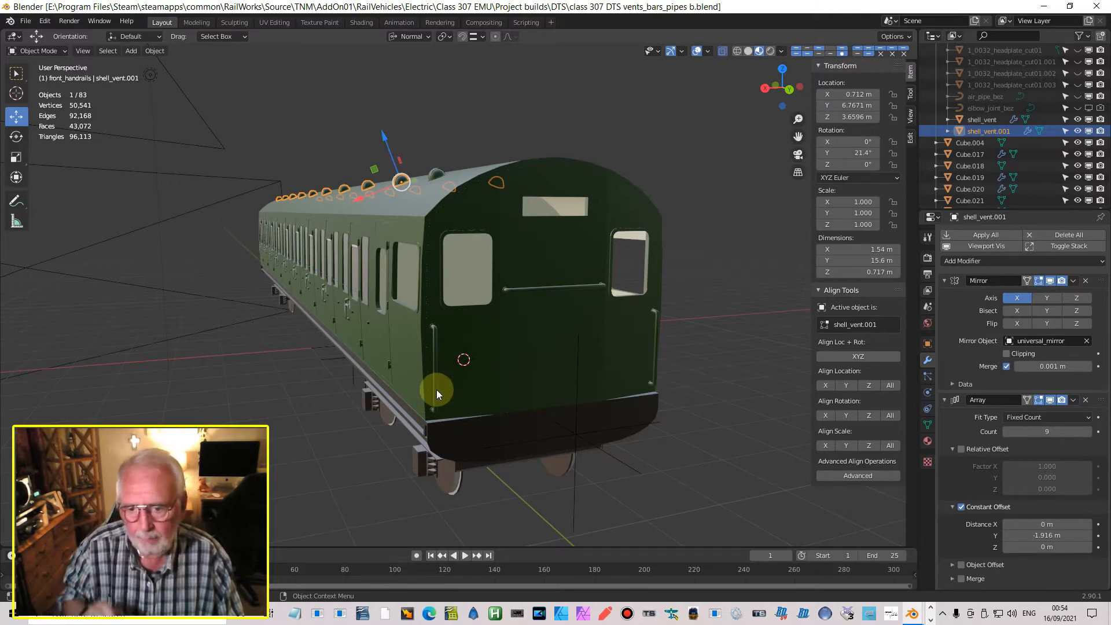
Step: Add a cube mesh in the back view of the coach end and scale it uniformly down to about 0.257 m
scroll(434, 390, "up", 1)
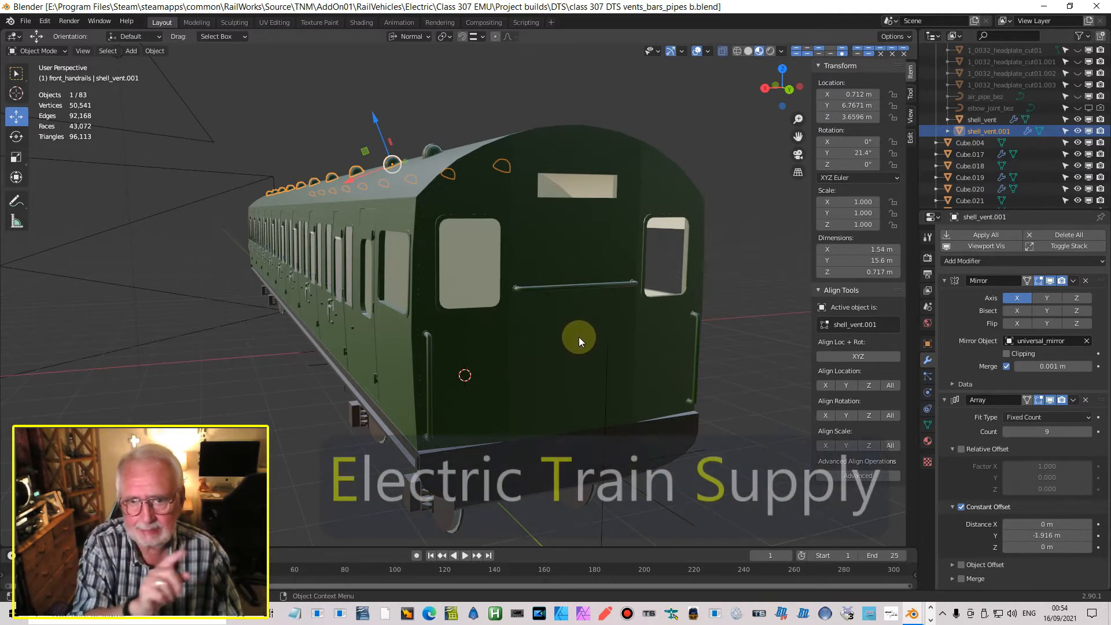
scroll(585, 341, "up", 2)
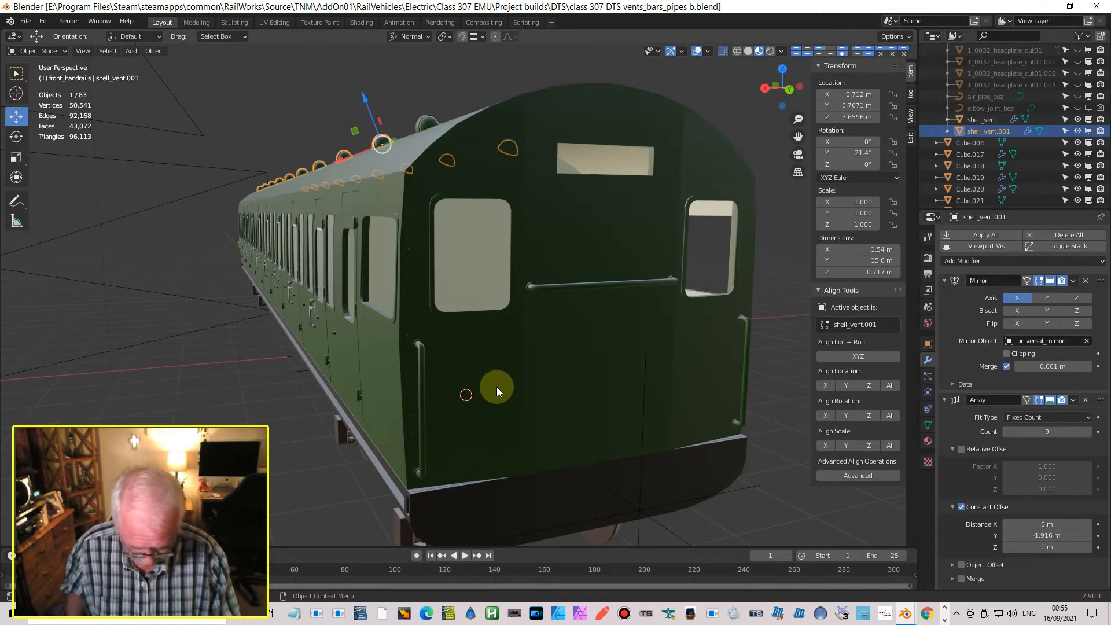
key("ctrl+KP_1")
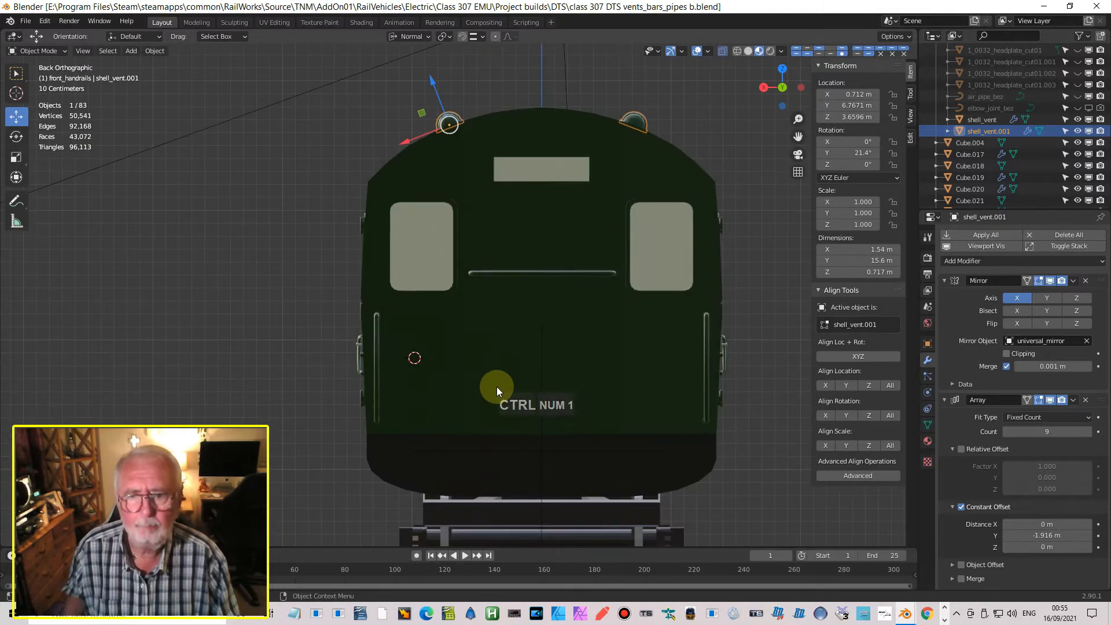
left_click(131, 52)
mouse_move(174, 64)
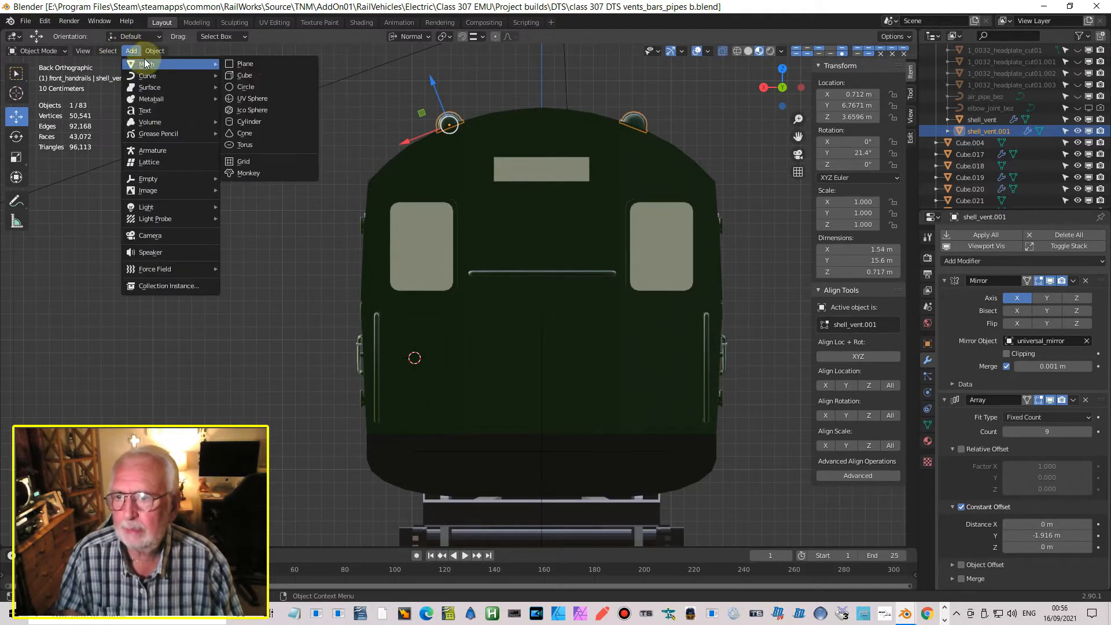
left_click(255, 76)
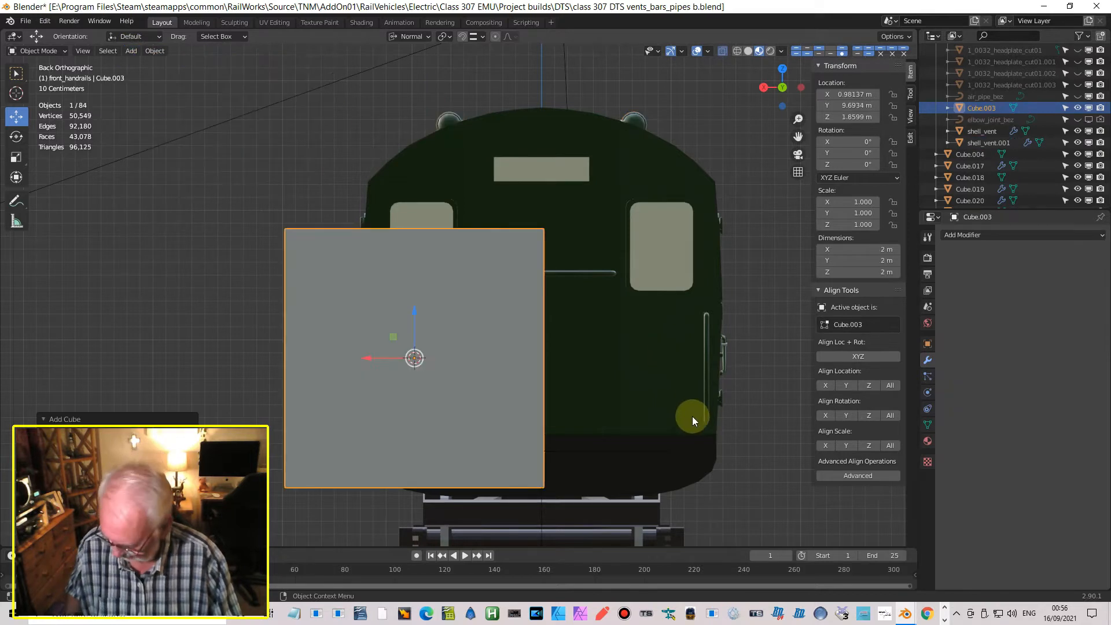
key("s")
left_click(436, 355)
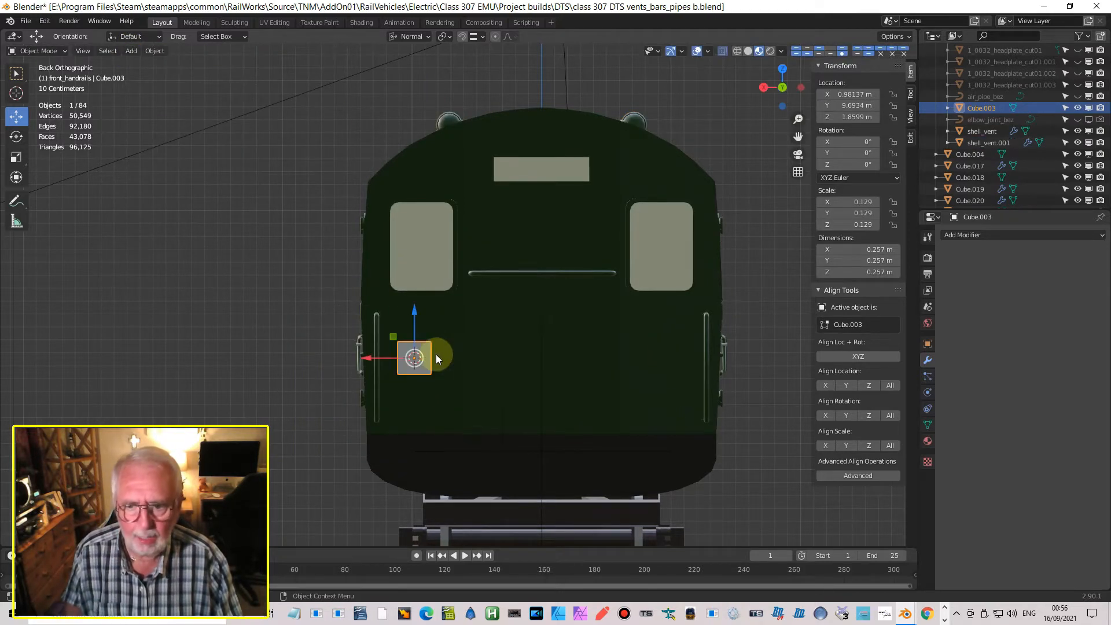
Step: Move the cube just below the horizontal cab-end handrail, to about X -0.363 m and Z 2.208 m
left_click_drag(373, 359, 551, 355)
left_click_drag(591, 313, 621, 298)
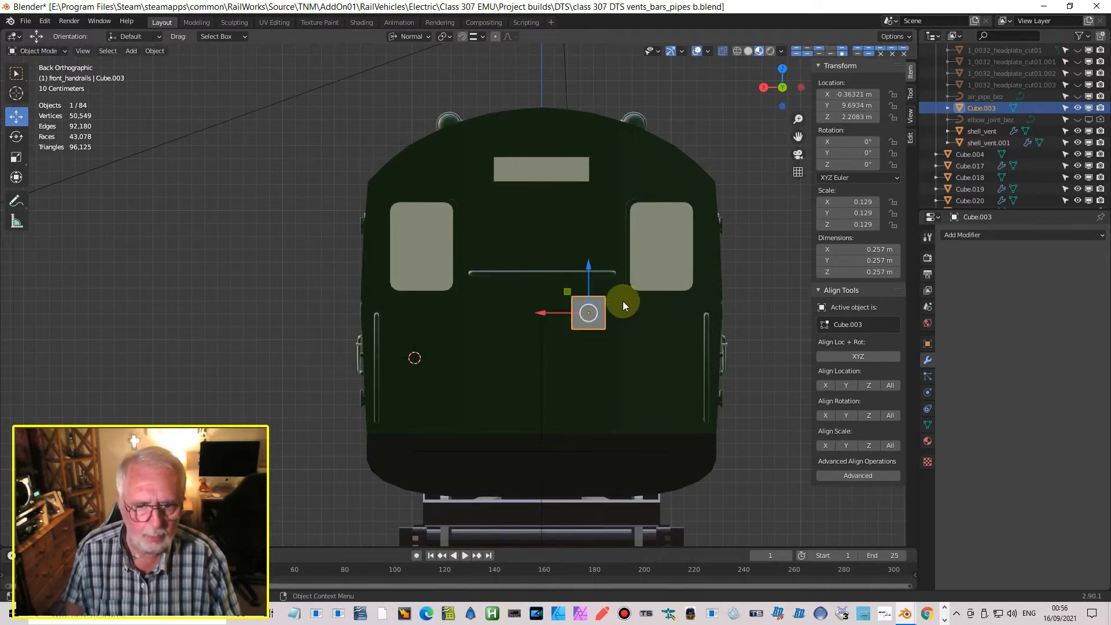
scroll(587, 326, "up", 4)
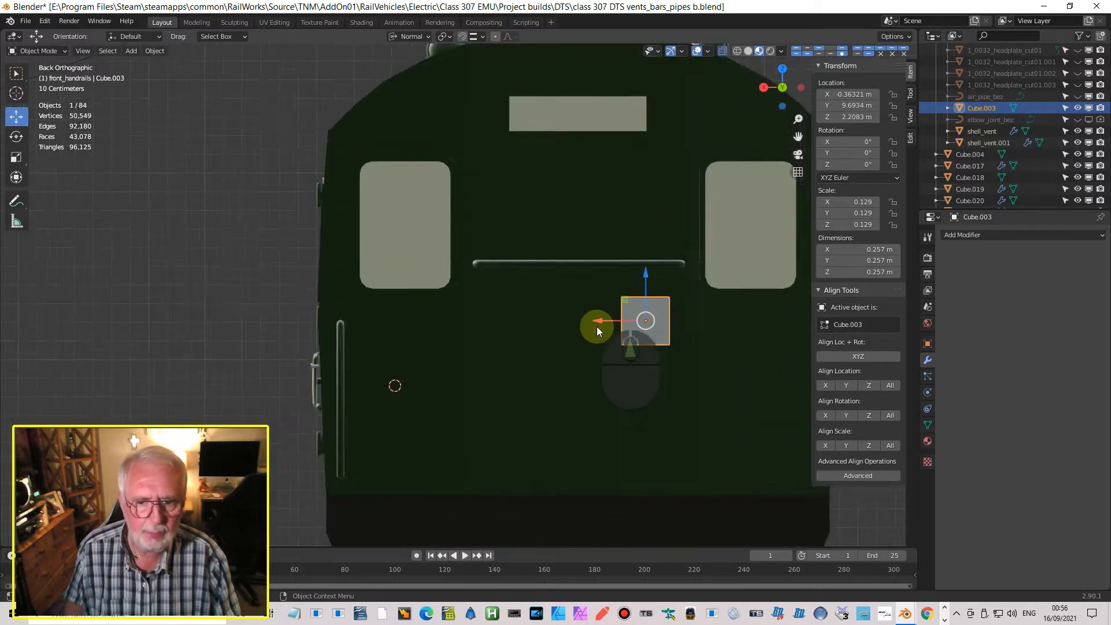
scroll(617, 313, "down", 2)
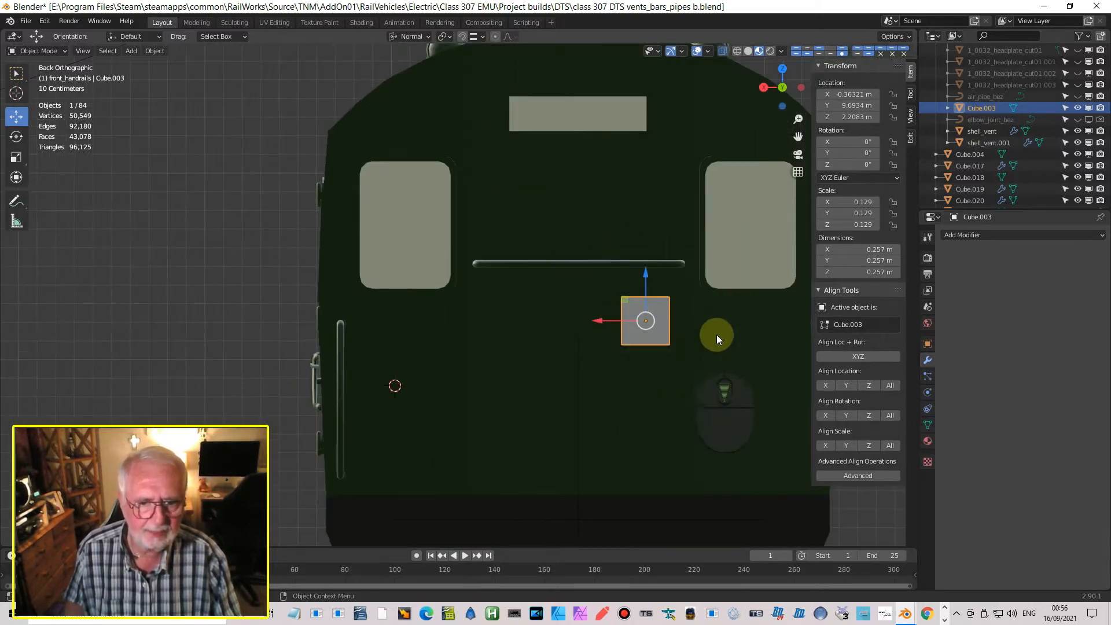
middle_click_drag(714, 356, 541, 335, "shift")
scroll(608, 328, "up", 3)
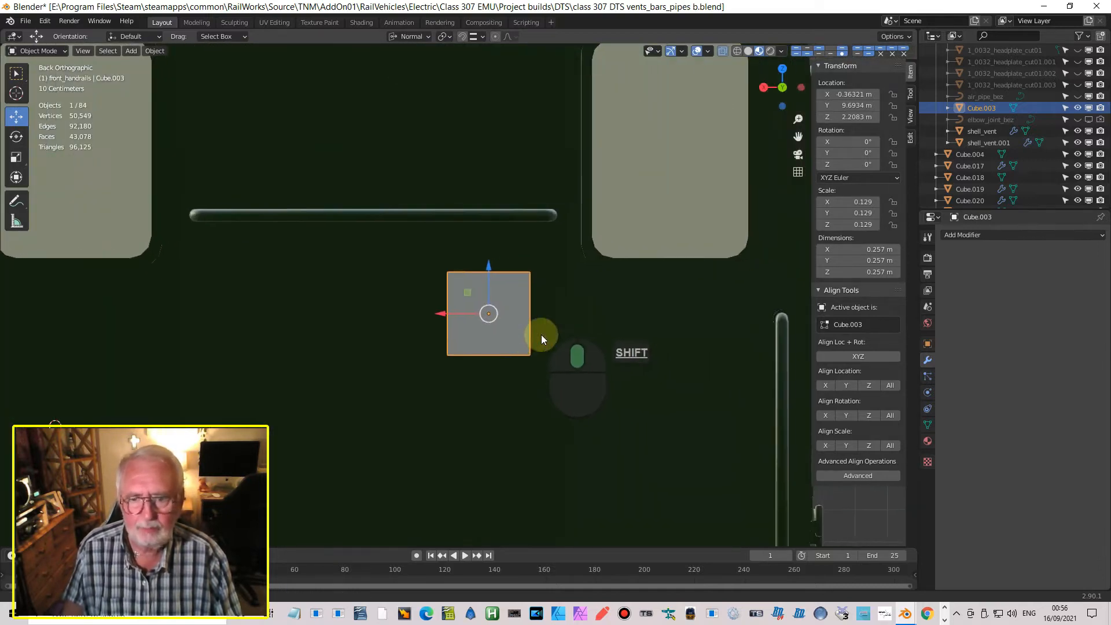
Step: Scale the cube uniformly to about 0.236 m and narrow it along X to about 0.195 m
key("s")
left_click(599, 335)
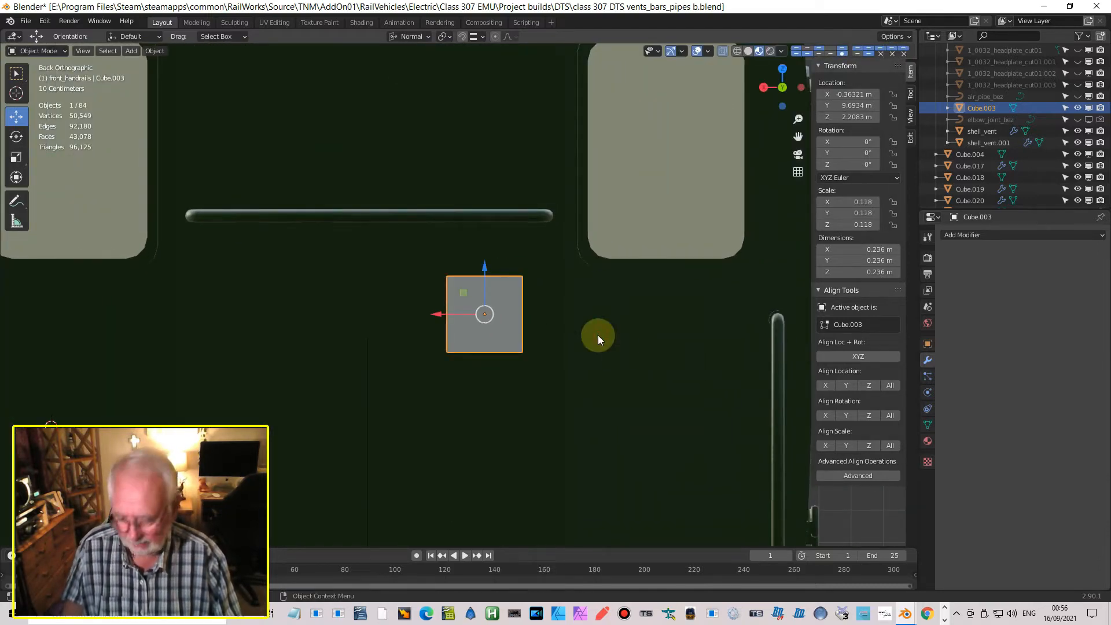
key("s")
key("x")
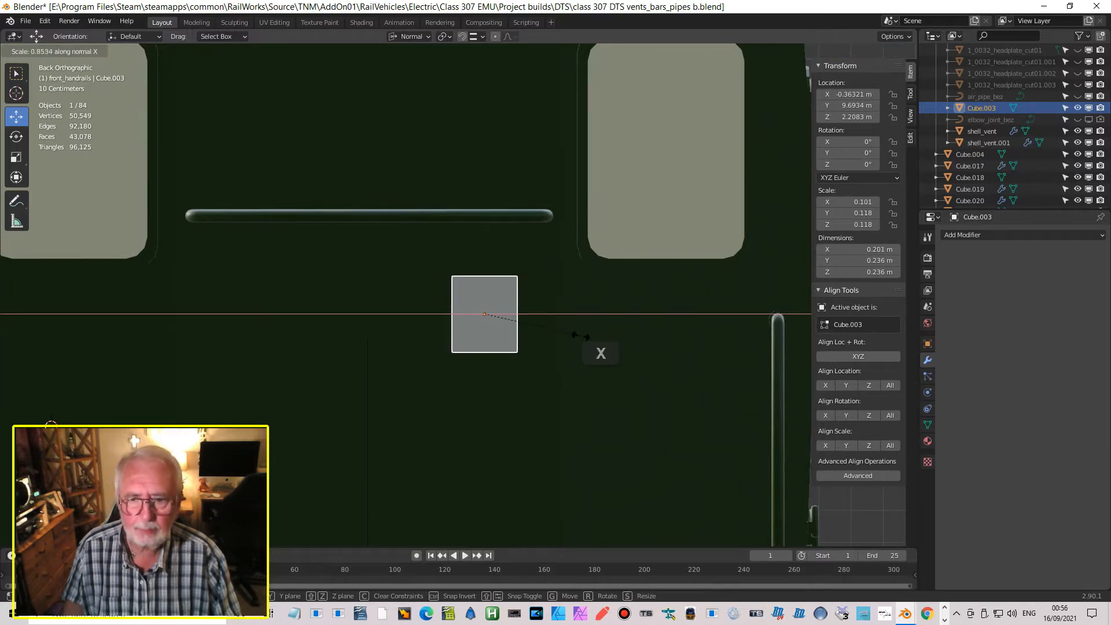
left_click(533, 327)
Step: Move the cube outward from the cab end along Y to about 9.856 m
middle_click_drag(532, 329, 553, 392)
scroll(553, 390, "down", 4)
middle_click_drag(459, 351, 437, 293)
scroll(421, 325, "up", 4)
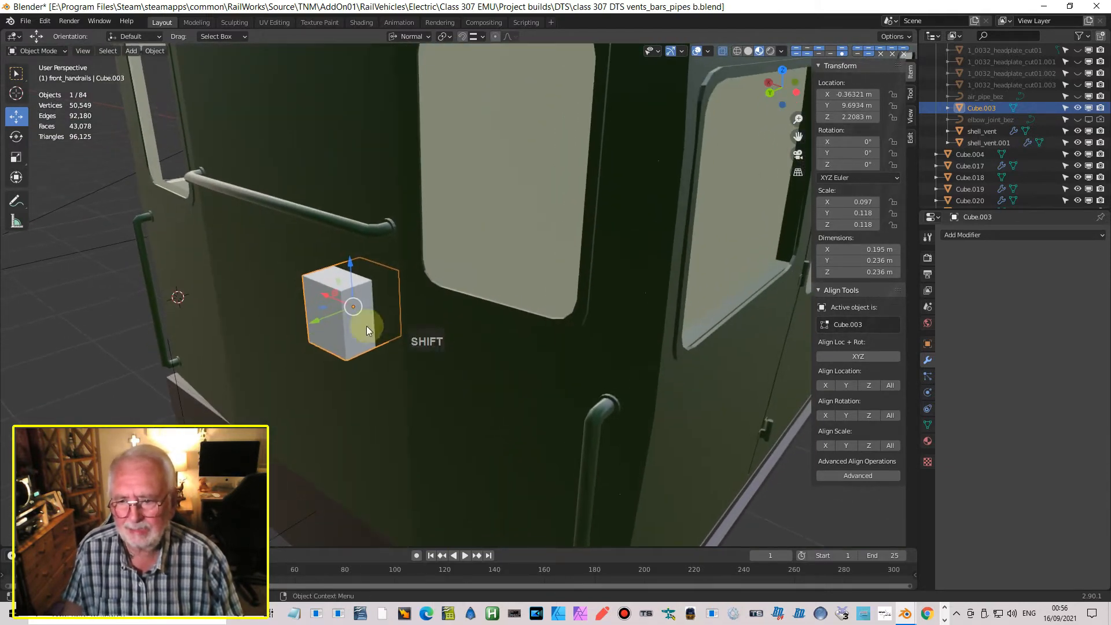
left_click_drag(311, 323, 278, 347)
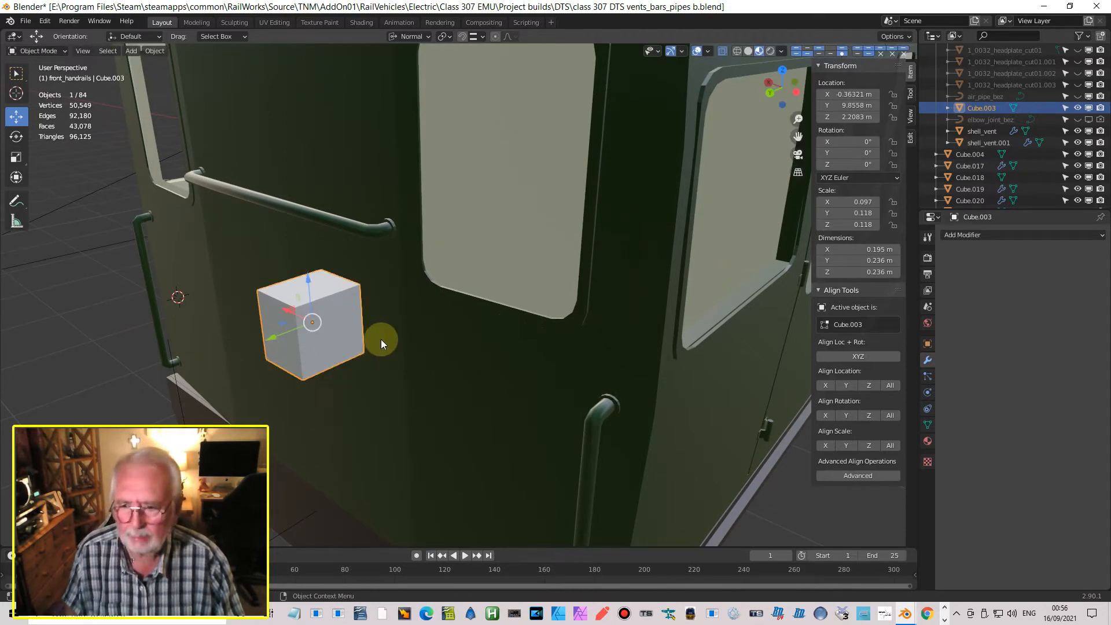
Step: Reduce the box's Y depth to about 0.104 m and move it back towards the cab end, to about Y 9.757 m
key("s")
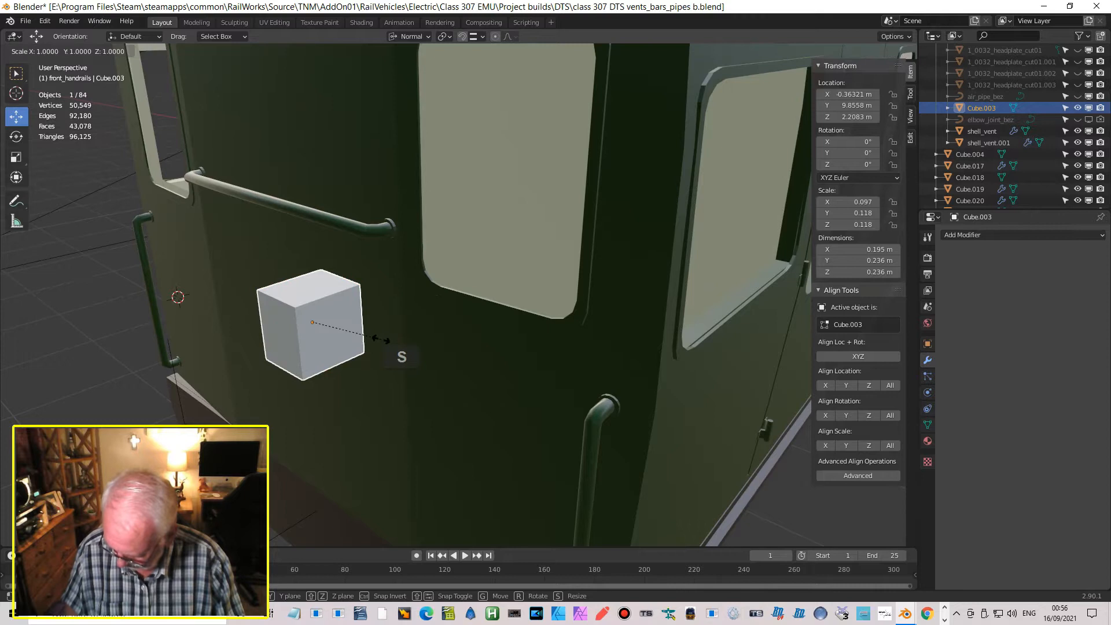
key("y")
key("y")
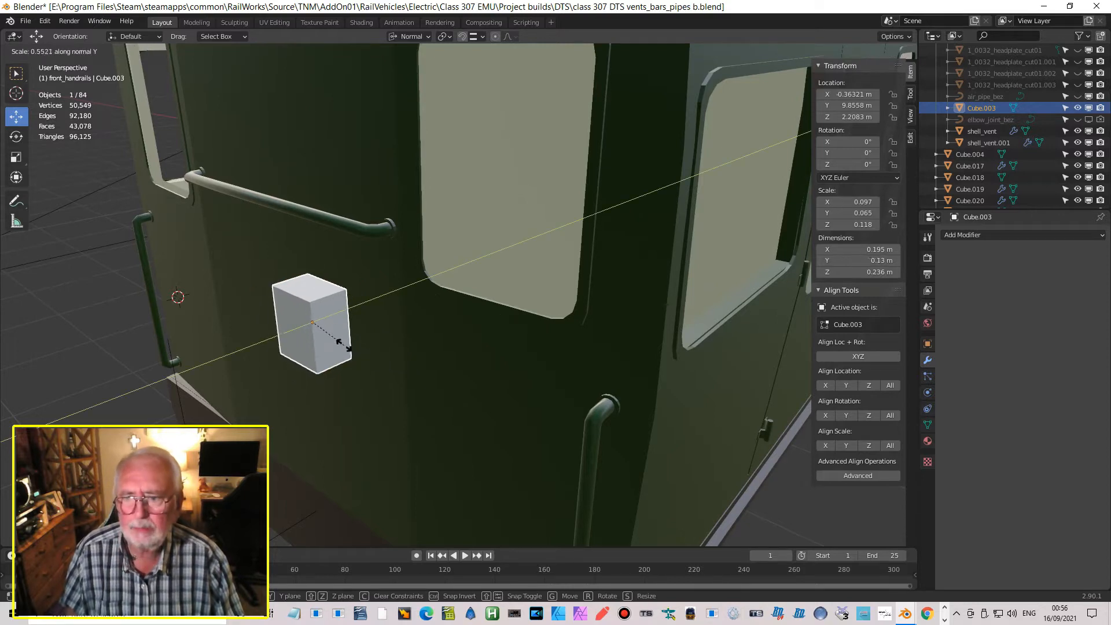
left_click(329, 348)
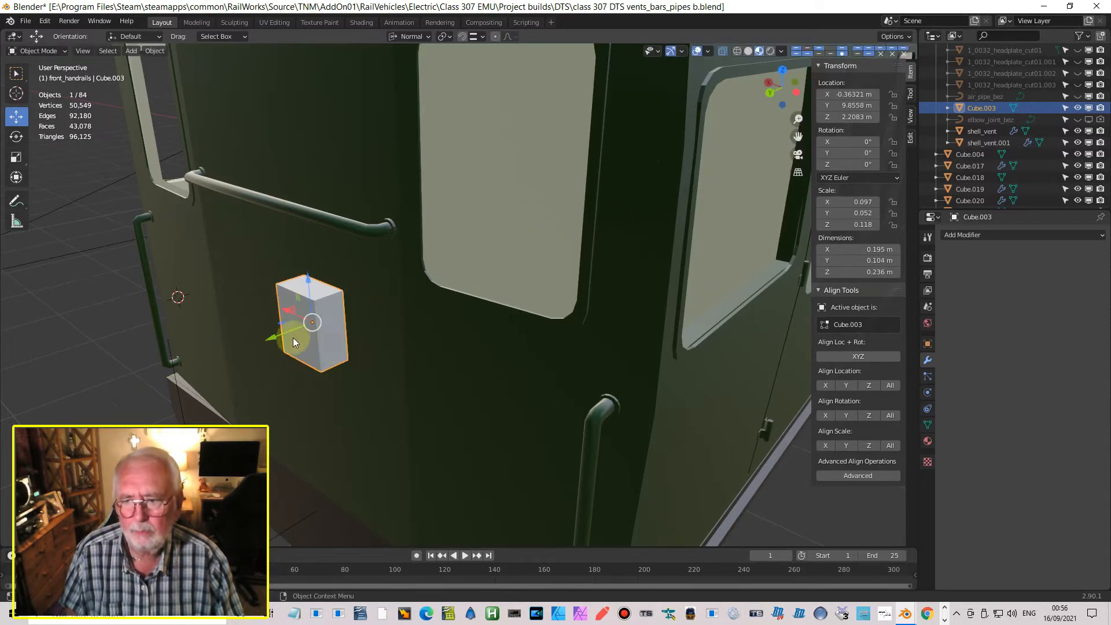
left_click_drag(274, 342, 307, 338)
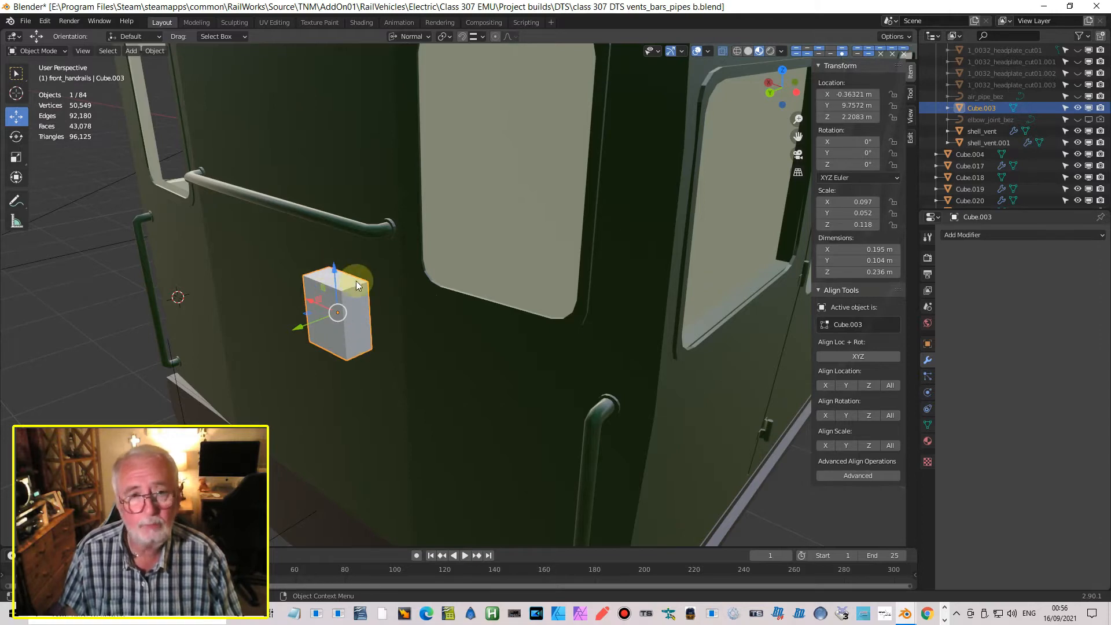
Step: Duplicate the box in place and scale the copy uniformly down to about 0.044 × 0.023 × 0.053 m
scroll(376, 318, "up", 3)
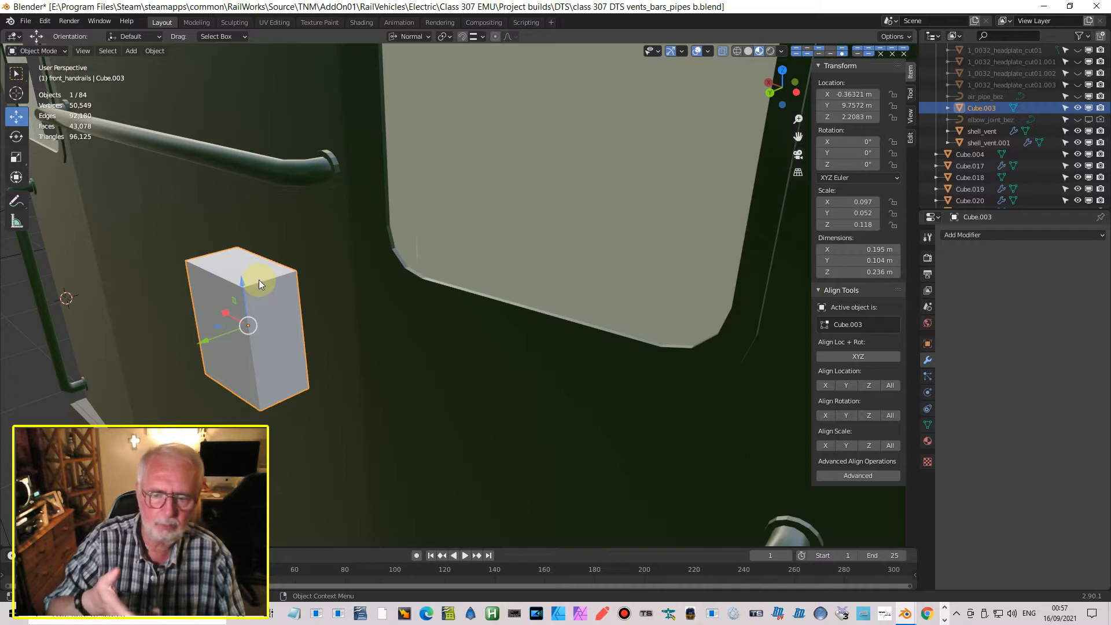
scroll(260, 284, "down", 3)
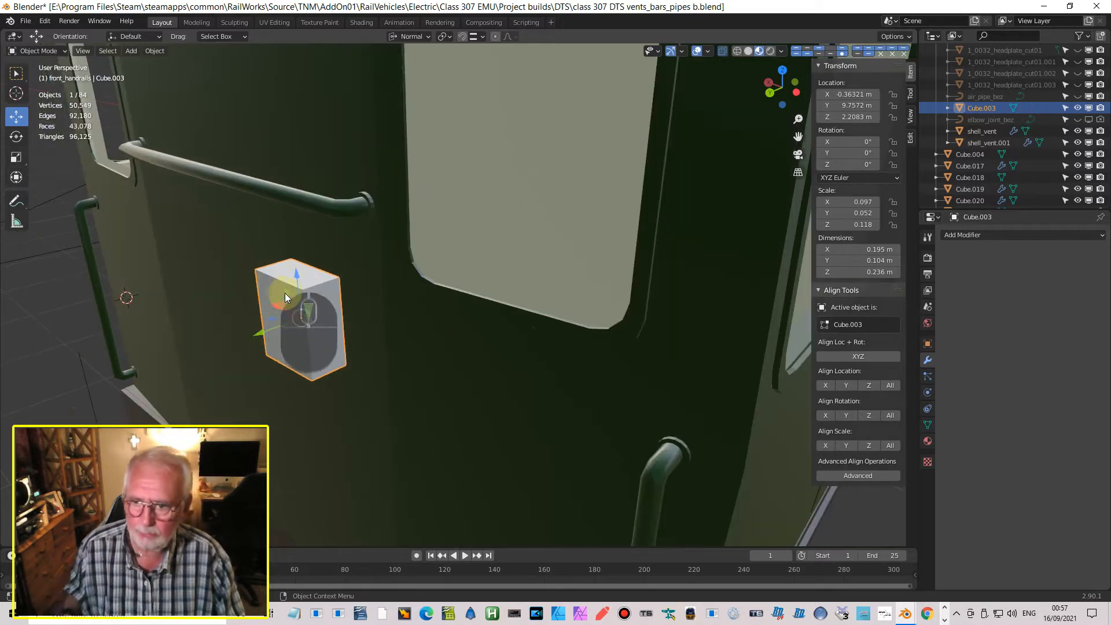
scroll(310, 298, "up", 3)
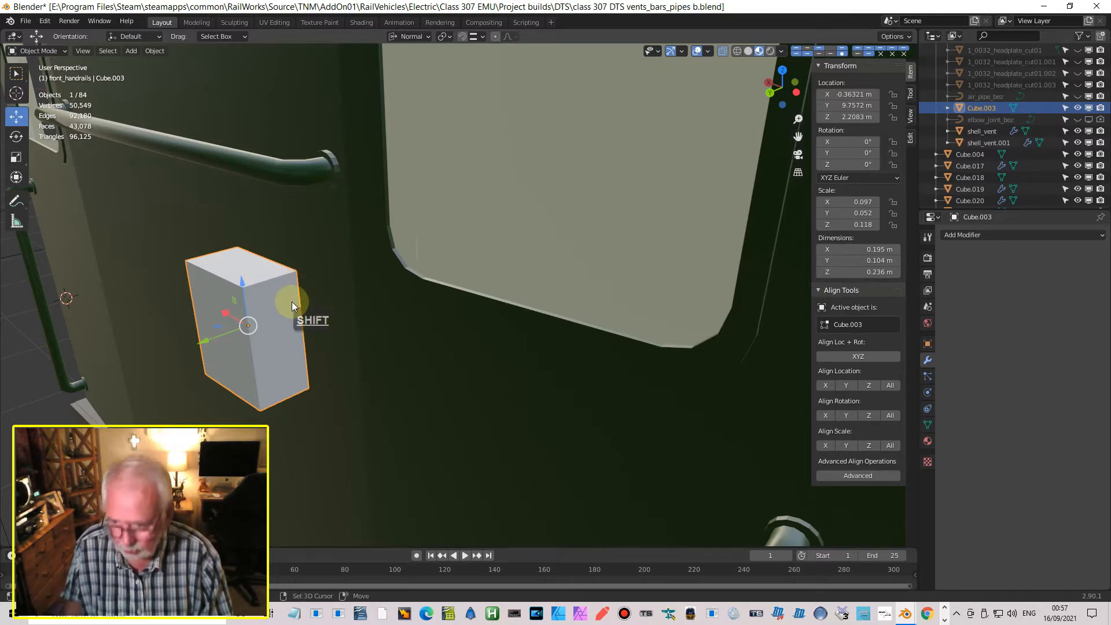
key("shift+d")
key("Return")
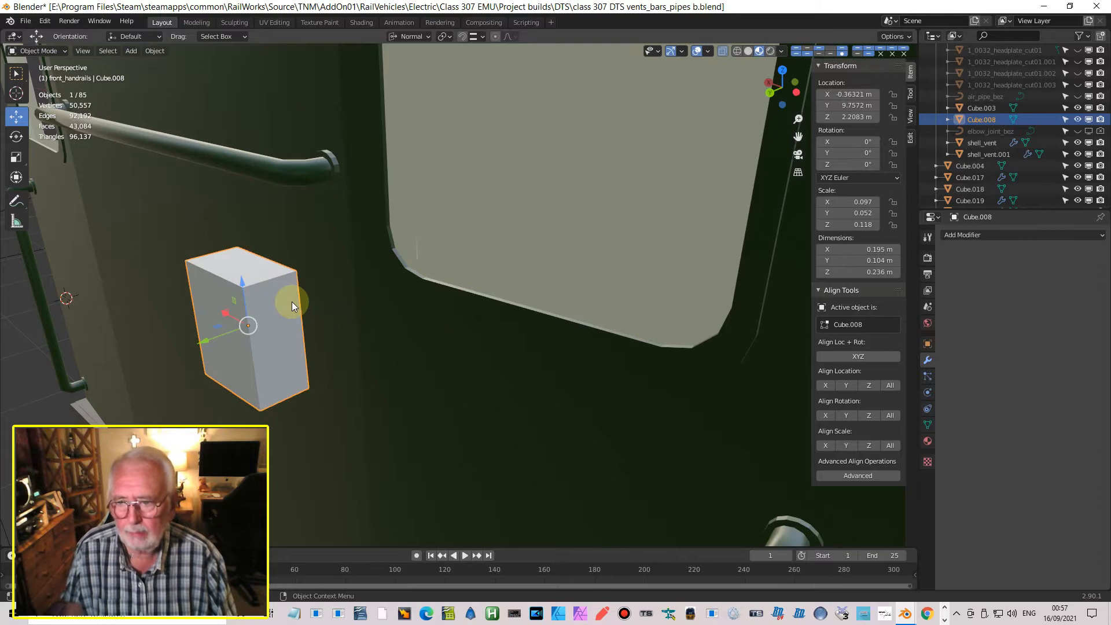
key("s")
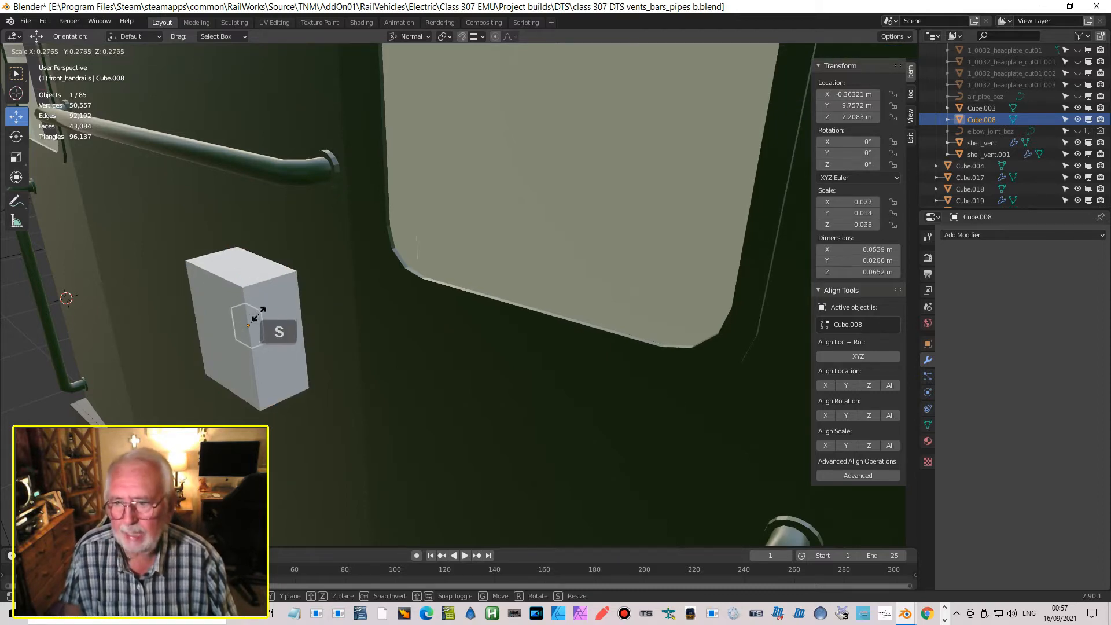
left_click(258, 322)
Step: Raise the small copy to the top of the box at about Z 2.354 m and shift it along Y to about 9.721 m
key("g")
key("z")
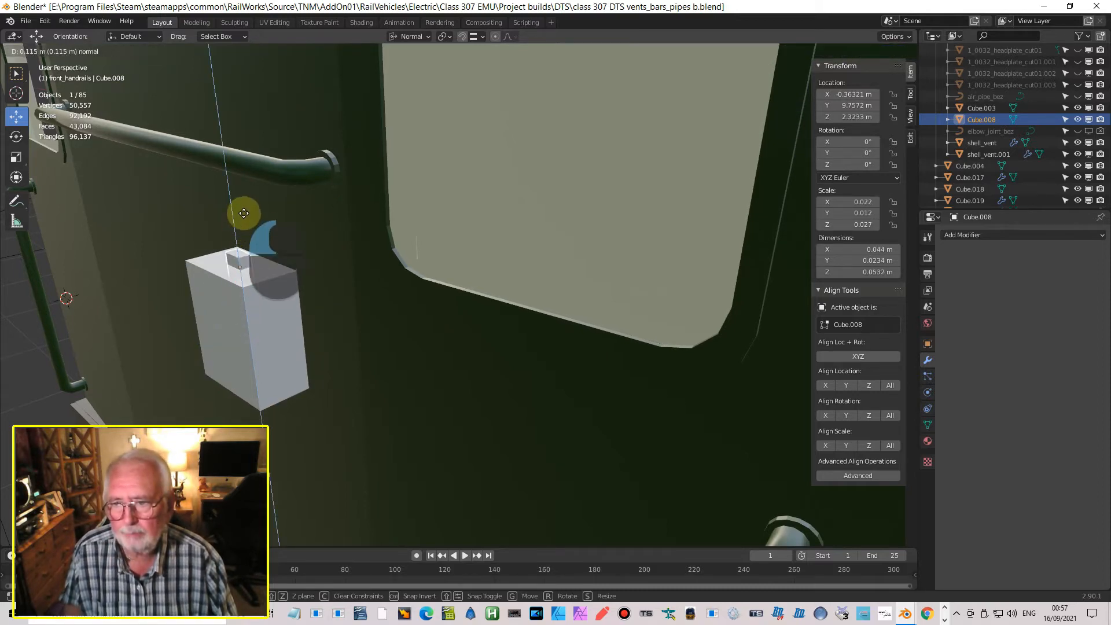
left_click(210, 255)
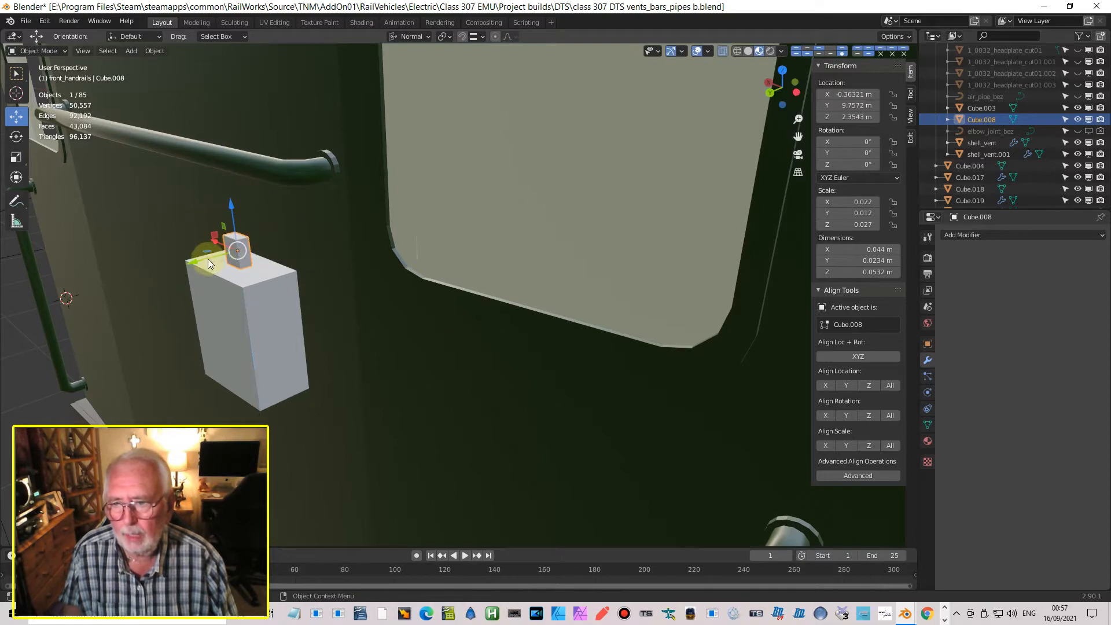
left_click_drag(198, 258, 214, 252)
Step: Thin the small block along Y to a plate about 0.002 m thick and move it towards the cab end, to about Y 9.691 m
scroll(235, 250, "up", 4)
middle_click_drag(235, 250, 342, 286, "shift")
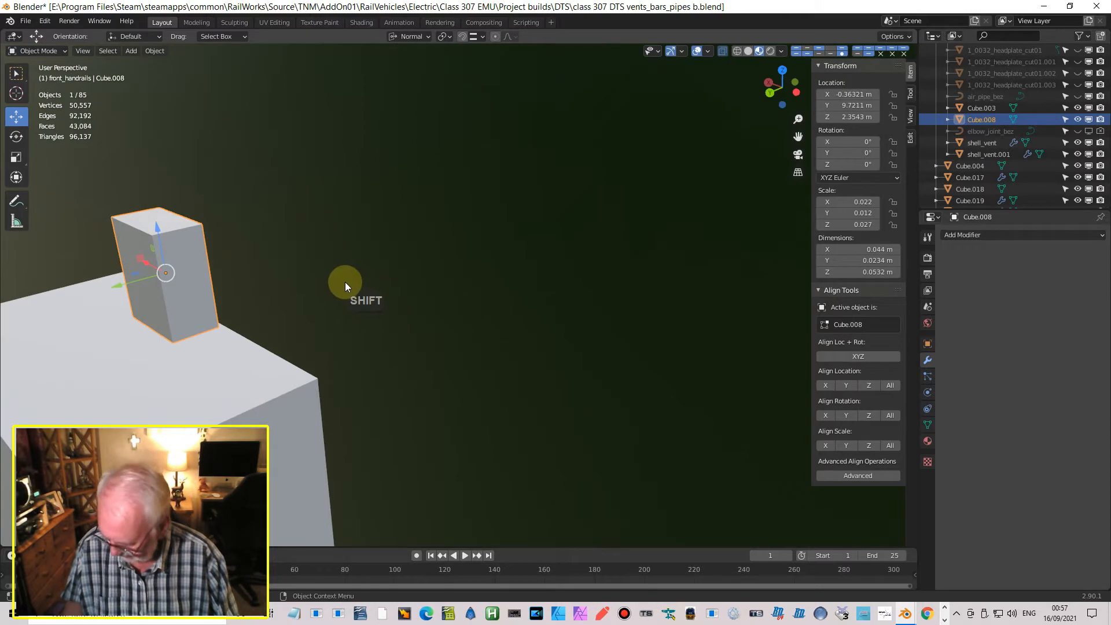
key("s")
key("y")
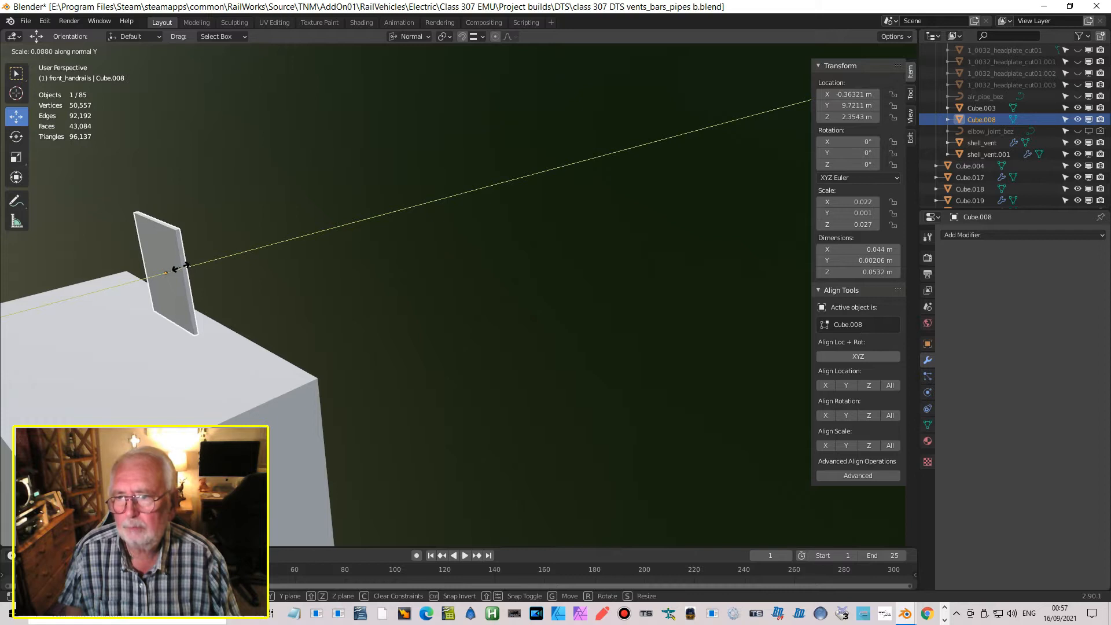
left_click(186, 267)
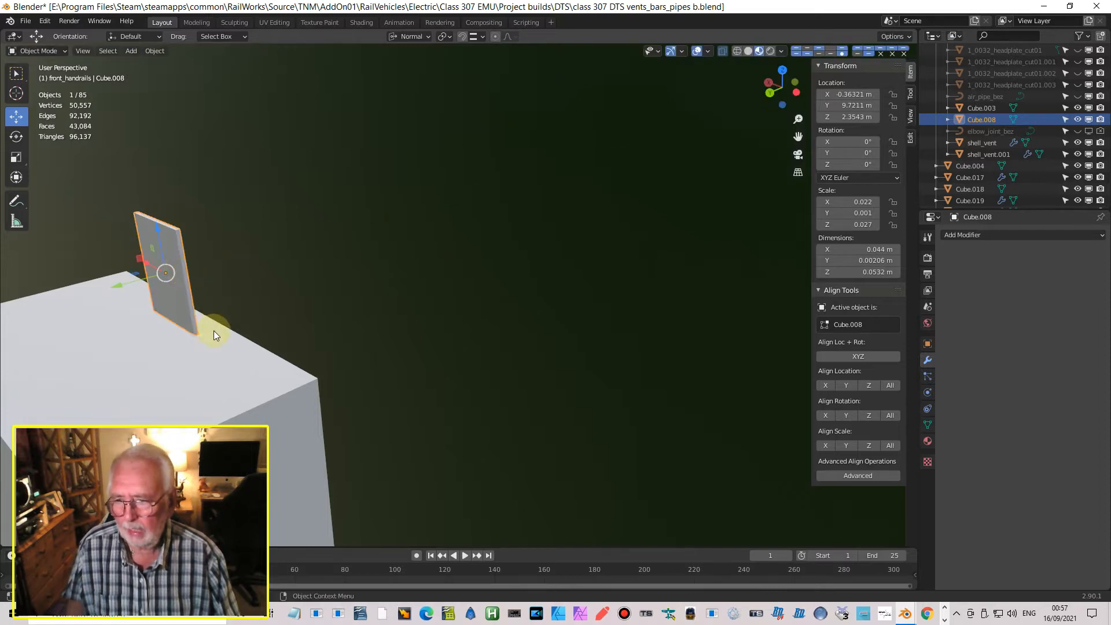
left_click_drag(114, 289, 169, 295)
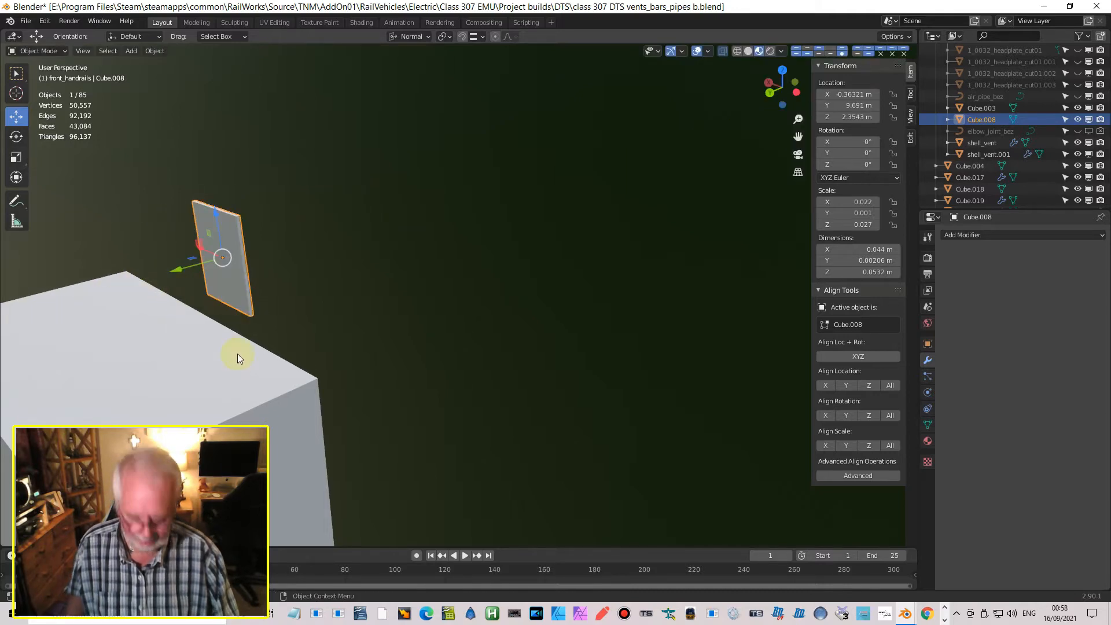
Step: Widen the thin plate above the box along X to about 0.114 m, working from the back view
key("ctrl+KP_1")
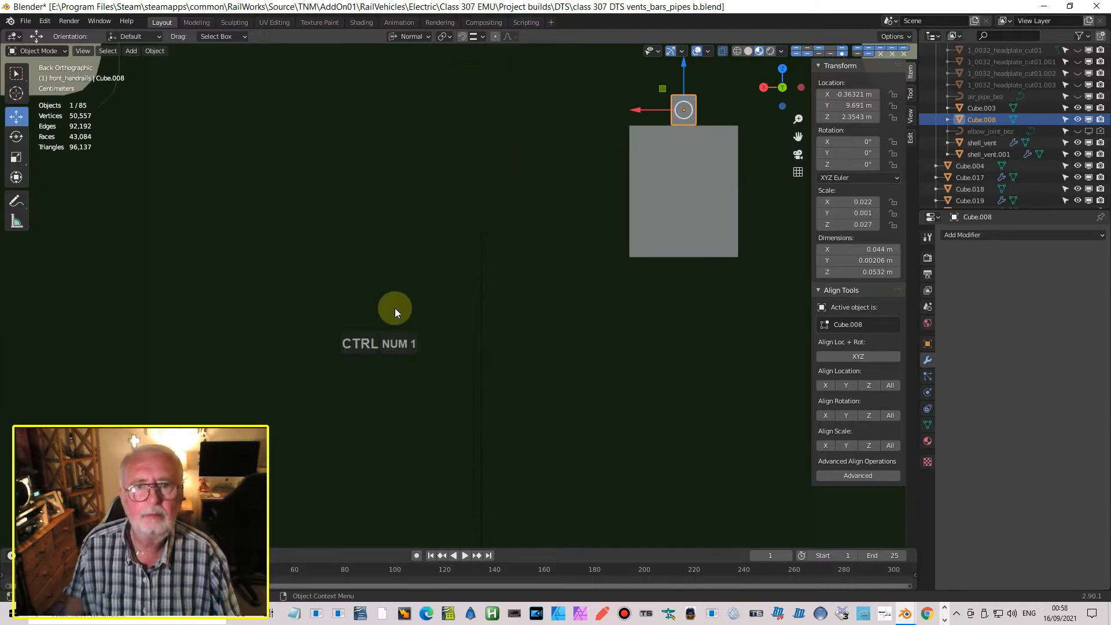
middle_click_drag(721, 200, 586, 303, "shift")
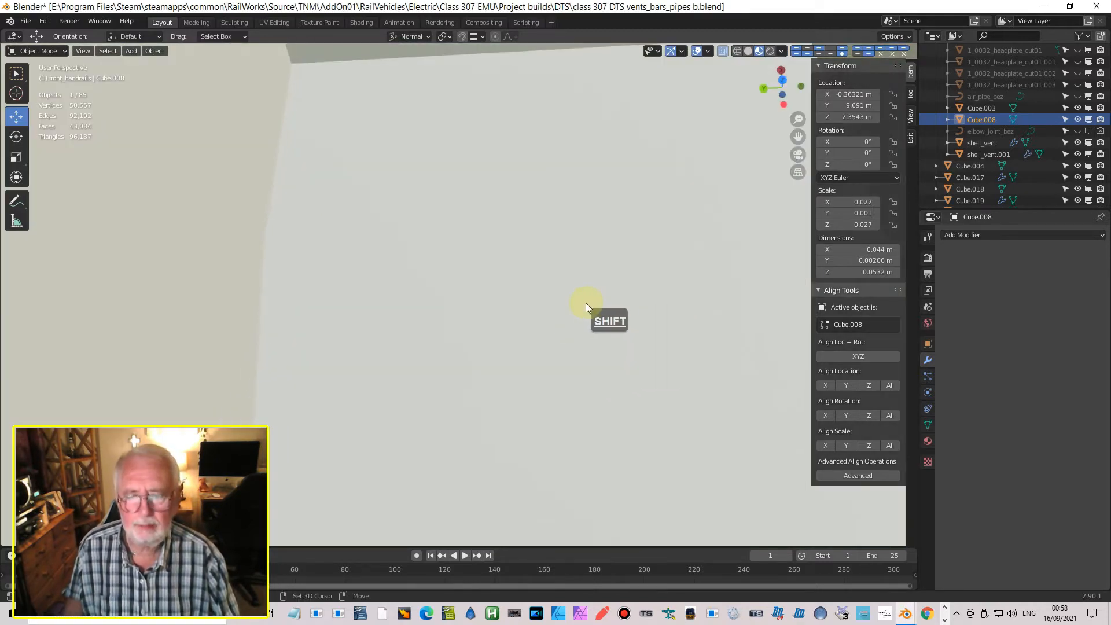
key("ctrl+KP_1")
middle_click_drag(568, 214, 353, 318, "shift")
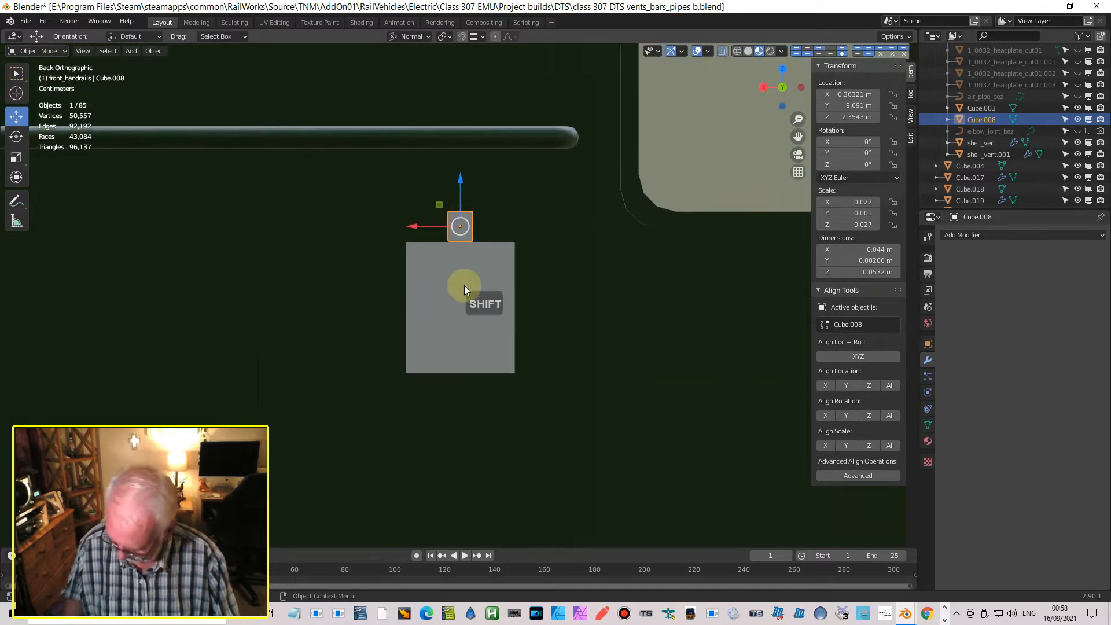
key("s")
key("x")
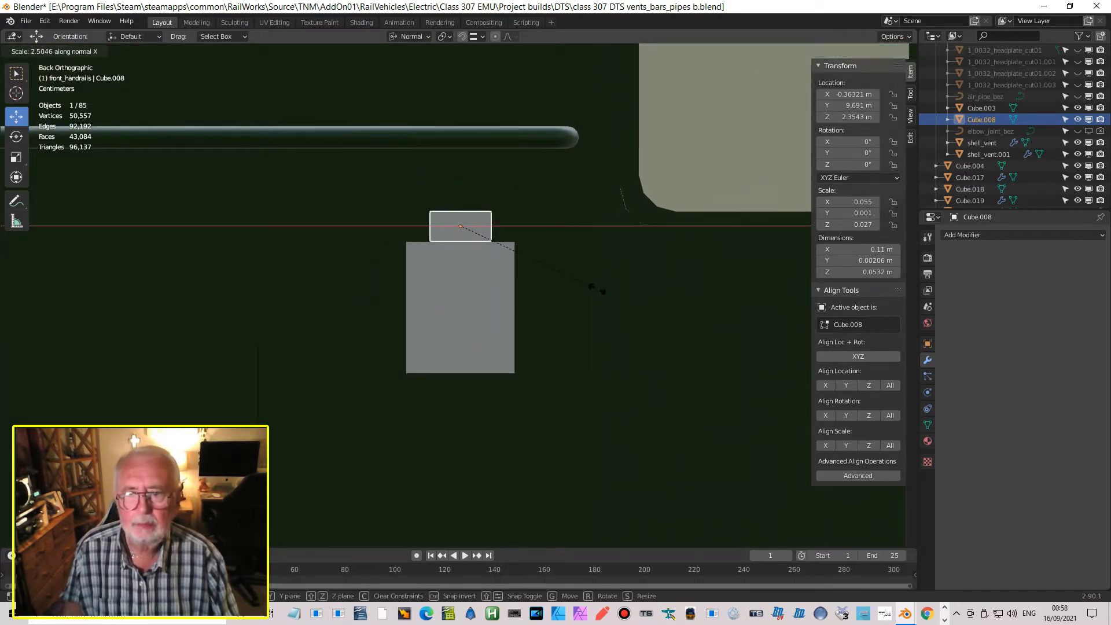
left_click(602, 291)
Step: Raise the larger box's two rear horizontal edges, at its top and base, by about 0.033 m along global Z
middle_click_drag(512, 300, 516, 343)
scroll(497, 316, "down", 2)
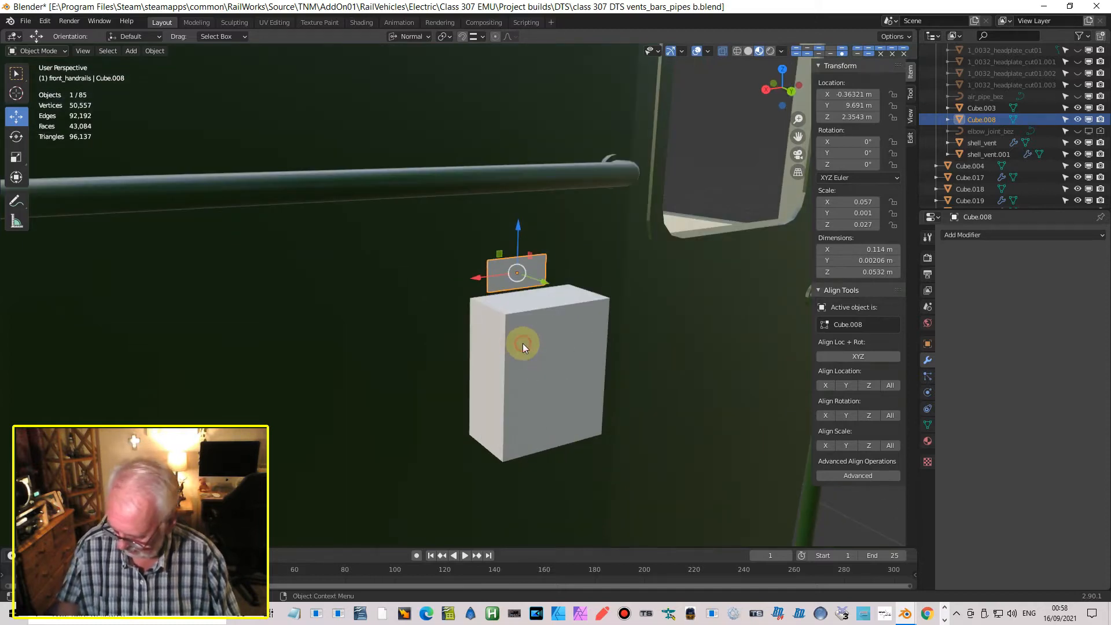
left_click(522, 343)
key("Tab")
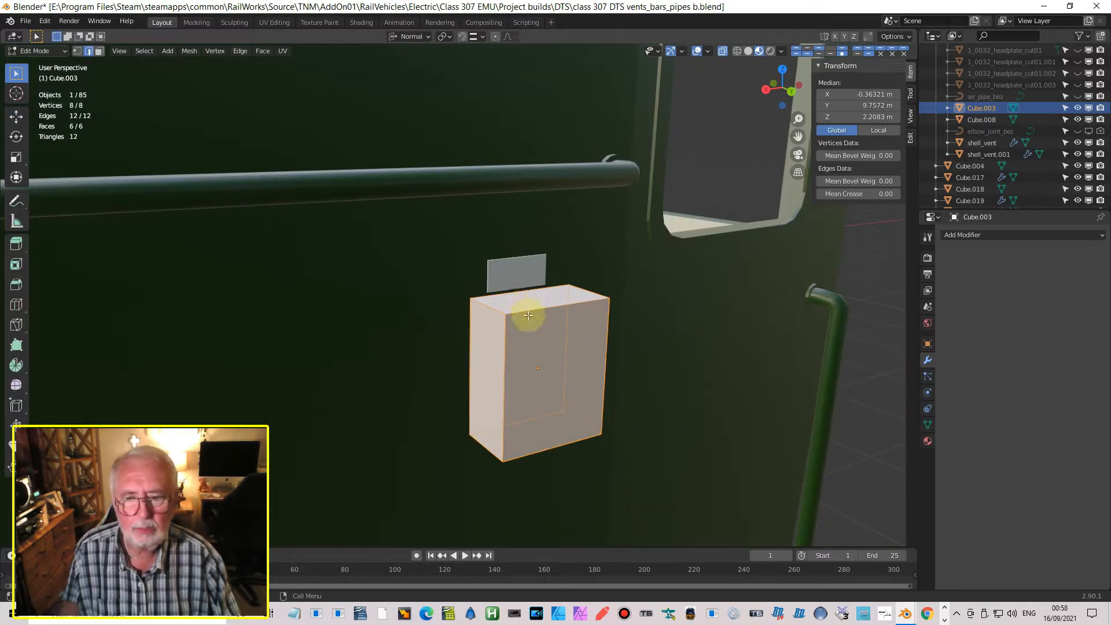
left_click(89, 50)
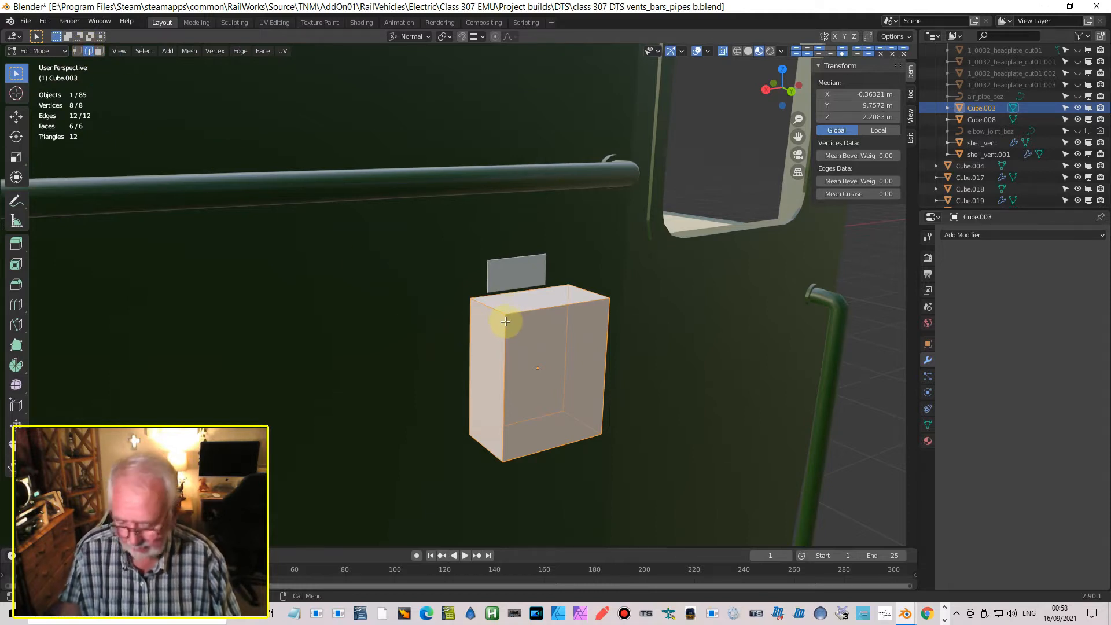
key("alt+a")
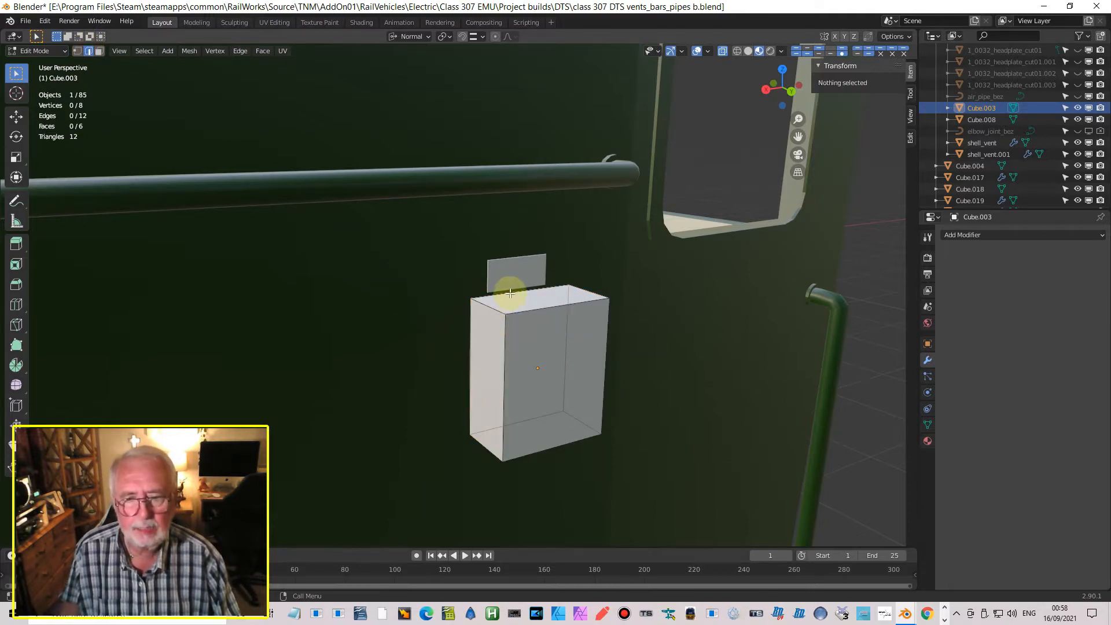
left_click(511, 294)
left_click(529, 421, "shift")
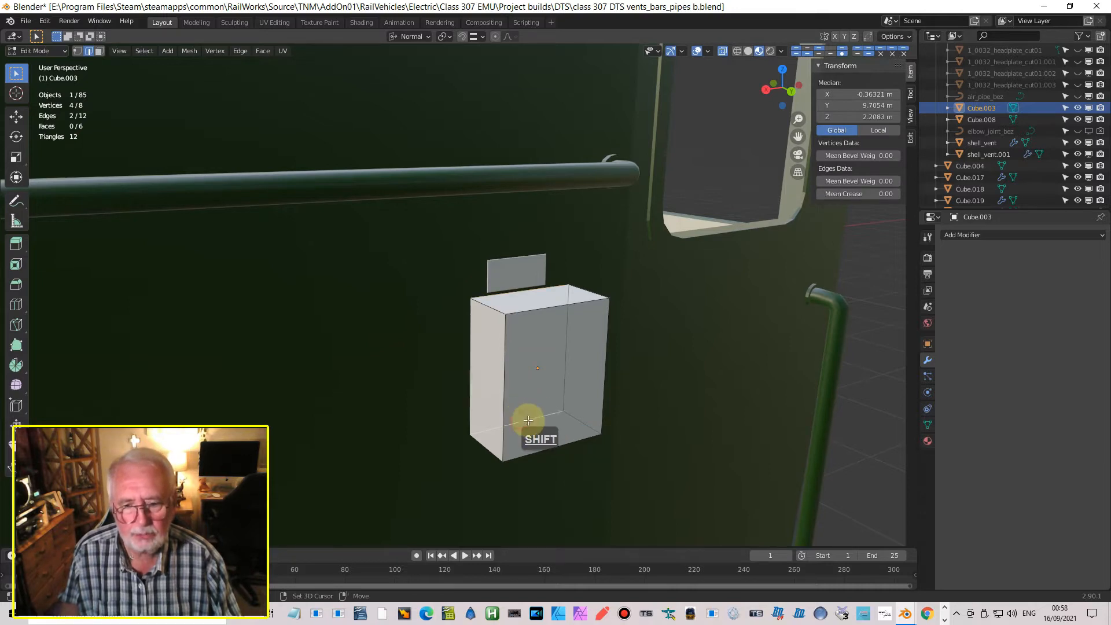
key("g")
key("z")
key("z")
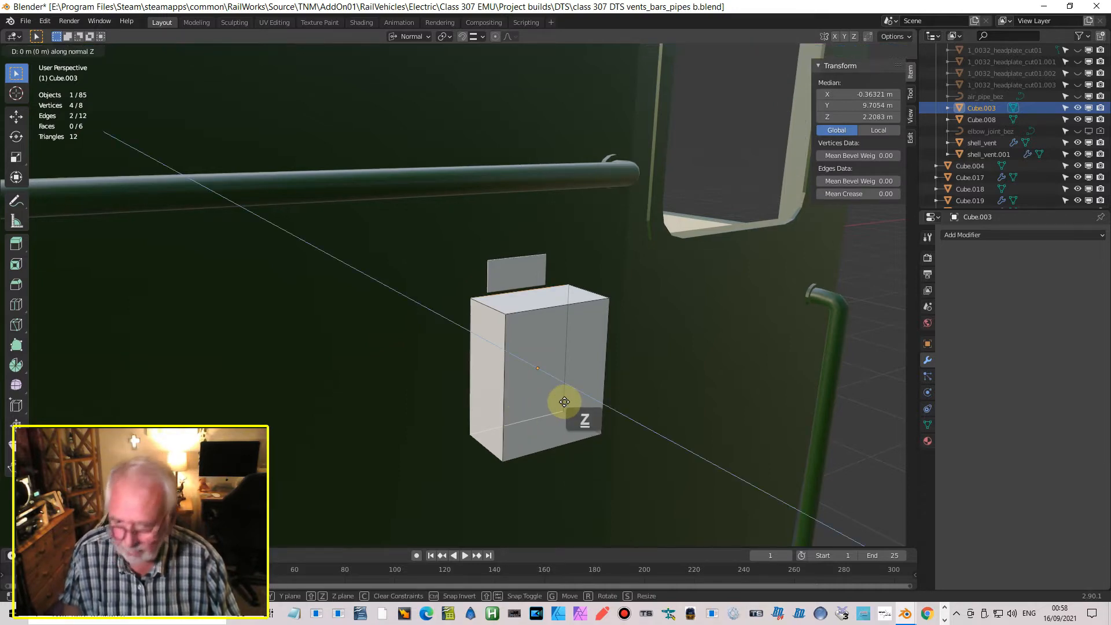
key("z")
key("z")
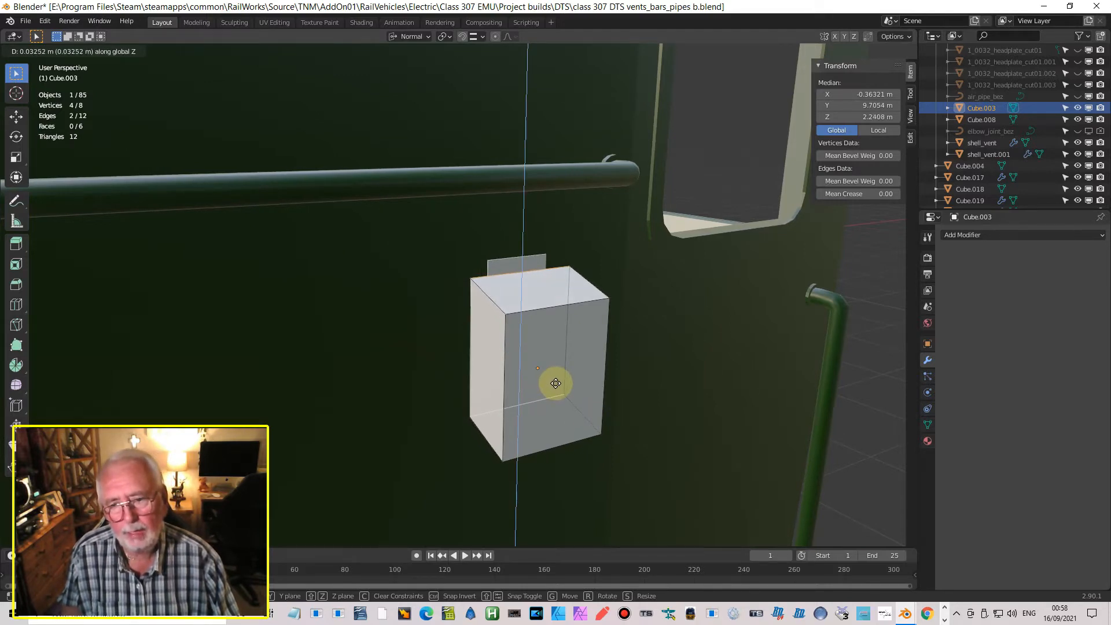
left_click(555, 383)
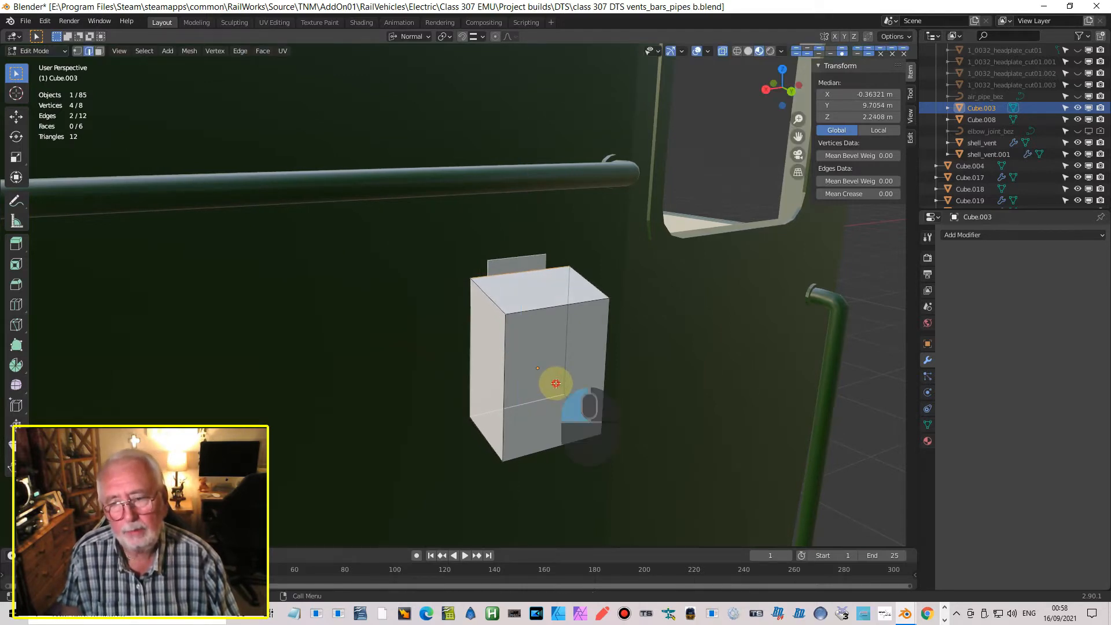
Step: Set the transform orientation to Global and lower the whole box to about Z 2.181 m, exposing more of the backing plate
left_click(400, 38)
left_click(369, 74)
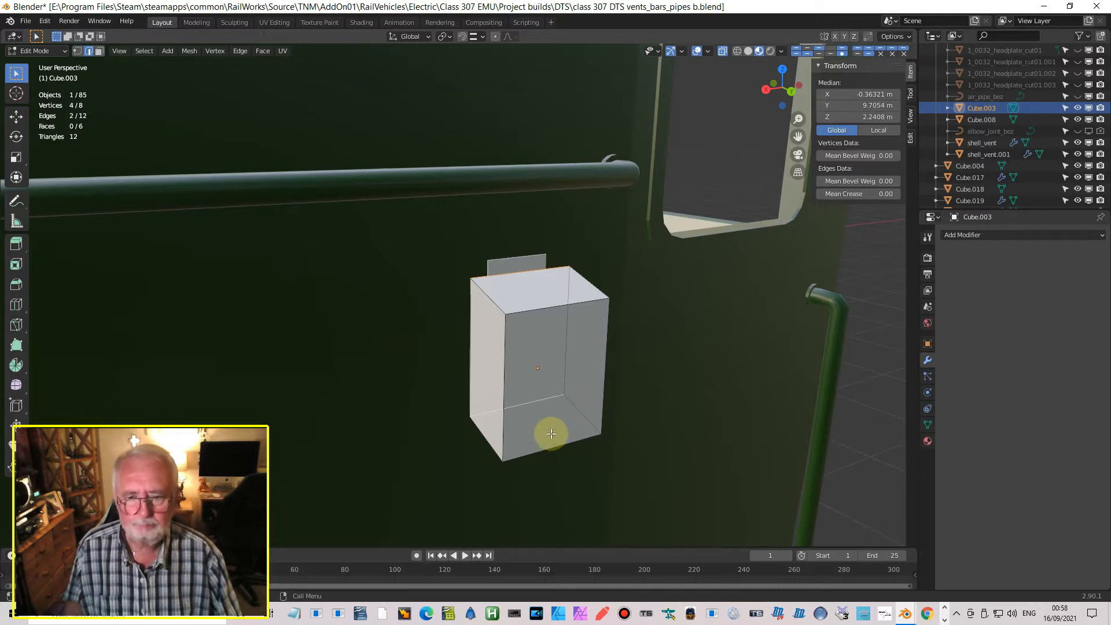
scroll(586, 434, "up", 3)
key("Tab")
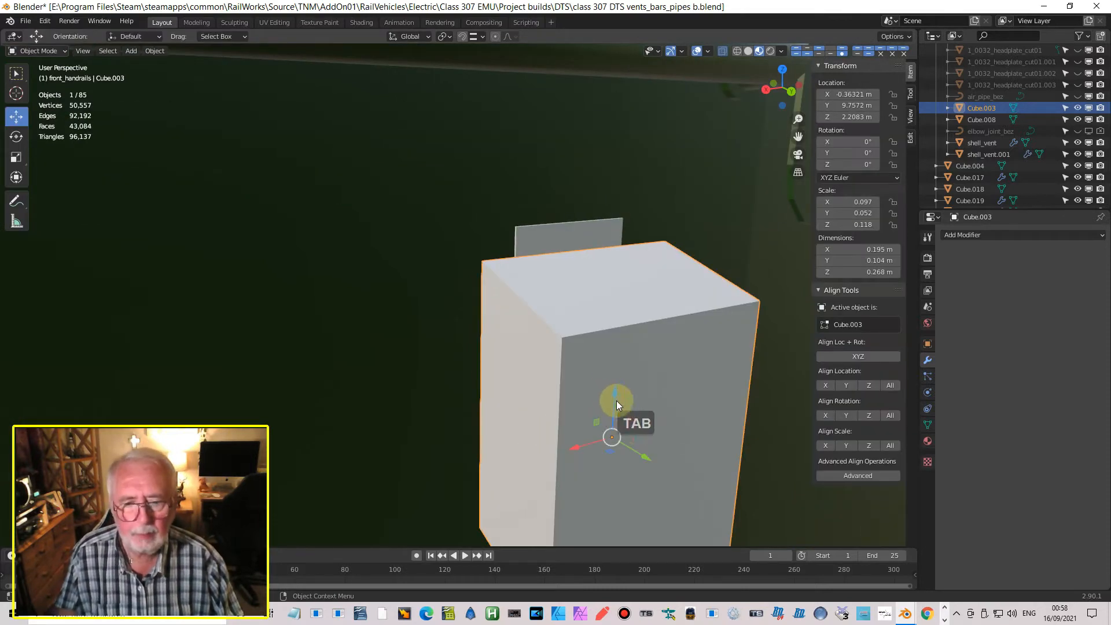
left_click_drag(617, 395, 606, 428)
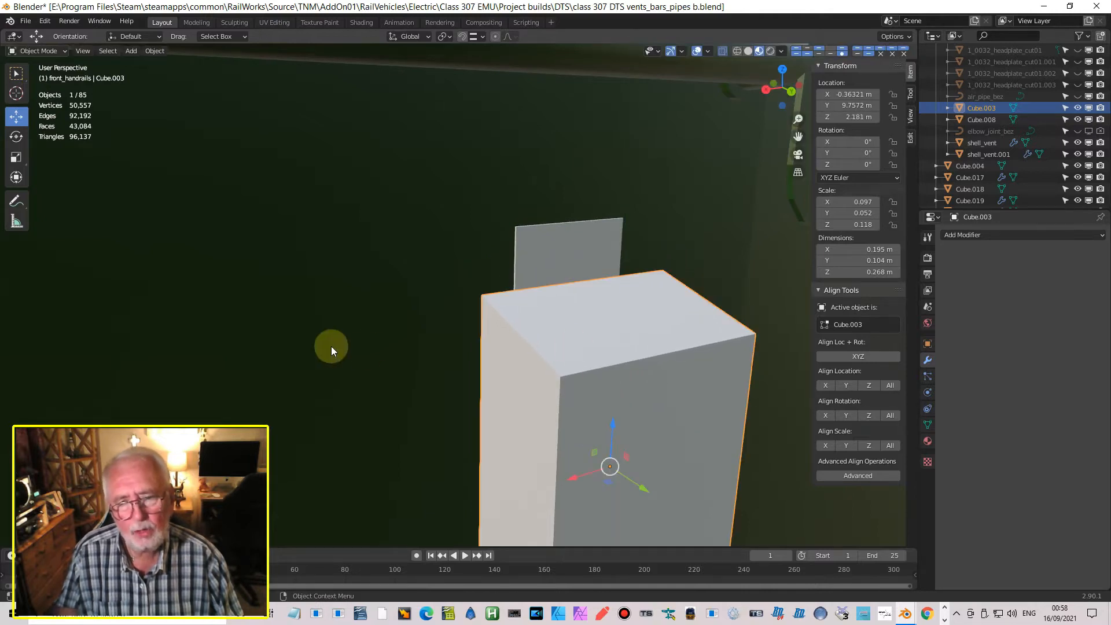
Step: Add a loop cut around the box and slide it close to the base, to a factor of about 0.96
scroll(640, 374, "down", 4)
middle_click_drag(637, 366, 542, 290)
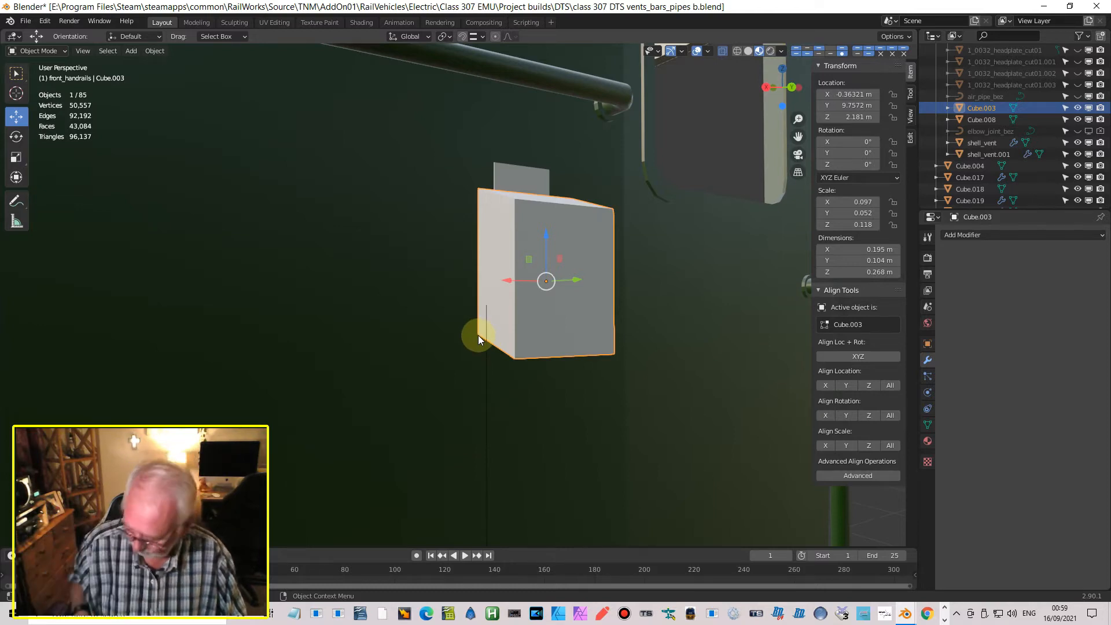
key("Tab")
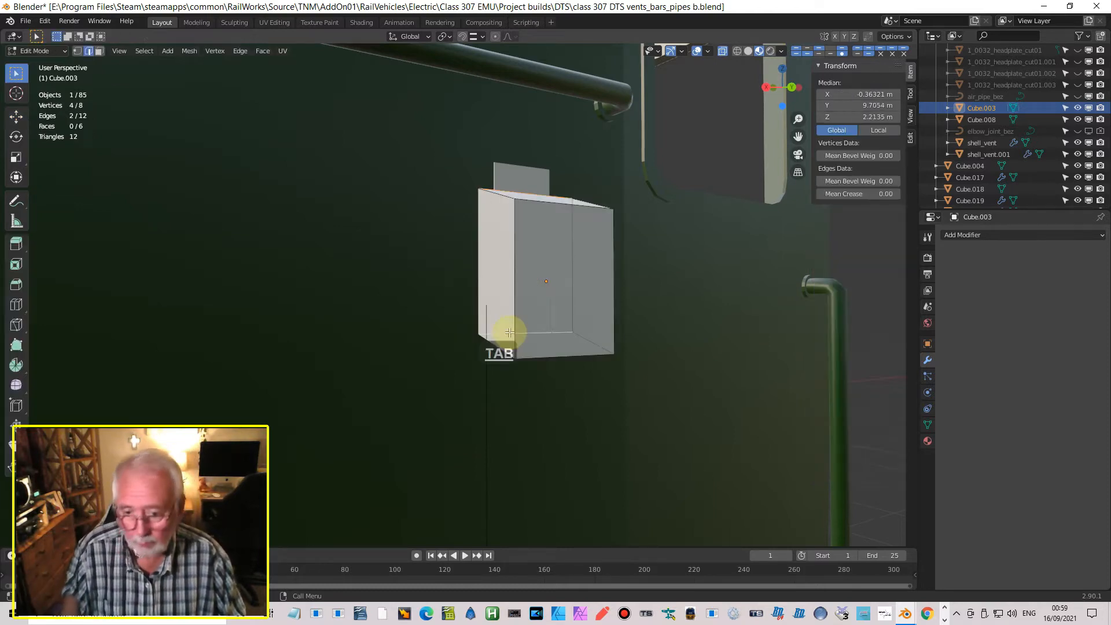
key("ctrl+r")
left_click(611, 341)
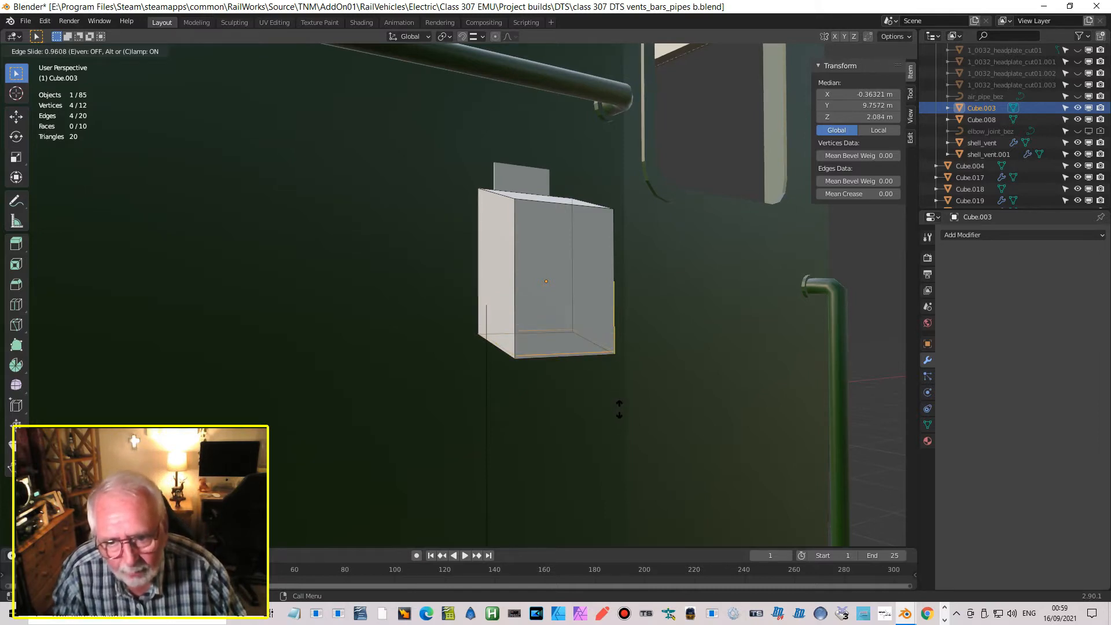
left_click(618, 408)
Step: Select the box's base face and the four narrow side faces below the loop cut, and separate them into their own object
scroll(629, 416, "up", 5)
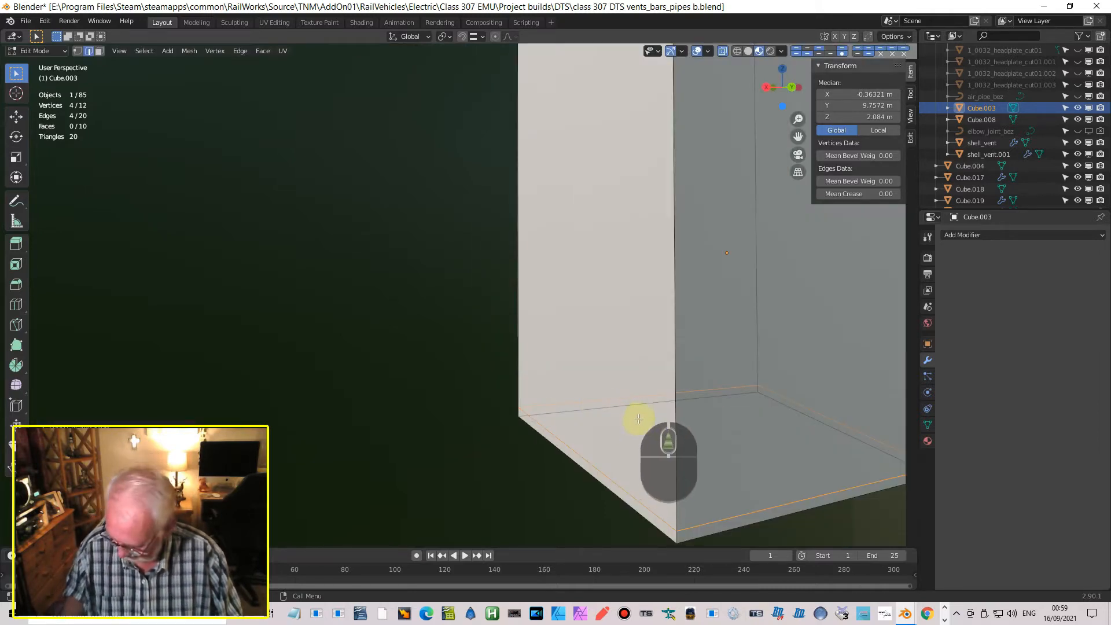
middle_click_drag(628, 392, 570, 343, "shift")
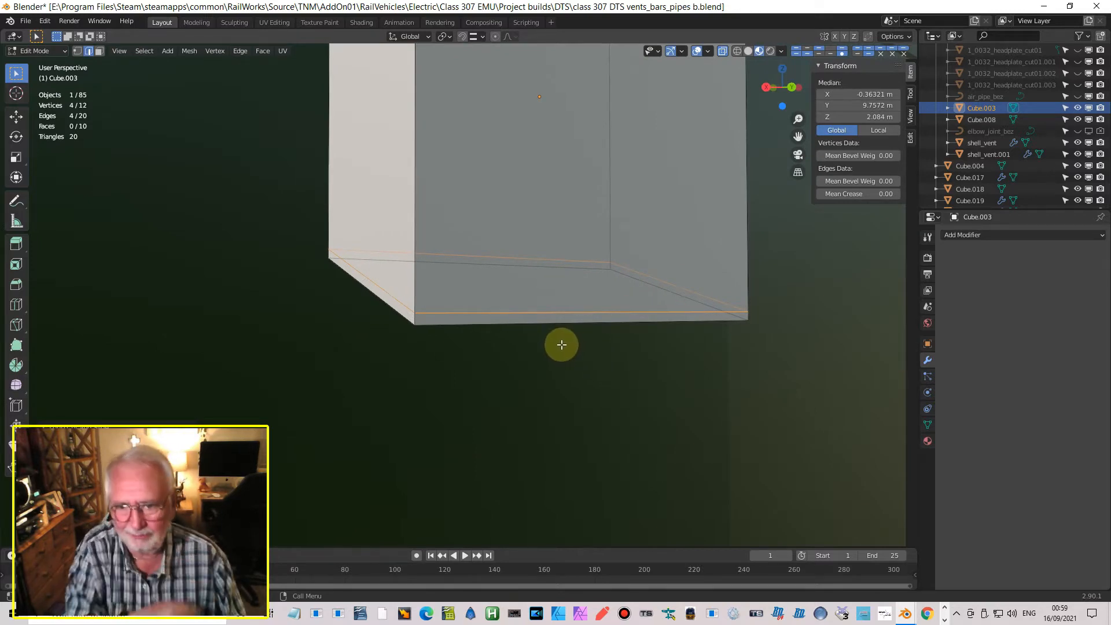
middle_click_drag(556, 329, 558, 335)
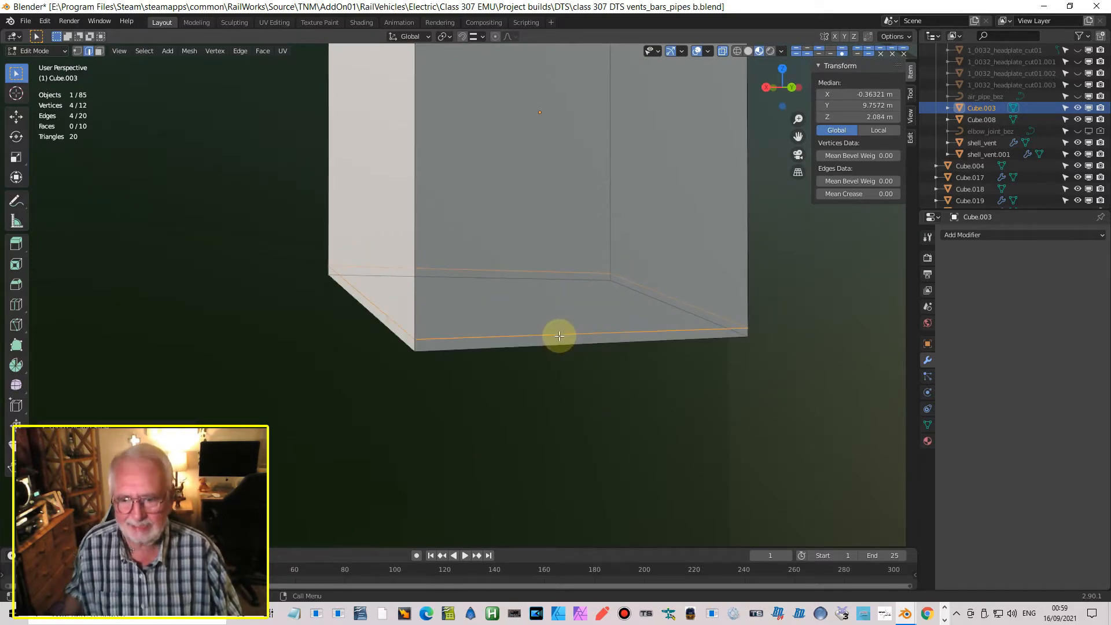
left_click(100, 52)
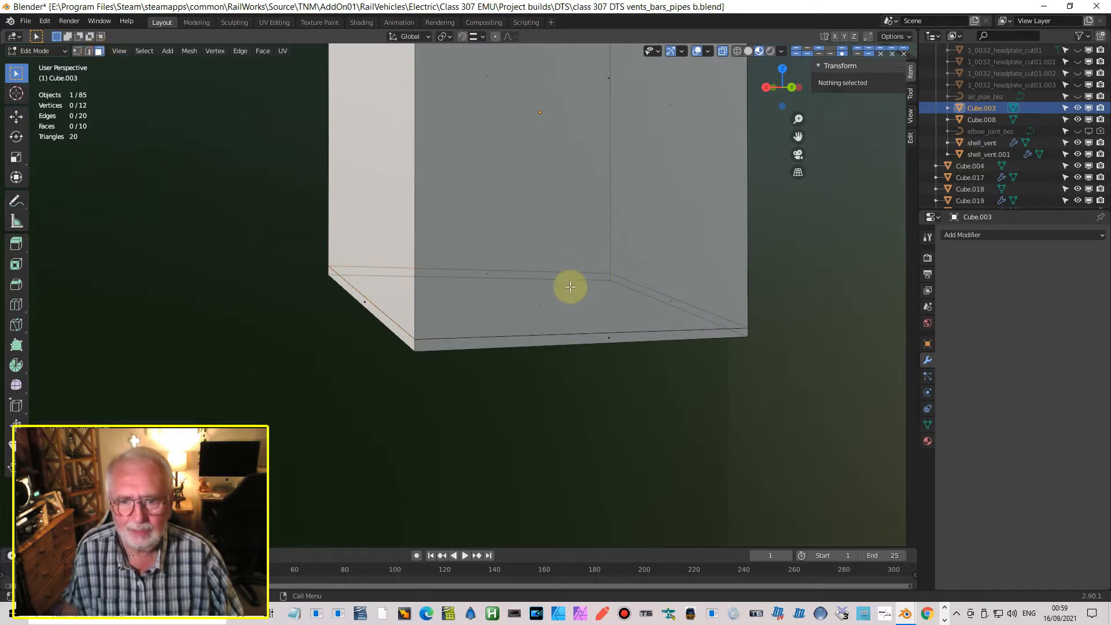
left_click(540, 305, "shift")
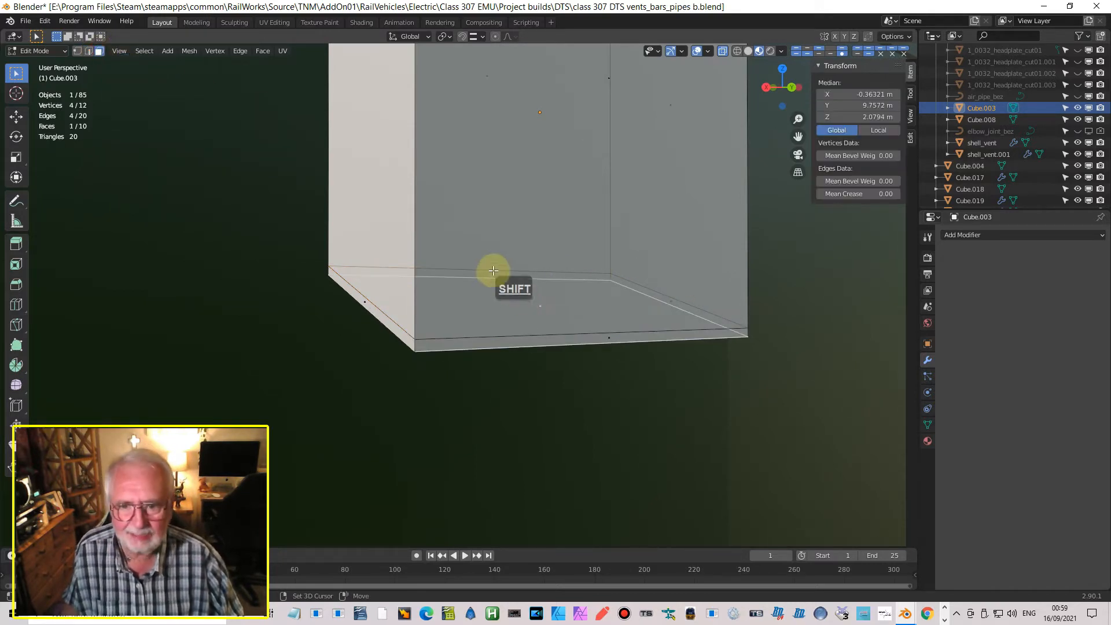
left_click(485, 274, "shift")
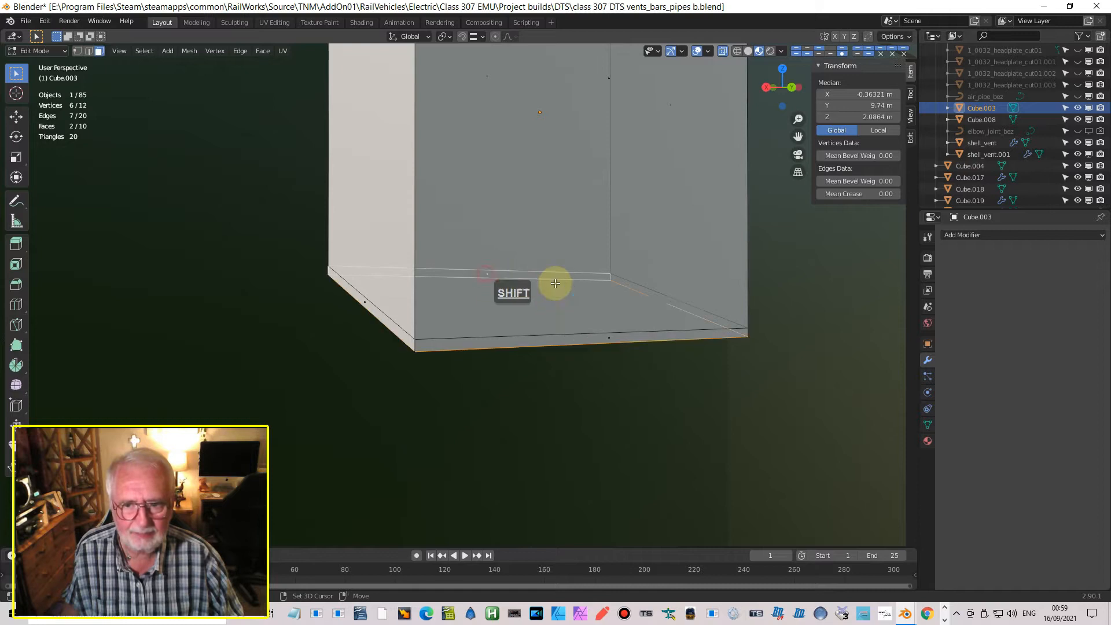
left_click(670, 303, "shift")
left_click(446, 328, "shift")
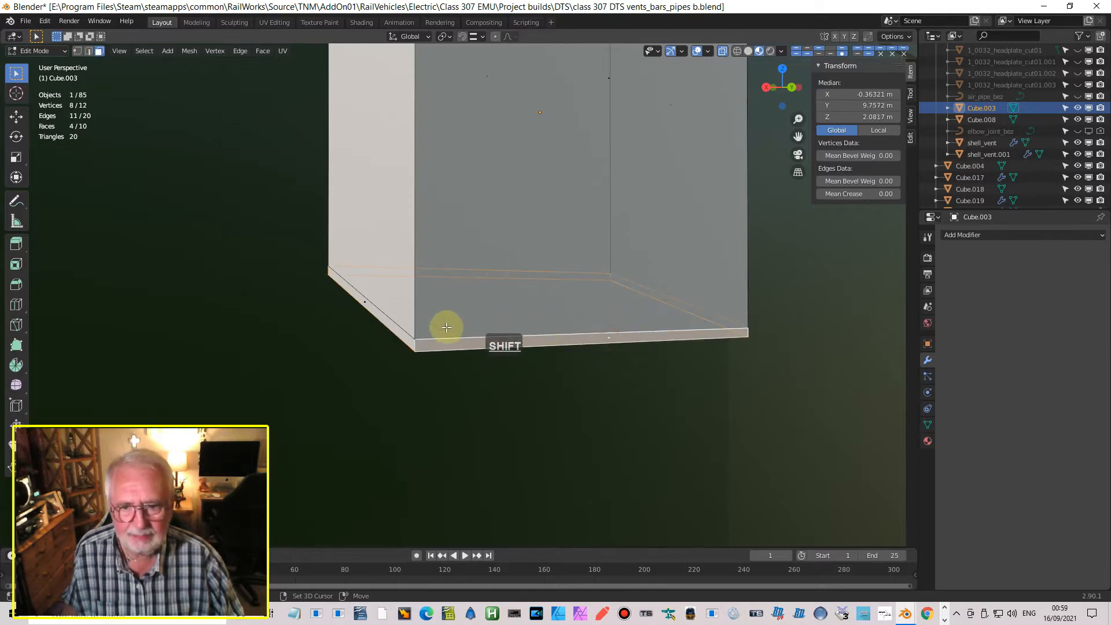
left_click(437, 333, "shift")
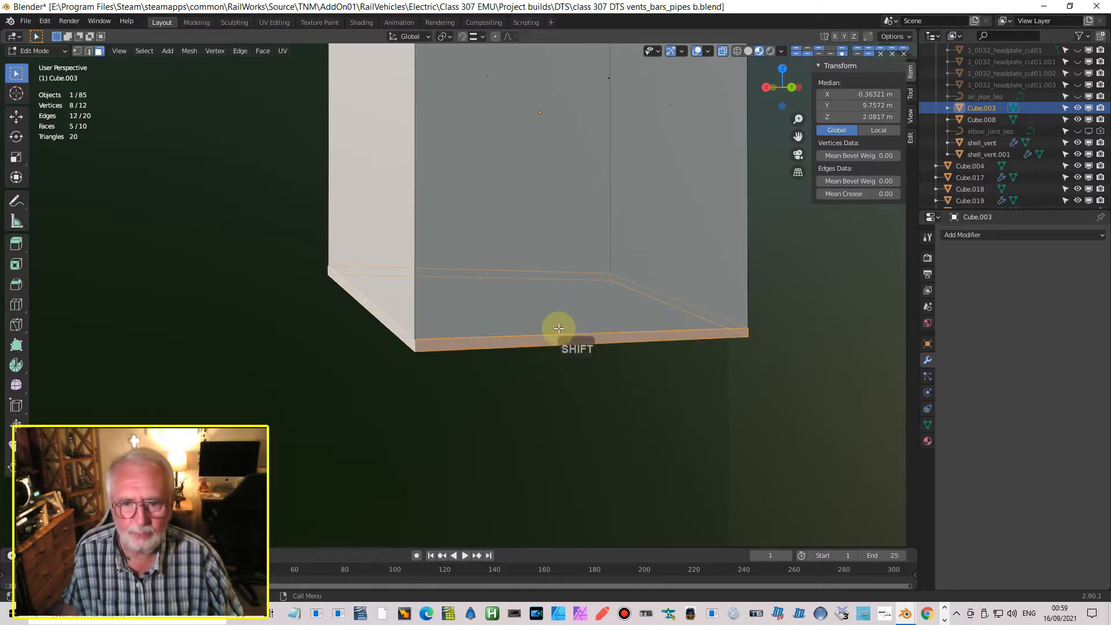
scroll(559, 329, "up", 4)
scroll(560, 326, "down", 6)
scroll(560, 325, "down", 2)
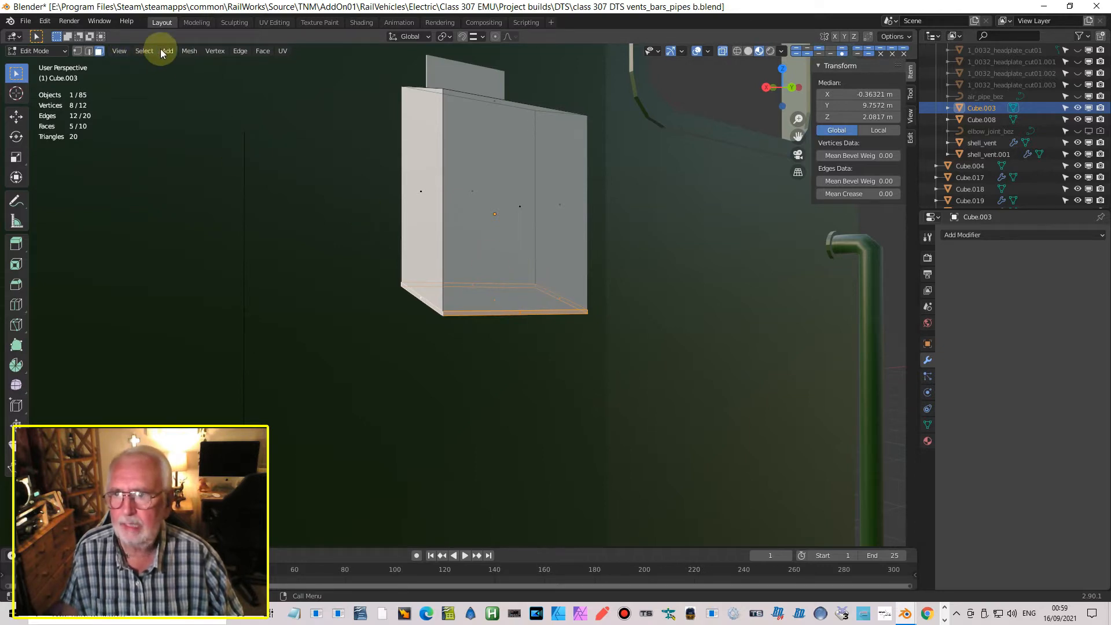
left_click(195, 50)
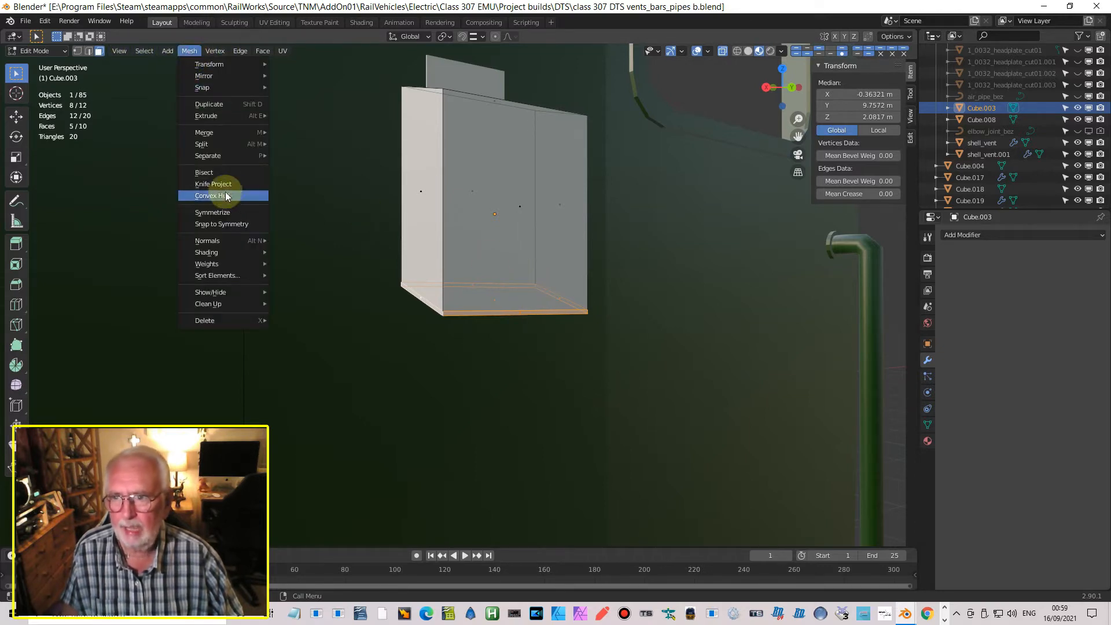
mouse_move(239, 156)
left_click(301, 156)
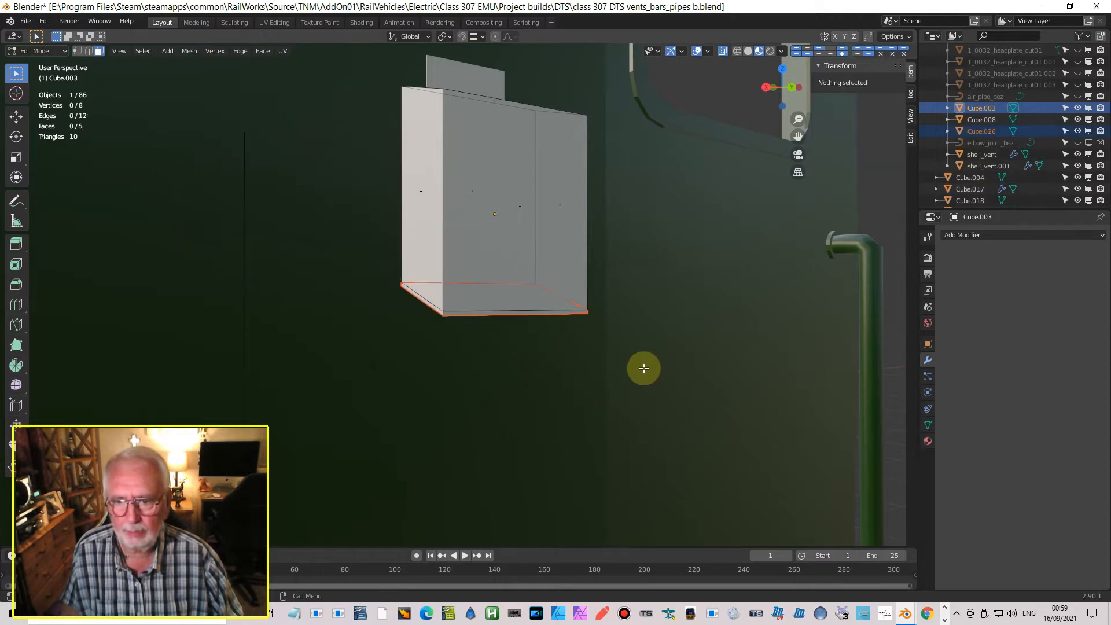
Step: Return to Object Mode and isolate the separated base tray in local view
key("Tab")
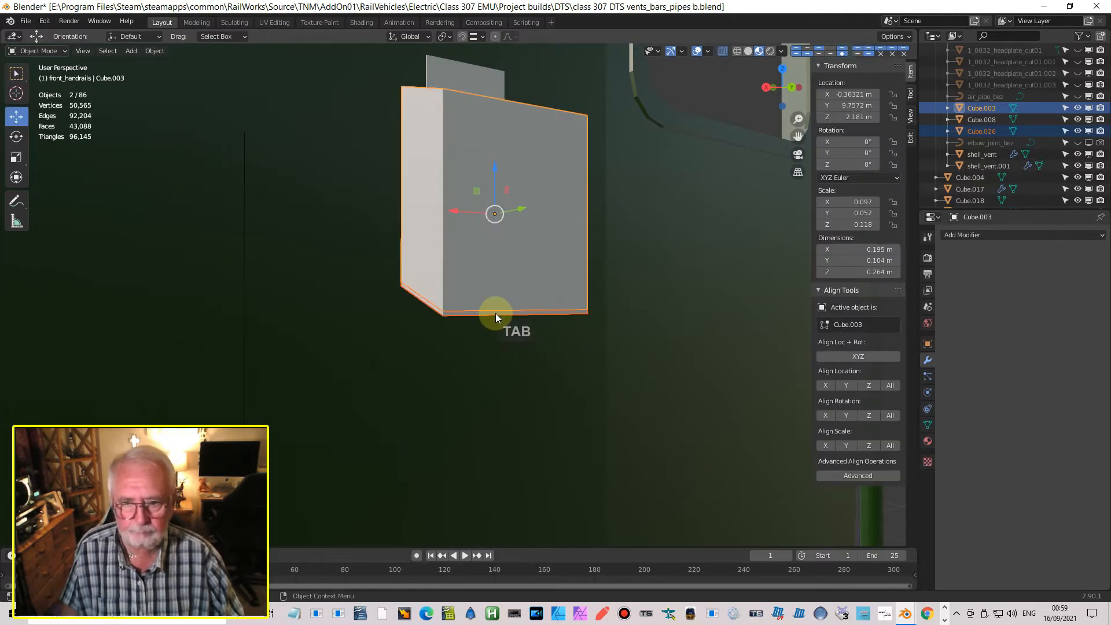
left_click(496, 313)
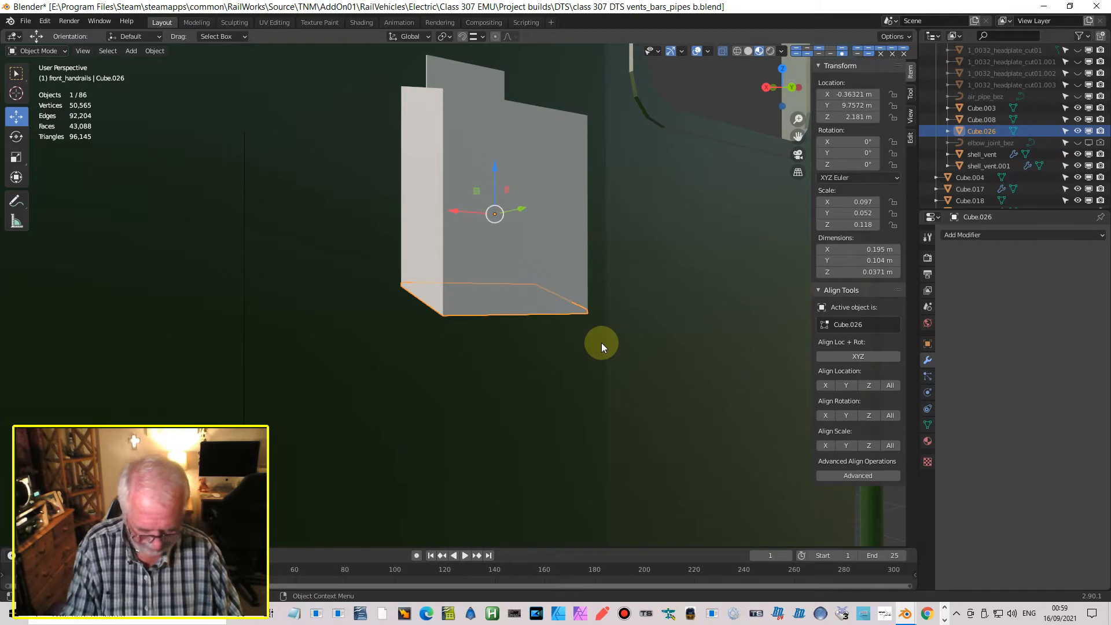
key("KP_Divide")
scroll(582, 372, "up", 1)
mouse_move(582, 373)
middle_mouse_down()
mouse_move(542, 390)
mouse_move(565, 384)
middle_mouse_up()
scroll(480, 370, "down", 1)
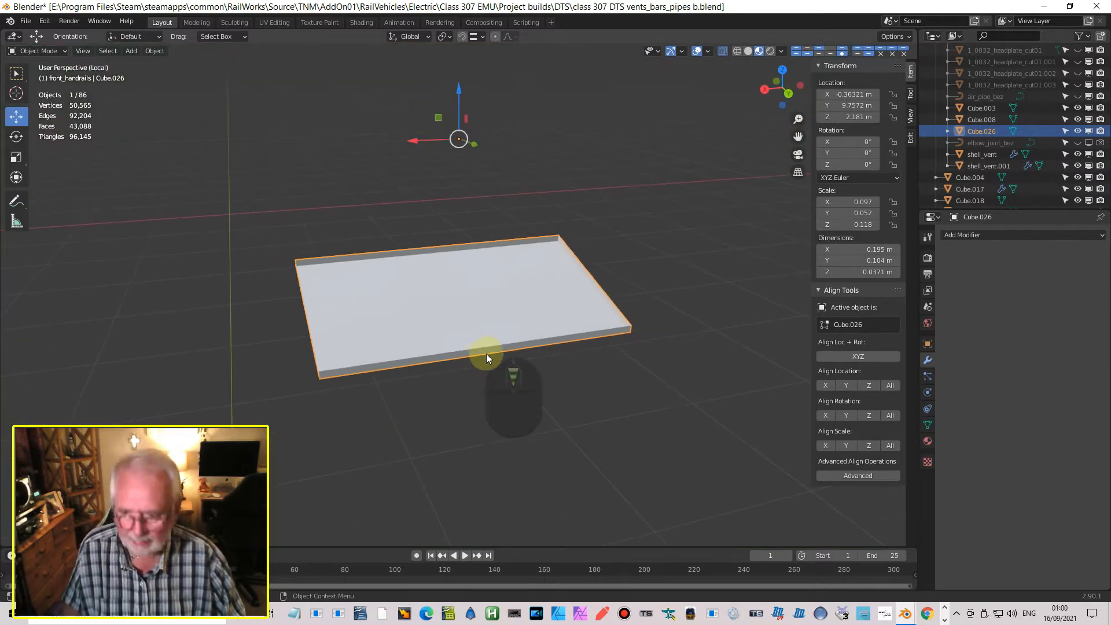
middle_click_drag(482, 359, 480, 366)
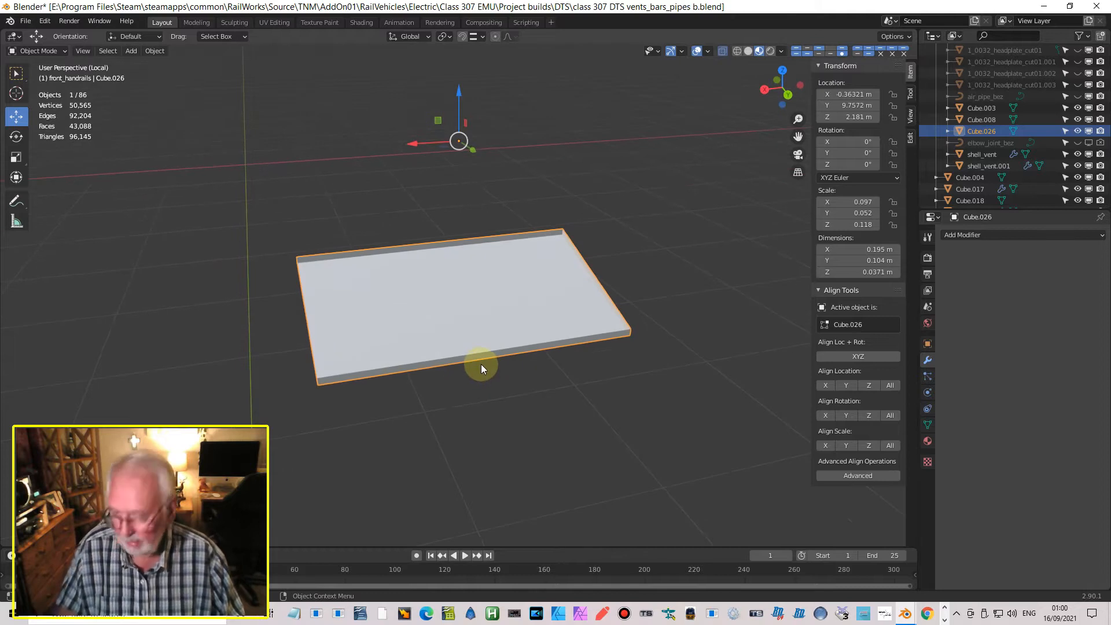
Step: Extrude the tray's upper edge loop in place and scale it slightly inwards to form a thin rim, checking it from the top view
key("Tab")
left_click(89, 52)
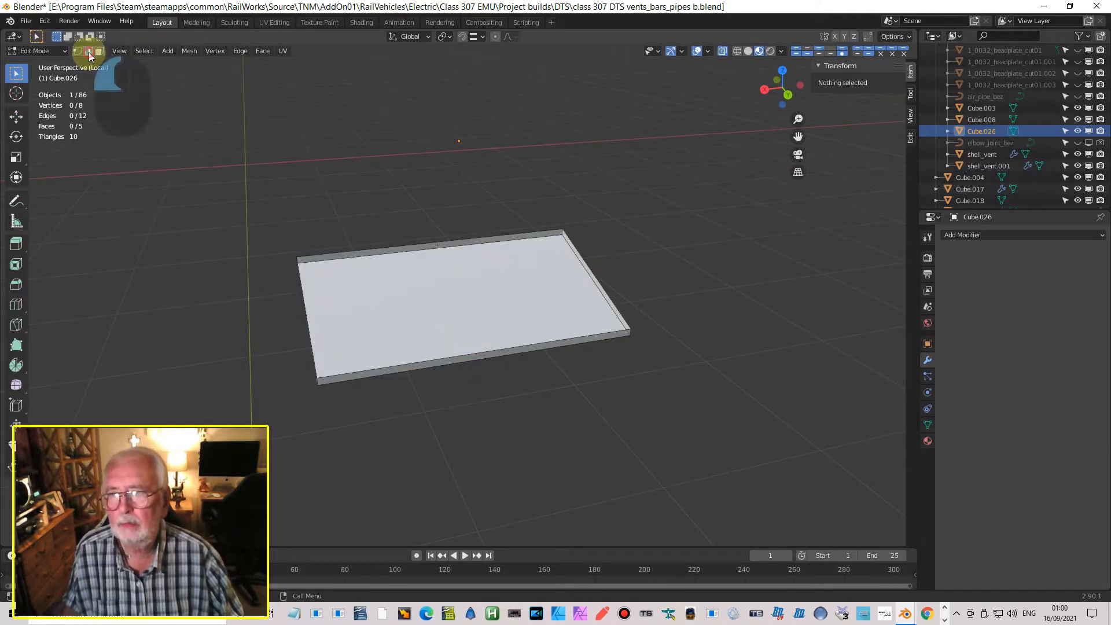
left_click(474, 234, "alt")
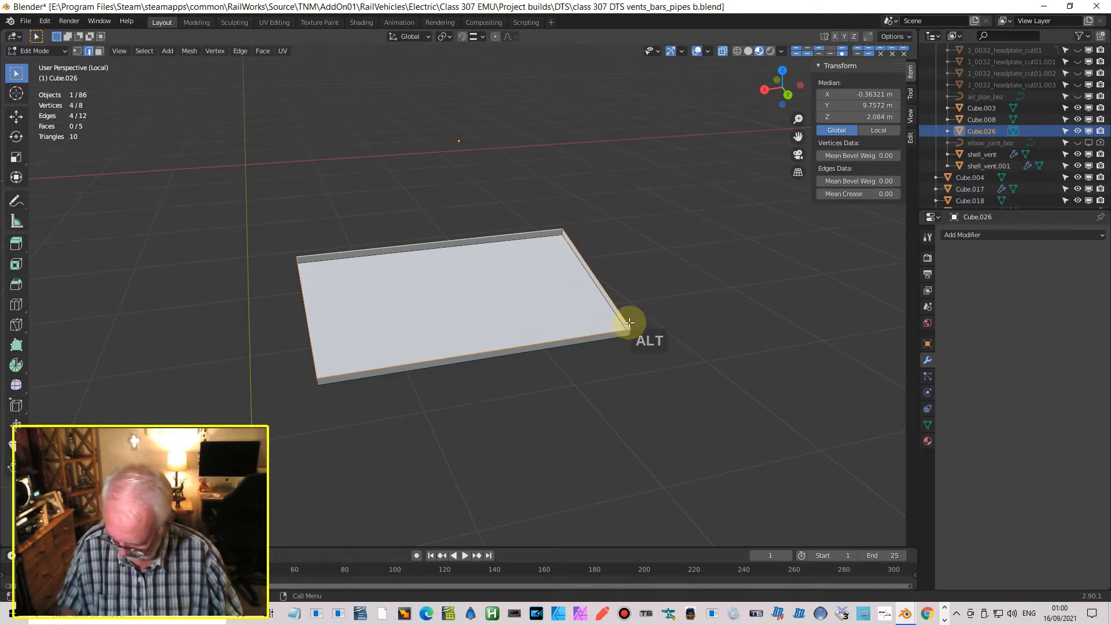
key("e")
key("Return")
key("s")
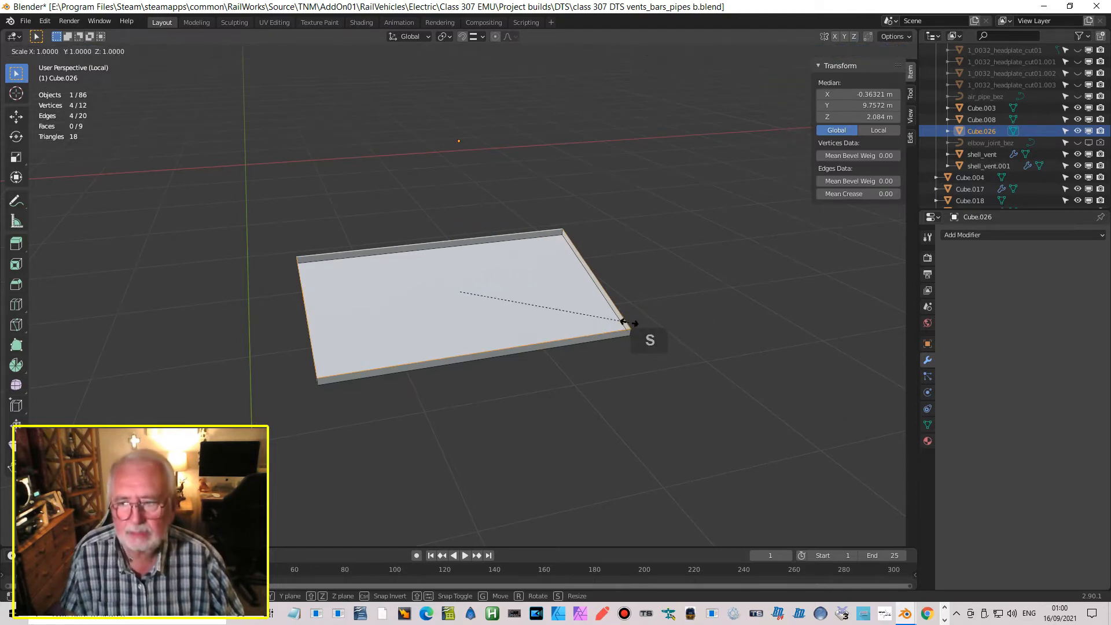
left_click(619, 317)
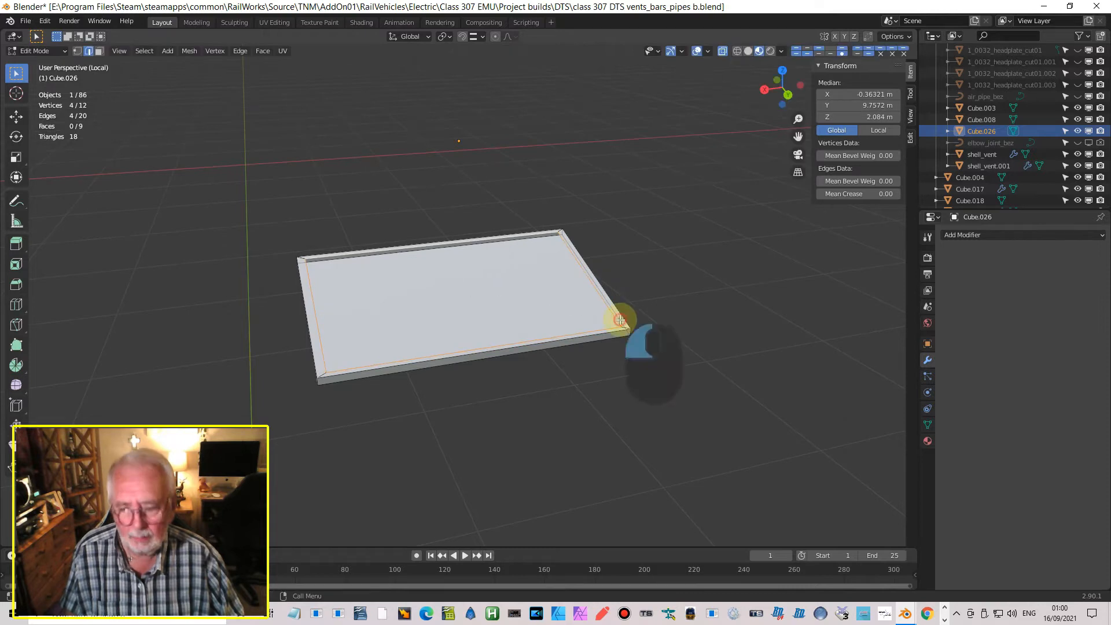
key("KP_7")
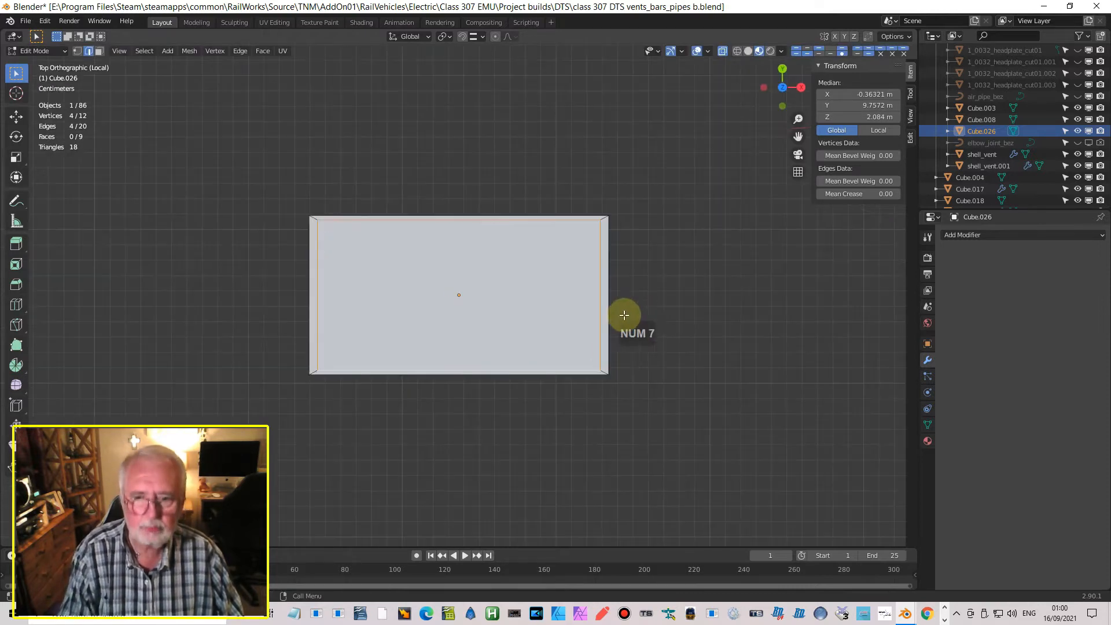
scroll(621, 273, "up", 1)
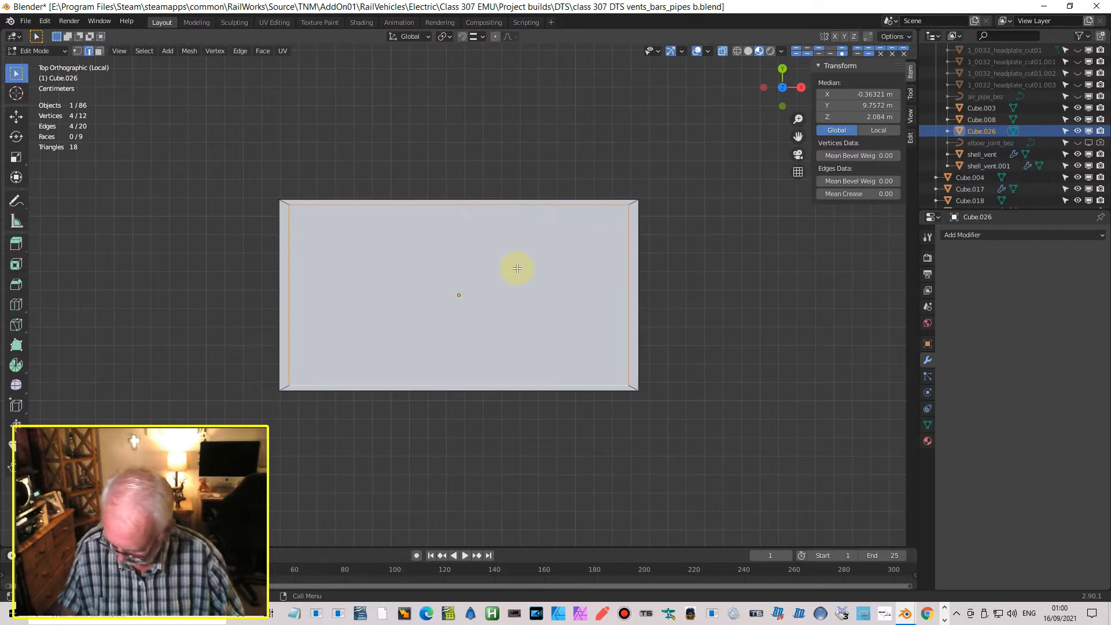
Step: Scale the tray's inner rim loop slightly inwards along global Y to even out the rim width, and inspect the tray all round
key("s")
key("y")
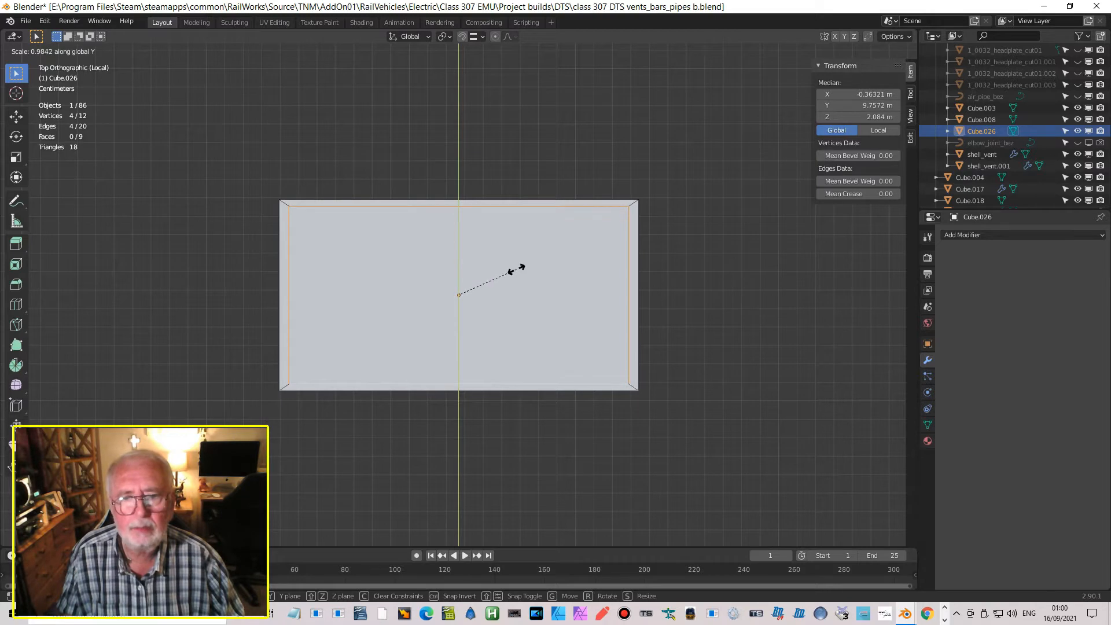
left_click(513, 268)
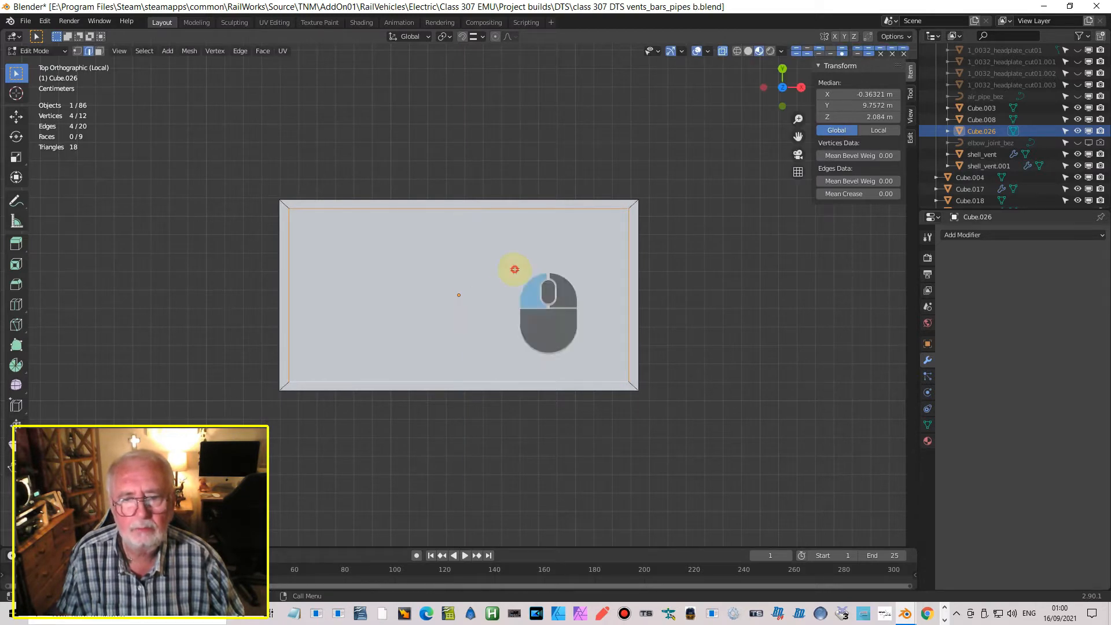
middle_click_drag(687, 305, 424, 267)
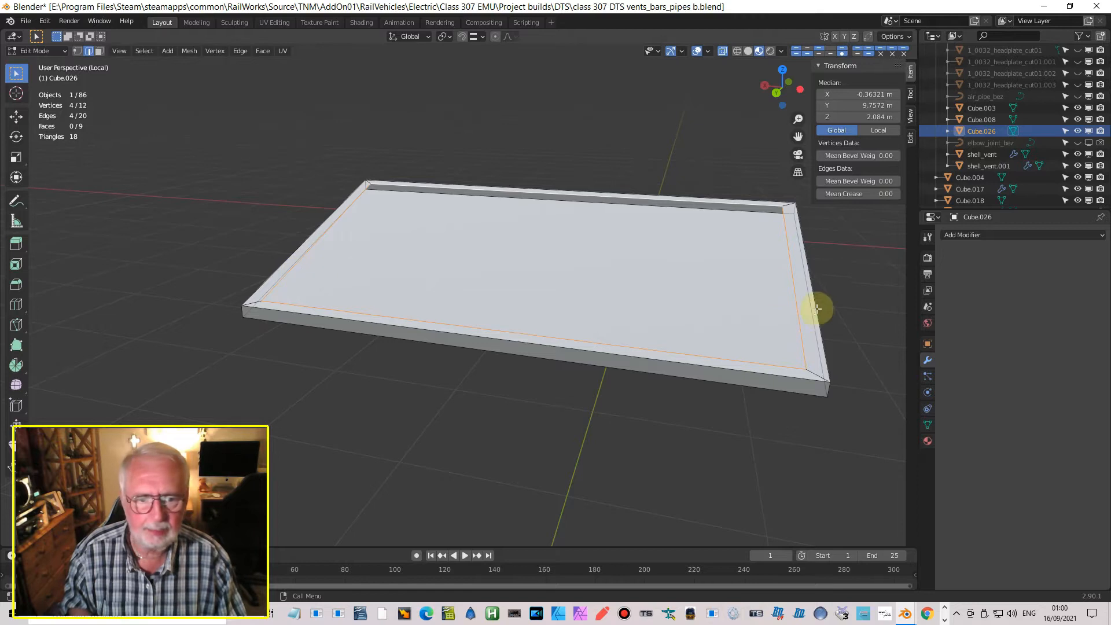
middle_click_drag(784, 305, 862, 342)
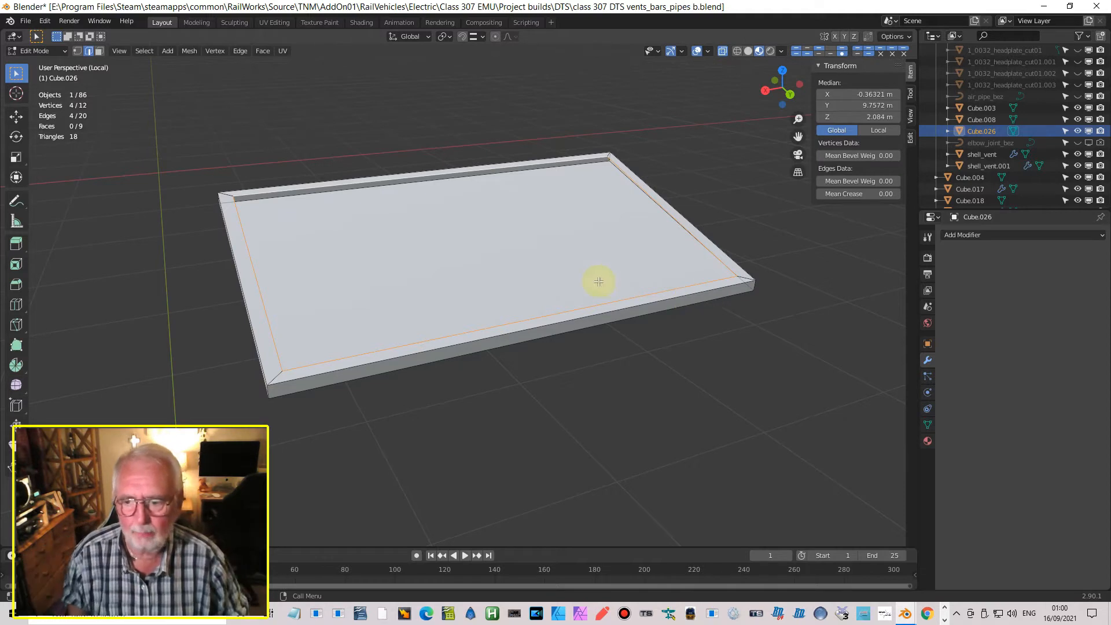
middle_click_drag(444, 248, 570, 325)
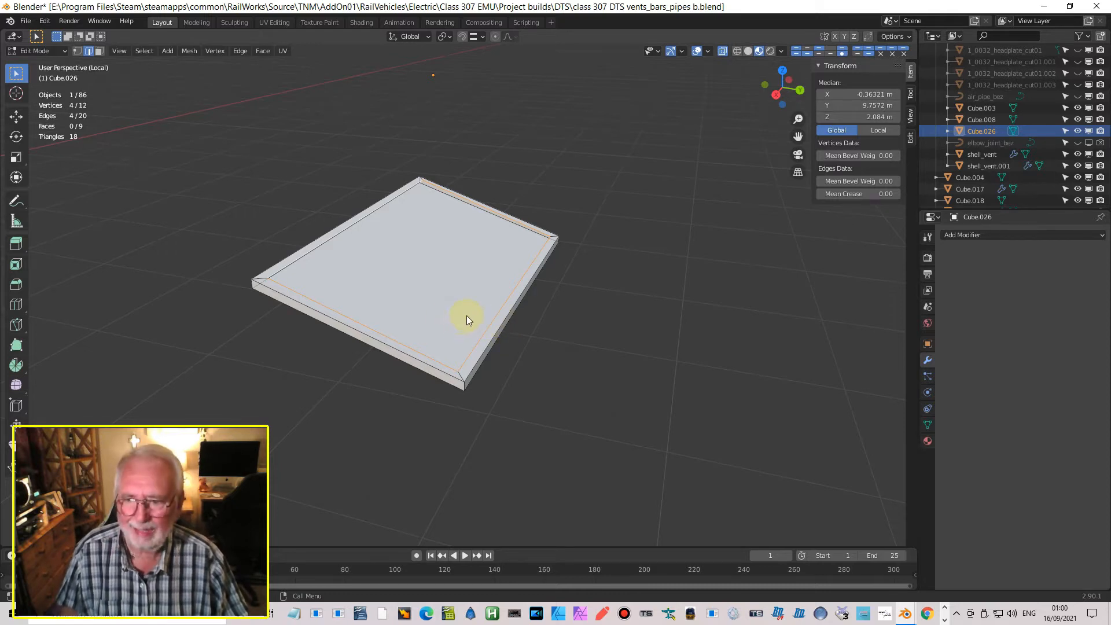
Step: Return to Object Mode and set the tray's origin to its geometry
key("Tab")
middle_click_drag(456, 319, 217, 169)
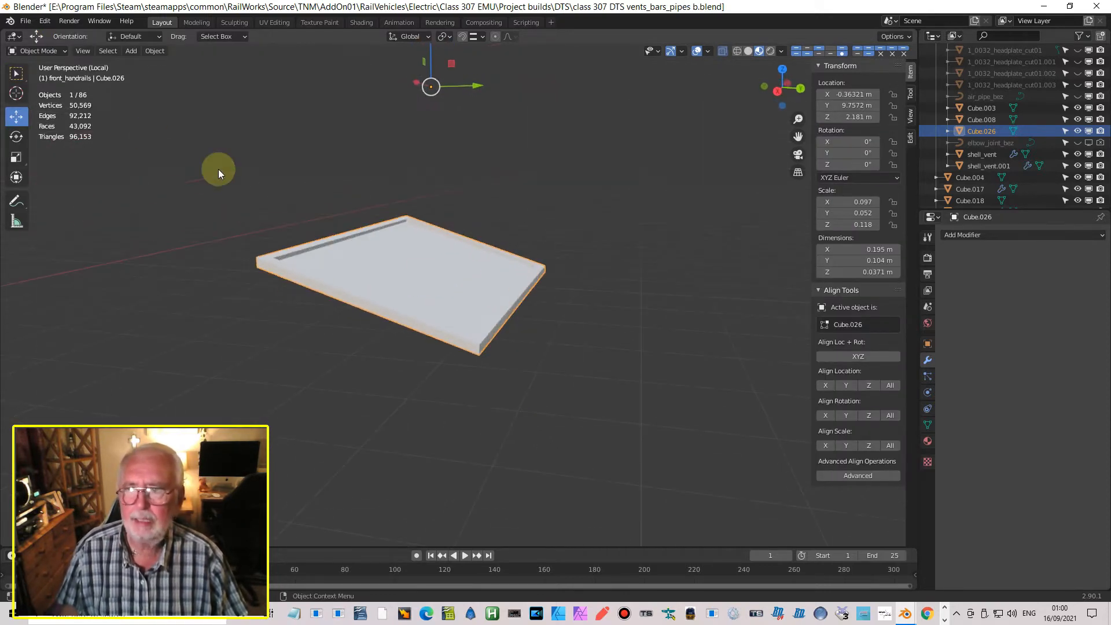
left_click(158, 52)
mouse_move(191, 76)
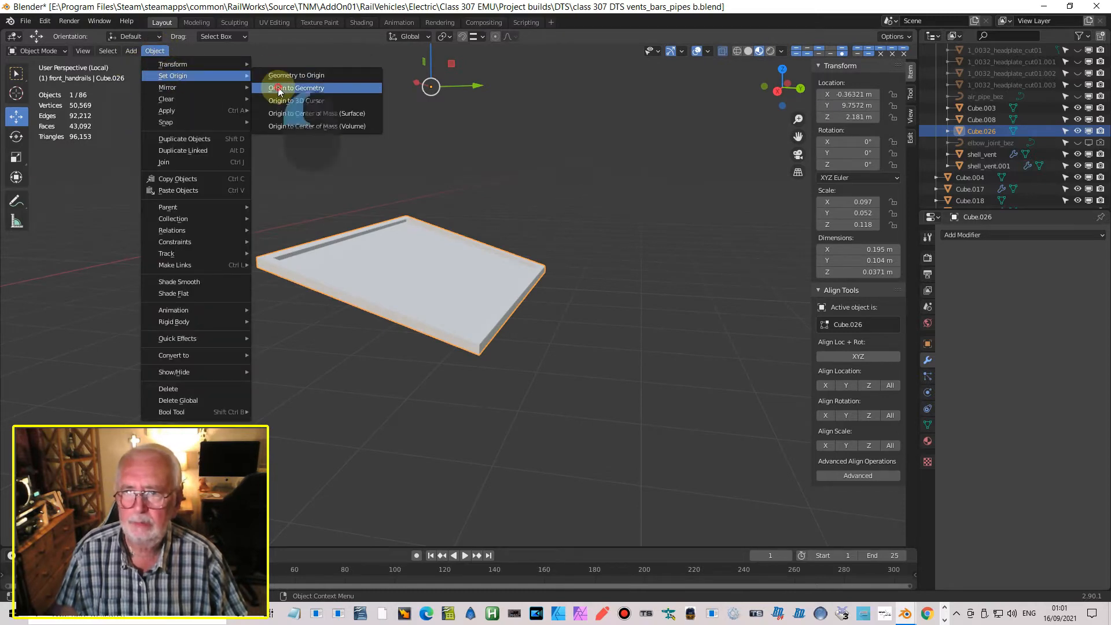
left_click(279, 88)
middle_click_drag(603, 308, 526, 307)
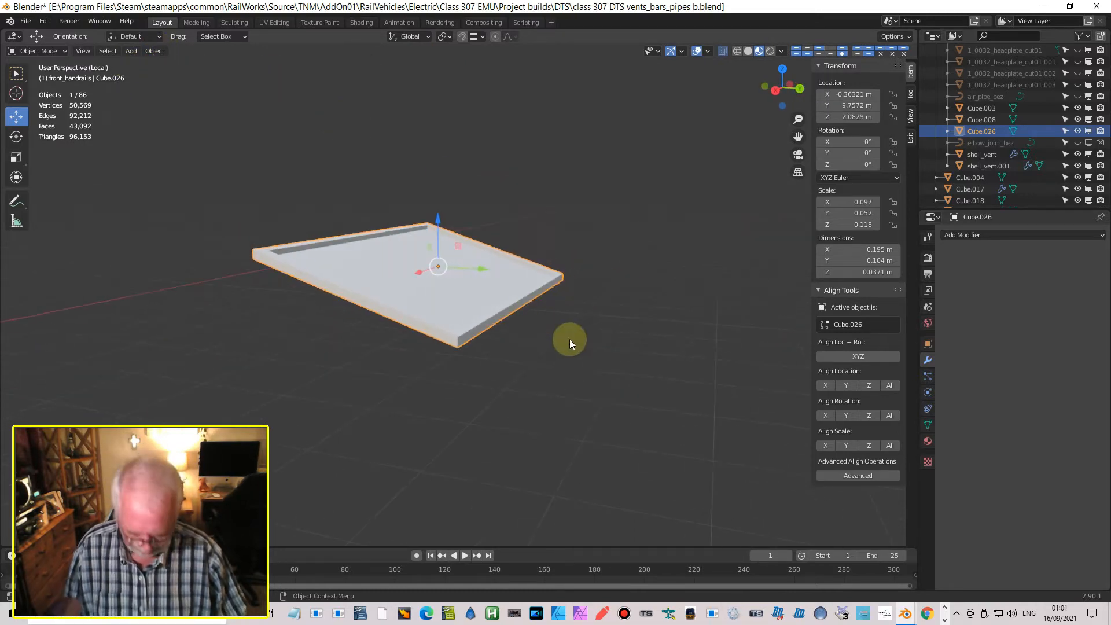
Step: Add a mesh cylinder with 16 vertices, working from the right side view
key("KP_3")
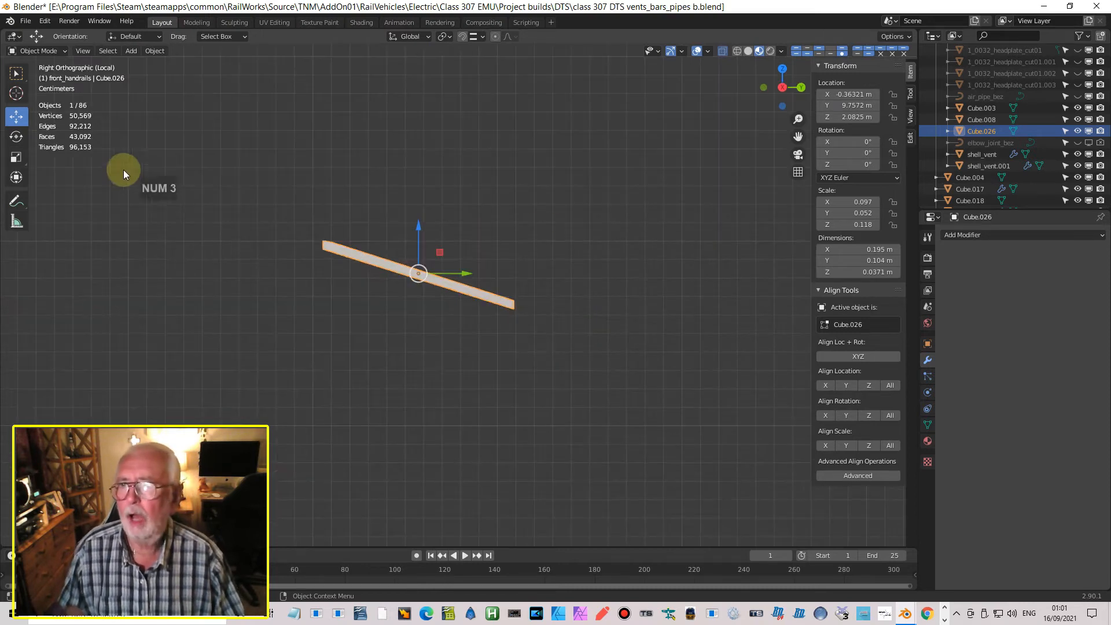
left_click(137, 53)
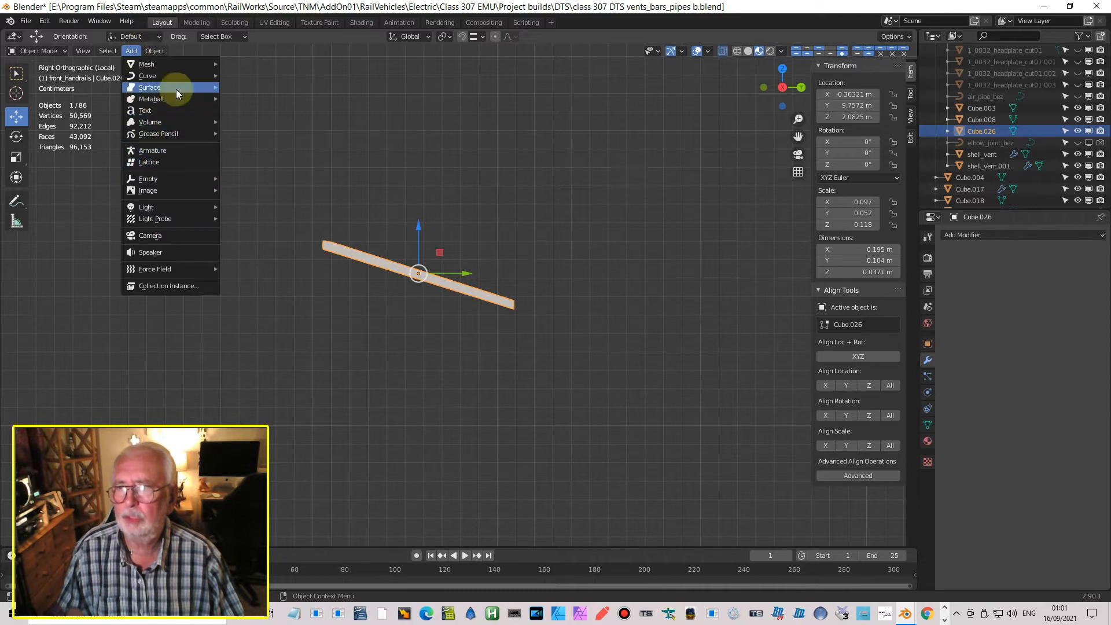
mouse_move(152, 65)
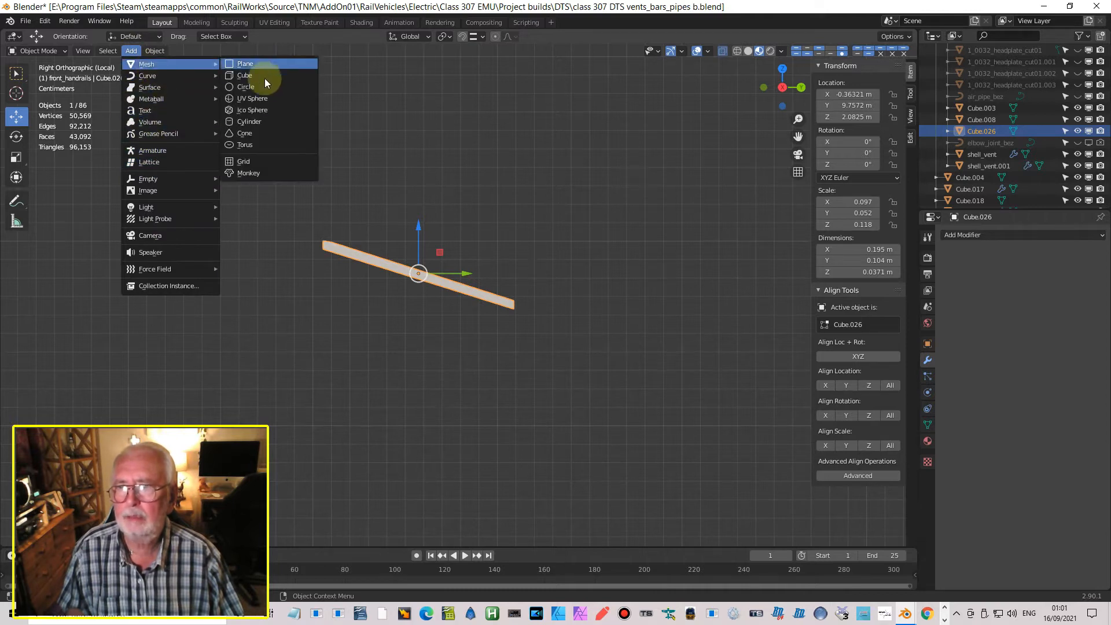
left_click(262, 121)
left_click(173, 397)
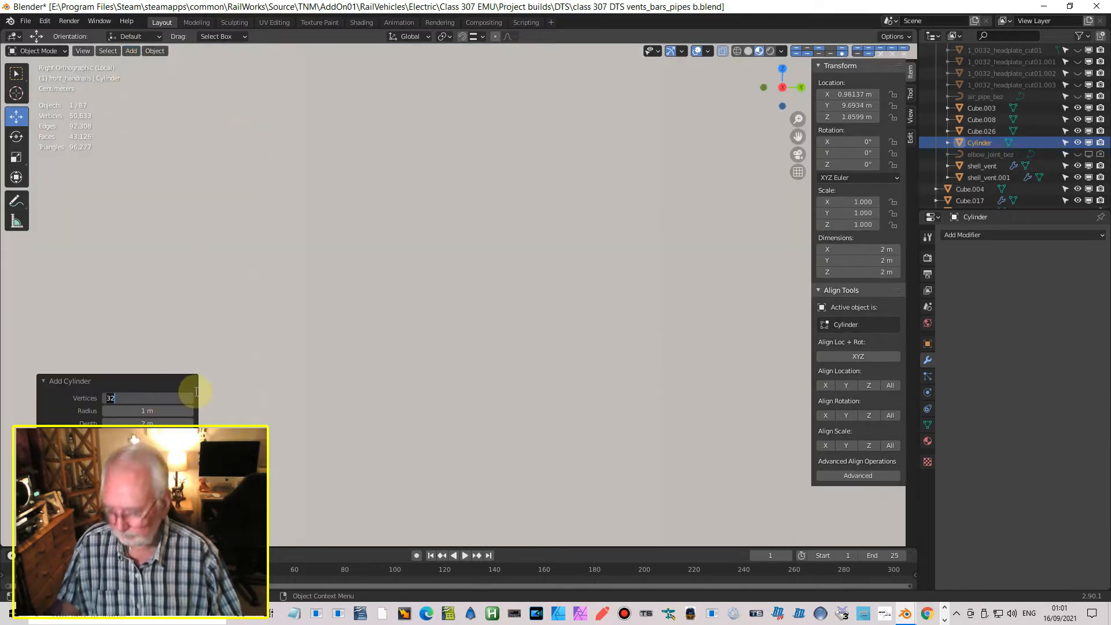
type("16")
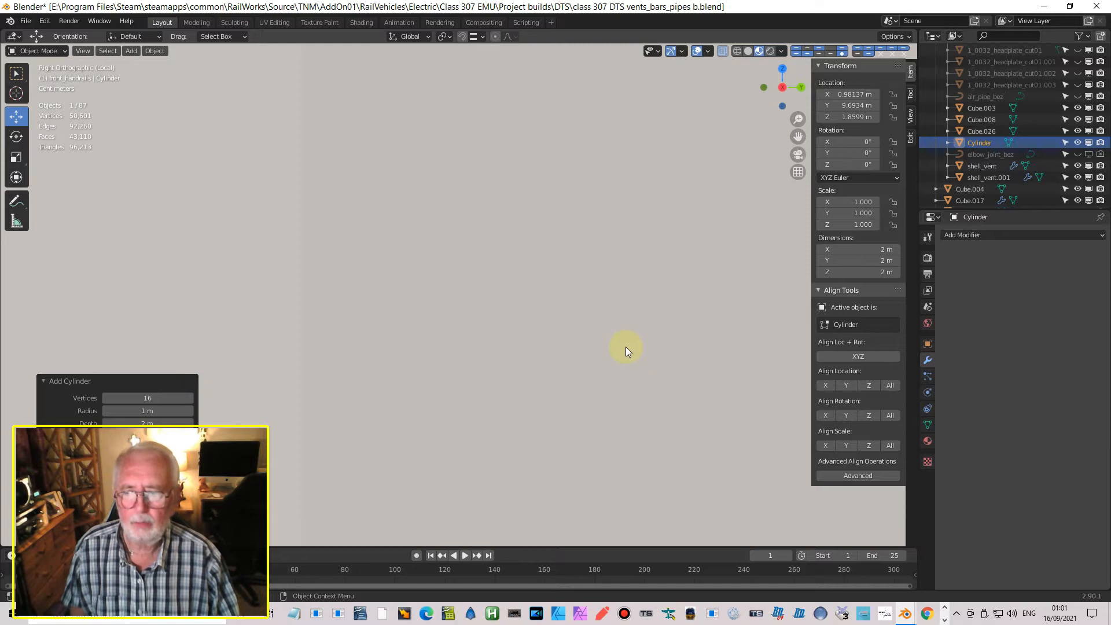
Step: Rotate the cylinder 90° about Y and scale it down uniformly to about 0.0616 m
scroll(592, 349, "down", 4)
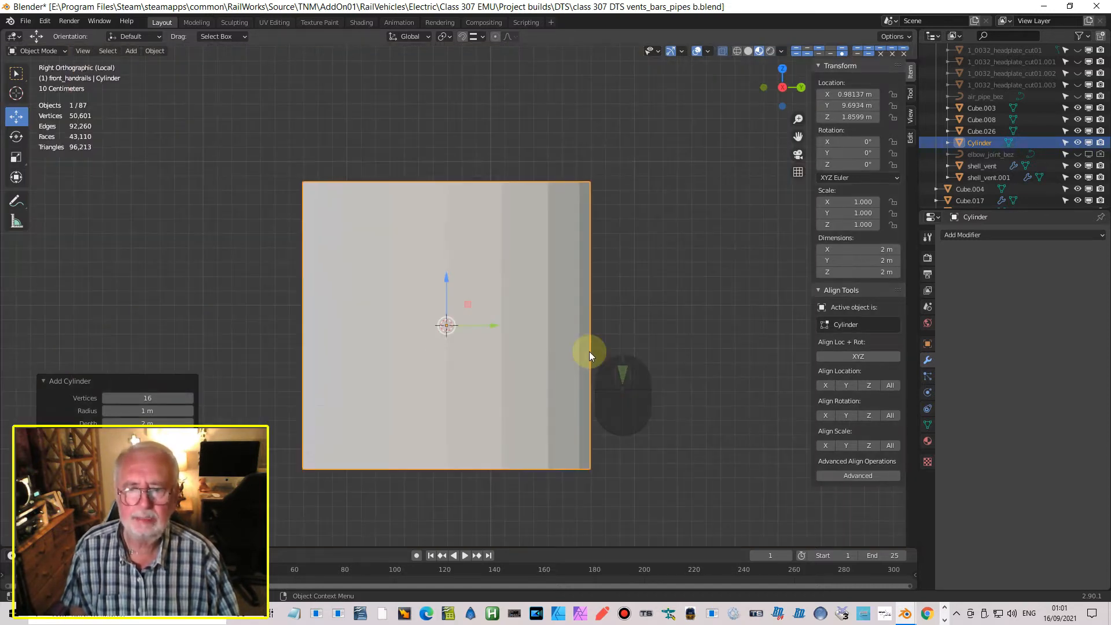
key("r")
key("y")
key("9")
key("0")
key("Return")
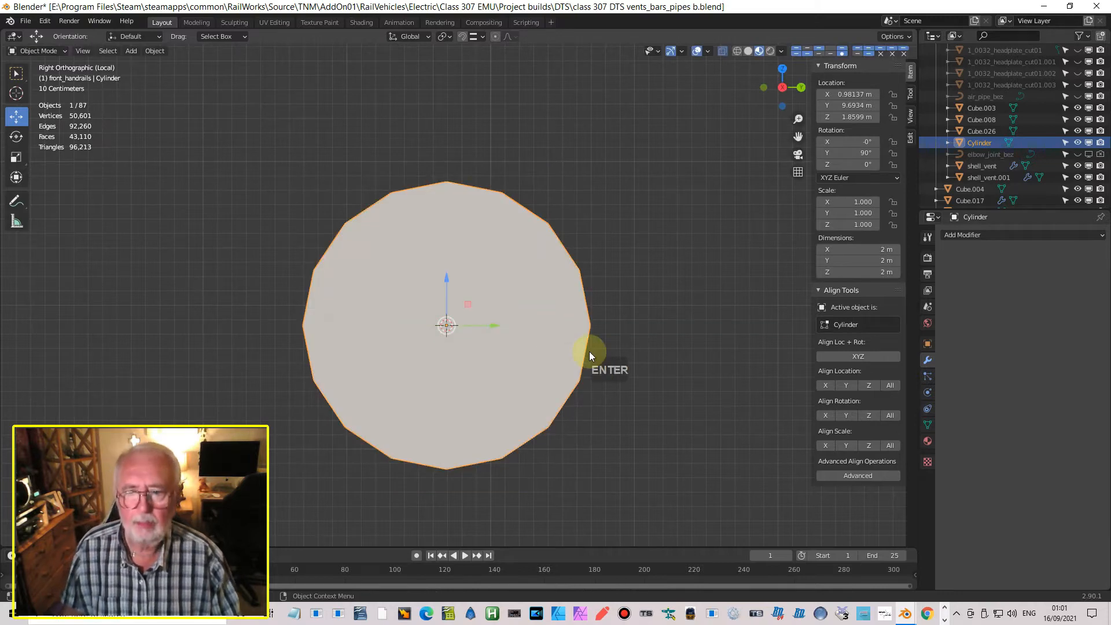
key("s")
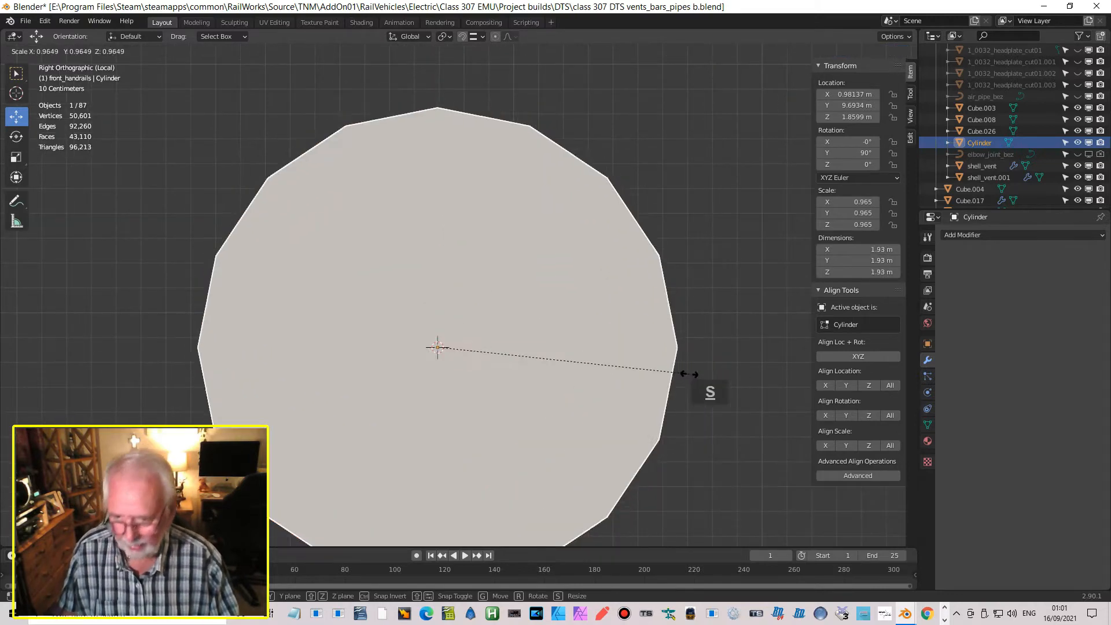
left_click(445, 337)
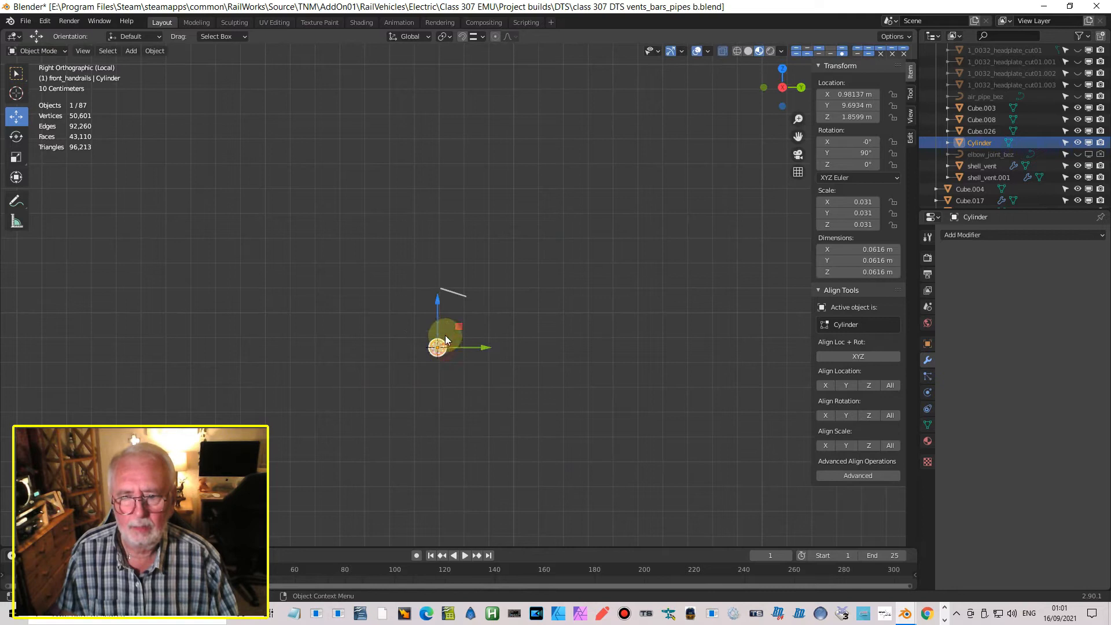
Step: Move the cylinder up to Z about 2.128 m and across to the tray's end at X about -0.279 m
left_click_drag(436, 309, 458, 235)
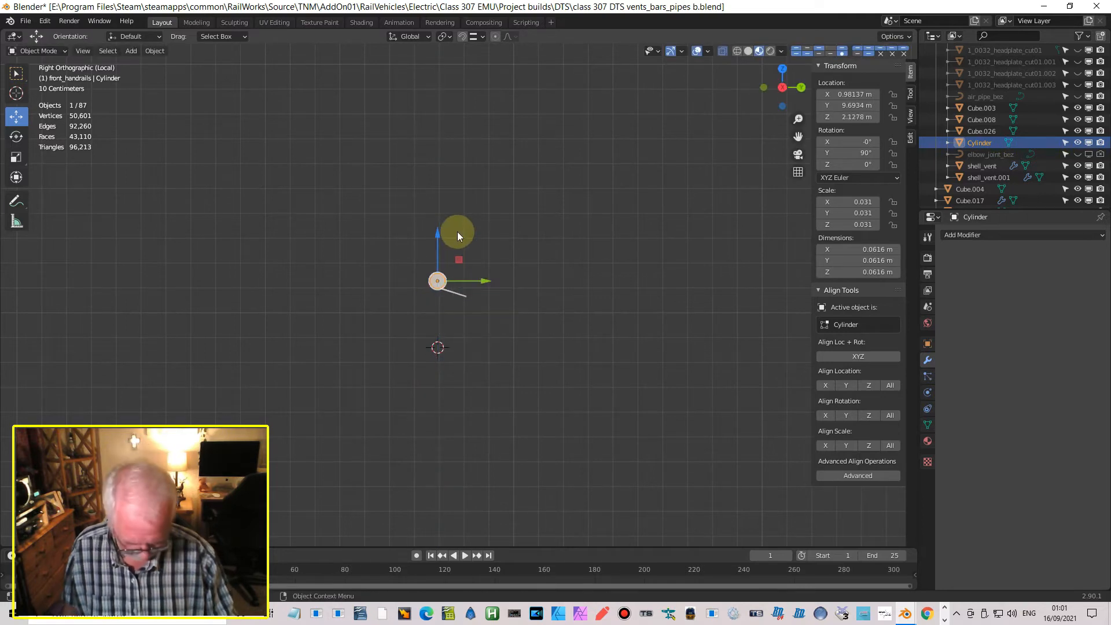
key("ctrl+KP_1")
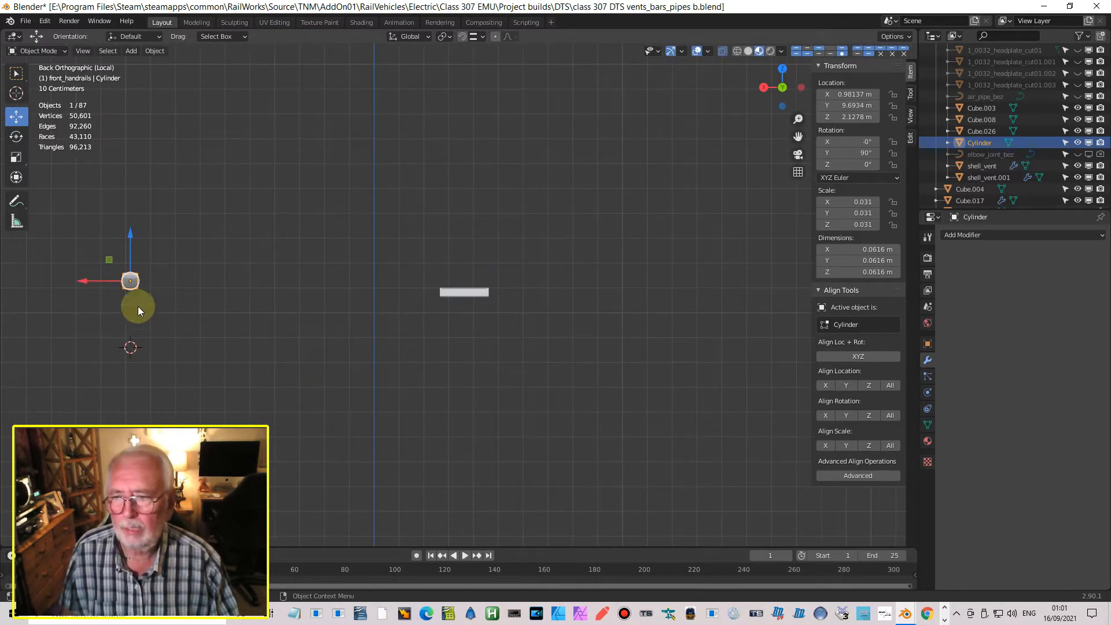
left_click_drag(81, 285, 393, 335)
scroll(418, 335, "up", 8)
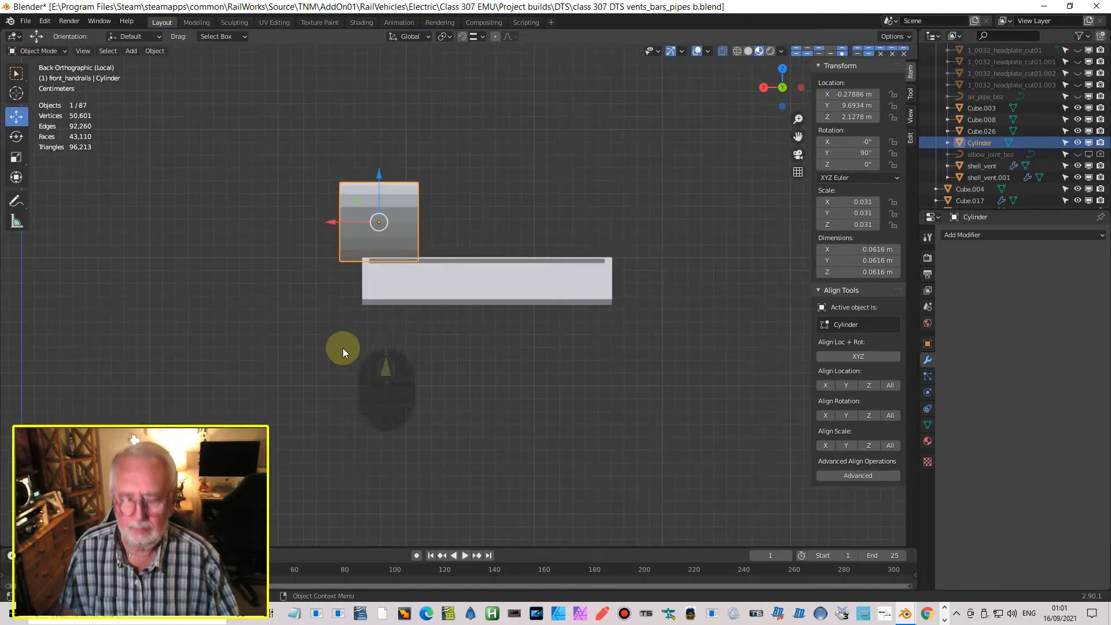
Step: Scale the cylinder down to about 0.0243 m and move it to the tray's lower edge, at about Y 9.809 m, Z 2.077 m
key("KP_3")
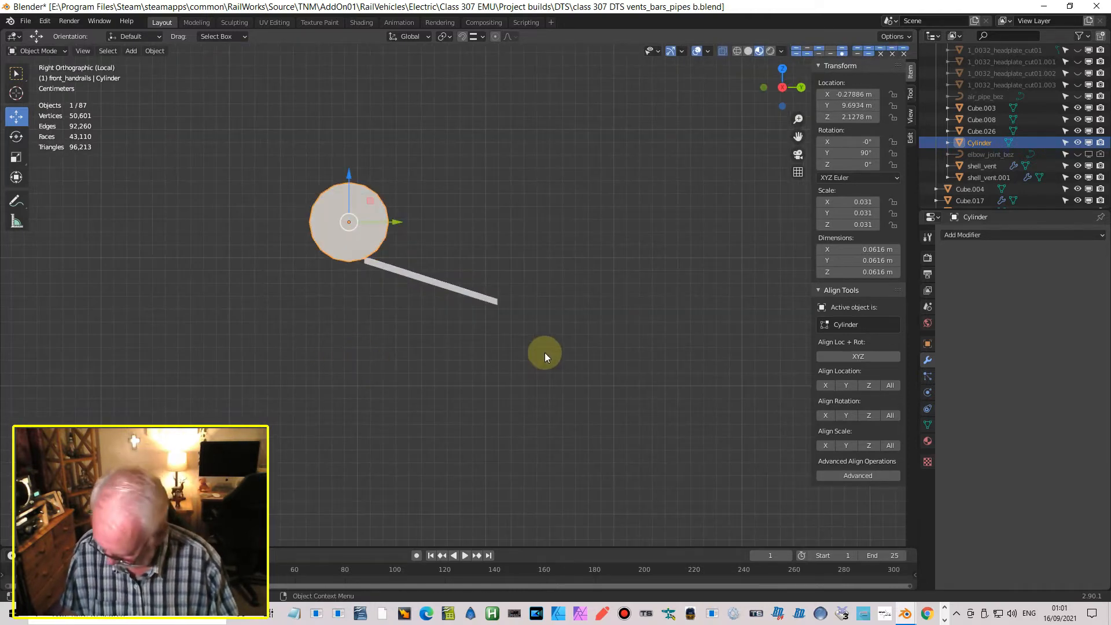
key("s")
left_click(389, 298)
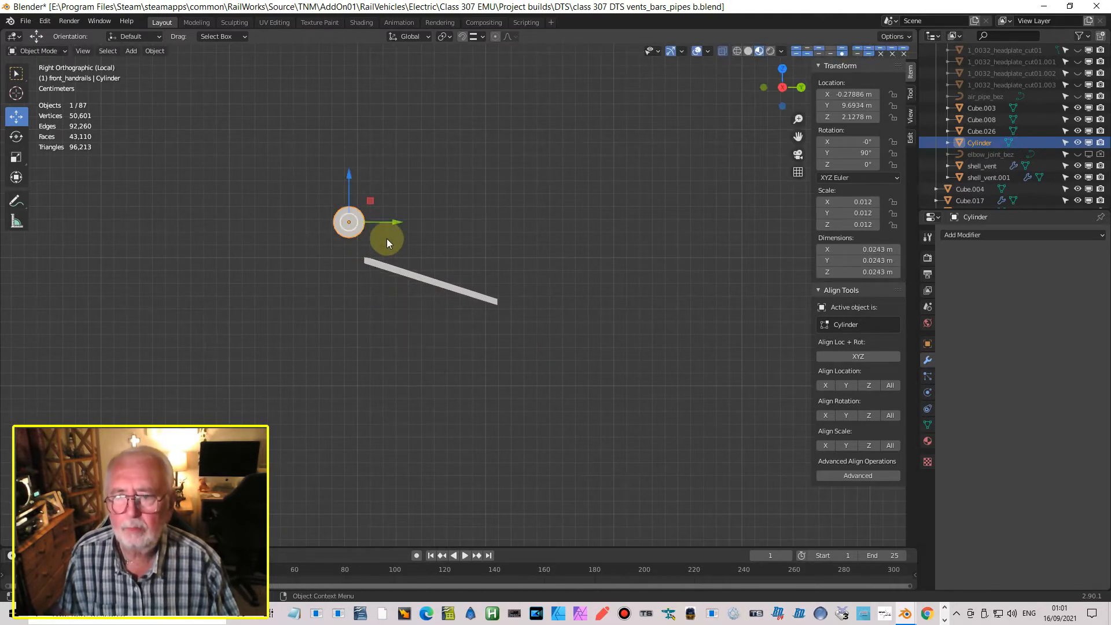
left_click_drag(391, 224, 544, 234)
left_click_drag(496, 173, 503, 255)
scroll(522, 335, "up", 6)
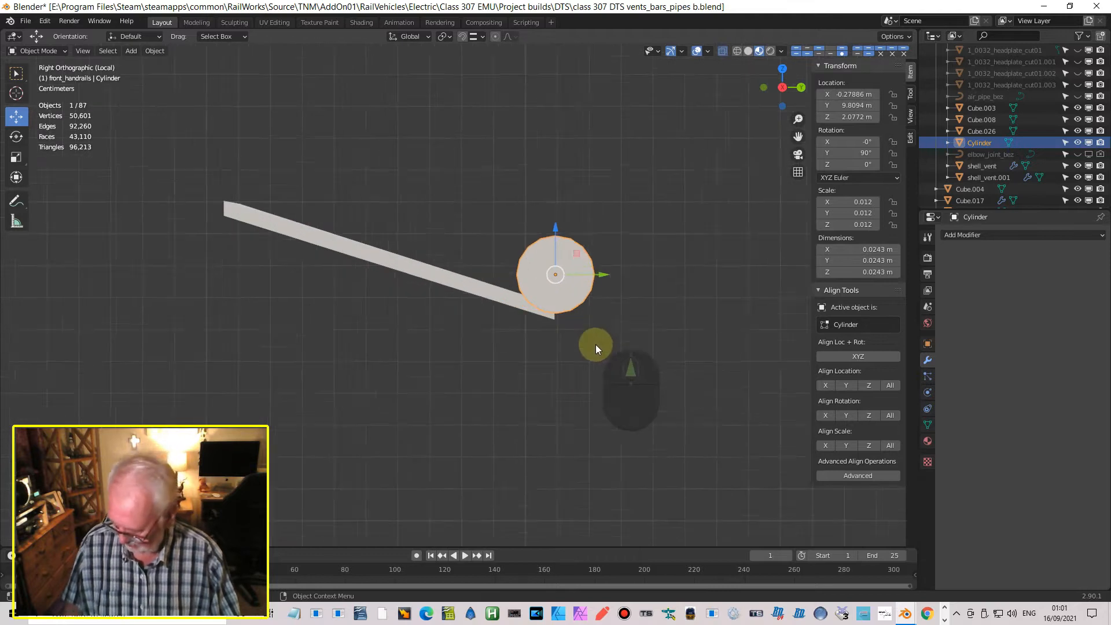
middle_click_drag(552, 330, 441, 341, "shift")
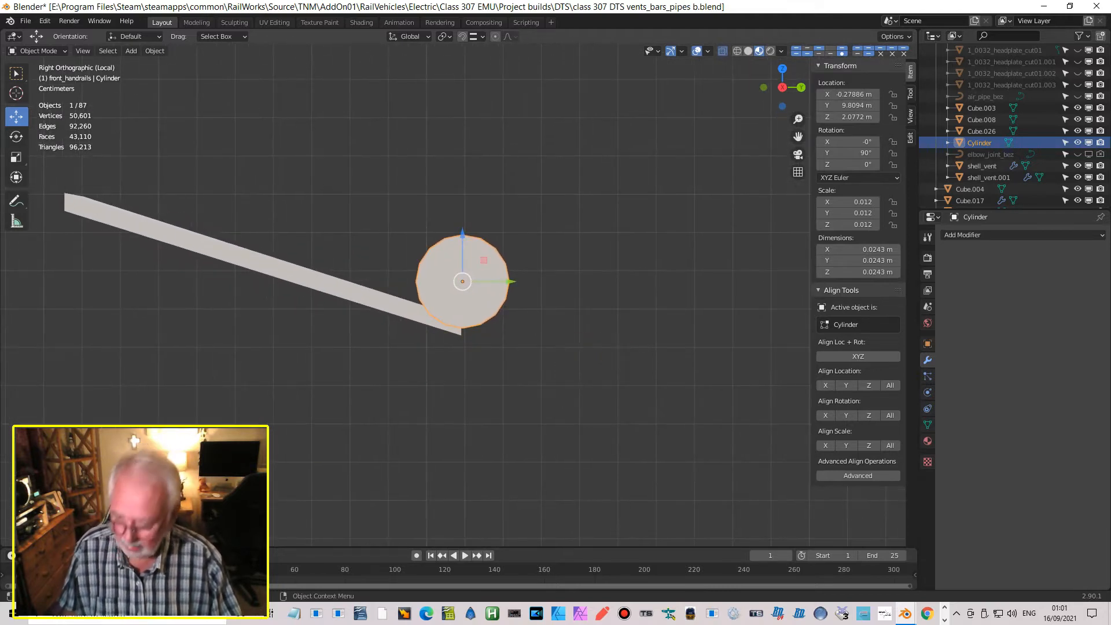
Step: Shrink the cylinder to about 0.016 m and lower it onto the tray's edge, at Z about 2.071 m
key("s")
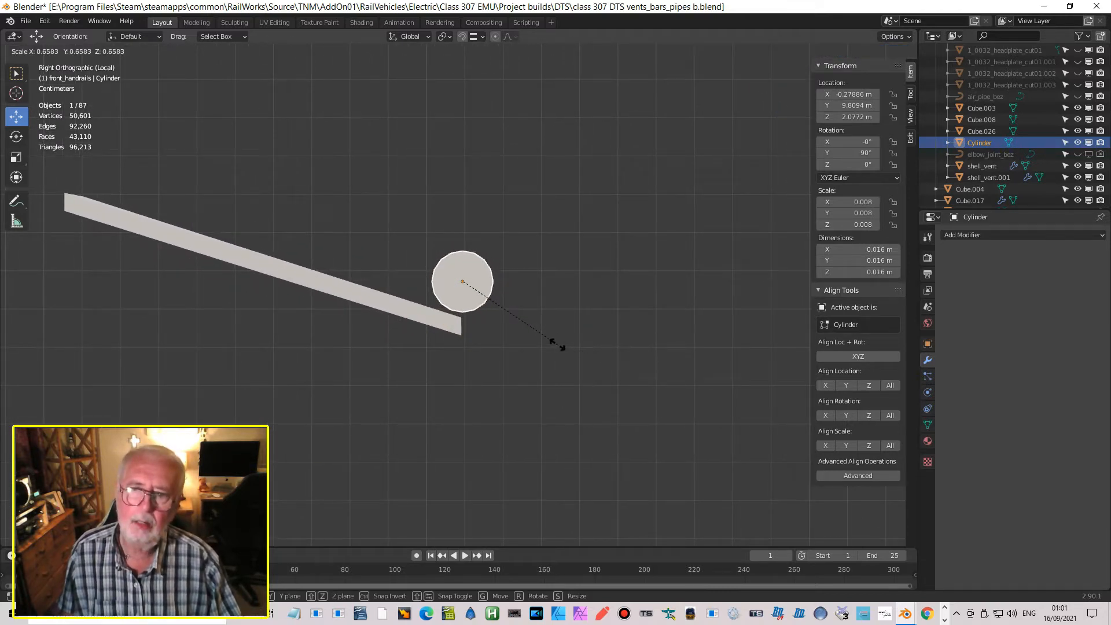
left_click(558, 345)
left_click_drag(464, 243, 456, 258)
scroll(504, 364, "up", 3)
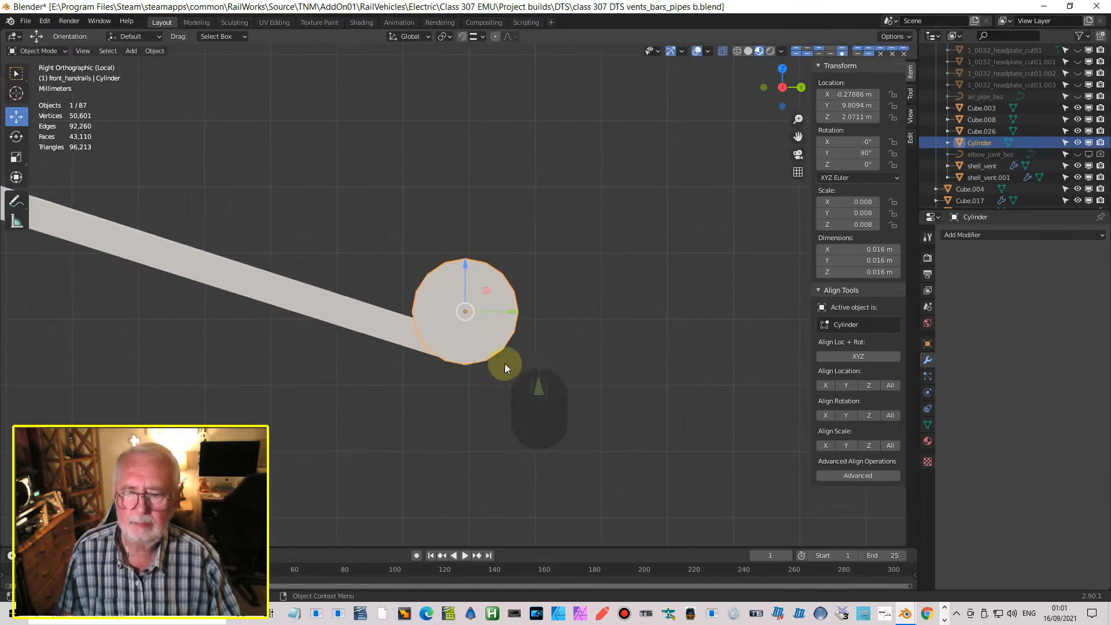
scroll(505, 363, "up", 2)
Step: Delete the cylinder vertices on the tray side of its vertical centreline, leaving an open half cylinder
key("Tab")
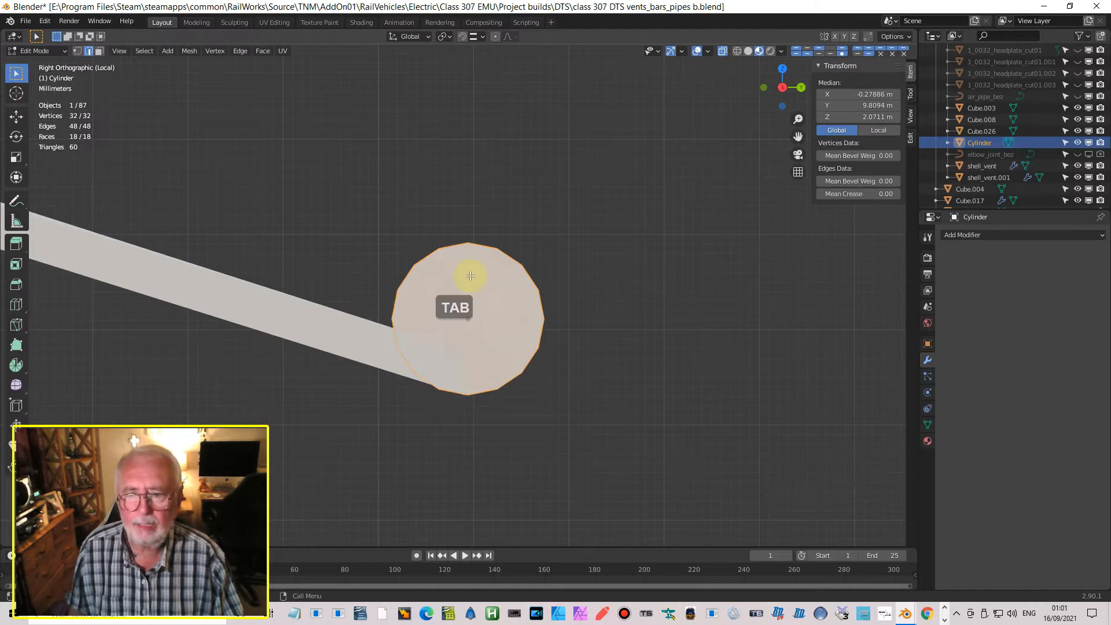
left_click(77, 51)
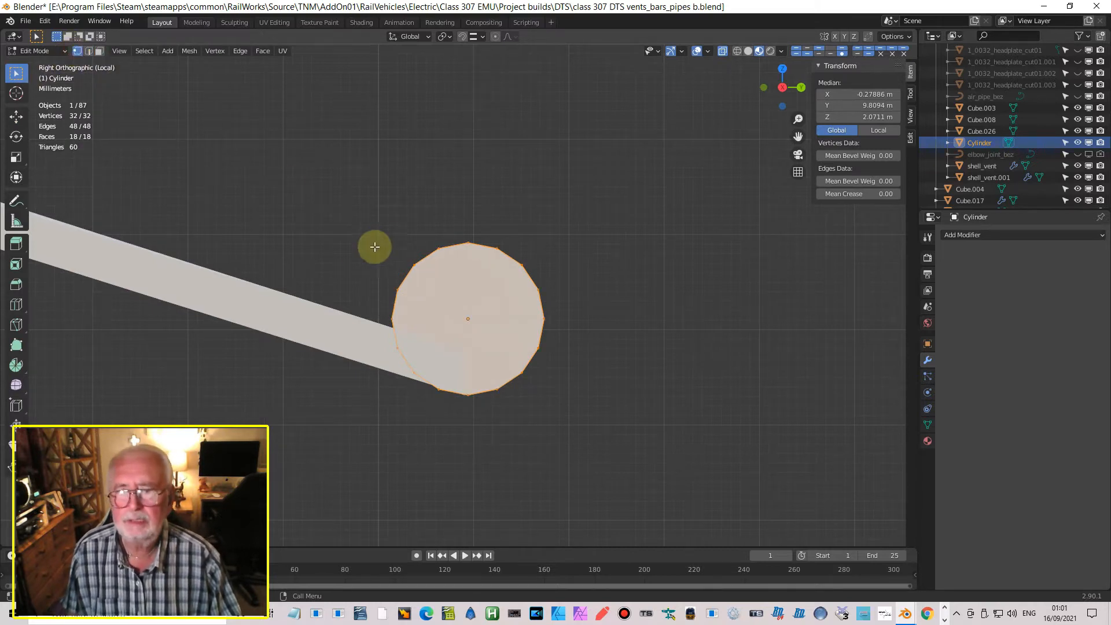
key("alt+a")
key("b")
left_click_drag(351, 204, 451, 488)
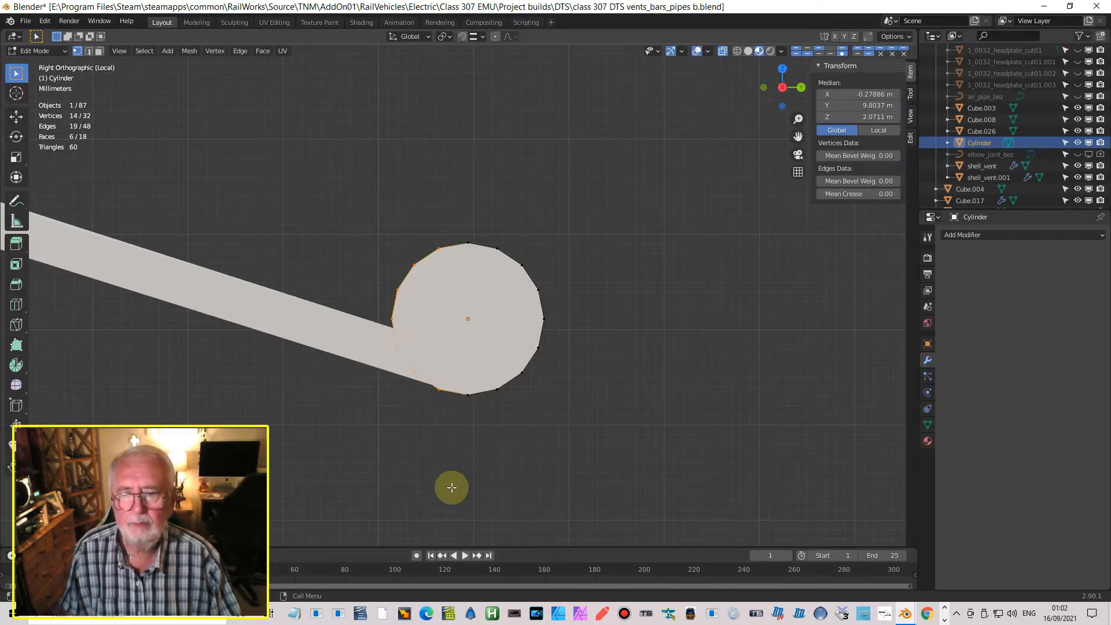
key("x")
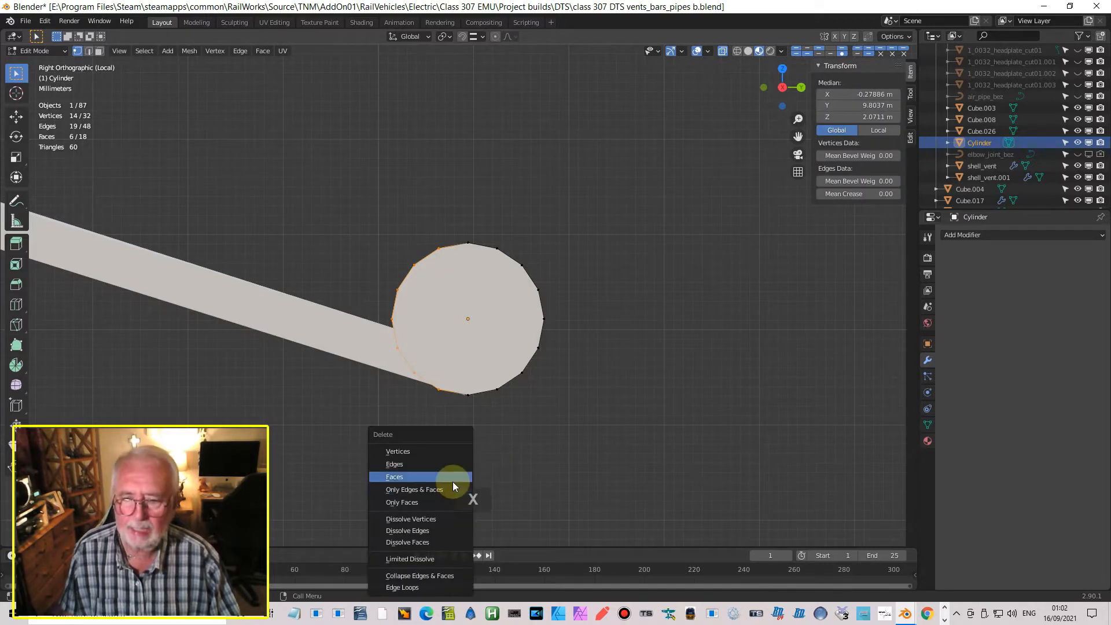
left_click(436, 451)
Step: Fill both open ends of the half cylinder with faces from their curved boundary edges
middle_click_drag(489, 416, 402, 416)
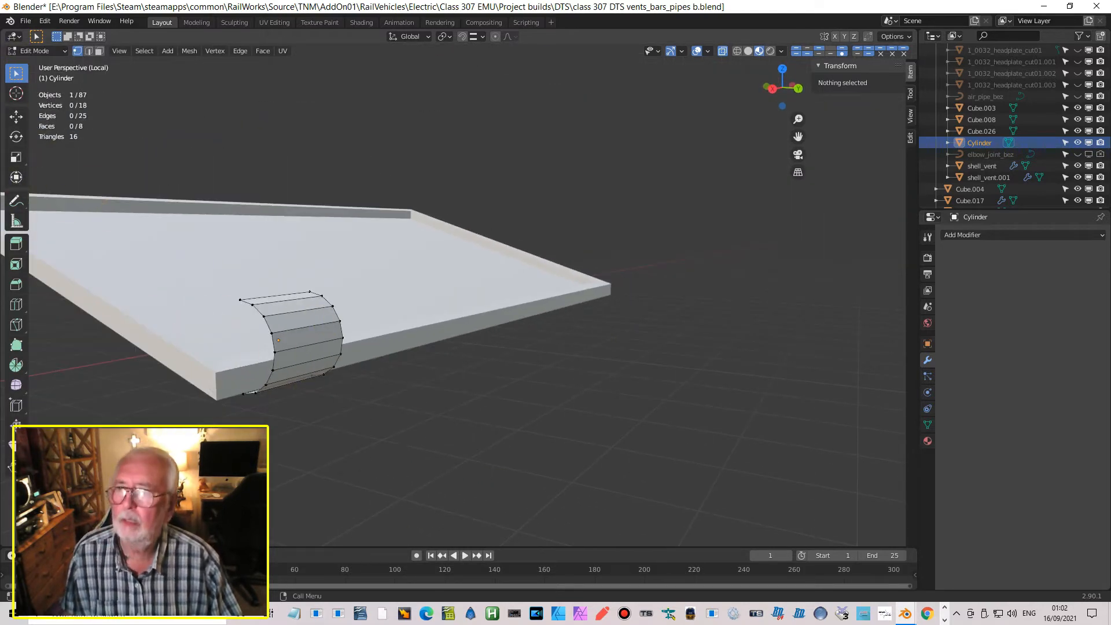
left_click(88, 51)
left_click(230, 338)
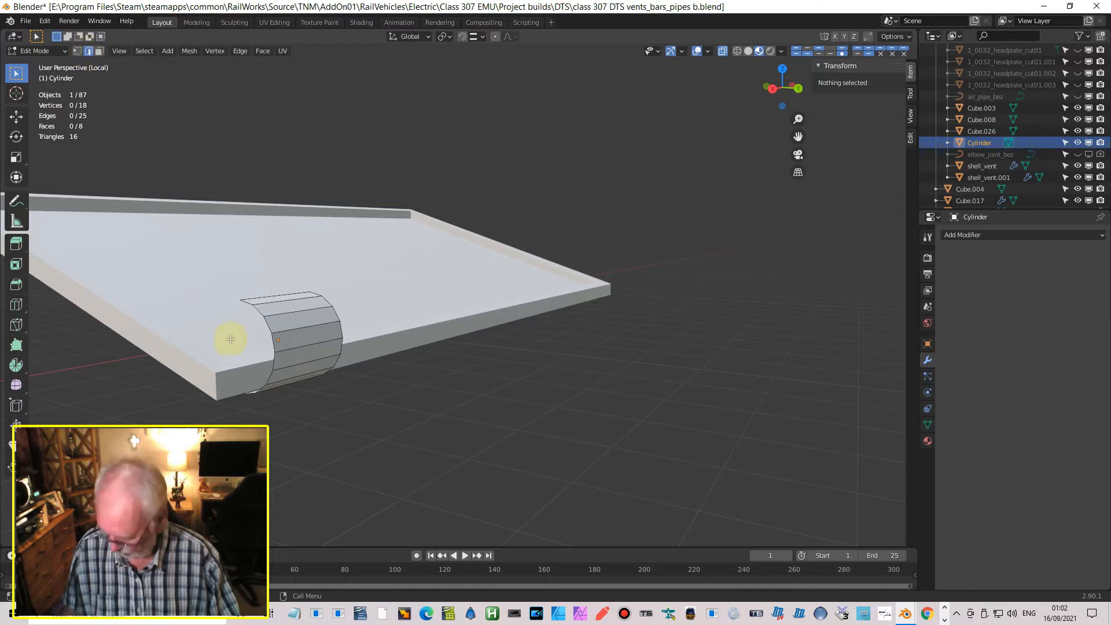
left_click(255, 313, "alt")
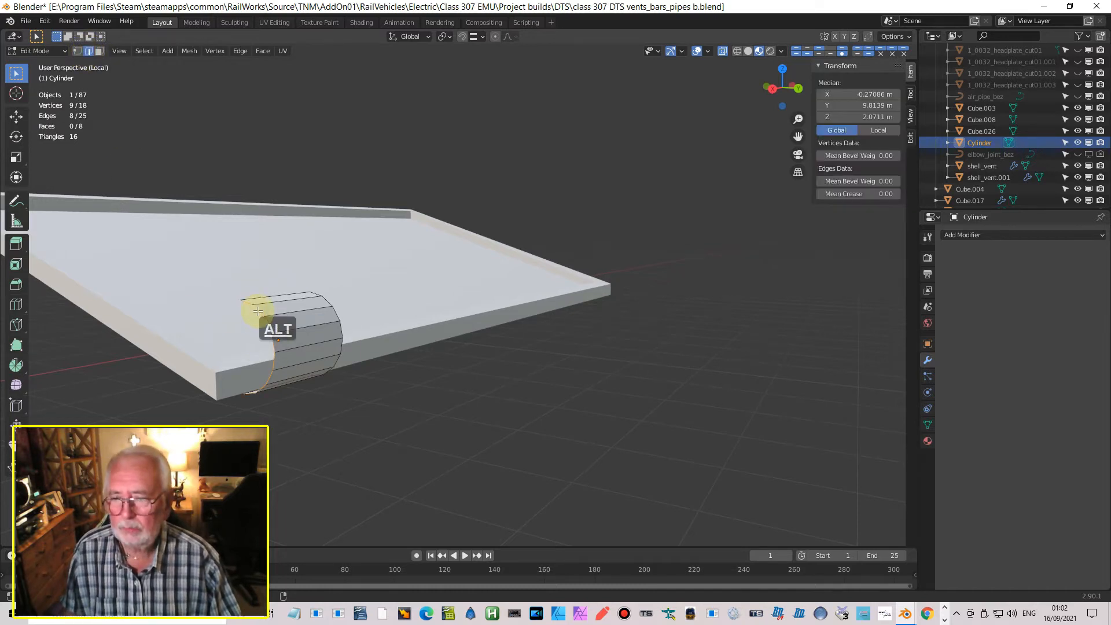
key("f")
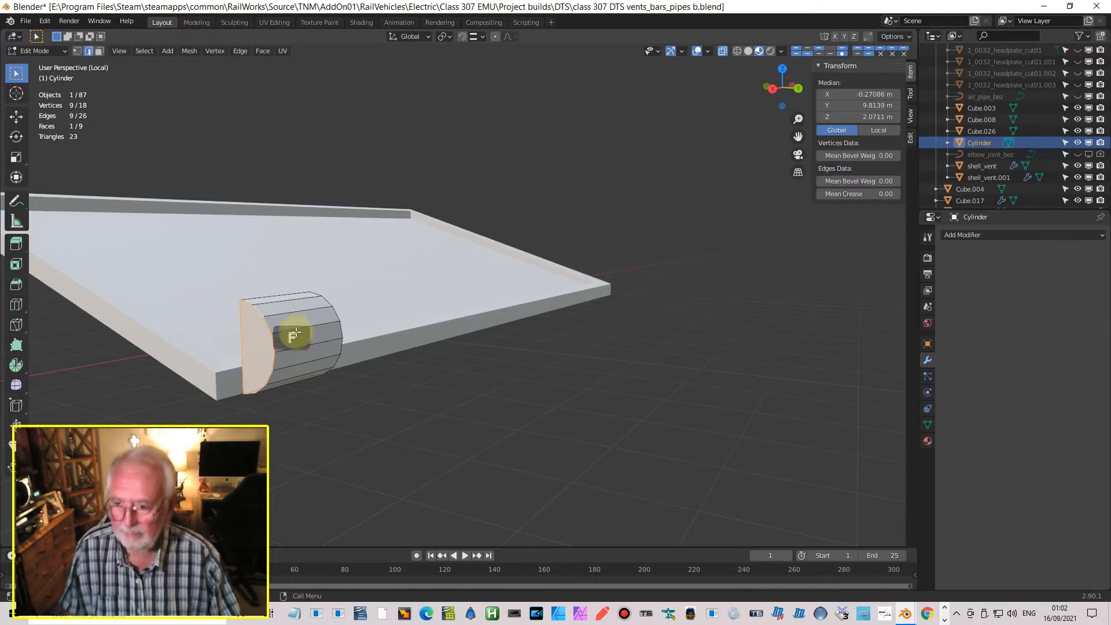
left_click(336, 330, "alt")
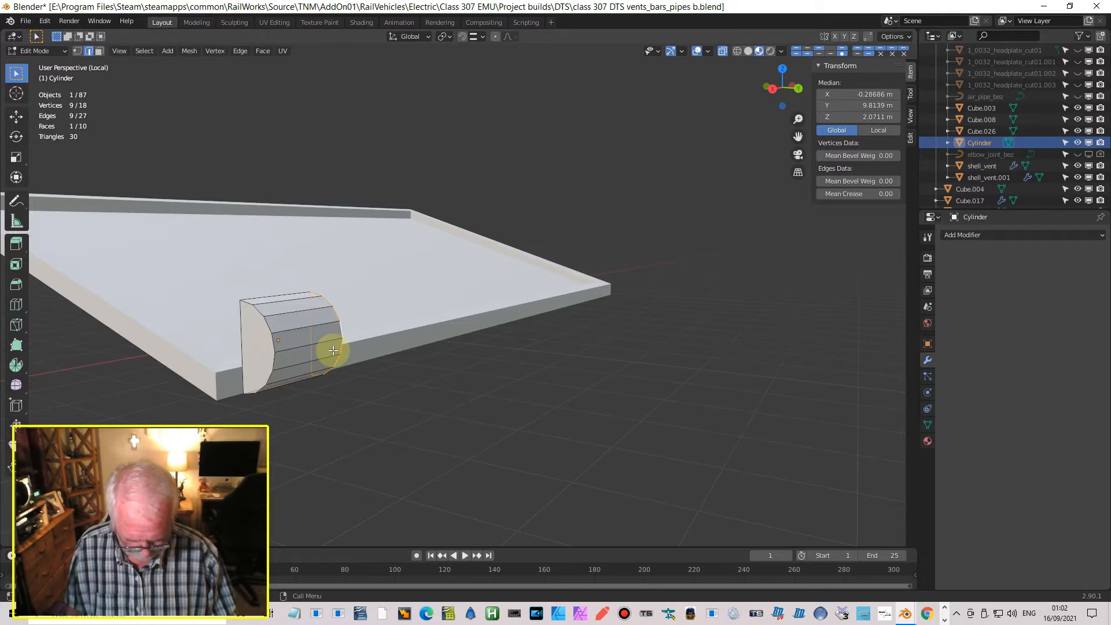
Step: Narrow the half cylinder along X to about 0.0057 m and move it to the tray's corner, at X about -0.2687 m
key("ctrl+KP_1")
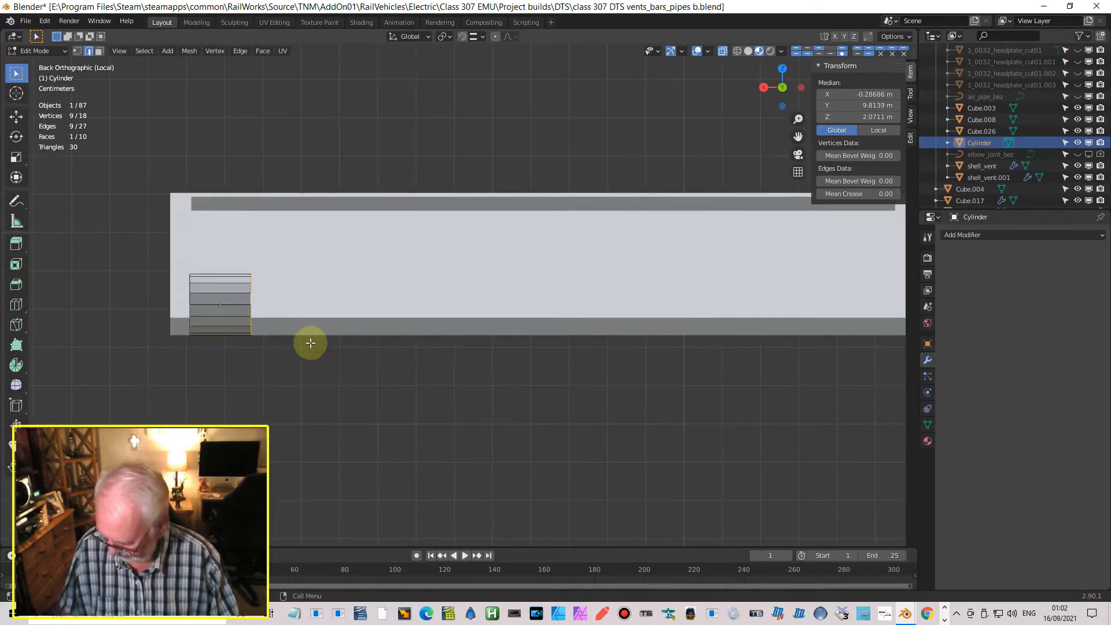
key("Tab")
key("s")
key("x")
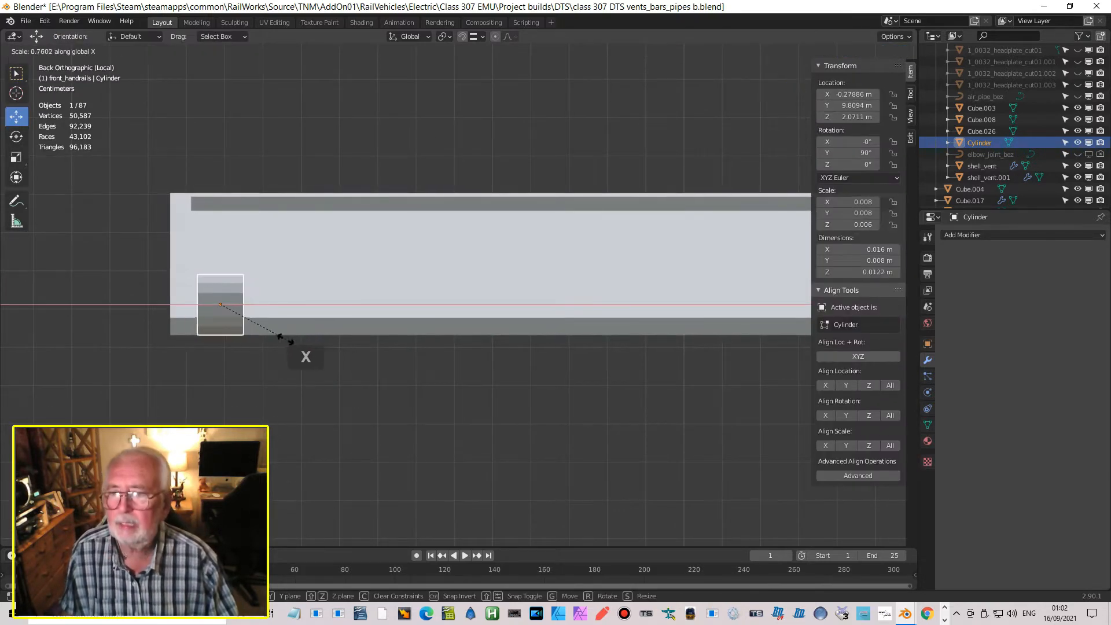
left_click(249, 325)
left_click_drag(179, 304, 140, 302)
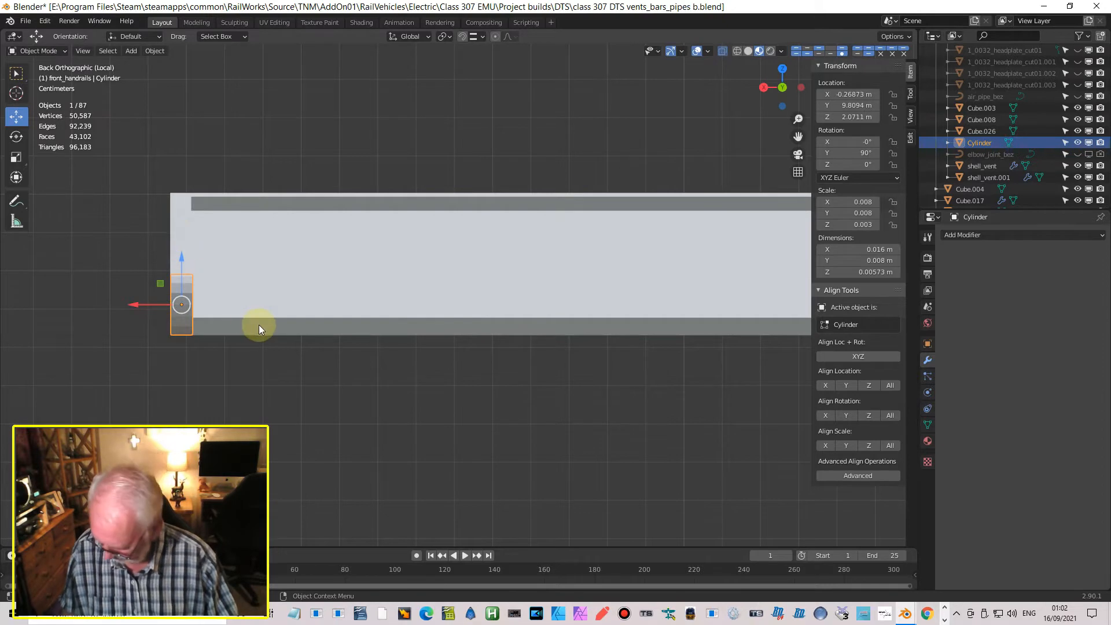
Step: Show the model in wireframe and move the half cylinder along Y onto the tray's corner, at about 9.8008 m
middle_click_drag(251, 331, 322, 328)
left_click(723, 51)
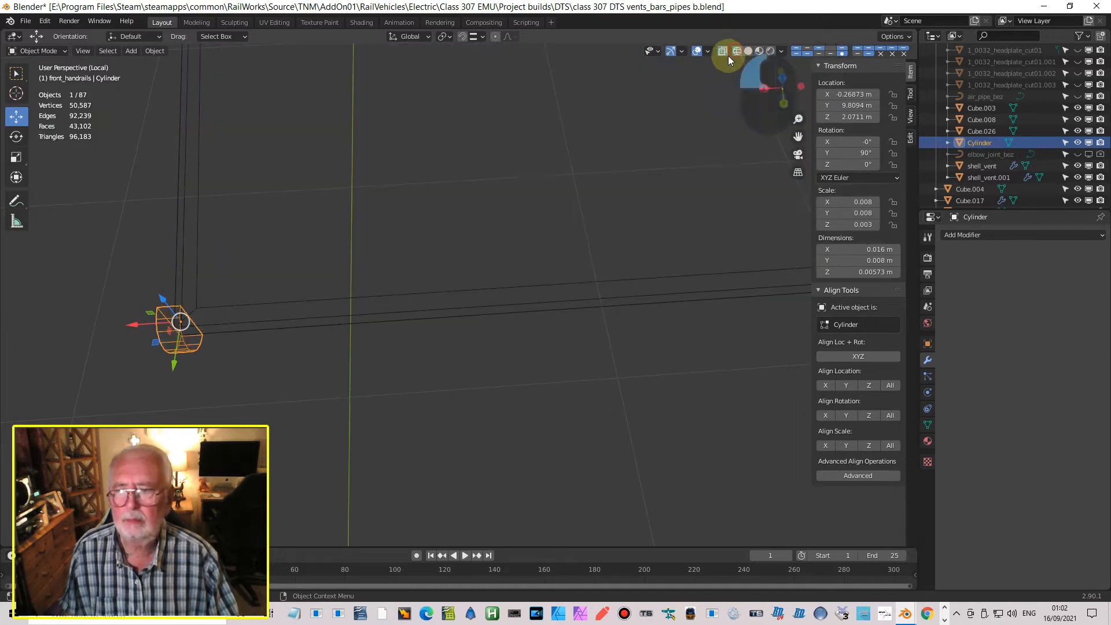
key("KP_7")
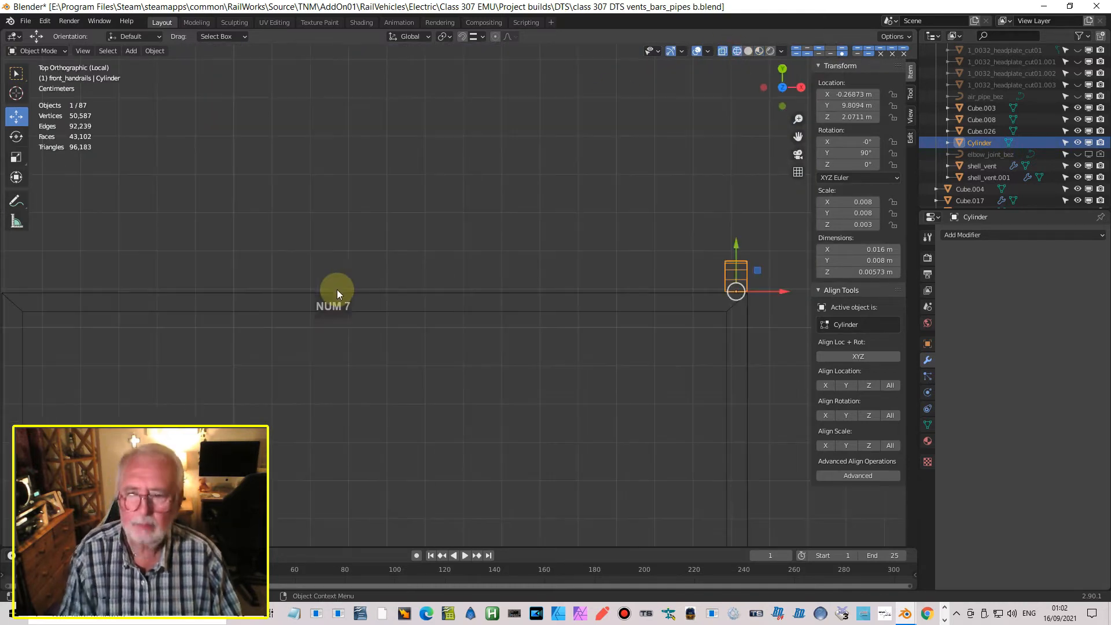
left_click_drag(739, 247, 738, 358)
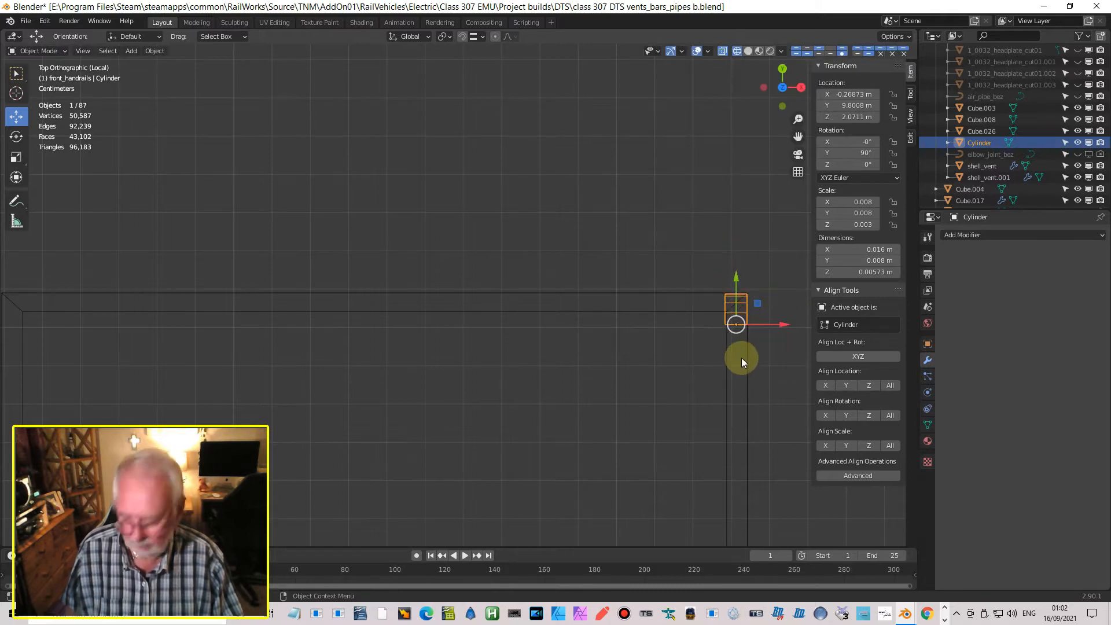
Step: Fit the half cylinder to the rim's width by shifting it to X about -0.26853 m and narrowing it to about 0.0055 m
middle_click_drag(737, 360, 534, 366, "shift")
scroll(586, 356, "up", 4)
scroll(615, 360, "up", 1)
middle_click_drag(607, 387, 501, 393, "shift")
left_click_drag(591, 404, 597, 406)
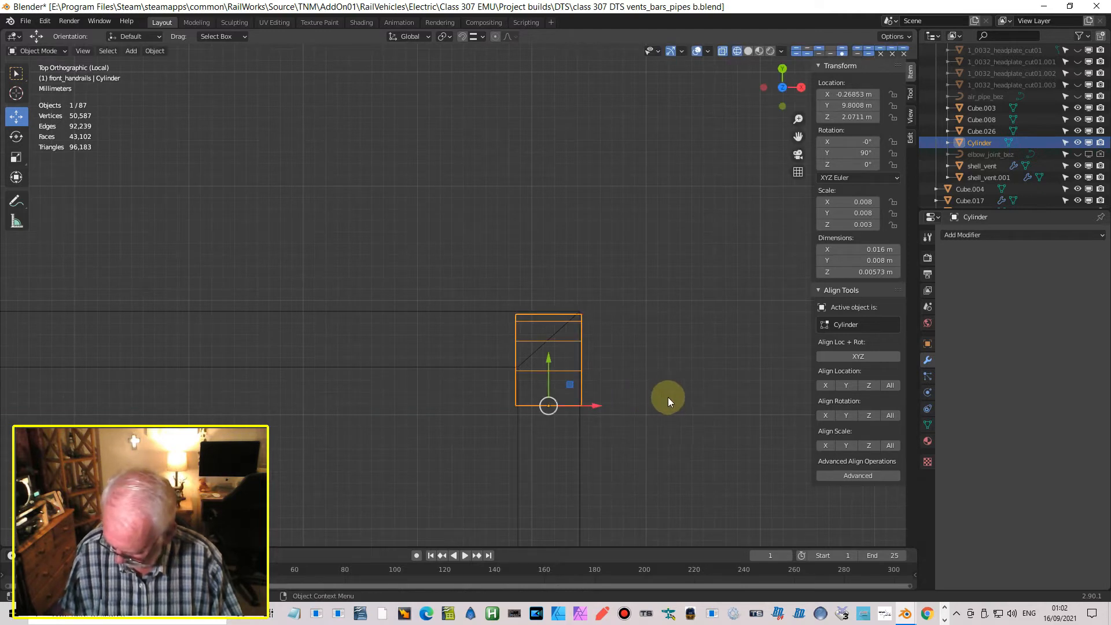
key("s")
key("x")
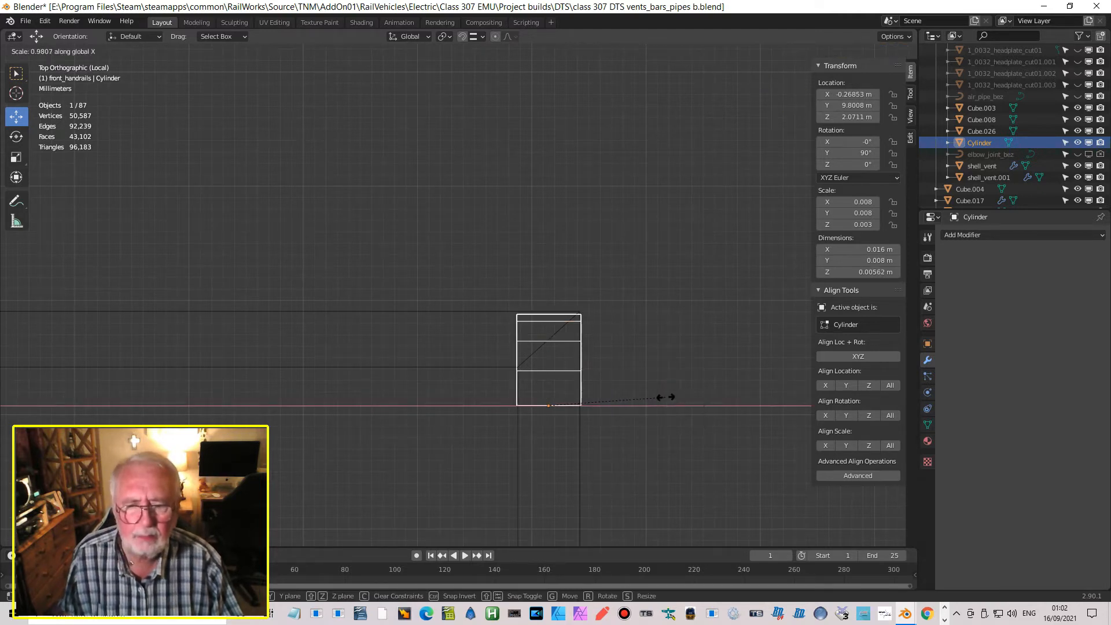
left_click(663, 397)
Step: Return the viewport to solid shading with X-ray display turned off
scroll(637, 386, "down", 3)
middle_click_drag(637, 386, 468, 328)
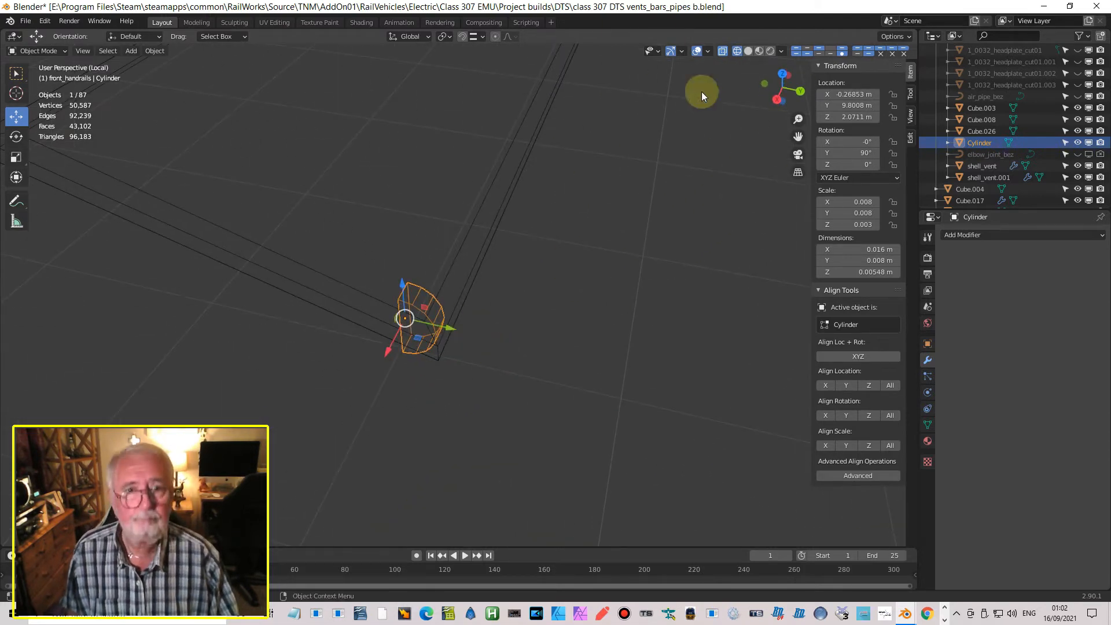
left_click(748, 51)
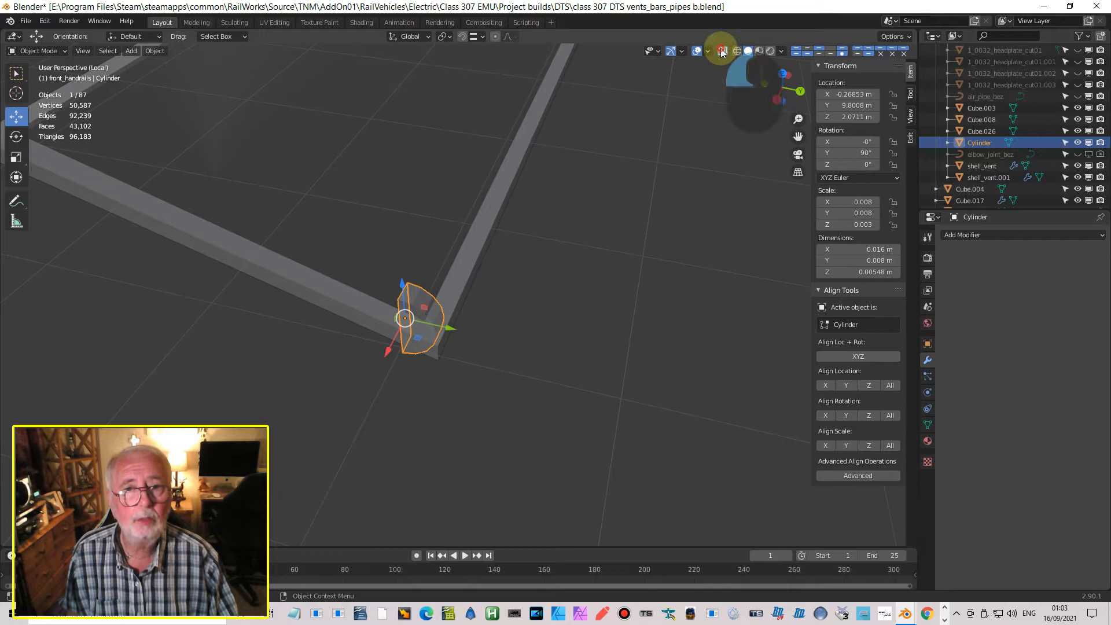
left_click(722, 51)
middle_click_drag(384, 480, 534, 426)
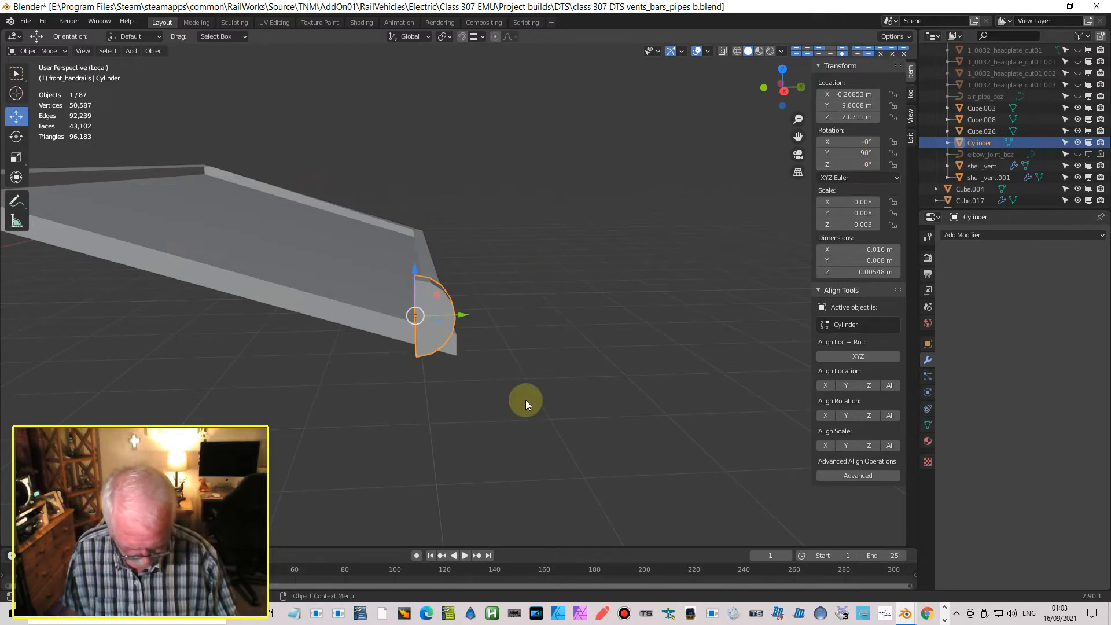
Step: Rotate the half cylinder about 90° in the side view so its flat side faces down, and set its Y rotation to 0°
key("KP_3")
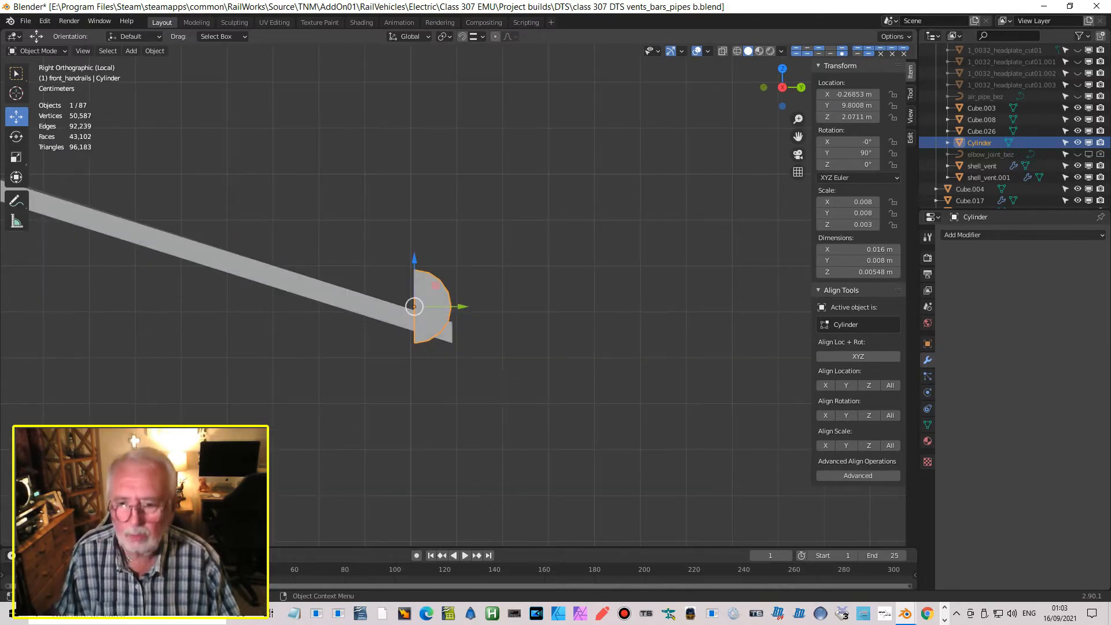
key("r")
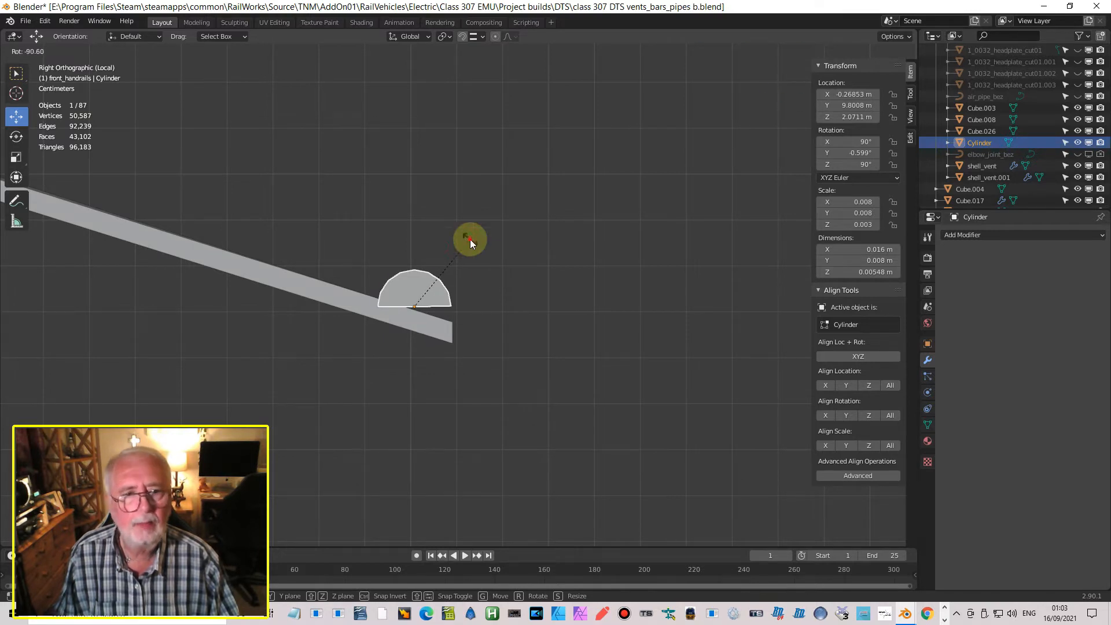
left_click(470, 238)
left_click(854, 153)
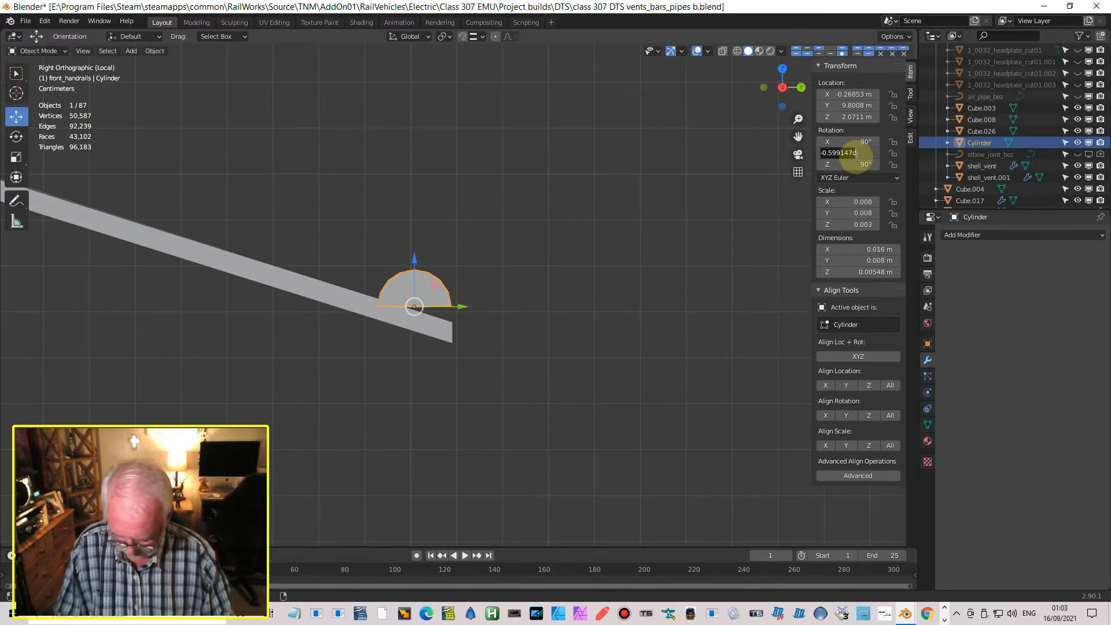
type("0")
key("Return")
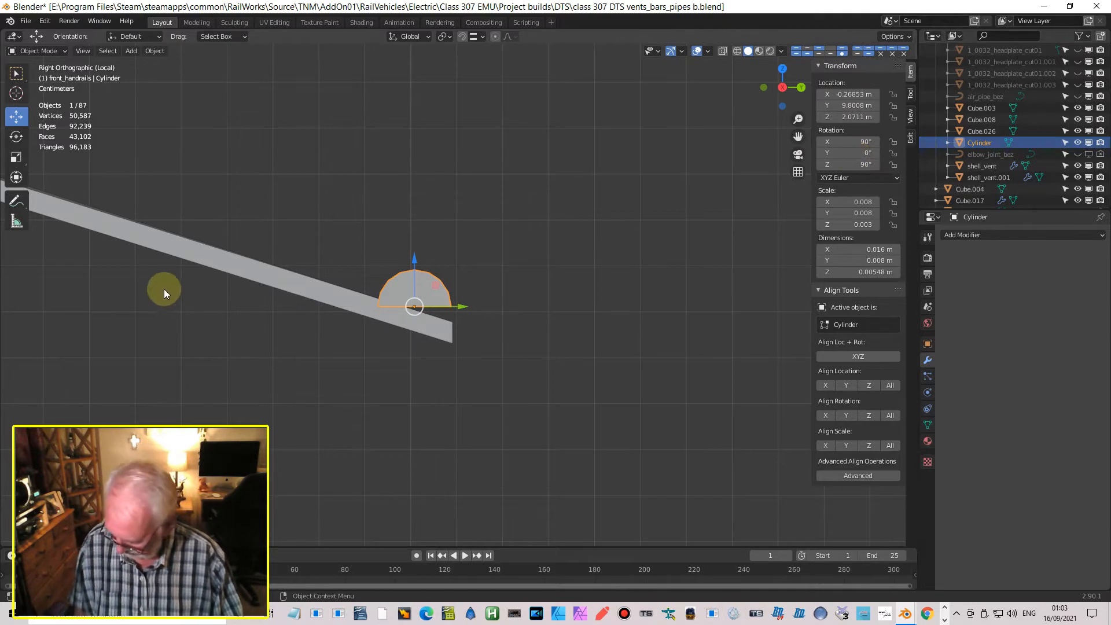
Step: Apply the half cylinder's rotation and scale, and tilt it about -16.6° around X to follow the tray's slope
key("ctrl+a")
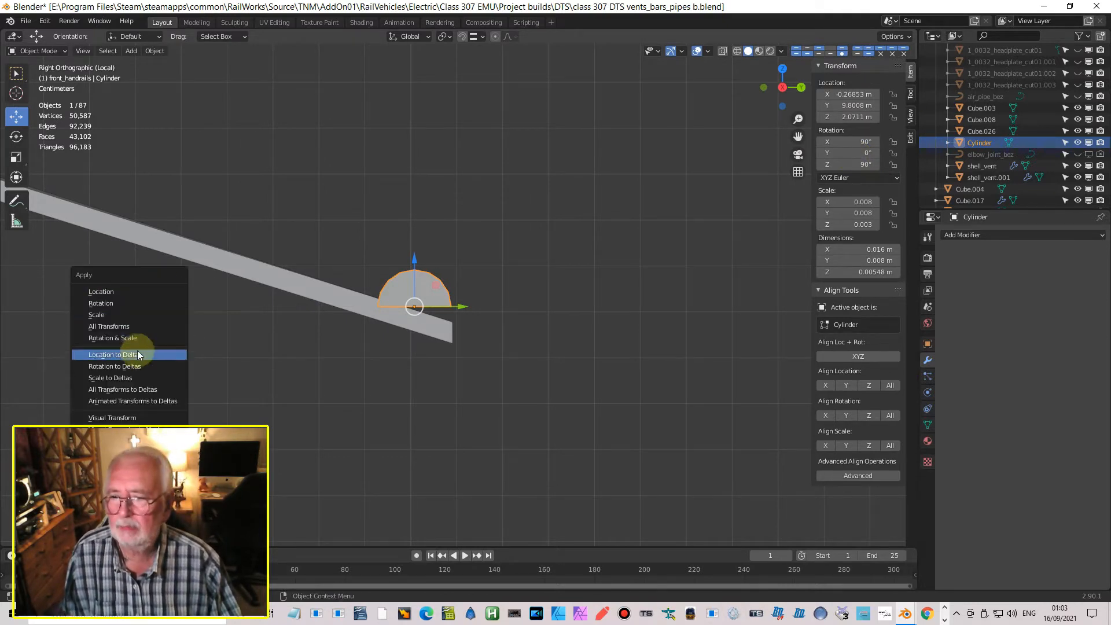
left_click(116, 338)
scroll(486, 318, "up", 3)
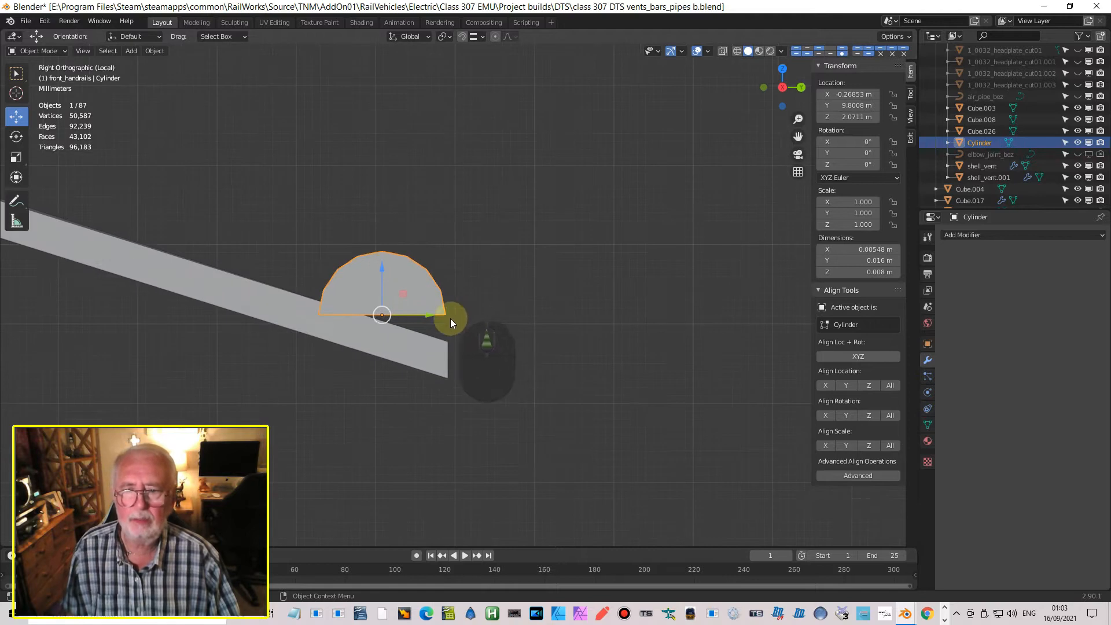
key("r")
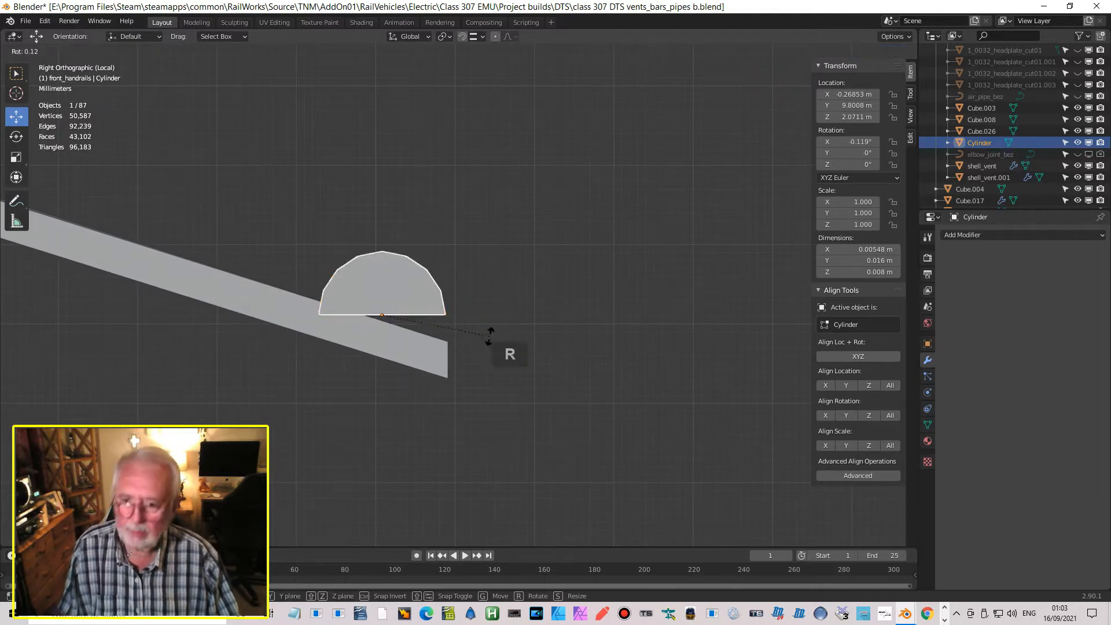
left_click(484, 368)
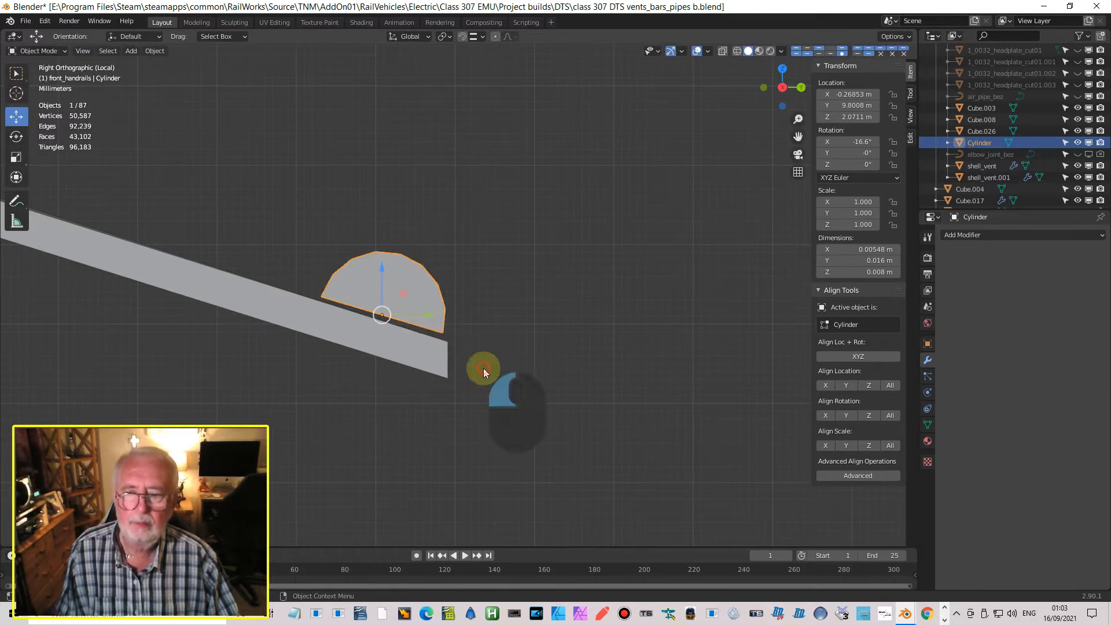
Step: Set the transform orientation to Normal and lower the half cylinder onto the sloped rim, at Z about 2.0705 m
left_click(408, 40)
left_click(377, 107)
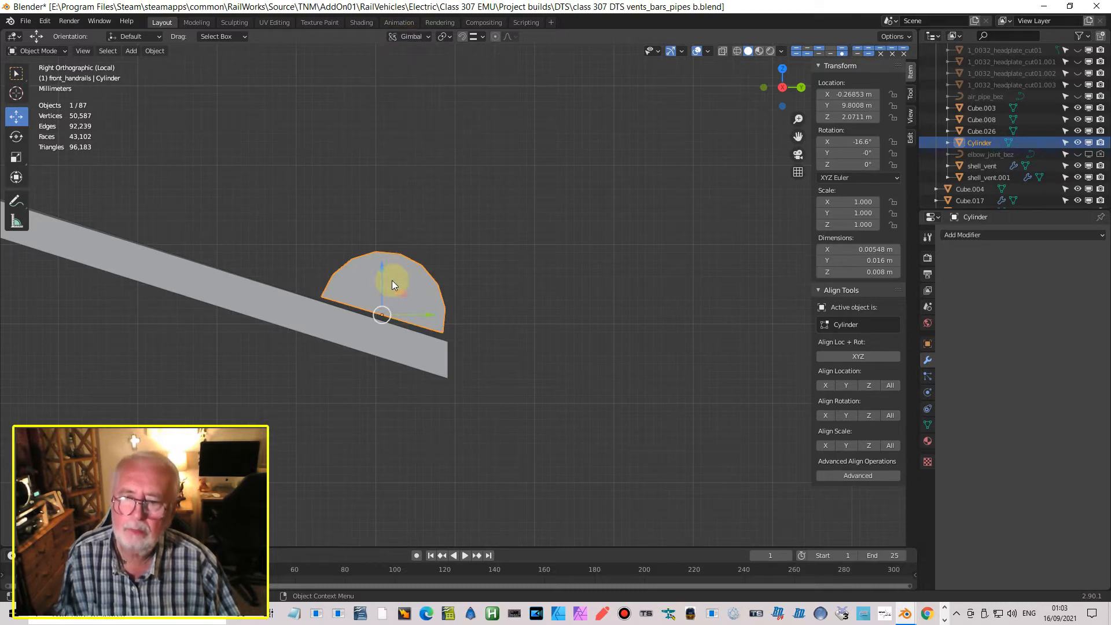
left_click(409, 40)
left_click(384, 94)
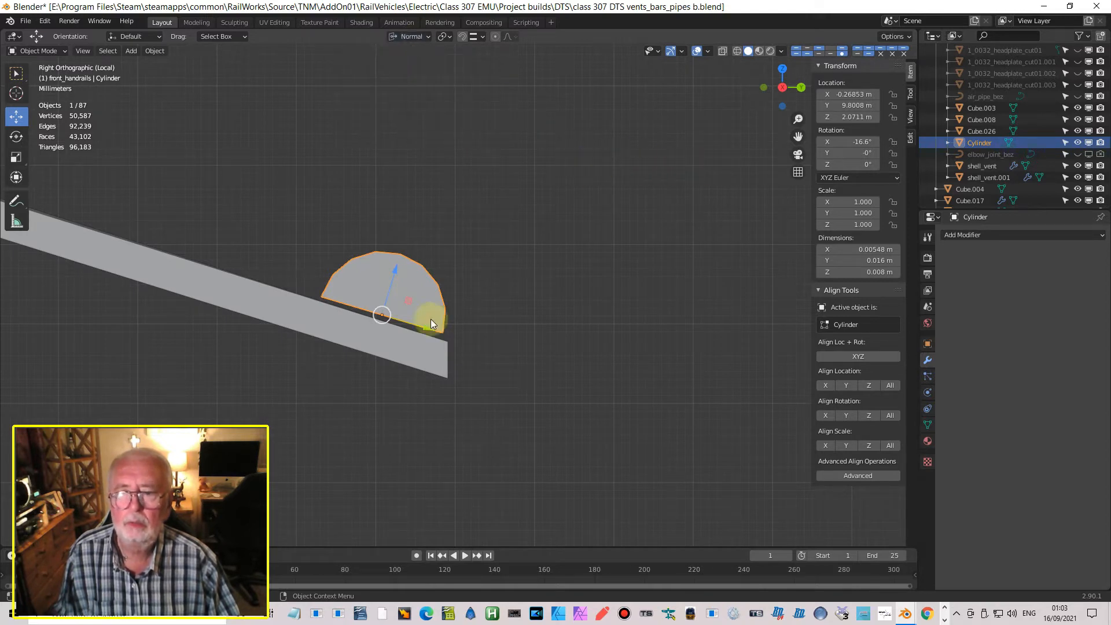
left_click_drag(397, 269, 392, 278)
scroll(428, 345, "up", 3)
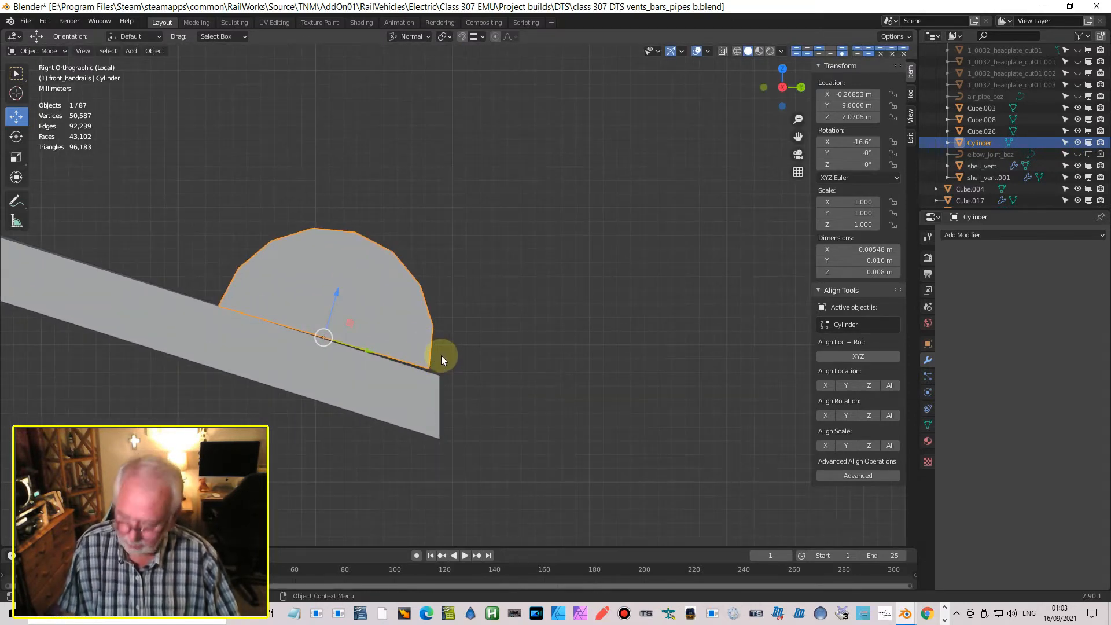
Step: Fine-tune the half cylinder's tilt against the tray's slope, setting its X rotation to -17.5°
key("r")
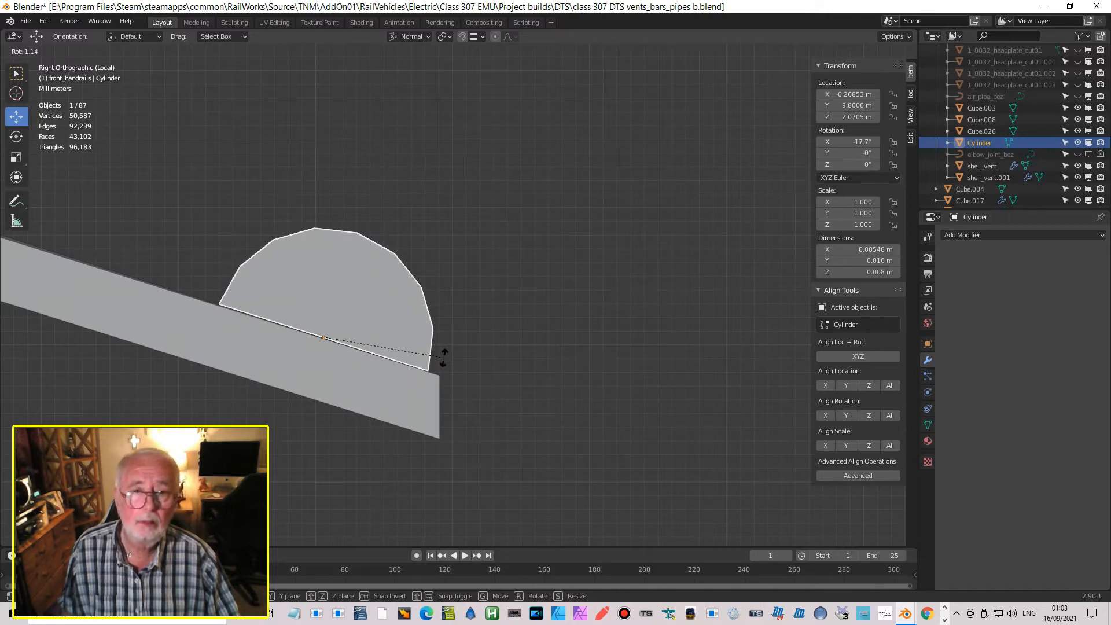
left_click(444, 358)
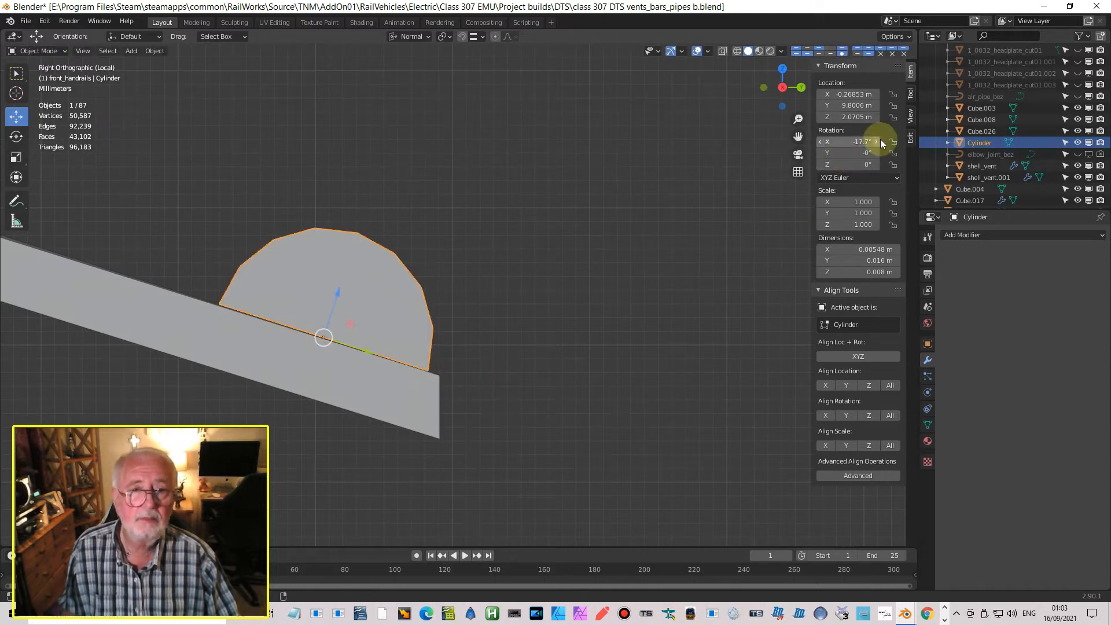
left_click(856, 141)
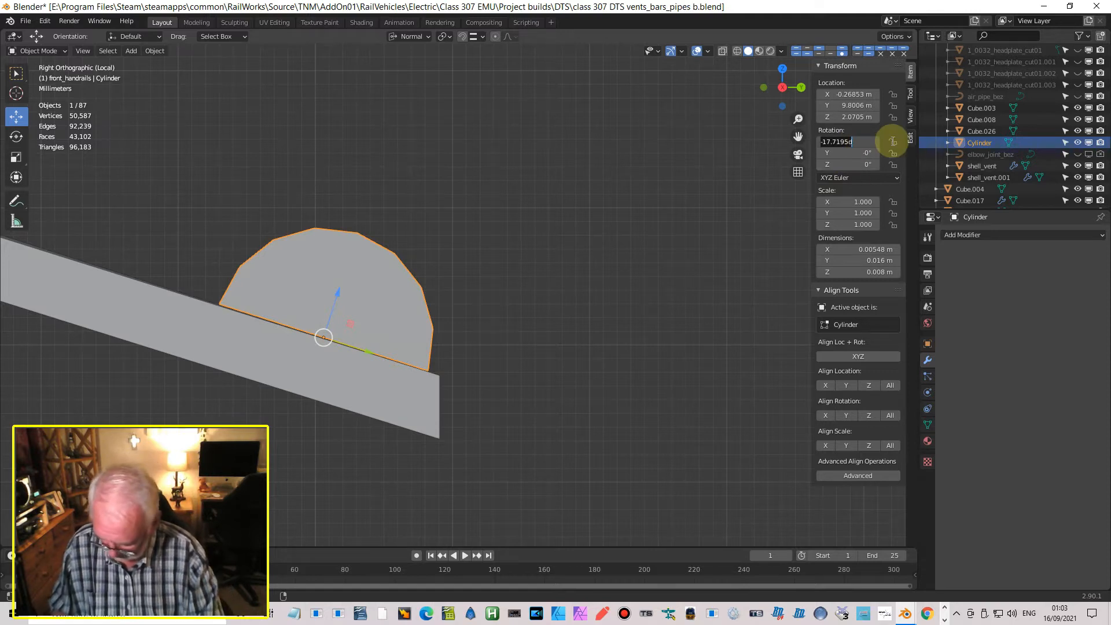
type("-18")
key("Return")
left_click(868, 142)
type("-17")
key("Return")
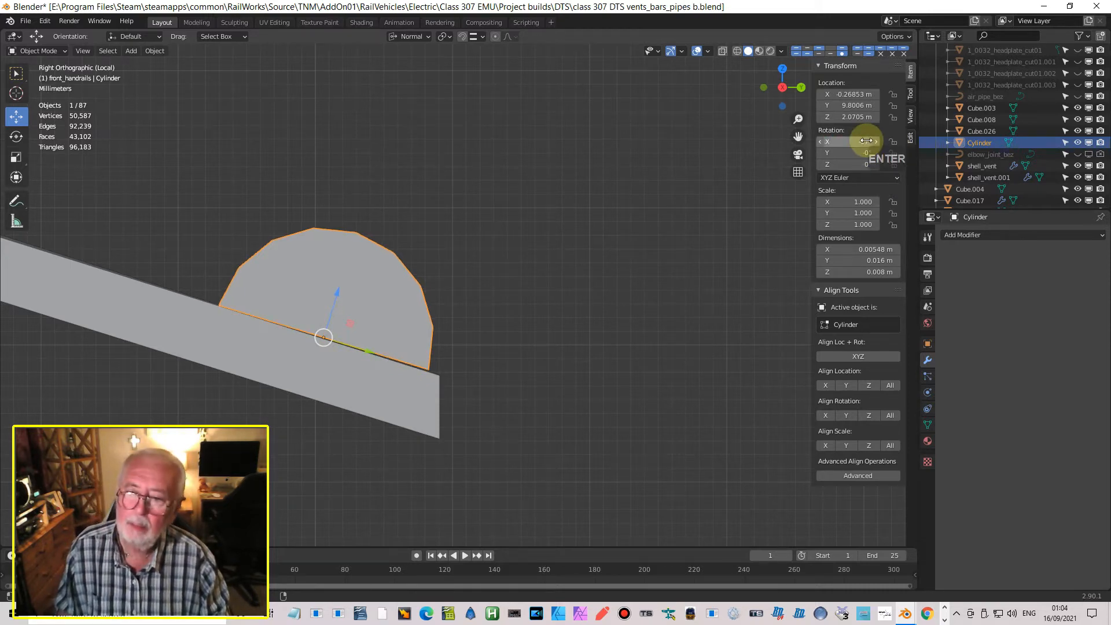
left_click(824, 142)
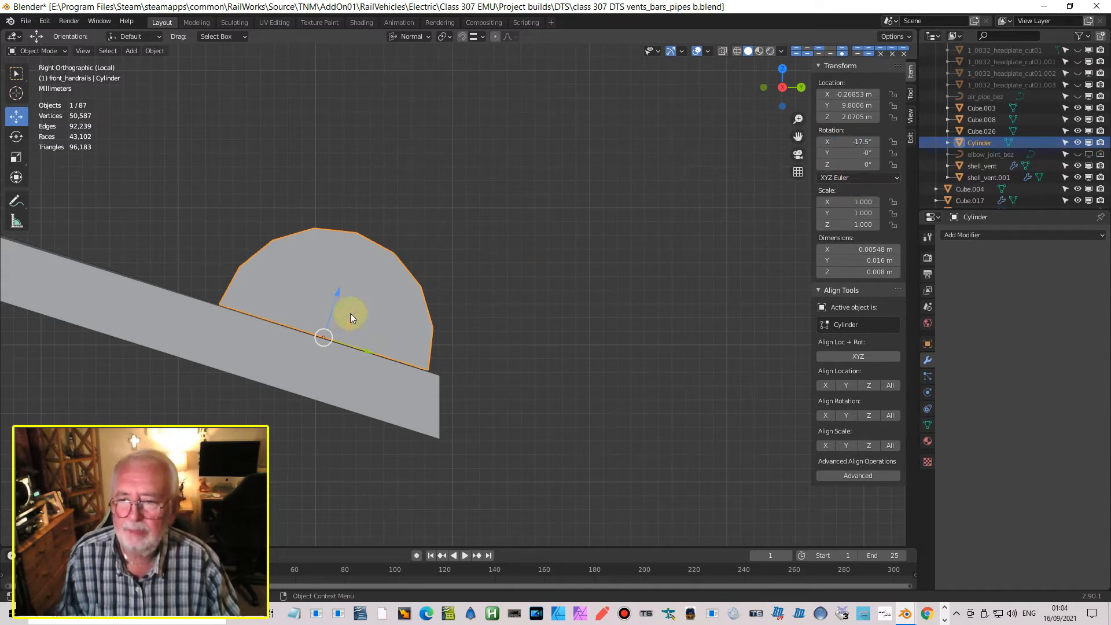
Step: Seat the half cylinder on the rim and slide it down the slope to about Y 9.8014 m, Z 2.0702 m
mouse_move(336, 289)
left_mouse_down()
mouse_move(325, 287)
mouse_move(338, 293)
left_mouse_up()
left_click_drag(370, 352, 385, 357)
middle_click_drag(434, 365, 514, 336)
scroll(504, 333, "up", 2)
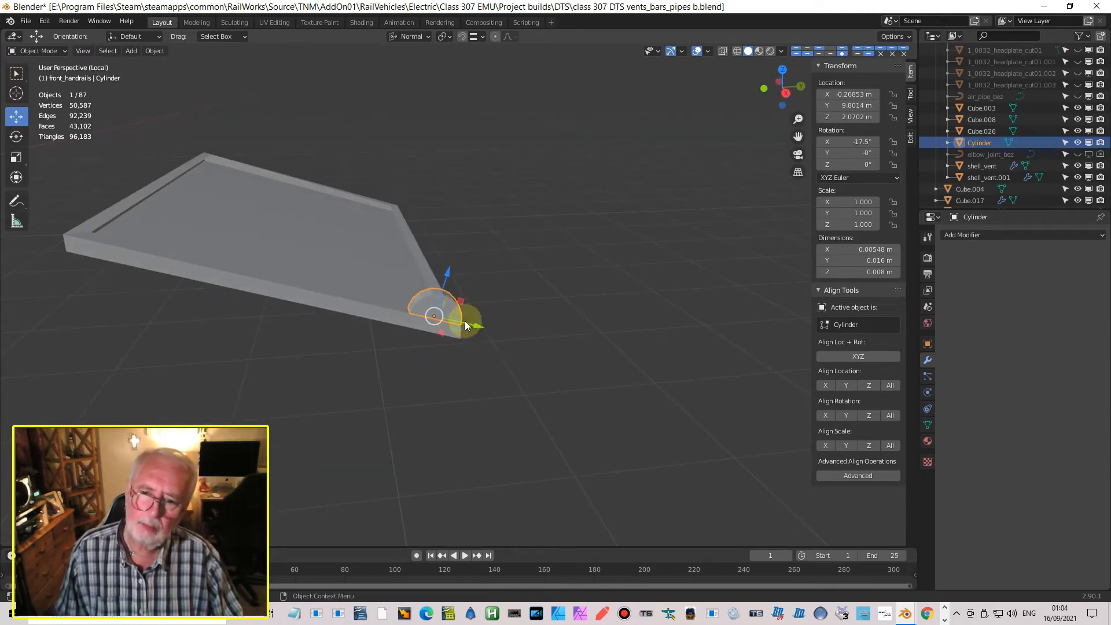
middle_click_drag(449, 291, 439, 275)
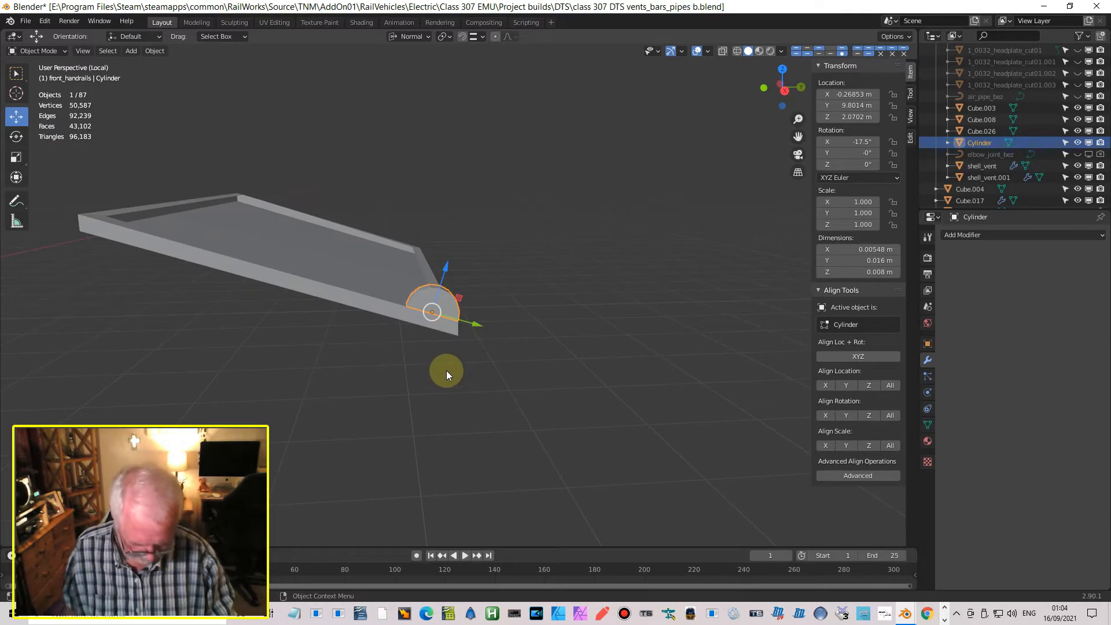
key("KP_3")
mouse_move(438, 299)
middle_mouse_down()
mouse_move(256, 290)
mouse_move(185, 312)
mouse_move(442, 311)
middle_mouse_up()
scroll(443, 311, "up", 4)
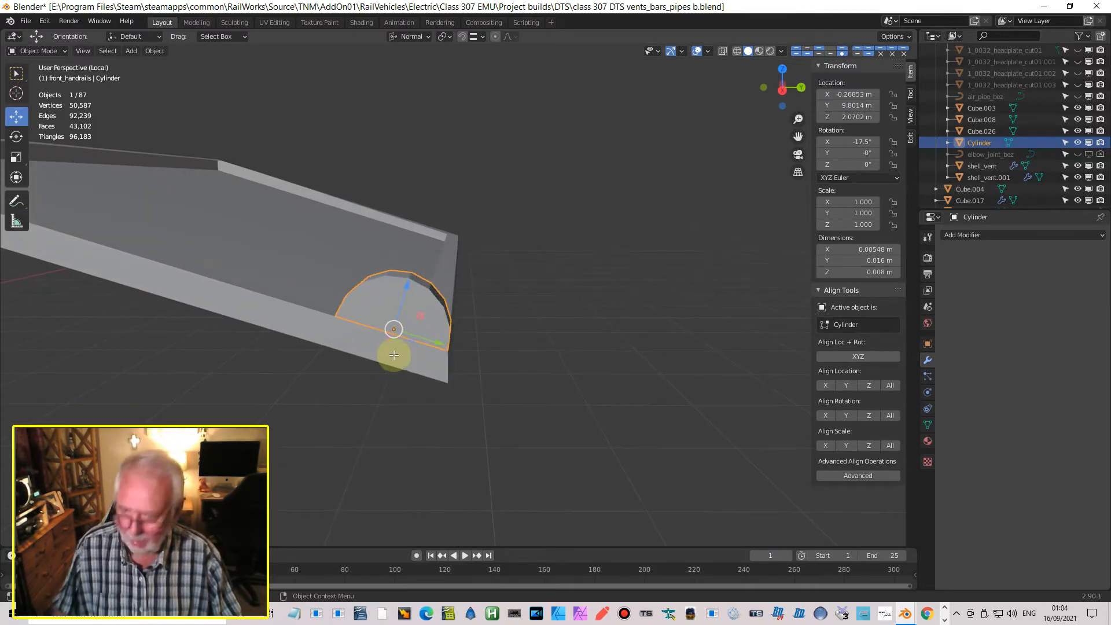
key("Tab")
middle_click_drag(397, 342, 454, 345)
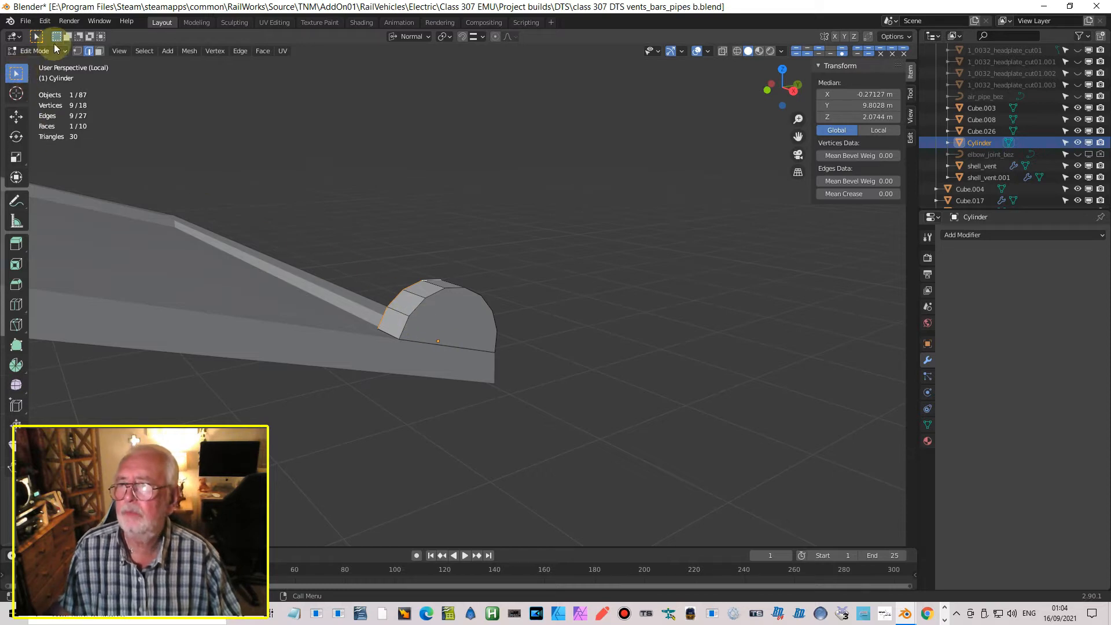
left_click(94, 51)
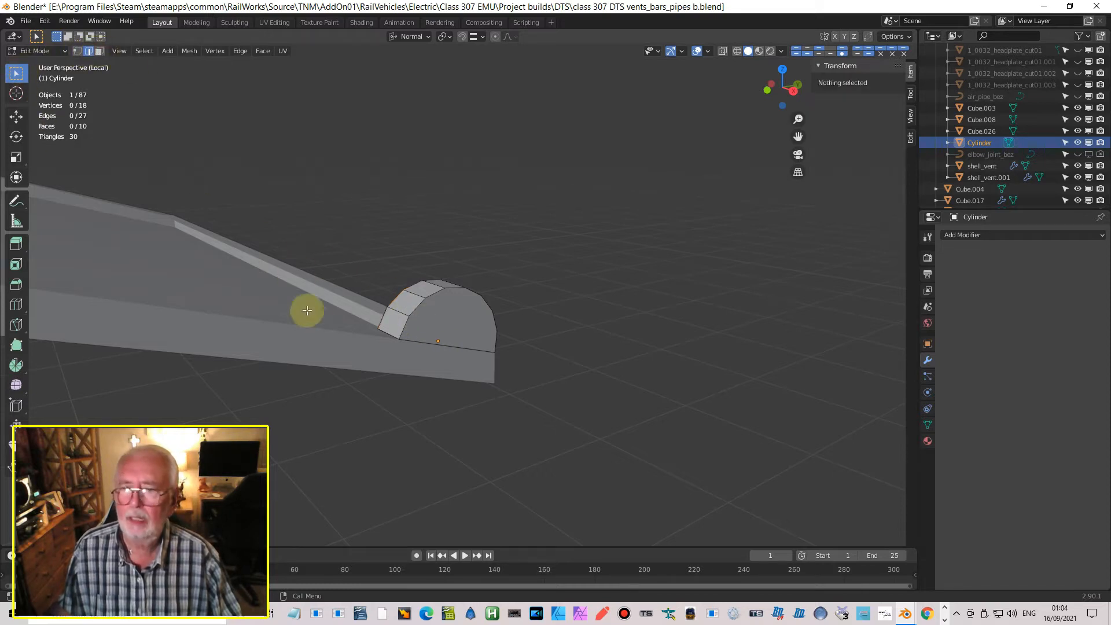
left_click(412, 304)
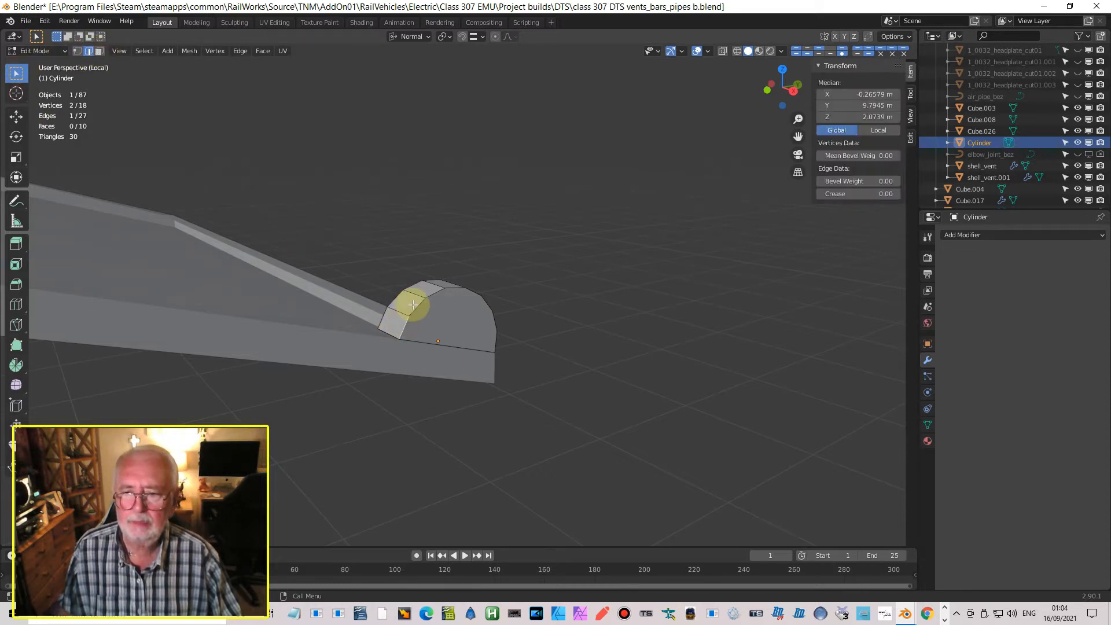
left_click(99, 50)
left_click(402, 314)
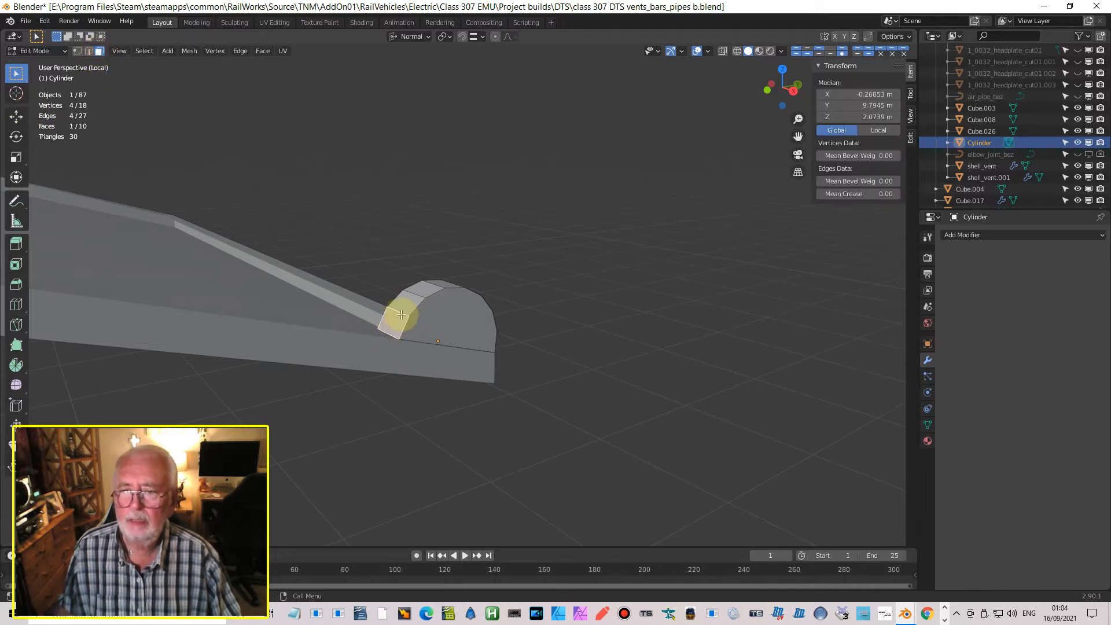
left_click(406, 305, "shift")
left_click(438, 291, "shift")
left_click(446, 285, "shift")
middle_click_drag(491, 337, 388, 336)
left_click(419, 332, "shift")
left_click(417, 315, "shift")
left_click(404, 292, "shift")
left_click(392, 275, "shift")
middle_click_drag(434, 322, 471, 310)
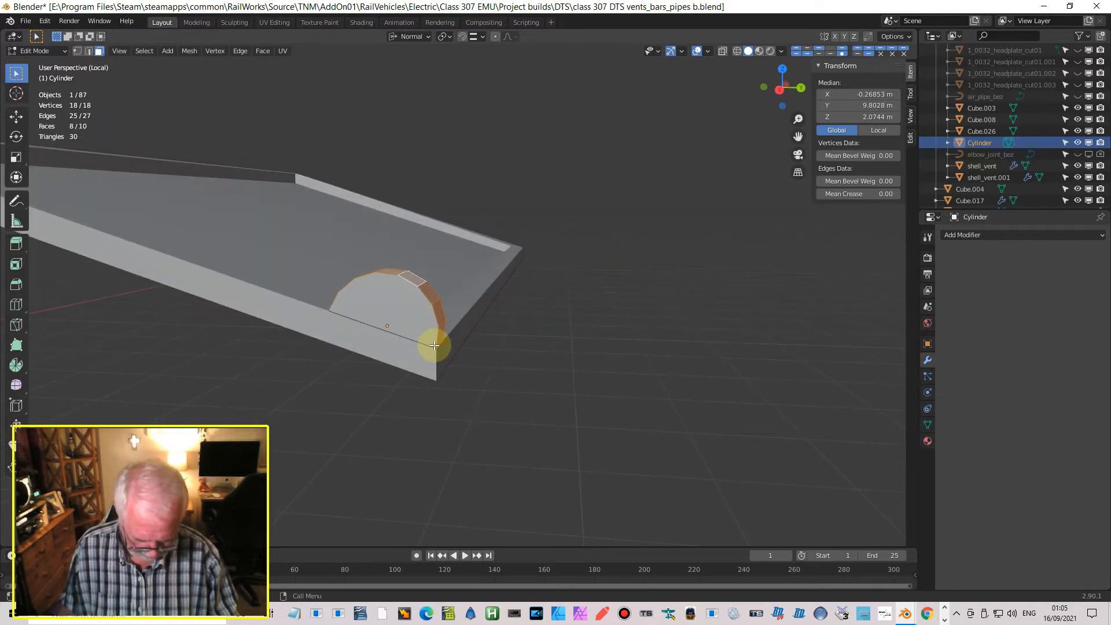
key("KP_3")
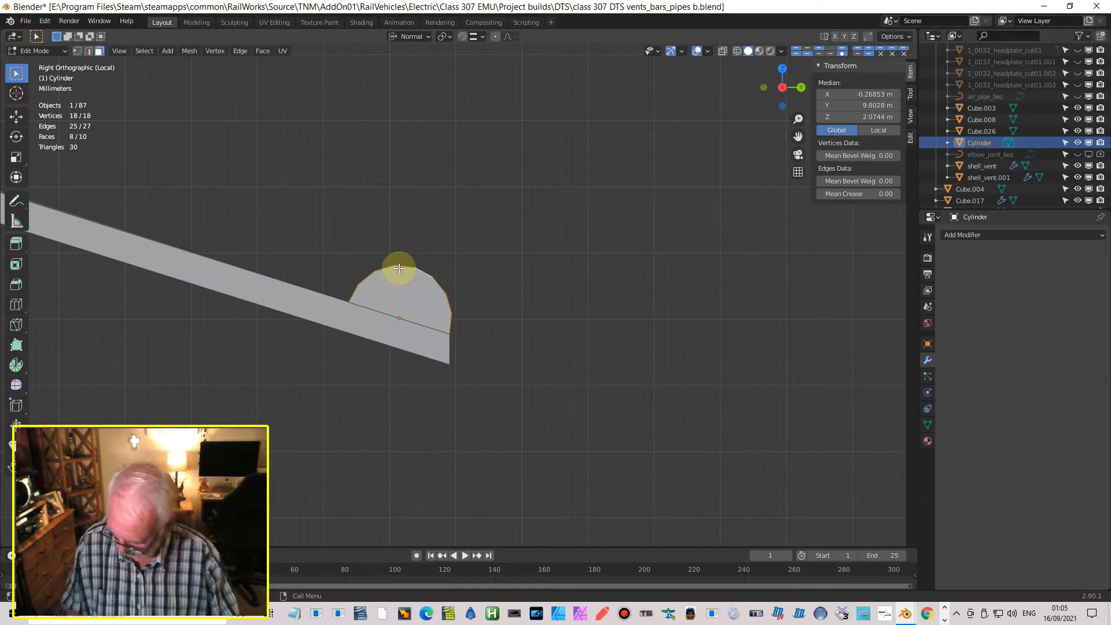
key("g")
key("z")
key("z")
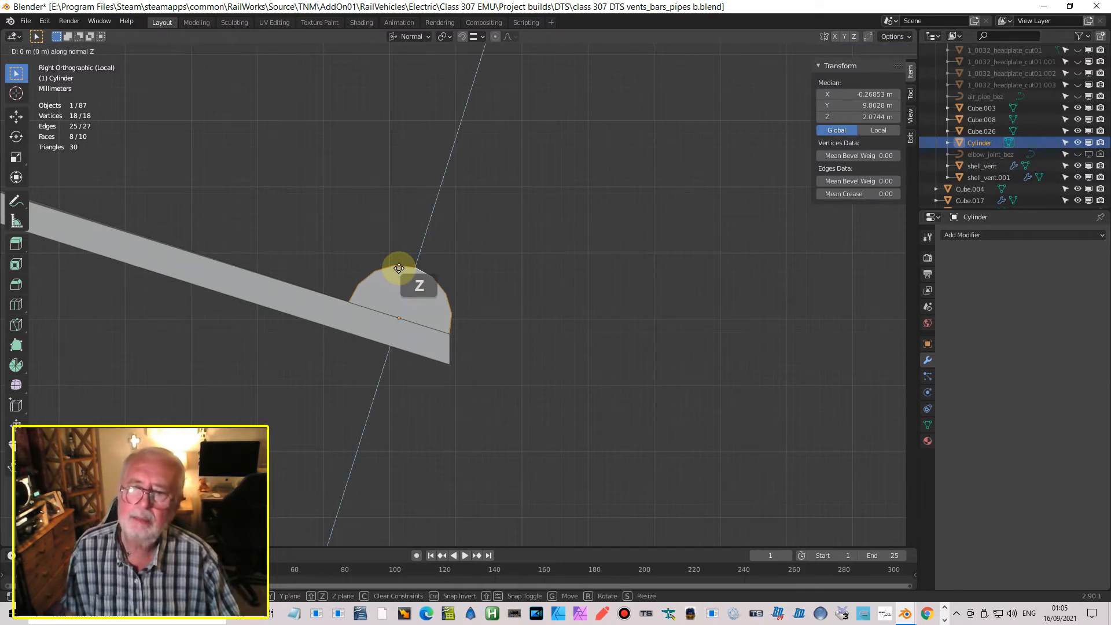
right_click(406, 258)
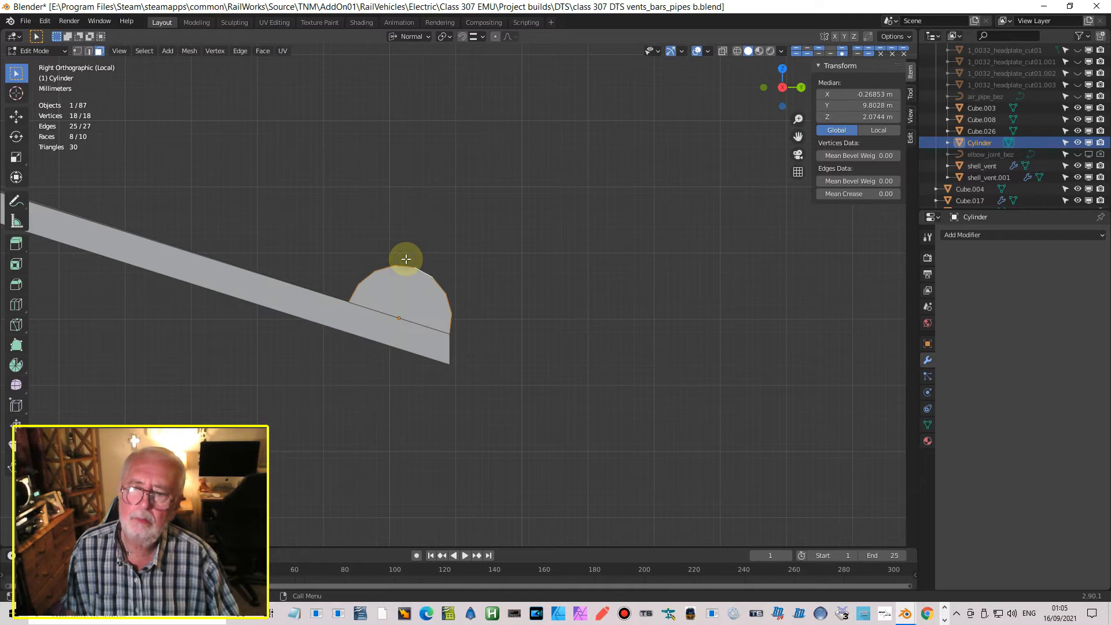
left_click(397, 319)
Step: Select the four corner vertices of the half cylinder's flat base and extend them about 7 mm downward along the normal Z
middle_click_drag(398, 322, 364, 345)
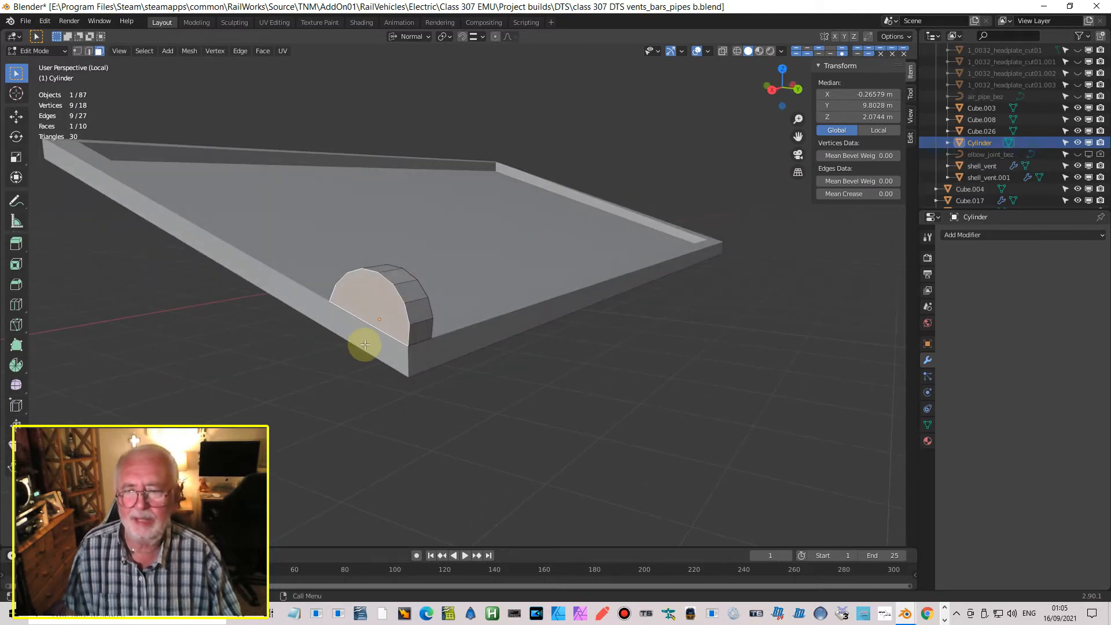
left_click(78, 51)
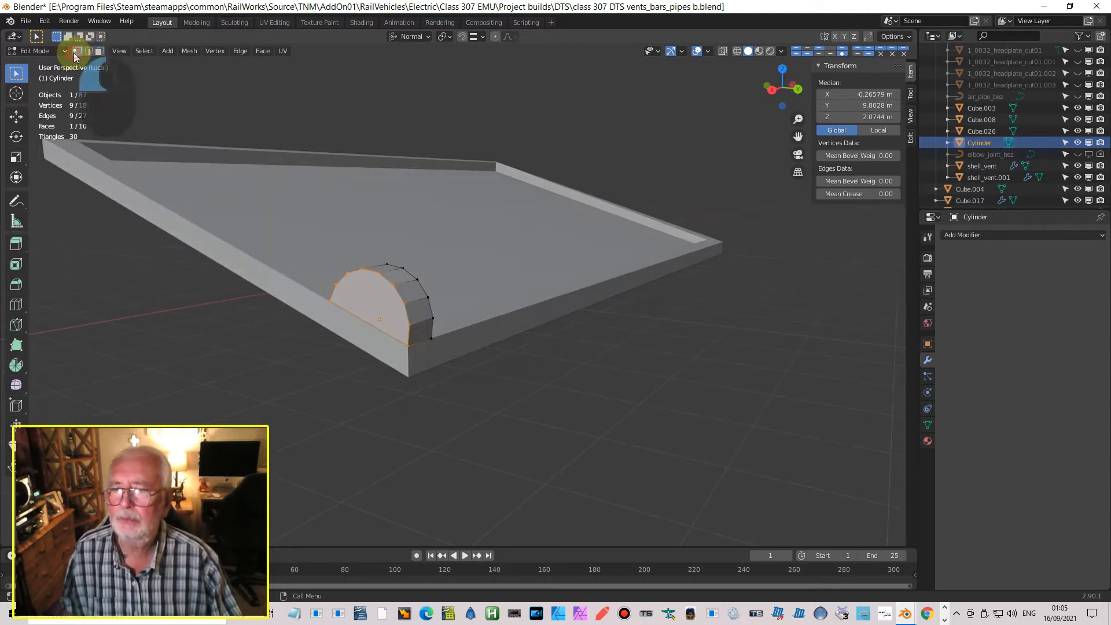
left_click(329, 301)
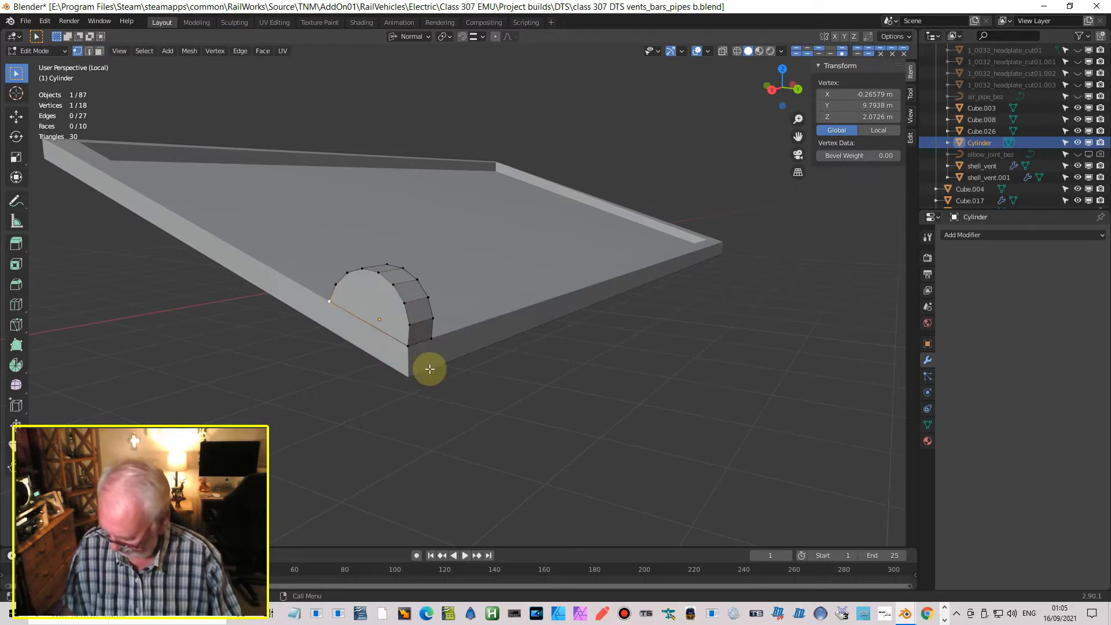
left_click(423, 347, "shift")
left_click(433, 340, "shift")
middle_click_drag(462, 360, 354, 356)
left_click(509, 280, "shift")
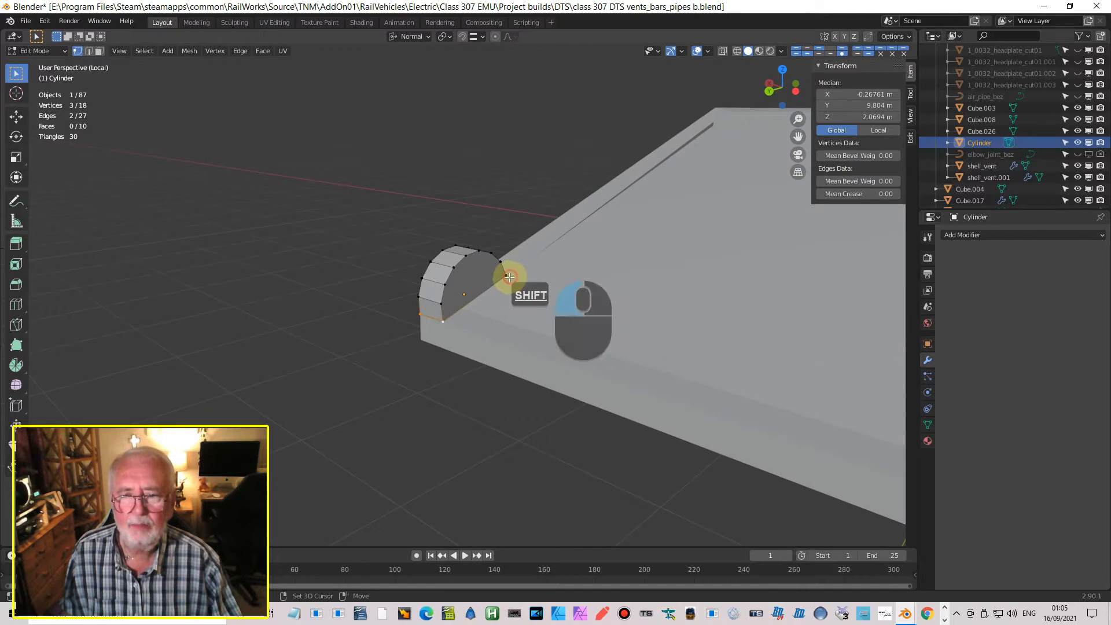
middle_click_drag(533, 322, 675, 316)
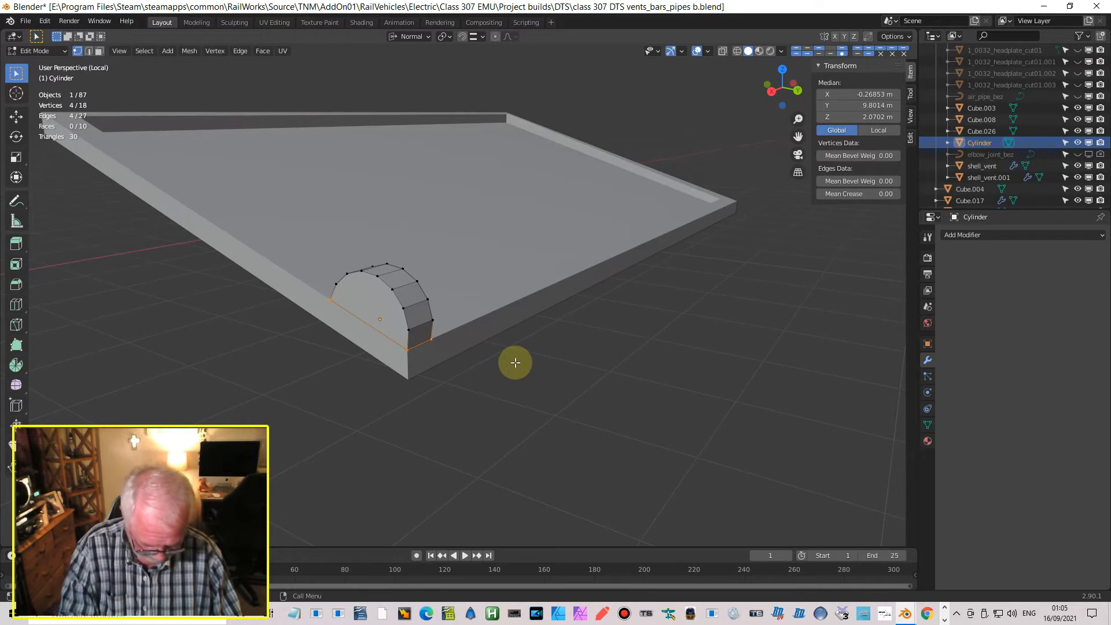
key("KP_3")
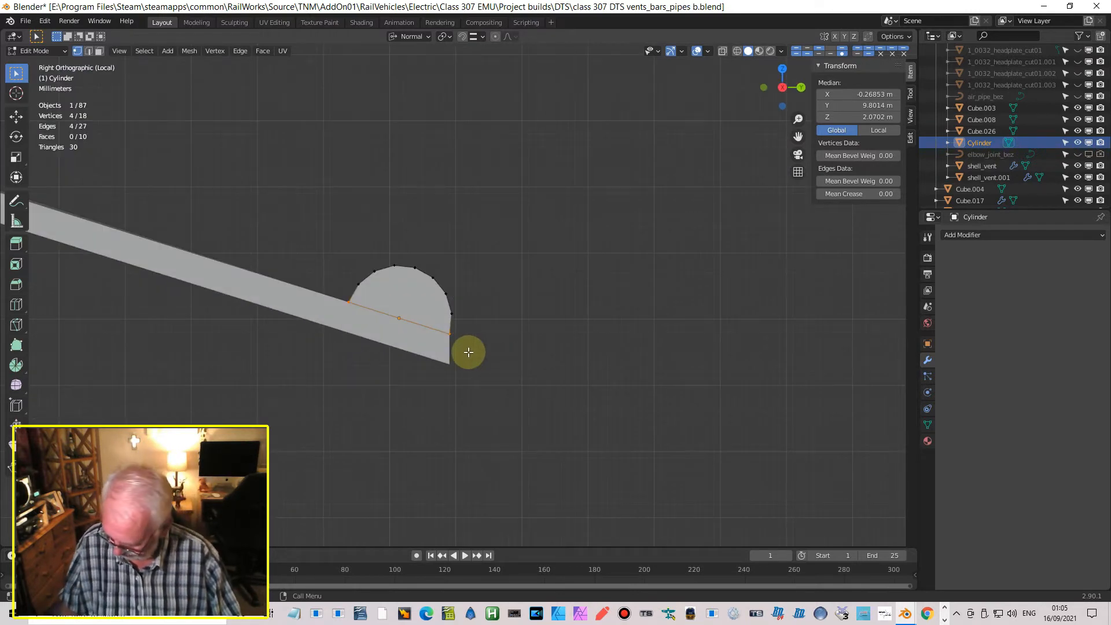
key("g")
key("z")
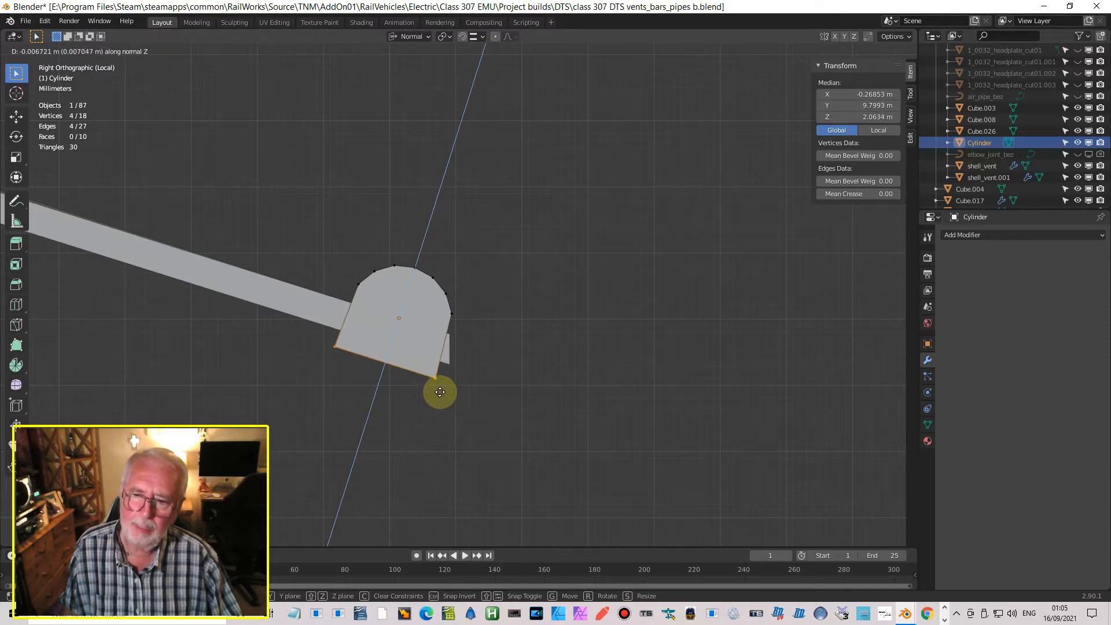
left_click(440, 391)
key("g")
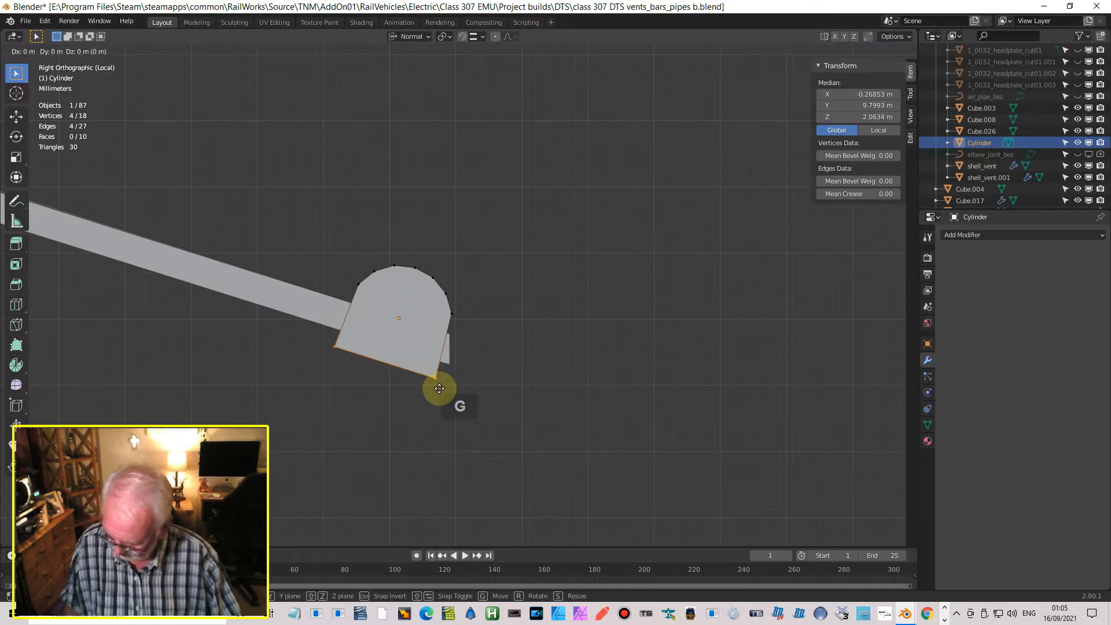
right_click(440, 389)
key("Tab")
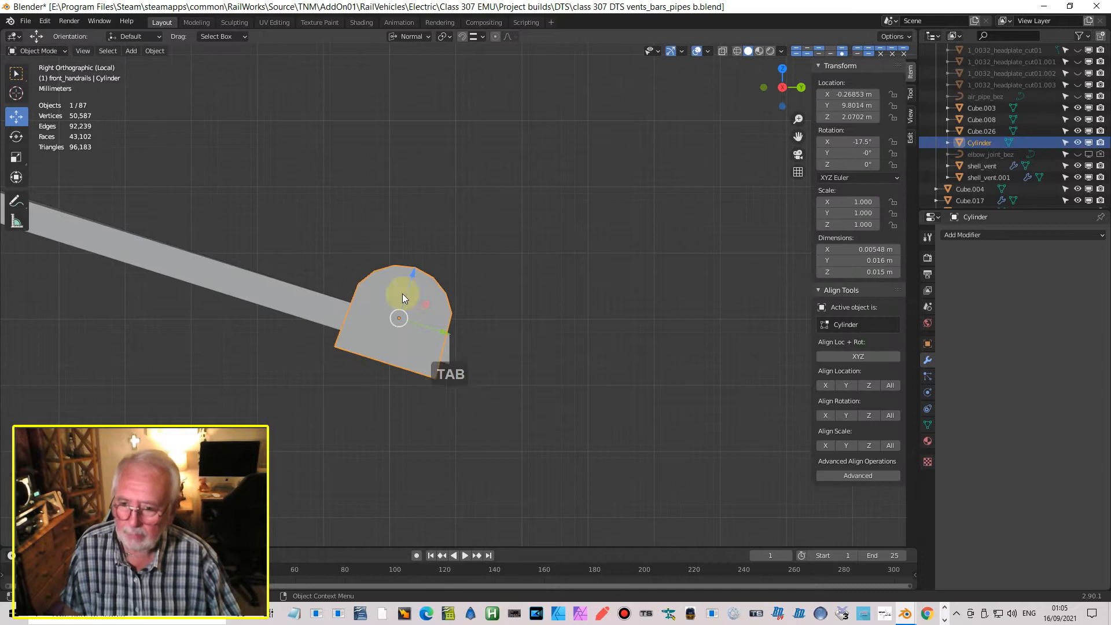
Step: Raise the lengthened hinge piece along its tilted Z axis so its base rests on the rim, at about Y 9.8035 m, Z 2.0768 m
left_click_drag(411, 269, 435, 229)
scroll(433, 311, "down", 4)
middle_click_drag(467, 346, 486, 398)
scroll(496, 341, "up", 5)
scroll(435, 296, "up", 2)
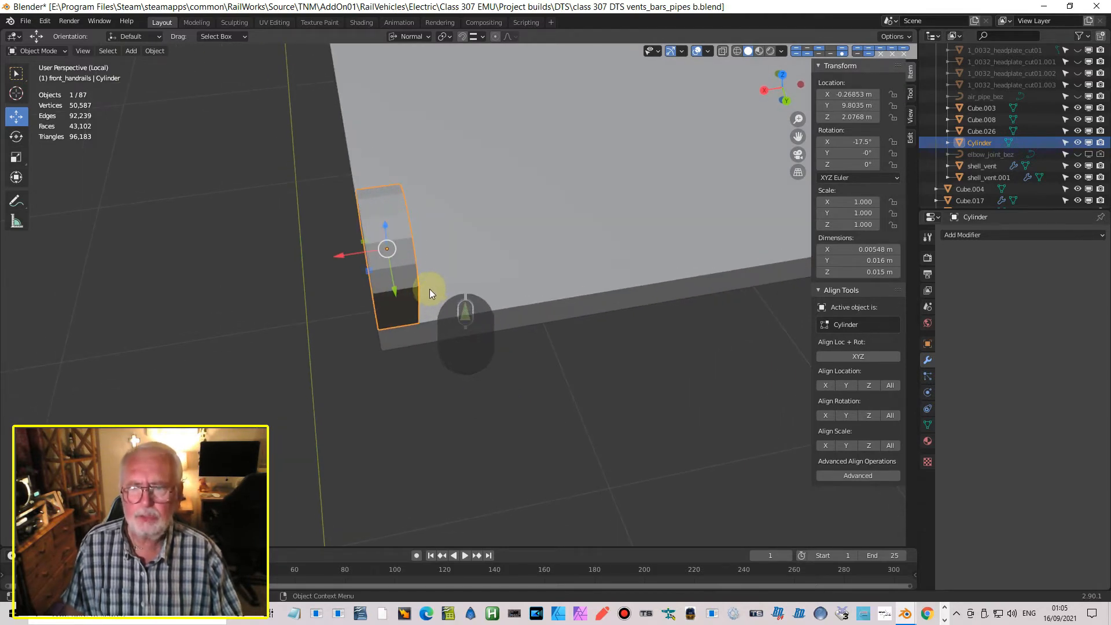
Step: Narrow the hinge piece to an X scale of about 0.459 and slide it to the tray's outer side edge at X -0.2671 m
key("s")
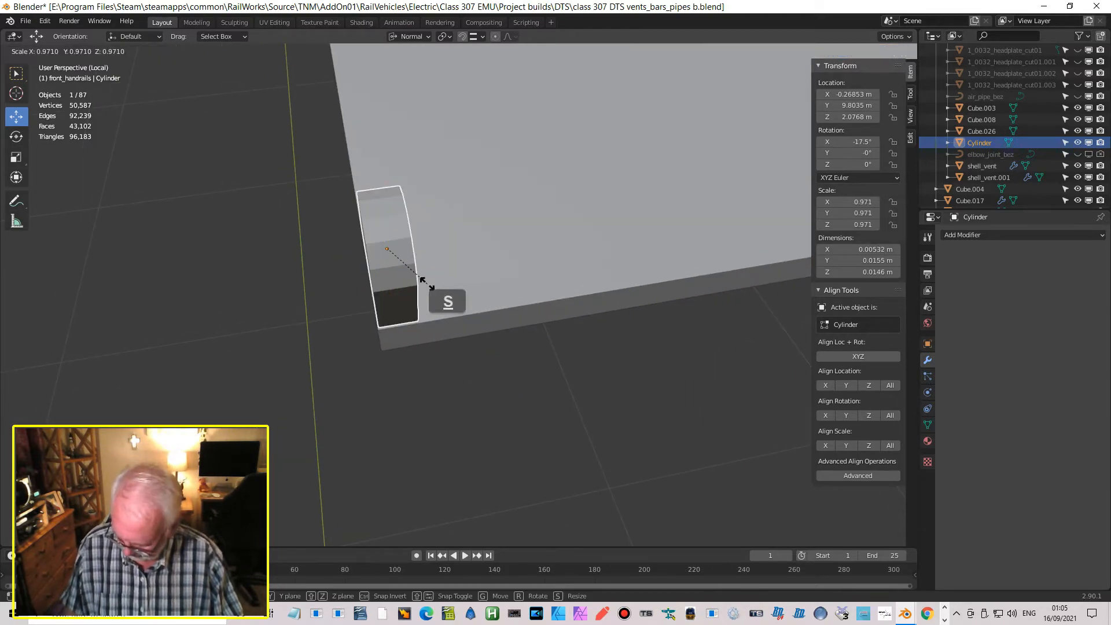
key("x")
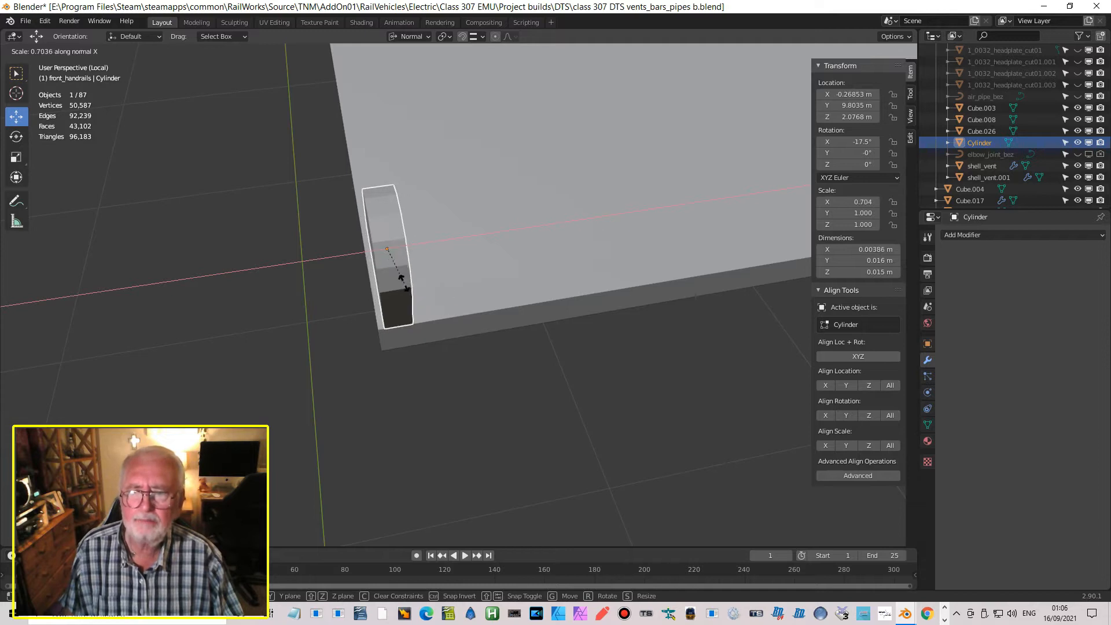
left_click(391, 277)
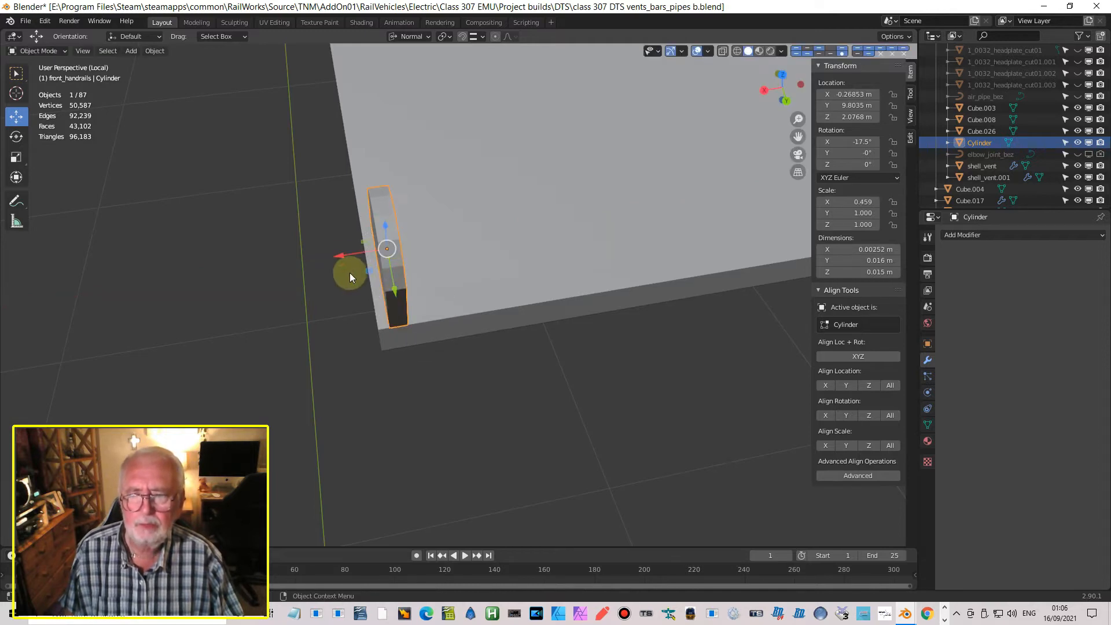
left_click_drag(339, 255, 324, 259)
Step: Duplicate the hinge piece and, in wireframe, align the copy along X with the tray's opposite side edge at X -0.45926 m
middle_click_drag(346, 275, 448, 217)
middle_click_drag(412, 328, 546, 384)
scroll(553, 369, "down", 1)
scroll(567, 378, "down", 2)
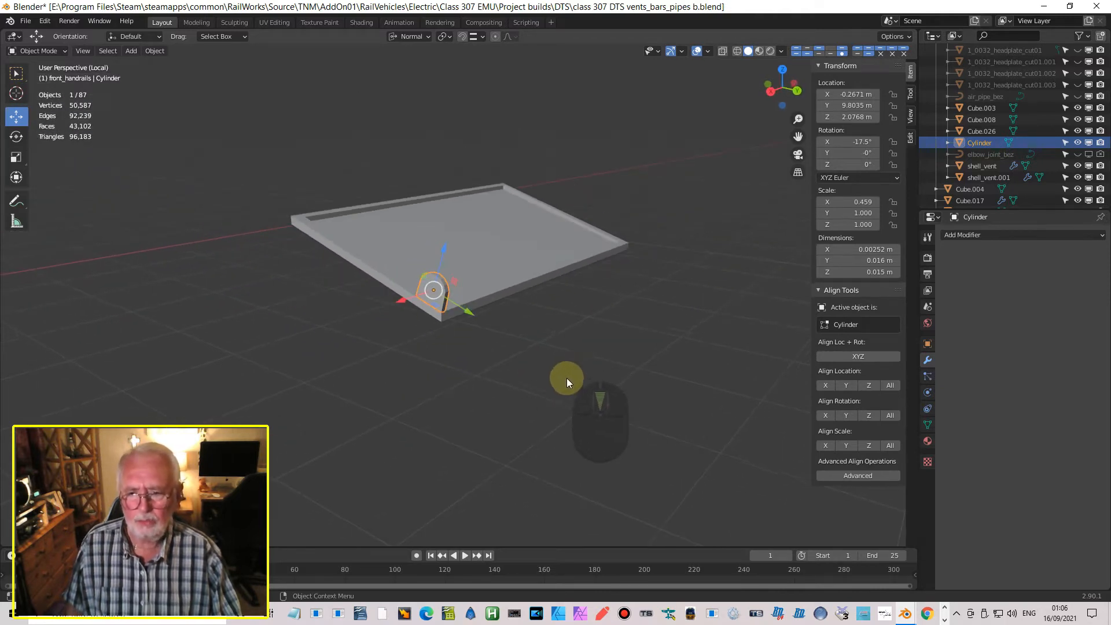
key("shift+d")
key("Return")
left_click_drag(394, 297, 628, 265)
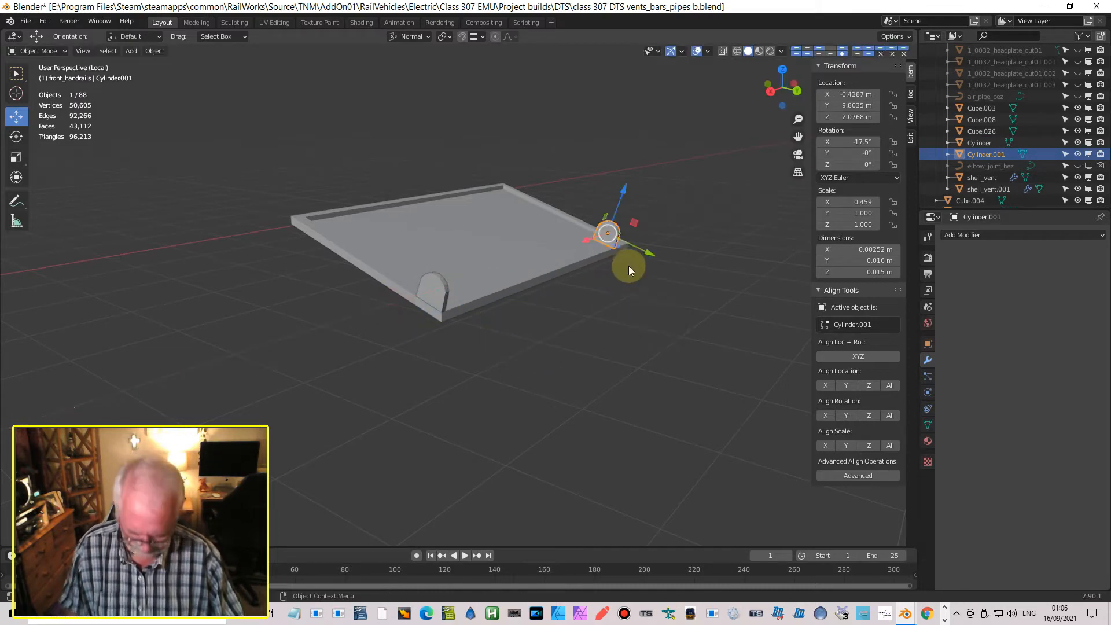
key("KP_7")
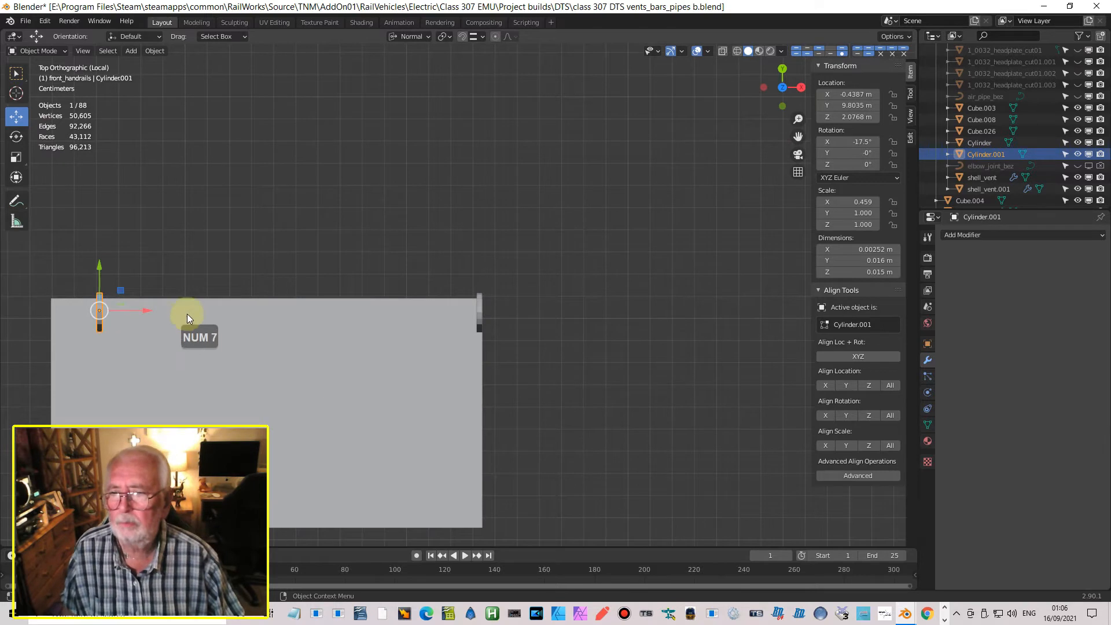
left_click(738, 51)
mouse_move(353, 291)
middle_mouse_down("shift")
mouse_move(435, 277)
mouse_move(628, 298)
middle_mouse_up("shift")
scroll(453, 315, "up", 3)
left_click_drag(425, 311, 343, 319)
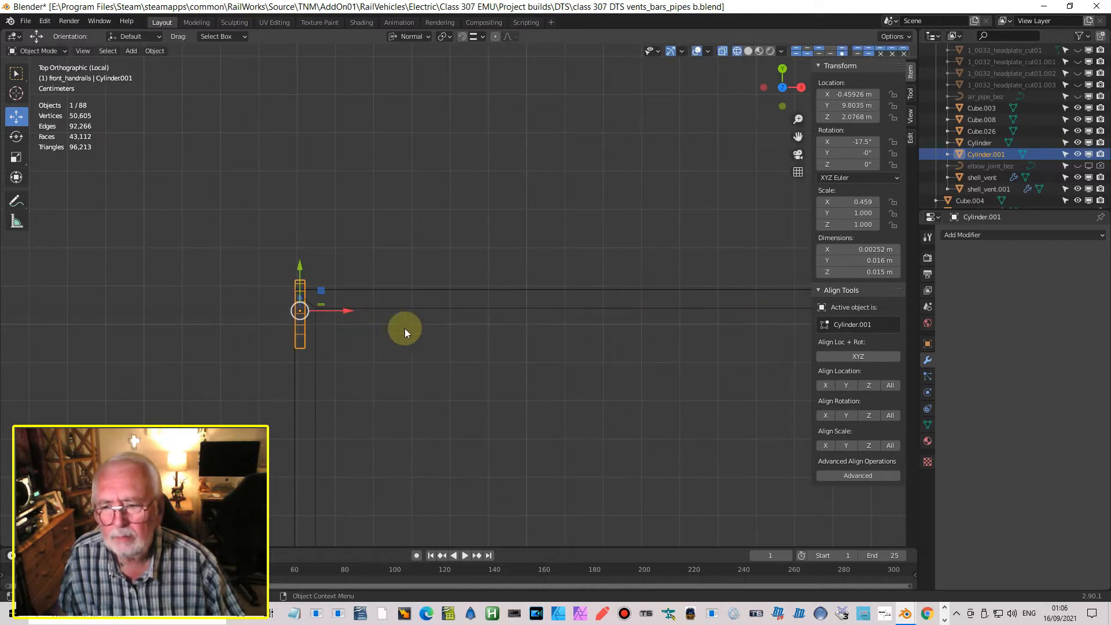
Step: Duplicate both hinge pieces together and slide the copies up the slope to about Y 9.7214 m, Z 2.1027 m
scroll(674, 382, "down", 14)
middle_click_drag(667, 413, 359, 316)
left_click(360, 316)
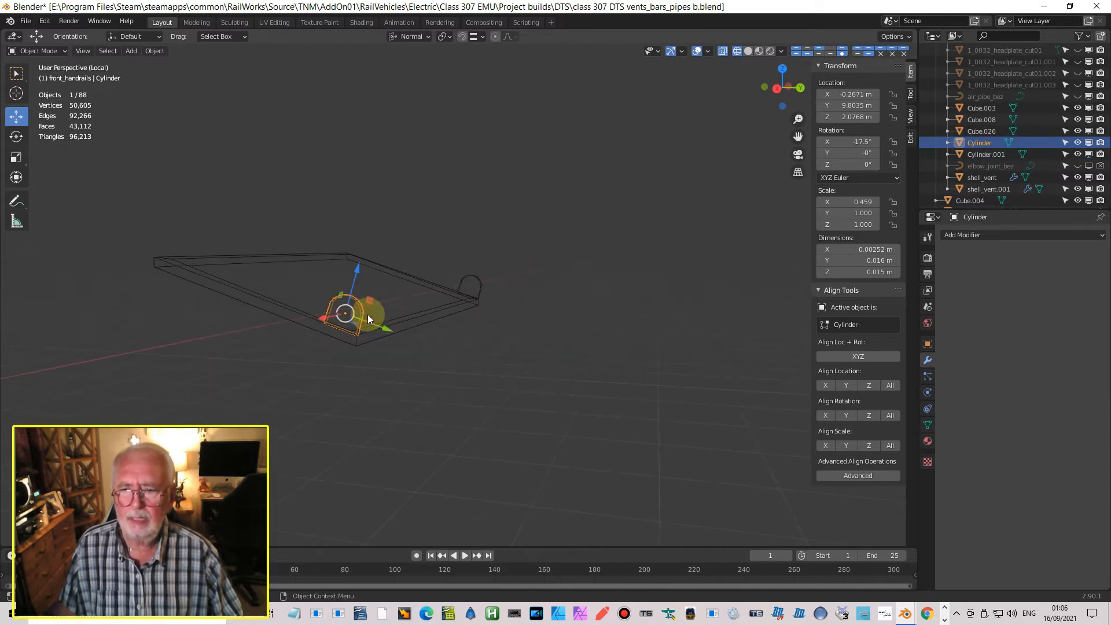
left_click(487, 294, "shift")
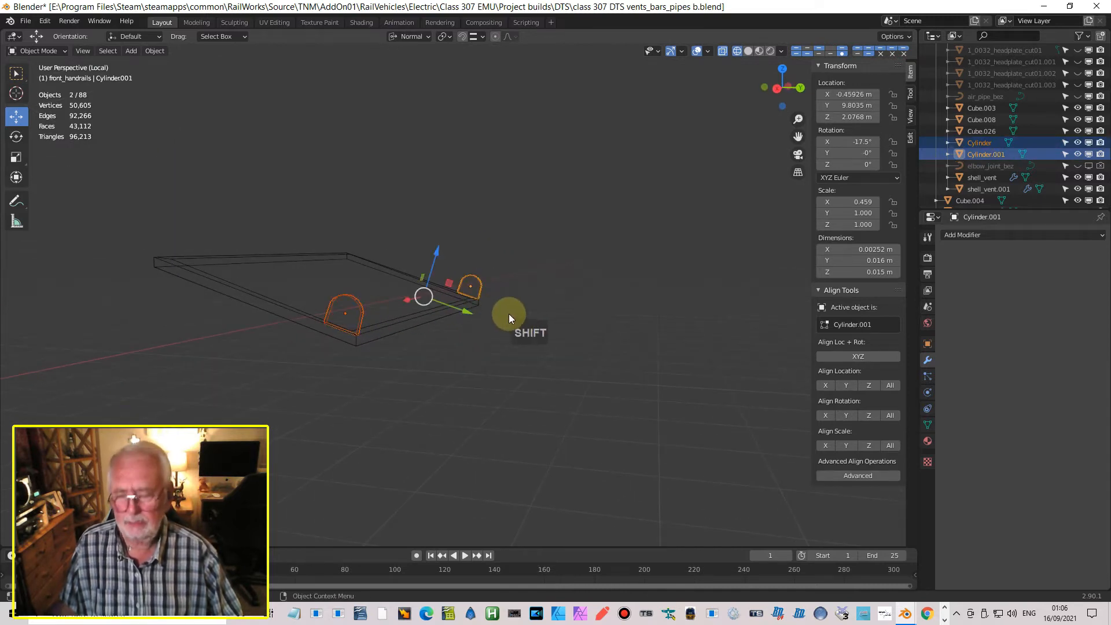
key("shift+d")
key("Return")
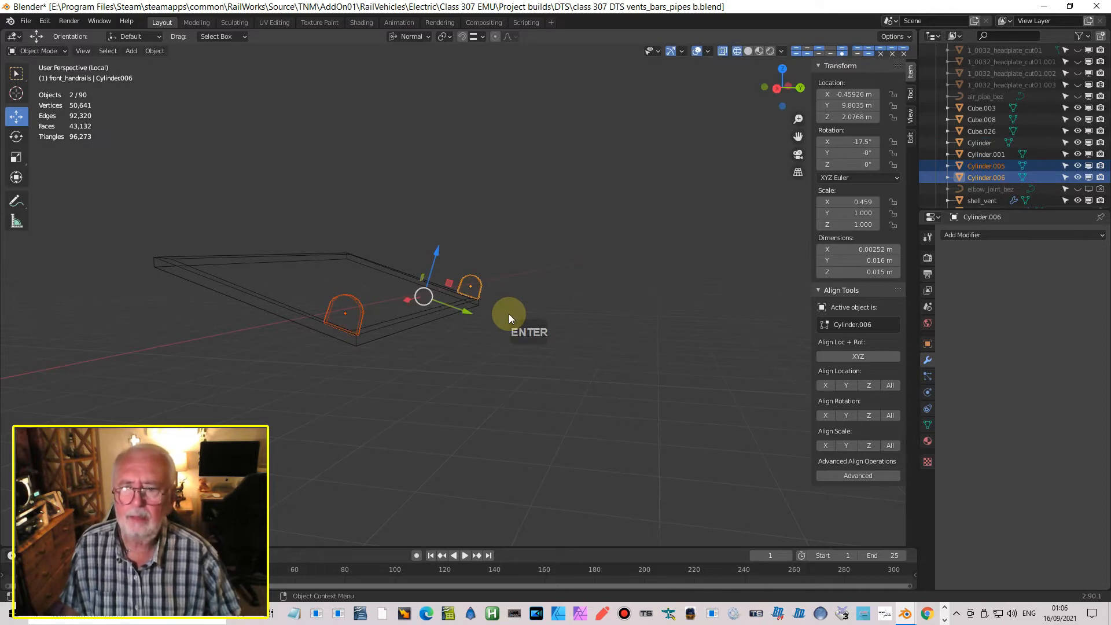
left_click_drag(477, 314, 331, 270)
Step: Fine-position the copied pair in side view against the tray's upper end, at about Y 9.7154 m, Z 2.1046 m
key("KP_3")
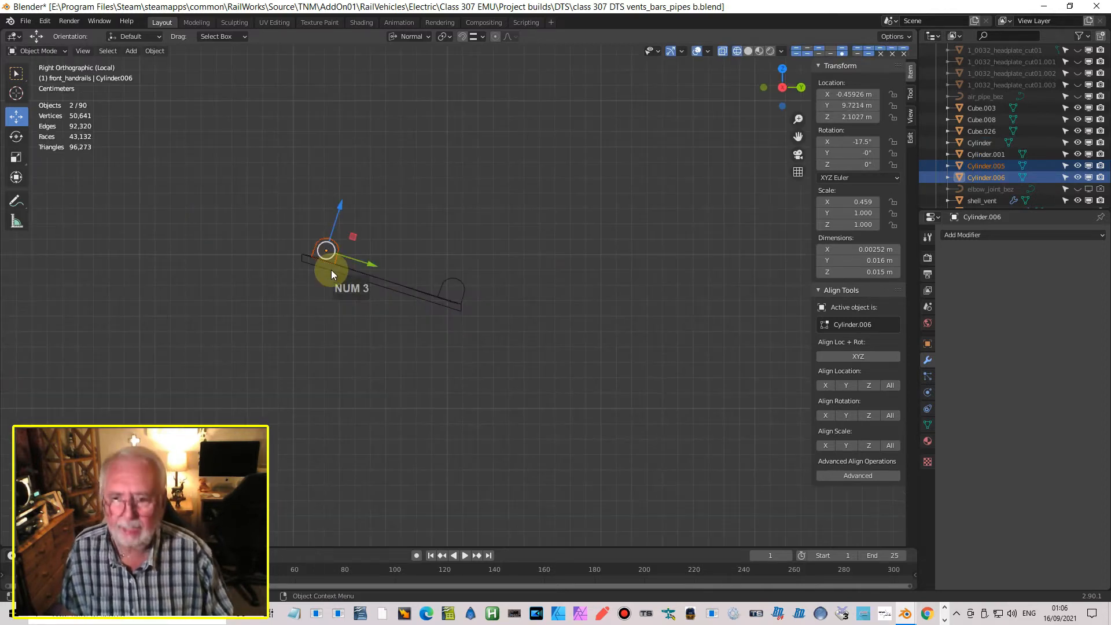
scroll(356, 294, "up", 4)
middle_click_drag(223, 254, 577, 456, "shift")
scroll(623, 480, "up", 3)
middle_click_drag(642, 501, 553, 370, "shift")
left_click_drag(548, 364, 512, 361, "shift")
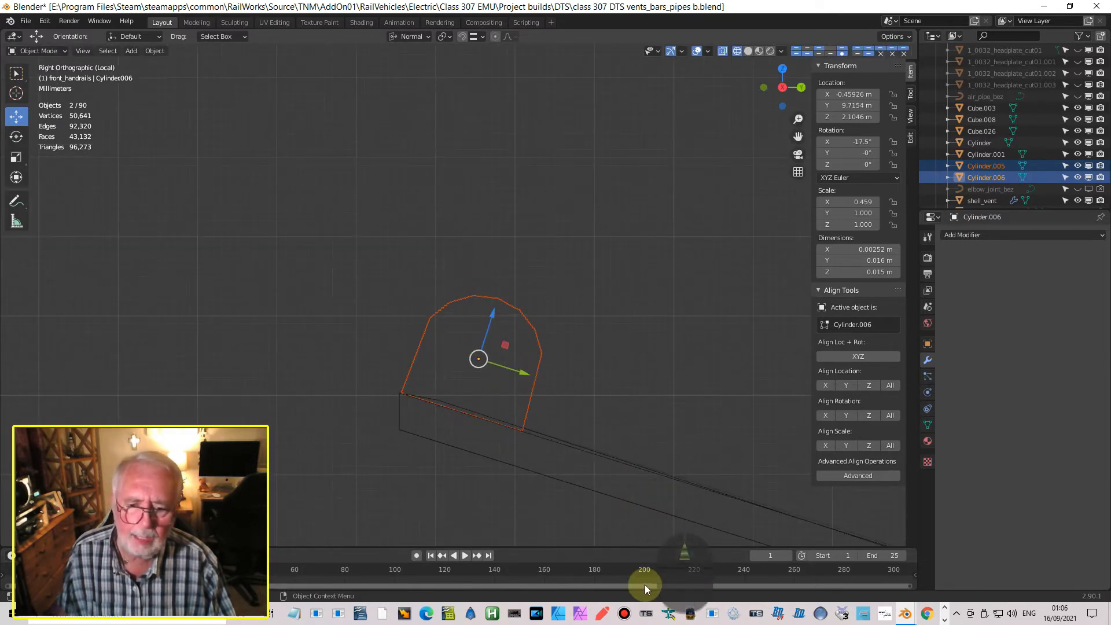
Step: Fine-rotate the tray's inner top edge loop in side view to follow the slope of the rim
middle_click_drag(620, 496, 436, 350)
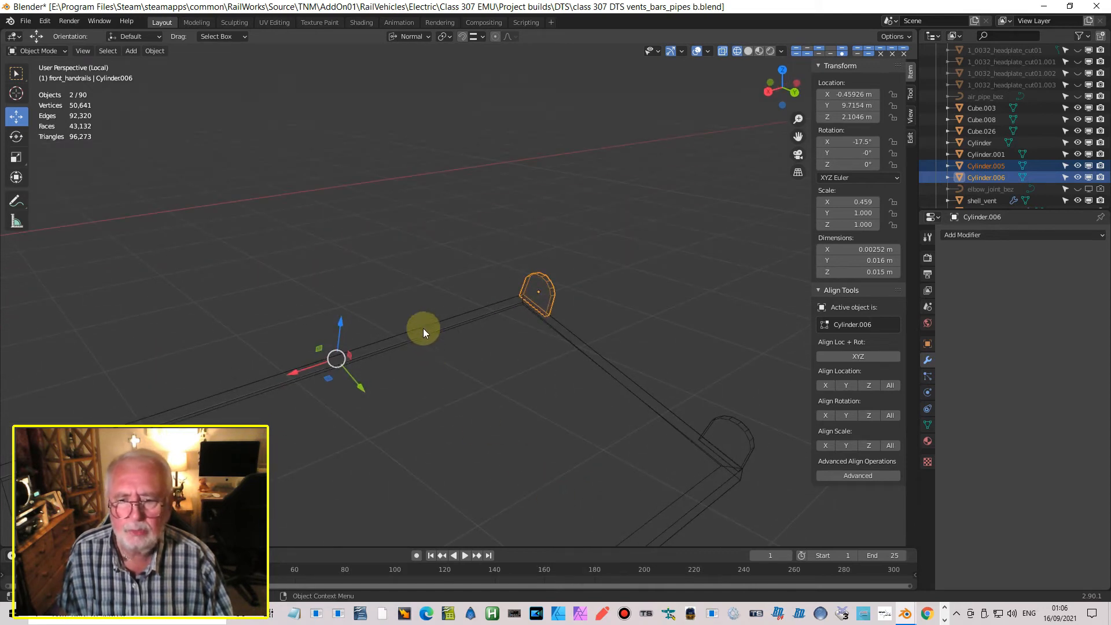
middle_click_drag(523, 430, 542, 345, "shift")
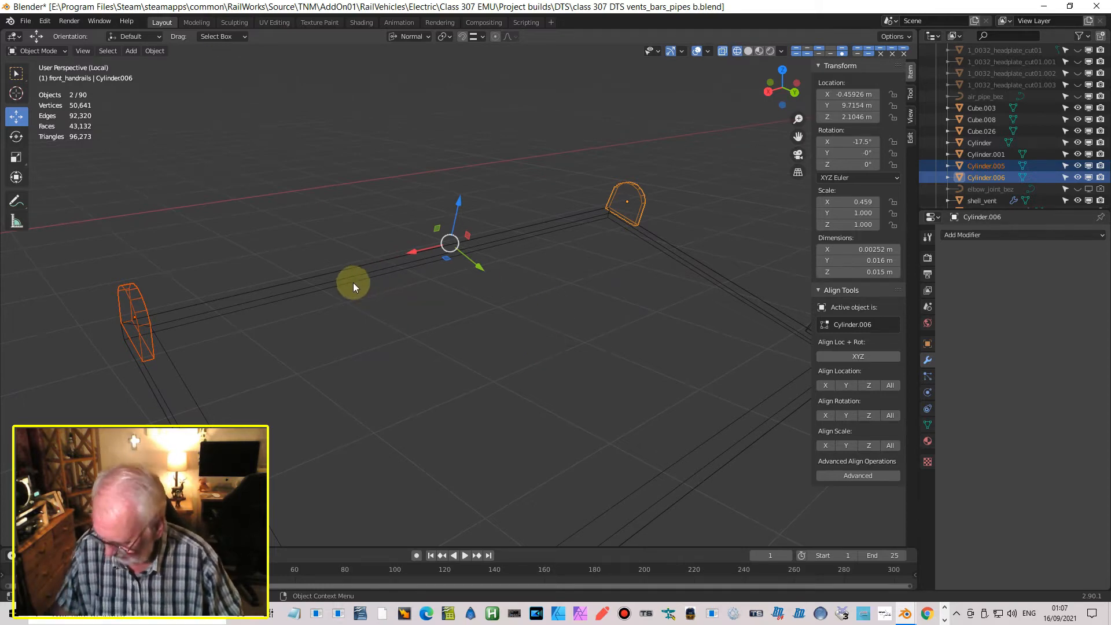
key("Tab")
key("Tab")
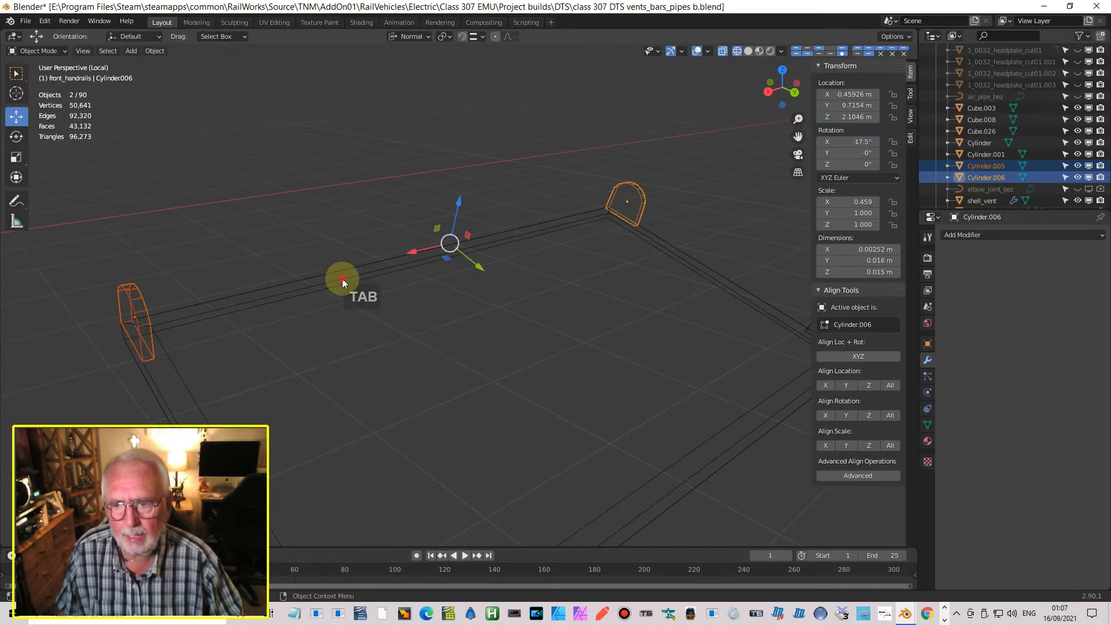
left_click(340, 278)
key("Tab")
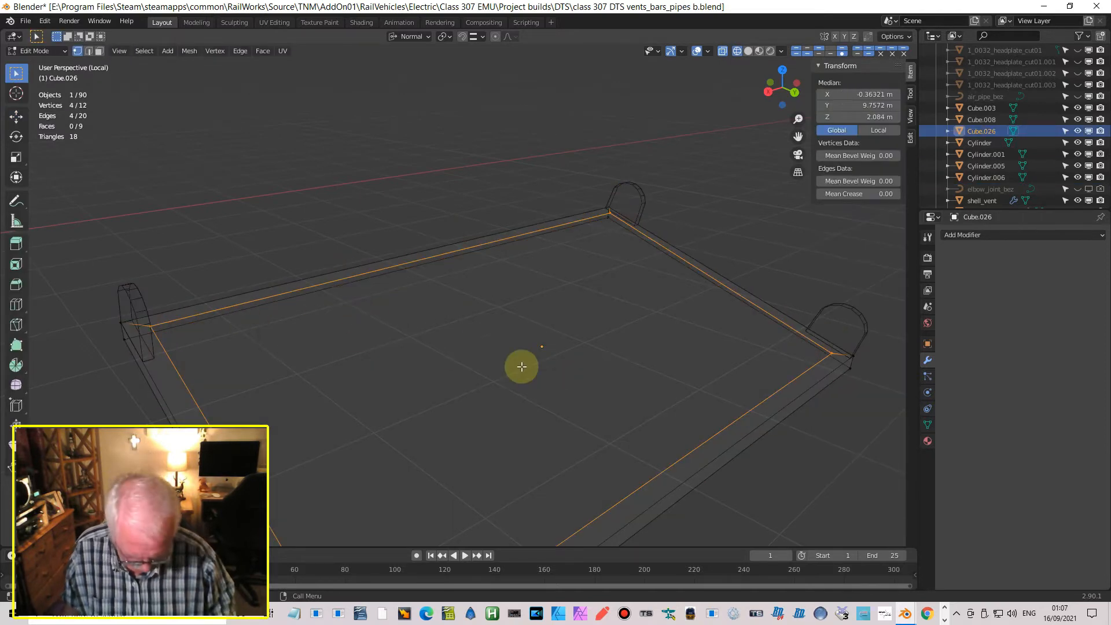
key("KP_3")
scroll(578, 310, "up", 5)
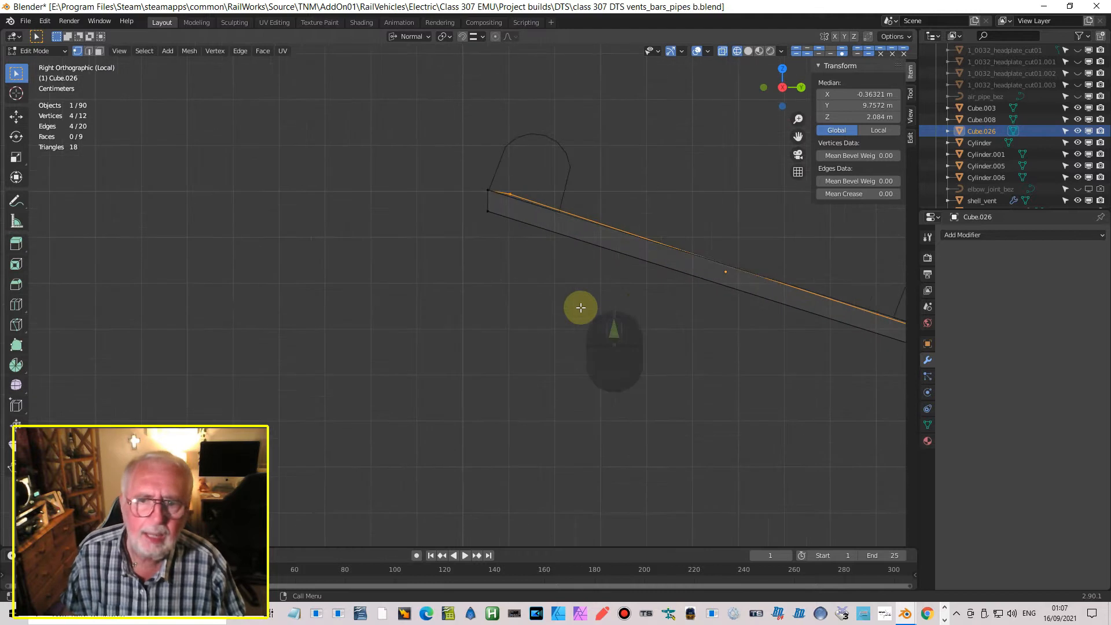
middle_click_drag(624, 306, 449, 342, "shift")
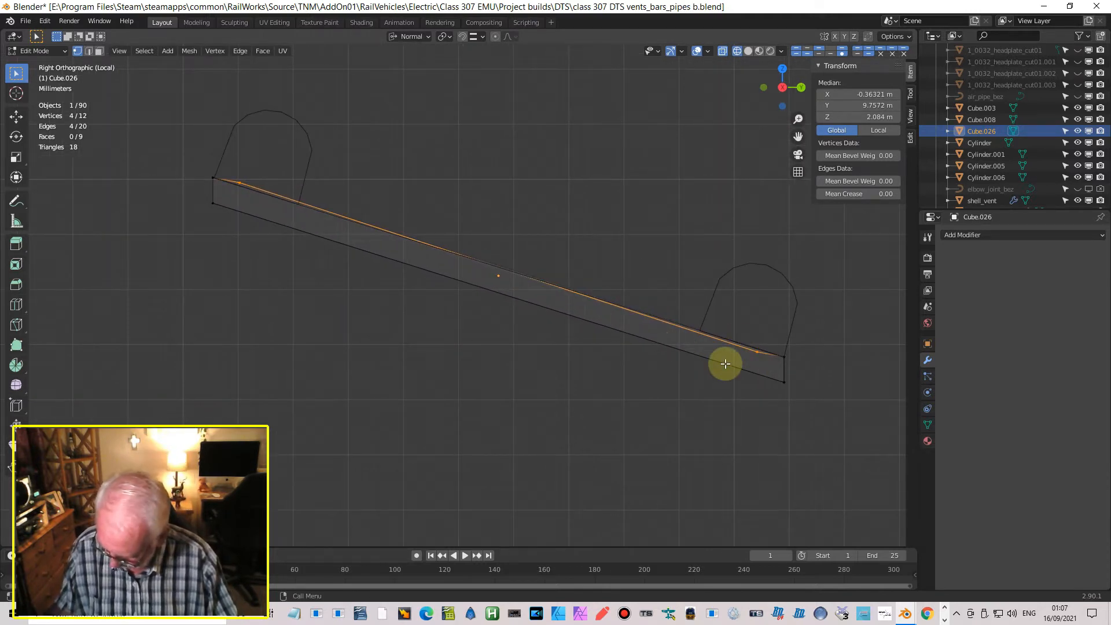
key("r")
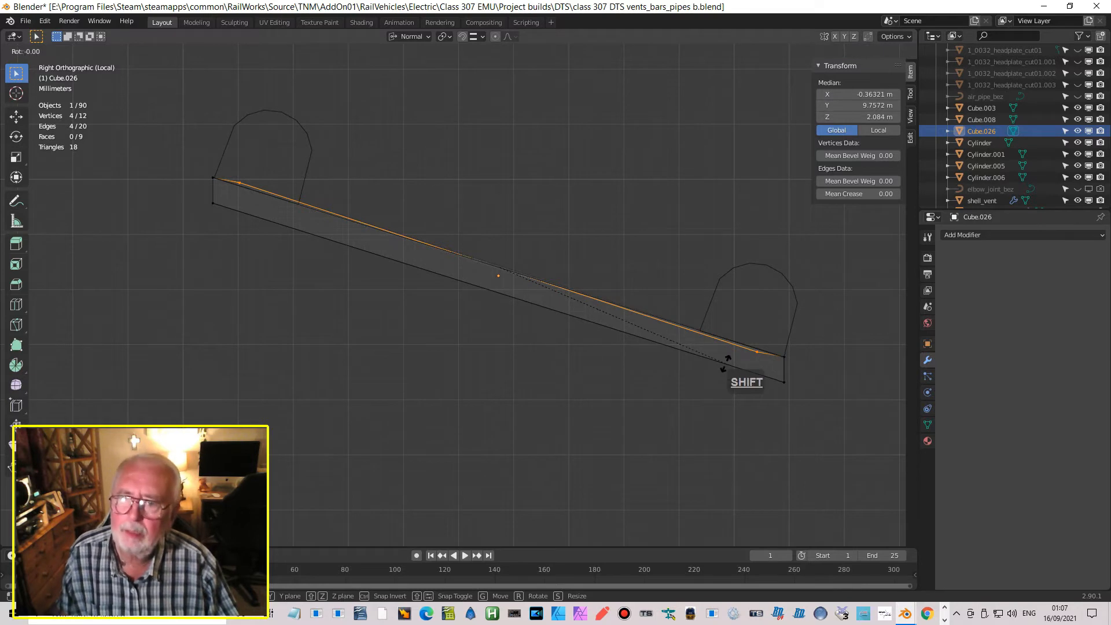
left_click(738, 283)
Step: In material preview, select the tray's outer face at its upper end and snap the 3D cursor to it
middle_click_drag(737, 286, 670, 409)
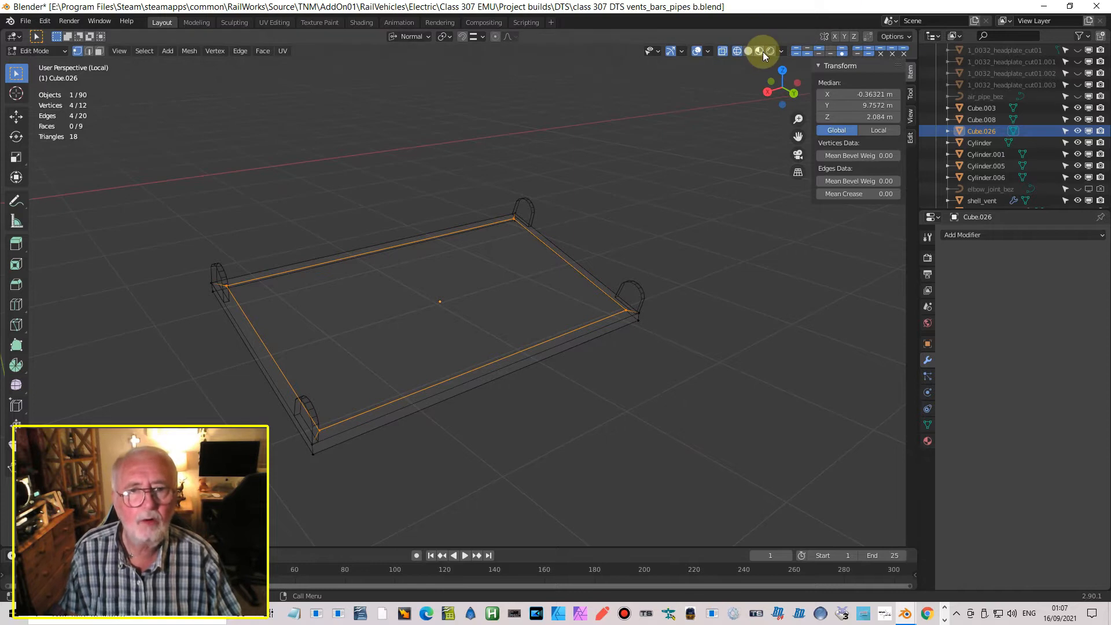
left_click(762, 51)
middle_click_drag(438, 364, 514, 369)
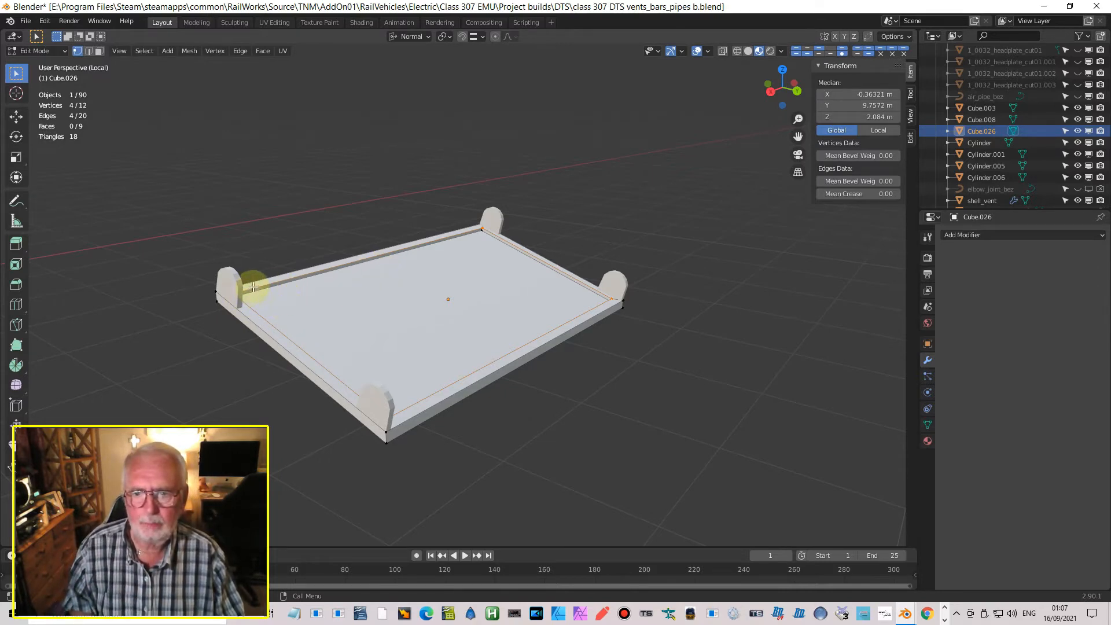
middle_click_drag(370, 308, 416, 277)
left_click(425, 277)
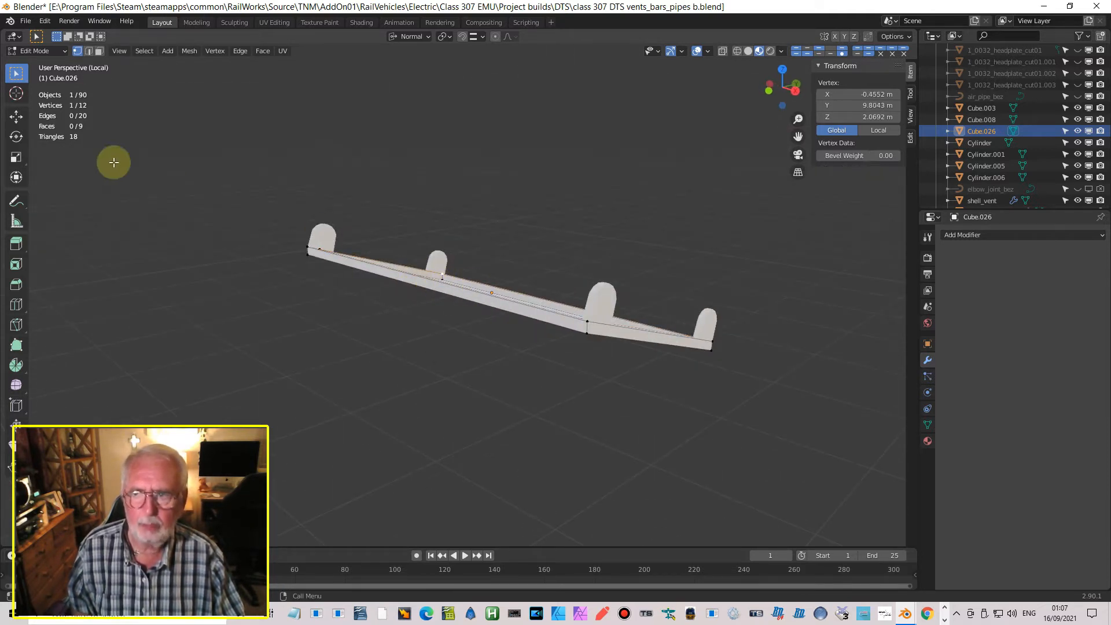
left_click(99, 51)
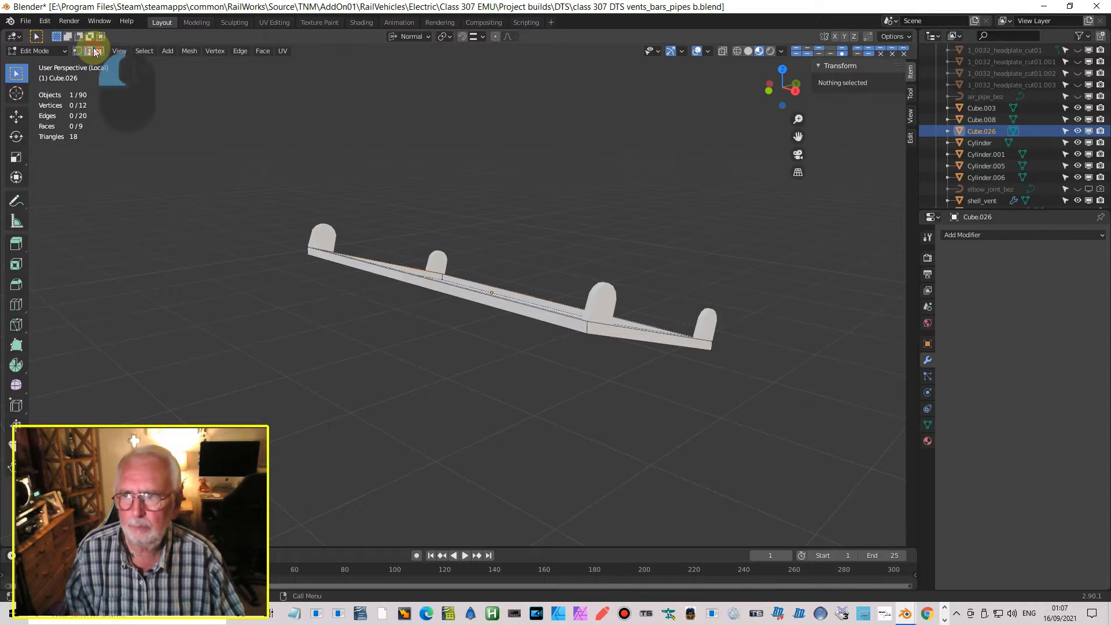
left_click(426, 290)
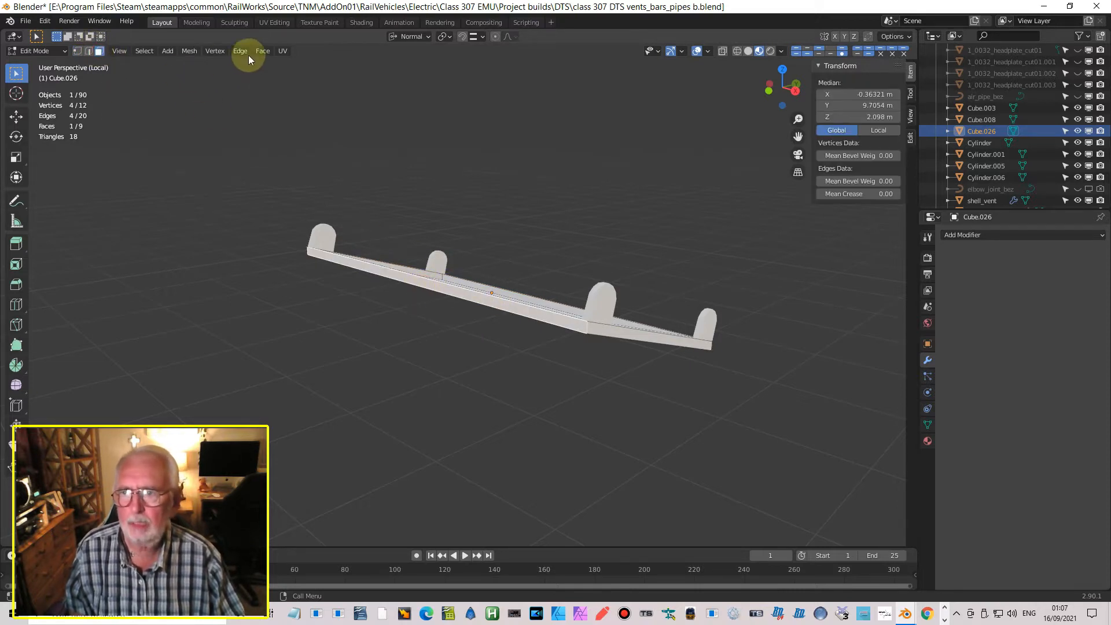
left_click(186, 51)
mouse_move(226, 87)
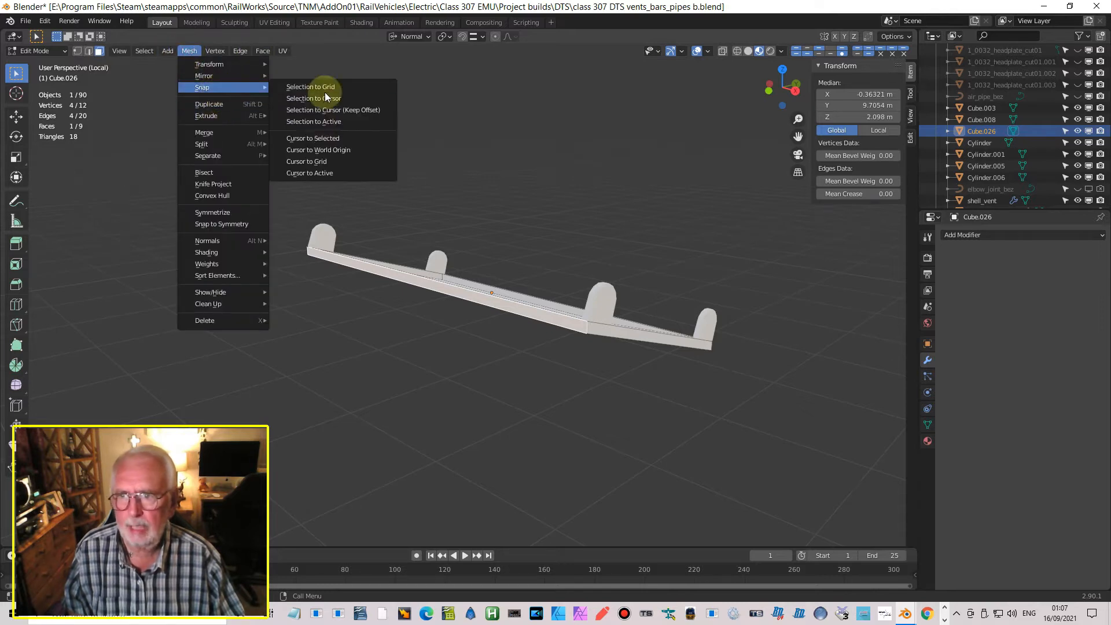
left_click(320, 137)
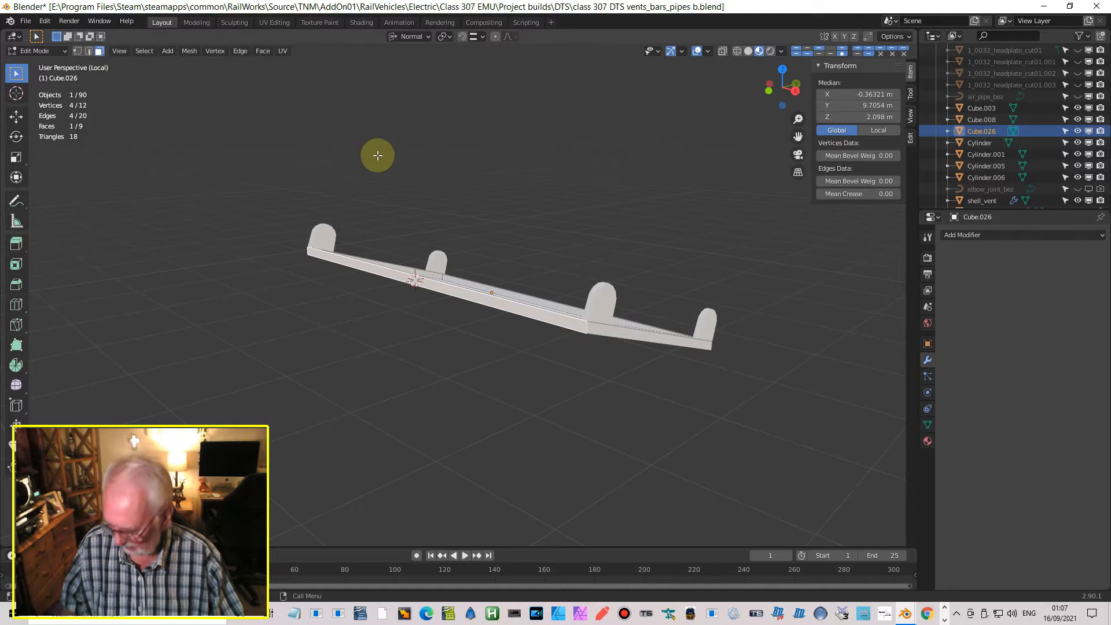
Step: Return to Object Mode and set the tray's origin to the 3D cursor
key("Tab")
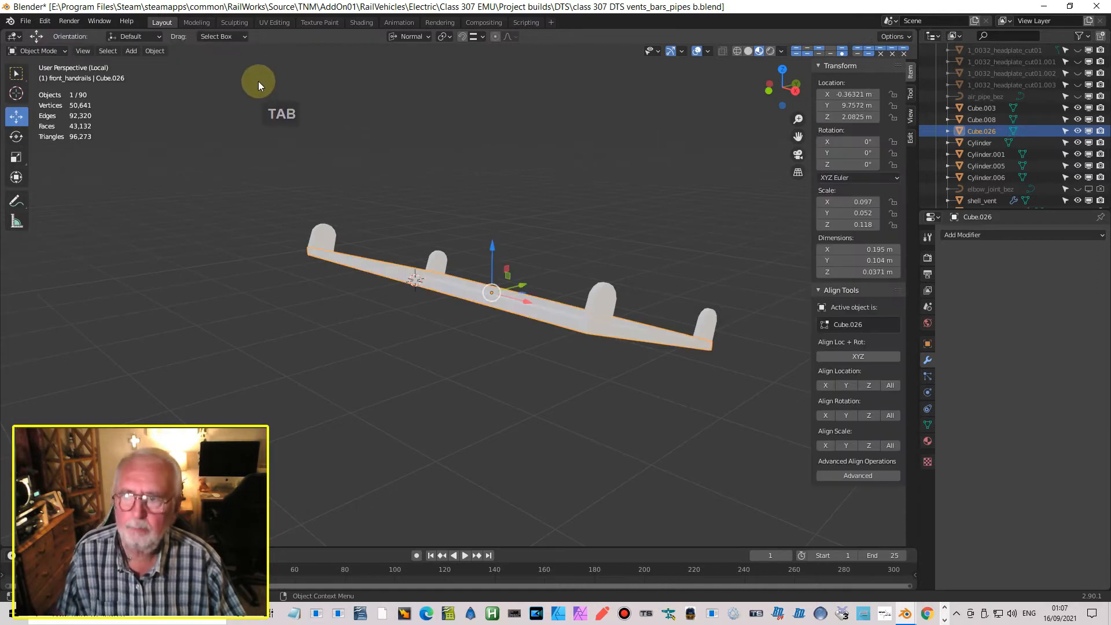
left_click(154, 52)
mouse_move(175, 65)
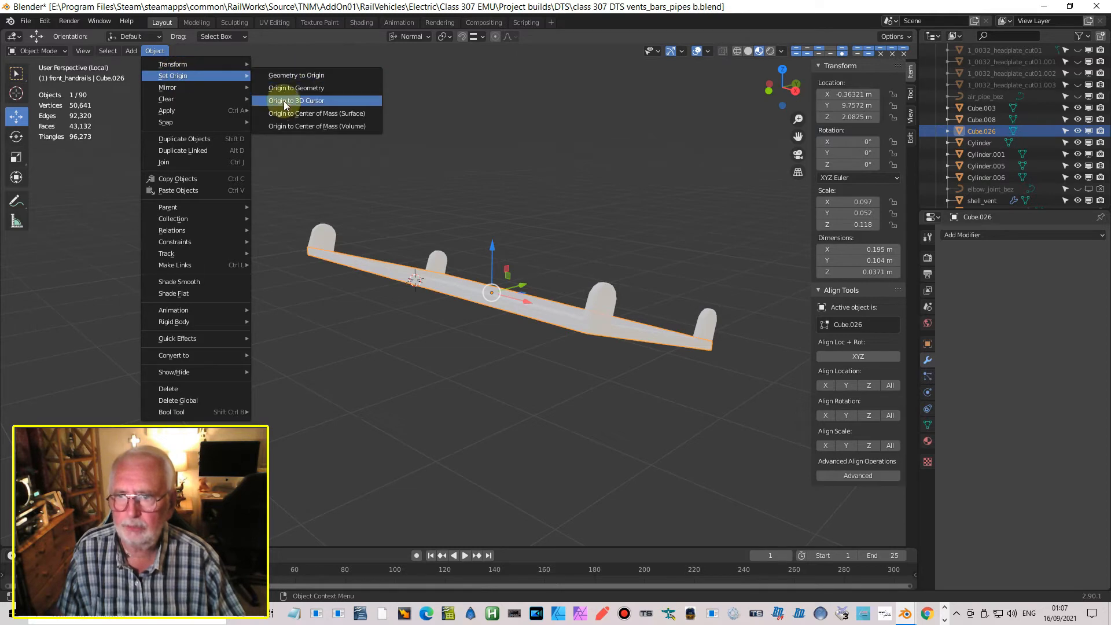
left_click(283, 101)
middle_click_drag(636, 412, 566, 399)
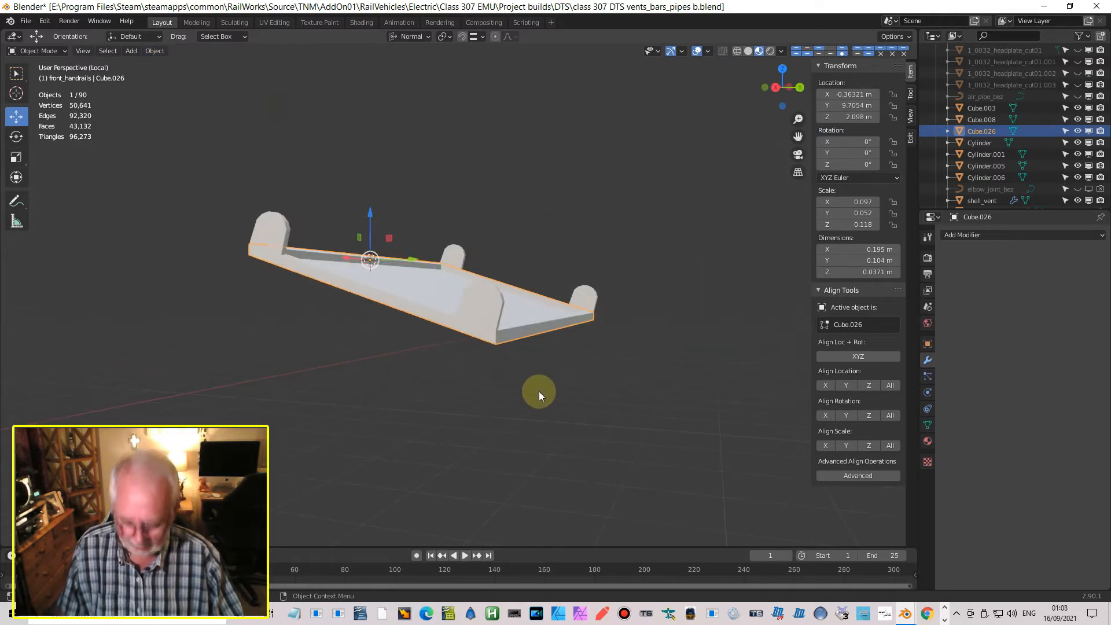
key("KP_3")
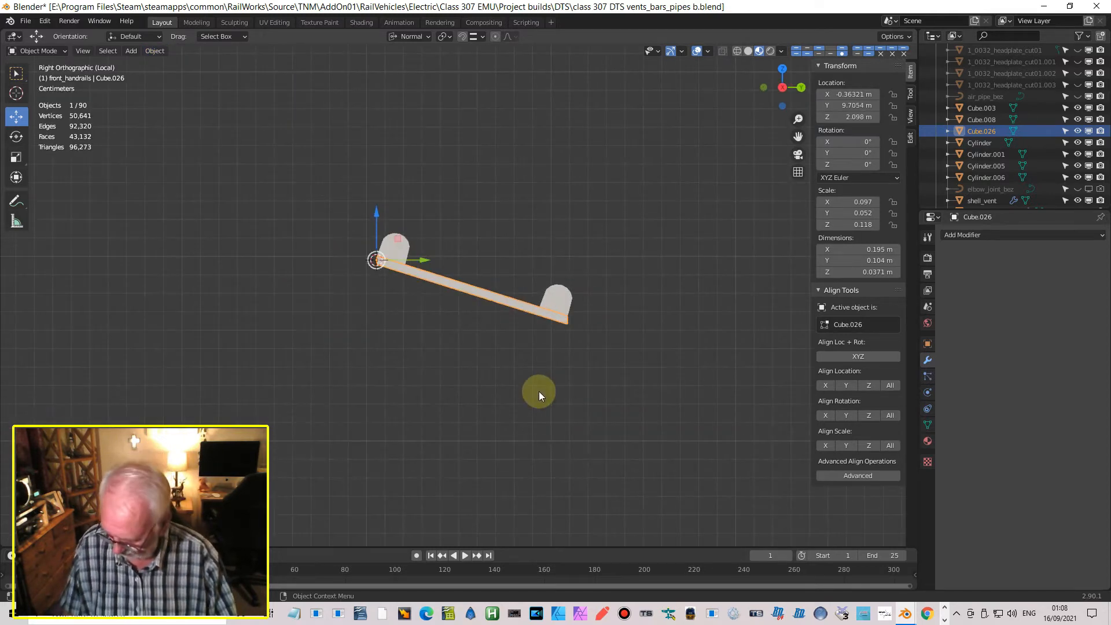
key("r")
right_click(385, 395)
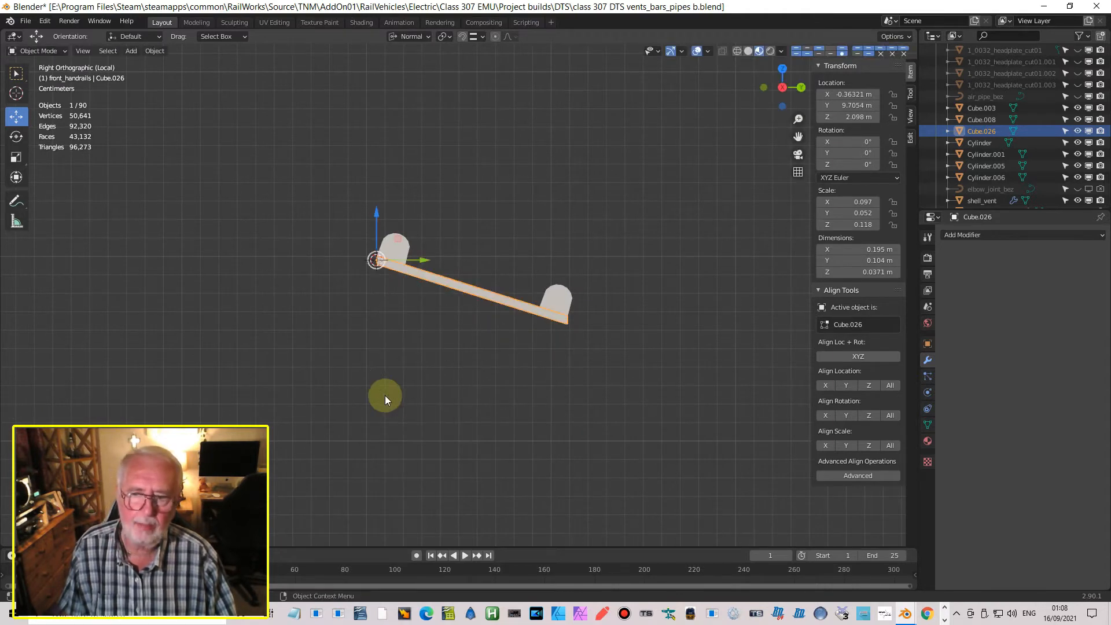
Step: Select all four rounded hinge pieces together with the tray
scroll(387, 394, "up", 3)
middle_click_drag(407, 404, 395, 423)
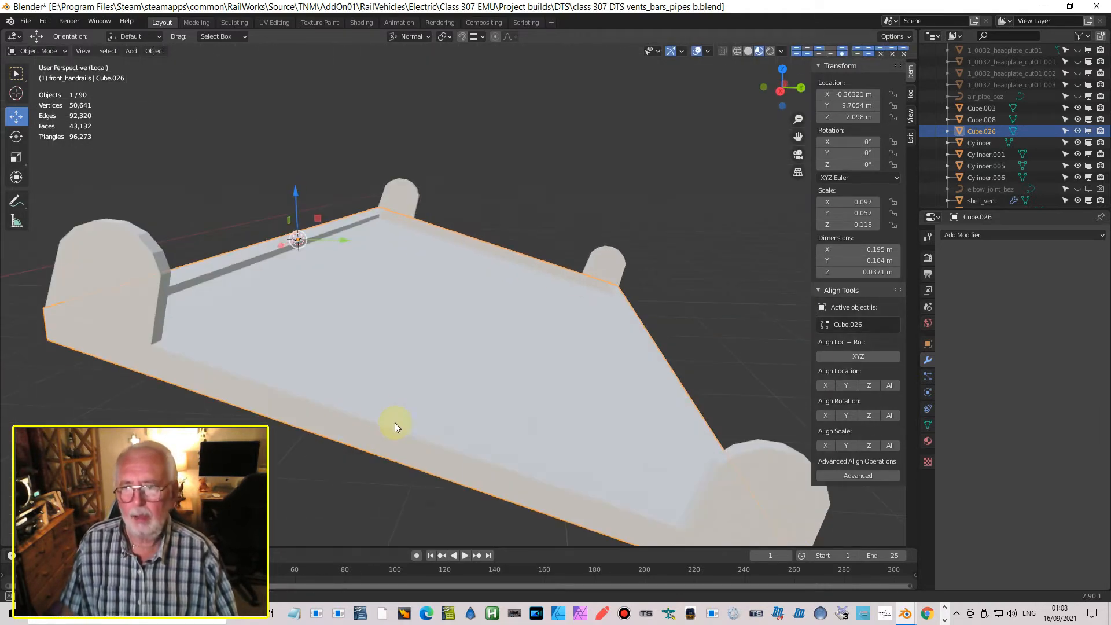
scroll(364, 404, "down", 6)
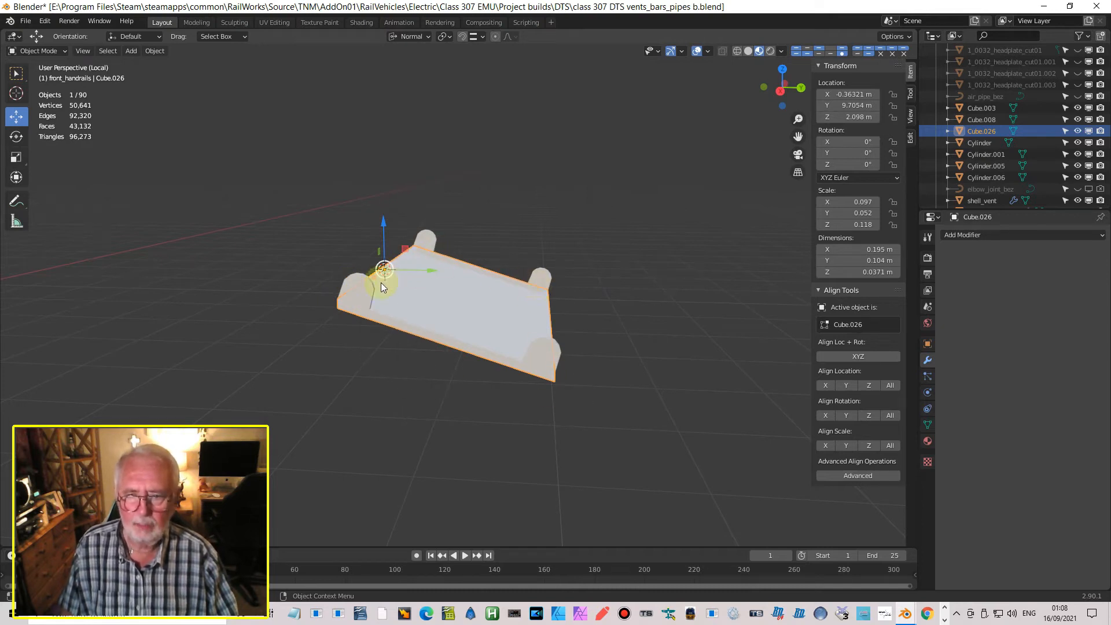
scroll(383, 300, "up", 3)
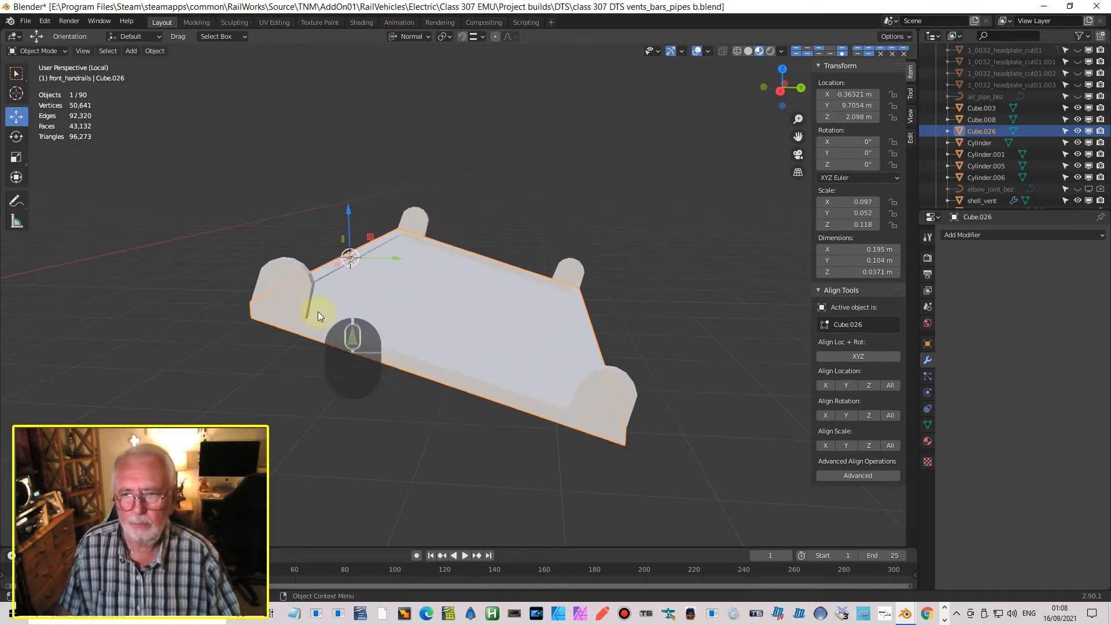
left_click(309, 282, "shift")
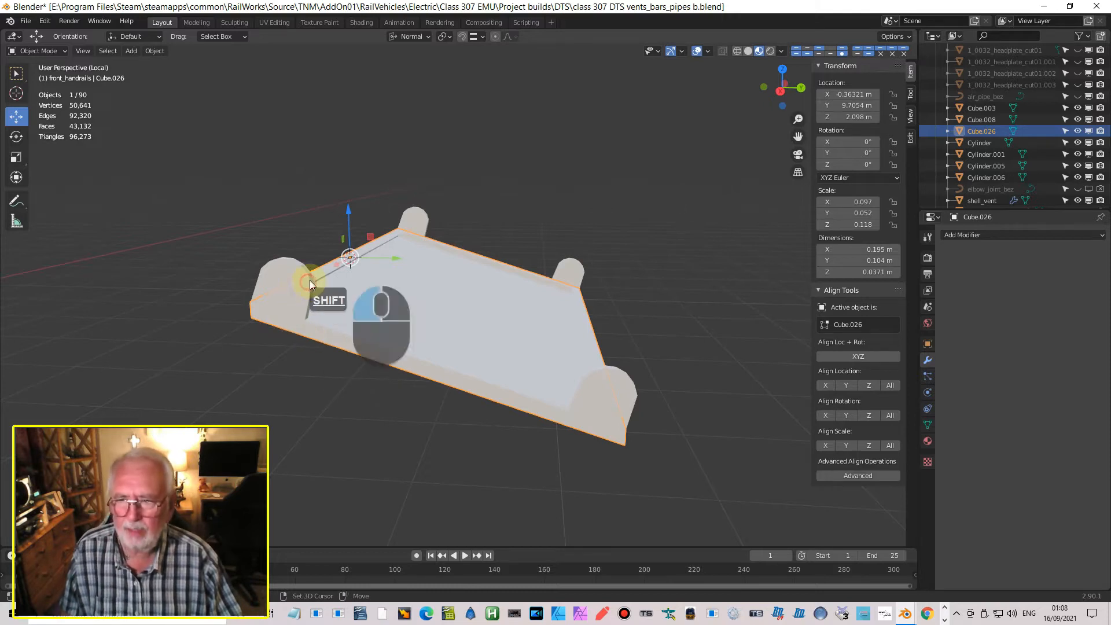
left_click(434, 219, "shift")
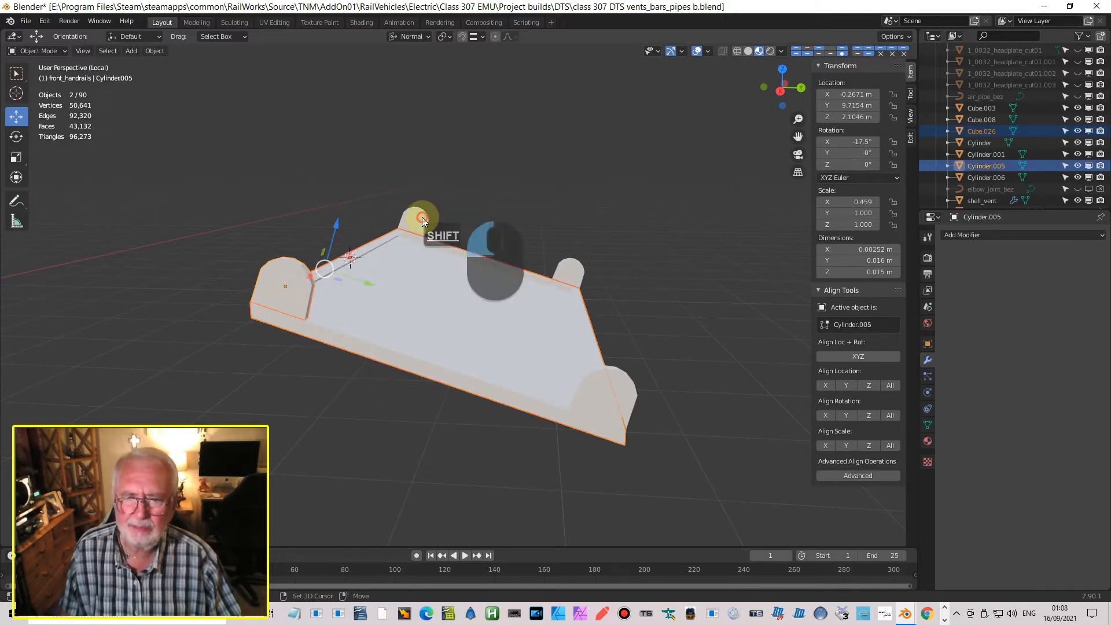
left_click(558, 266, "shift")
left_click(605, 378, "shift")
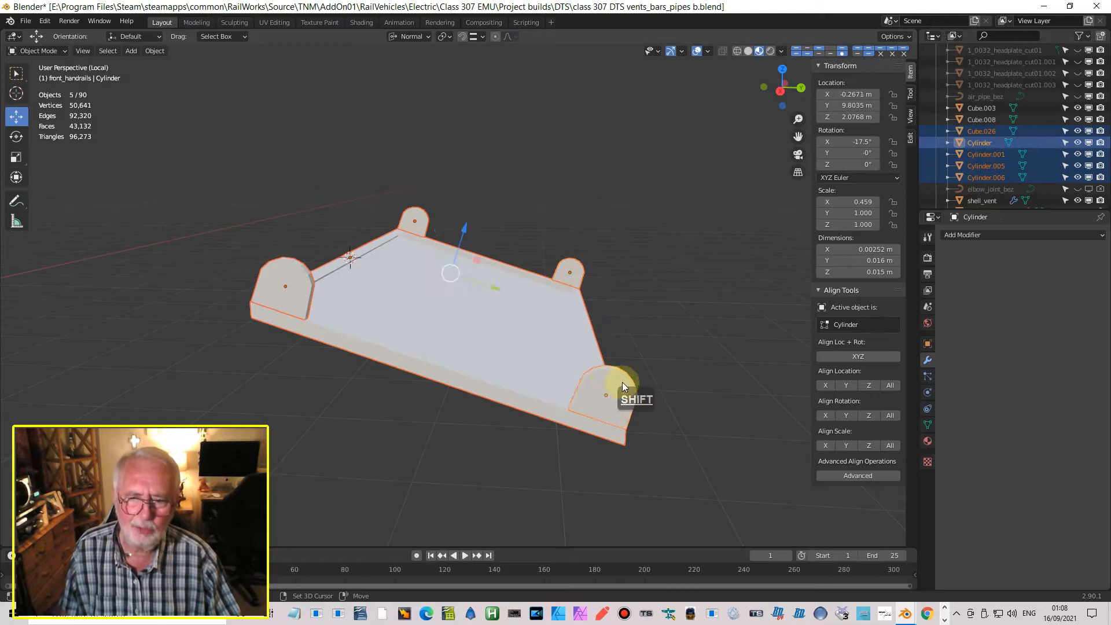
middle_click_drag(609, 383, 518, 369)
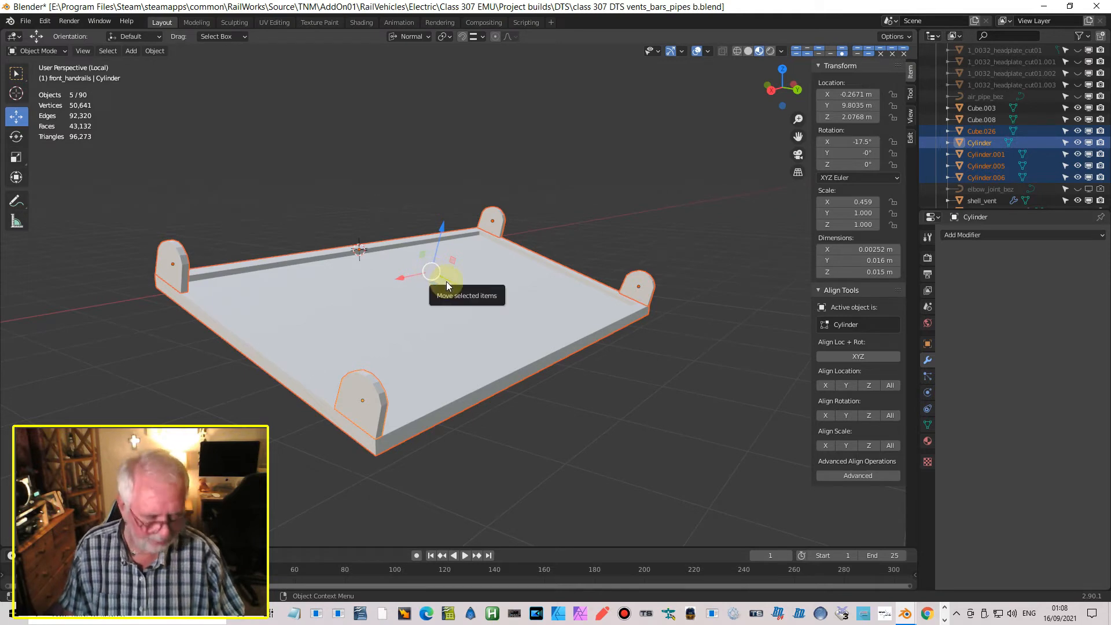
Step: Leave local view and, in wireframe side view, rotate the tray and hinge pieces upright until the hinge pieces' X rotation is -90°
key("KP_Divide")
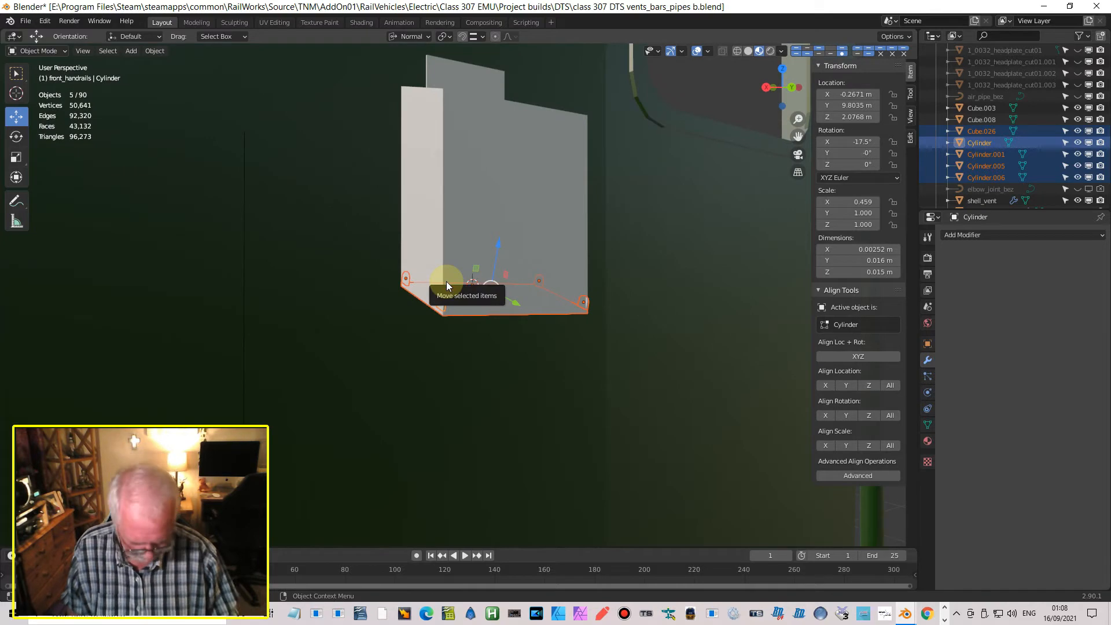
key("KP_3")
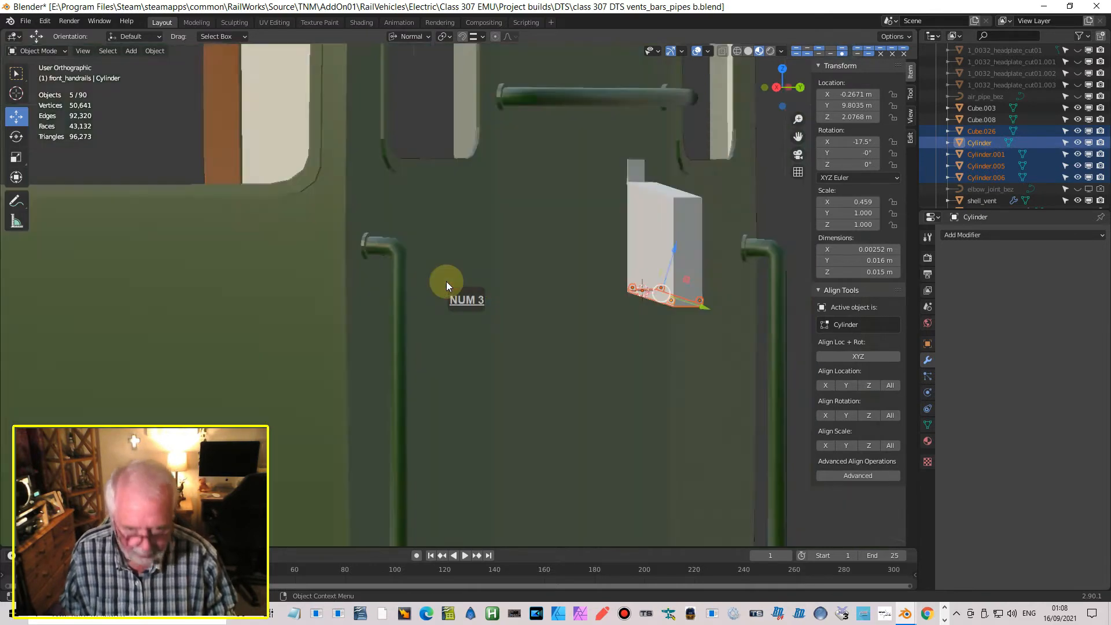
left_click(737, 50)
scroll(734, 237, "up", 3)
middle_click_drag(738, 238, 479, 440, "shift")
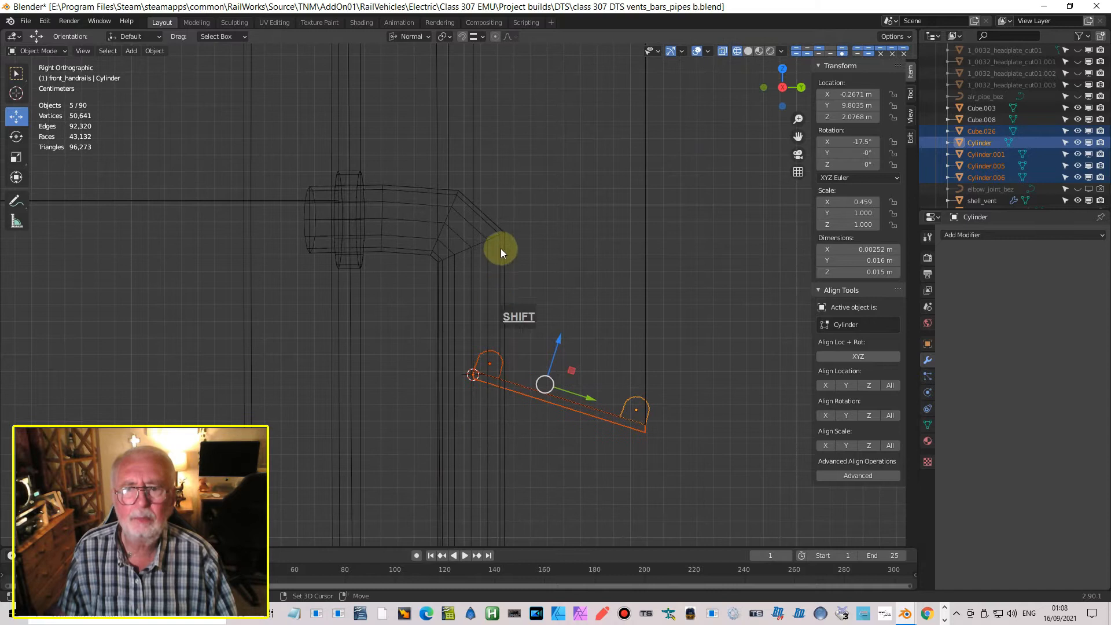
scroll(496, 358, "up", 3)
middle_click_drag(573, 423, 540, 258, "shift")
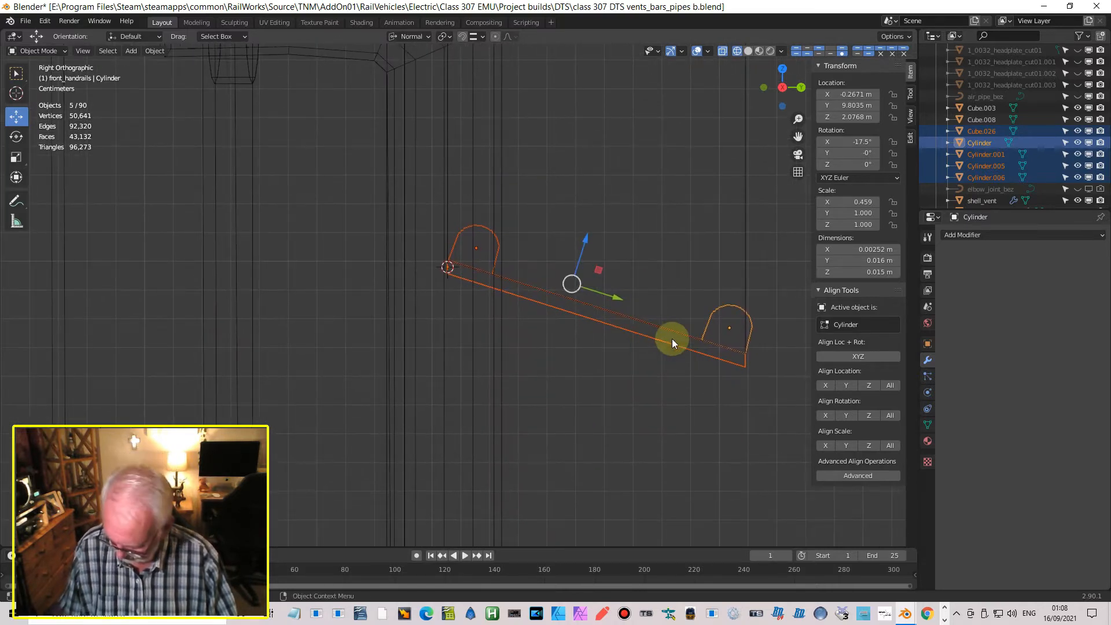
key("r")
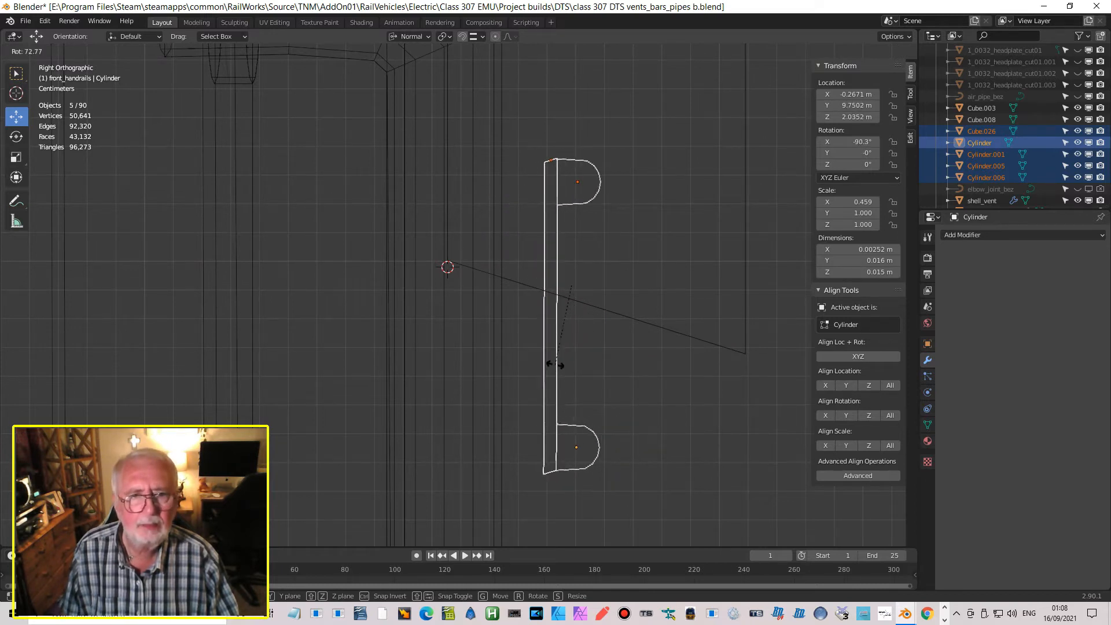
key("shift")
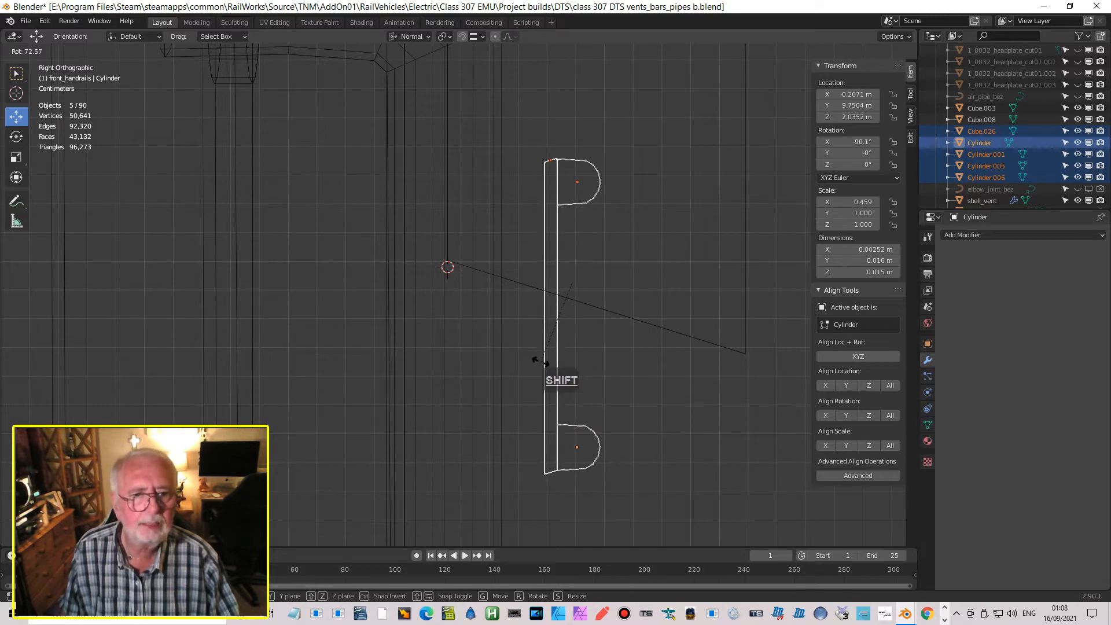
left_click(542, 363)
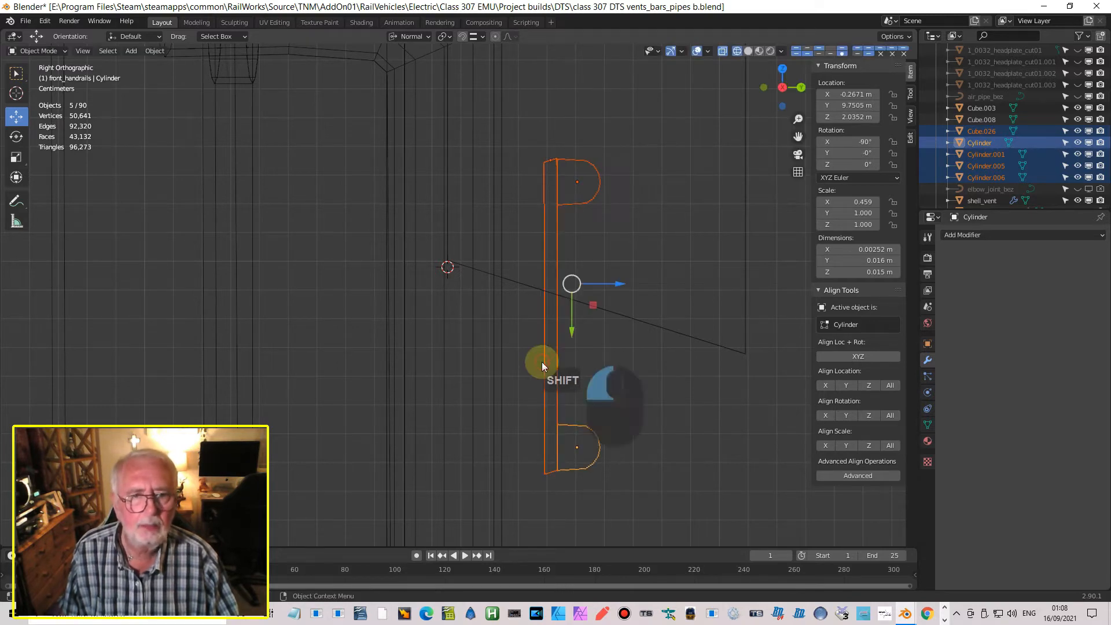
Step: Move the upright tray assembly back towards the cab end and down, placing the active hinge piece at about Y 9.717 m, Z 2.0006 m
left_click_drag(612, 286, 512, 286)
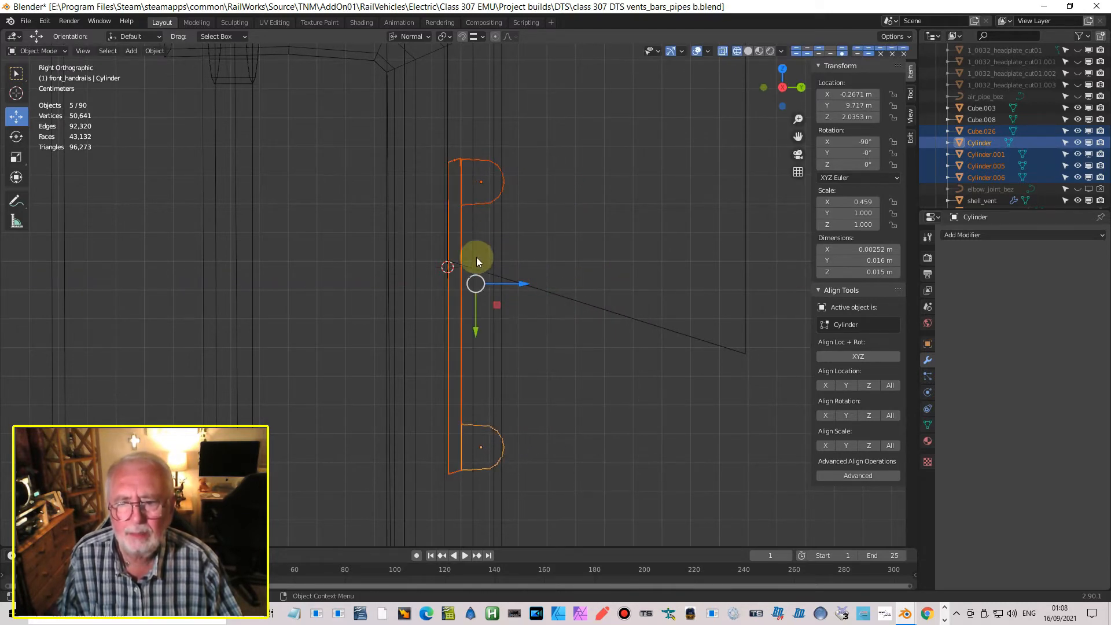
left_click_drag(480, 321, 467, 428)
mouse_move(464, 427)
middle_mouse_down()
mouse_move(498, 366)
mouse_move(498, 399)
mouse_move(425, 412)
middle_mouse_up()
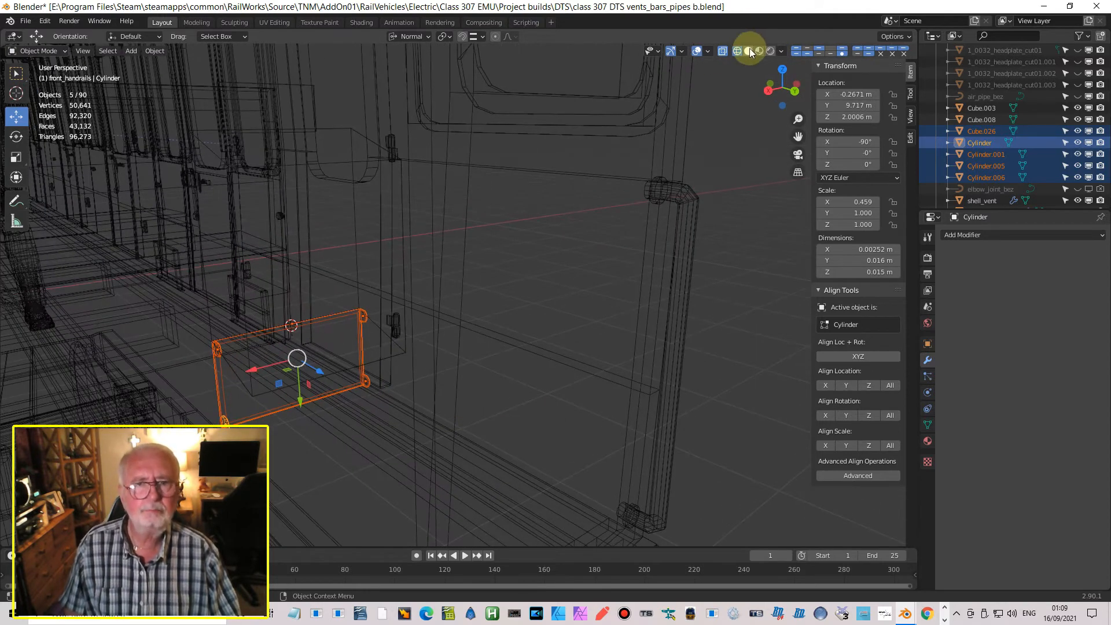
Step: Switch the viewport to solid shading and examine how the upright tray and hinge pieces sit against the cab end
left_click(747, 51)
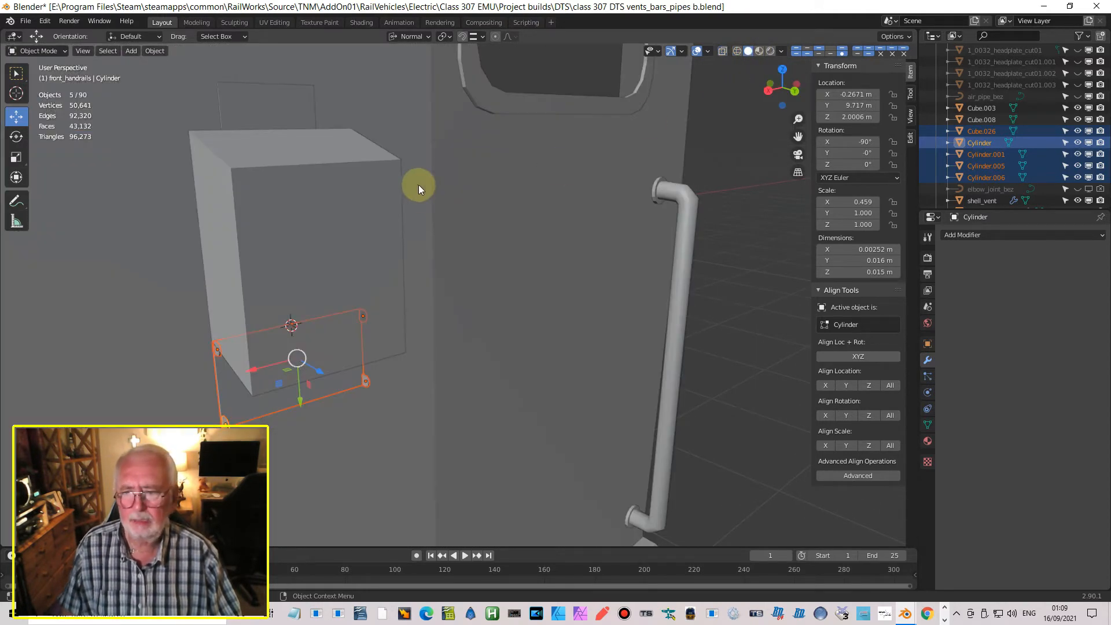
middle_click_drag(418, 185, 385, 155)
scroll(389, 203, "down", 4)
key("Tab")
middle_click_drag(361, 272, 426, 249)
scroll(389, 310, "up", 3)
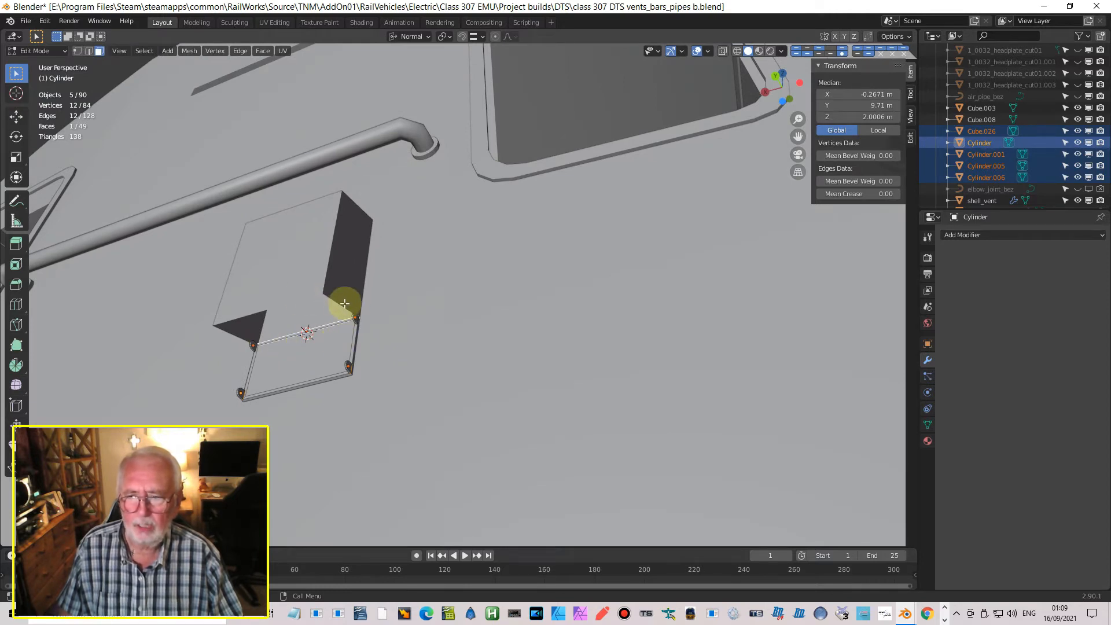
mouse_move(338, 306)
middle_mouse_down()
mouse_move(323, 362)
mouse_move(310, 318)
mouse_move(426, 293)
mouse_move(500, 301)
mouse_move(380, 278)
mouse_move(474, 331)
mouse_move(338, 301)
middle_mouse_up()
key("Tab")
Step: Select the plain box above the tray on the cab end and add a Bevel modifier to it
left_click(346, 279)
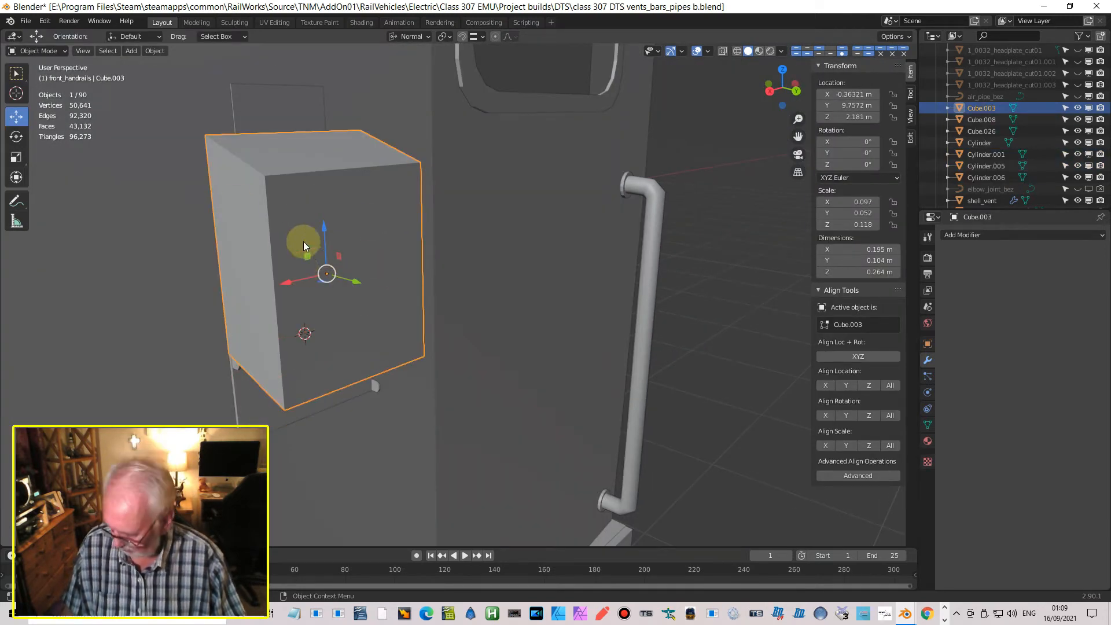
middle_click_drag(262, 374, 423, 321, "shift")
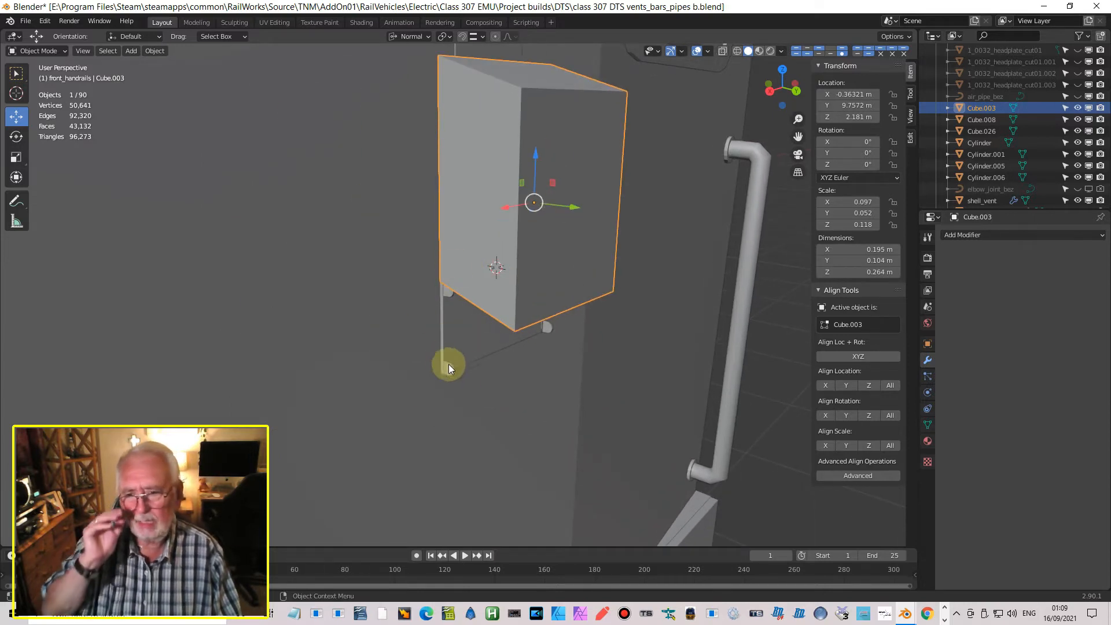
scroll(445, 356, "up", 3)
middle_click_drag(430, 339, 411, 281)
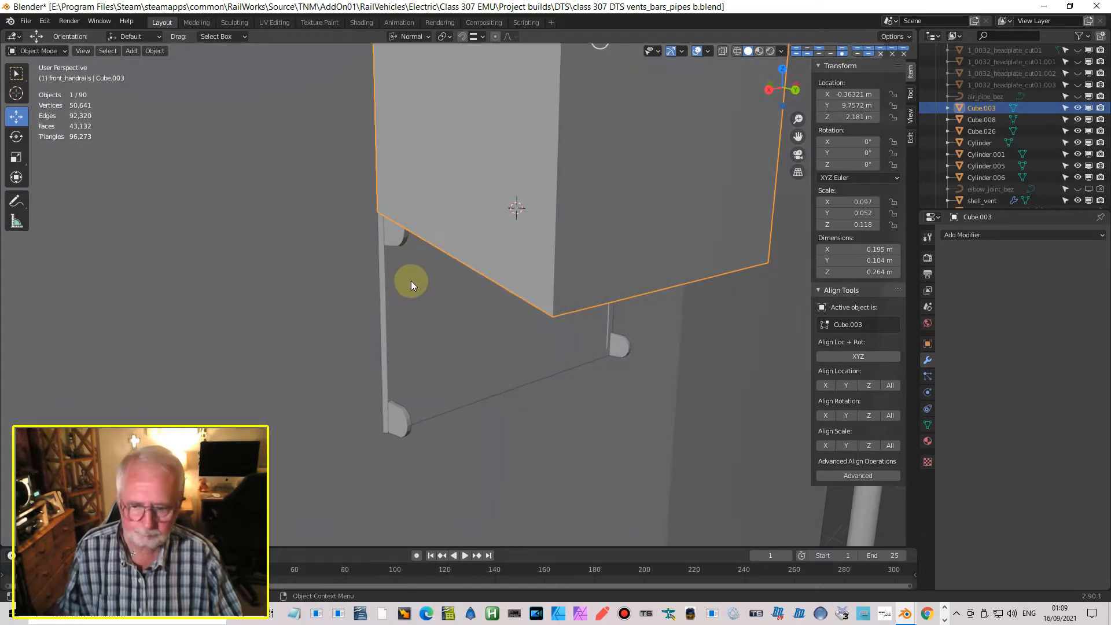
scroll(411, 280, "down", 8)
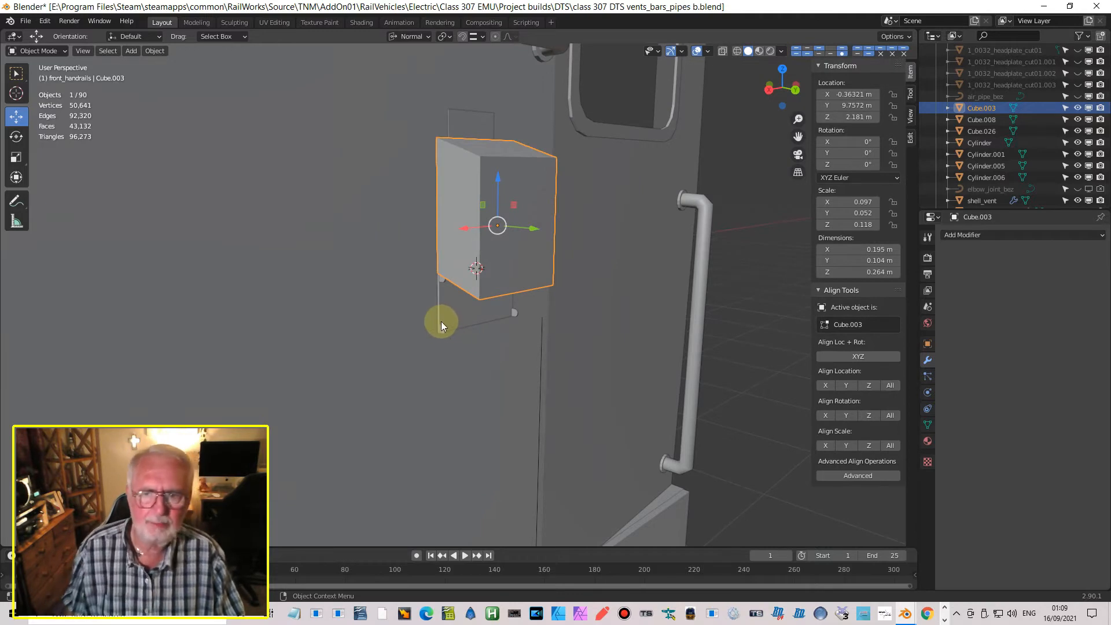
left_click(463, 206)
left_click(467, 200)
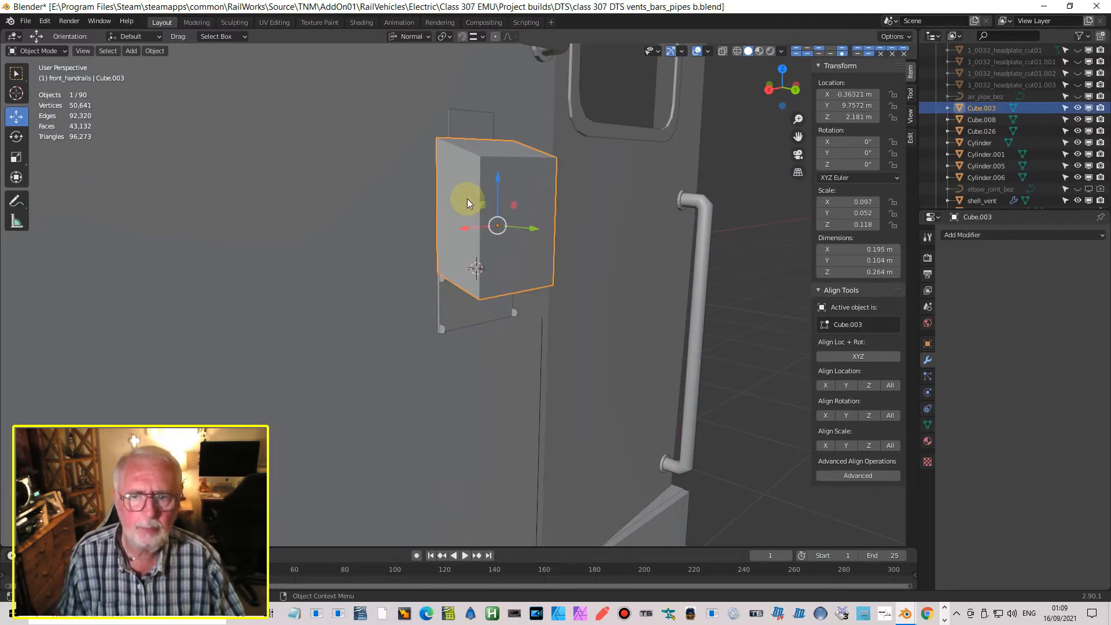
left_click(956, 236)
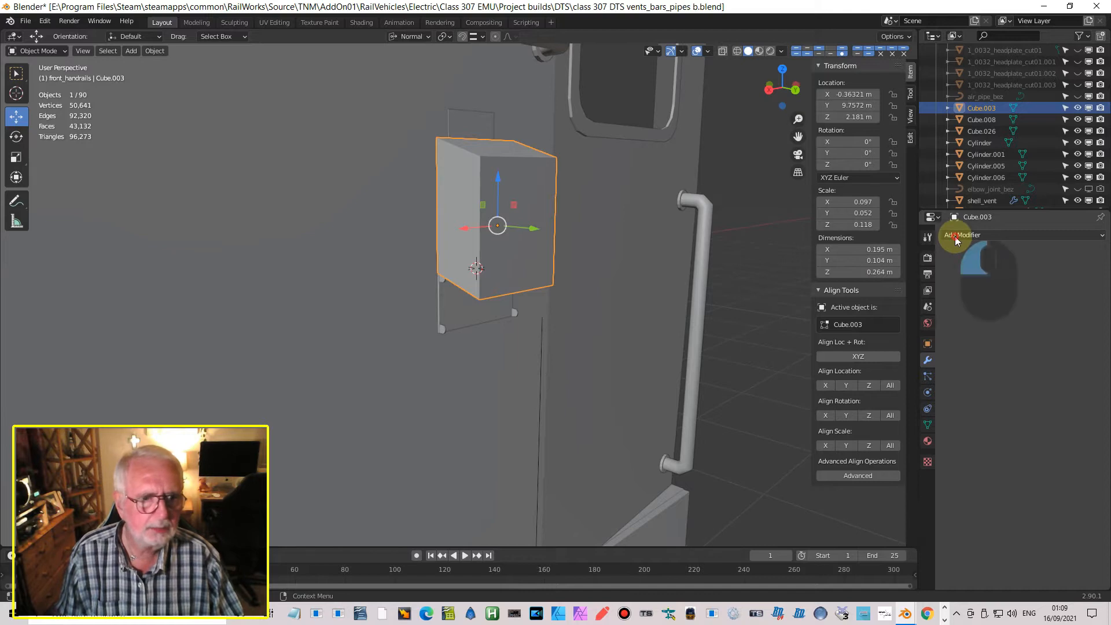
left_click(897, 274)
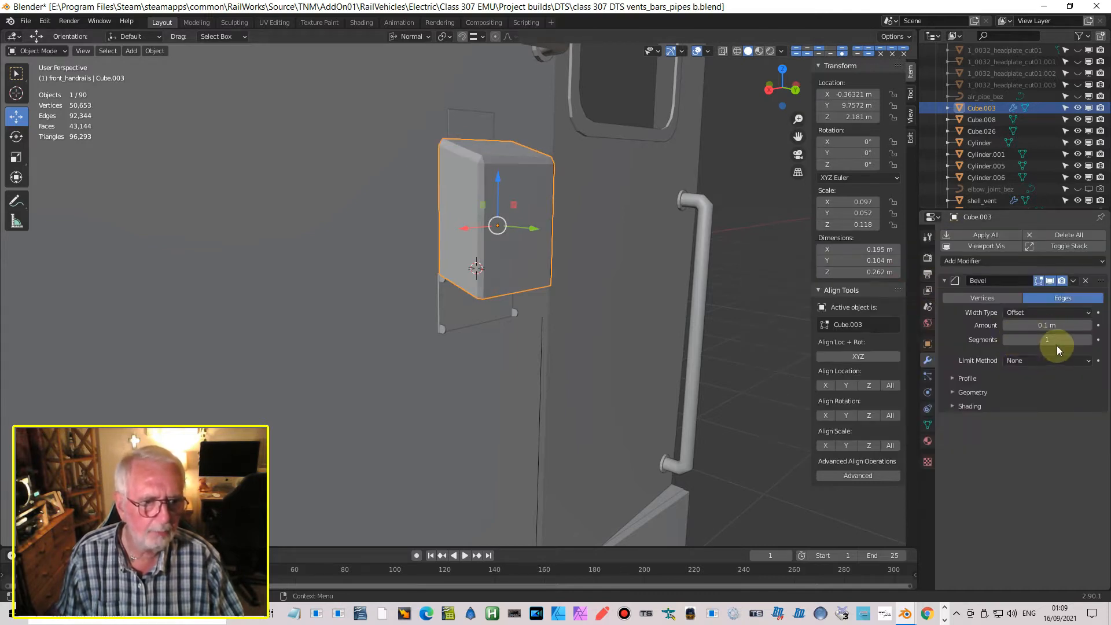
Step: Set the box's bevel amount to 0.01 m with 2 segments
left_click(1016, 326)
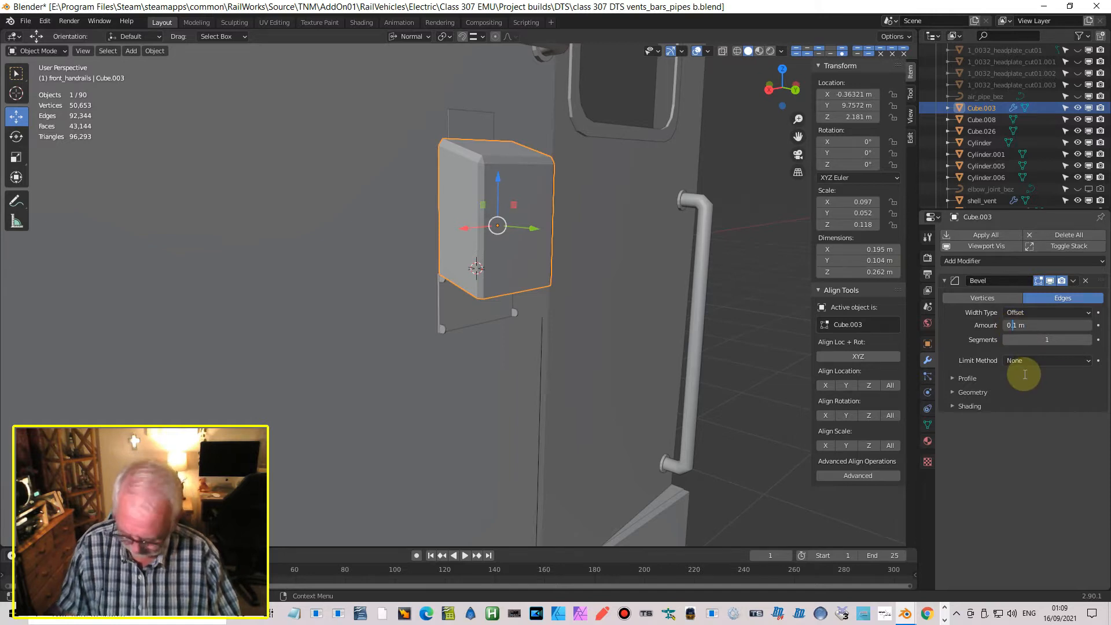
type("0")
key("Return")
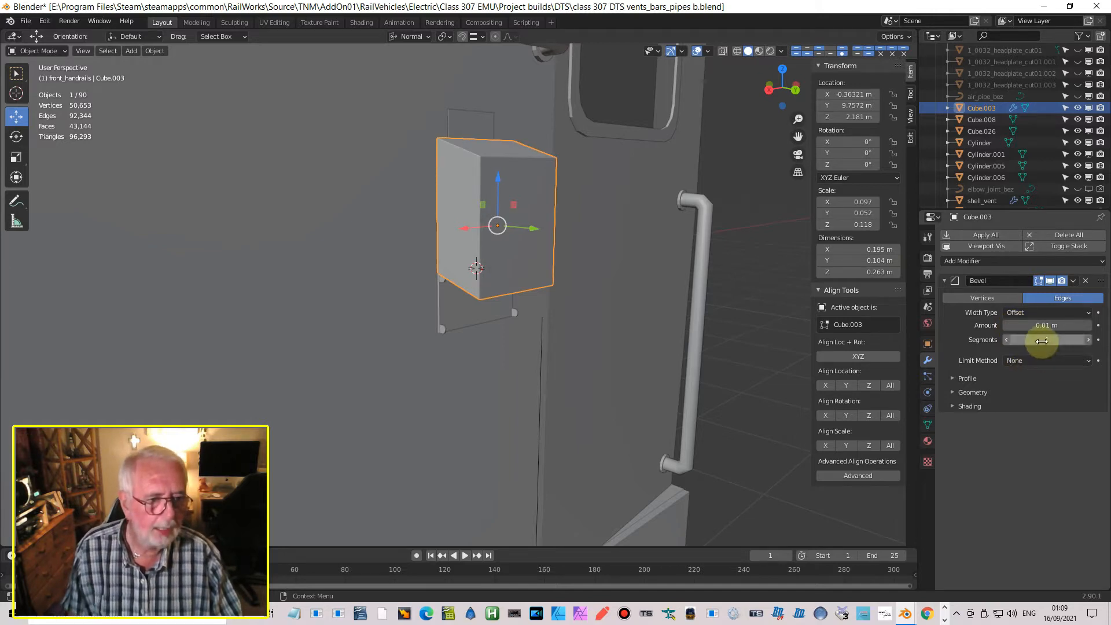
left_click(1088, 340)
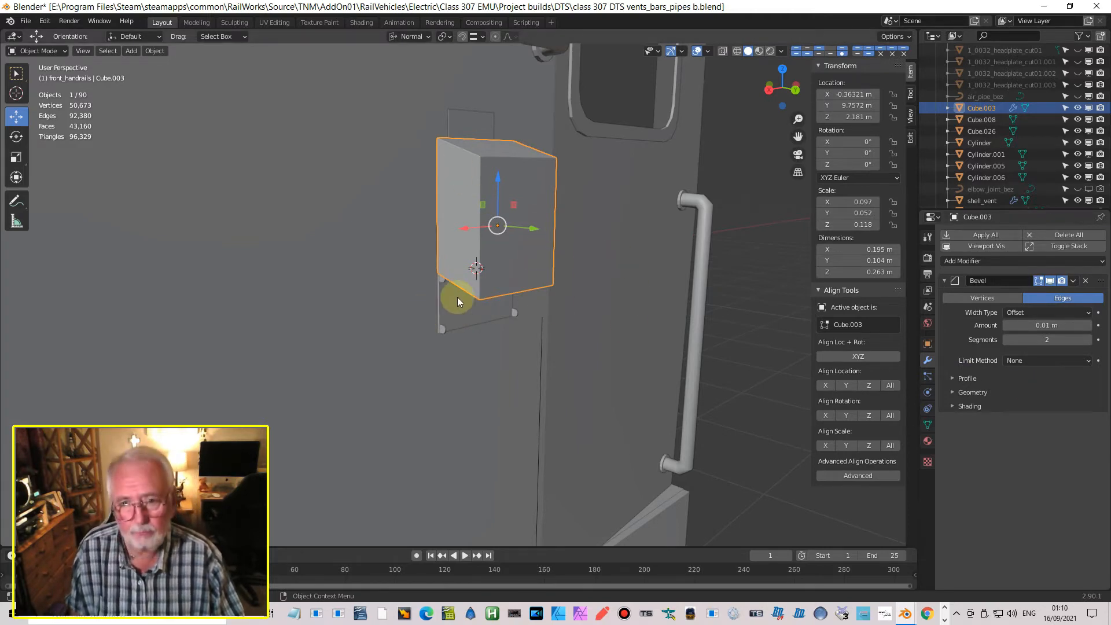
Step: Apply the box's rotation and scale, and shade it smooth
key("ctrl+a")
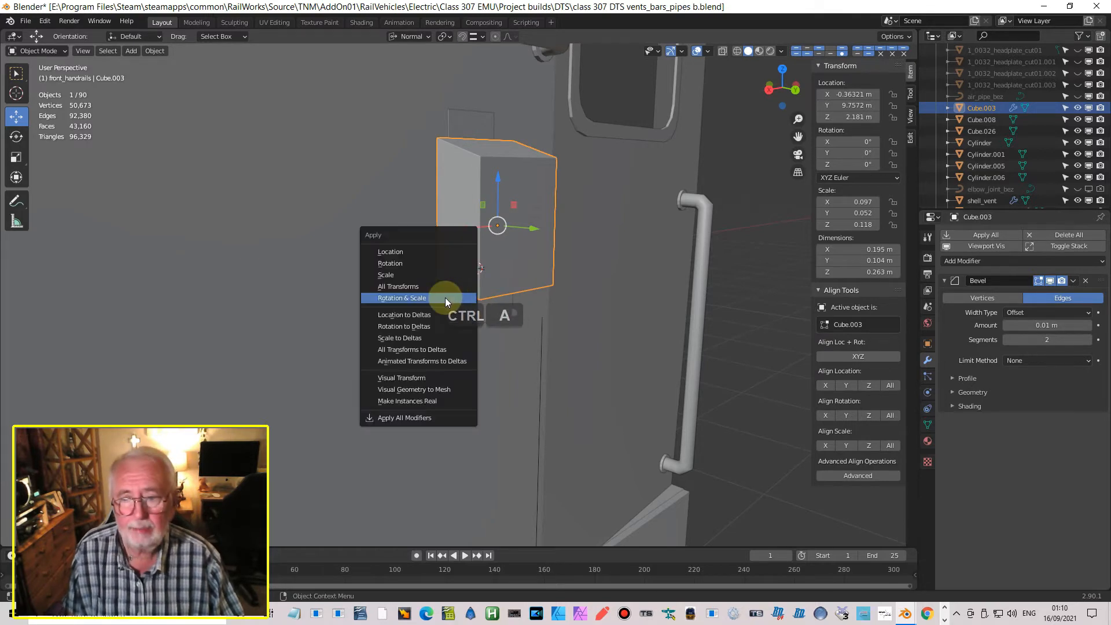
left_click(447, 297)
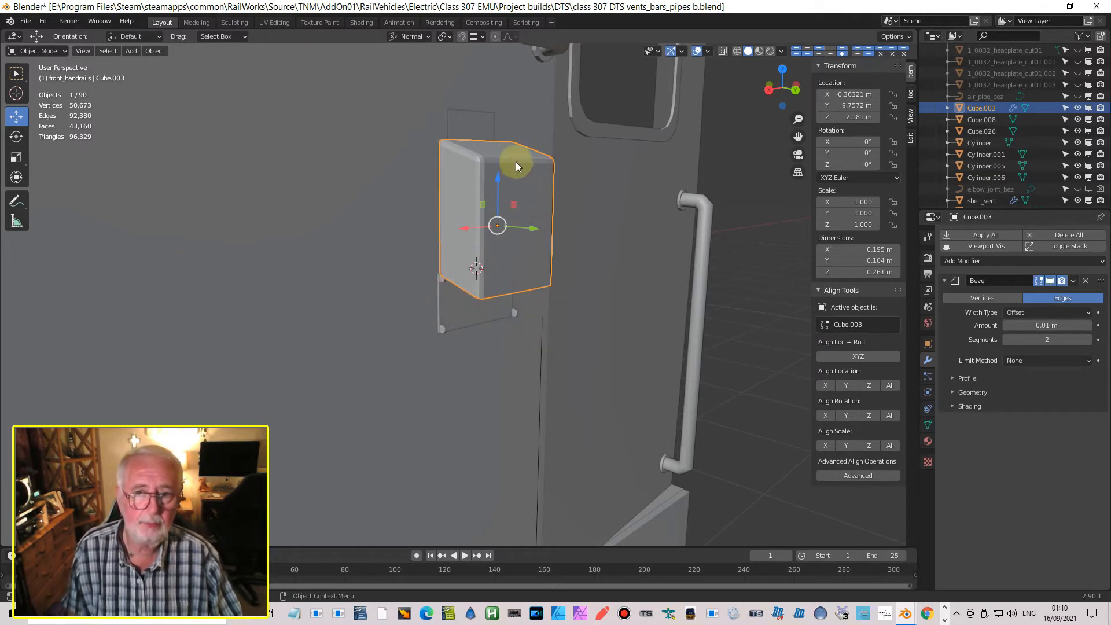
scroll(457, 187, "up", 3)
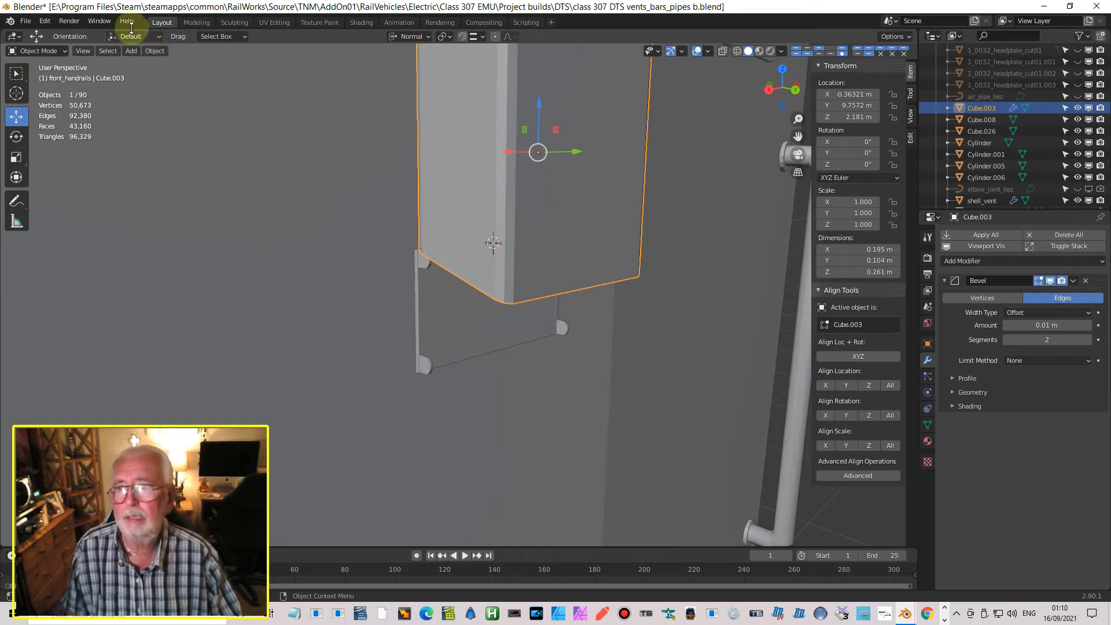
left_click(154, 51)
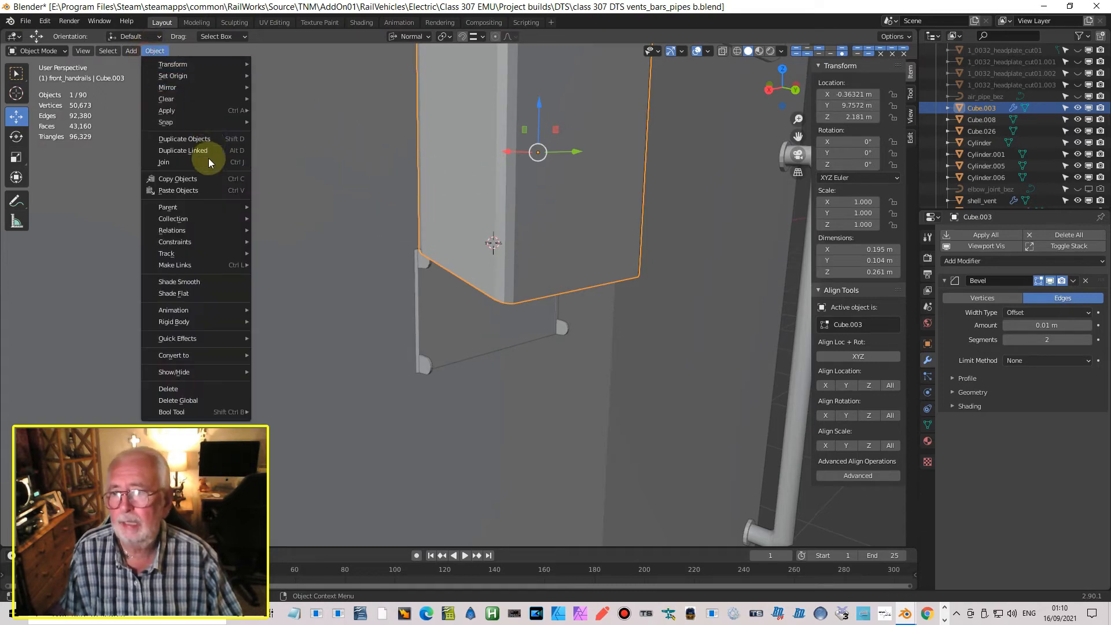
left_click(187, 281)
middle_click_drag(594, 245, 529, 330, "shift")
scroll(502, 303, "down", 3)
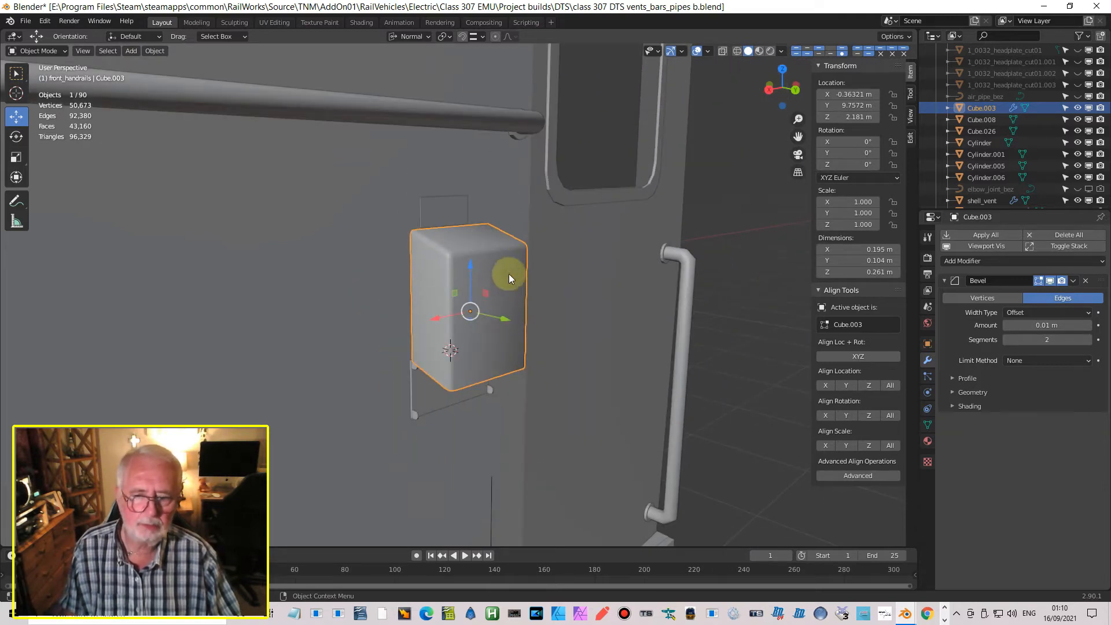
scroll(463, 292, "up", 3)
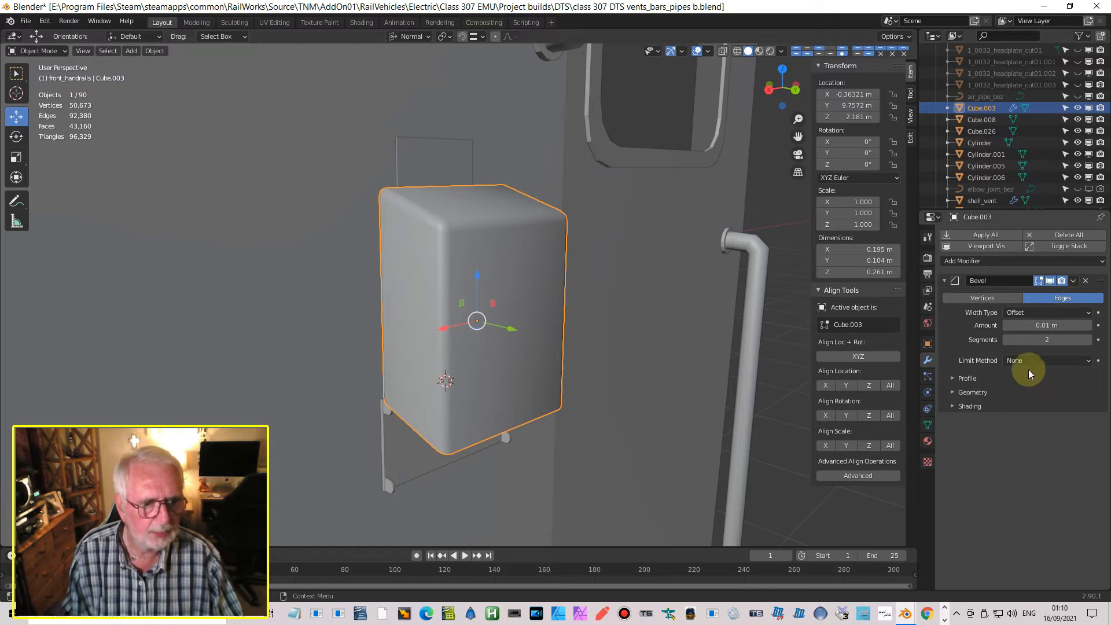
Step: In Edit Mode, select the box's two outer vertical edges, its outer top edge and its two top side edges
key("Tab")
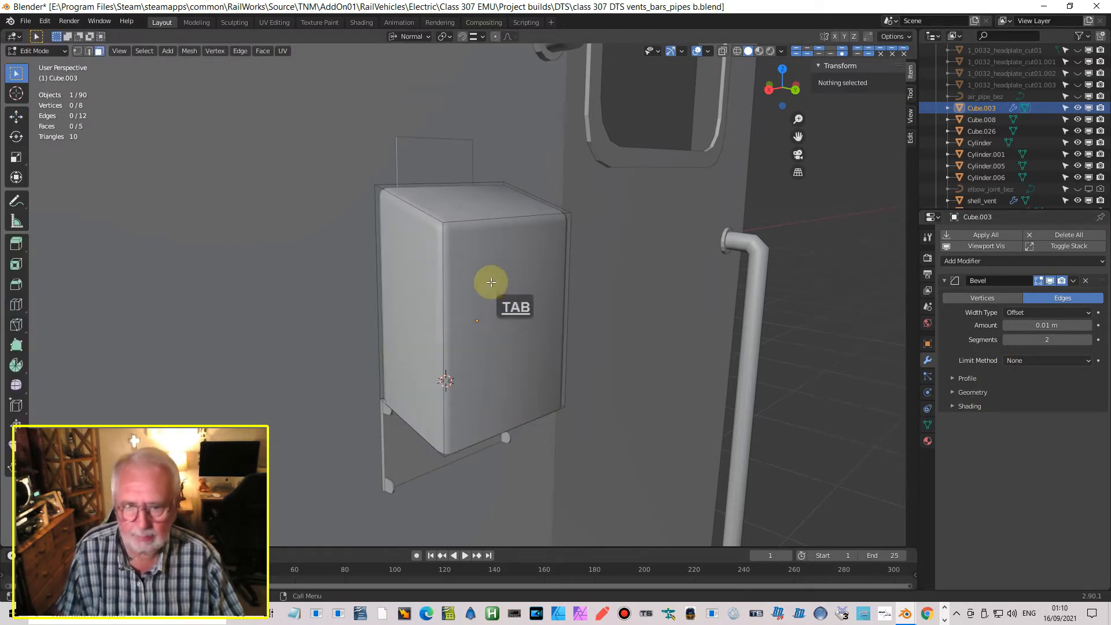
scroll(421, 190, "up", 3)
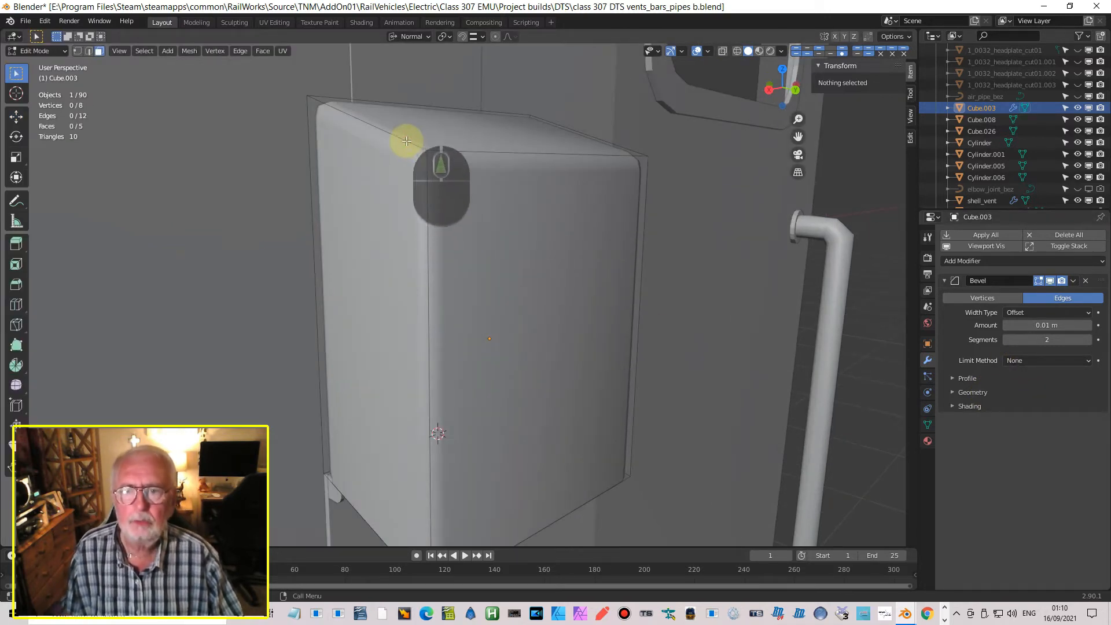
left_click(88, 52)
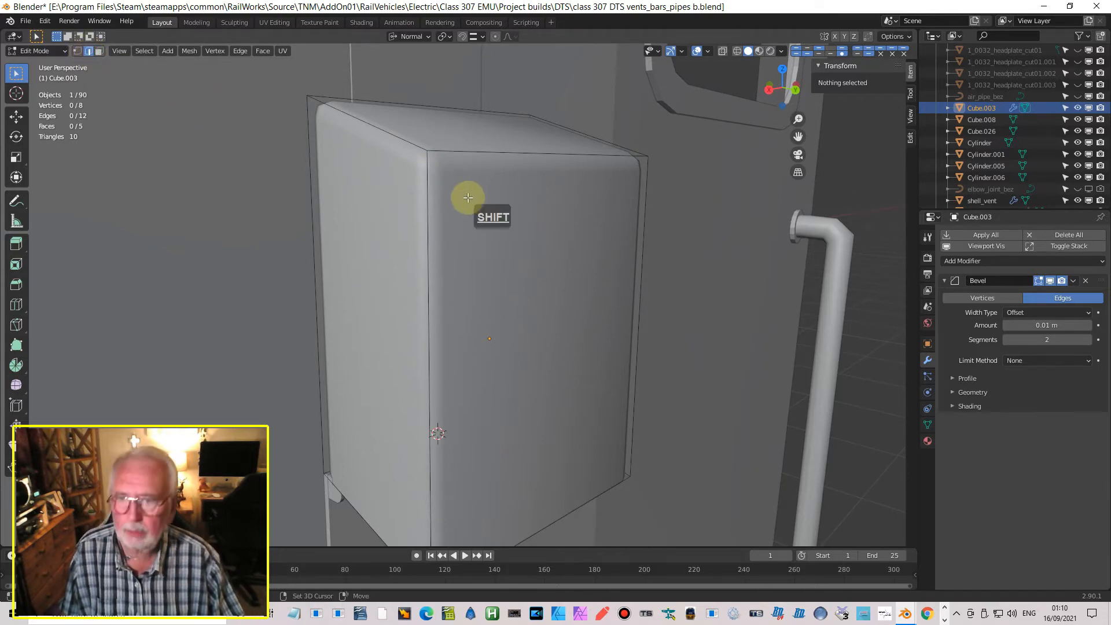
left_click(411, 146, "shift")
left_click(429, 186, "shift")
left_click(493, 154, "shift")
left_click(641, 232, "shift")
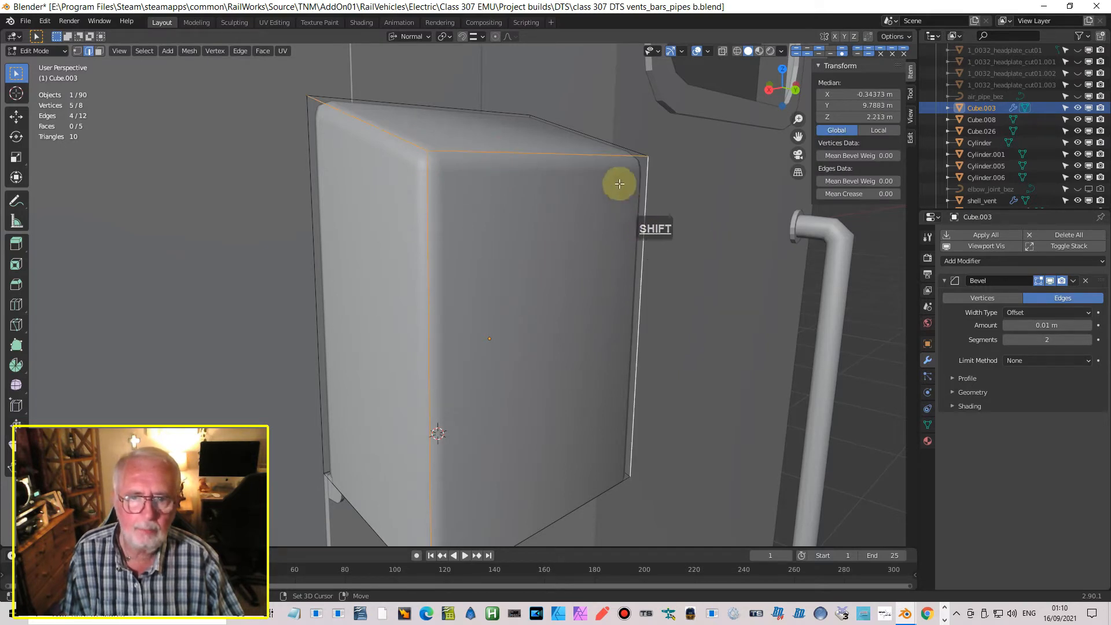
left_click(594, 139, "shift")
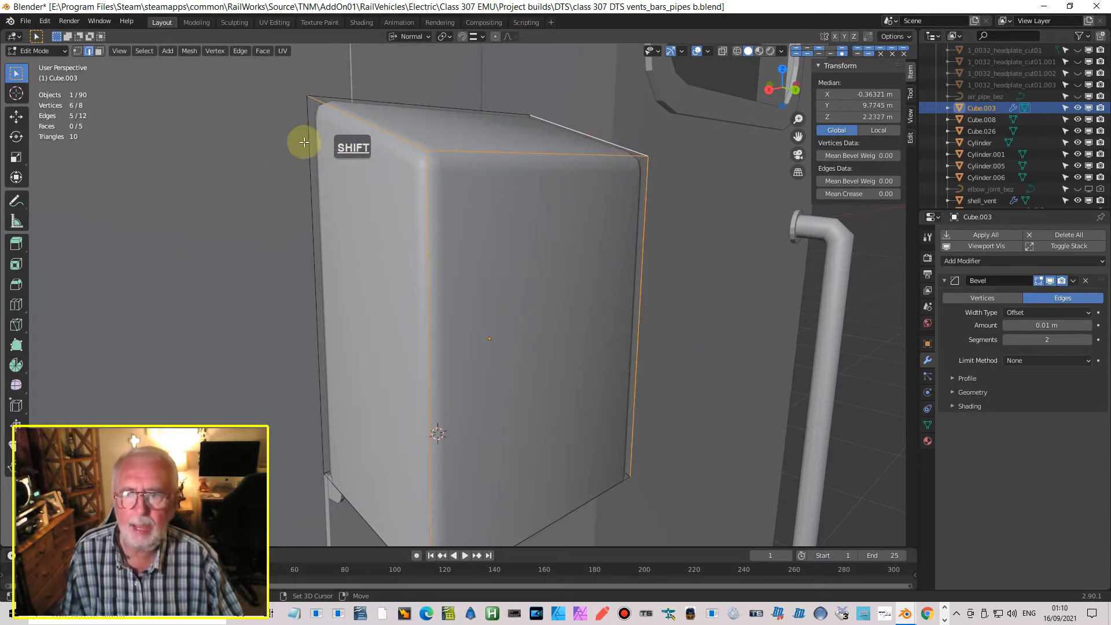
scroll(409, 293, "down", 3)
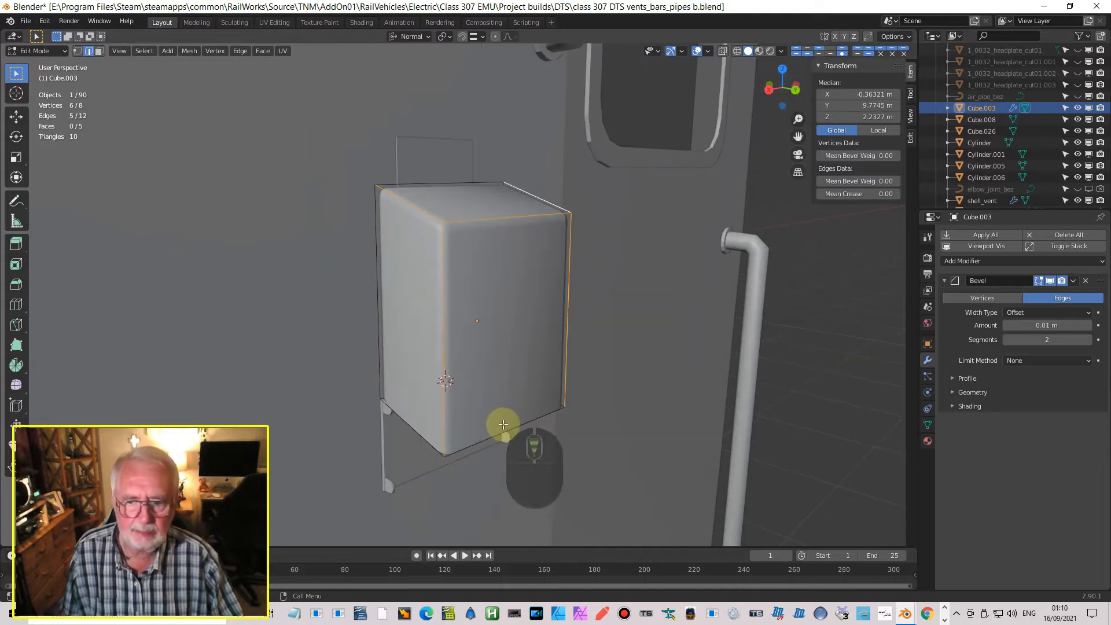
middle_click_drag(482, 384, 453, 318, "shift")
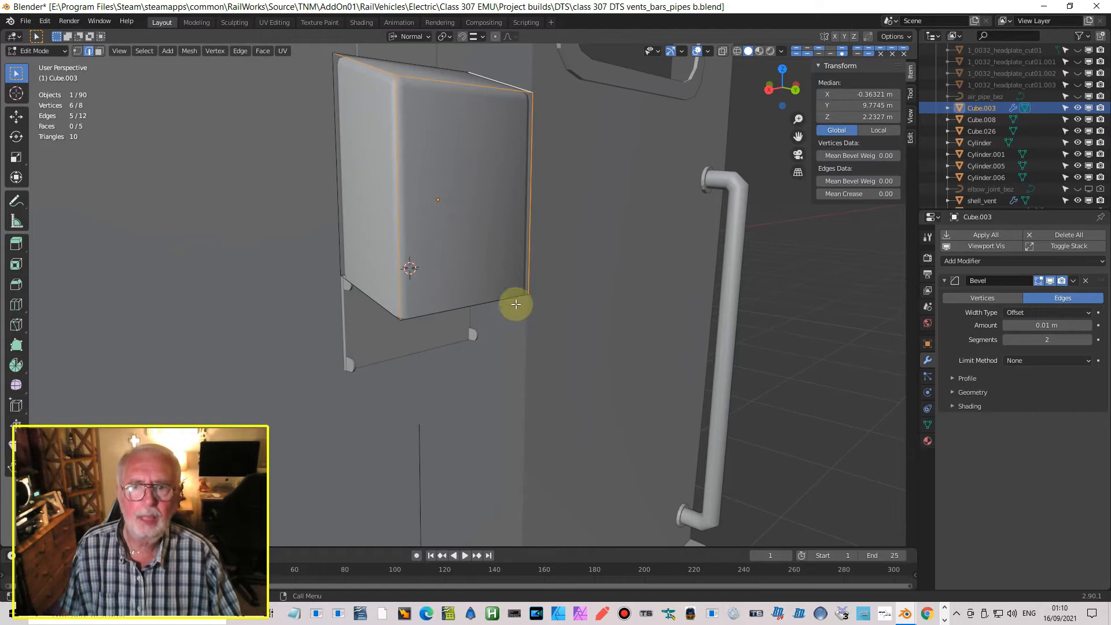
Step: Set the selected edges' mean bevel weight to 1.00 and, back in Object Mode, limit the Bevel modifier by Weight
left_click_drag(885, 180, 916, 211)
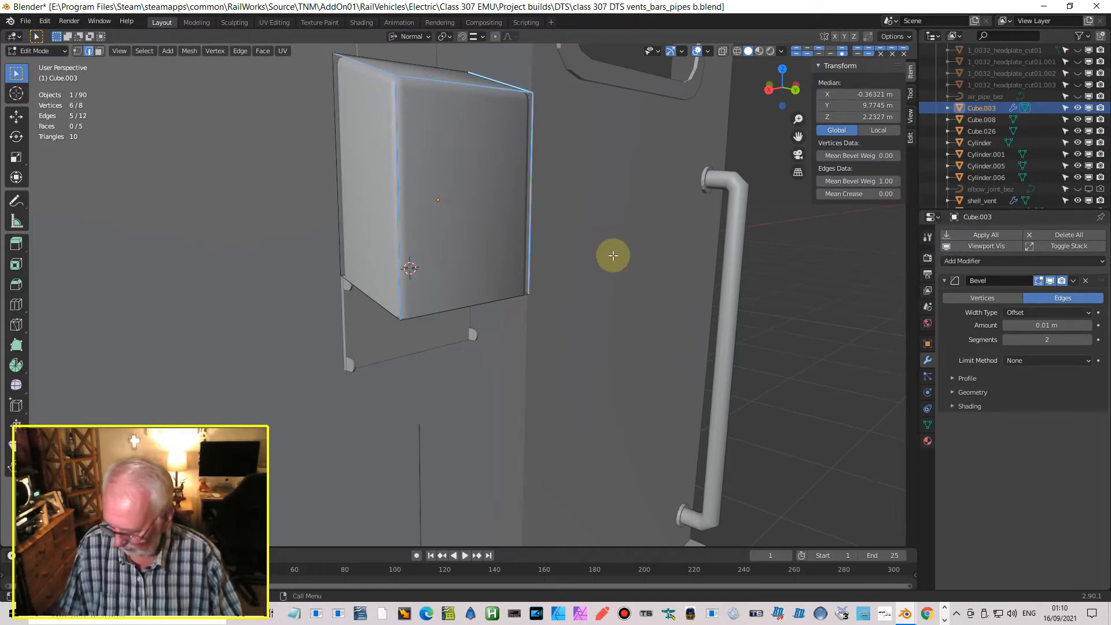
key("Tab")
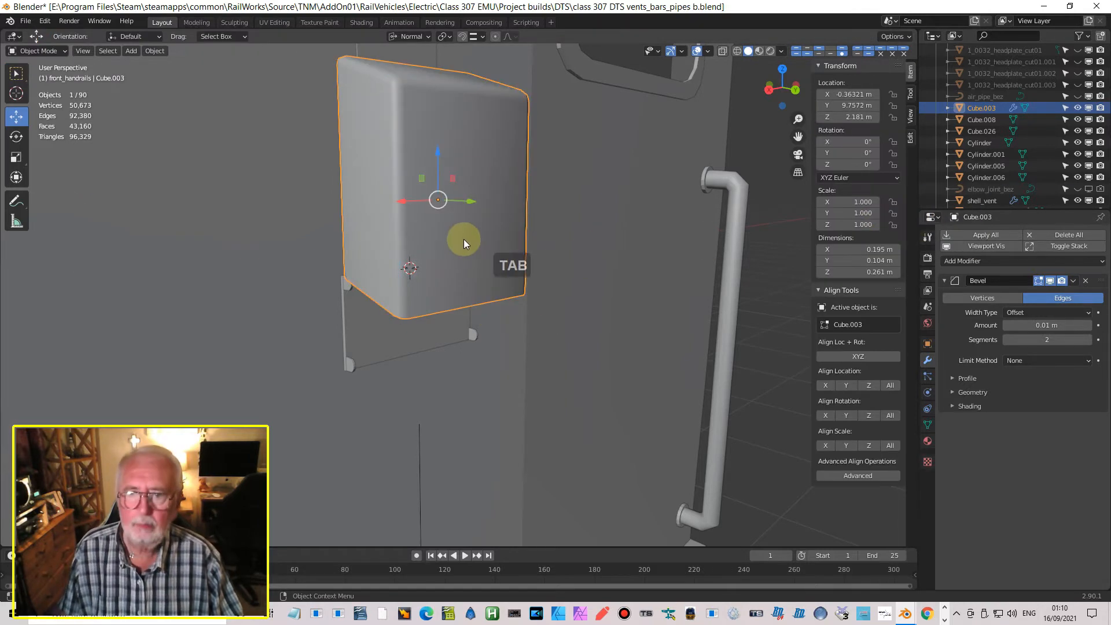
left_click(1028, 362)
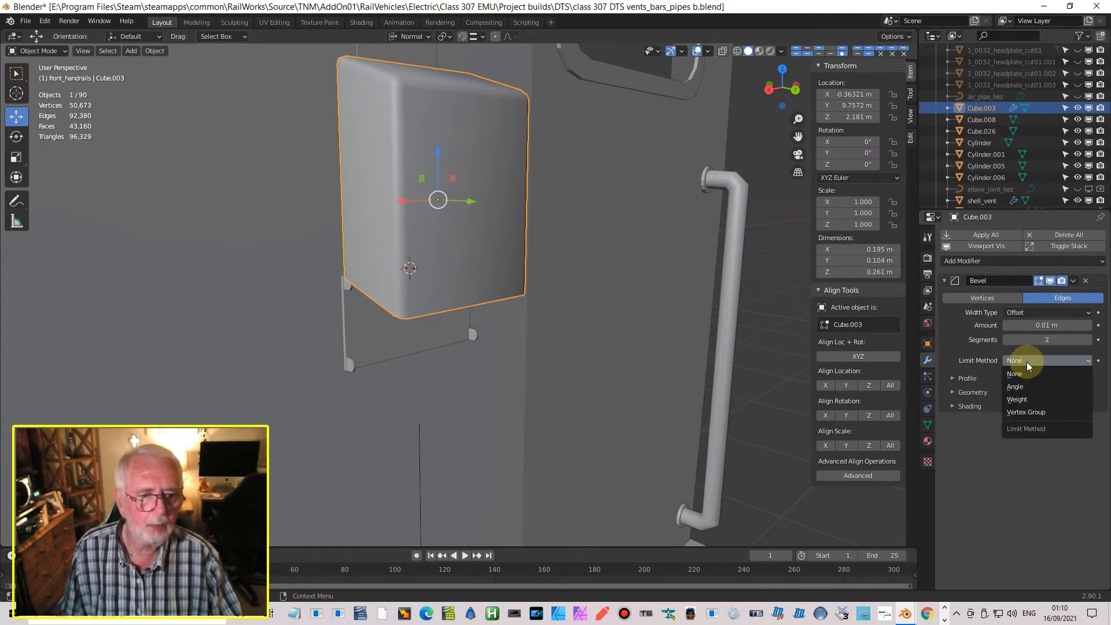
left_click(1018, 400)
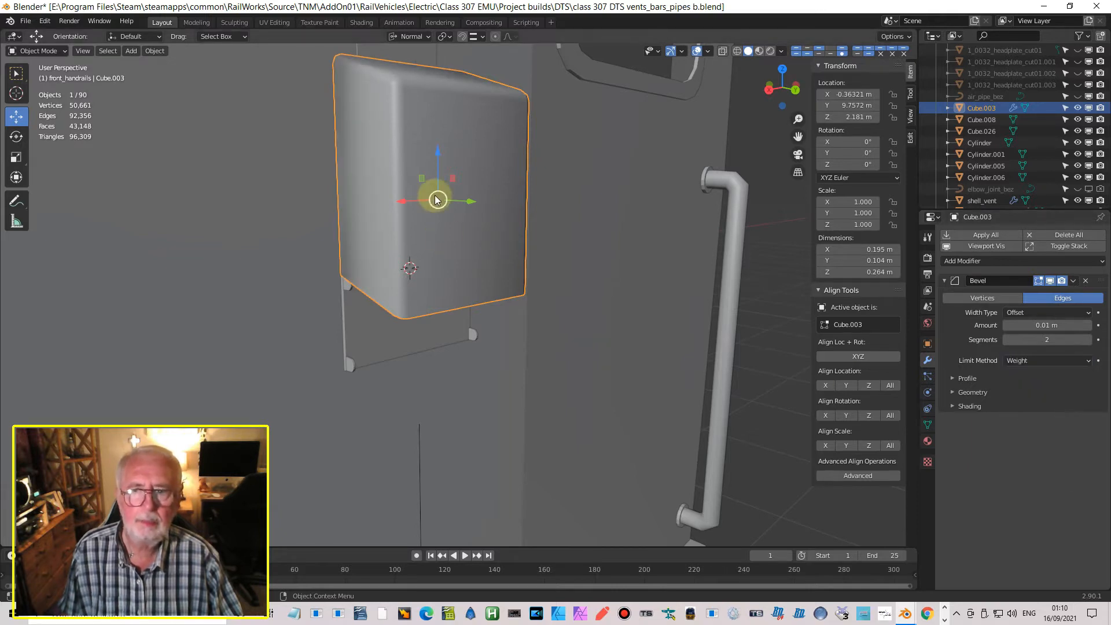
scroll(439, 205, "down", 3)
middle_click_drag(436, 205, 451, 238)
scroll(451, 220, "up", 4)
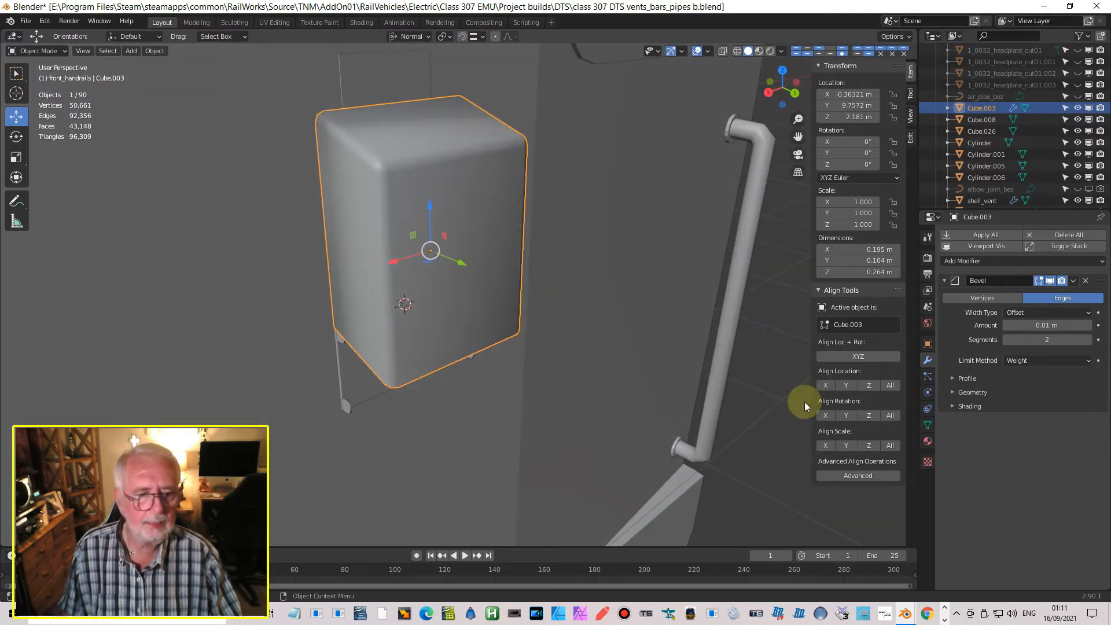
Step: Enable Auto Smooth for the bevelled box's normals and set its angle to 50°
left_click(929, 423)
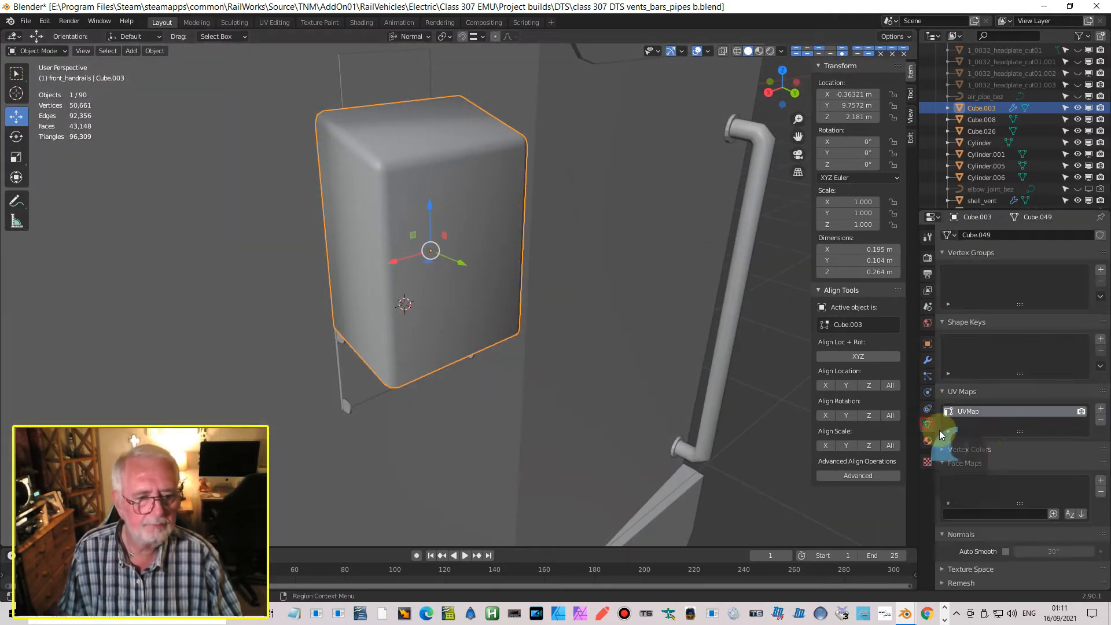
left_click(1006, 551)
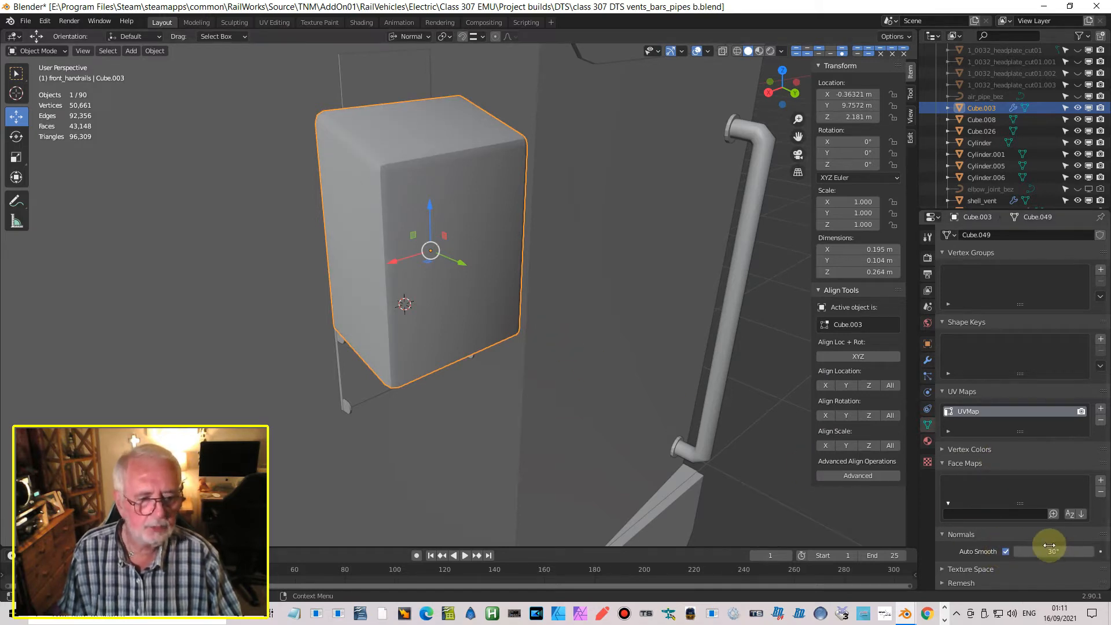
scroll(509, 261, "up", 3)
scroll(508, 259, "down", 4)
middle_click_drag(510, 270, 472, 287)
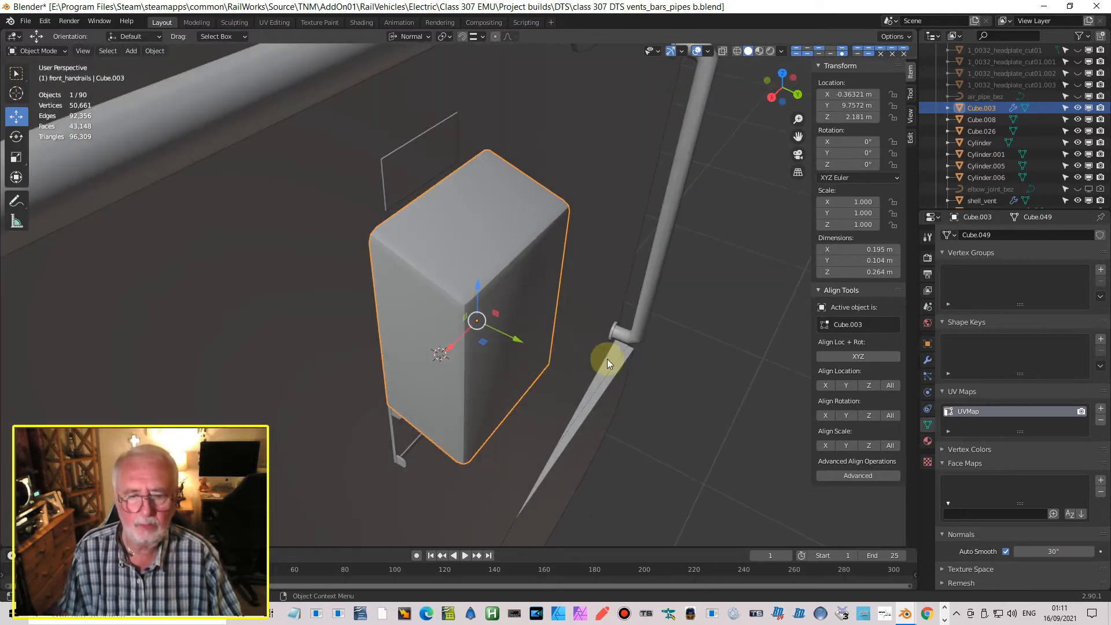
left_click(1044, 551)
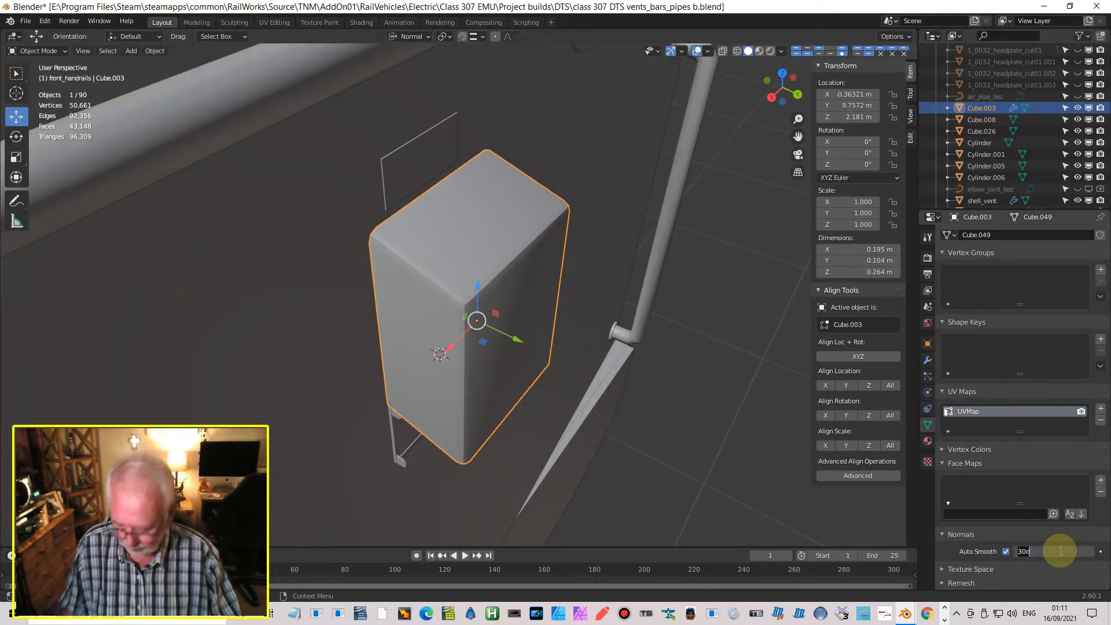
type("50")
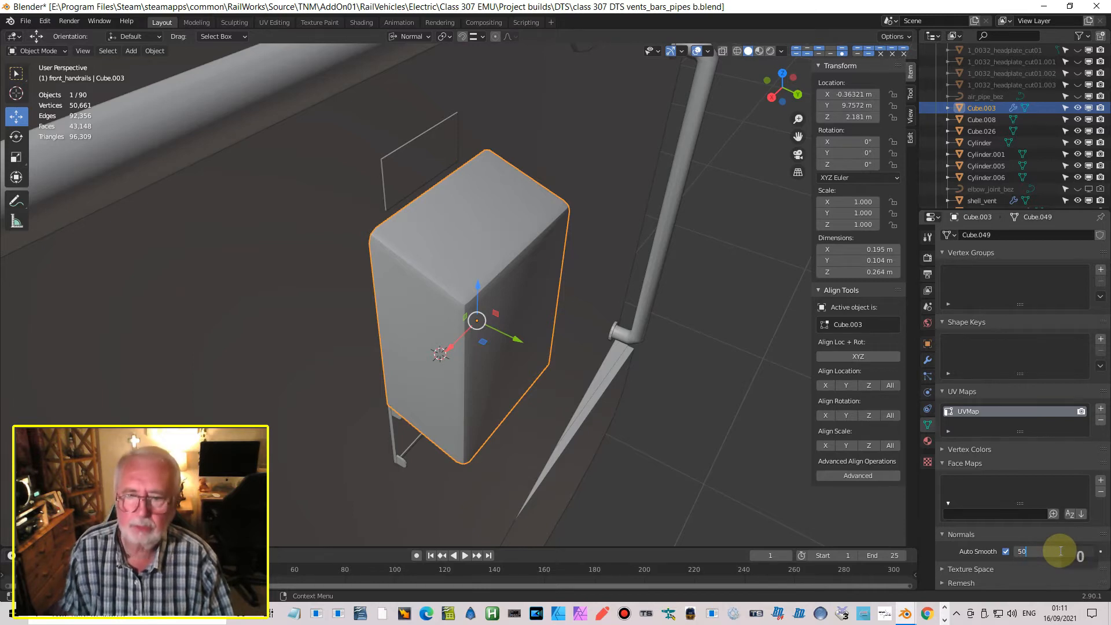
key("Return")
middle_click_drag(644, 449, 602, 365)
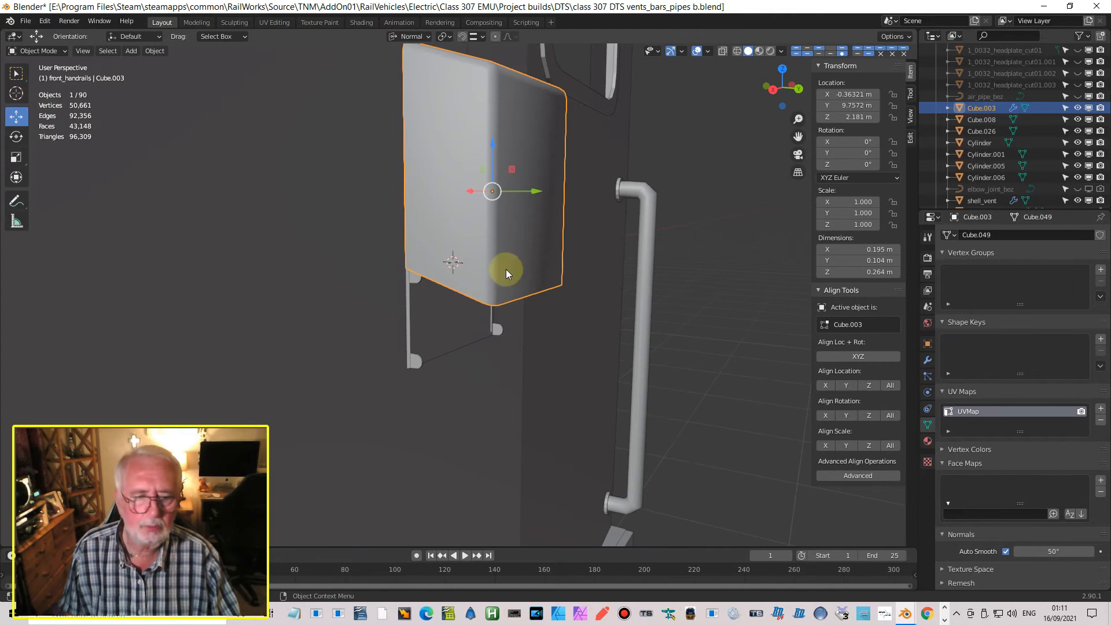
middle_click_drag(427, 255, 466, 316)
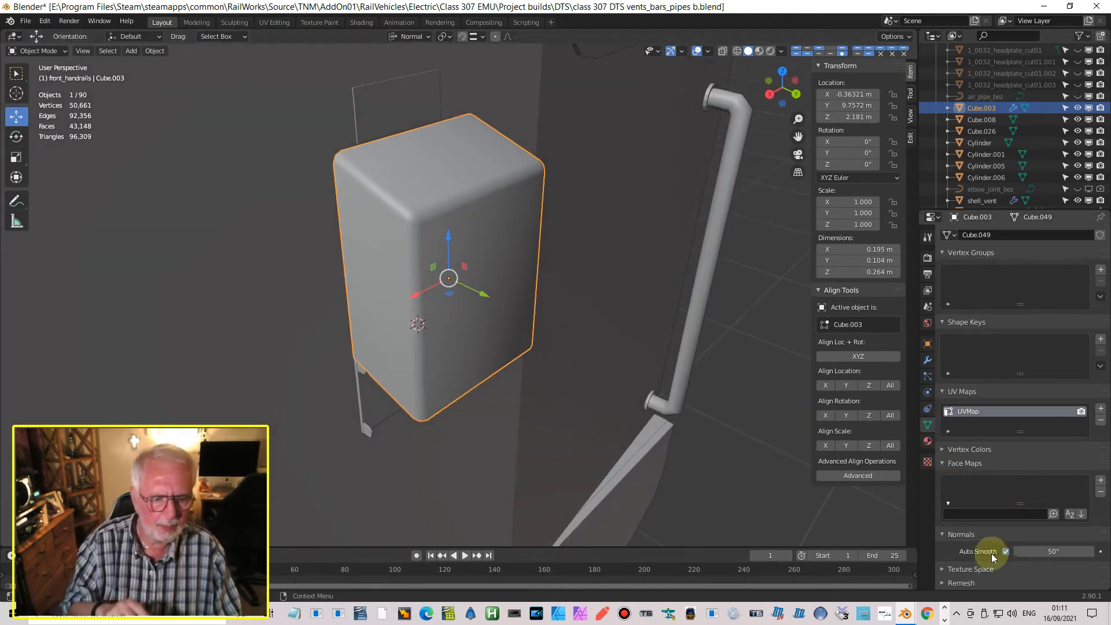
middle_click_drag(752, 437, 488, 347)
scroll(574, 357, "down", 6)
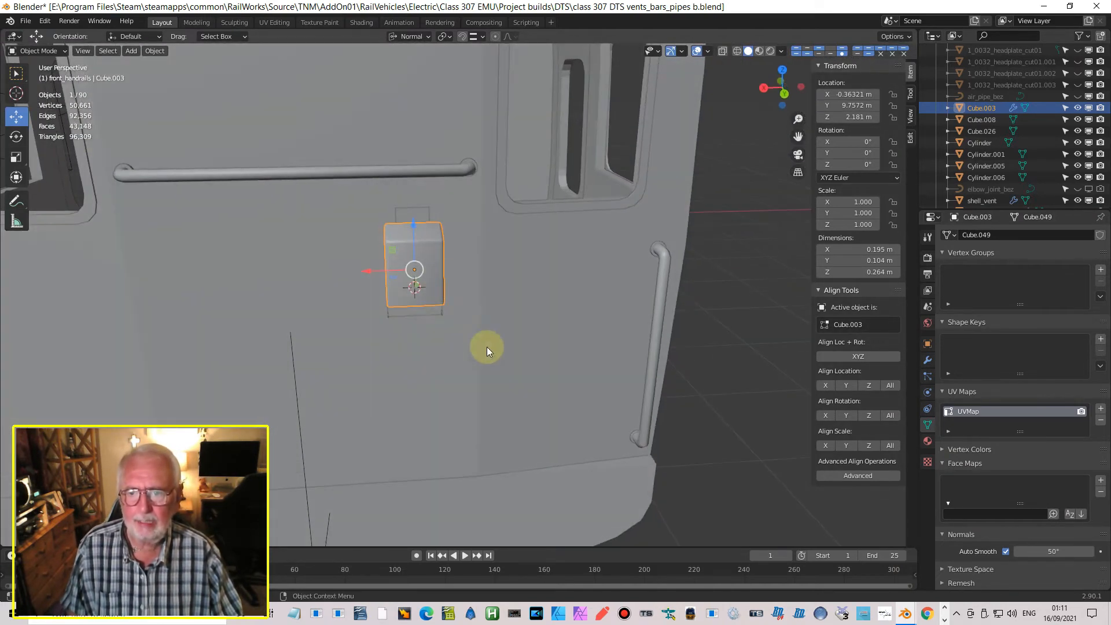
Step: Select the small thin plate above the box and examine its placement from behind and from the side
left_click(416, 213)
scroll(449, 246, "up", 3)
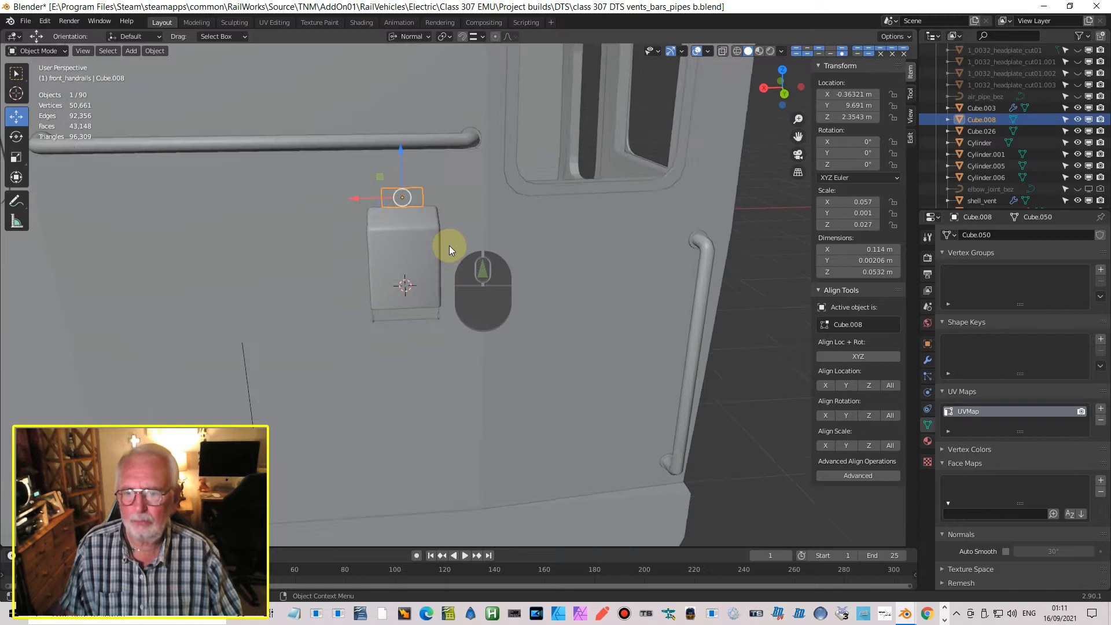
mouse_move(449, 245)
middle_mouse_down()
mouse_move(448, 259)
mouse_move(444, 248)
middle_mouse_up()
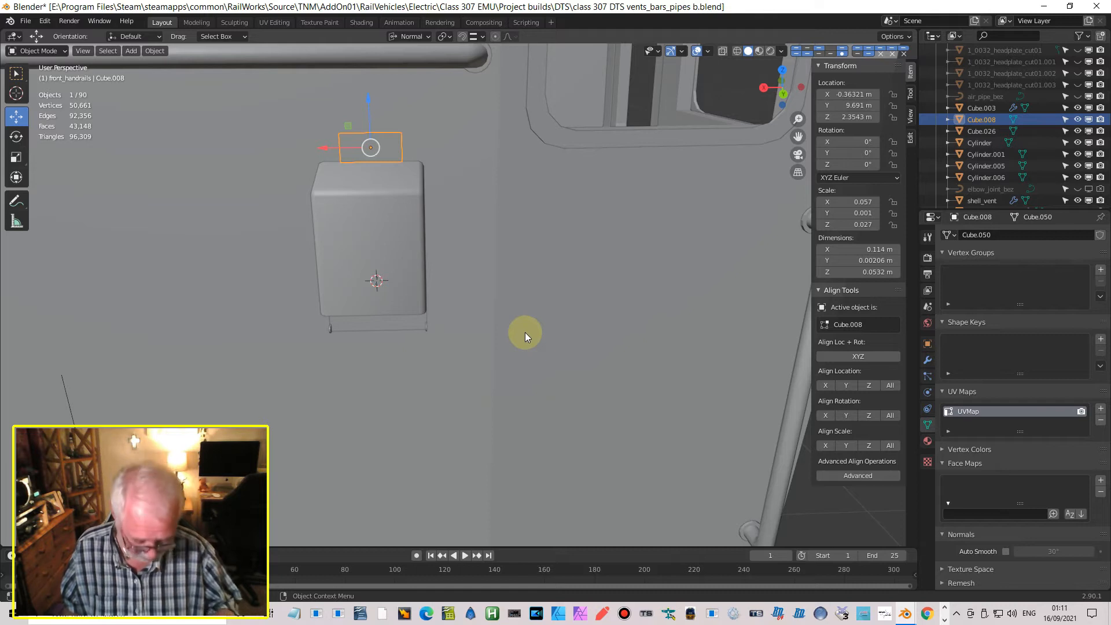
key("ctrl+KP_1")
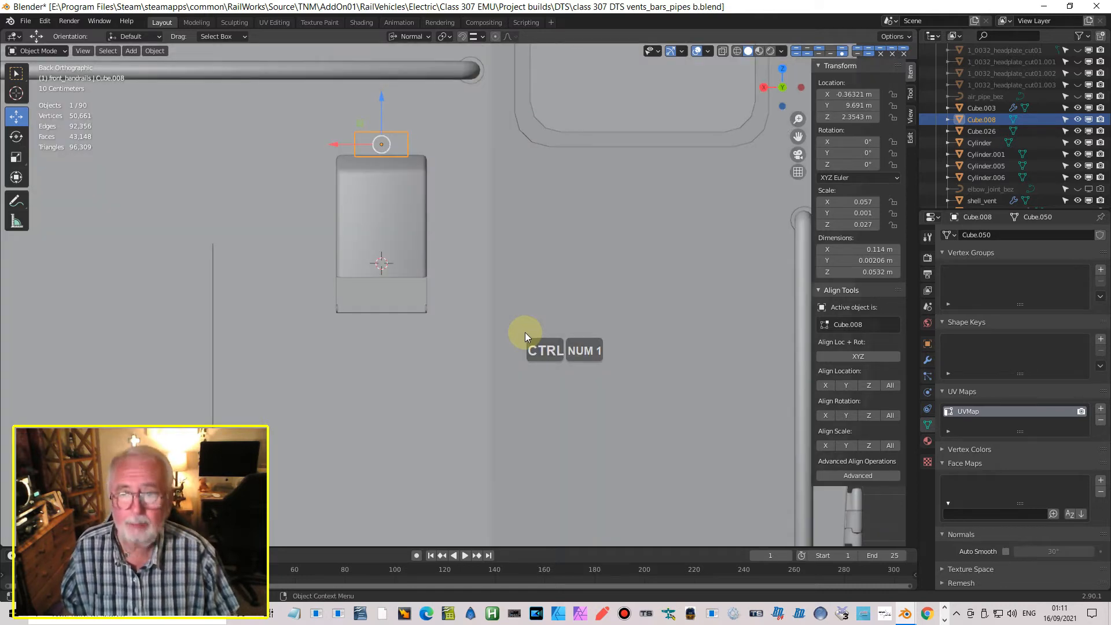
middle_click_drag(525, 332, 585, 390, "shift")
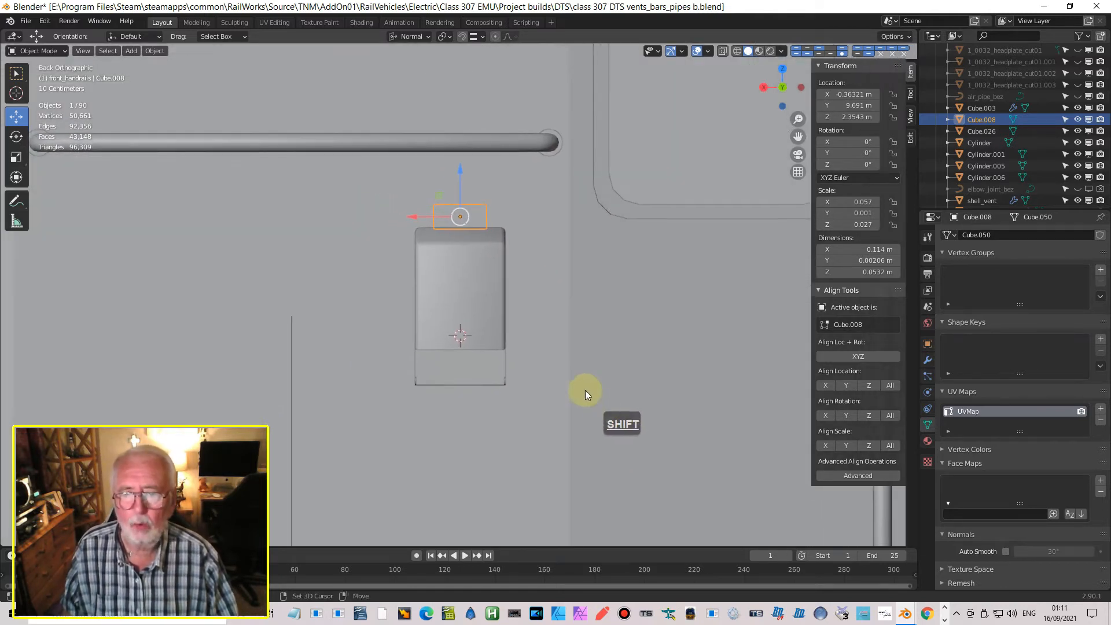
middle_click_drag(589, 341, 474, 236)
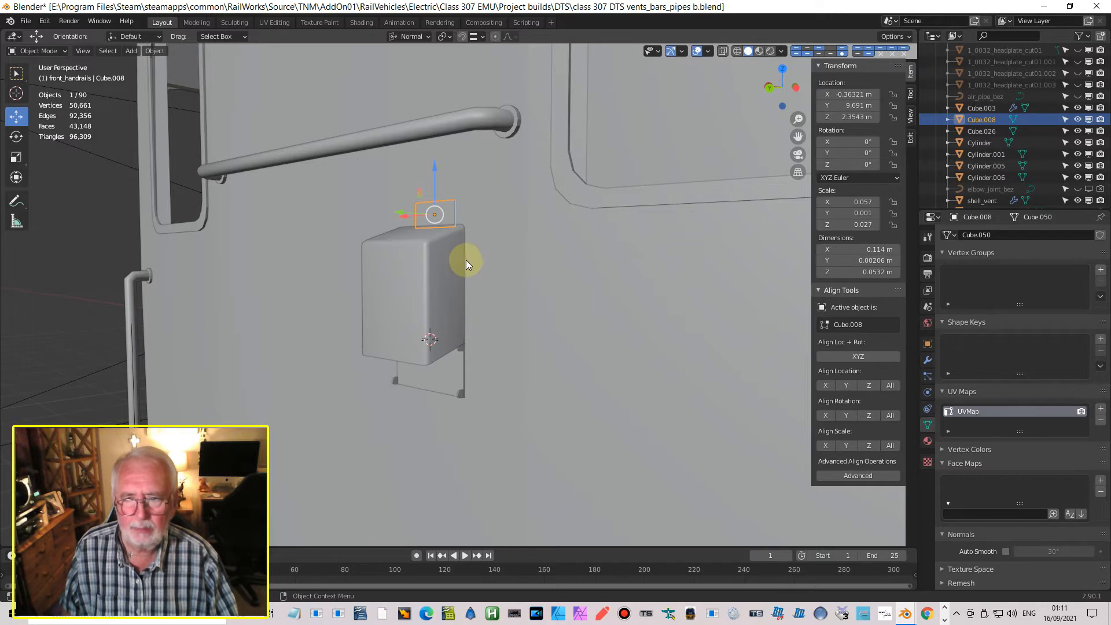
scroll(471, 246, "up", 2)
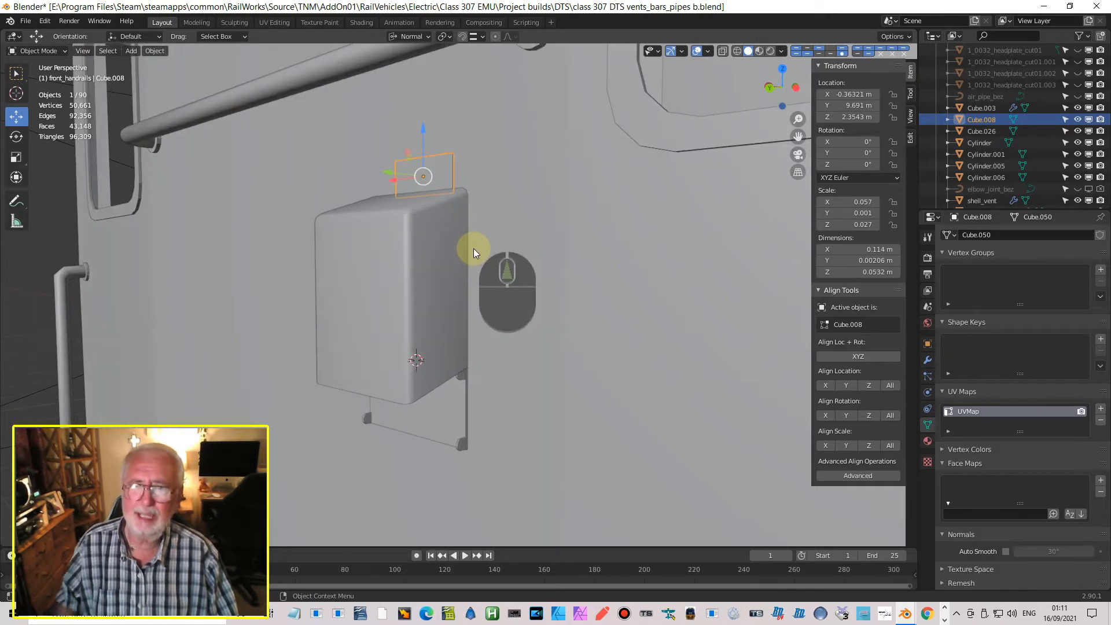
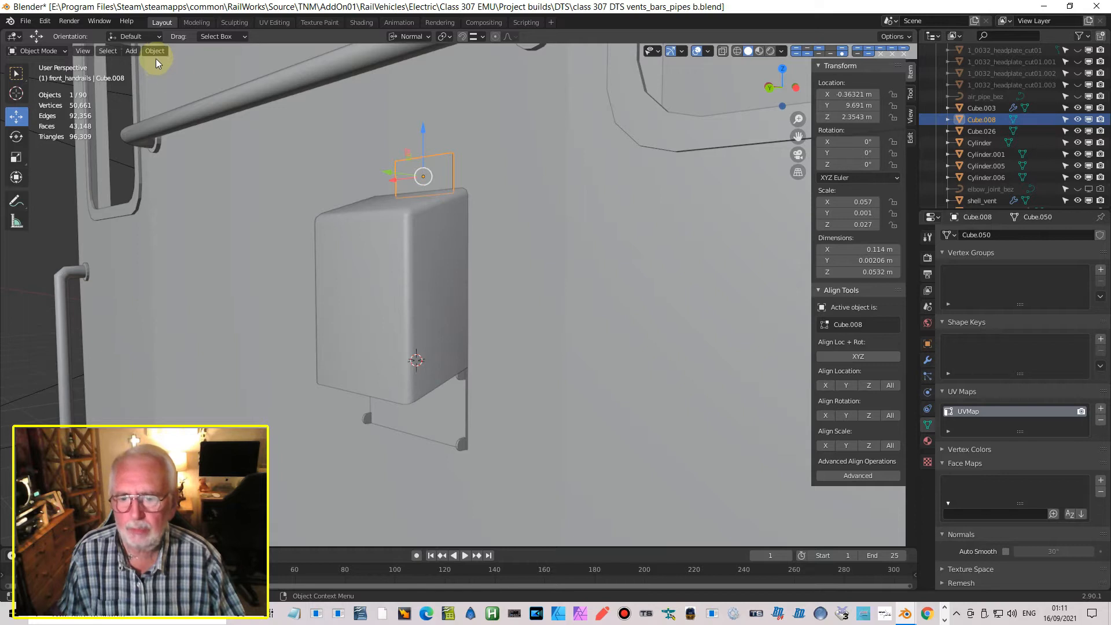
Step: Duplicate the rounded hinge piece at the box's lower rear corner and shift the copy sideways to about X -0.468 m
left_click(461, 376)
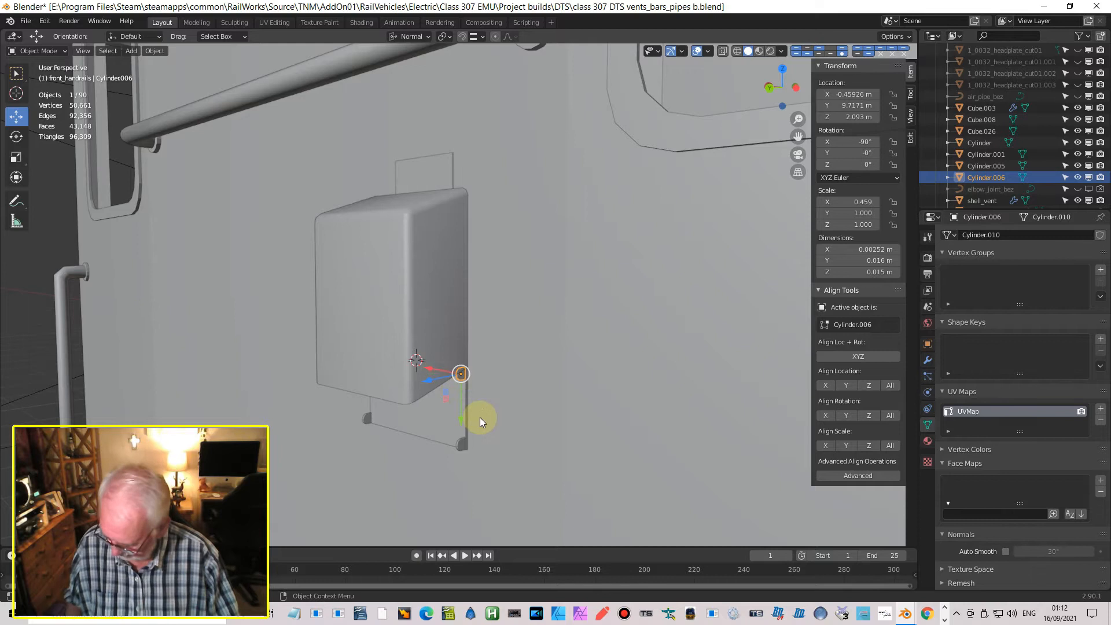
key("shift+d")
key("Return")
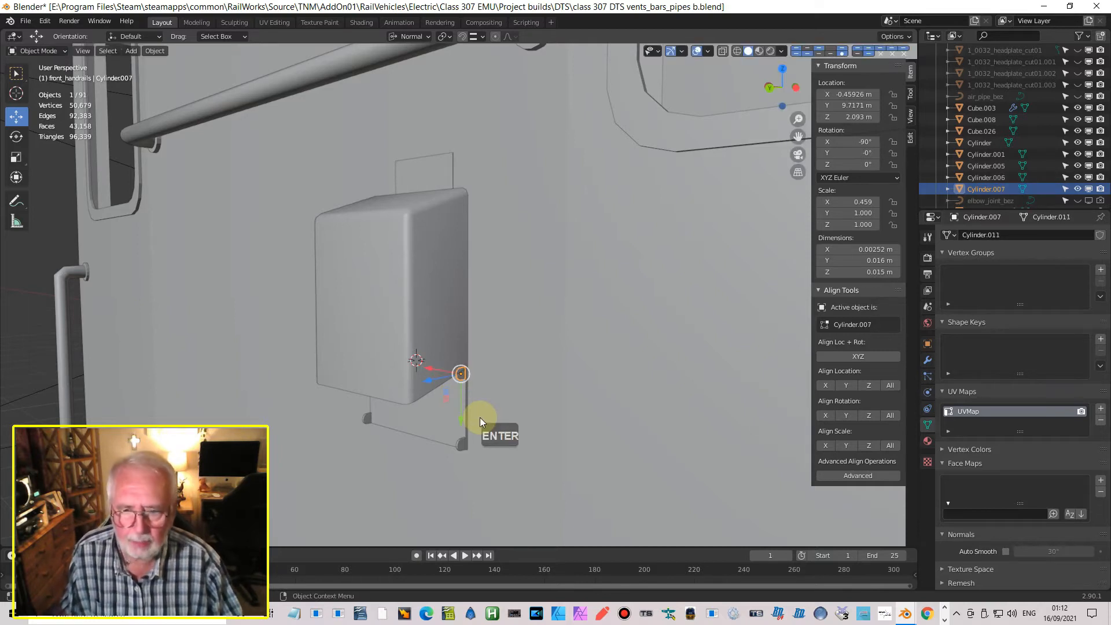
left_click_drag(426, 371, 434, 377)
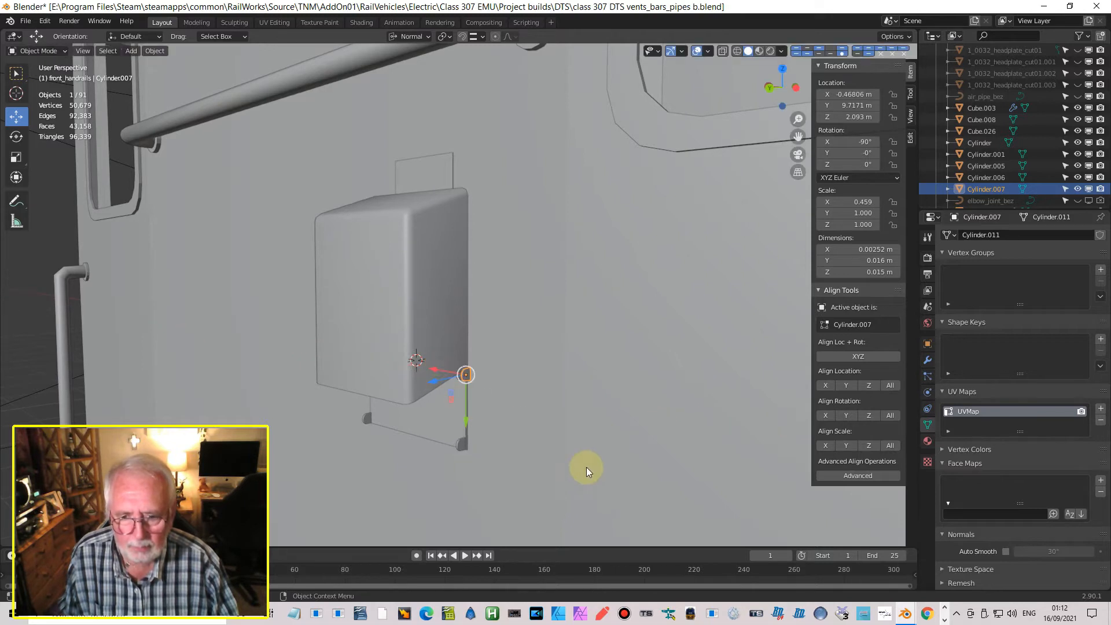
Step: In a wireframe left side view, rotate the duplicated hinge piece so its flat side faces up, with an X rotation of -180°
scroll(582, 467, "up", 4)
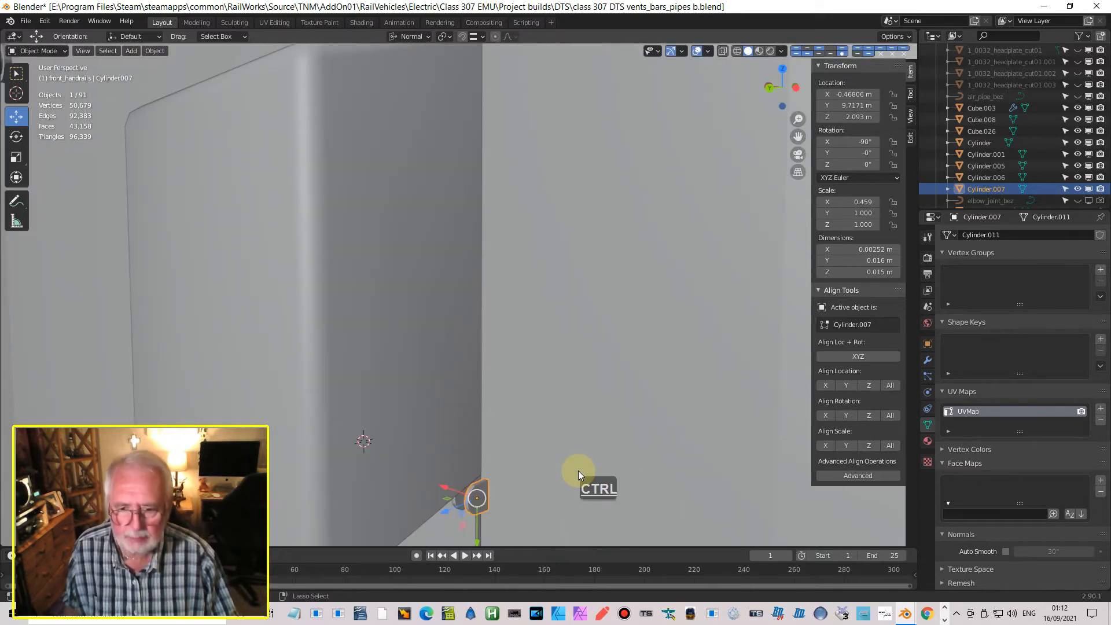
key("ctrl+KP_3")
middle_click_drag(438, 239, 555, 376, "shift")
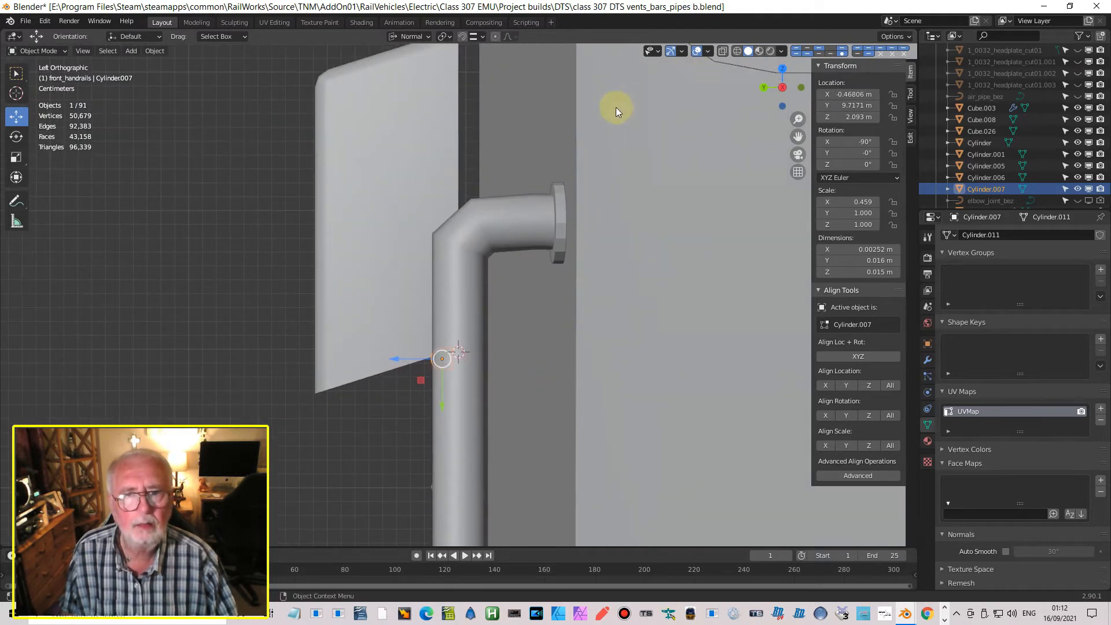
left_click(736, 50)
scroll(507, 286, "up", 3)
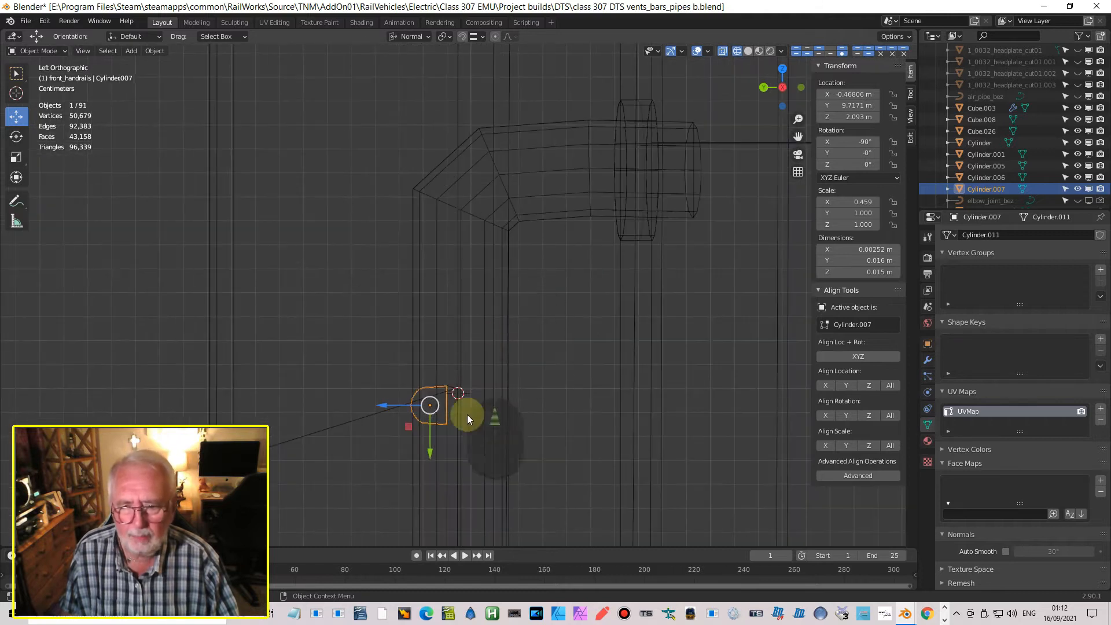
key("r")
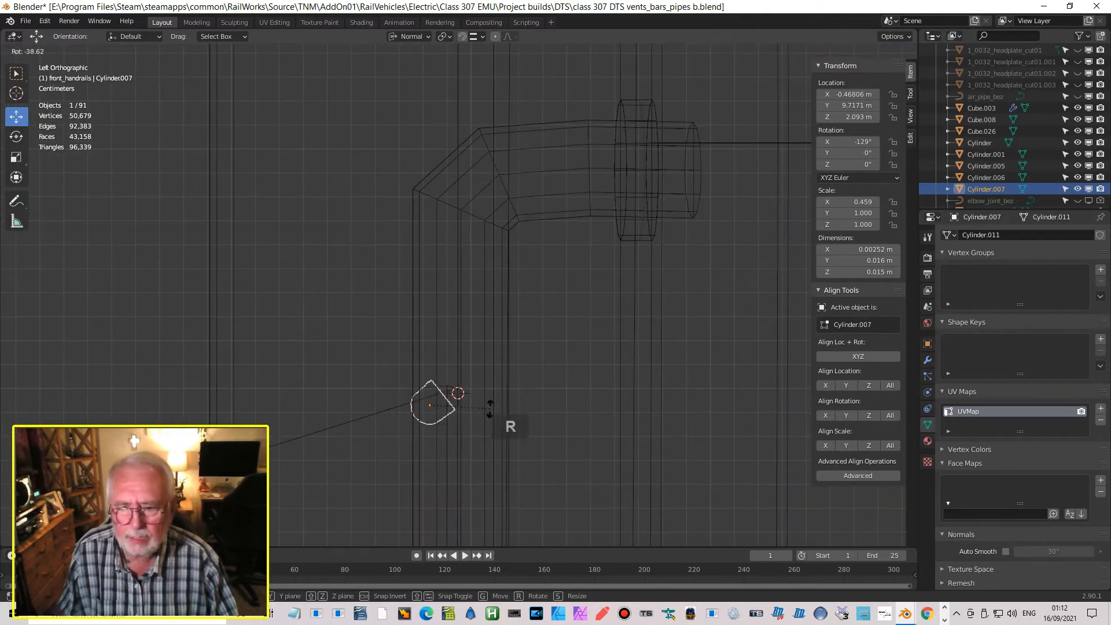
left_click(484, 342)
left_click(868, 141)
key("BackSpace")
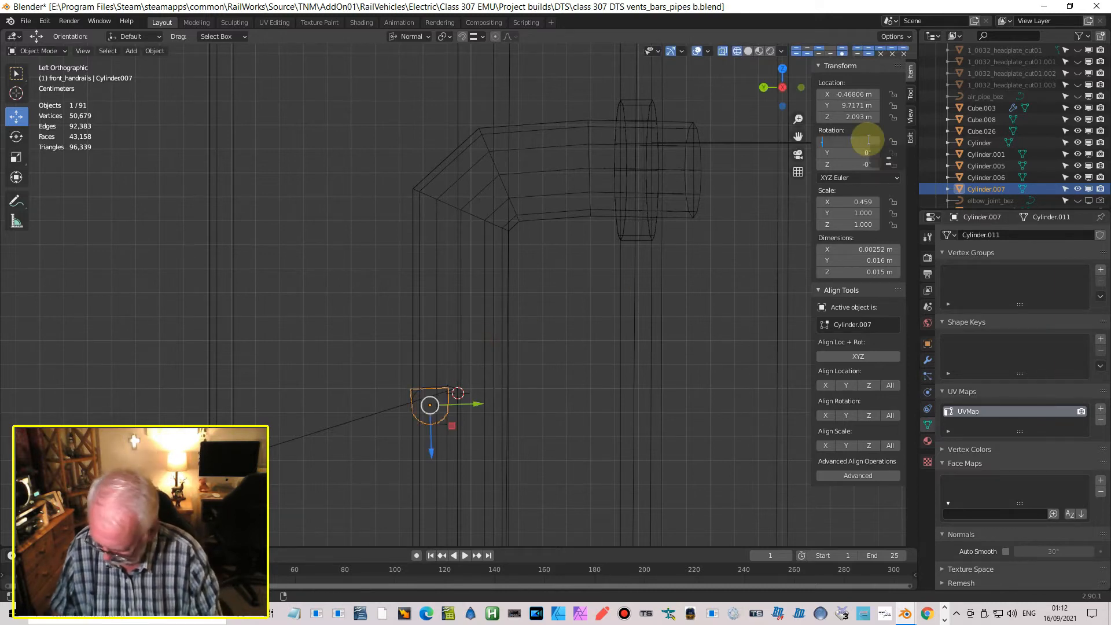
type("-180")
key("Return")
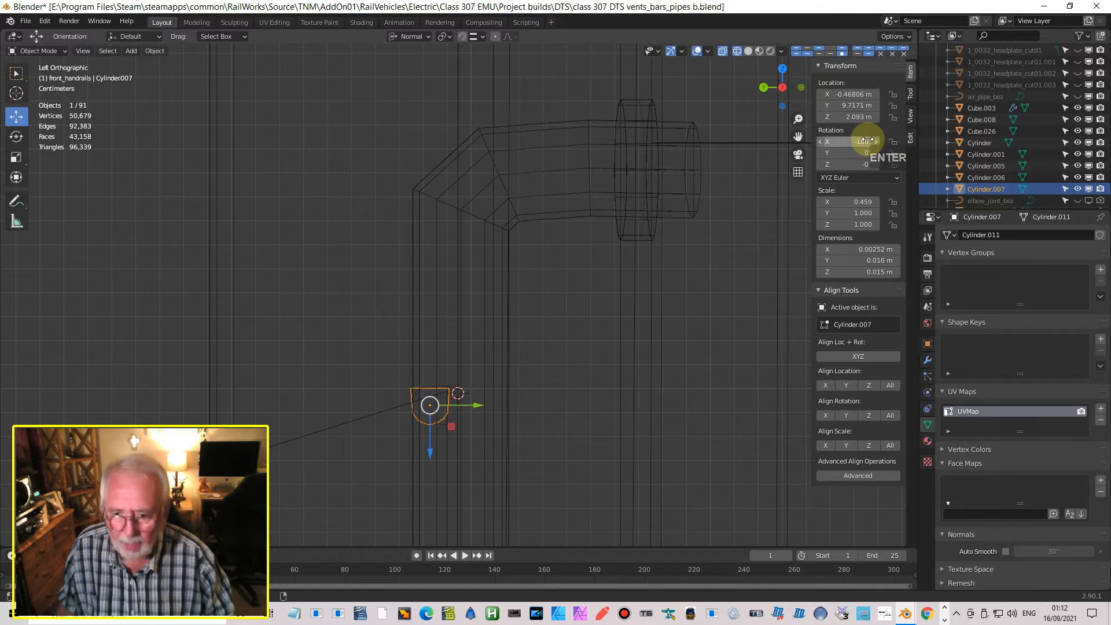
Step: Snap the 3D cursor to the centre of the rotated hinge piece
scroll(457, 497, "up", 2)
middle_click_drag(433, 495, 559, 274, "shift")
scroll(536, 377, "up", 3)
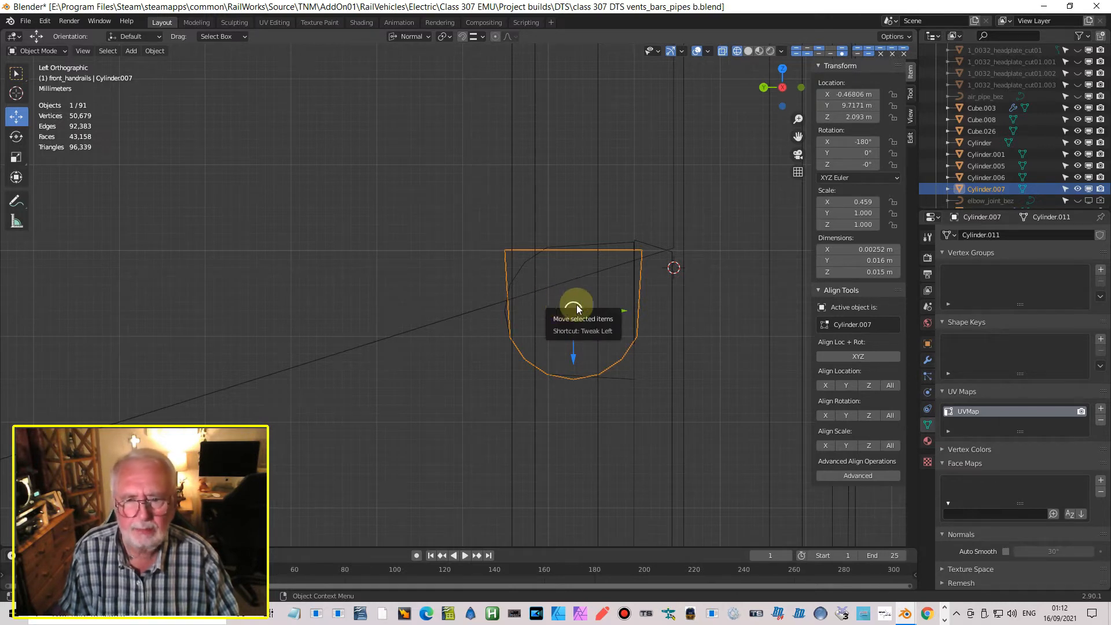
mouse_move(588, 318)
middle_mouse_down()
mouse_move(554, 330)
mouse_move(609, 362)
mouse_move(503, 334)
mouse_move(529, 362)
mouse_move(584, 374)
mouse_move(646, 357)
mouse_move(634, 339)
mouse_move(683, 343)
mouse_move(593, 342)
mouse_move(565, 328)
mouse_move(584, 333)
middle_mouse_up()
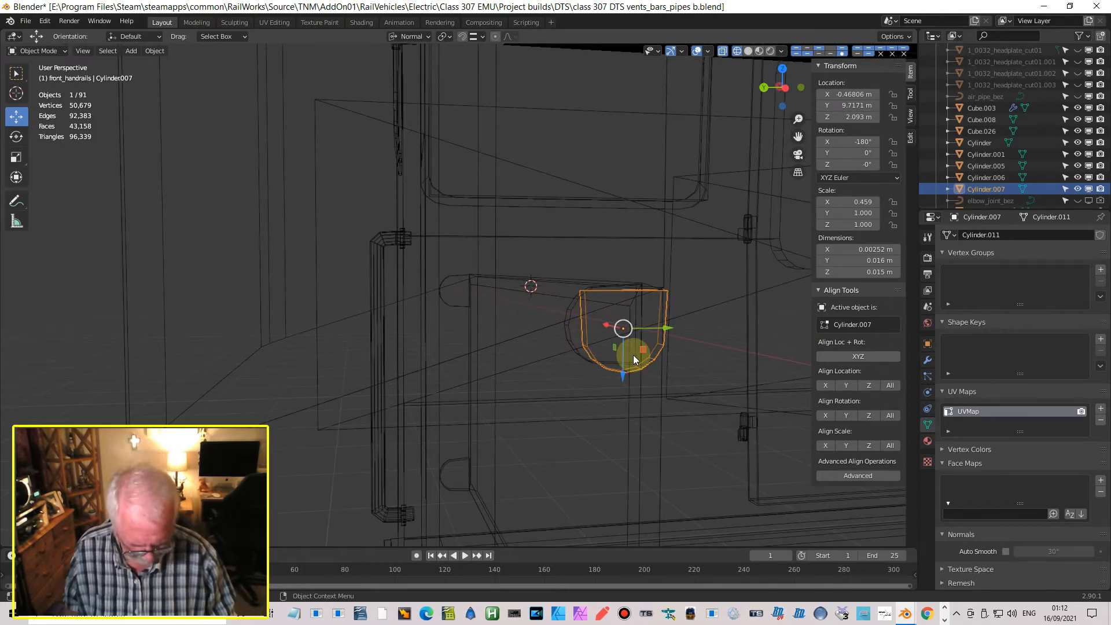
key("ctrl+KP_3")
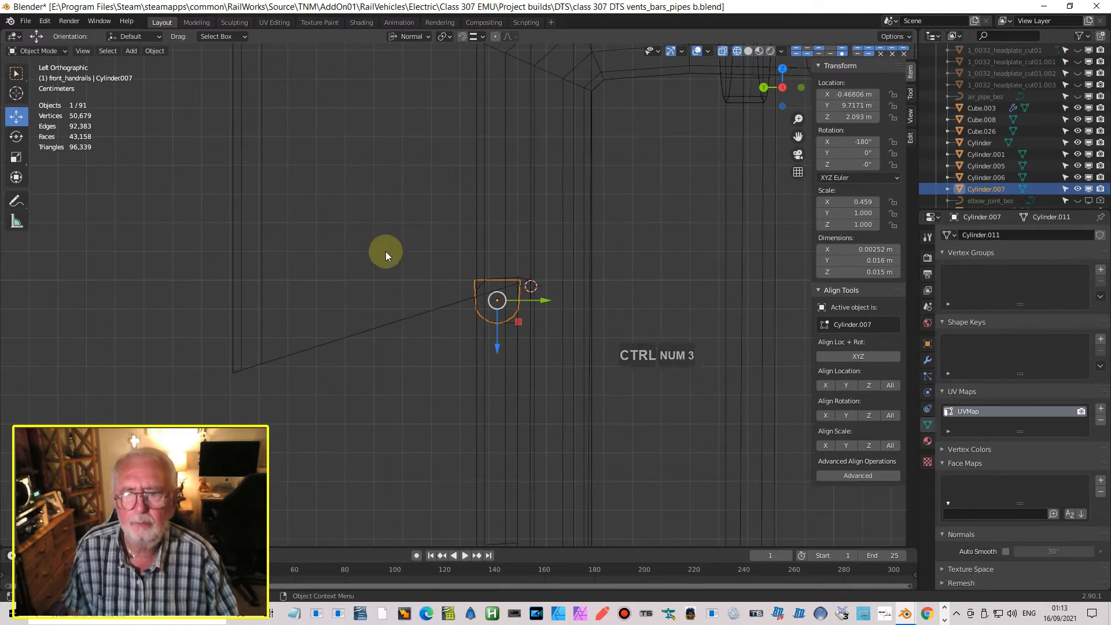
left_click(155, 51)
mouse_move(181, 122)
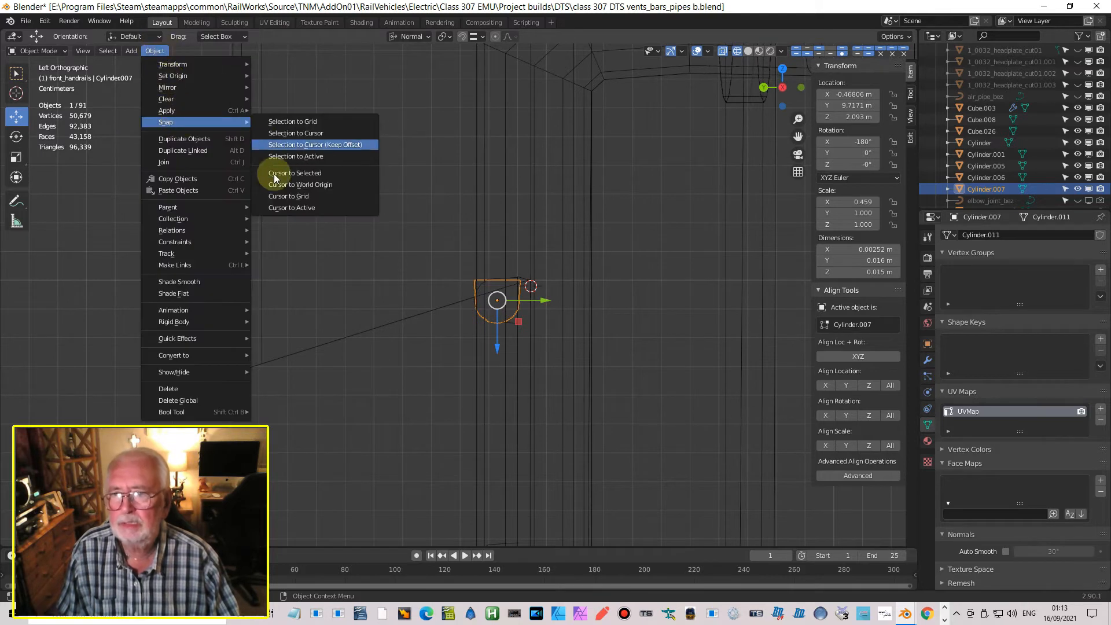
left_click(365, 194)
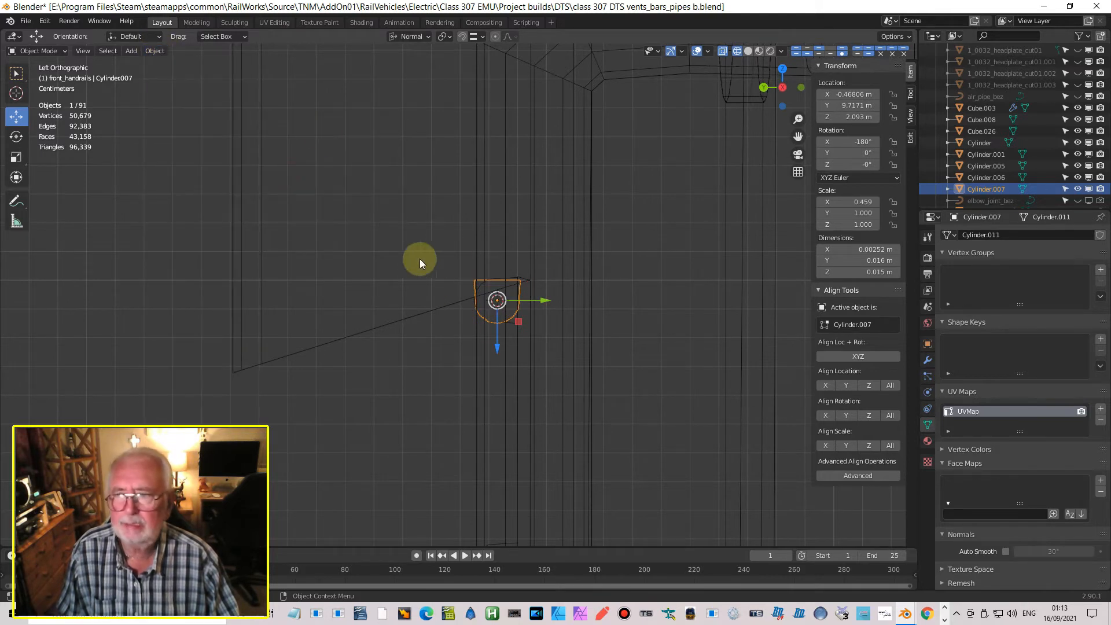
Step: Add a cylinder mesh at the 3D cursor and set its vertex count to 7
left_click(129, 51)
mouse_move(189, 65)
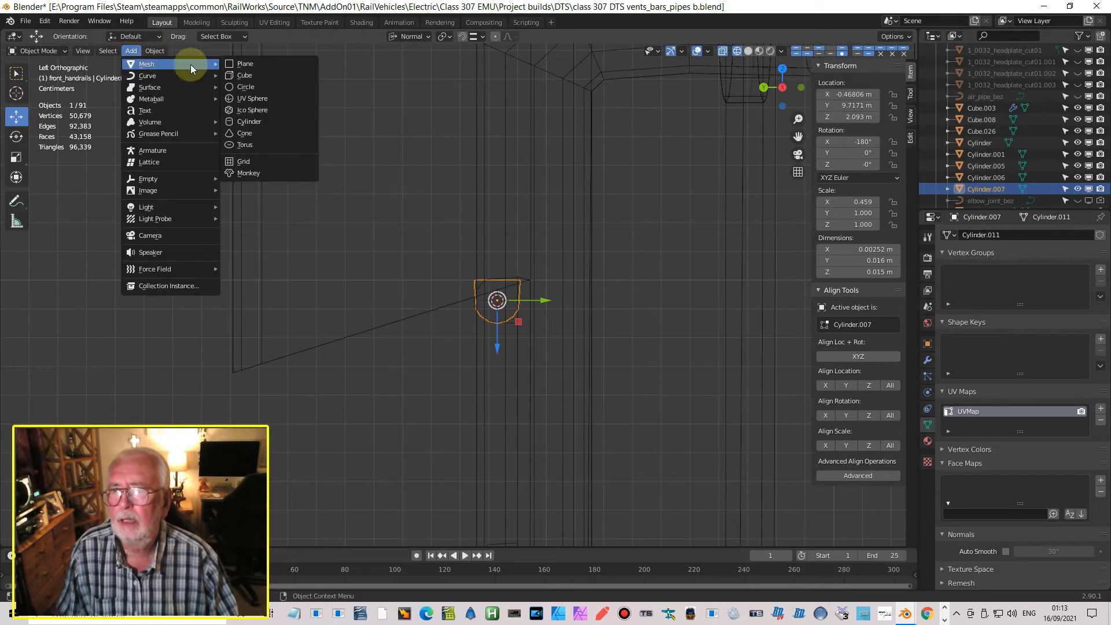
left_click(255, 121)
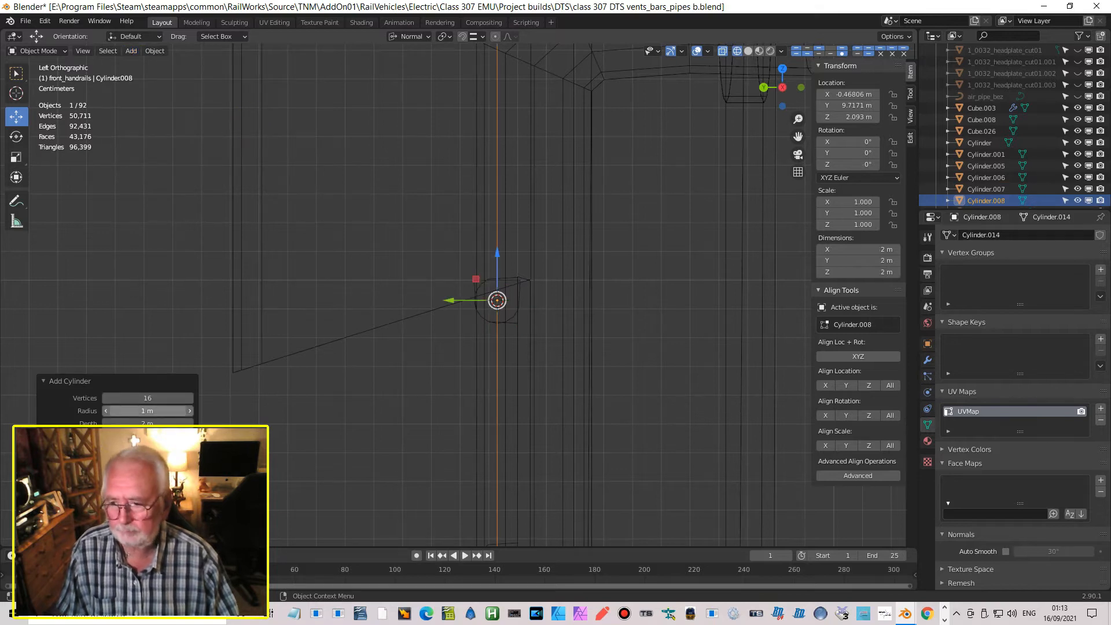
left_click(146, 399)
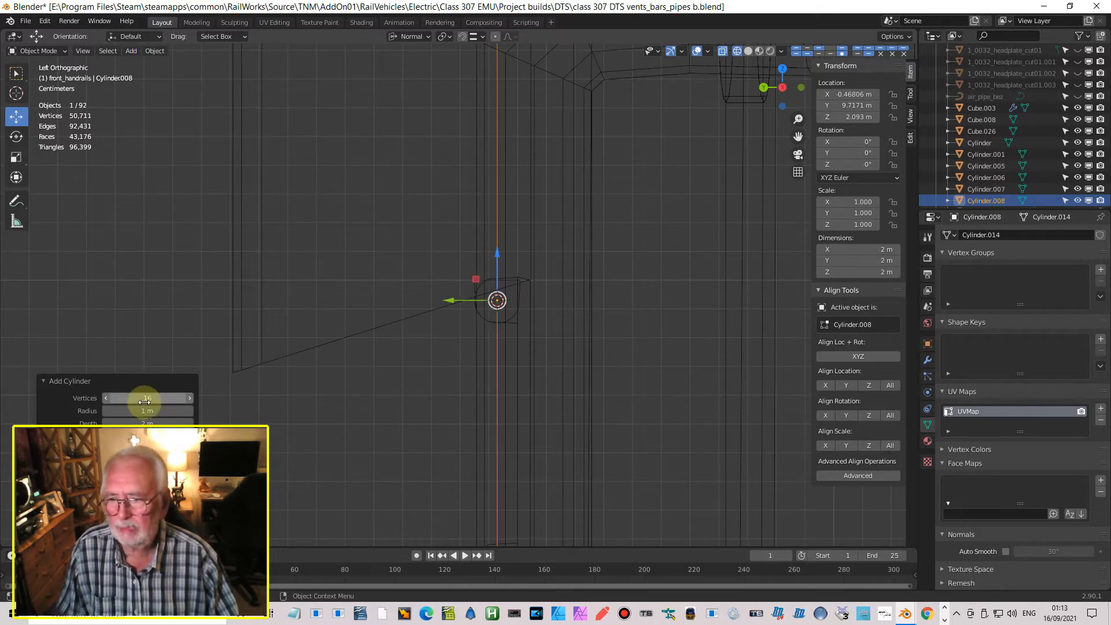
type("7")
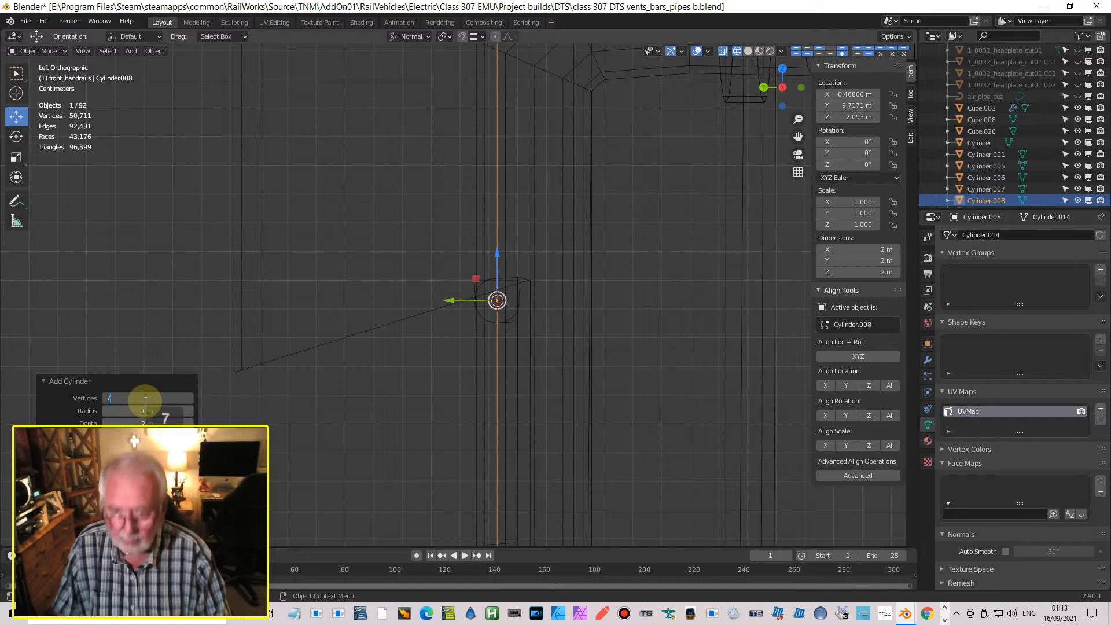
key("Return")
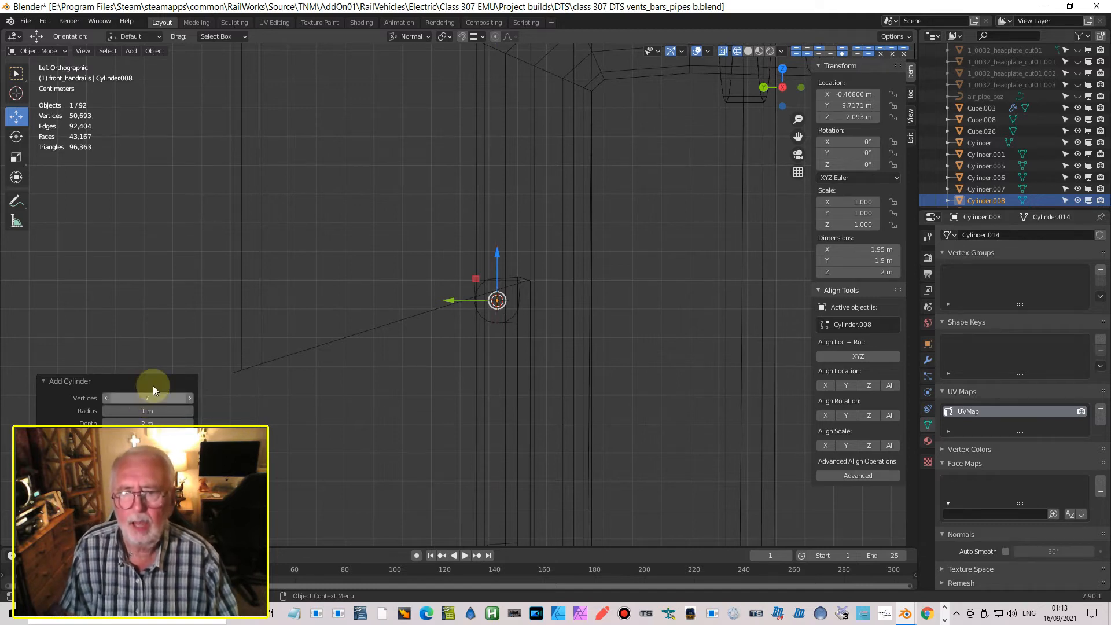
scroll(420, 414, "down", 6)
scroll(413, 419, "up", 2)
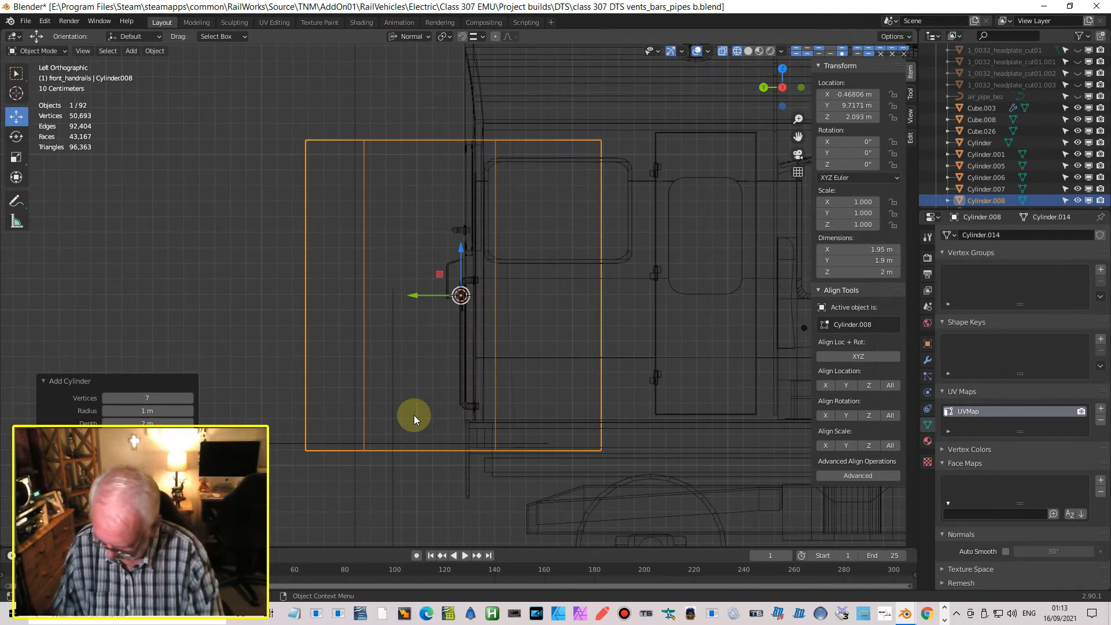
Step: Rotate the seven-sided cylinder 90° about the Y axis so its end faces the side view
key("r")
key("y")
key("9")
key("0")
key("Return")
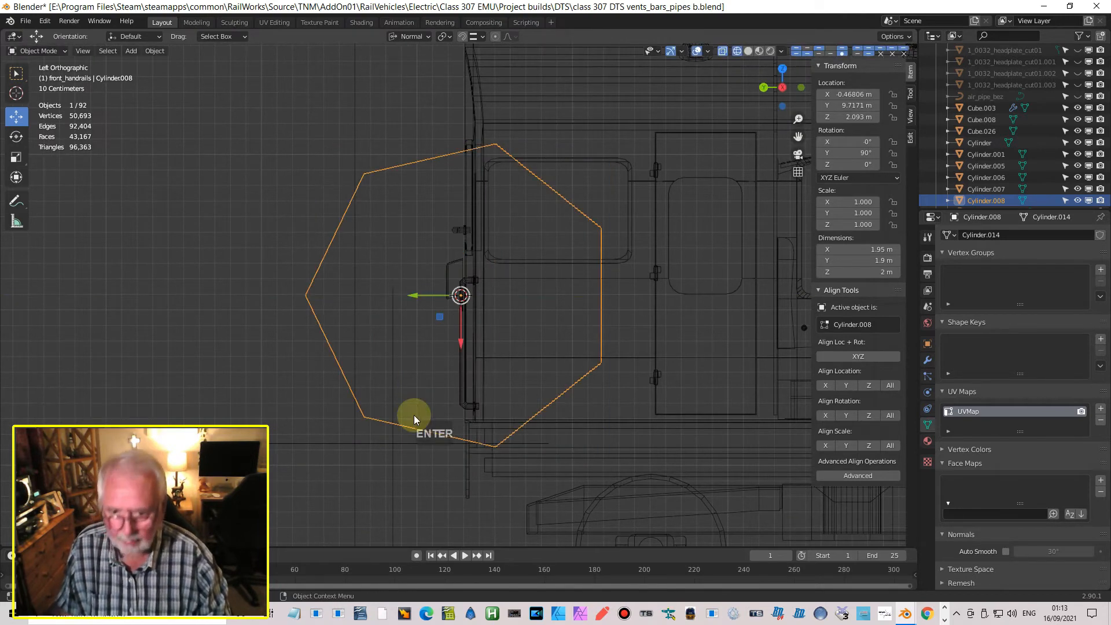
Step: Scale the cylinder down uniformly to about 0.01 m across so it fits inside the rounded hinge piece's outline
key("s")
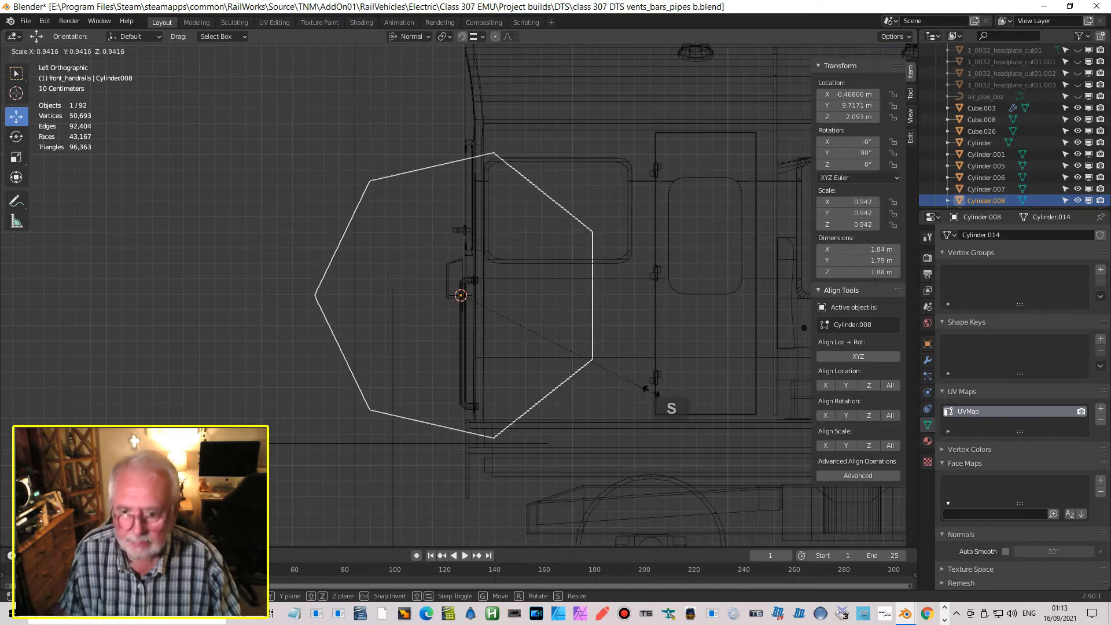
left_click(485, 315)
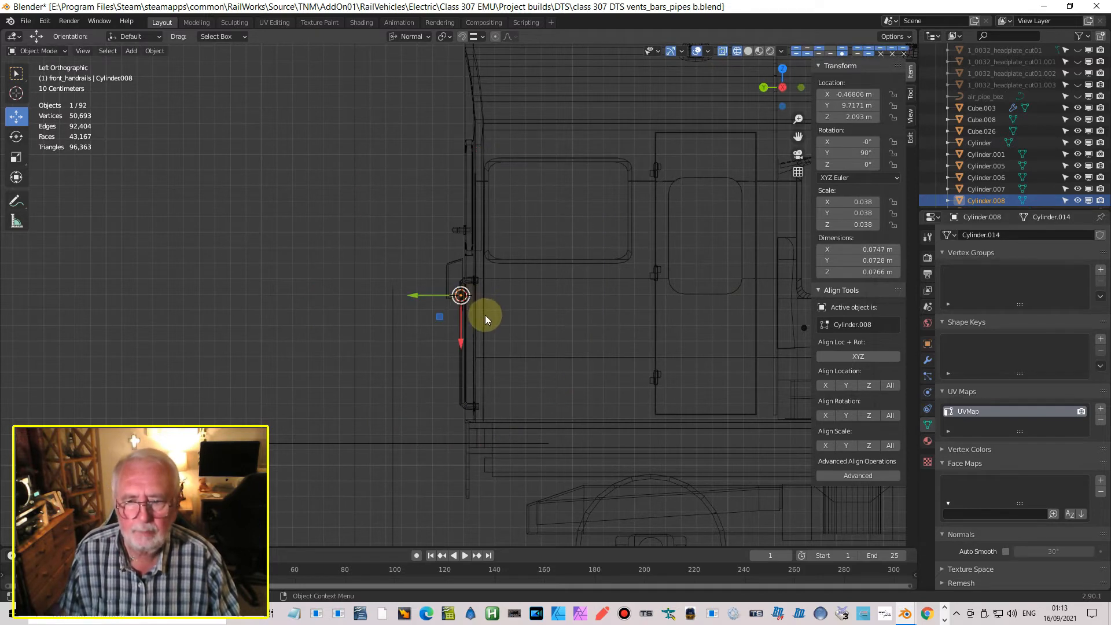
scroll(485, 314, "up", 8)
scroll(457, 311, "up", 10)
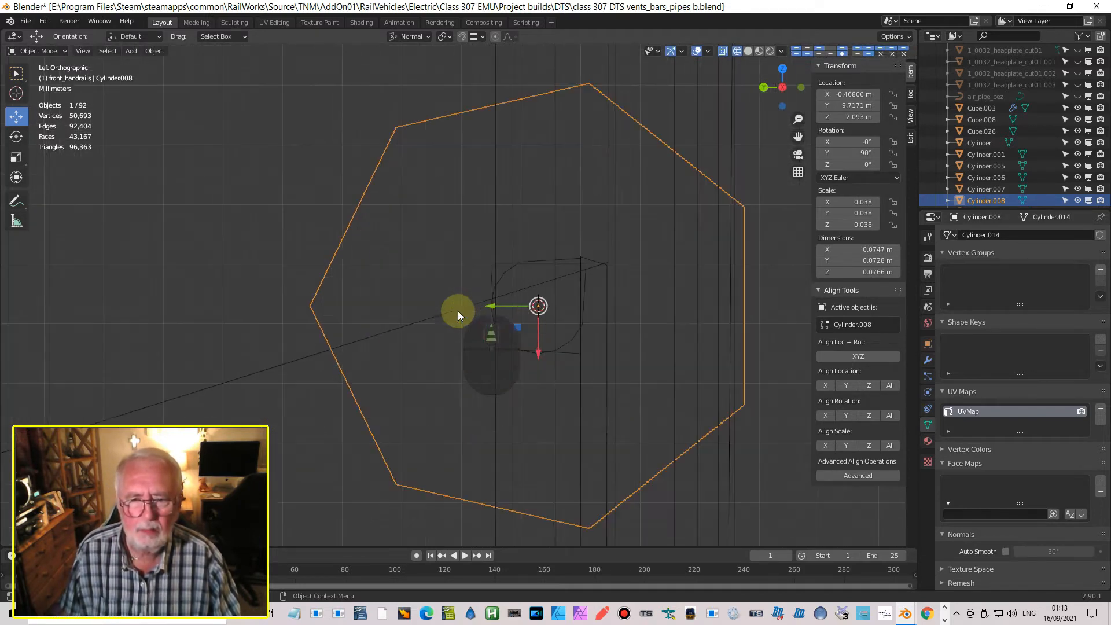
key("s")
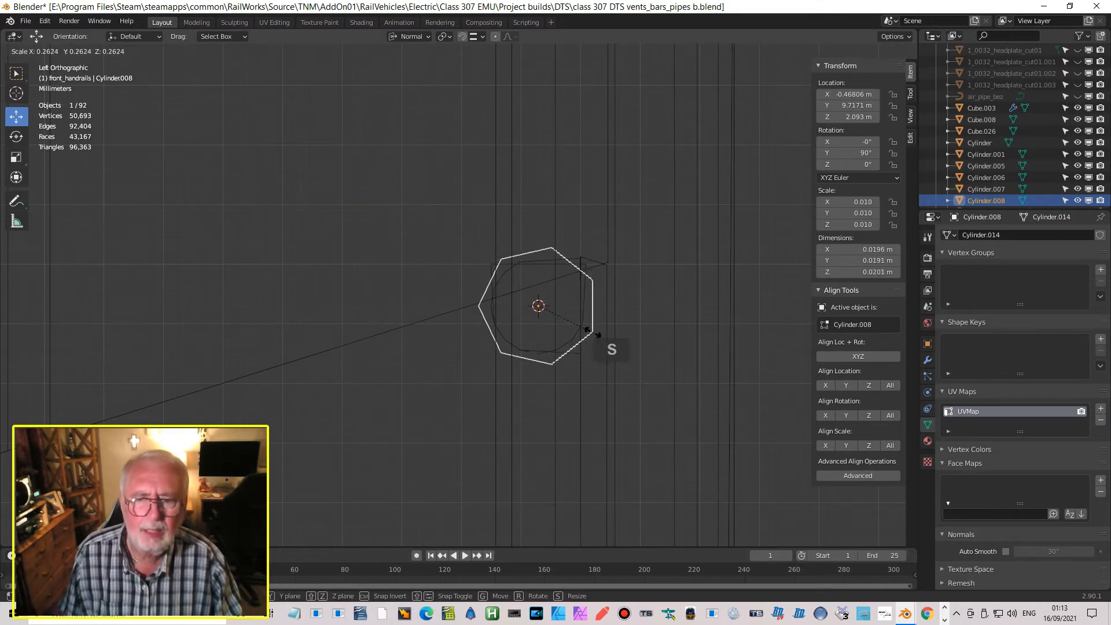
left_click(567, 315)
Step: In solid shading, shift the small cylinder sideways along the box's lower rear edge to about X -0.350 m, between the hinge pieces
middle_click_drag(503, 347, 600, 399)
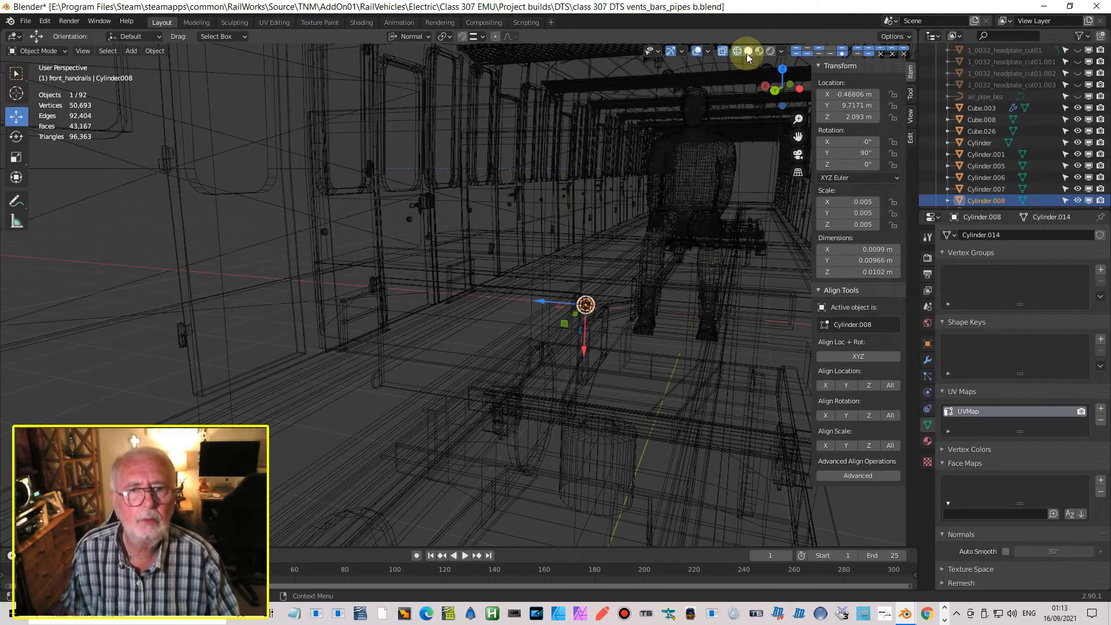
left_click(724, 51)
left_click(724, 51)
left_click(724, 51)
middle_click_drag(461, 454, 539, 303)
left_click_drag(537, 298, 448, 305)
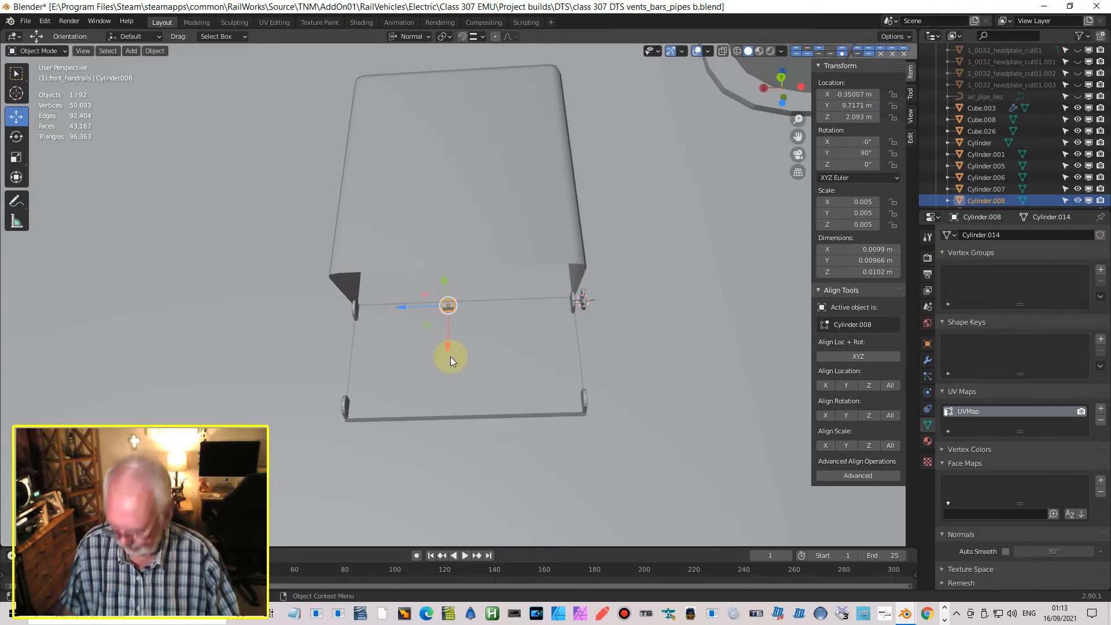
key("r")
key("x")
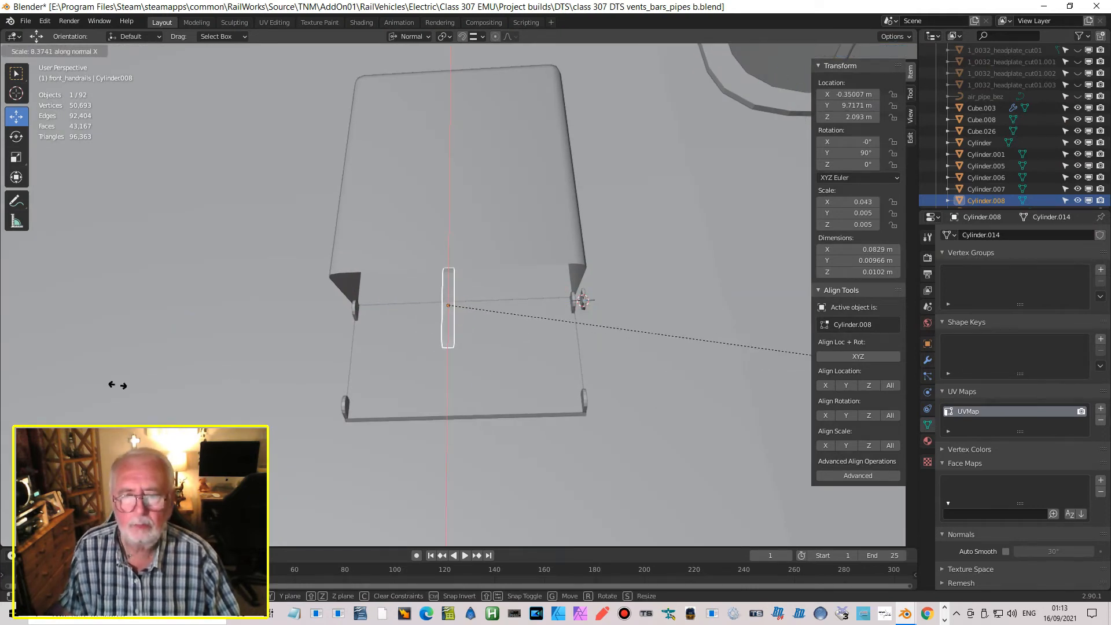
right_click(197, 331)
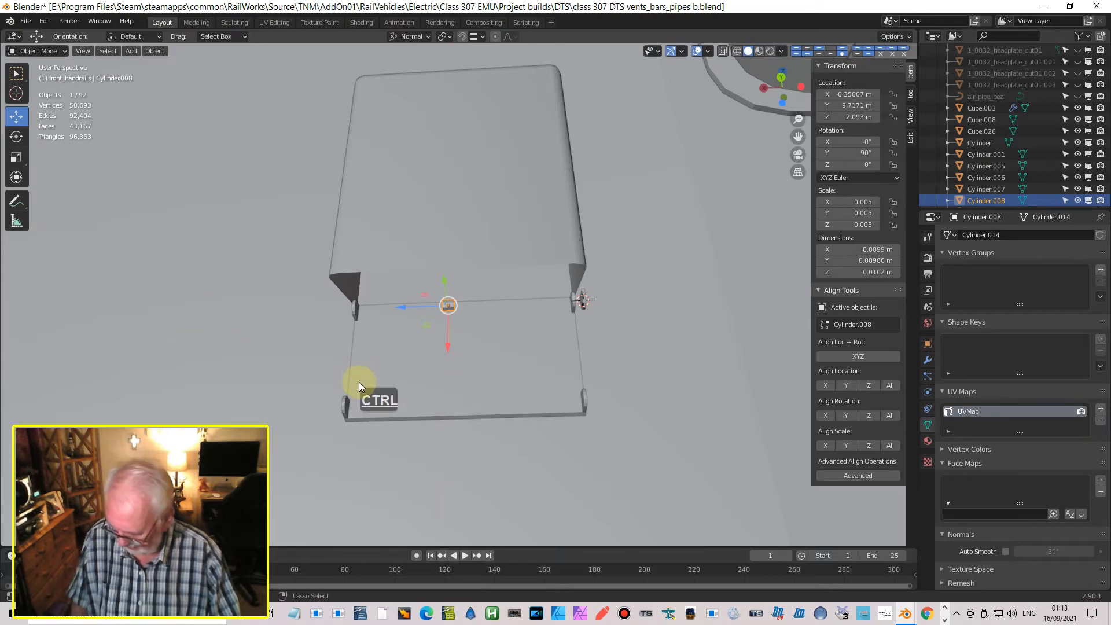
Step: Apply the cylinder's rotation and scale, and stretch it along X into a rod about 0.238 m long
key("ctrl+a")
left_click(339, 379)
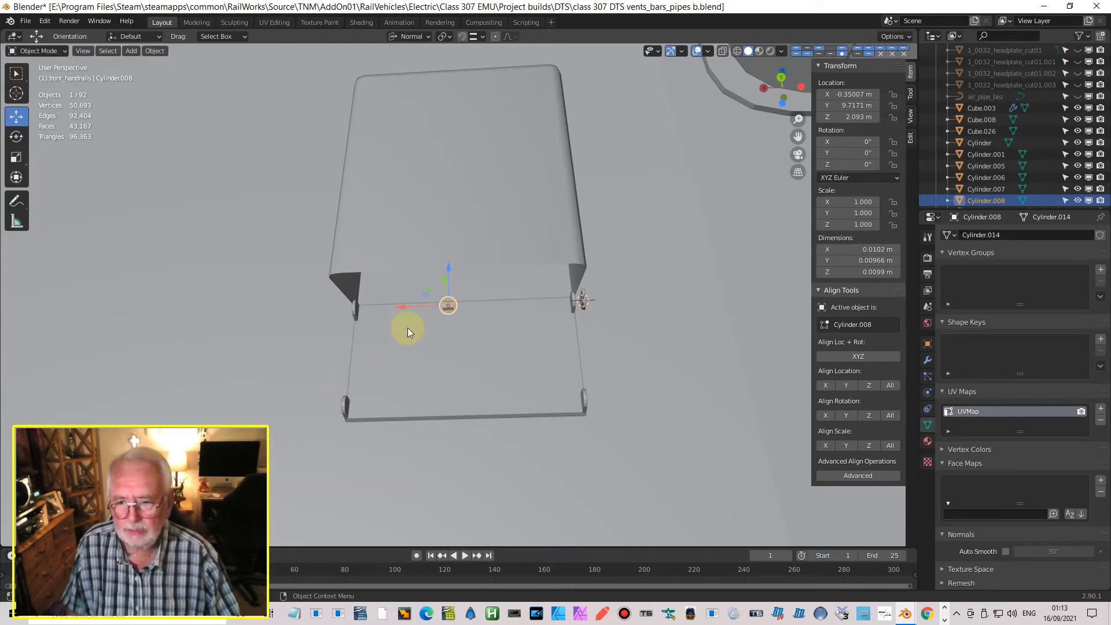
key("s")
key("x")
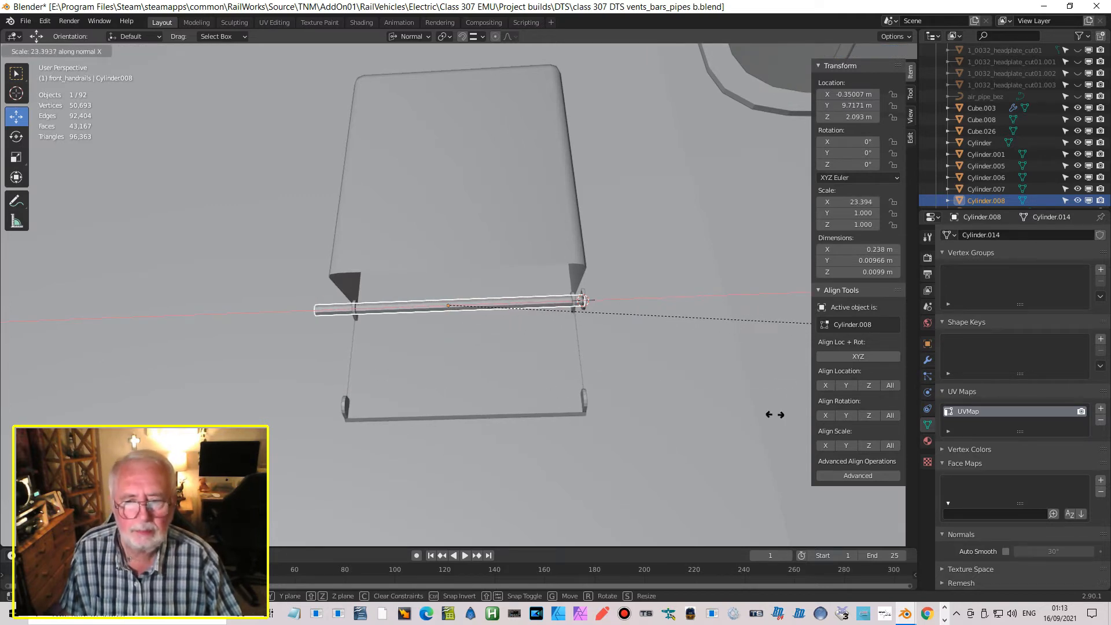
left_click(763, 415)
Step: Snap the 3D cursor to the centre of the rounded box
middle_click_drag(599, 385, 666, 261)
middle_click_drag(677, 342, 749, 280)
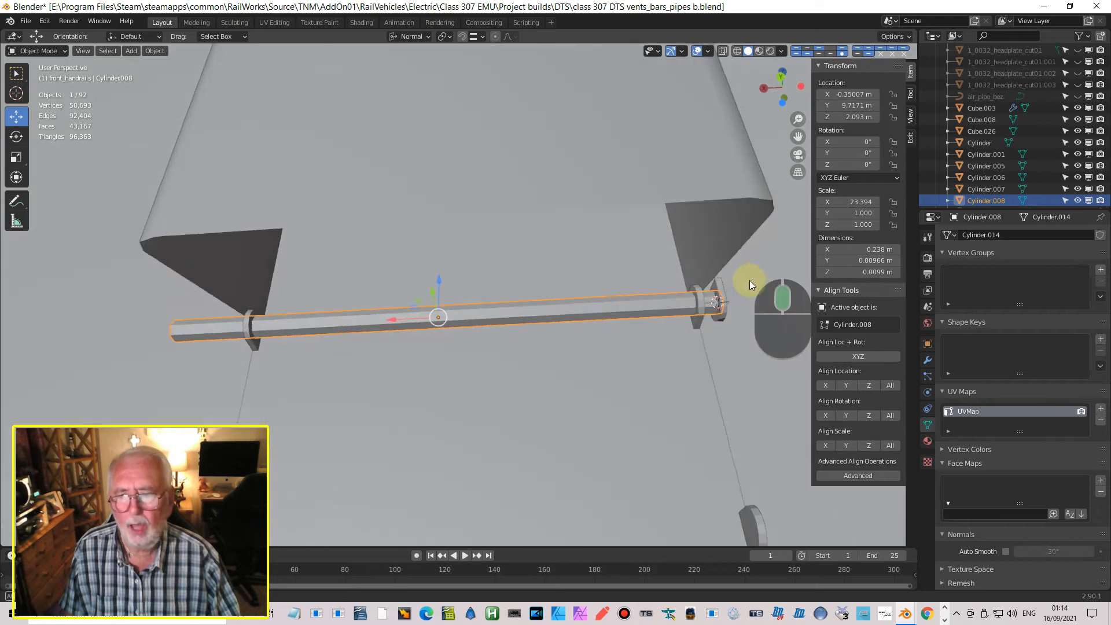
scroll(489, 359, "down", 3)
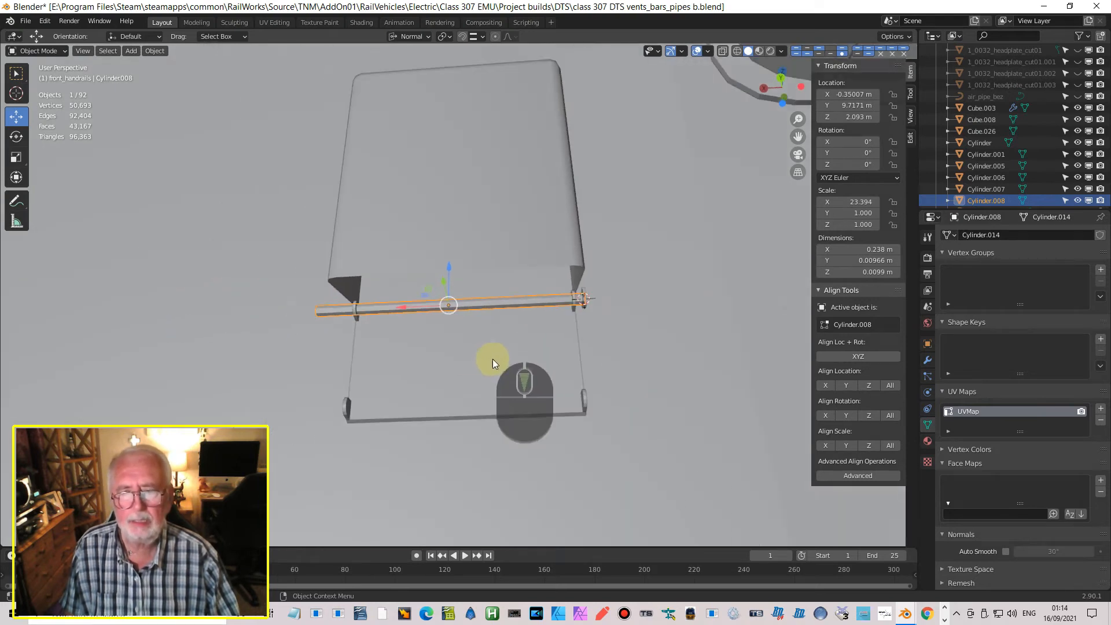
left_click(481, 263)
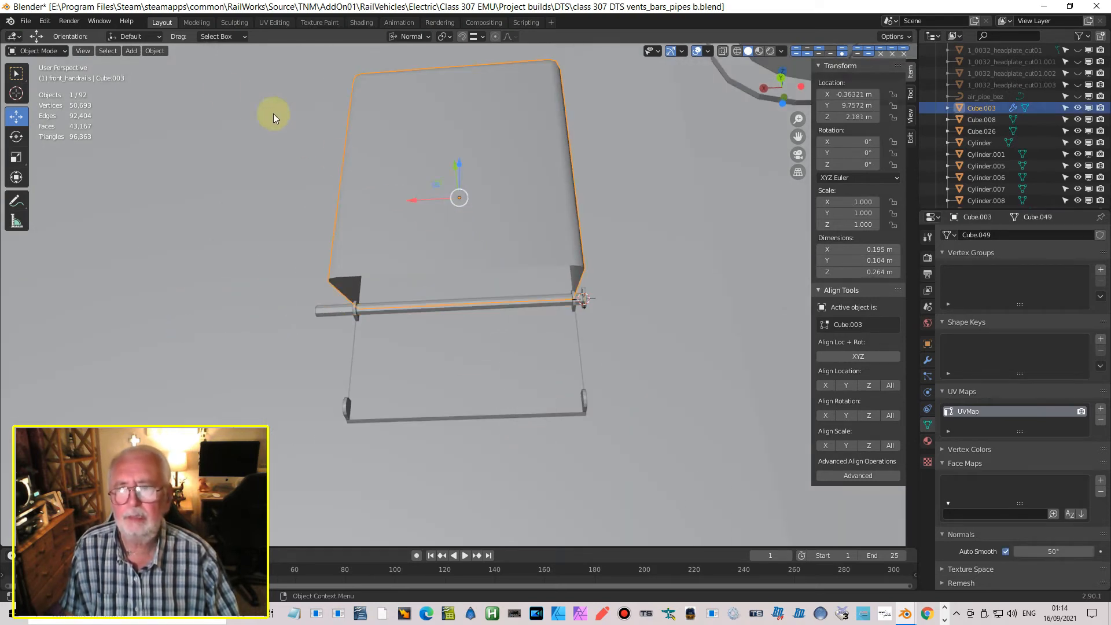
left_click(155, 51)
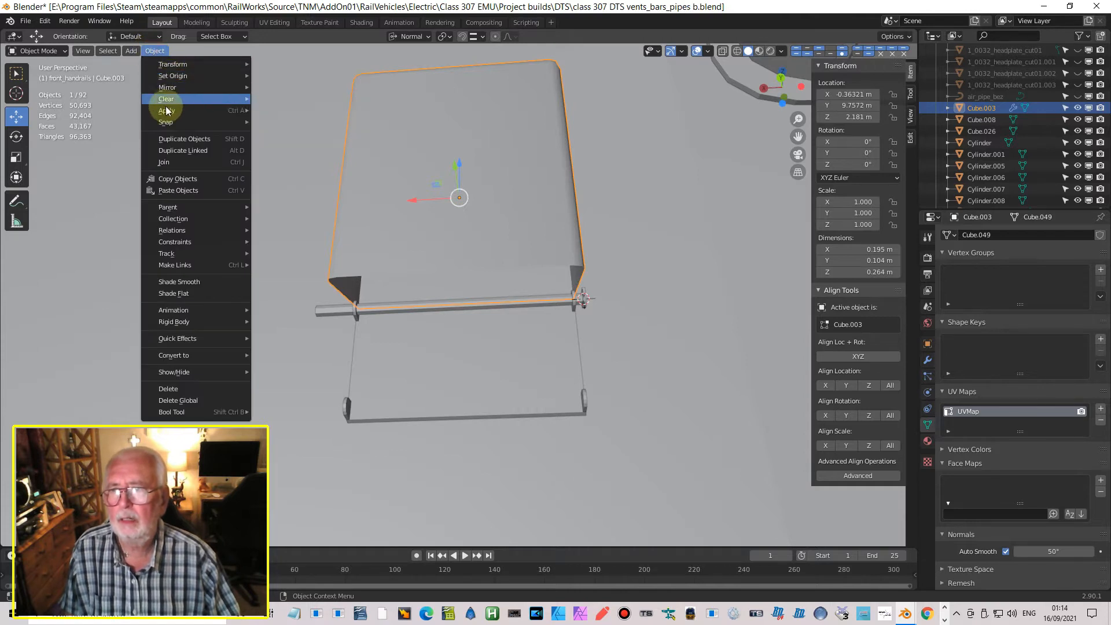
mouse_move(197, 122)
left_click(312, 173)
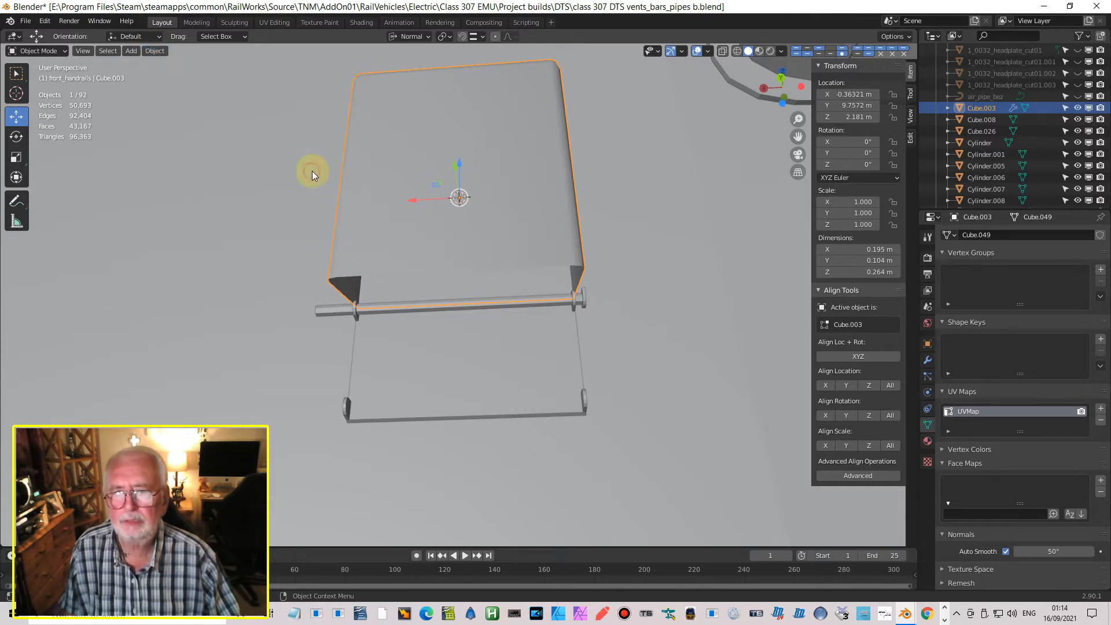
Step: Snap the hinge rod to the 3D cursor and lower it to about Z 2.099 m, near the box's lower edge
left_click(466, 305)
left_click(153, 51)
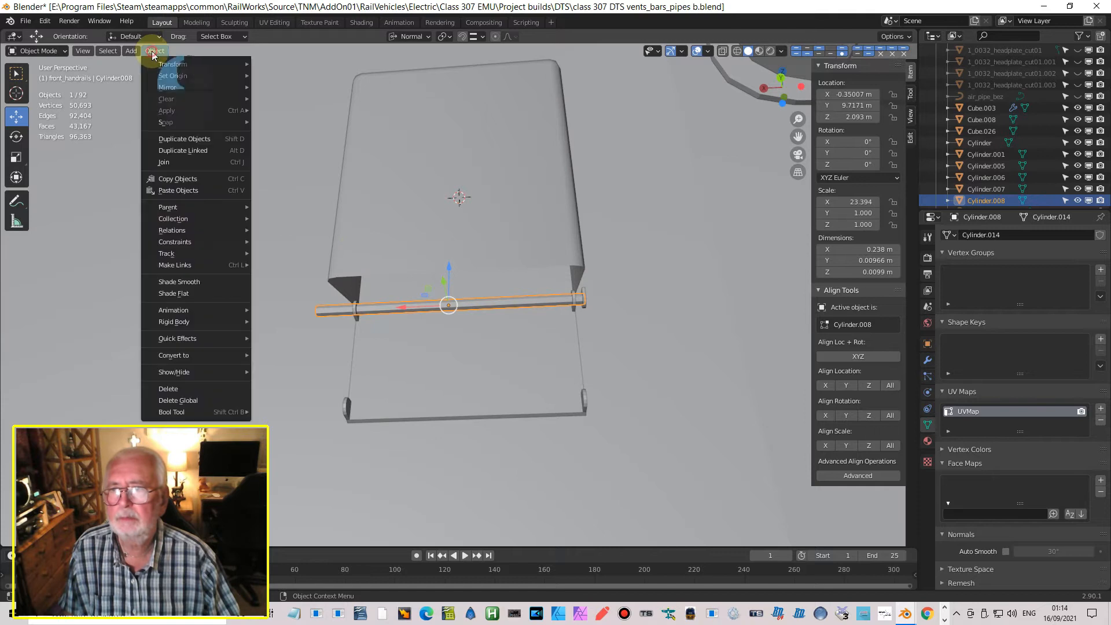
mouse_move(236, 124)
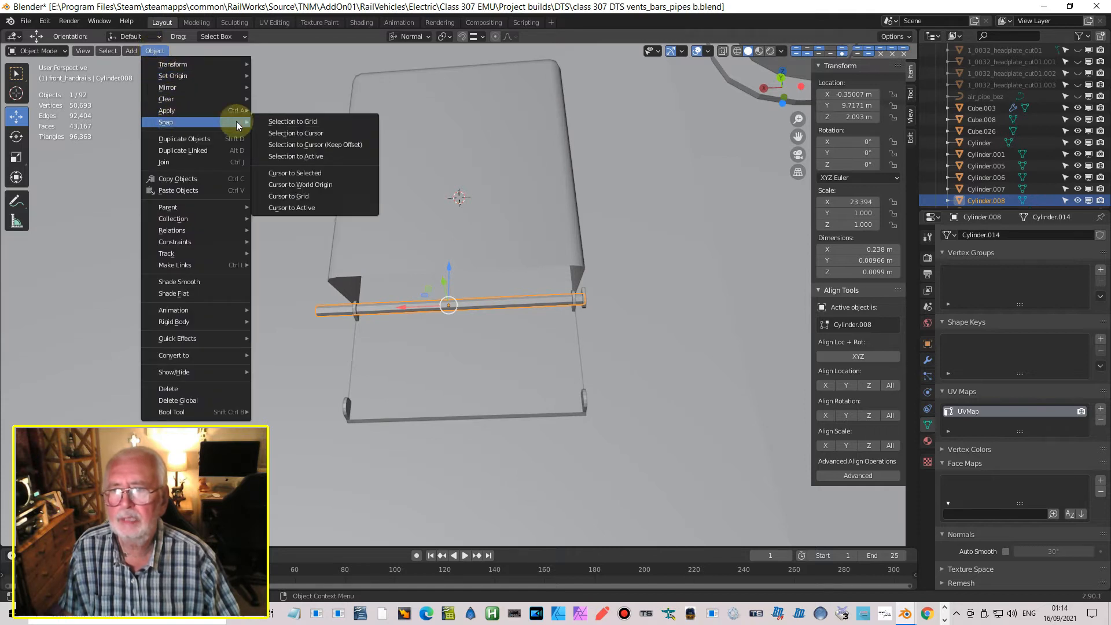
left_click(299, 134)
middle_click_drag(507, 236, 442, 182)
left_click_drag(439, 144, 465, 247)
Step: In a wireframe left side view, move the rod into the rounded hinge piece at about Y 9.717 m and Z 2.093 m
middle_click_drag(571, 307, 624, 290)
scroll(624, 290, "down", 1)
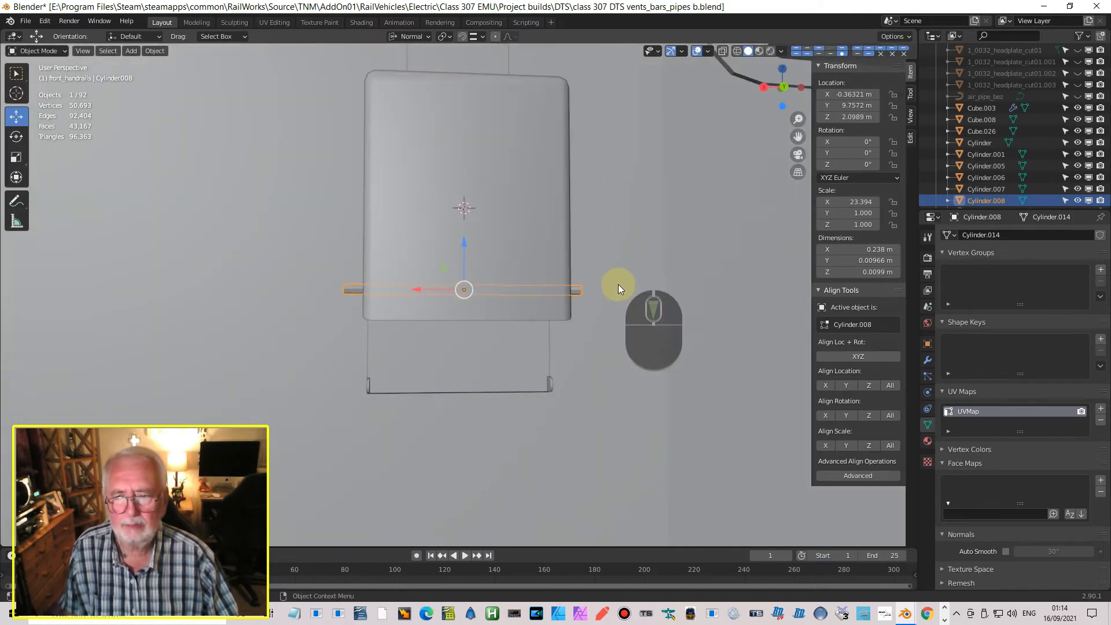
middle_click_drag(607, 246, 651, 271)
key("ctrl+KP_1")
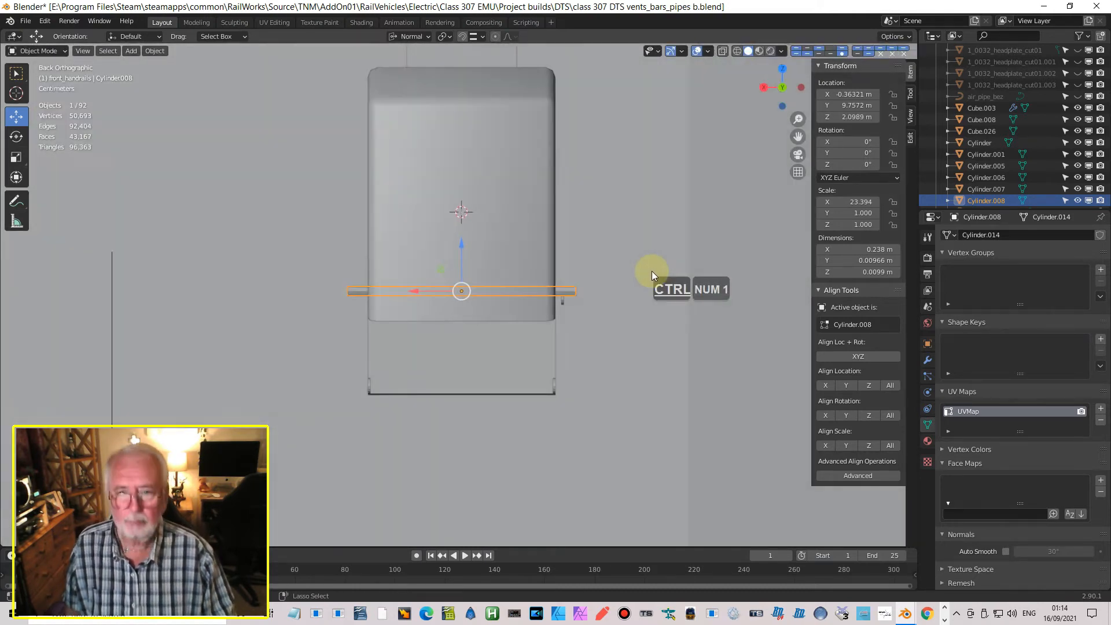
key("ctrl+KP_3")
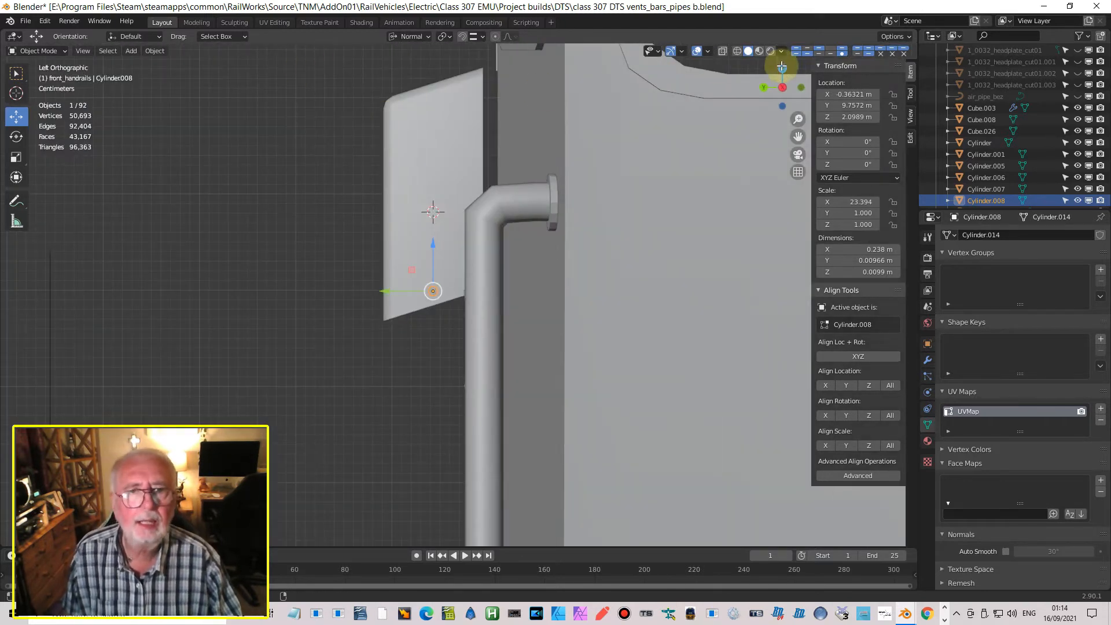
left_click(737, 51)
scroll(479, 348, "up", 4)
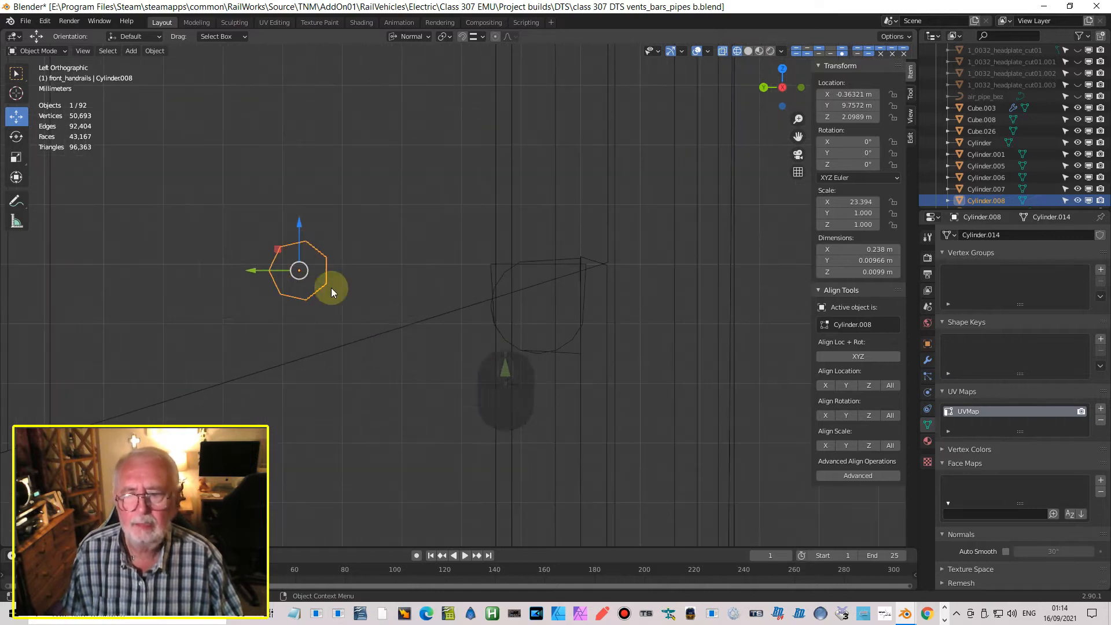
left_click_drag(244, 270, 492, 340)
left_click_drag(535, 229, 541, 262)
Step: Return to solid shading and examine how the rod sits in the hinge pieces beneath the box
scroll(459, 293, "down", 5)
scroll(538, 359, "down", 5)
mouse_move(423, 341)
middle_mouse_down()
mouse_move(539, 358)
mouse_move(430, 335)
middle_mouse_up()
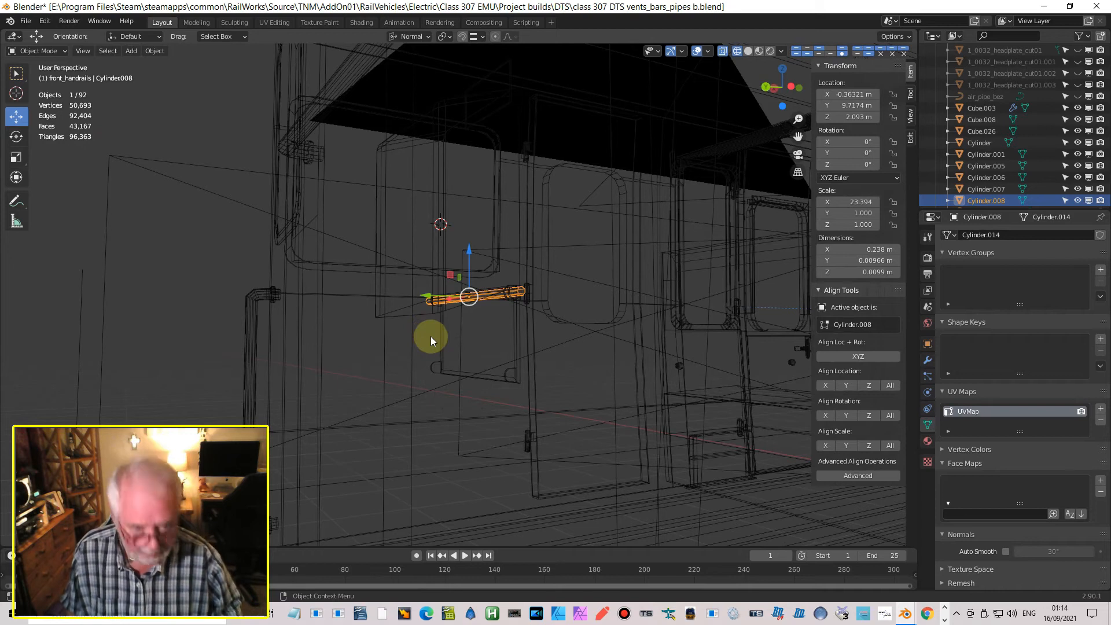
left_click(723, 50)
left_click(749, 51)
mouse_move(628, 127)
middle_mouse_down()
mouse_move(625, 102)
mouse_move(627, 137)
mouse_move(571, 234)
middle_mouse_up()
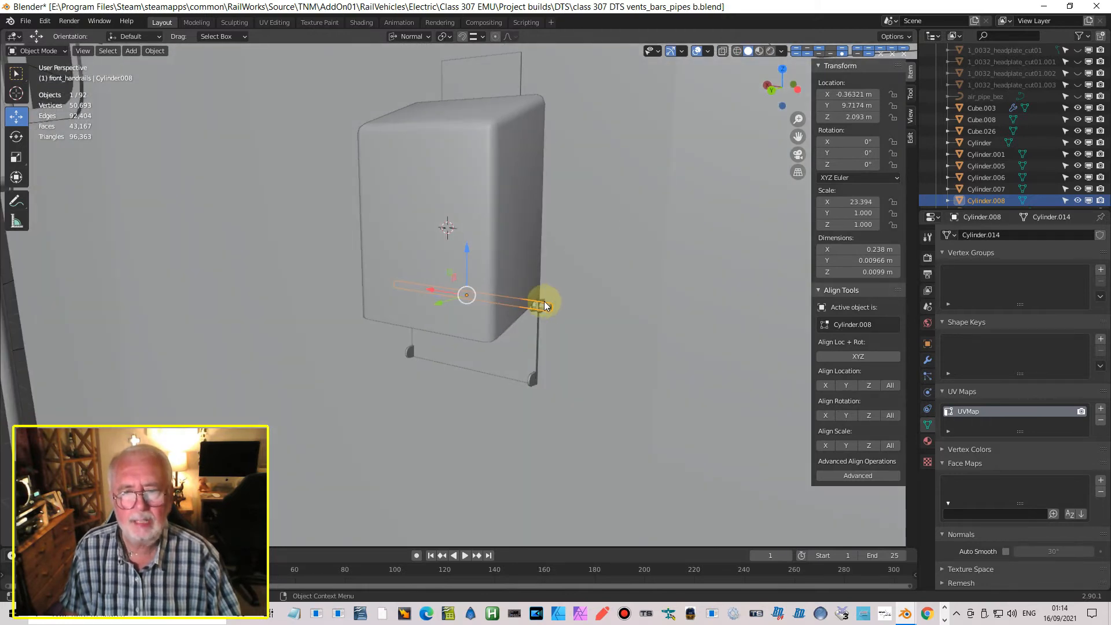
scroll(557, 304, "up", 3)
middle_click_drag(557, 304, 594, 359)
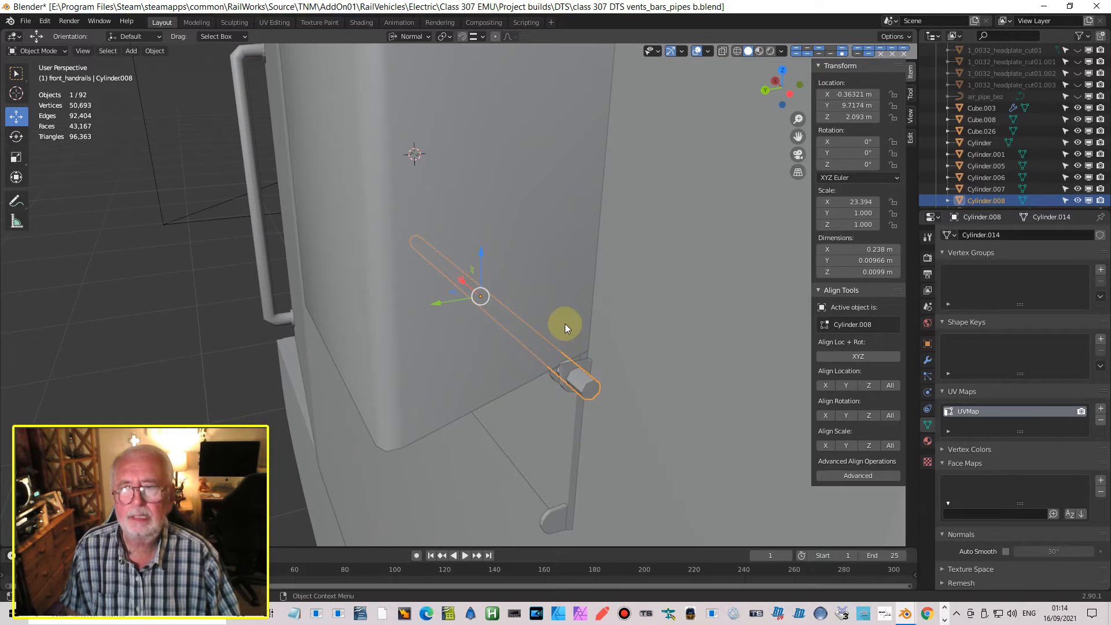
Step: Add another cylinder mesh at the 3D cursor and set its vertex count to 10
left_click(132, 51)
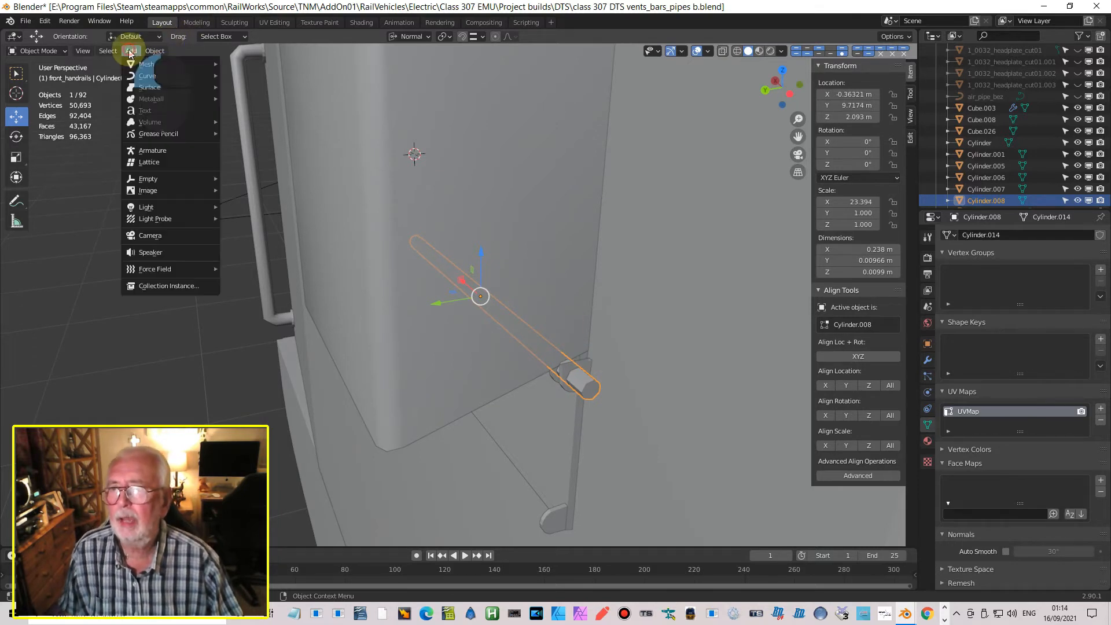
mouse_move(155, 50)
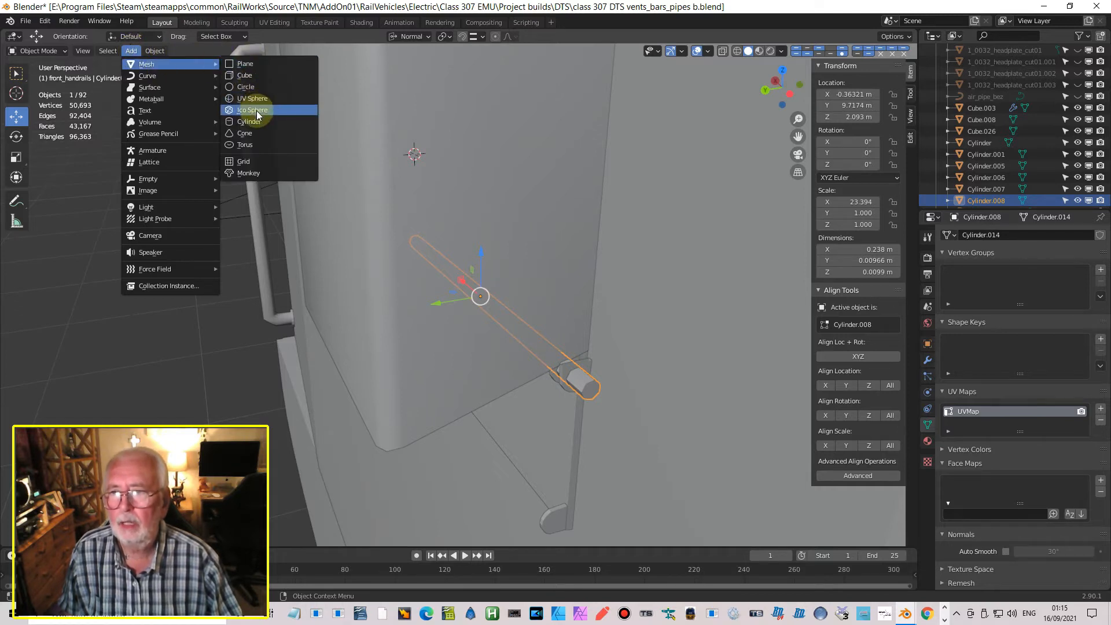
left_click(250, 122)
left_click(153, 399)
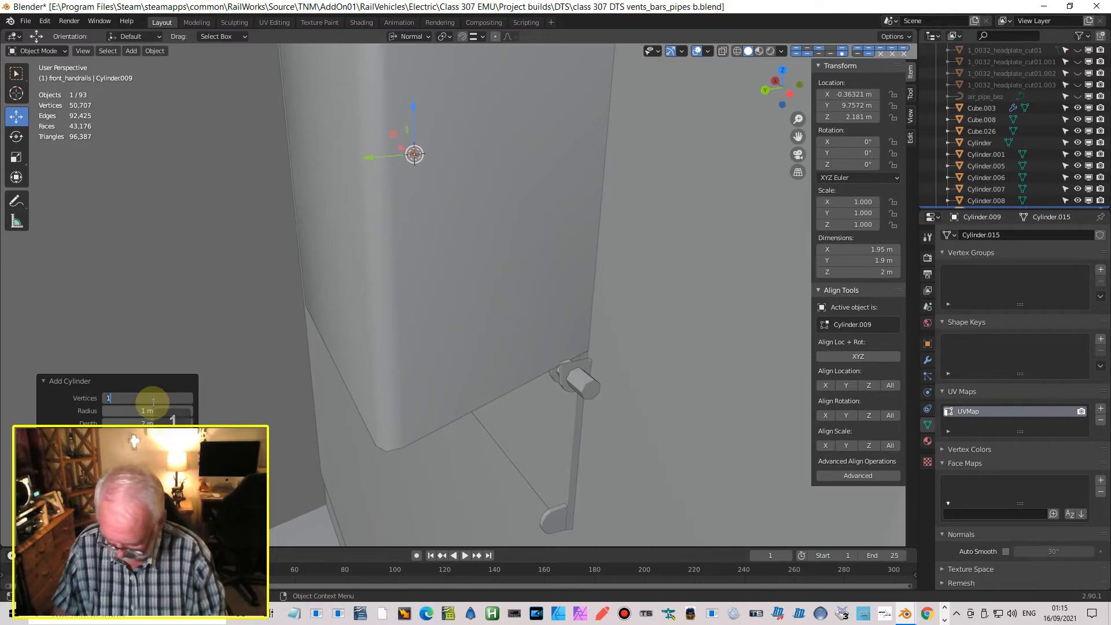
type("10")
key("Return")
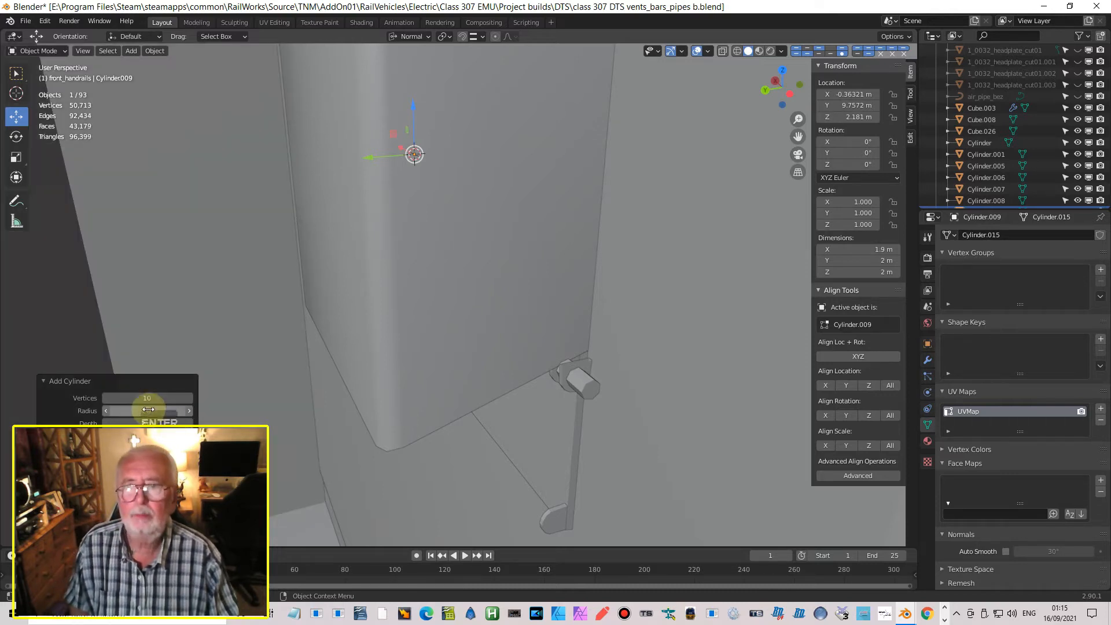
Step: Scale the ten-sided cylinder down uniformly to a scale of about 0.048, roughly 0.09 m across
scroll(347, 345, "down", 10)
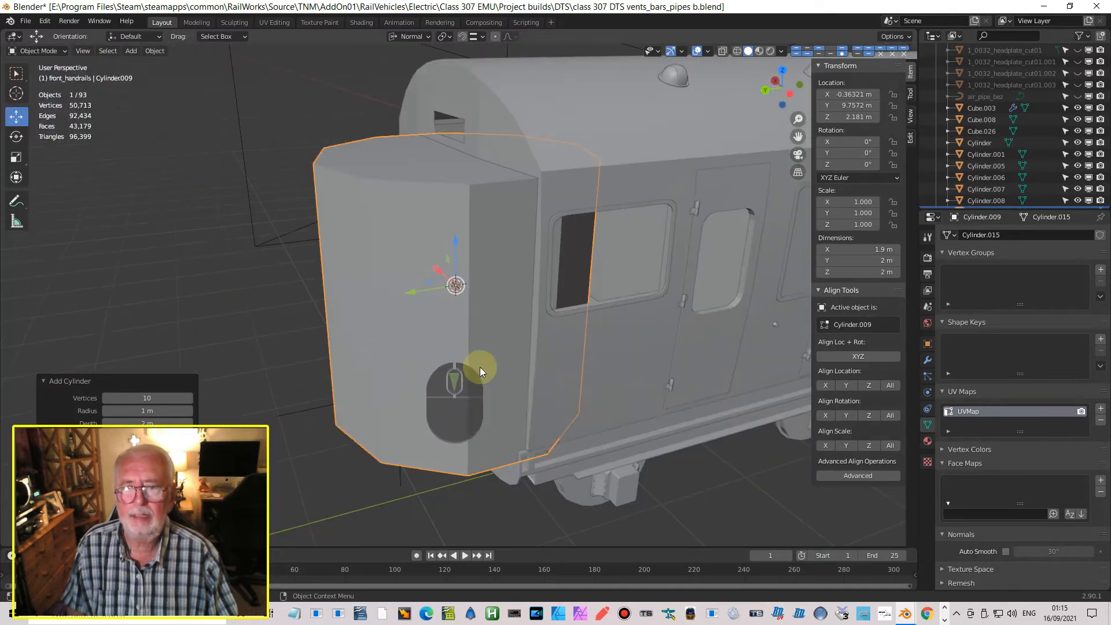
key("s")
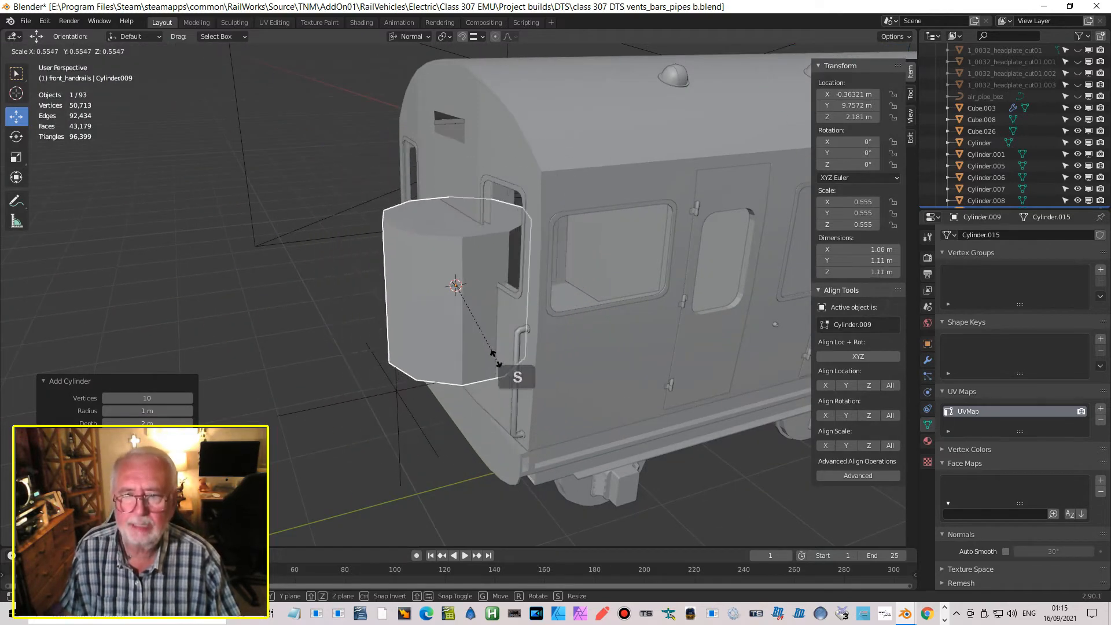
left_click(466, 313)
scroll(469, 312, "up", 5)
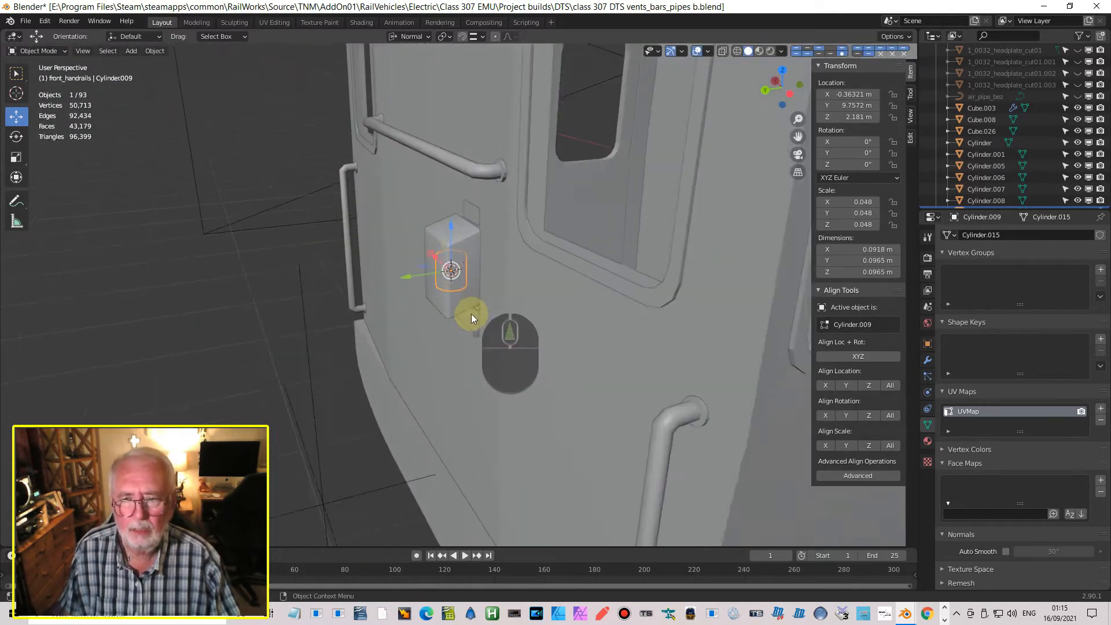
Step: Move the ten-sided cylinder out of the box along X to about -0.494 m and scale it down to about 0.009
scroll(463, 307, "up", 3)
middle_click_drag(412, 272, 459, 318)
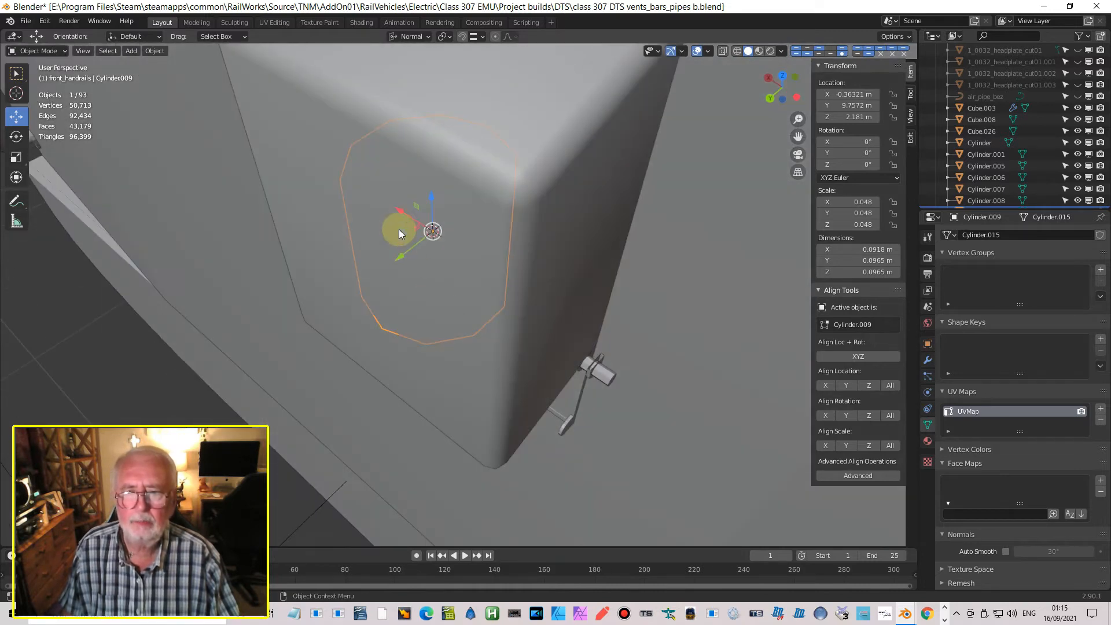
left_click_drag(399, 209, 654, 372)
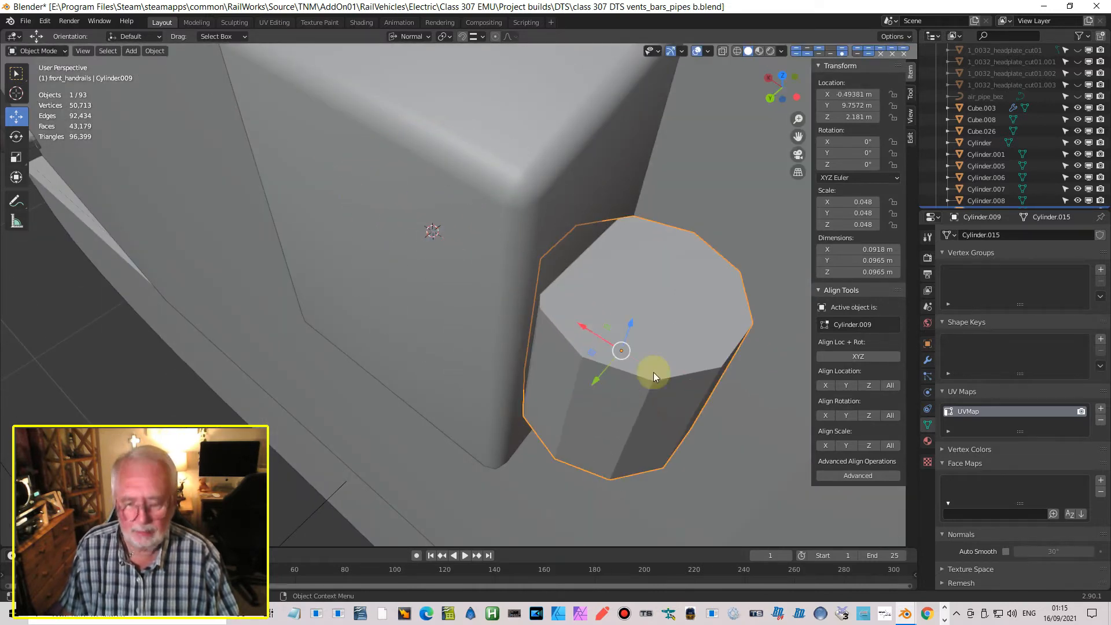
key("s")
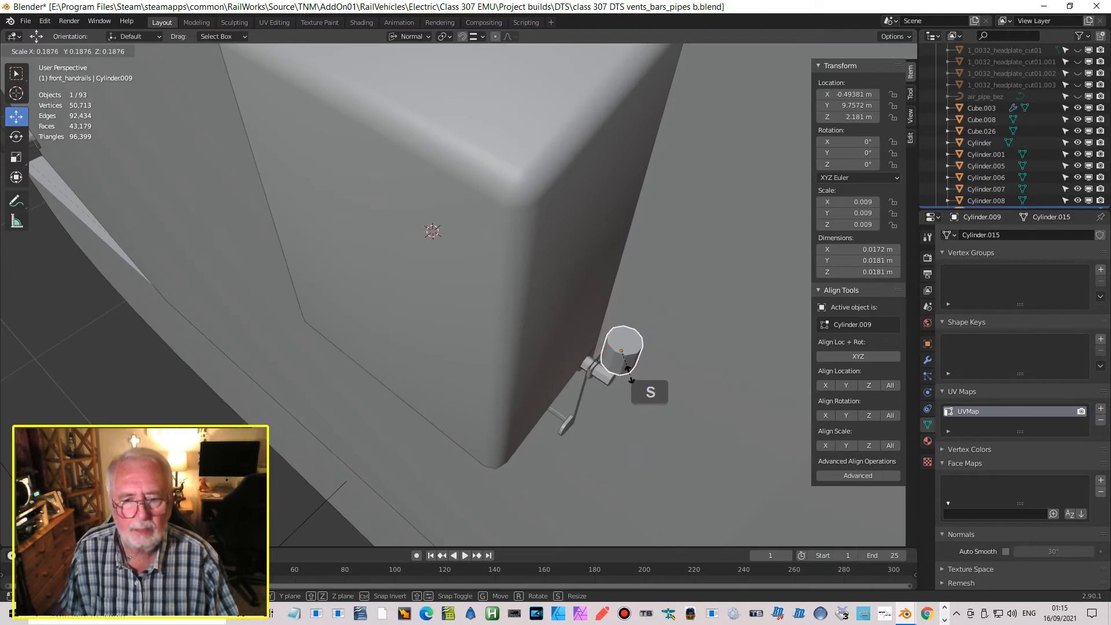
left_click(637, 380)
middle_click_drag(642, 383, 689, 299)
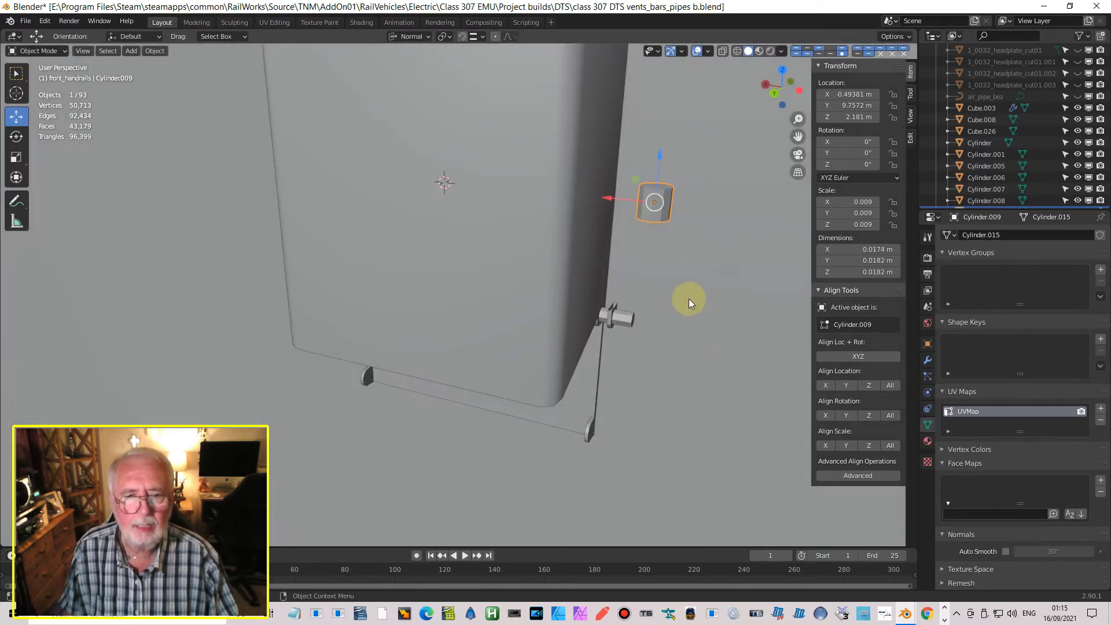
Step: In a back view, place the small cylinder just above the hinge rod beside the box, at about X -0.469 m and Z 2.109 m
mouse_move(614, 198)
left_mouse_down()
mouse_move(579, 195)
mouse_move(602, 187)
left_mouse_up()
left_click_drag(626, 152, 645, 290)
scroll(675, 308, "up", 2)
key("ctrl+KP_1")
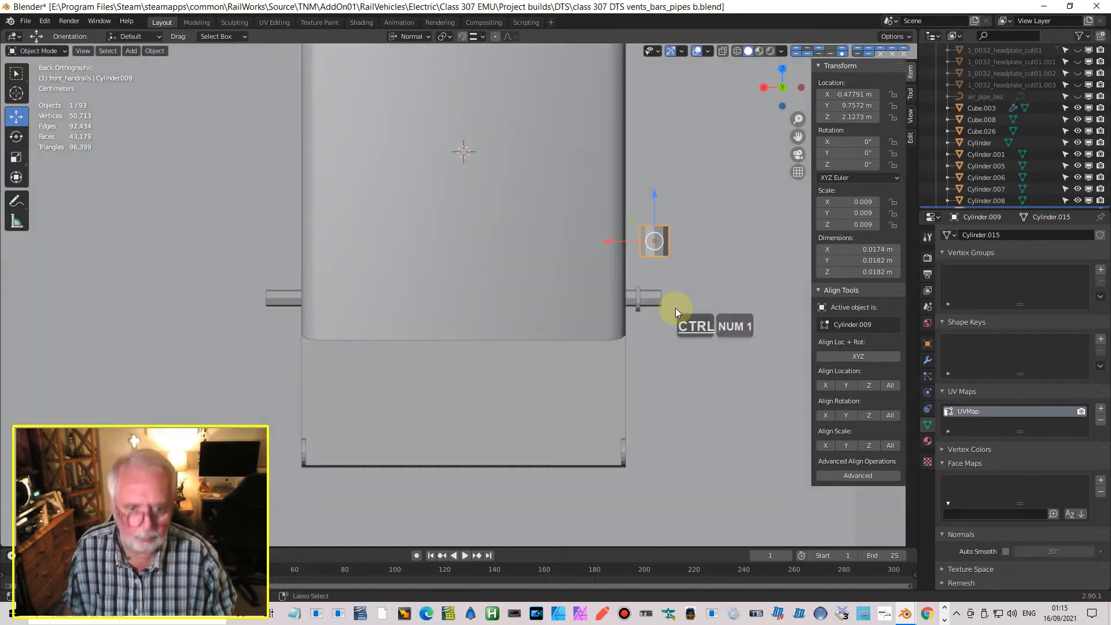
scroll(682, 279, "up", 2)
middle_click_drag(732, 297, 536, 246, "shift")
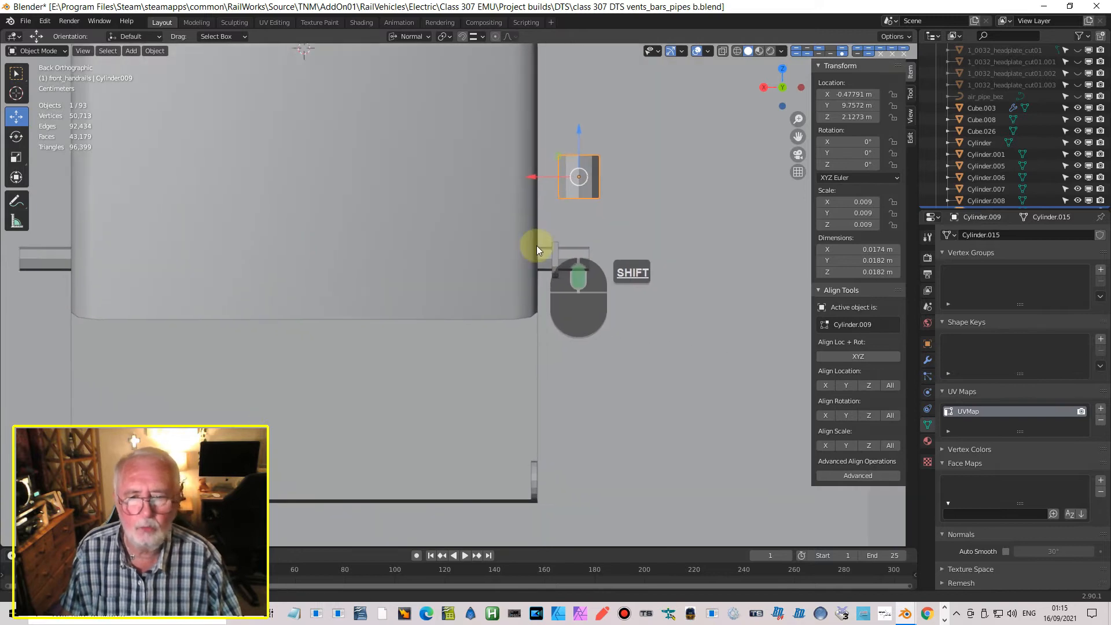
scroll(690, 243, "up", 3)
middle_click_drag(691, 243, 492, 422, "shift")
left_click_drag(516, 189, 521, 260)
left_click_drag(462, 300, 469, 331)
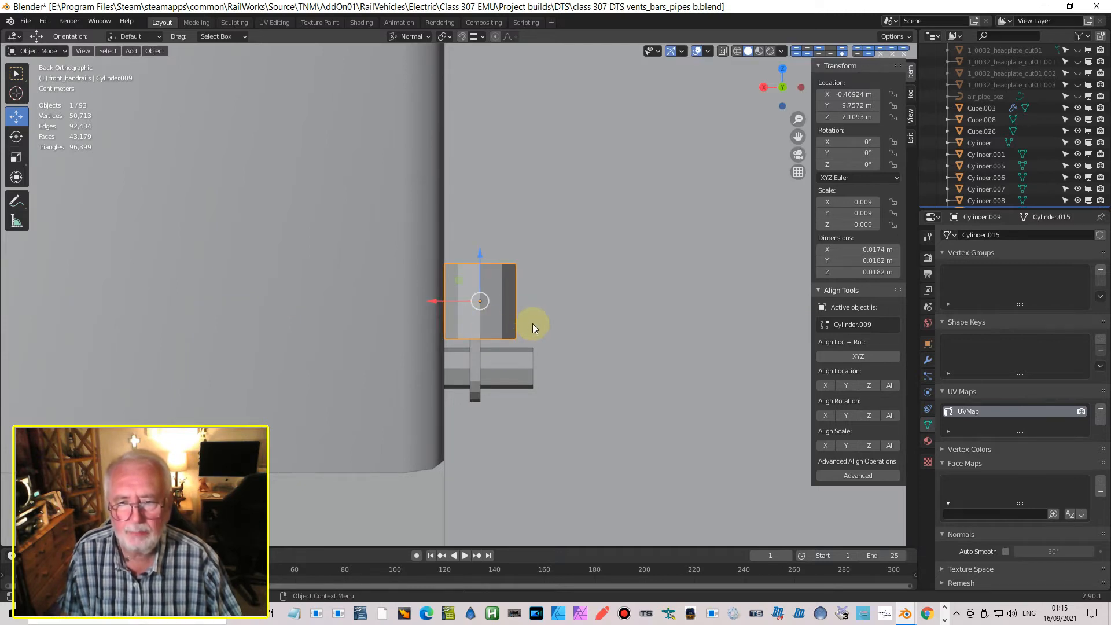
Step: Scale the small cylinder down to about 0.008 and reposition it above the hinge piece at about X -0.468 m and Z 2.107 m
key("s")
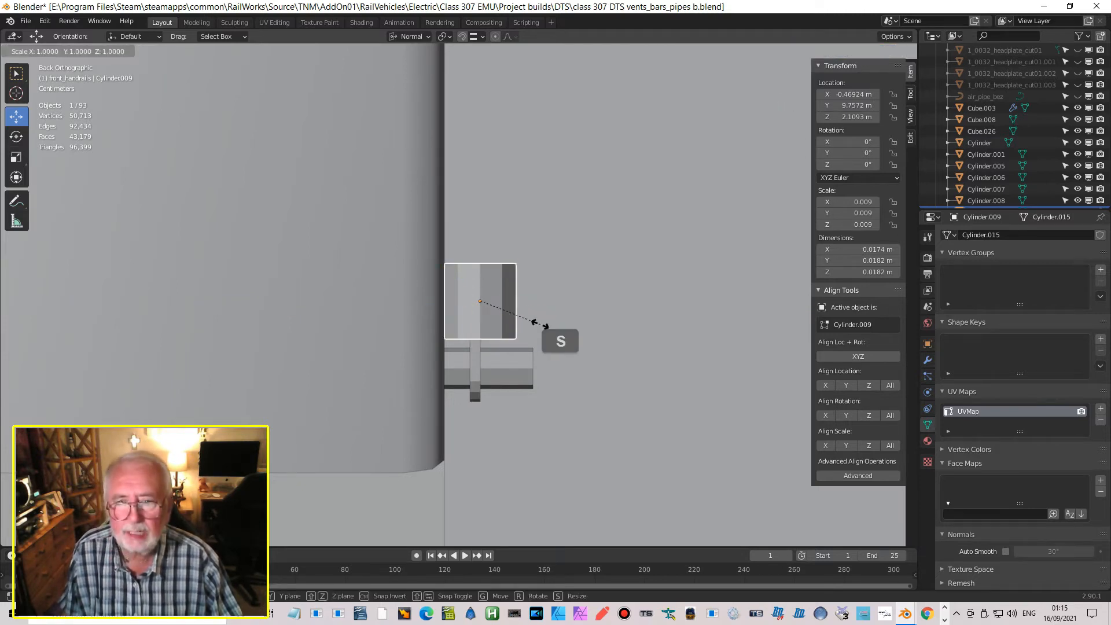
left_click(530, 320)
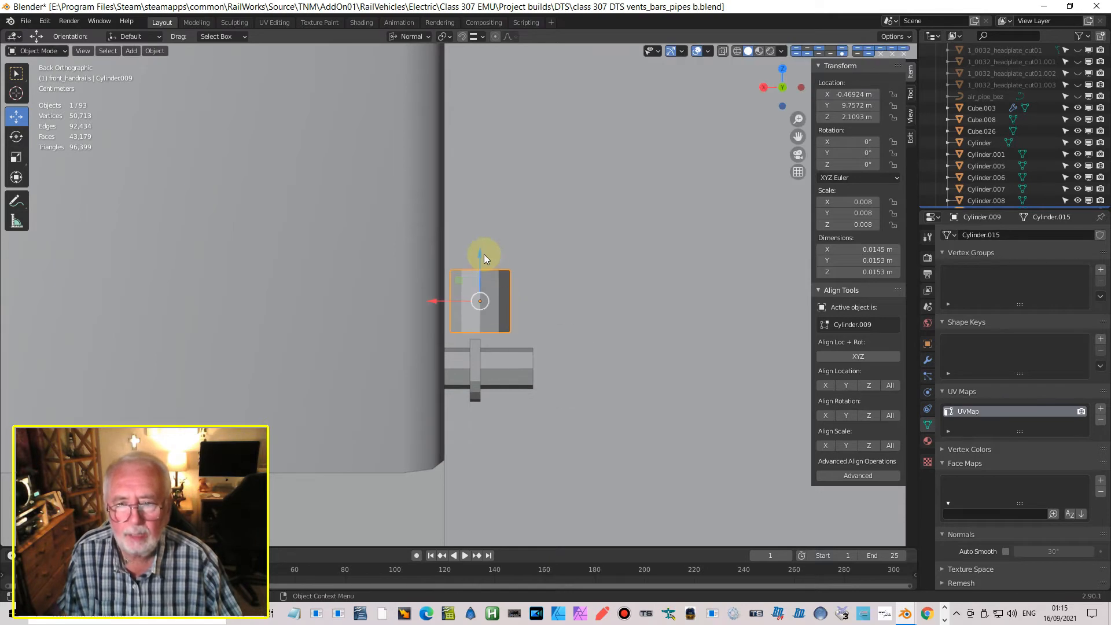
left_click_drag(439, 299, 431, 303)
left_click_drag(474, 258, 476, 264)
Step: In a wireframe left side view, align the small cylinder over the hinge piece at about Y 9.717 m, then restore solid shading
middle_click_drag(509, 306, 319, 337)
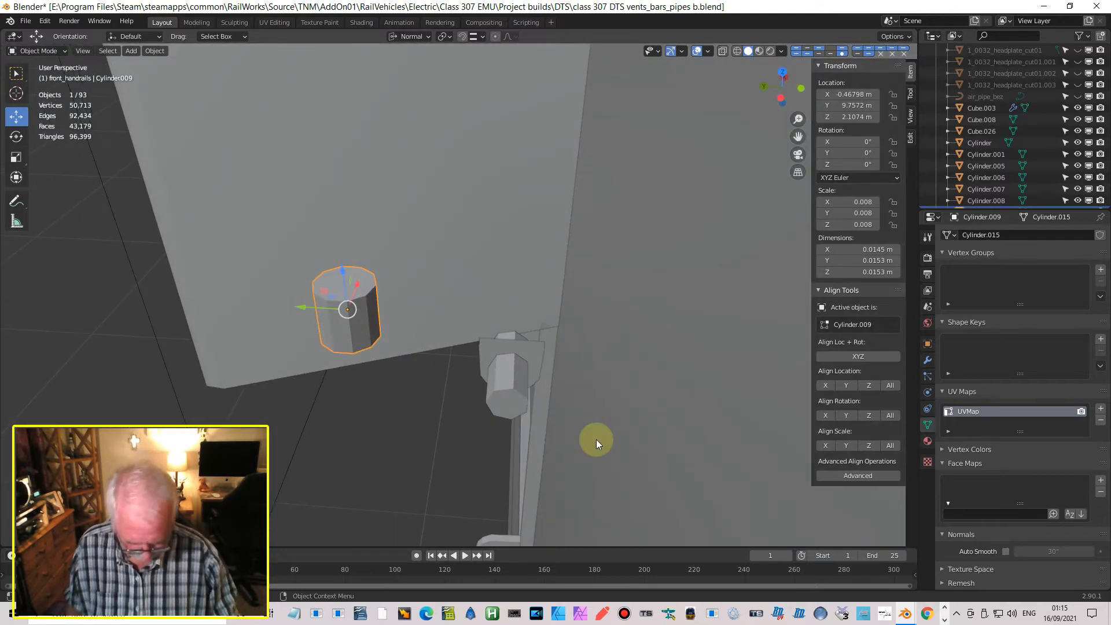
key("ctrl+KP_3")
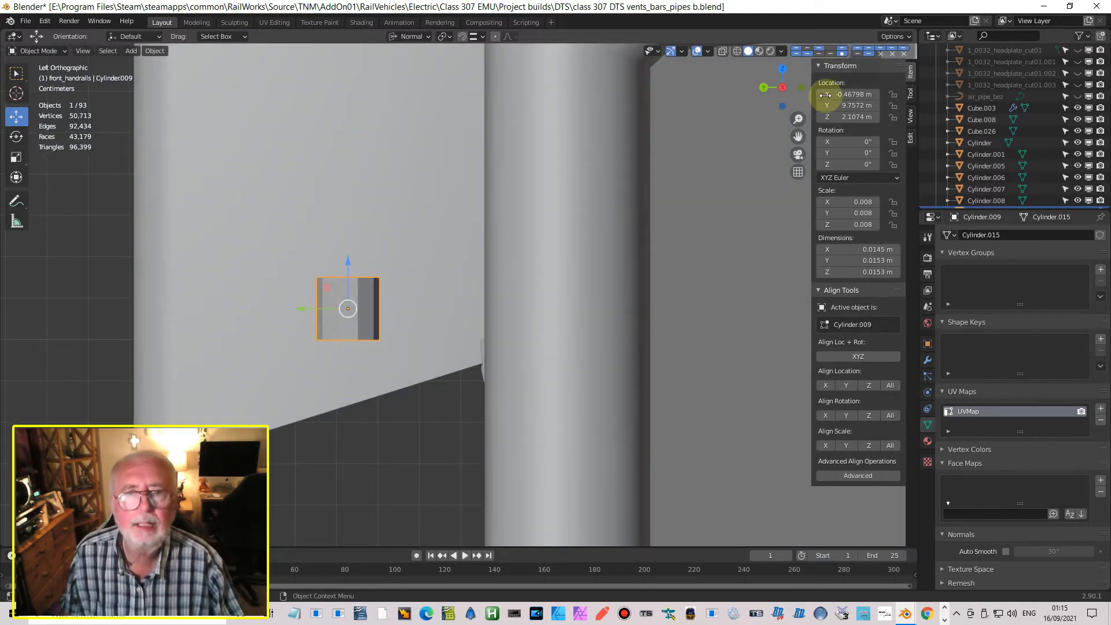
left_click(737, 51)
left_click_drag(300, 308, 448, 310)
left_click(722, 51)
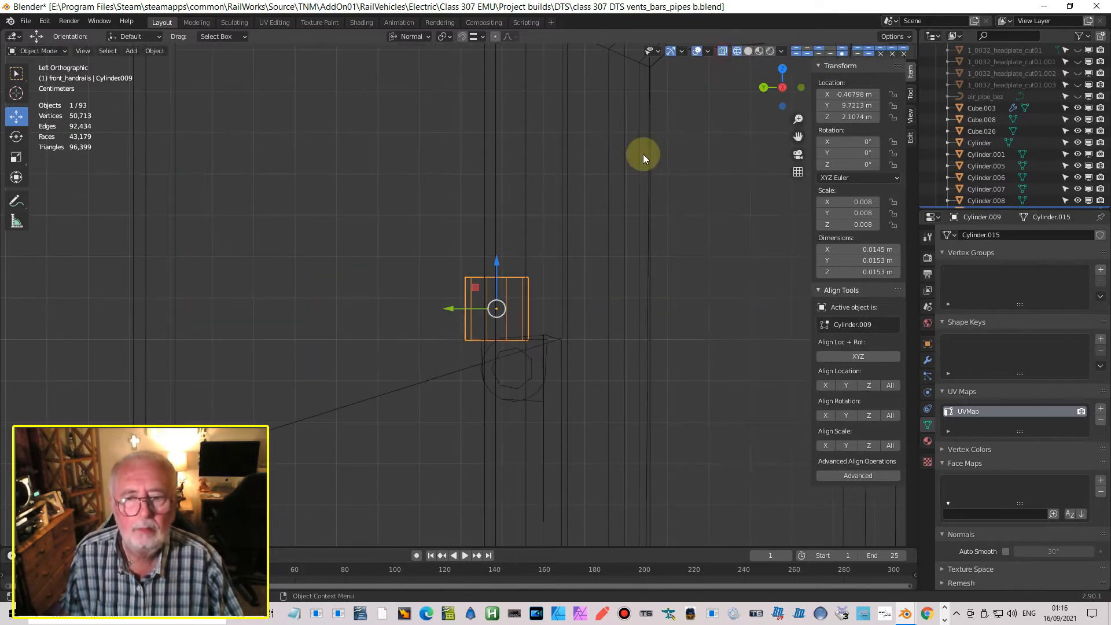
scroll(465, 359, "up", 2)
left_click_drag(464, 312, 492, 442)
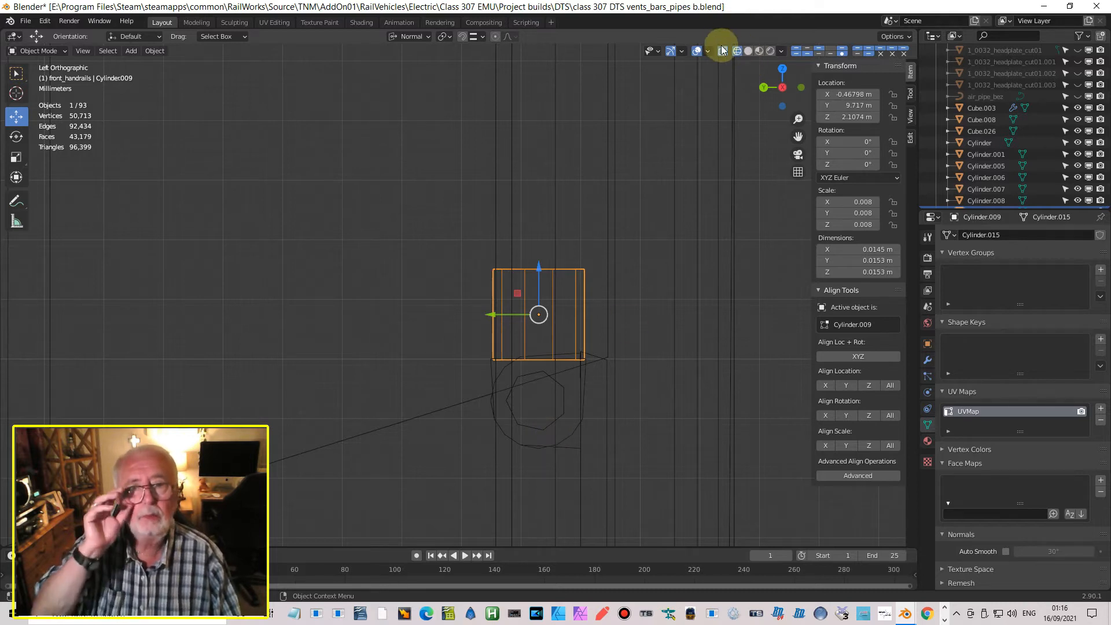
left_click(747, 51)
Step: Duplicate the thin rounded hinge piece beneath the small cylinder in place and set the copy's X rotation to 0°
scroll(626, 173, "down", 3)
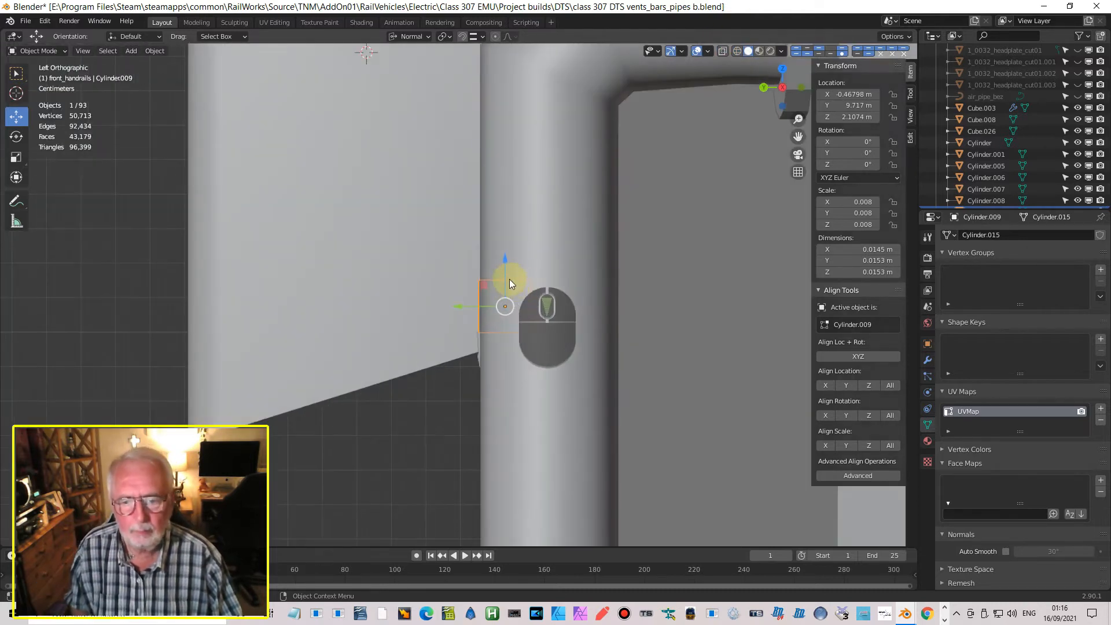
middle_click_drag(509, 282, 597, 292)
middle_click_drag(519, 285, 538, 288)
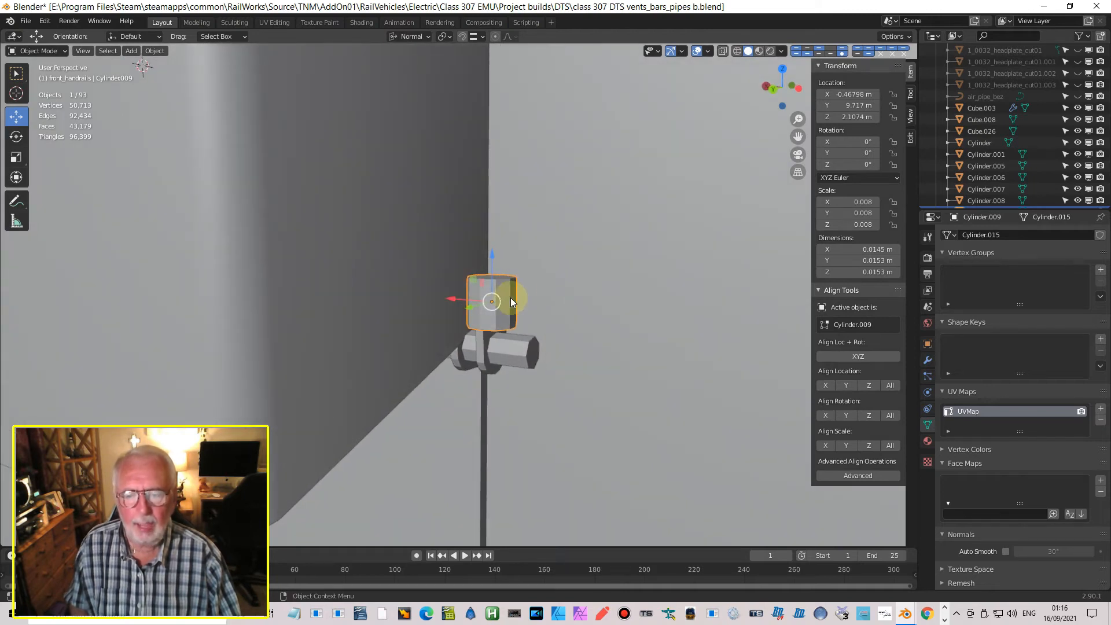
left_click(482, 345)
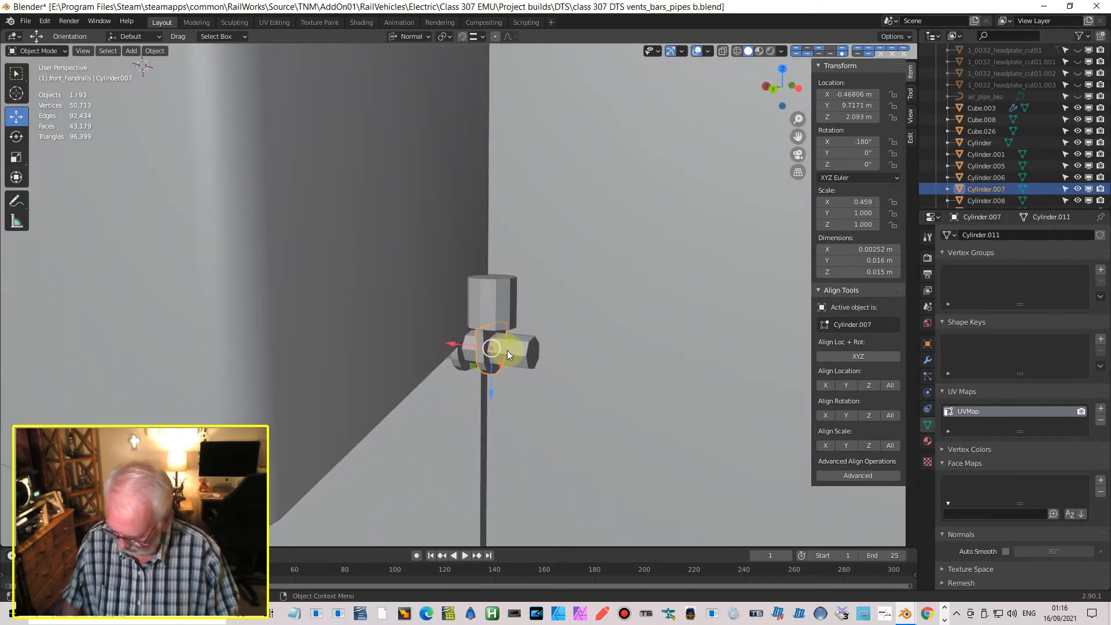
key("shift+d")
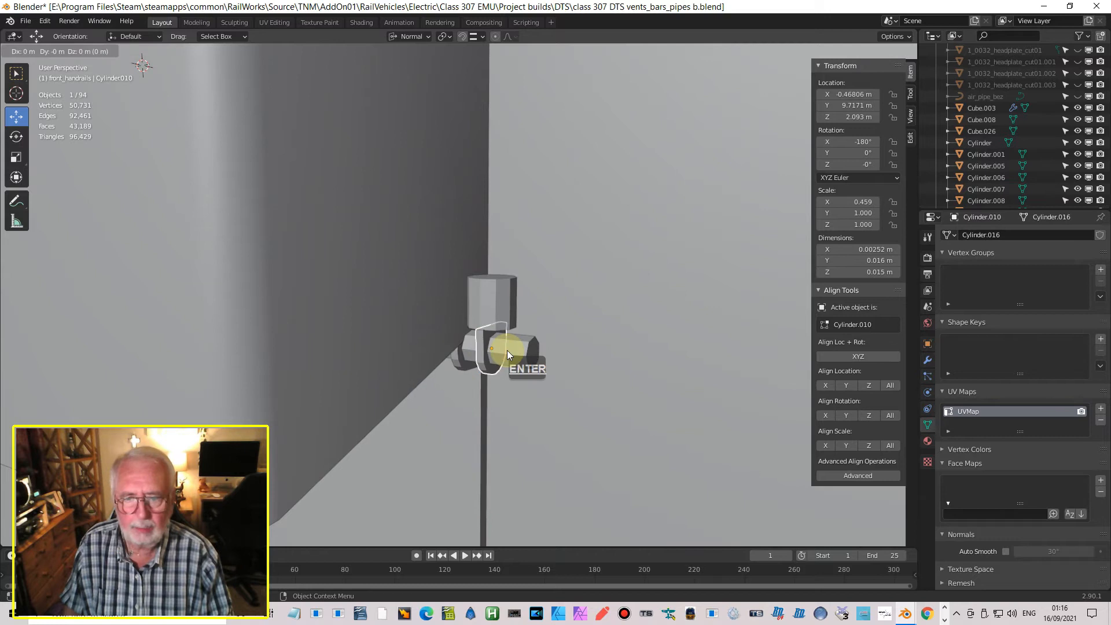
key("Return")
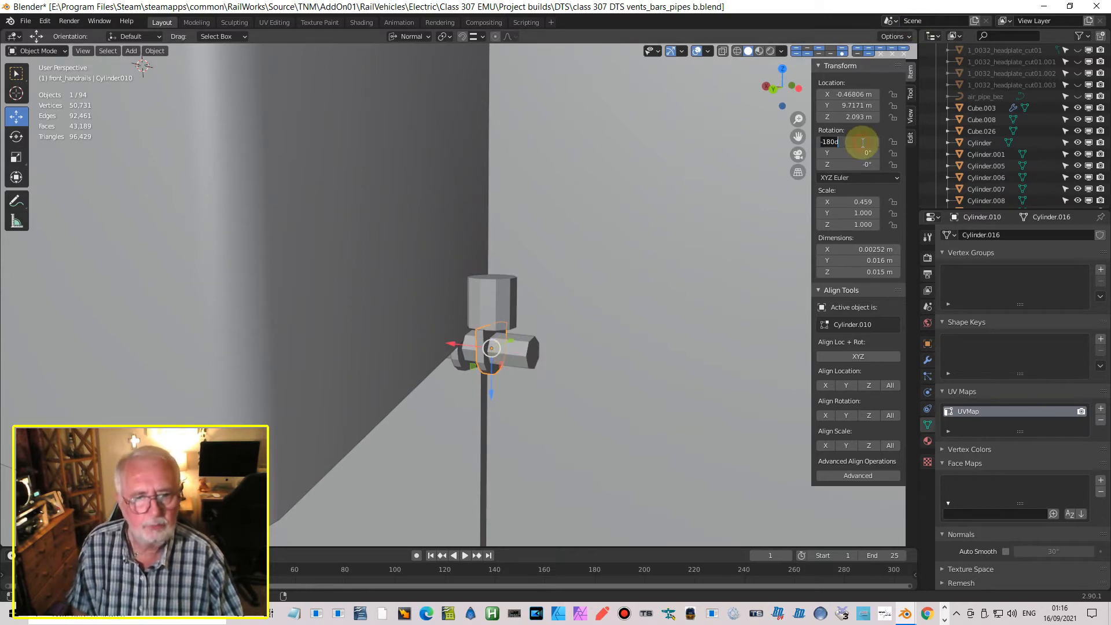
key("Return")
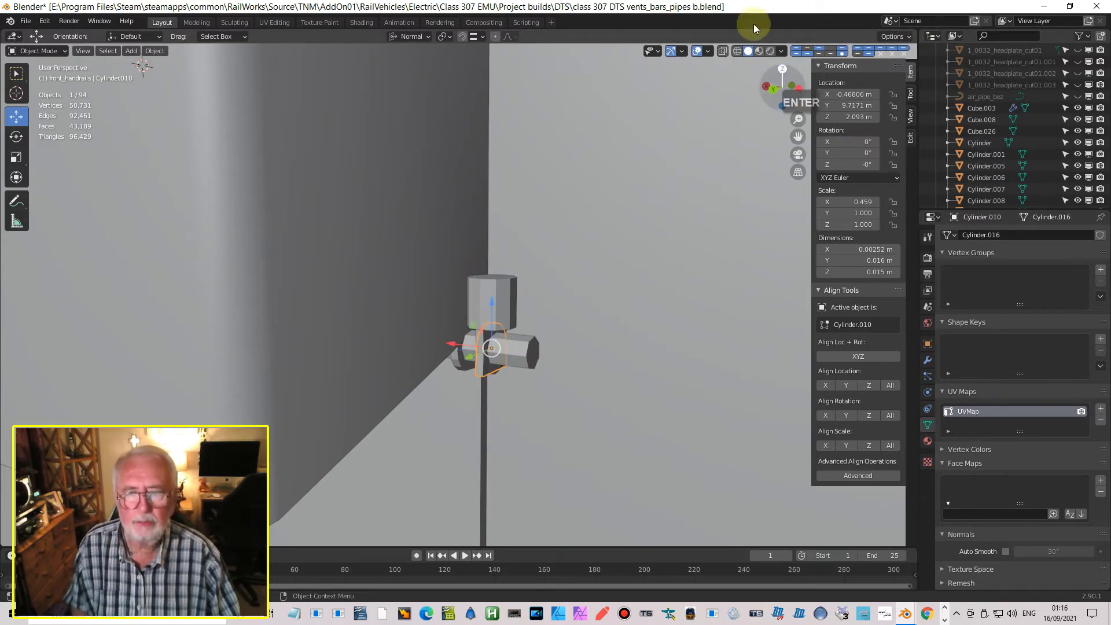
Step: Raise the copied hinge piece along Z to the box's upper edge, at about Z 2.31 m
left_click_drag(490, 304, 535, 579)
scroll(661, 391, "down", 5)
middle_click_drag(588, 270, 554, 206)
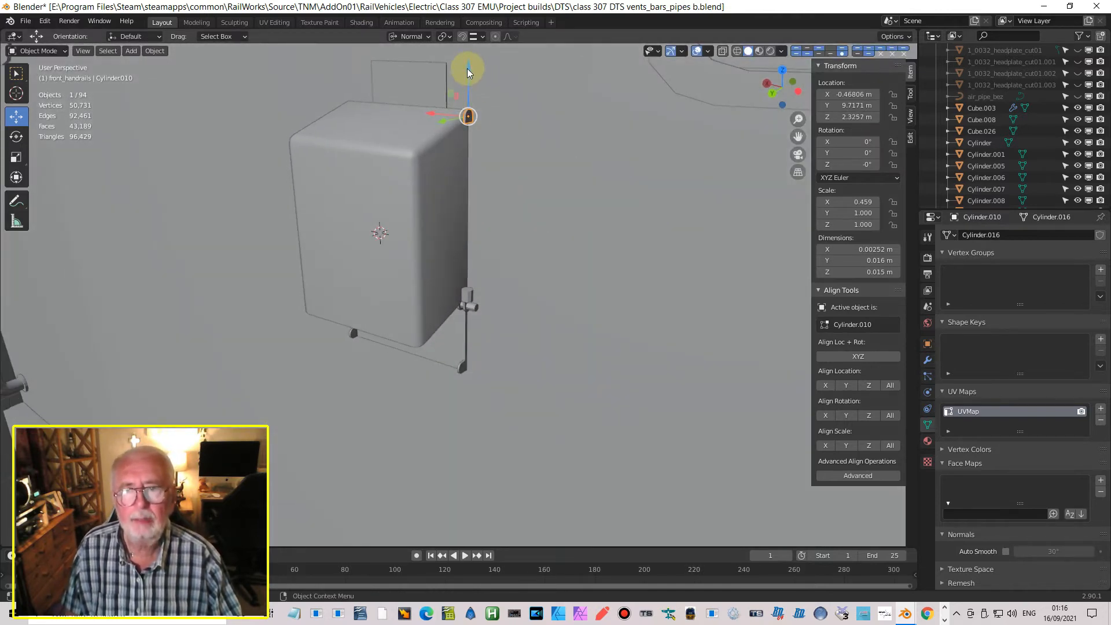
left_click_drag(468, 68, 525, 127)
scroll(544, 119, "up", 3)
middle_click_drag(561, 117, 488, 161)
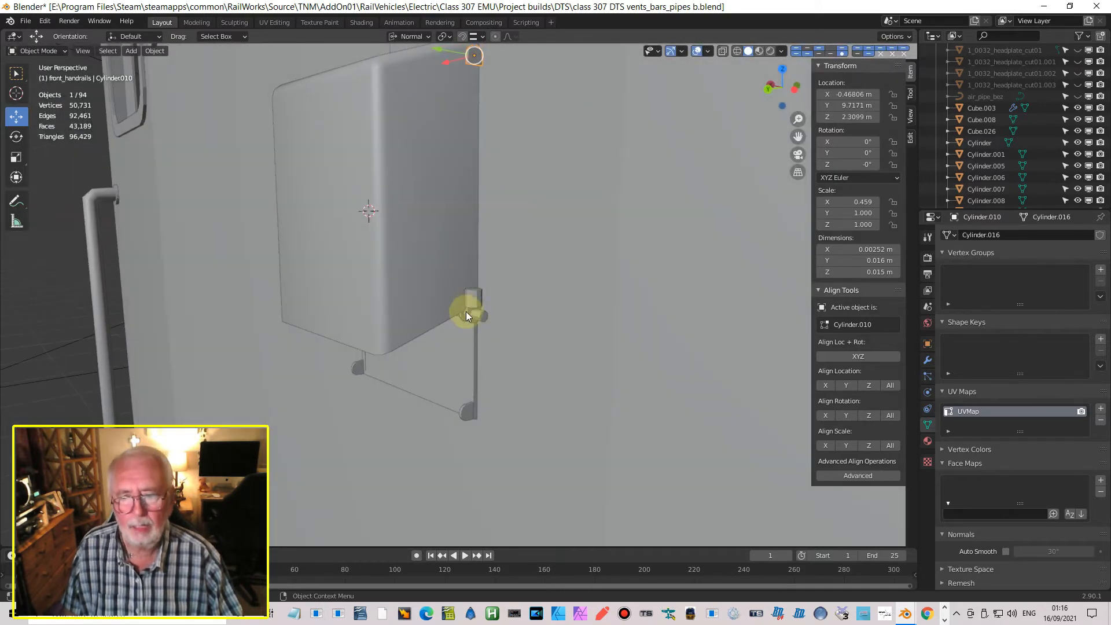
Step: Duplicate the hinge rod and raise the copy along Z to the upper hinge piece, at about Z 2.31 m
left_click(491, 314)
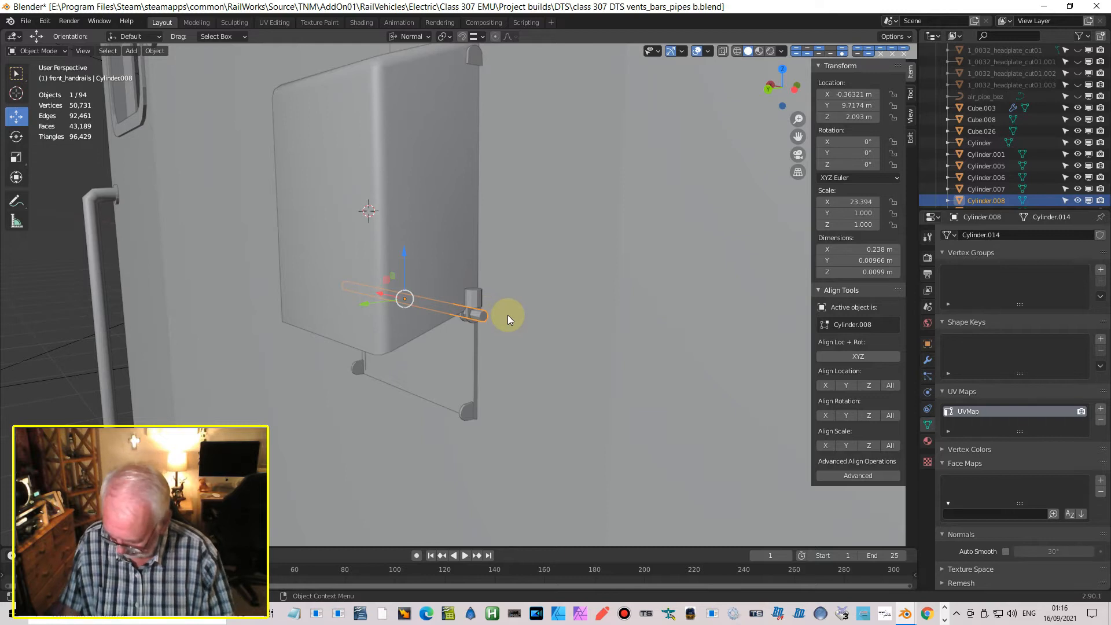
key("shift+d")
key("z")
key("z")
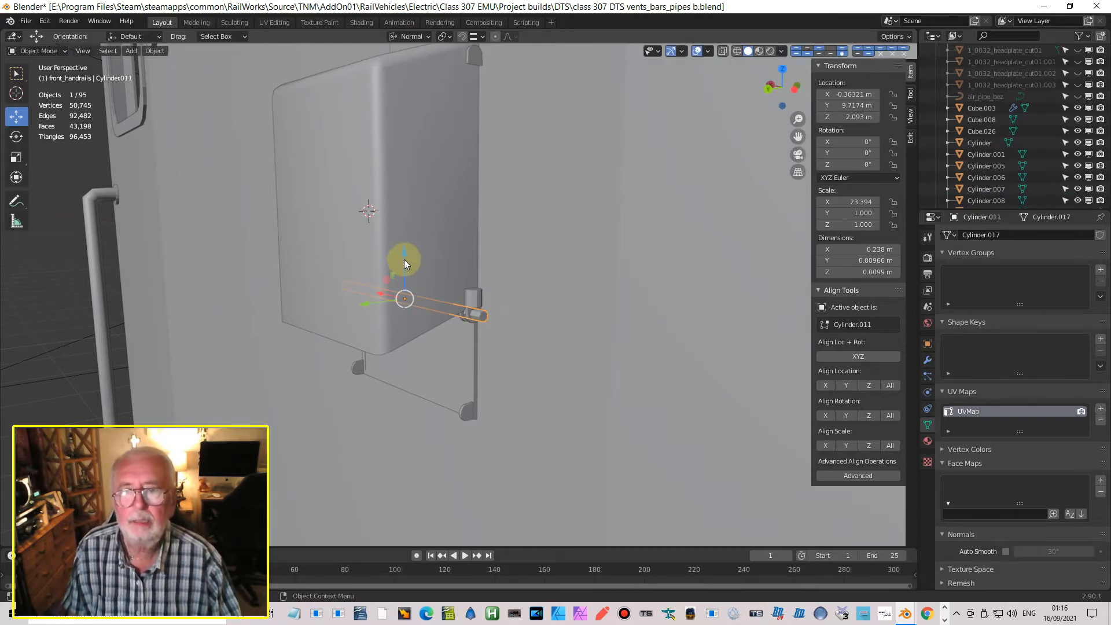
left_click(429, 529)
Step: Stretch the small cylinder upward by moving its top face along Z to about 2.302 m, just below the upper hinge piece
middle_click_drag(546, 355, 565, 392)
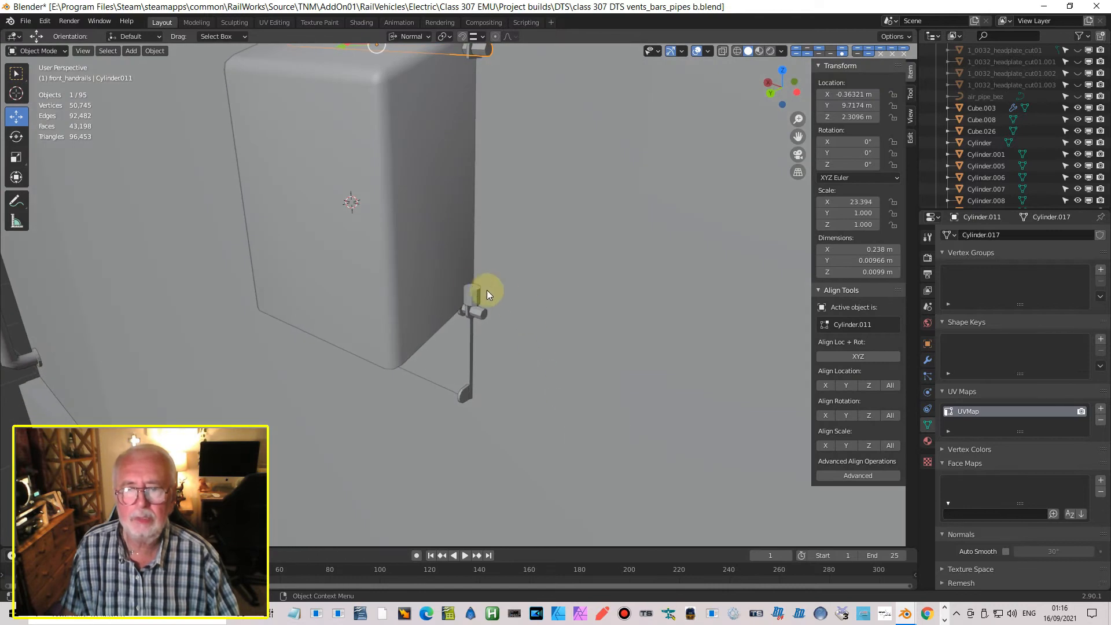
left_click(470, 290)
key("Tab")
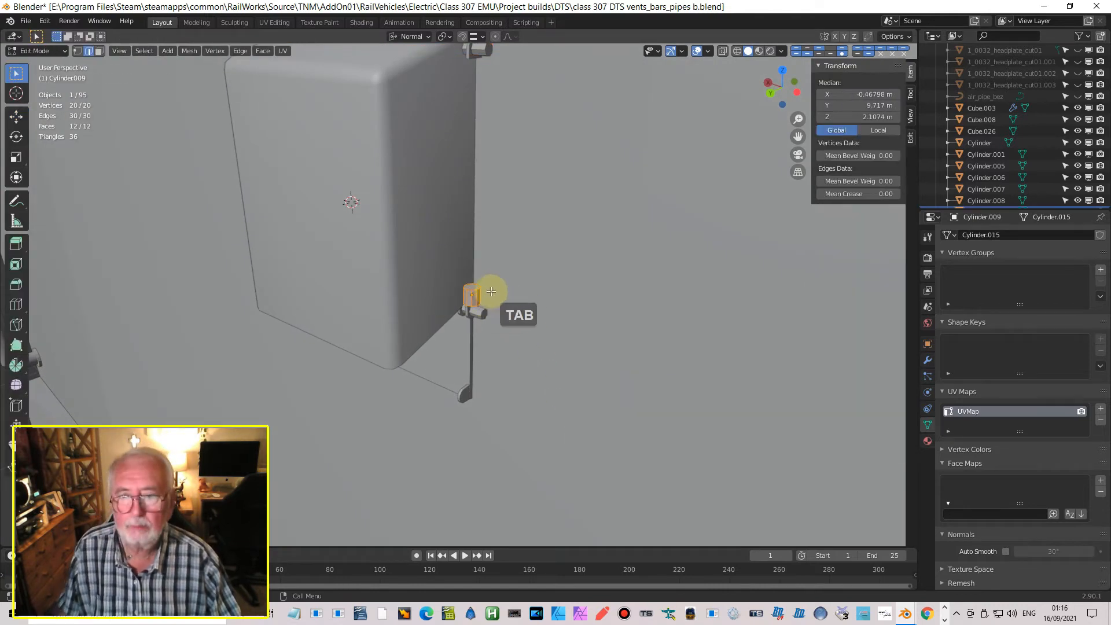
left_click(99, 51)
left_click(468, 292)
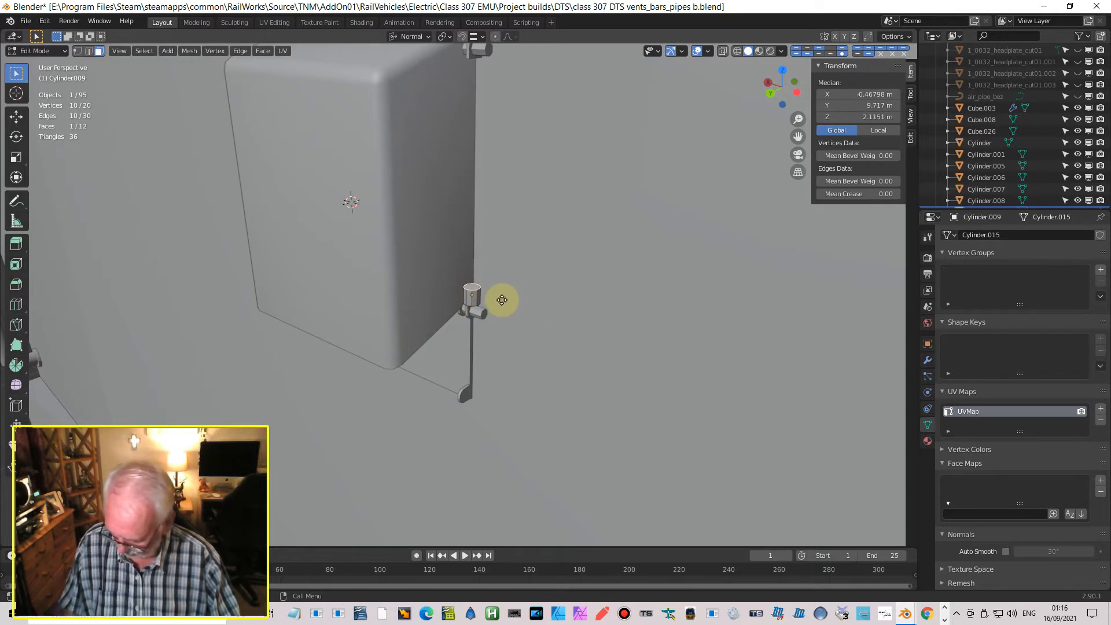
key("g")
key("z")
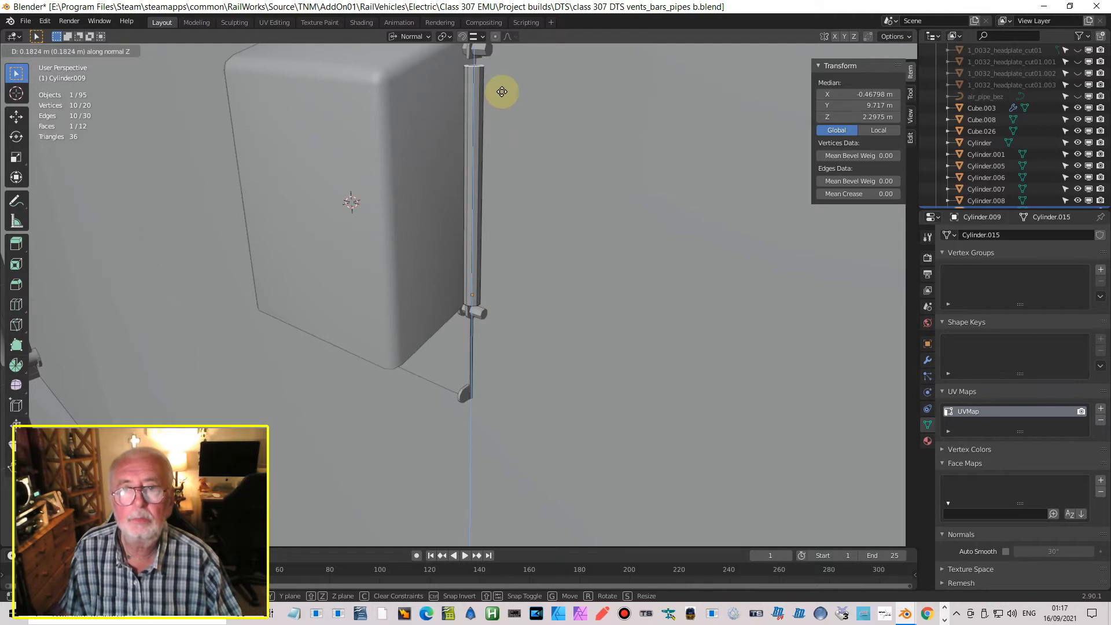
left_click(502, 87)
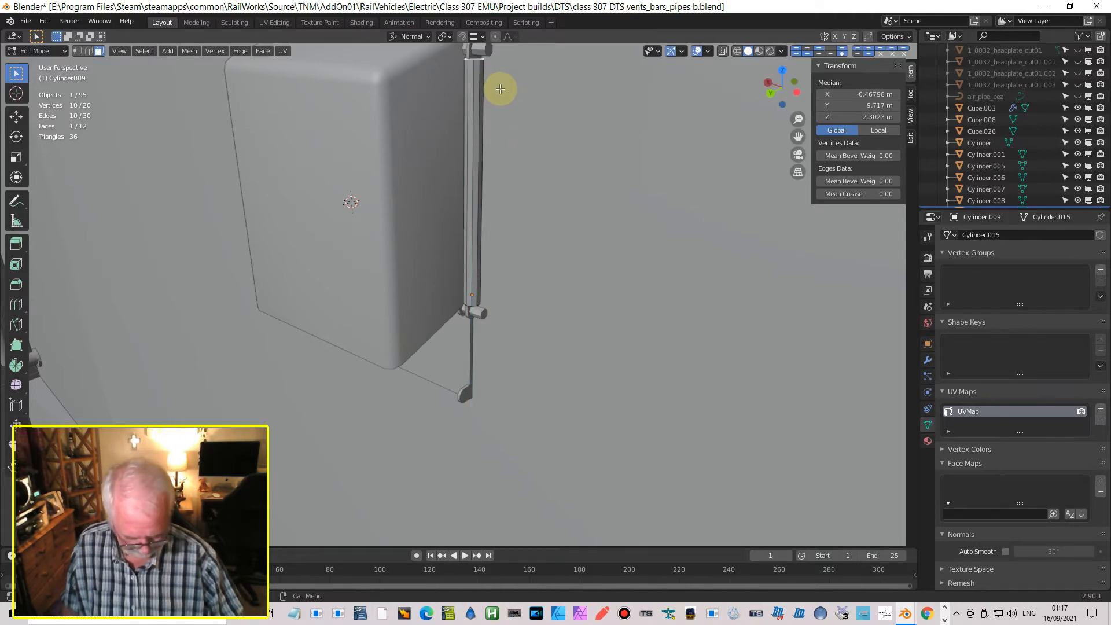
Step: In a close back view, nudge the cylinder's top face up along Z to about 2.303 m to meet the upper hinge piece
key("ctrl+KP_1")
middle_click_drag(512, 137, 538, 307, "shift")
scroll(538, 284, "up", 5)
scroll(539, 275, "up", 2)
middle_click_drag(563, 270, 481, 384, "shift")
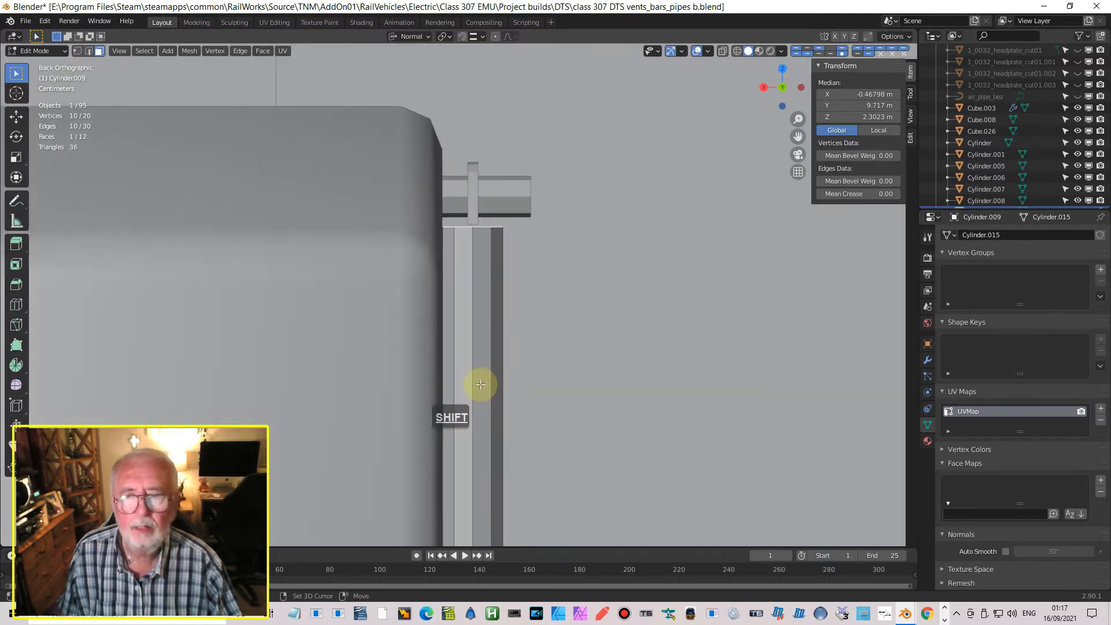
scroll(654, 295, "up", 3)
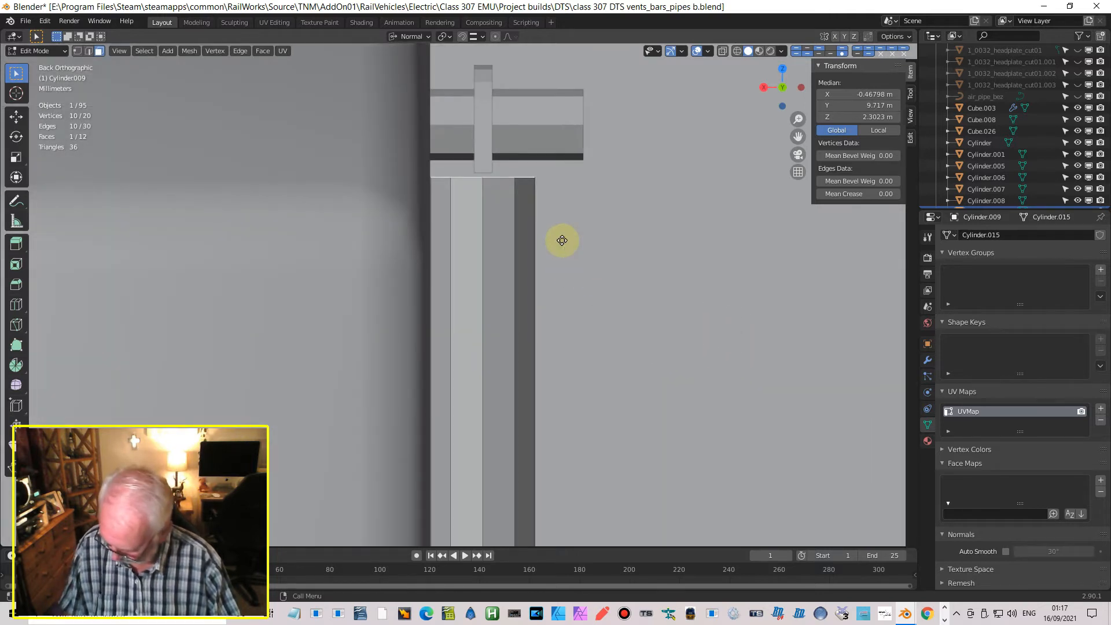
key("g")
key("z")
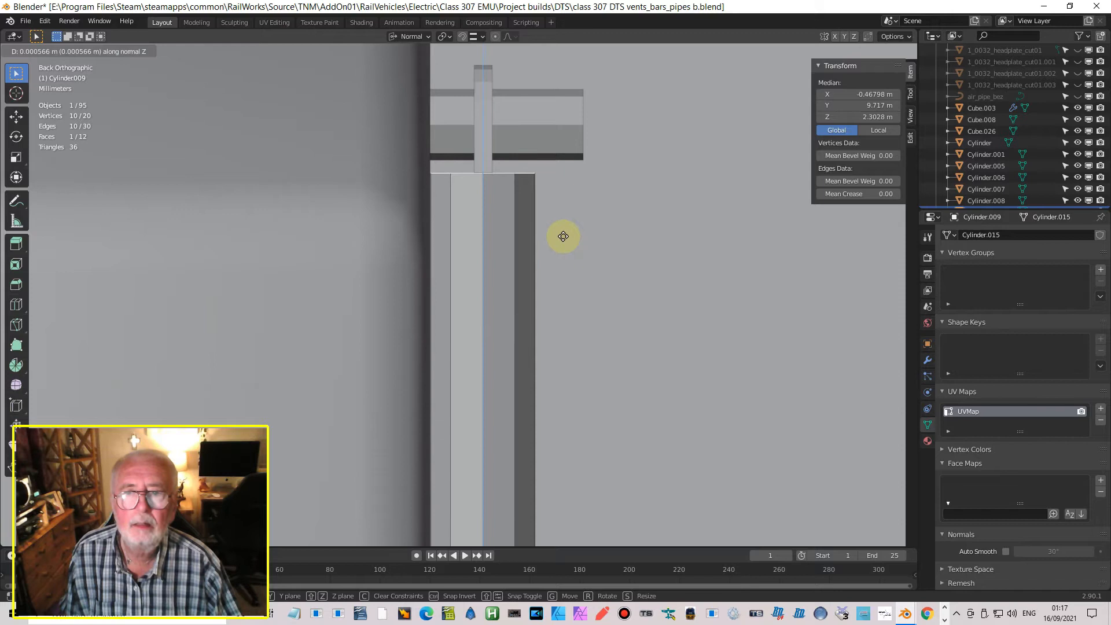
left_click(562, 236)
Step: Return to Object Mode and apply smooth shading to the vertical hinge cylinder beside the box
middle_click_drag(567, 236, 483, 385)
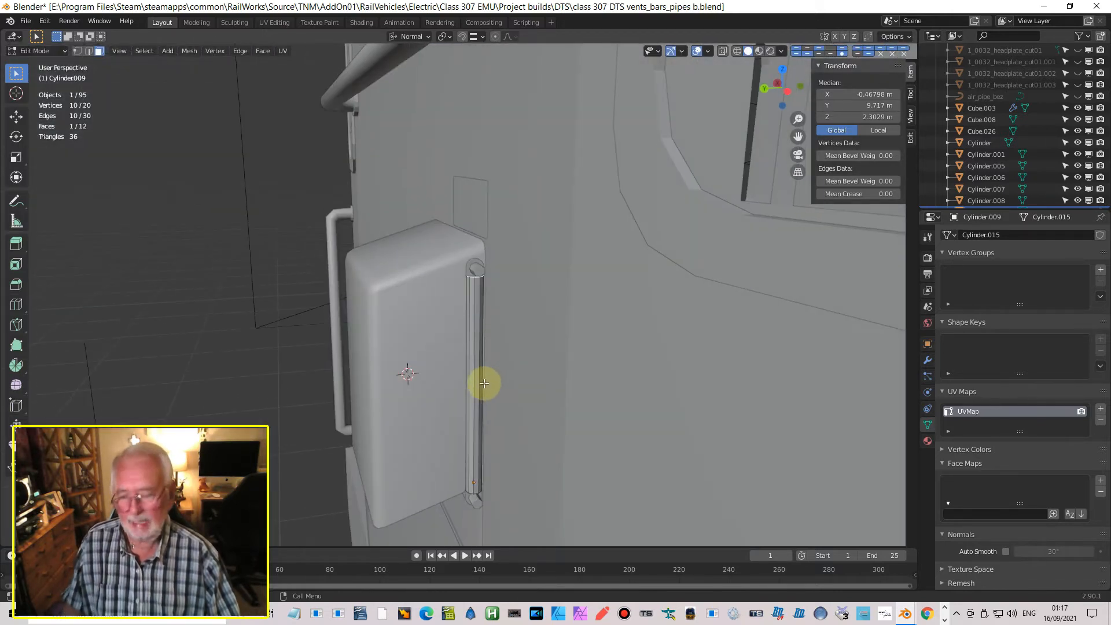
middle_click_drag(476, 422, 533, 298, "shift")
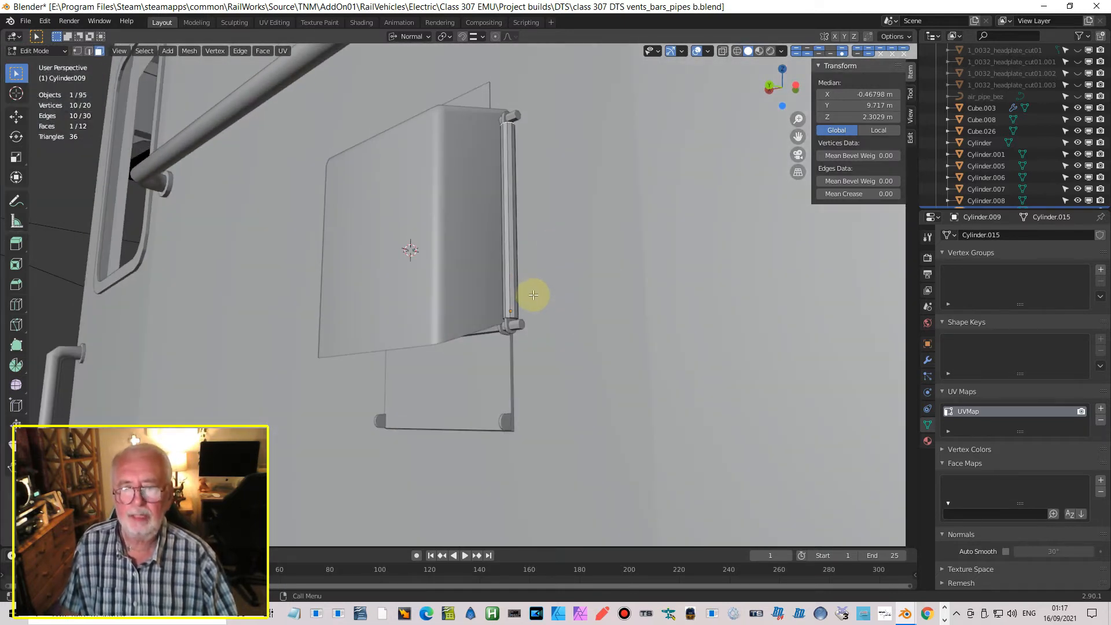
key("Tab")
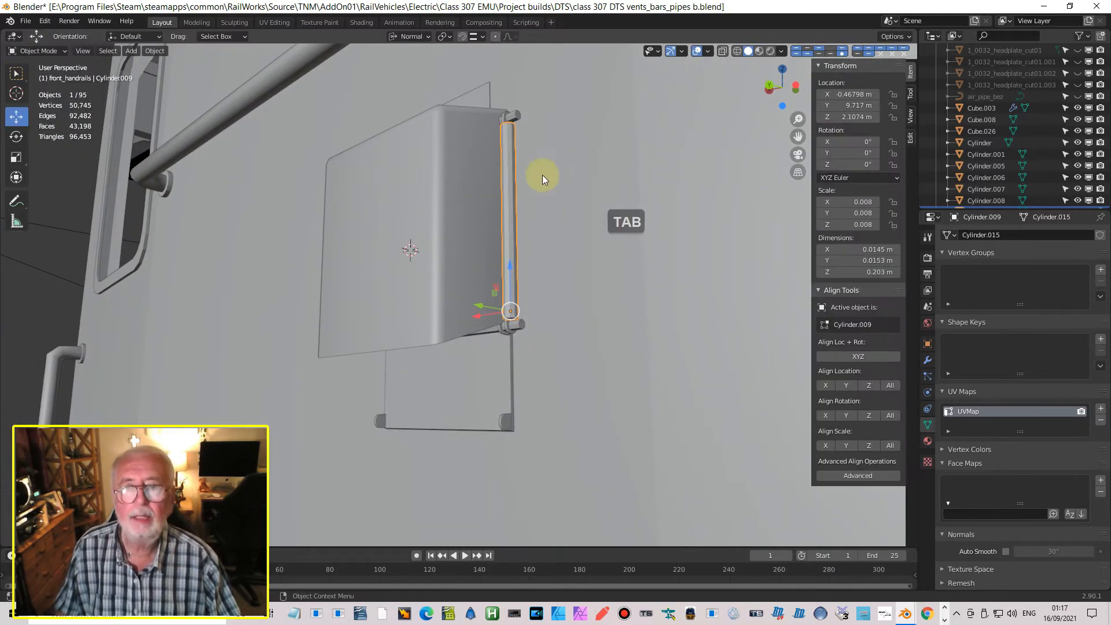
left_click(154, 50)
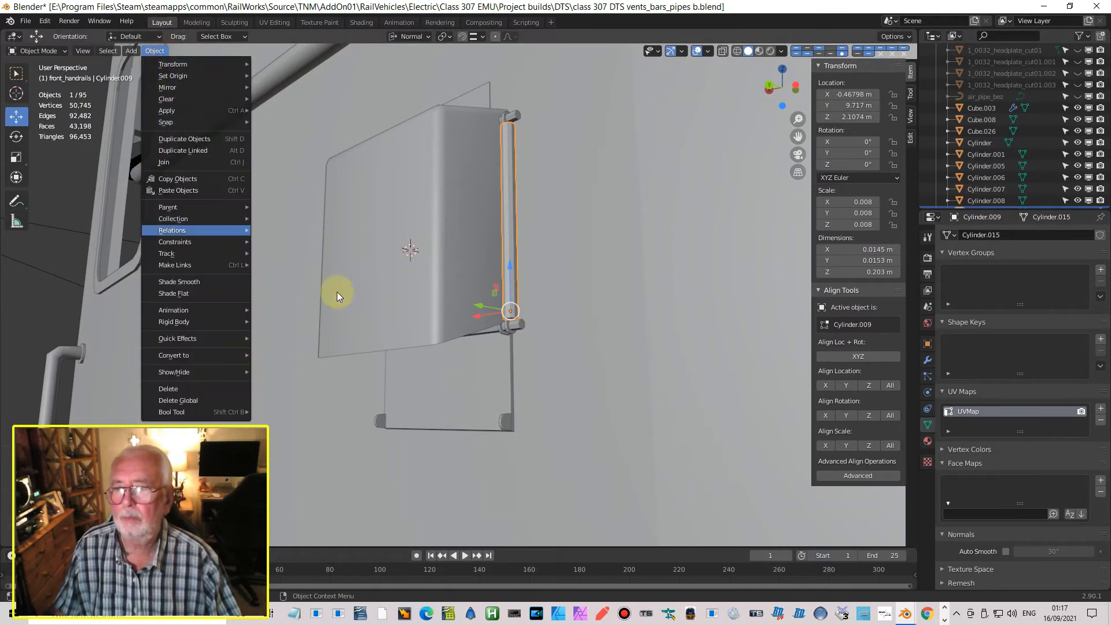
left_click(154, 51)
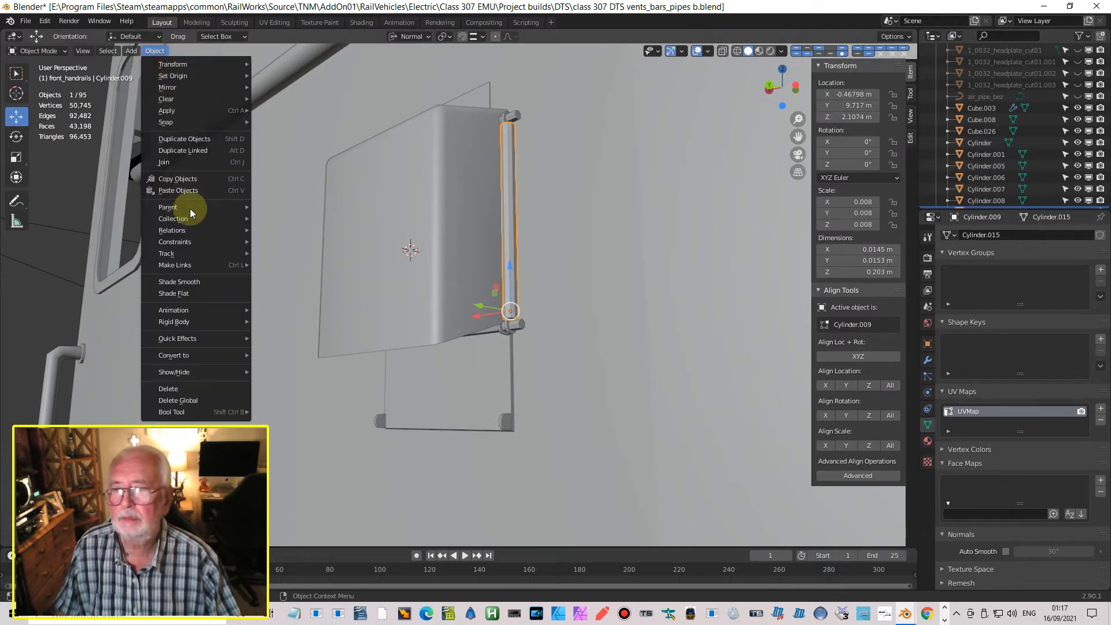
mouse_move(179, 340)
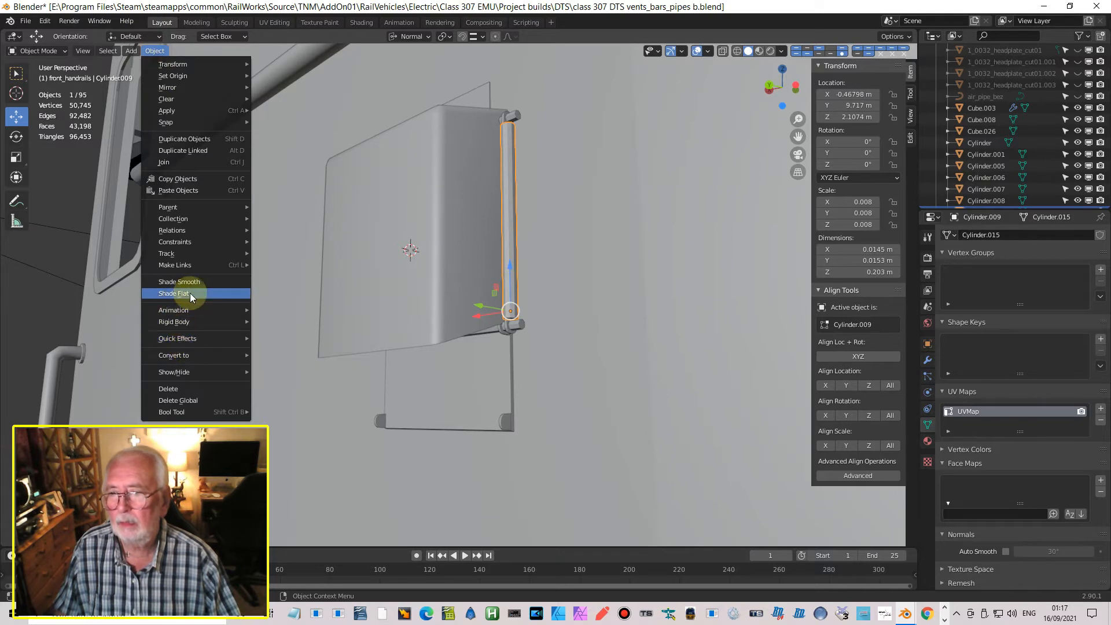
left_click(213, 283)
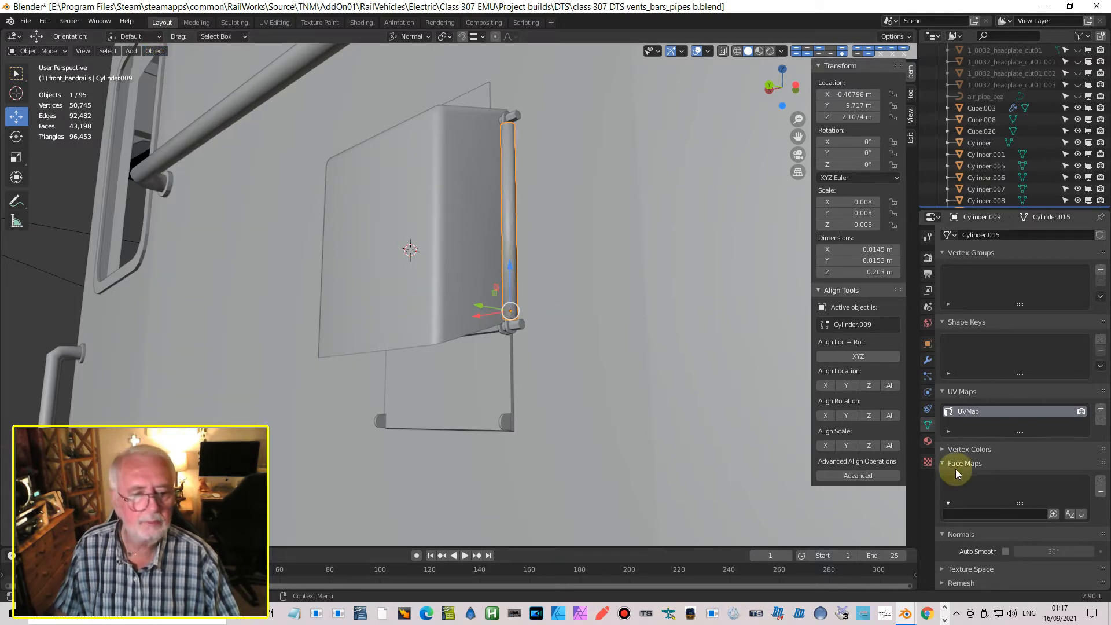
Step: Enable Auto Smooth on the vertical hinge cylinder and set its angle to 50°
left_click(1005, 552)
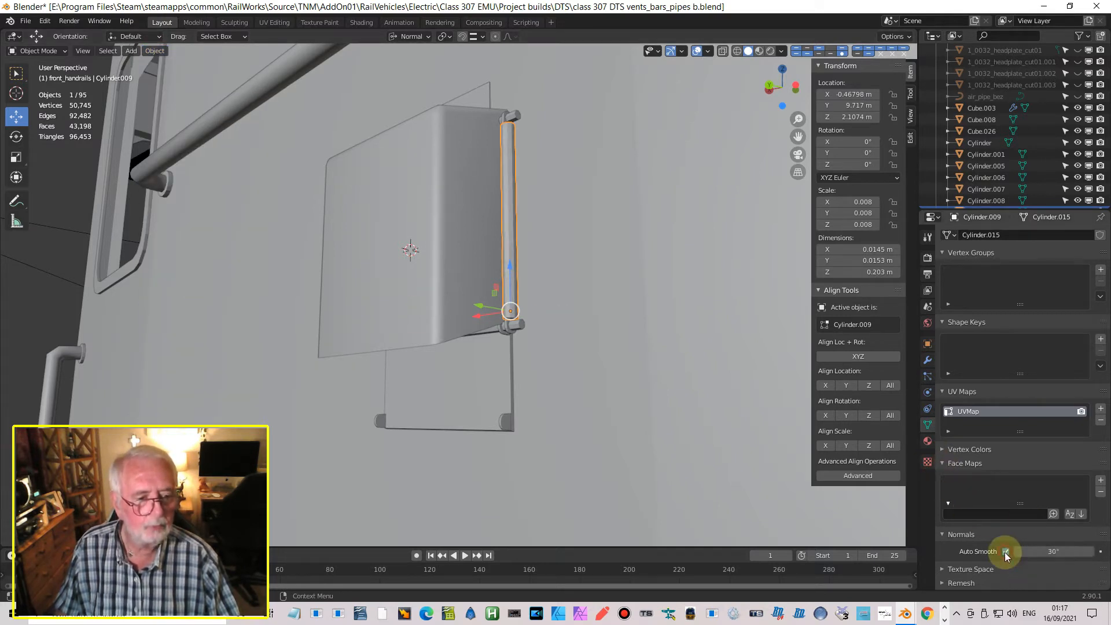
scroll(699, 323, "up", 5)
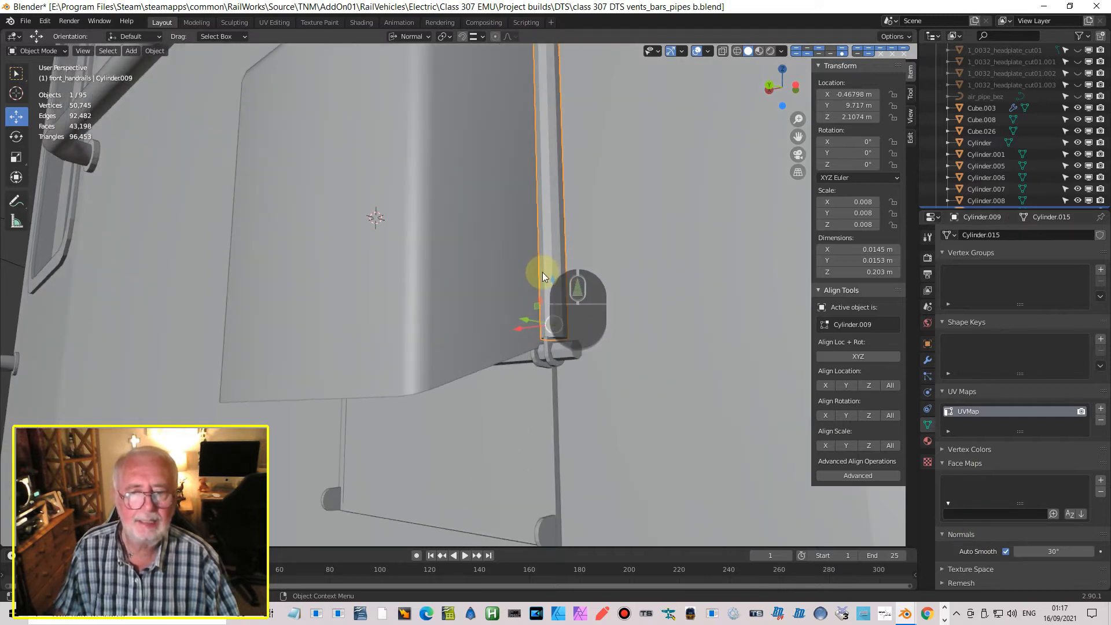
left_click(1055, 551)
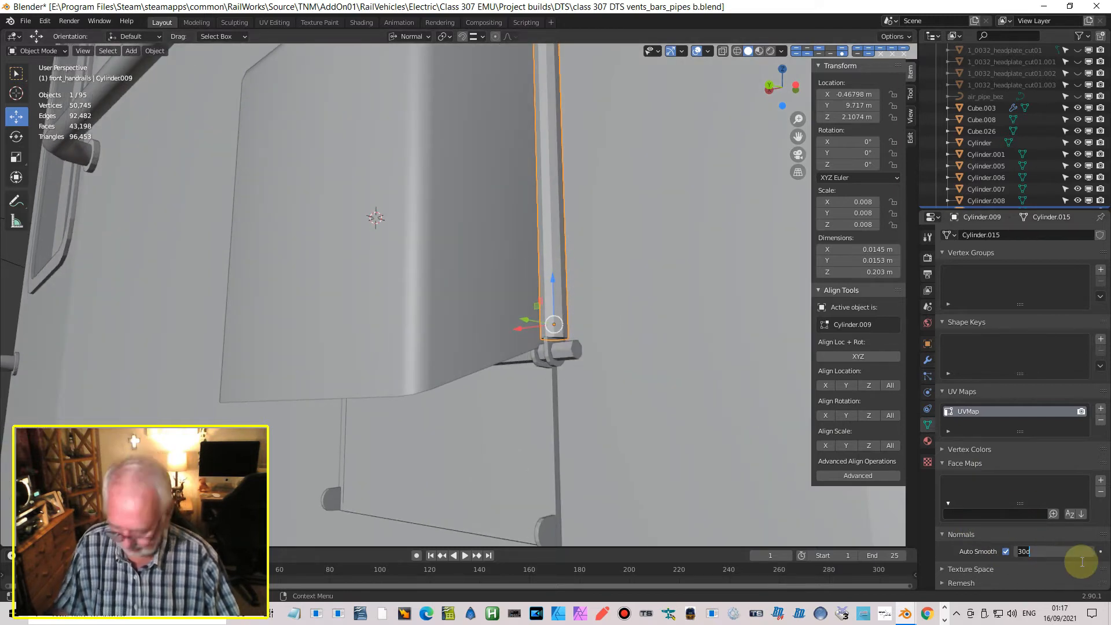
type("50")
key("Return")
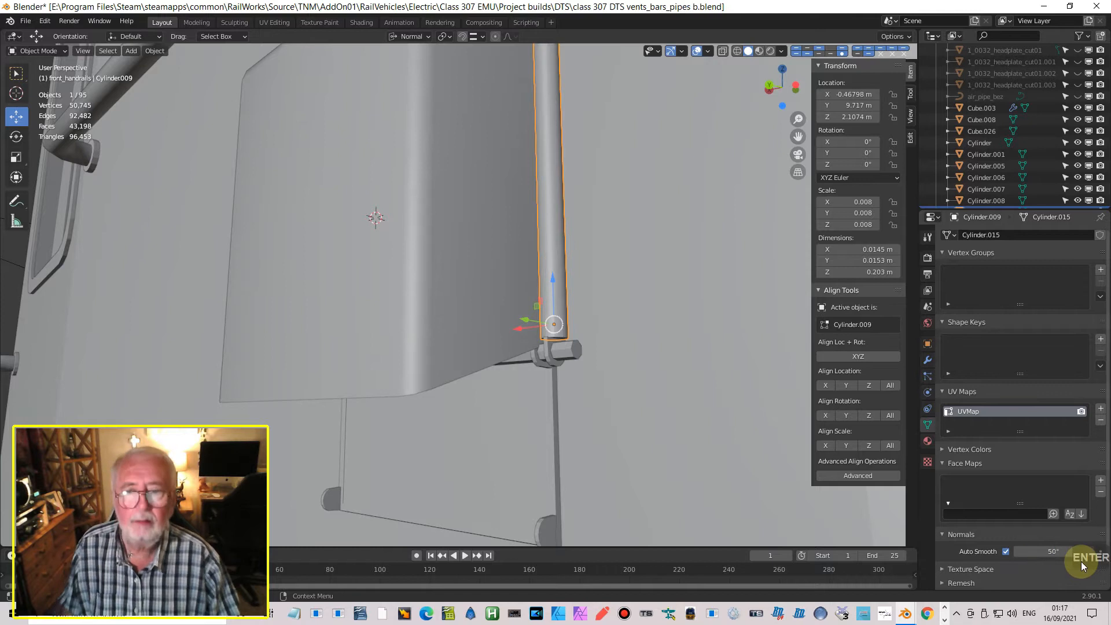
Step: Join the lower hinge piece, the vertical cylinder and the upper hinge piece into one object
scroll(624, 380, "up", 3)
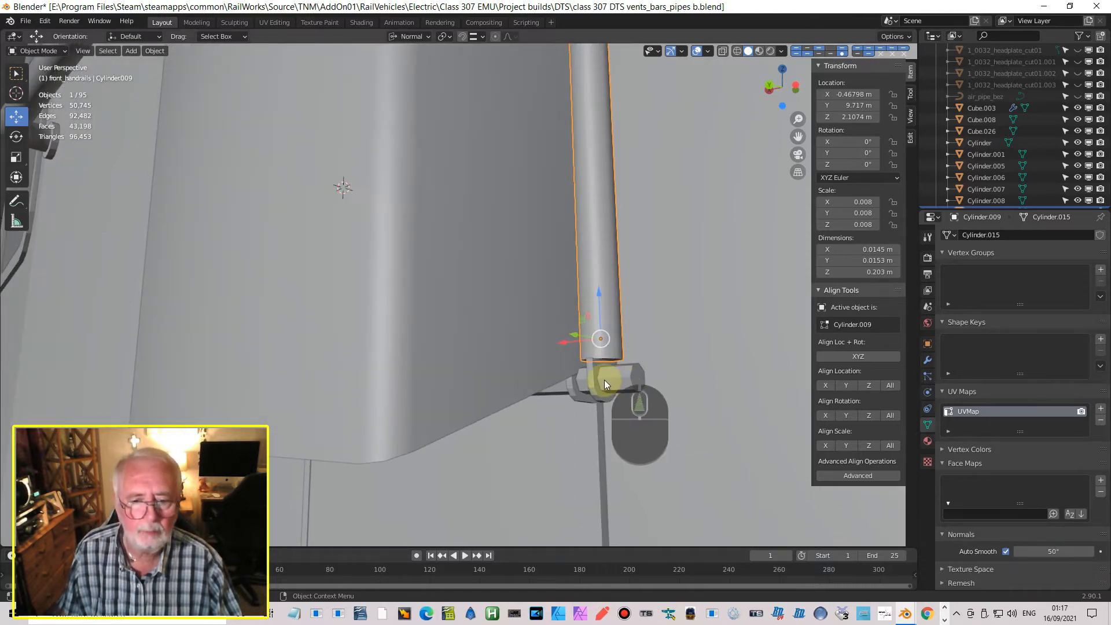
middle_click_drag(694, 417, 724, 416)
middle_click_drag(594, 393, 507, 390)
scroll(550, 388, "down", 1)
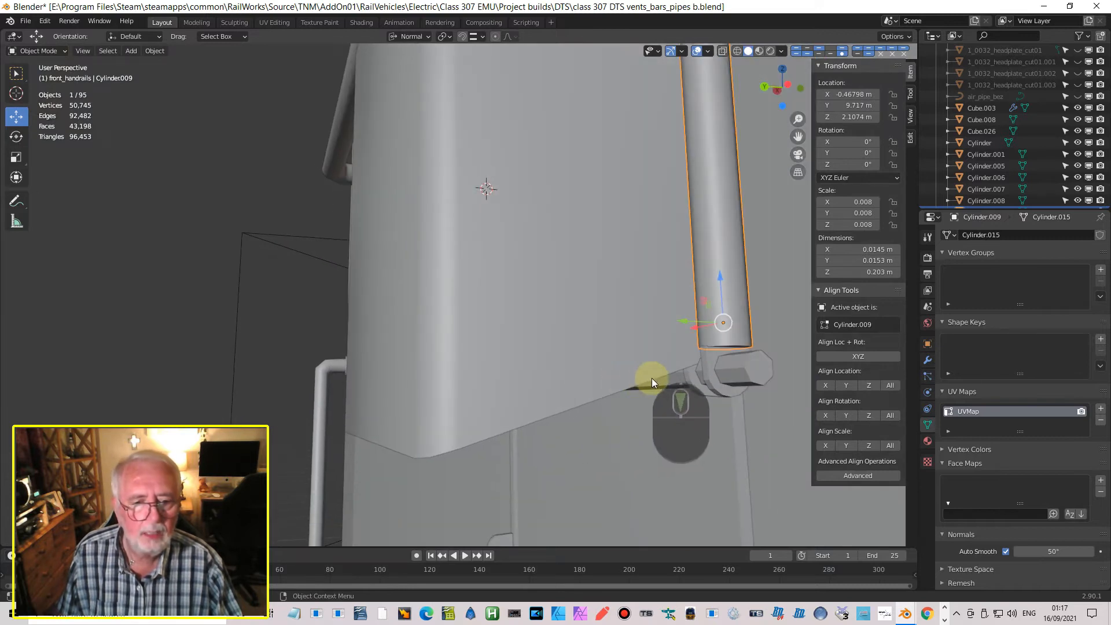
scroll(672, 373, "down", 3)
middle_click_drag(671, 372, 613, 412)
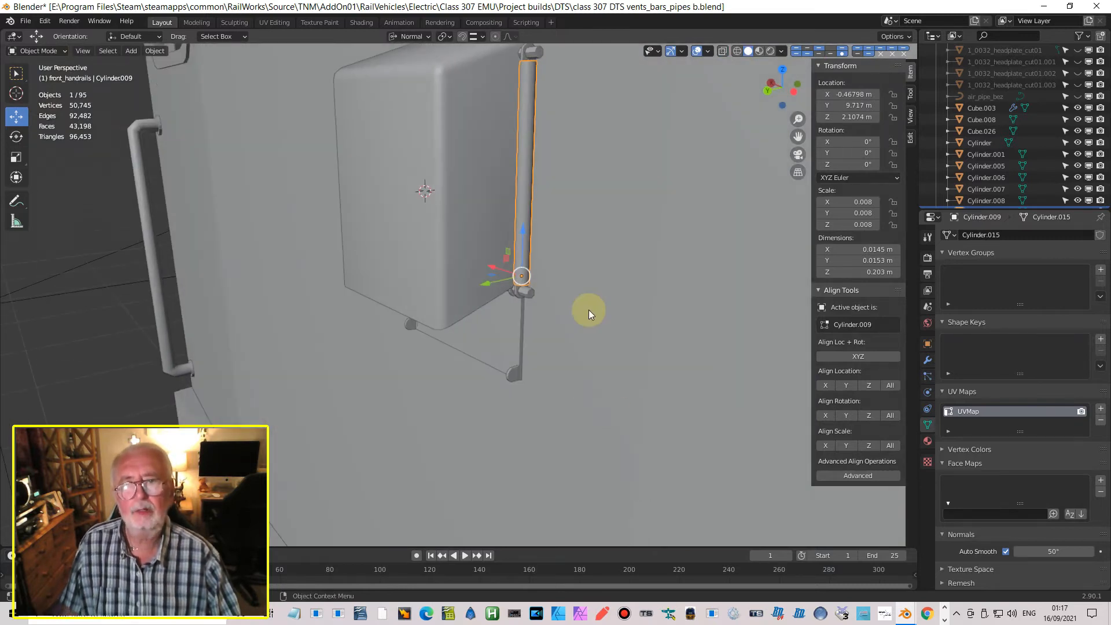
scroll(571, 324, "up", 2)
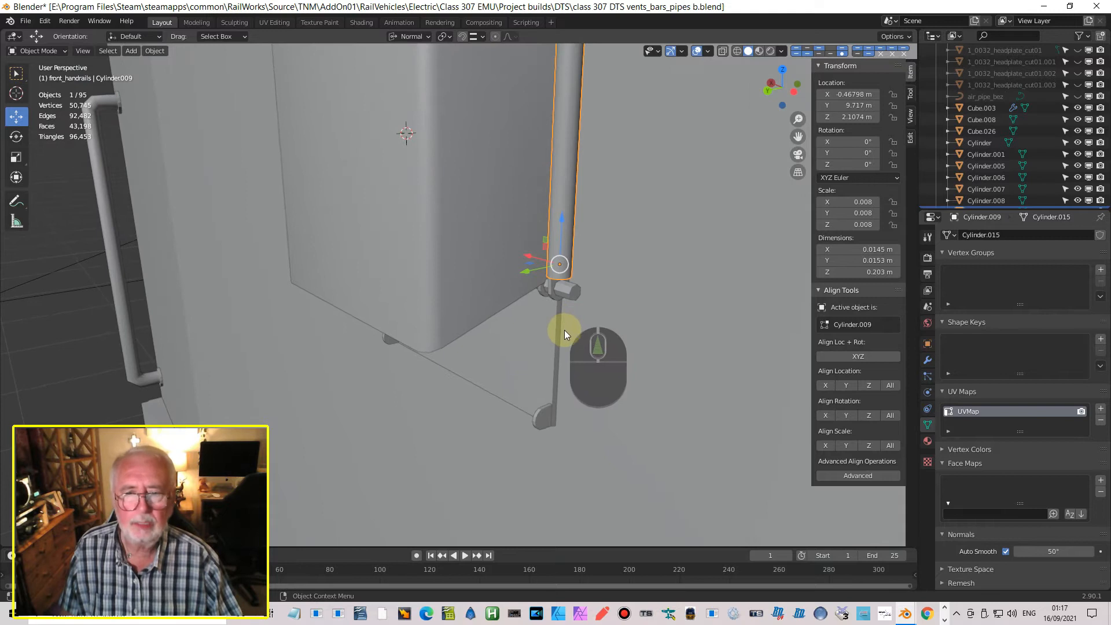
middle_click_drag(564, 329, 567, 371, "shift")
left_click(558, 345, "shift")
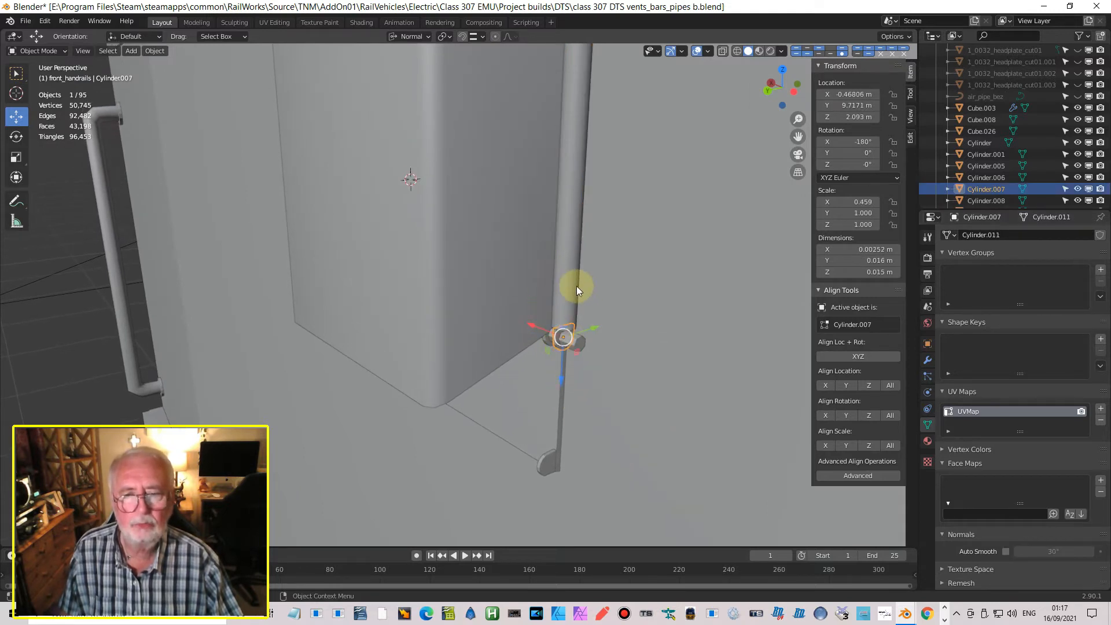
left_click(575, 287, "shift")
middle_click_drag(609, 283, 612, 465, "shift")
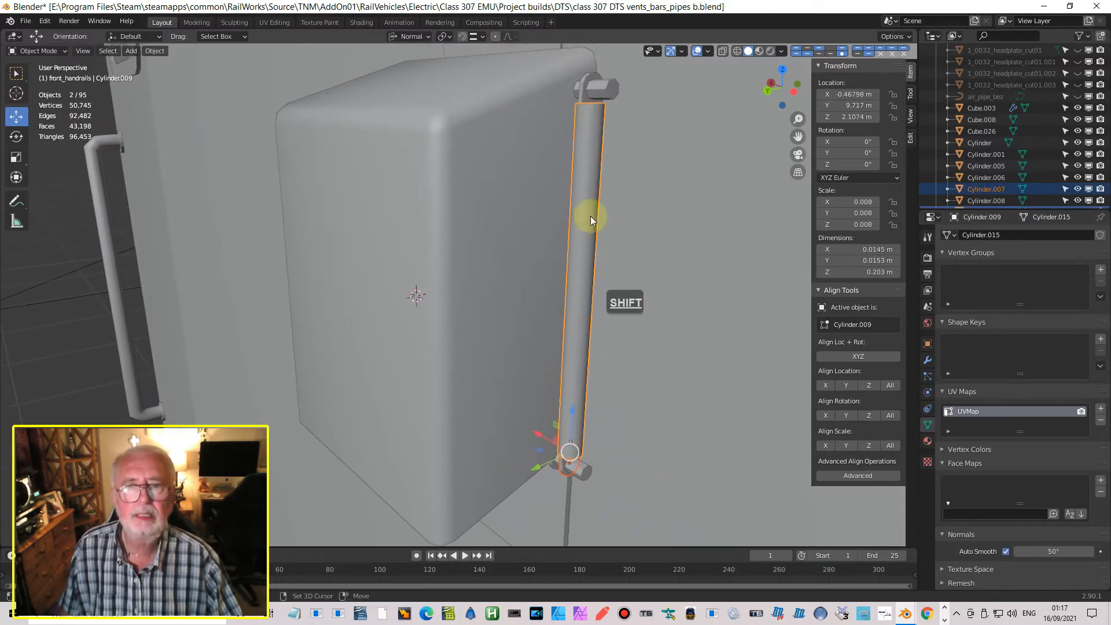
left_click(581, 95, "shift")
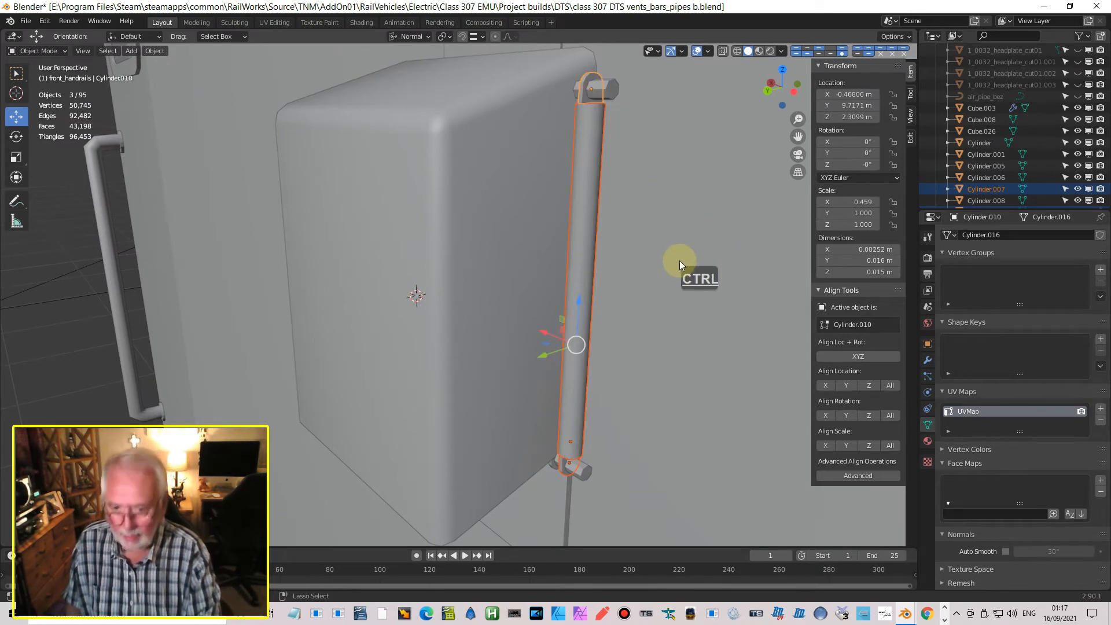
key("ctrl+j")
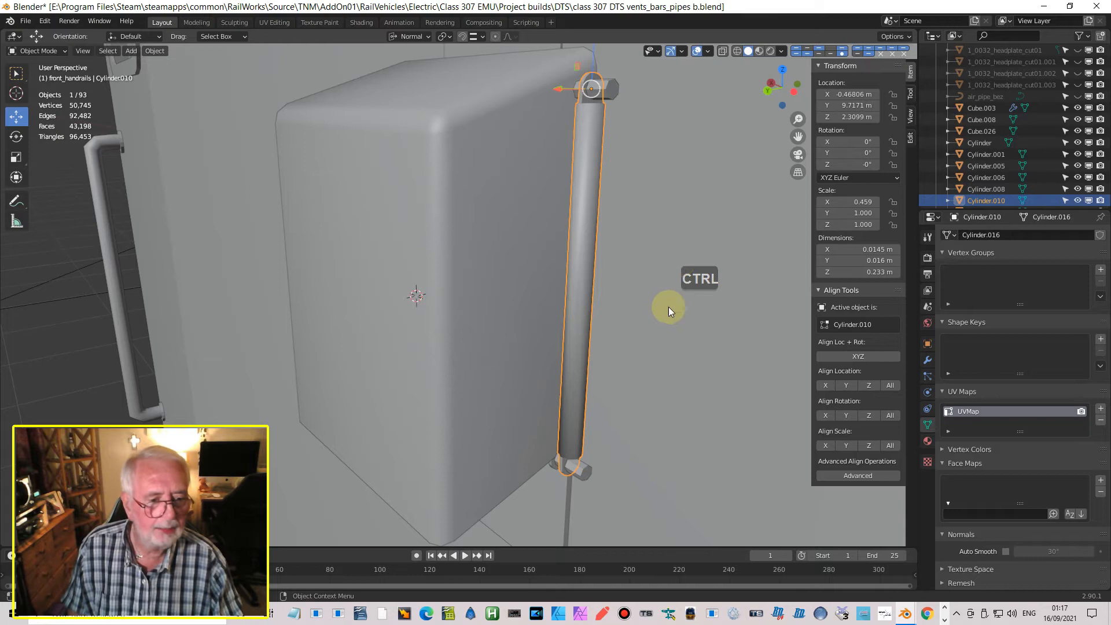
Step: Enable Auto Smooth on the joined hinge object with an angle of 50°
left_click(1005, 551)
left_click(1035, 552)
type("50")
key("Return")
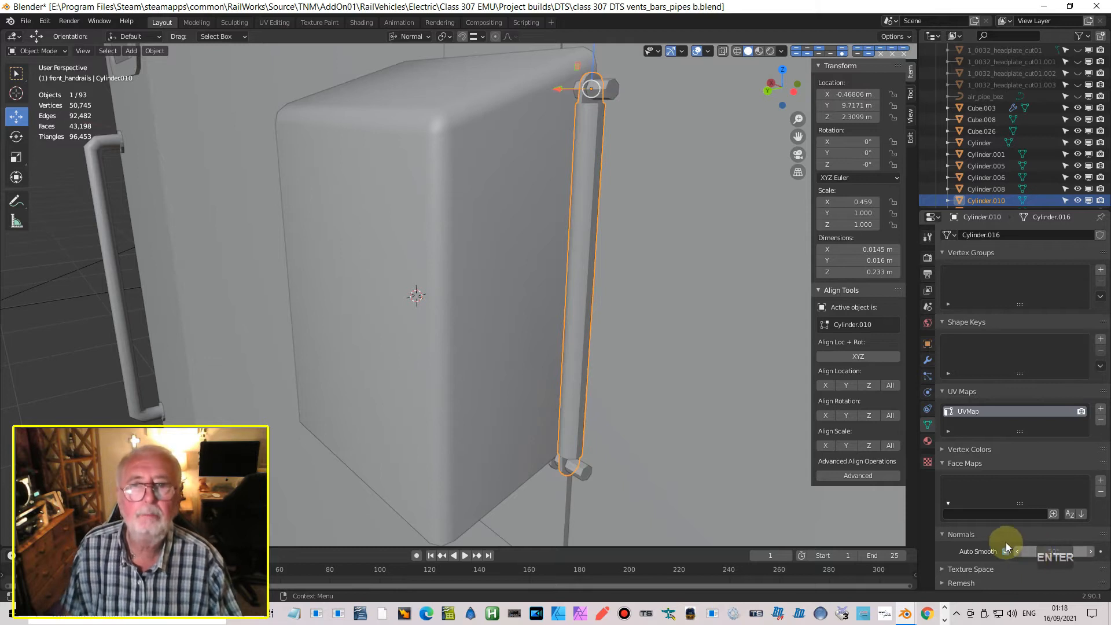
Step: Apply the scale of the joined hinge object
middle_click_drag(743, 442, 628, 346)
middle_click_drag(655, 415, 770, 440)
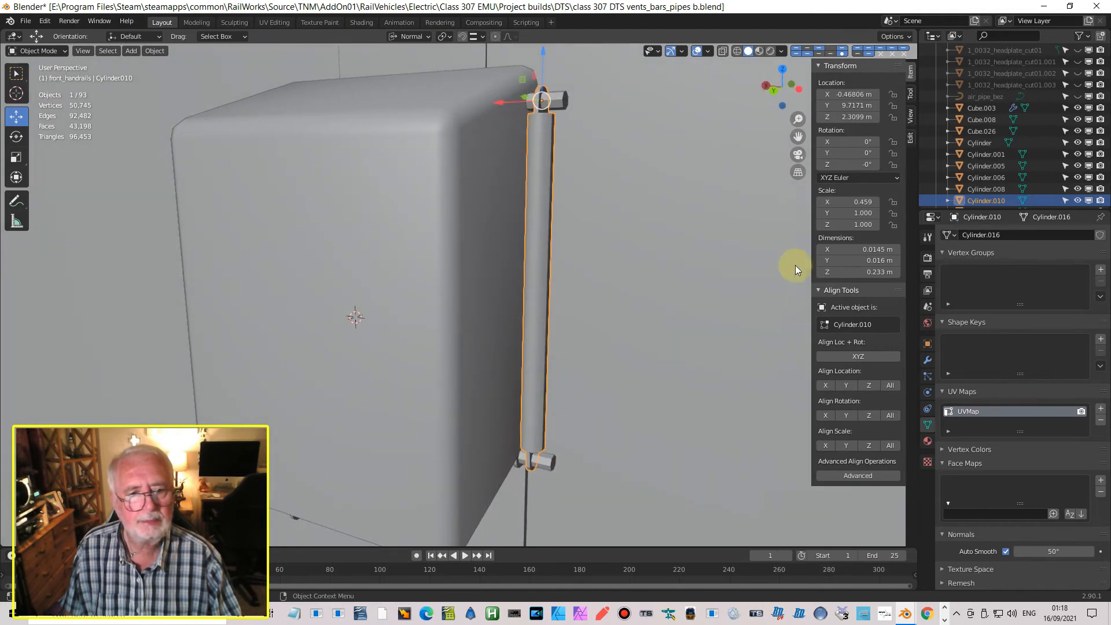
middle_click_drag(675, 245, 597, 331)
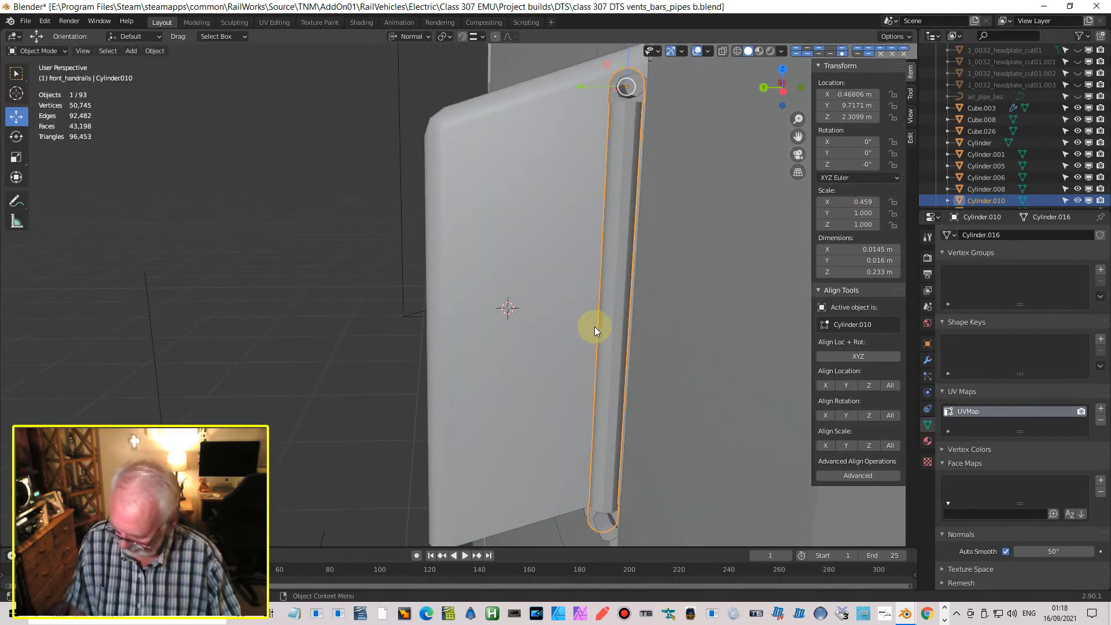
key("ctrl+a")
left_click(593, 325)
Step: Select the upper and lower hinge rods and scale both down along X to about 0.217 m long
mouse_move(633, 347)
middle_mouse_down()
mouse_move(635, 280)
mouse_move(585, 252)
mouse_move(624, 213)
mouse_move(648, 210)
mouse_move(683, 269)
mouse_move(683, 355)
mouse_move(702, 372)
mouse_move(620, 355)
mouse_move(603, 320)
mouse_move(629, 355)
middle_mouse_up()
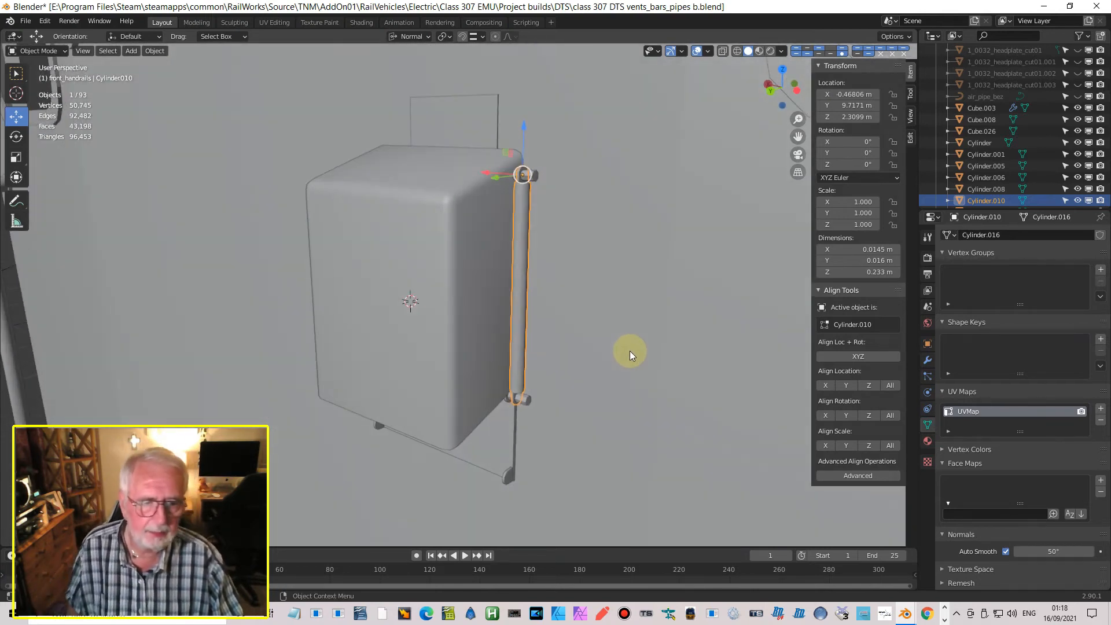
middle_click_drag(526, 328, 631, 429, "shift")
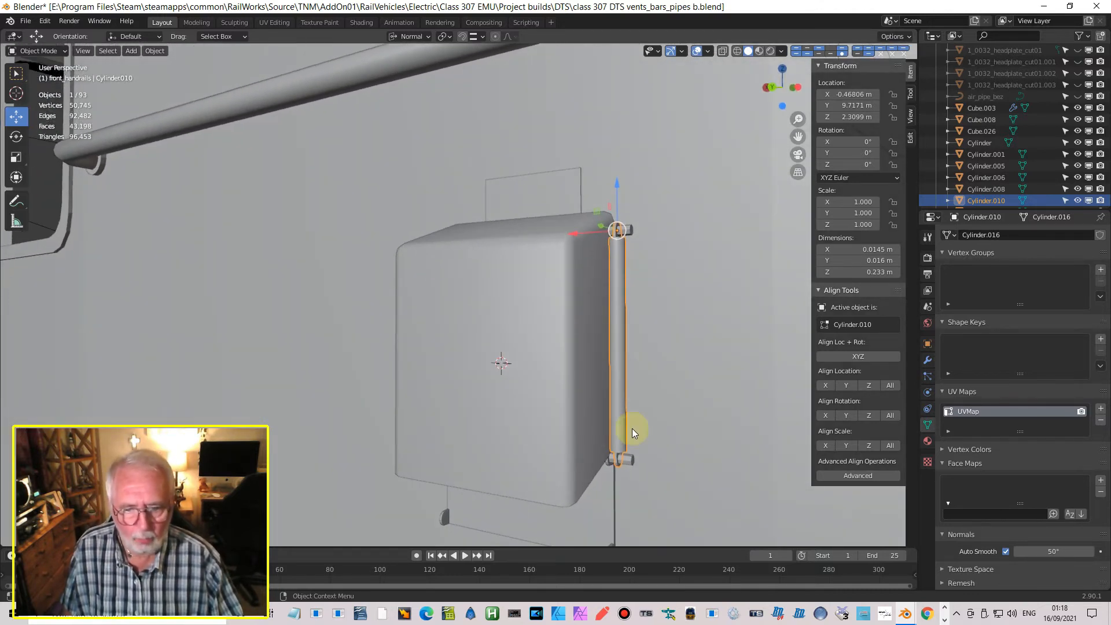
left_click(631, 457)
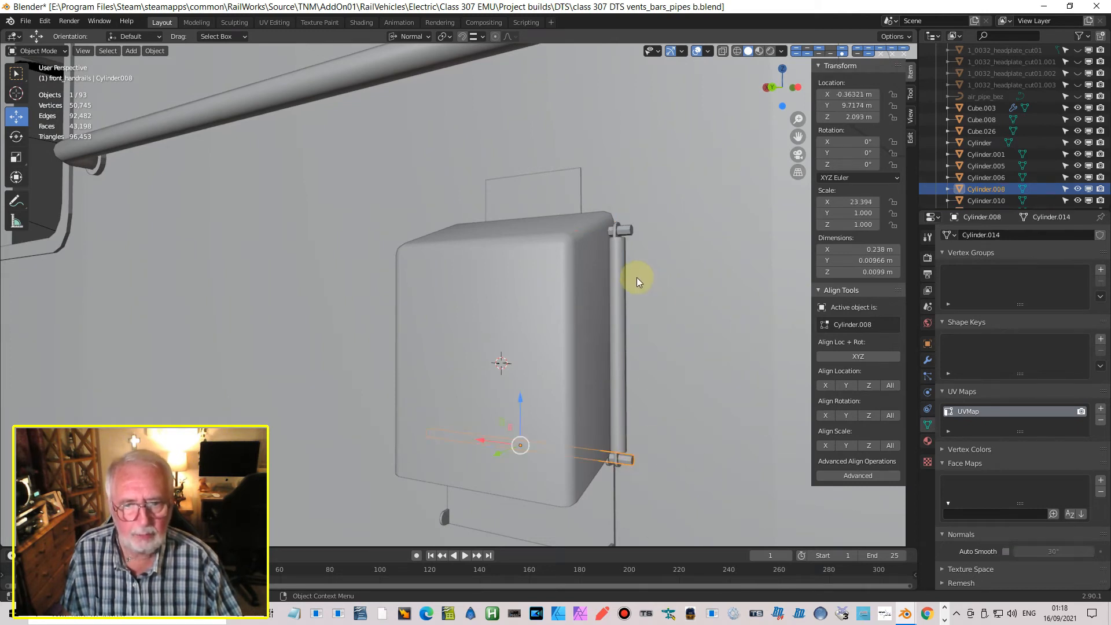
left_click(630, 231, "shift")
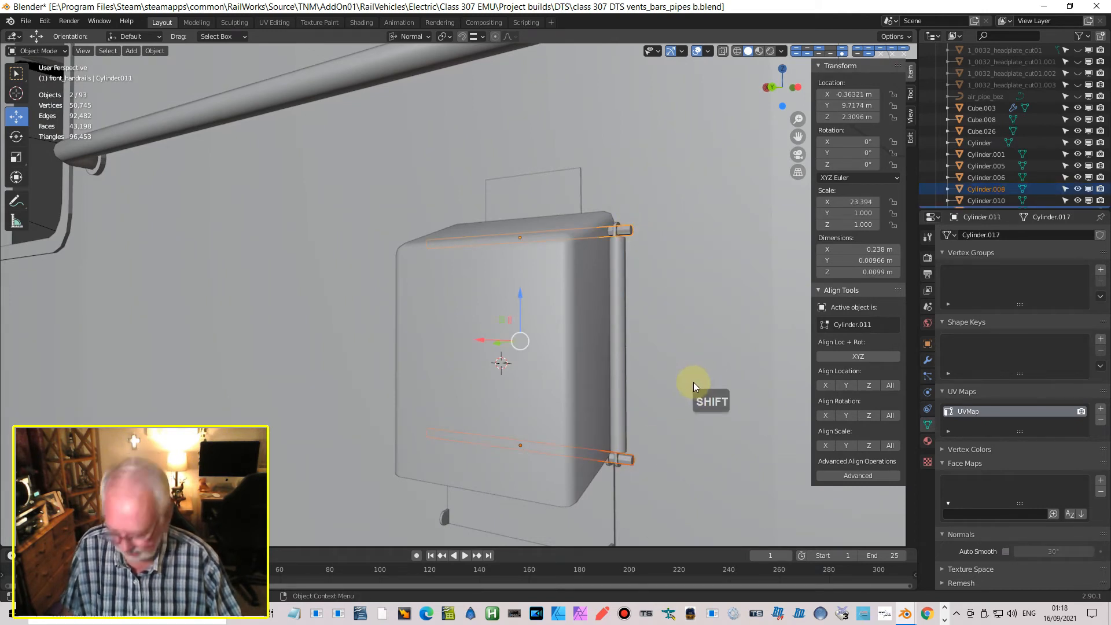
key("Tab")
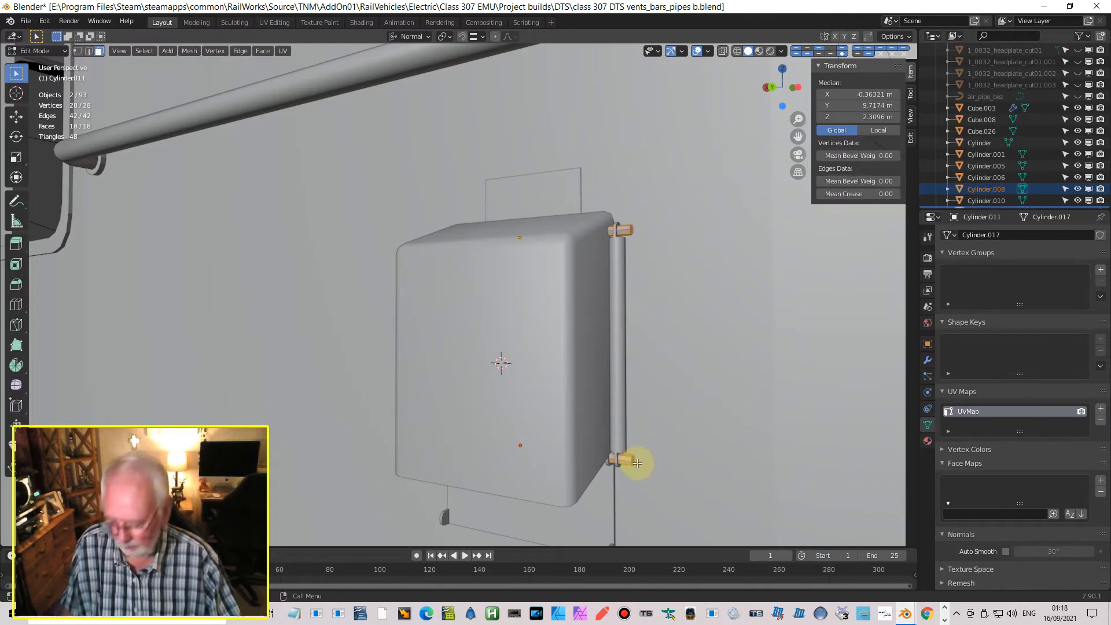
key("Tab")
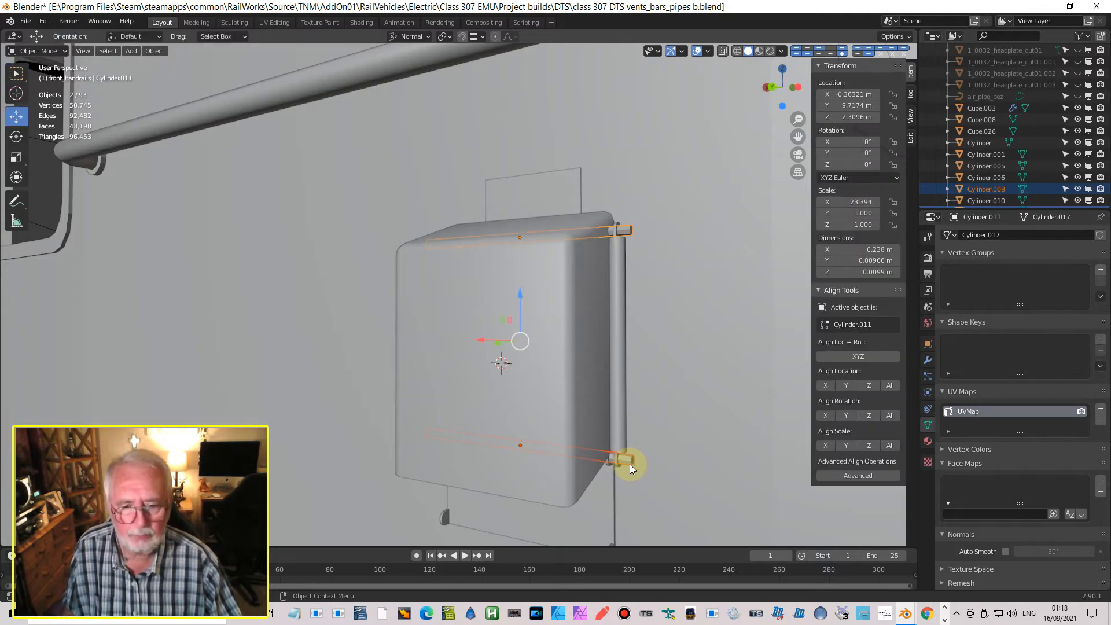
key("s")
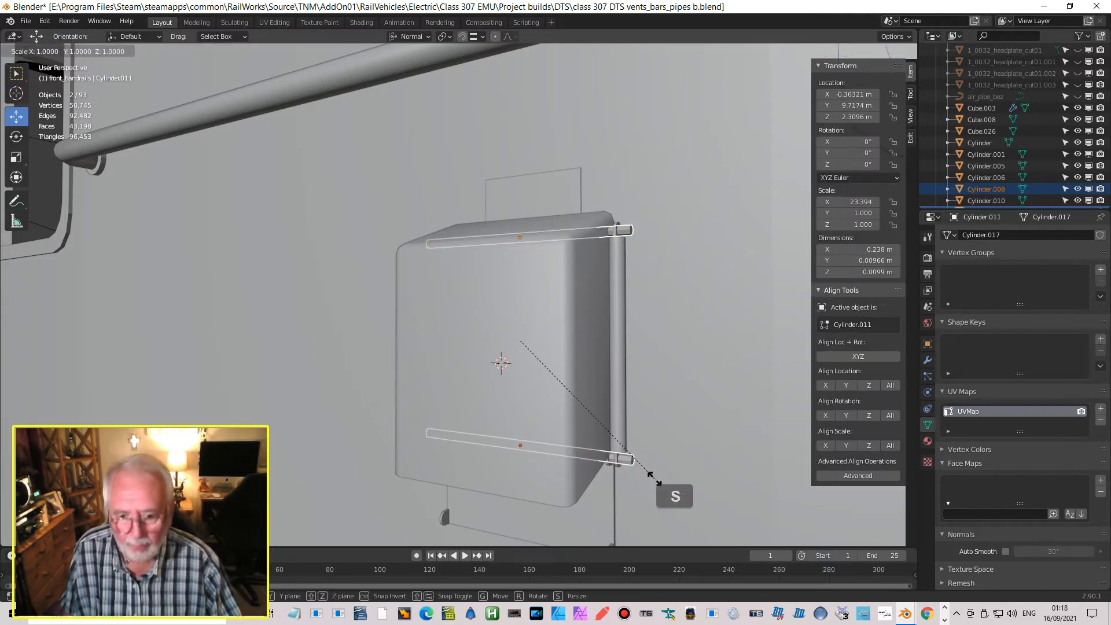
key("x")
key("x")
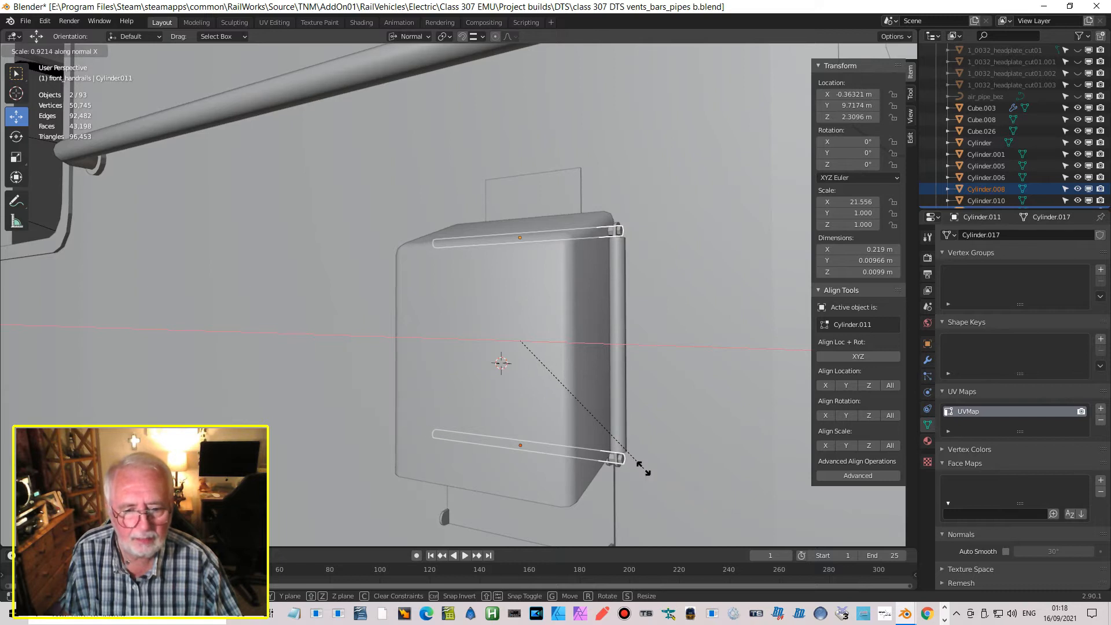
left_click(640, 466)
Step: Set the joined hinge object's origin to the 3D cursor at the box's centre and open its modifier settings
middle_click_drag(550, 451, 488, 364)
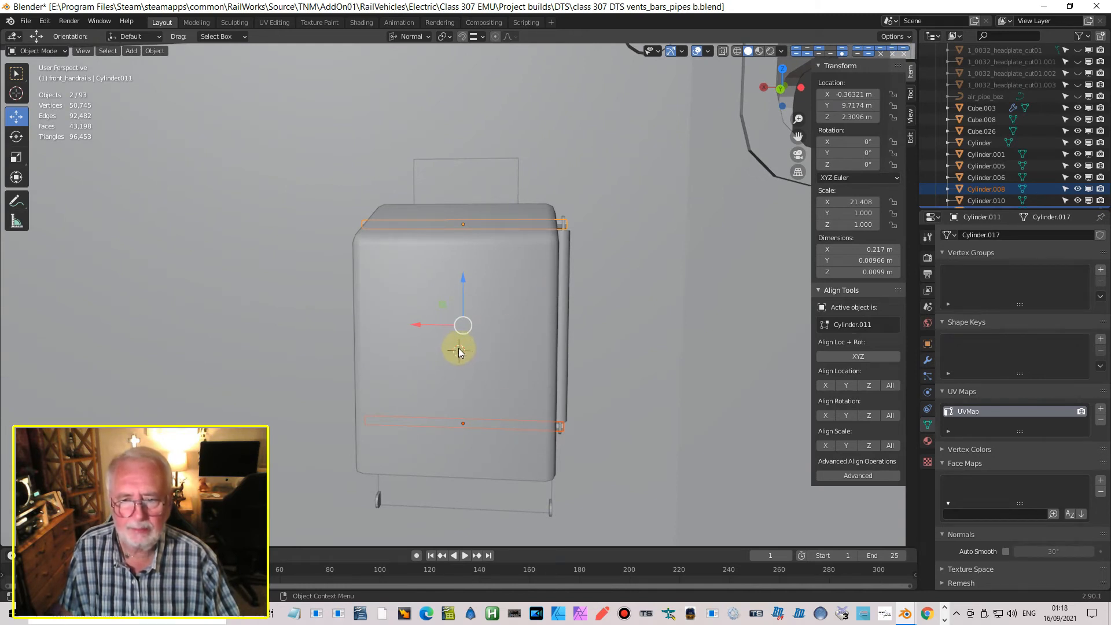
left_click(565, 352)
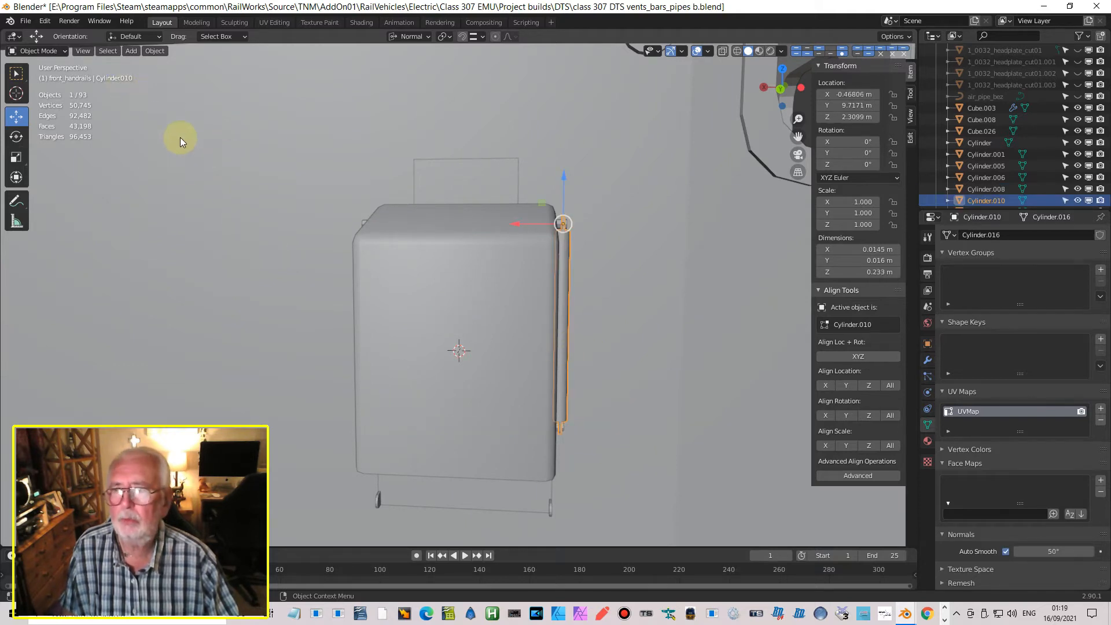
left_click(161, 52)
mouse_move(179, 72)
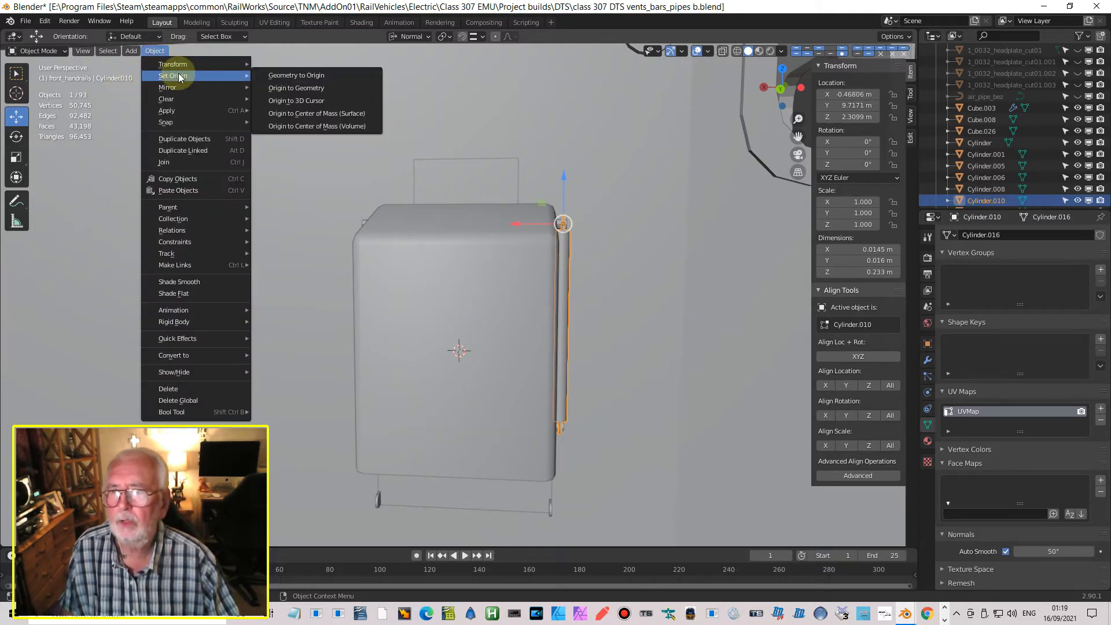
left_click(316, 101)
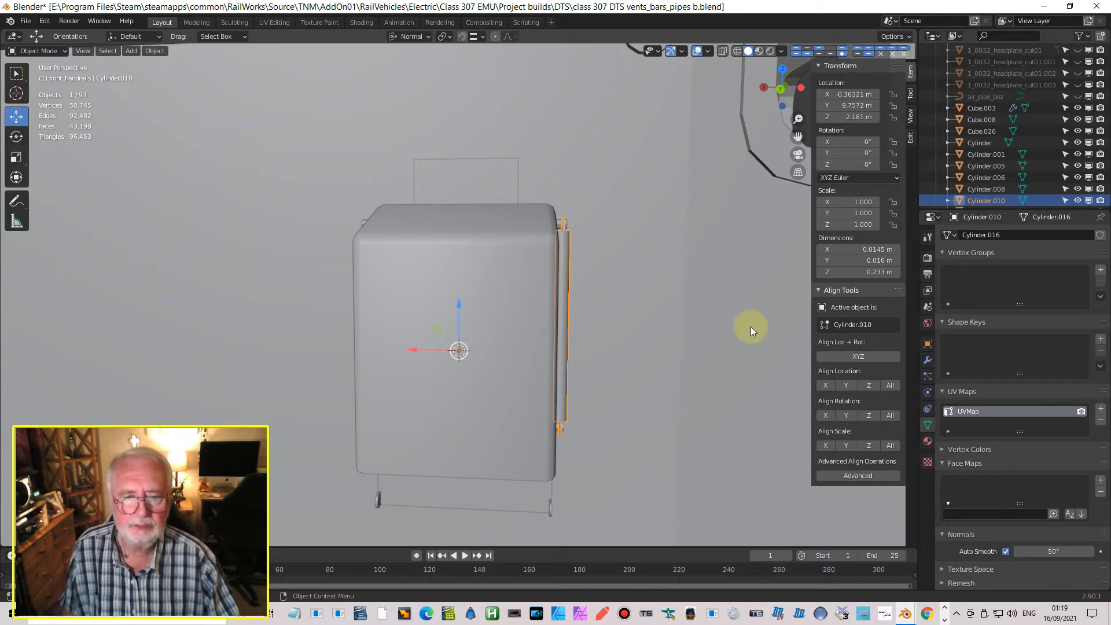
left_click(927, 359)
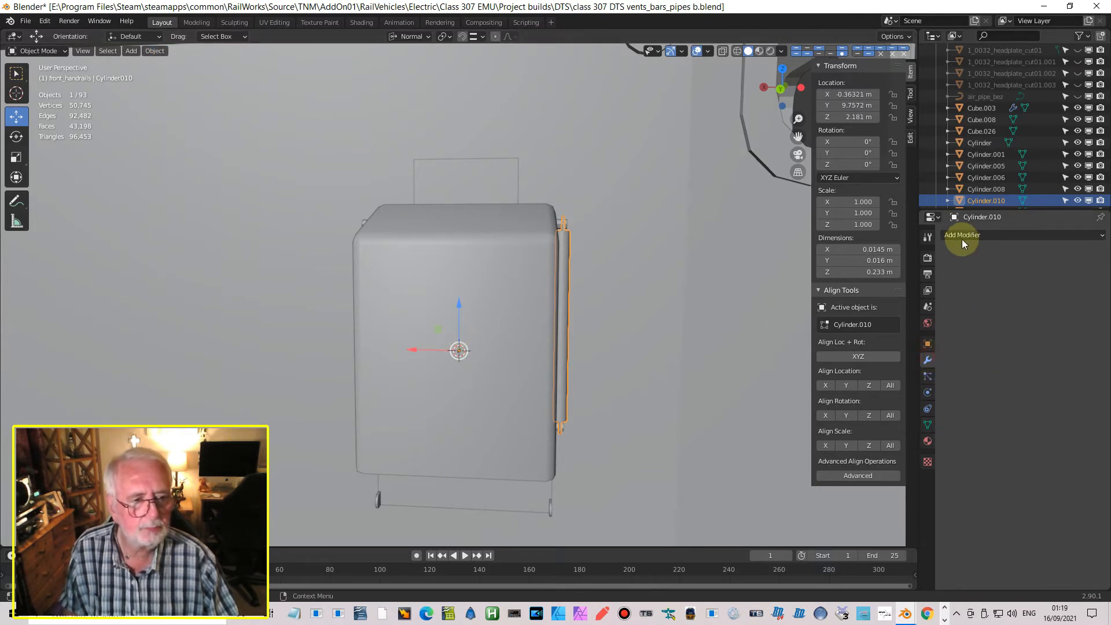
Step: Add a Mirror modifier on the X axis to the joined hinge object to duplicate it across the box
left_click(956, 237)
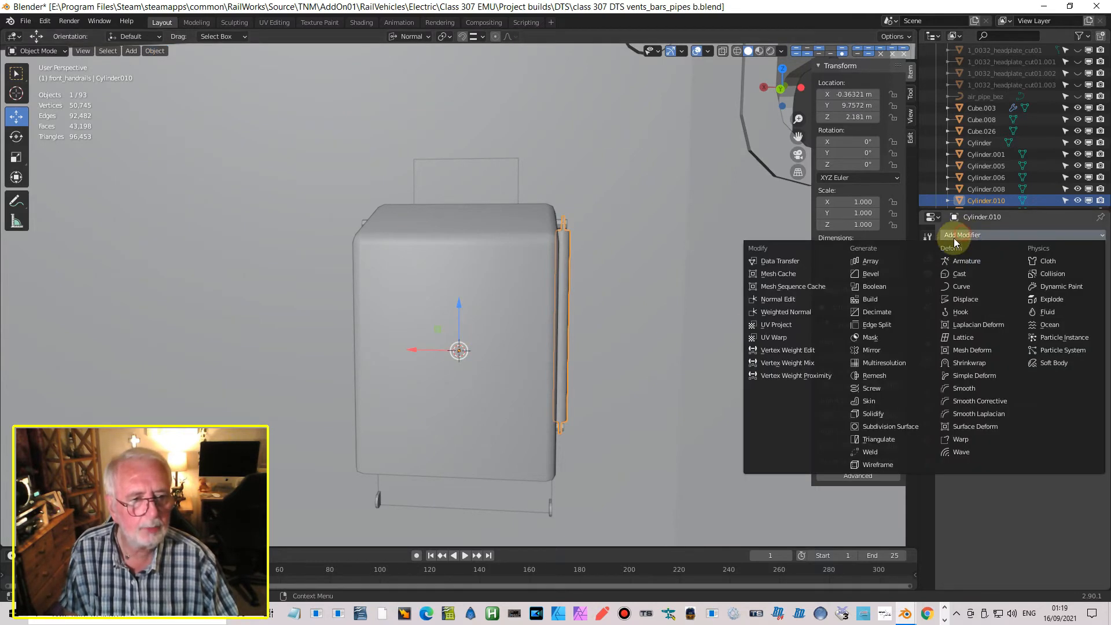
left_click(871, 349)
middle_click_drag(471, 289, 511, 366)
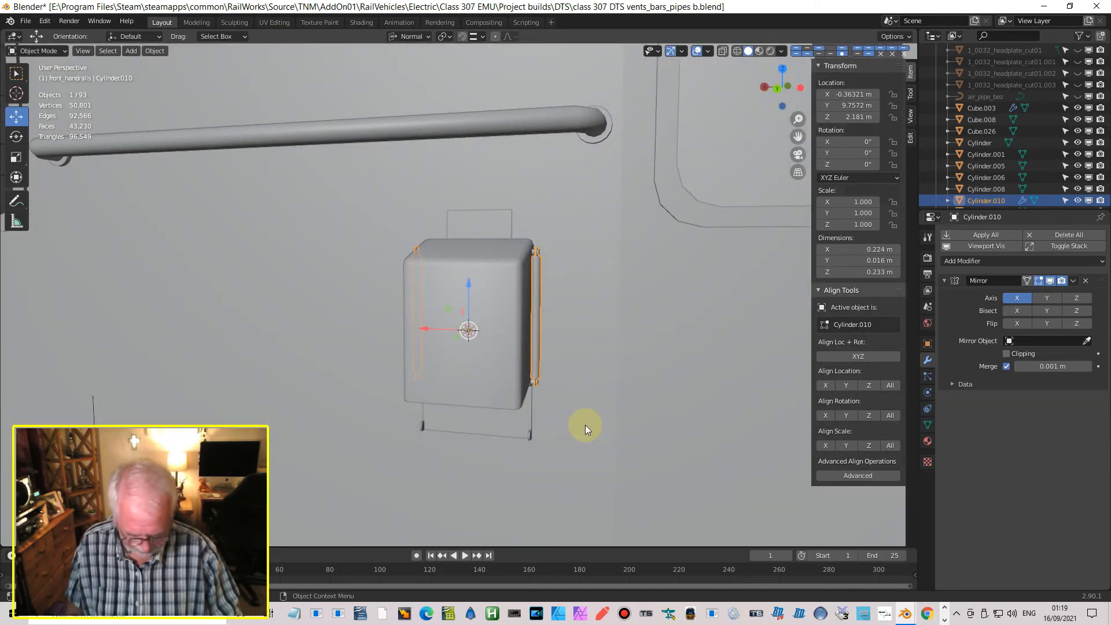
Step: Add a mesh cylinder with 7 vertices at the 3D cursor in the box's centre
key("ctrl+KP_1")
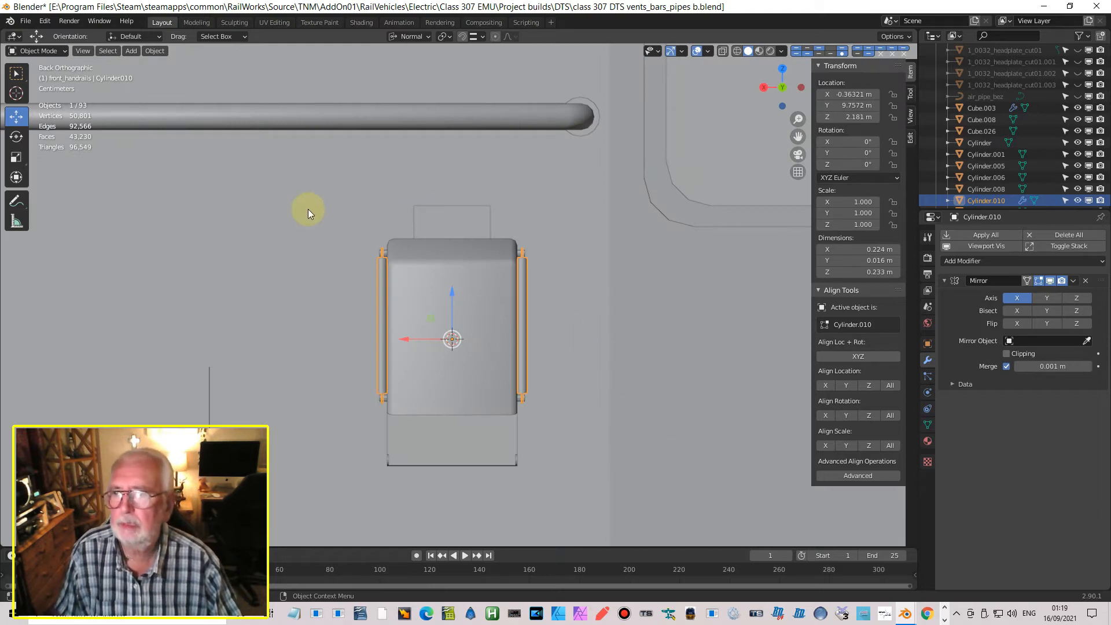
left_click(129, 51)
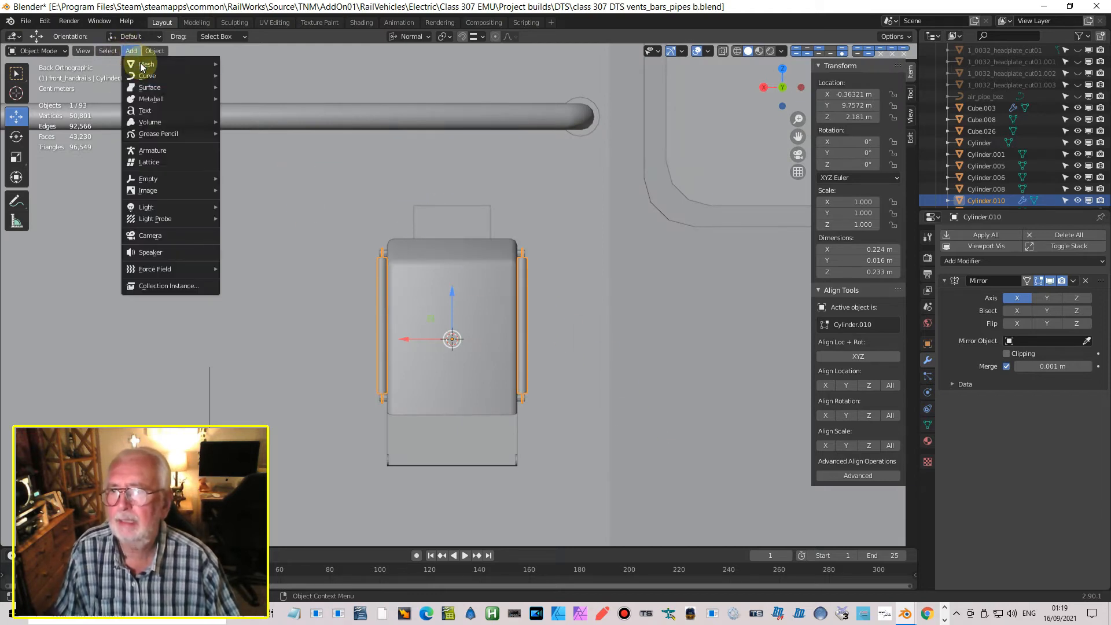
mouse_move(190, 66)
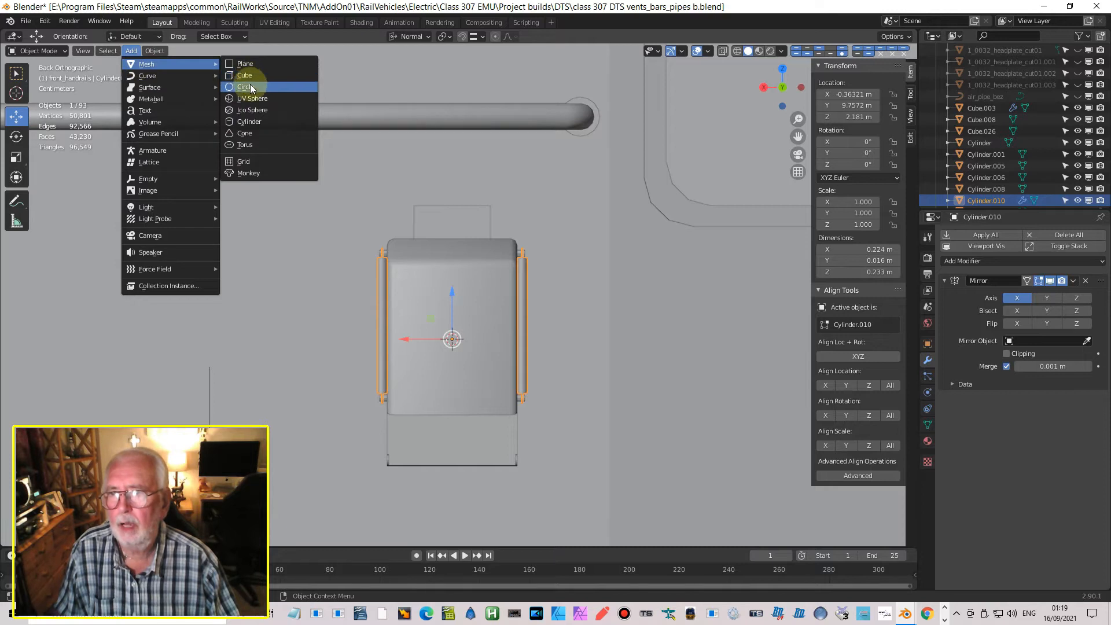
left_click(249, 122)
left_click(150, 399)
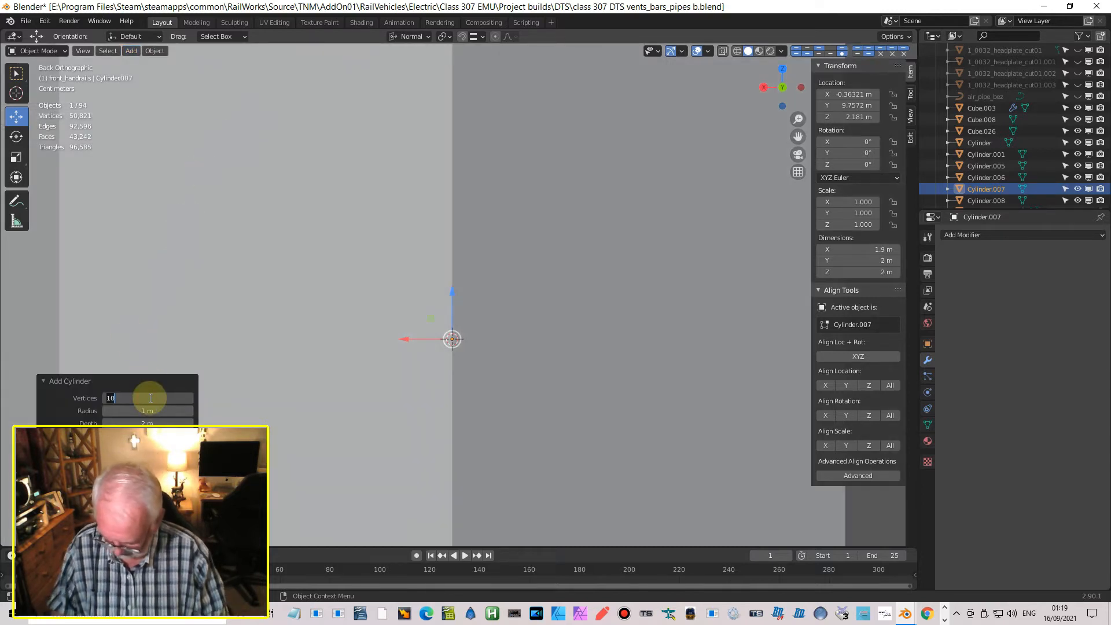
type("7")
key("Return")
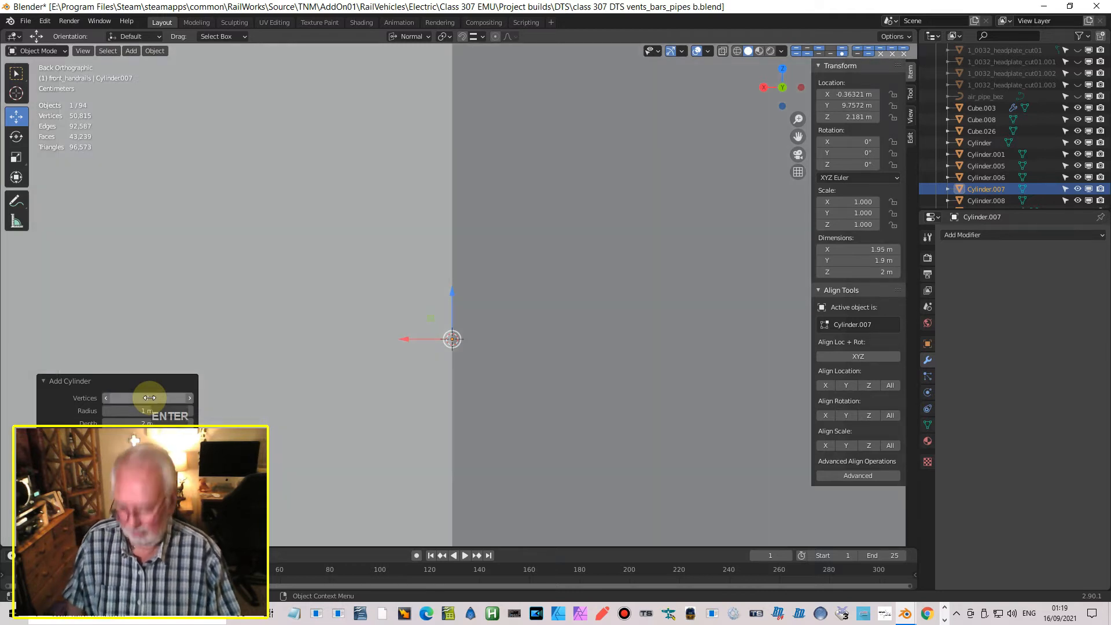
Step: Rotate the new cylinder 90° about the X axis
type("r")
type("x90")
key("Return")
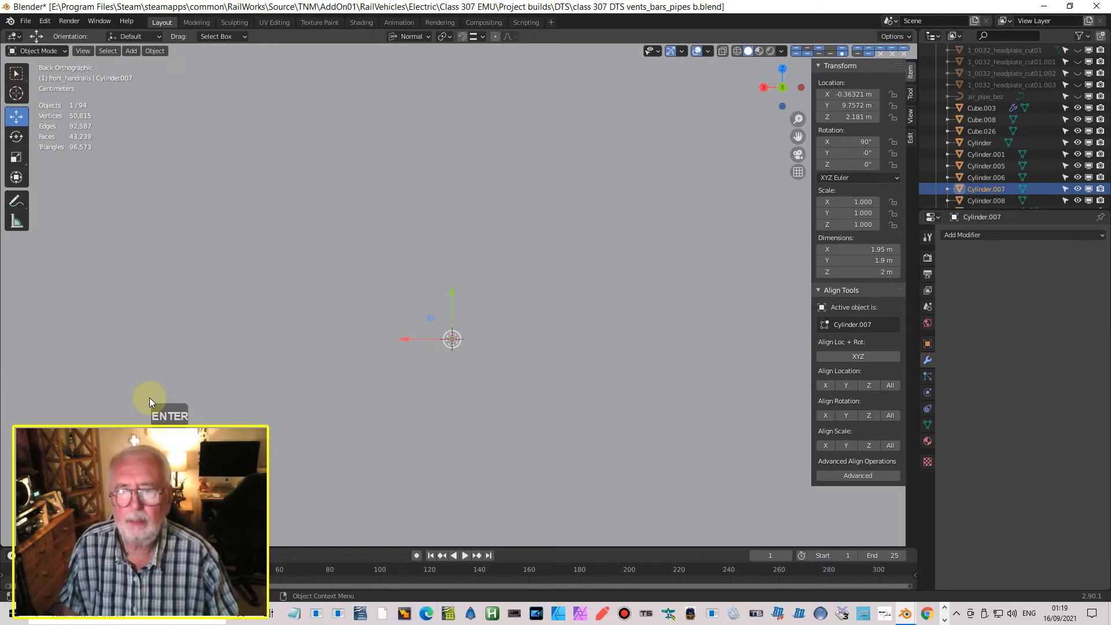
Step: Scale the cylinder down to about 0.022 m across and raise it above the box to about Z 2.354 m
key("s")
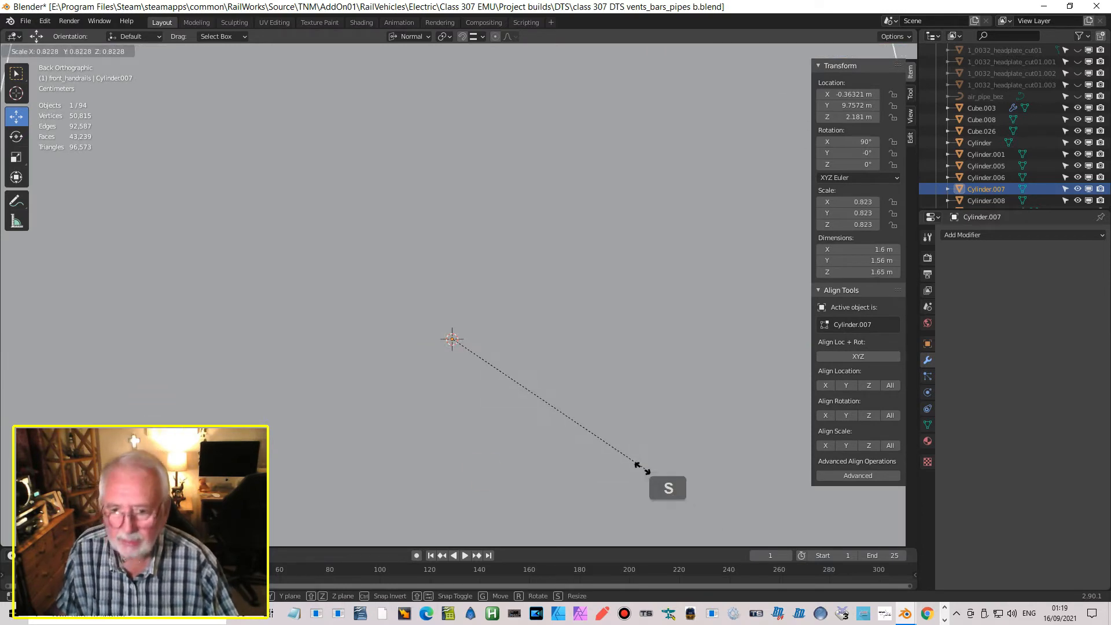
left_click(454, 337)
left_click_drag(455, 333, 465, 190)
key("s")
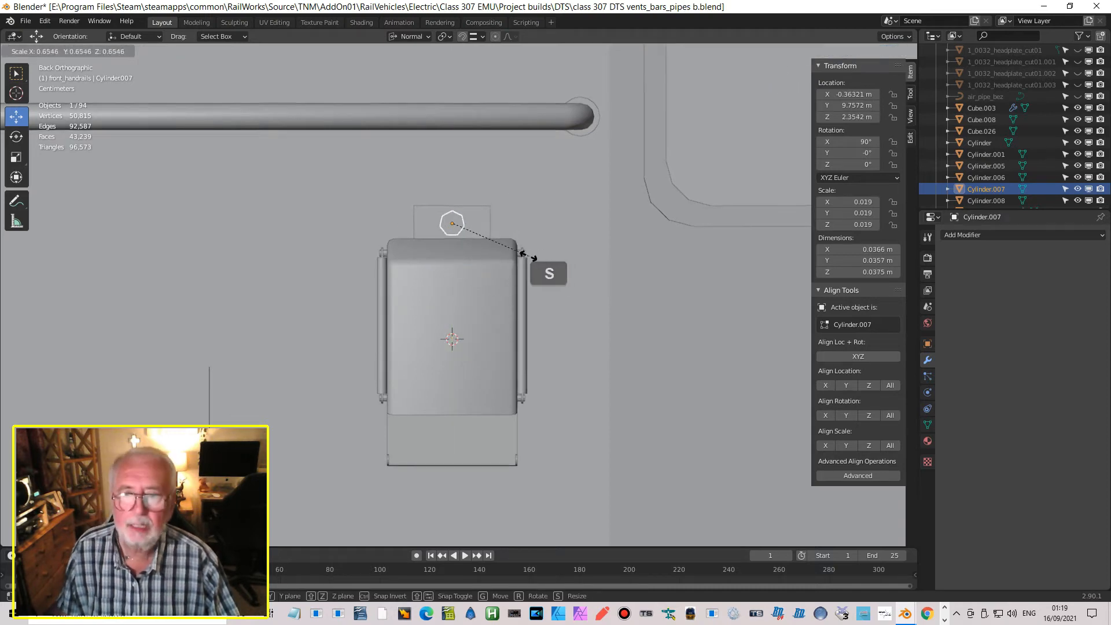
left_click(508, 257)
middle_click_drag(508, 255, 790, 102)
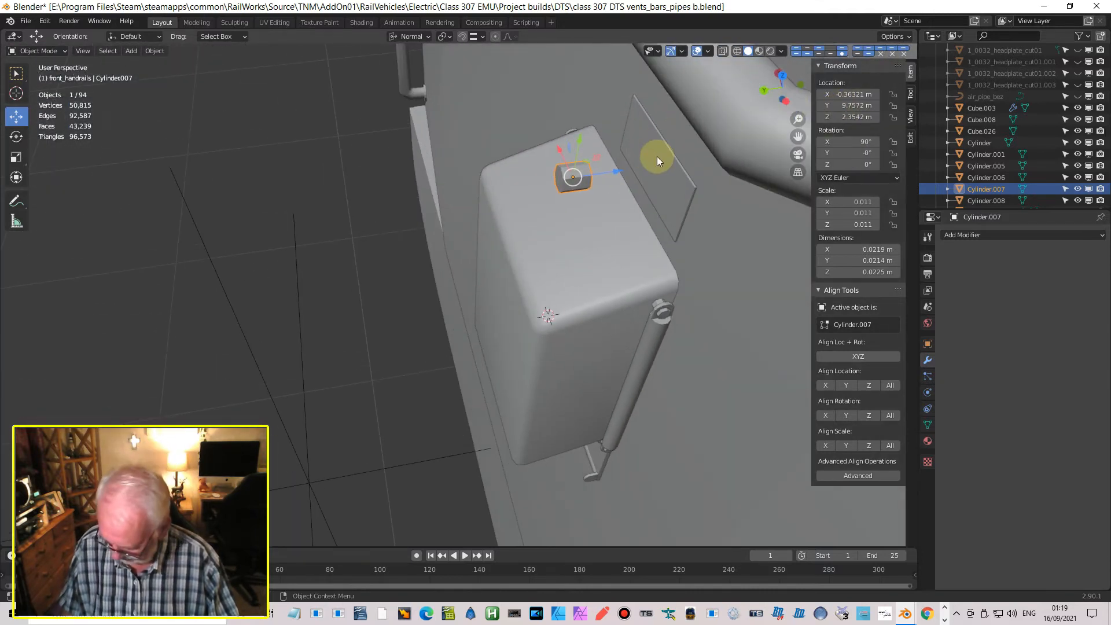
key("s")
key("y")
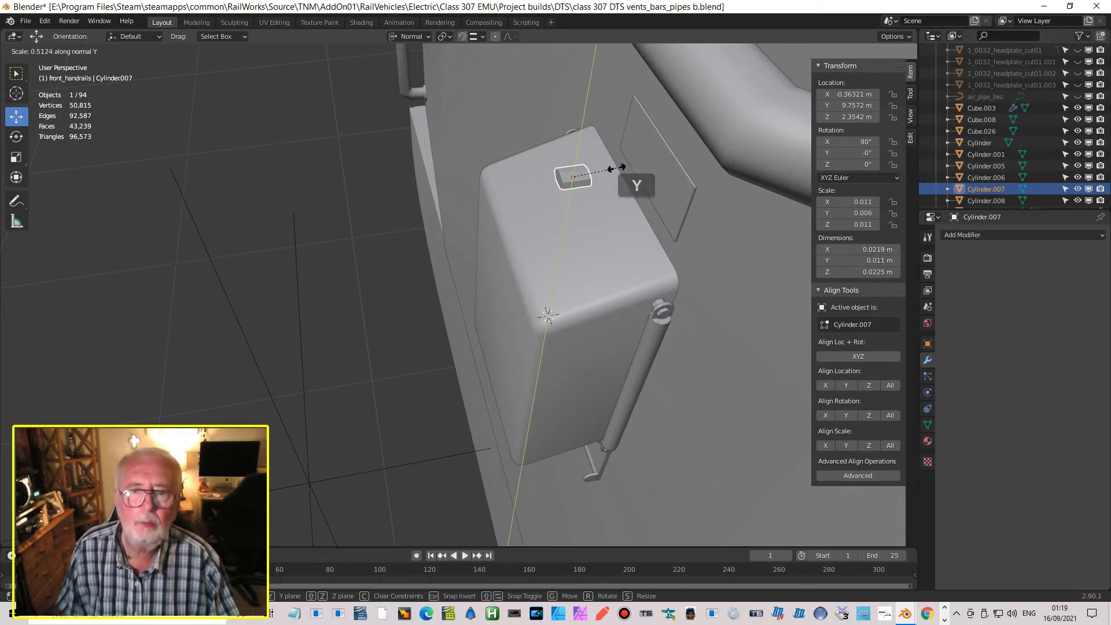
key("Escape")
Step: Apply the transforms of the small seven-sided cylinder above the box
key("ctrl+a")
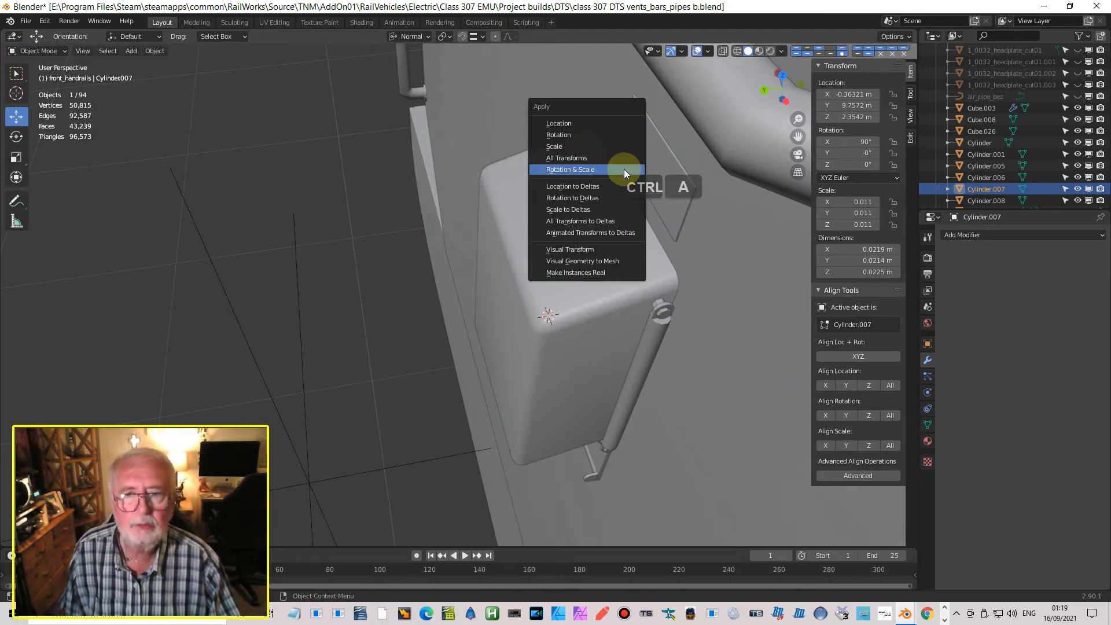
Step: Apply rotation and scale to the small cylinder, then flatten it along Y to a scale of about 0.166
left_click(625, 169)
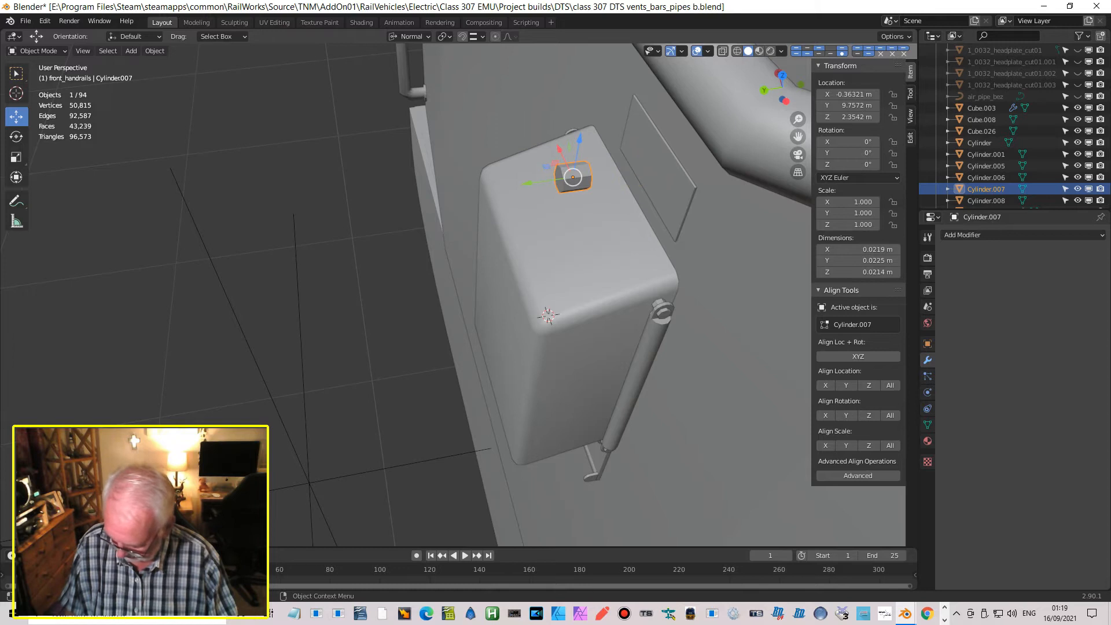
key("s")
key("y")
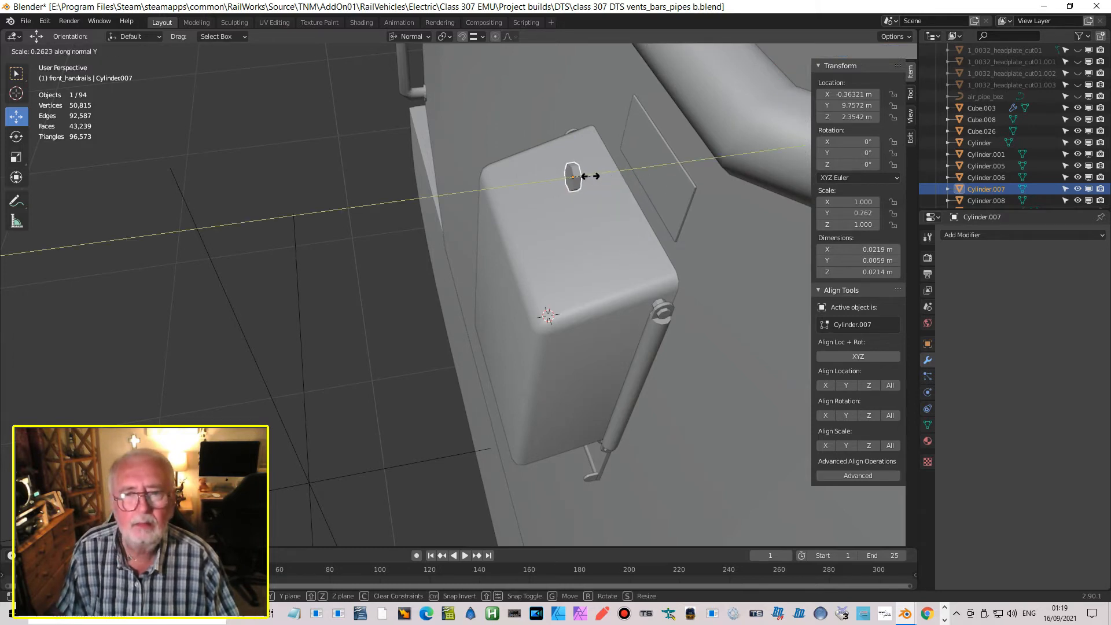
left_click(580, 178)
Step: Move the disc onto the bracket plate at about X -0.326 m, Y 9.693 m, and duplicate it in place
mouse_move(650, 194)
middle_mouse_down()
mouse_move(614, 149)
mouse_move(609, 120)
mouse_move(660, 199)
middle_mouse_up()
left_click_drag(529, 172, 610, 185)
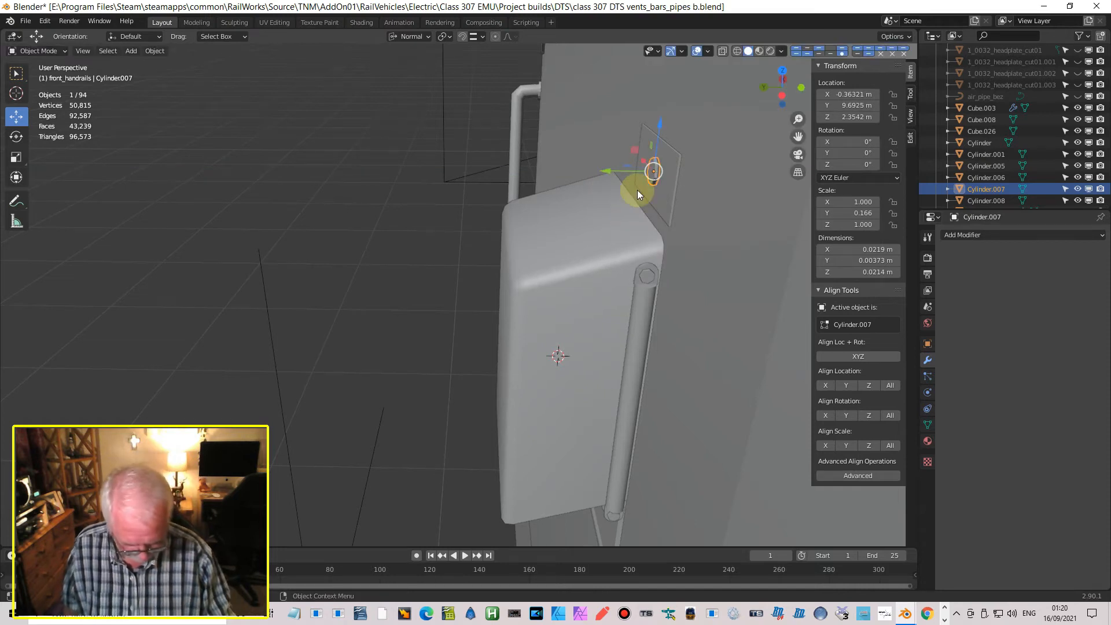
key("ctrl+KP_1")
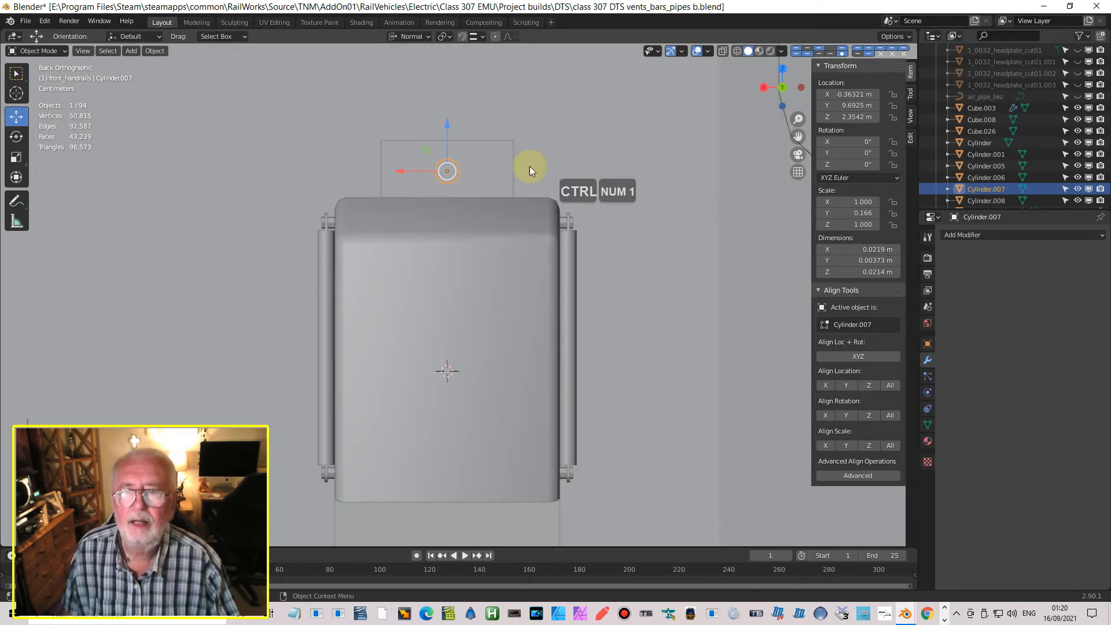
left_click_drag(407, 172, 365, 172)
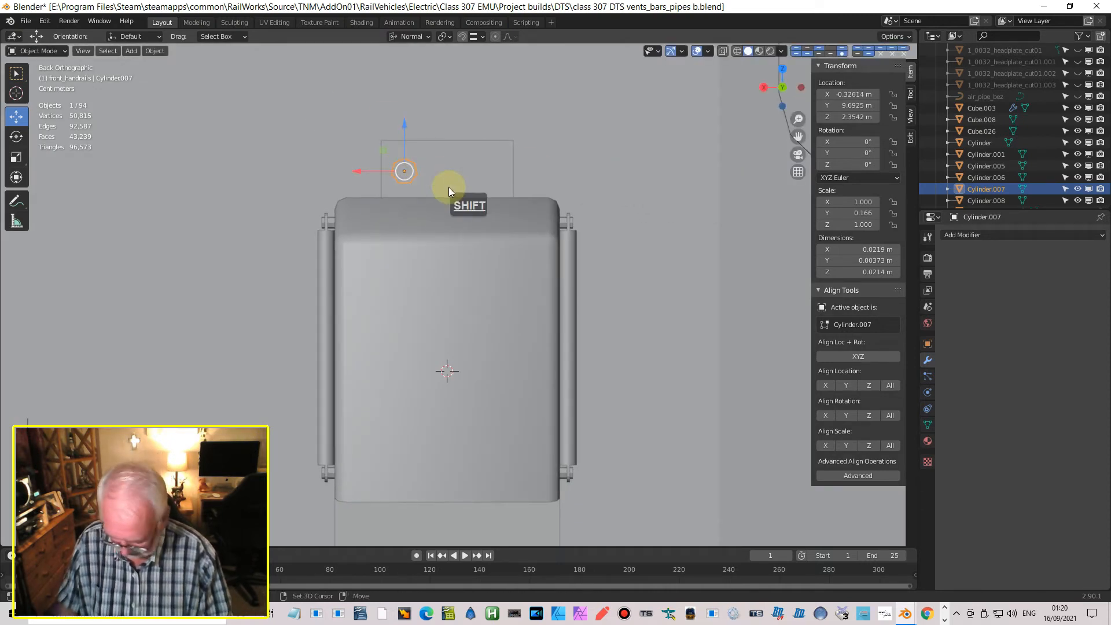
key("shift+d")
key("Return")
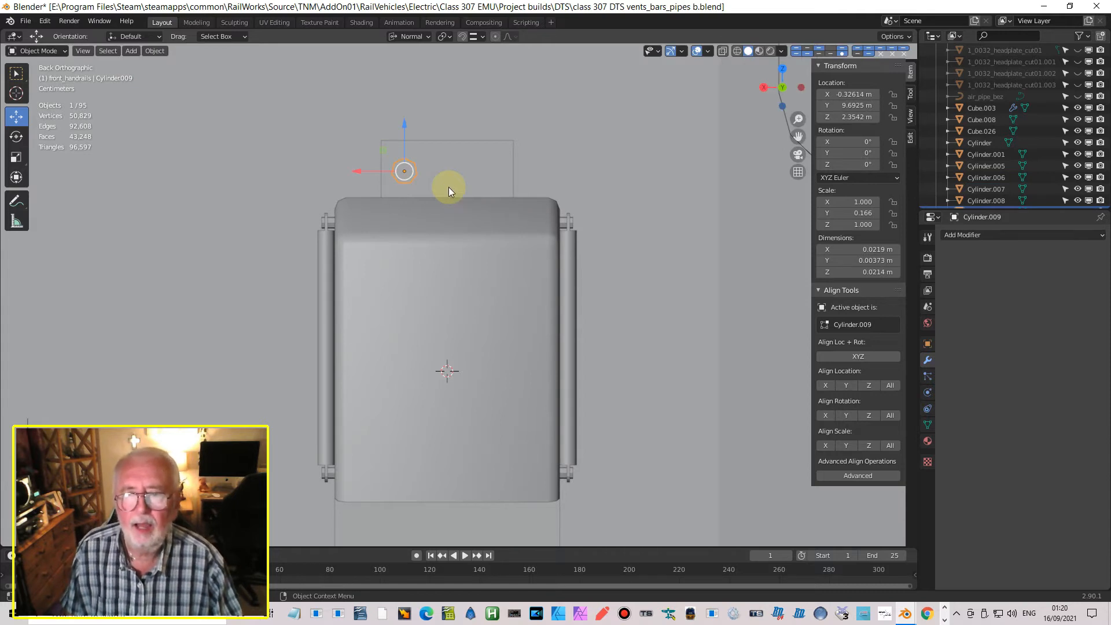
left_click(973, 237)
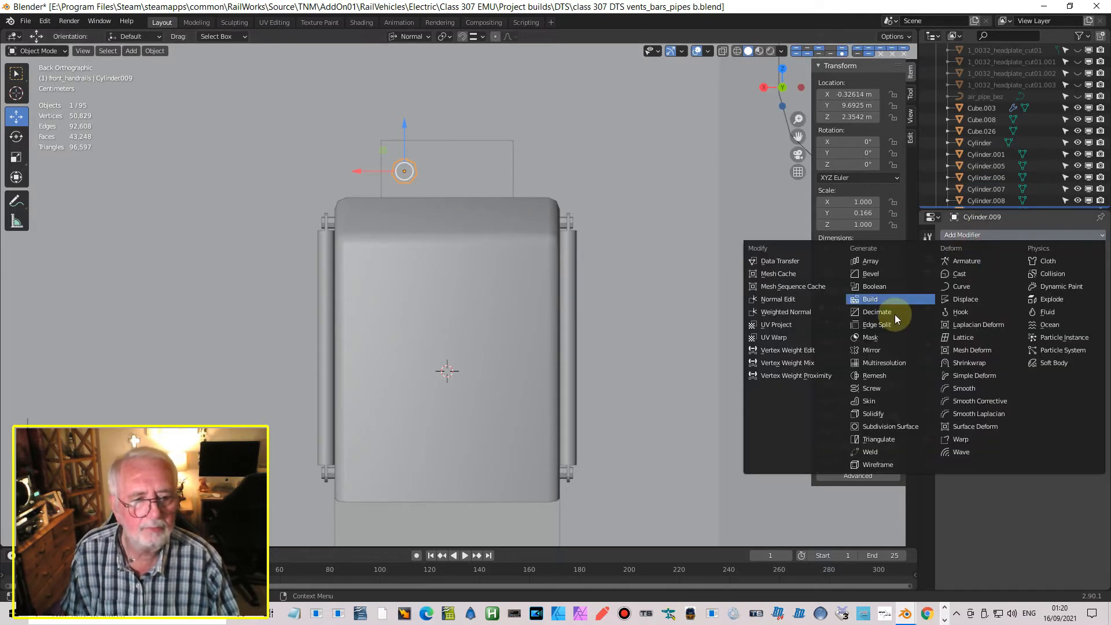
left_click(872, 350)
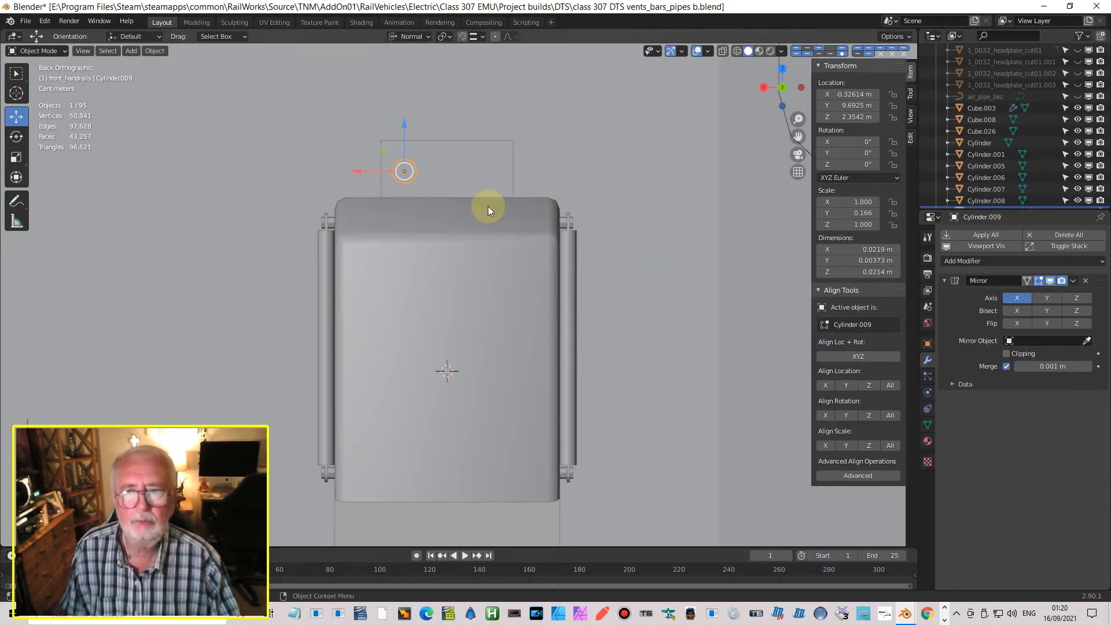
left_click(1085, 282)
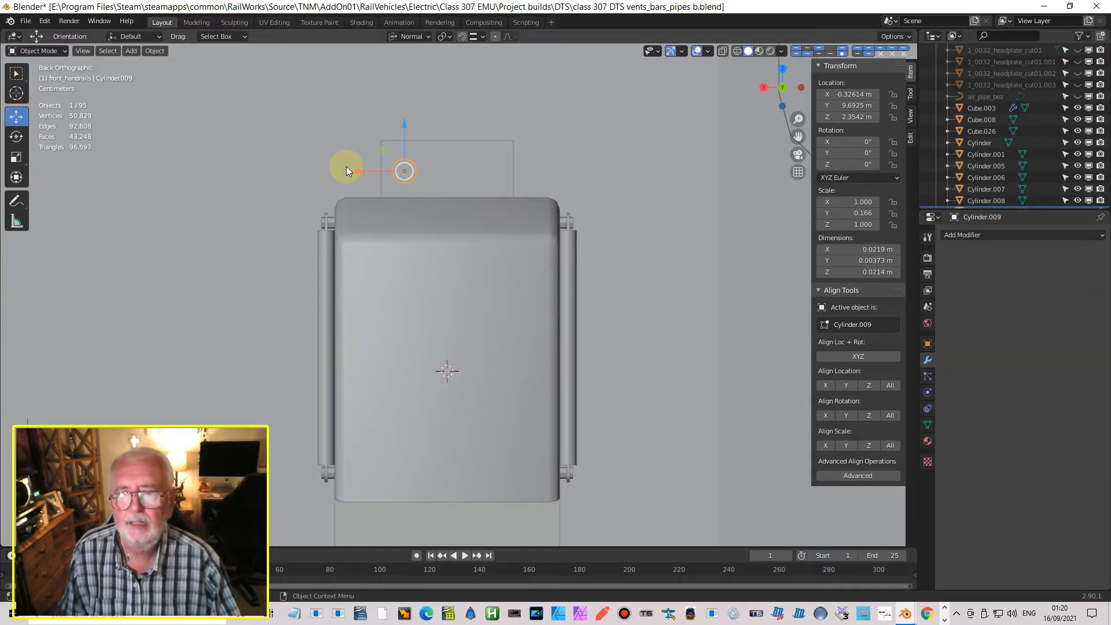
Step: Move the duplicate disc along X to about -0.401 m, on the opposite side of the bracket plate
left_click_drag(356, 170, 447, 199)
middle_click_drag(492, 227, 743, 196)
scroll(689, 210, "down", 2)
middle_click_drag(656, 228, 437, 262)
middle_click_drag(547, 365, 519, 308)
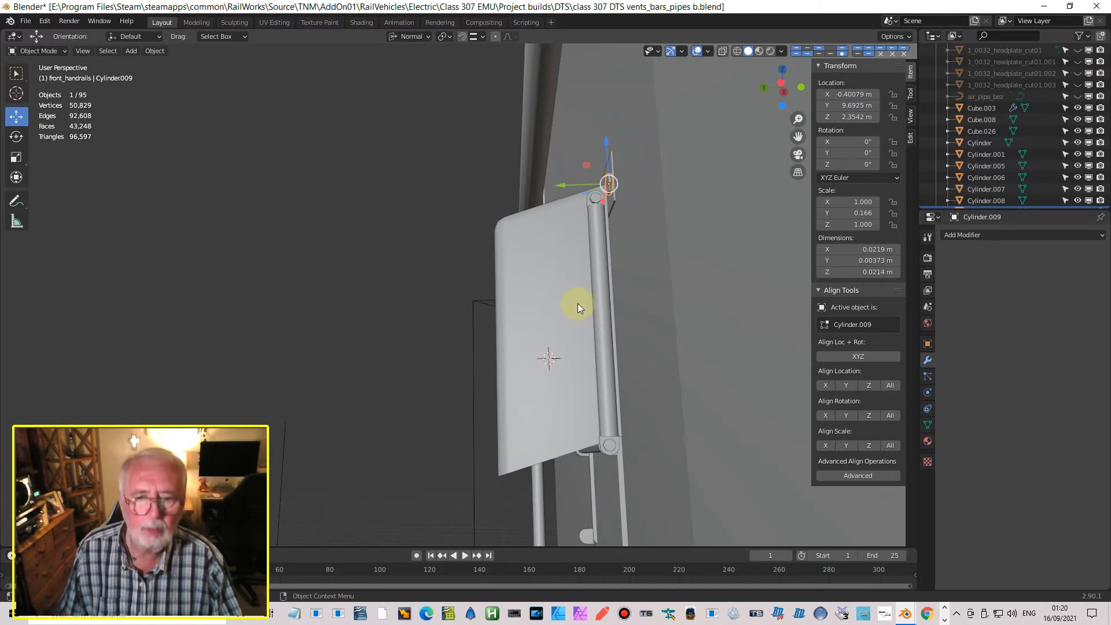
Step: Select the box's mirrored side bars, the fastener at their upper end and the box body
left_click(596, 289)
middle_click_drag(584, 303, 601, 343)
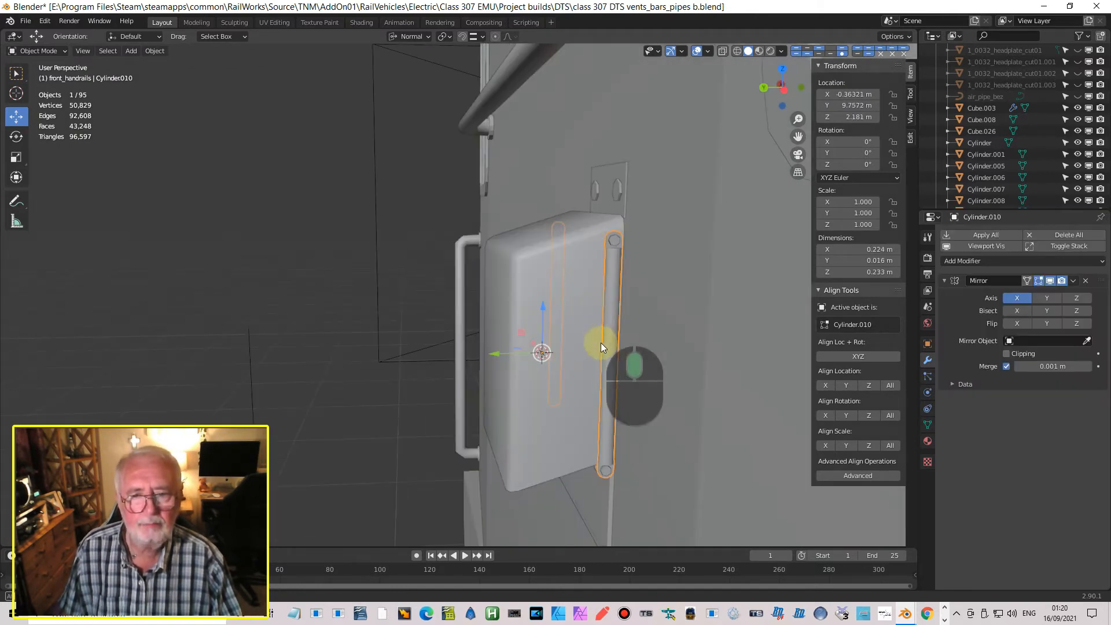
left_click(614, 243, "shift")
left_click(564, 269, "shift")
scroll(564, 341, "up", 4)
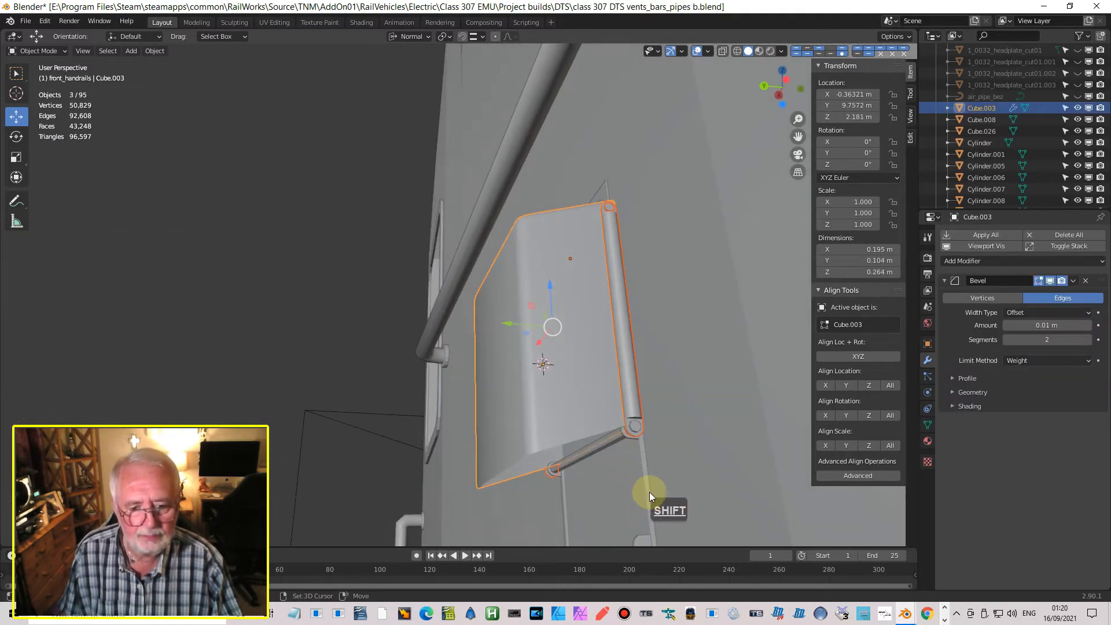
Step: Add the fasteners at the box's lower edge, those on the lower bracket and the bracket itself to the selection
middle_click_drag(625, 527, 630, 411, "shift")
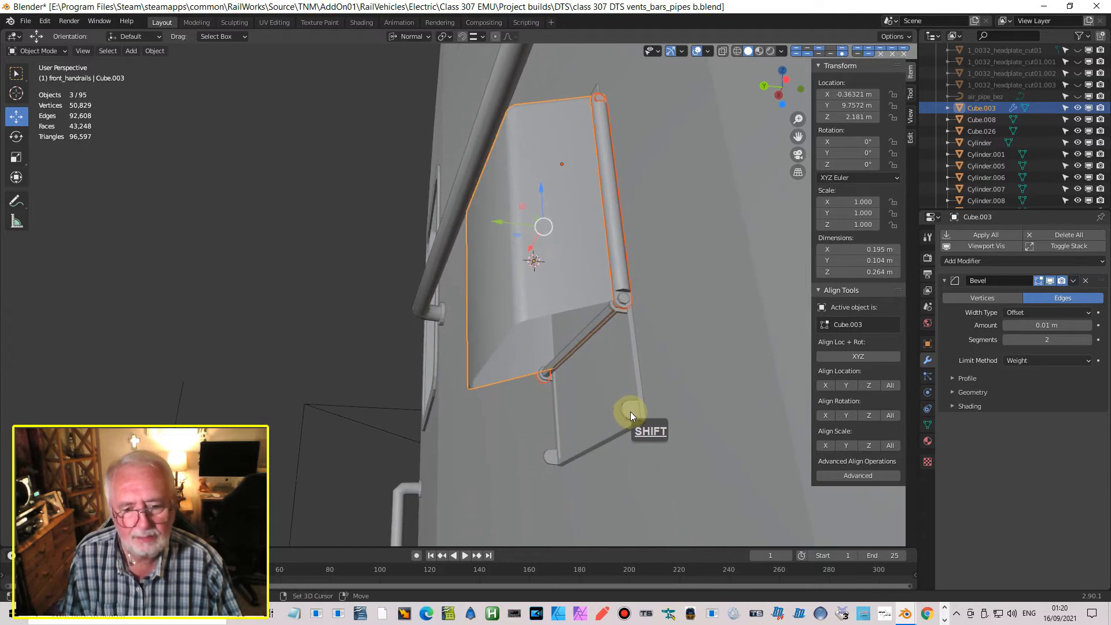
left_click(631, 412, "shift")
left_click(551, 454, "shift")
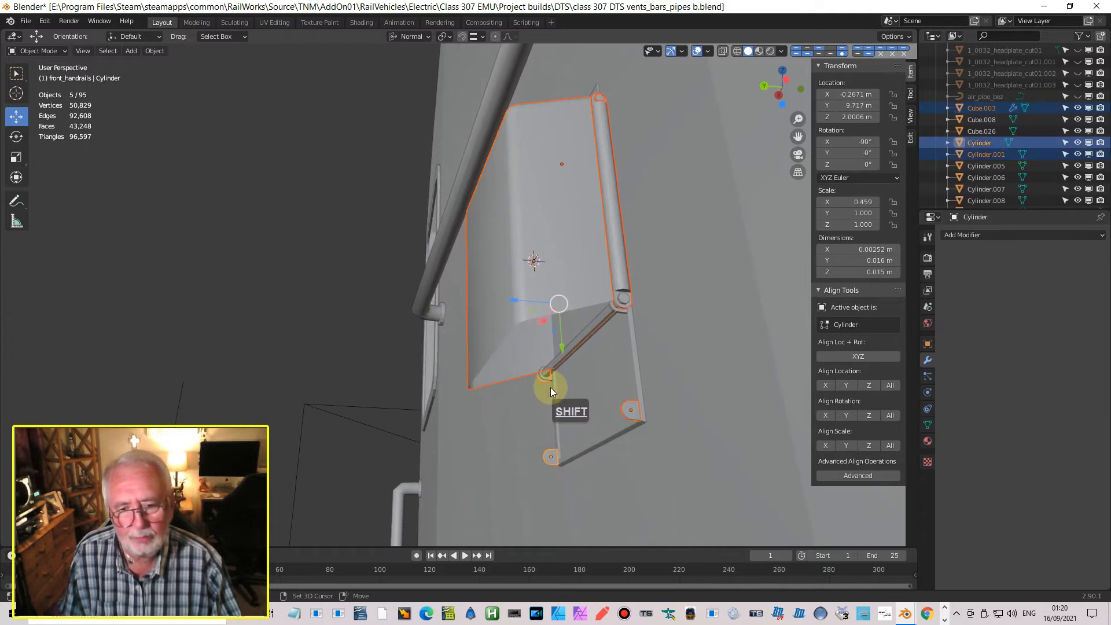
left_click(544, 376, "shift")
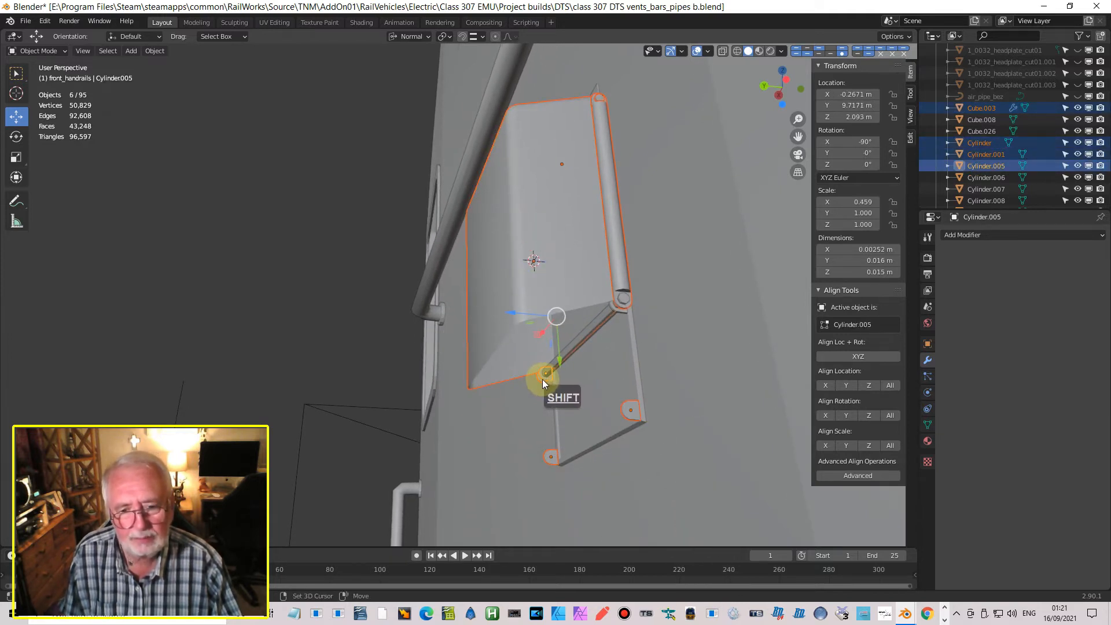
left_click(618, 311, "shift")
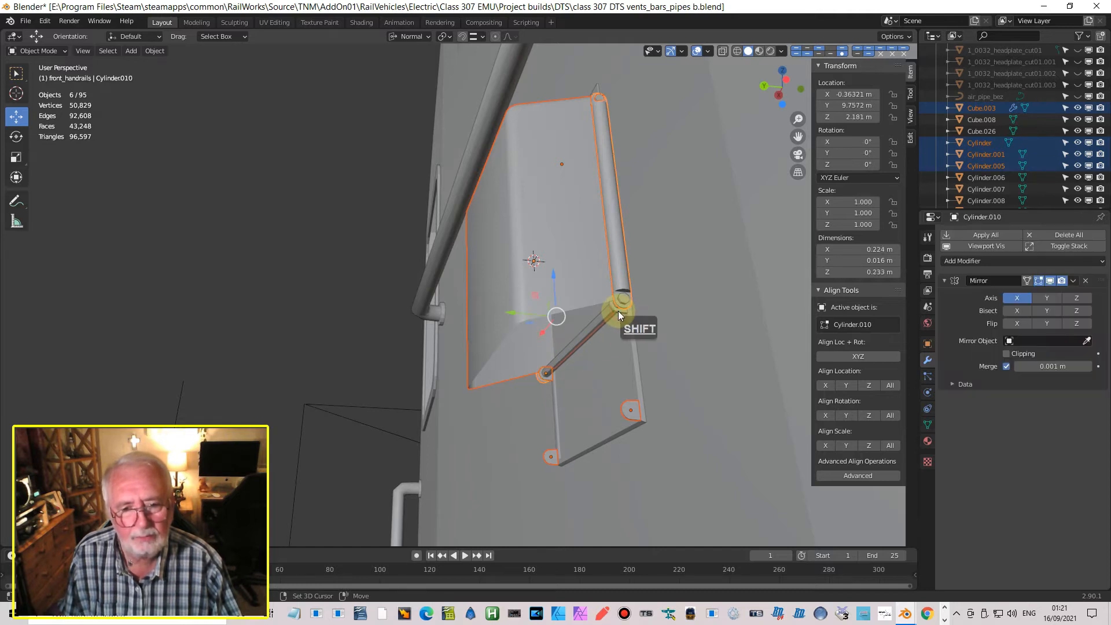
scroll(651, 327, "up", 3)
middle_click_drag(719, 328, 571, 308, "shift")
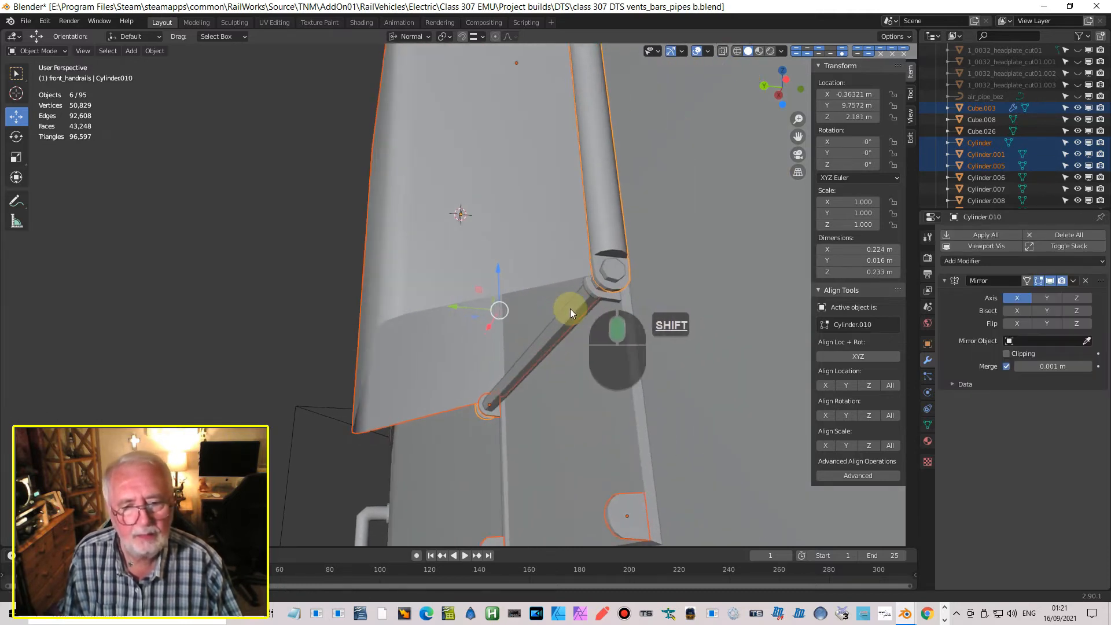
left_click(568, 297, "shift")
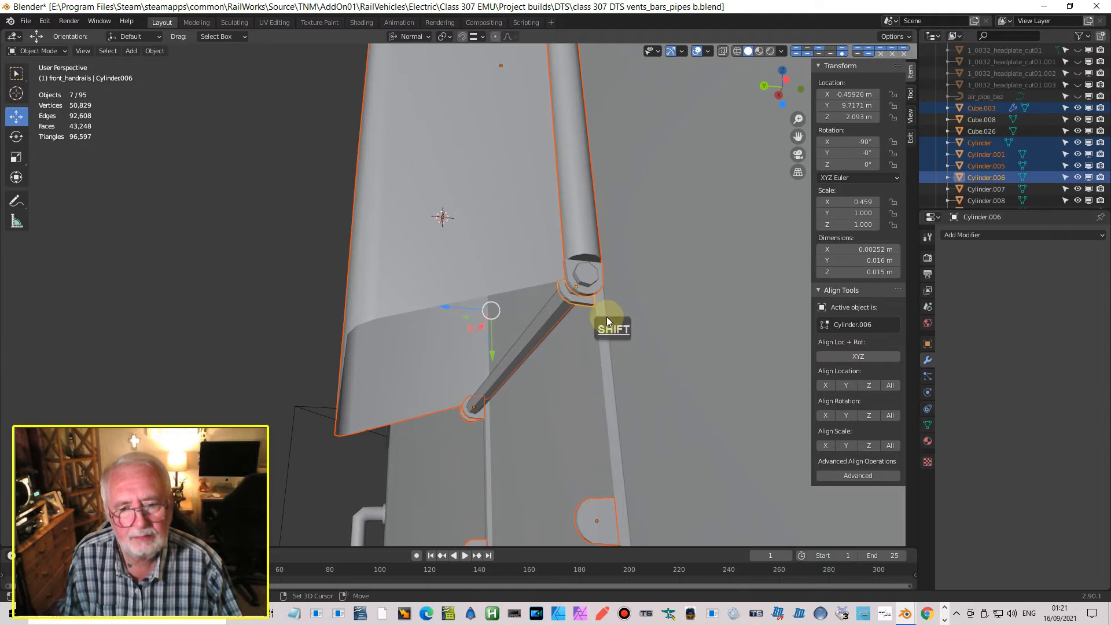
left_click(605, 350, "shift")
Step: Switch the transform orientation to Global and try moving the selected box parts along Y
middle_click_drag(611, 357, 575, 436)
middle_click_drag(484, 357, 577, 301)
left_click(409, 36)
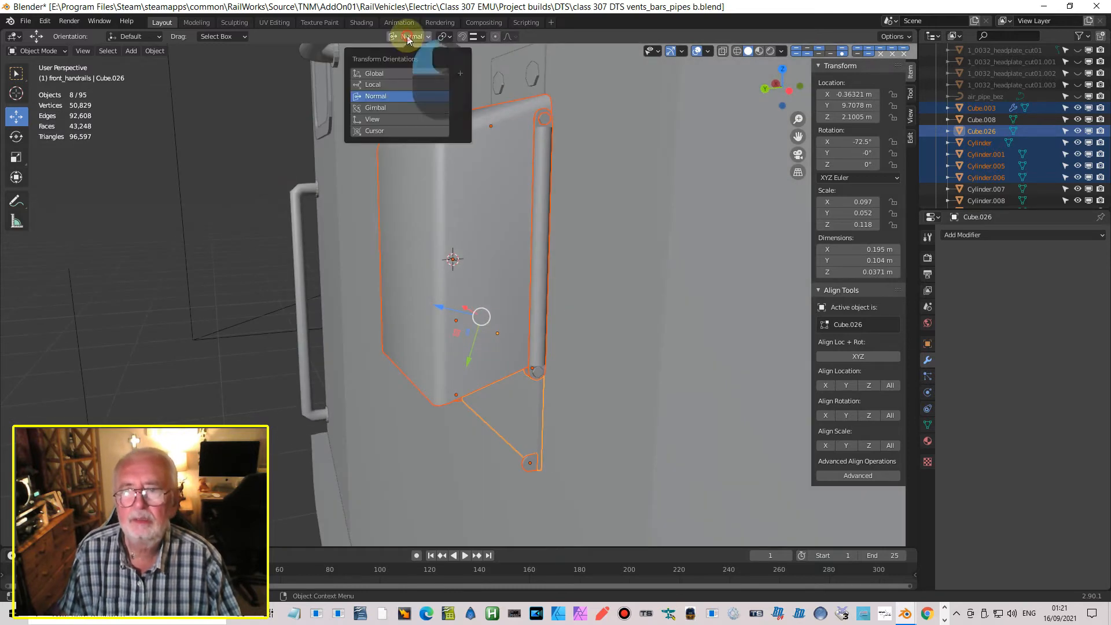
left_click(397, 73)
left_click_drag(437, 321, 412, 325)
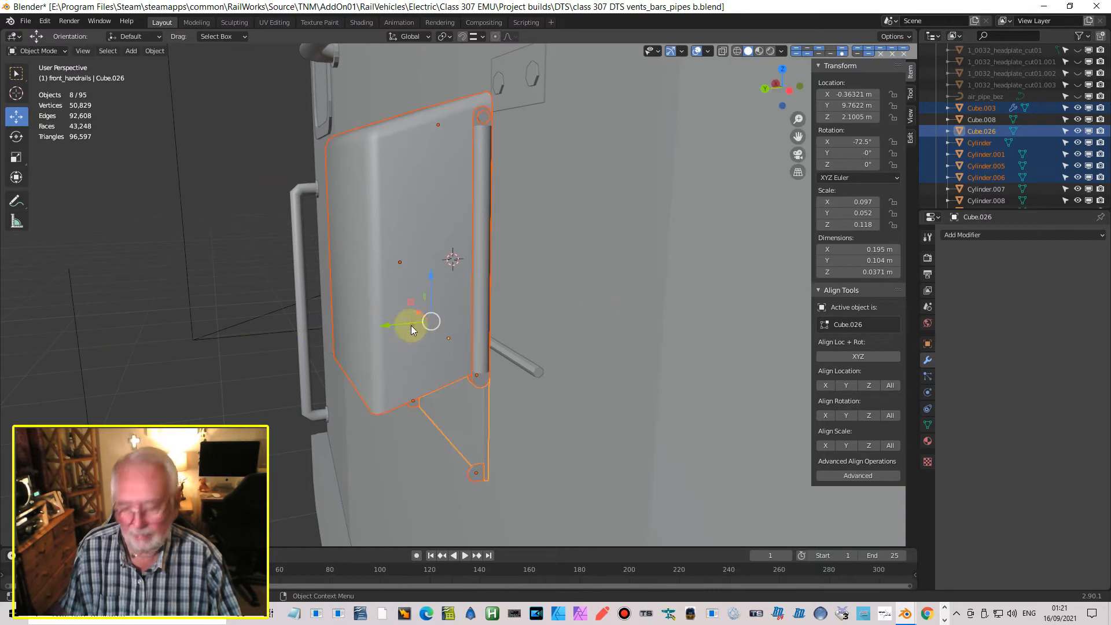
key("ctrl+z")
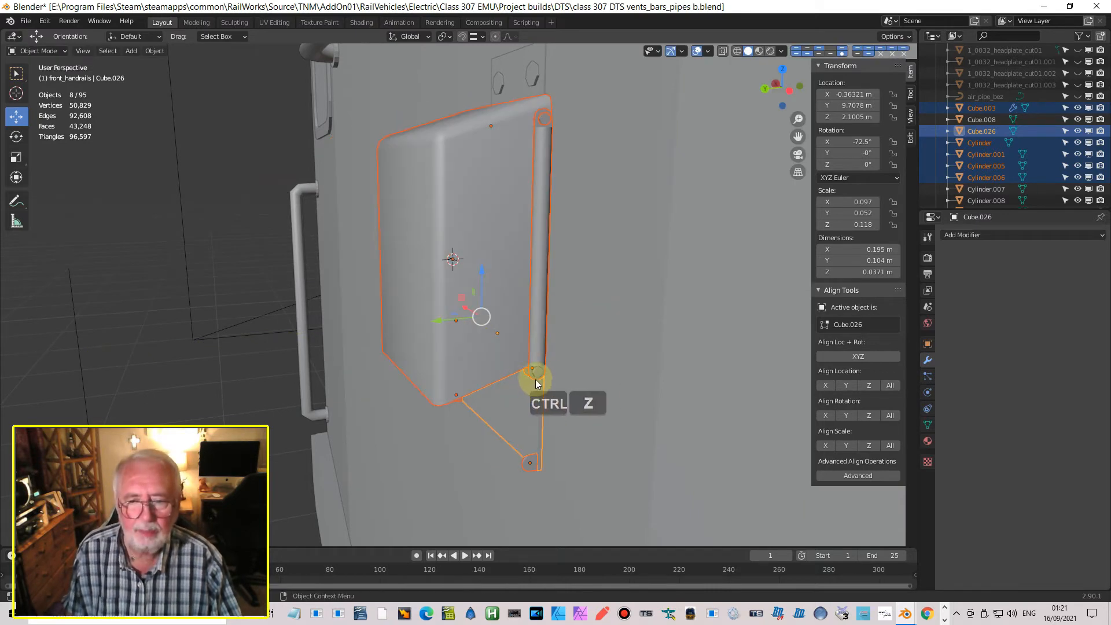
Step: Add the horizontal rod beneath the box to the selection and move the parts slightly along Y towards the cab front
left_click(537, 372, "shift")
middle_click_drag(541, 315, 515, 359)
left_click_drag(429, 326, 446, 327)
mouse_move(445, 327)
middle_mouse_down()
mouse_move(477, 345)
mouse_move(482, 279)
mouse_move(596, 279)
mouse_move(621, 308)
mouse_move(543, 317)
mouse_move(501, 360)
mouse_move(530, 343)
mouse_move(453, 320)
mouse_move(447, 329)
middle_mouse_up()
scroll(530, 342, "down", 5)
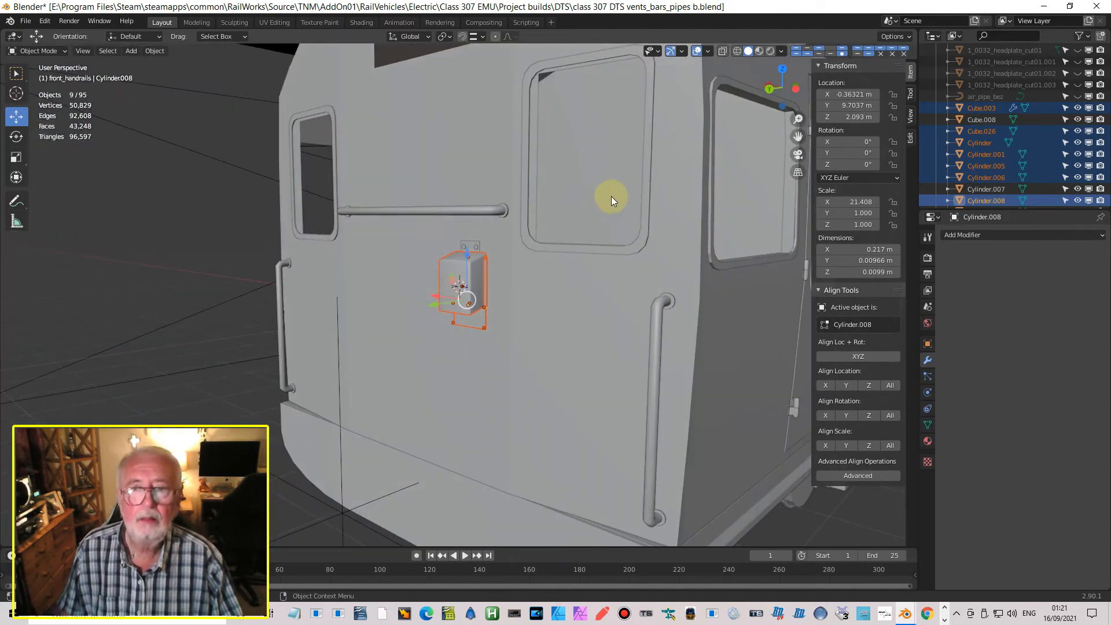
Step: Examine the box on the cab front in Rendered and Material Preview shading, including the orthographic back view
left_click(771, 50)
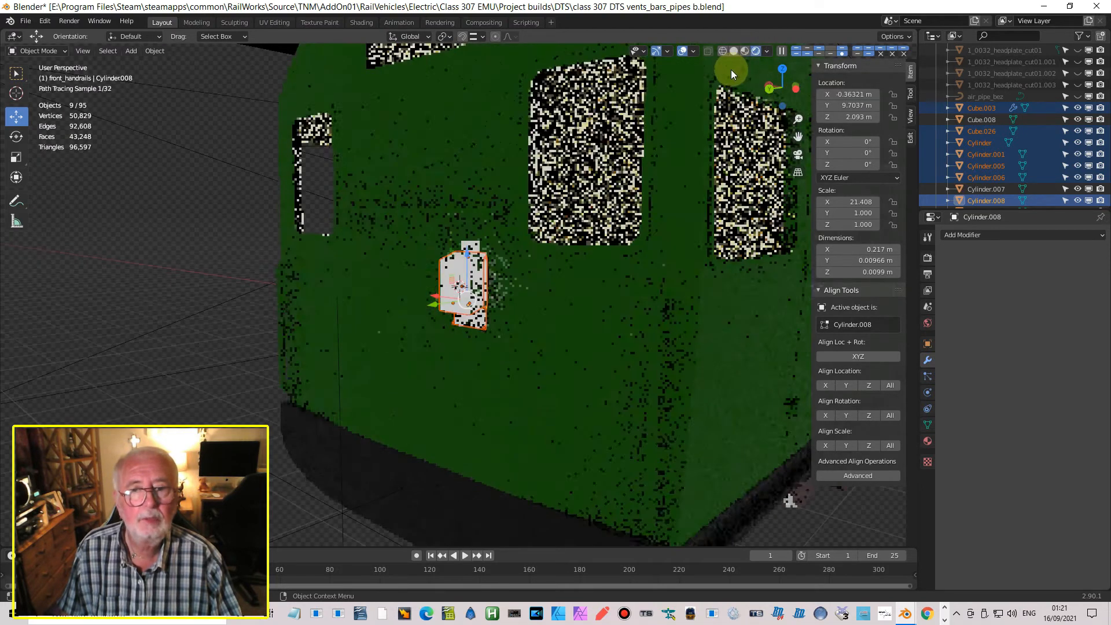
left_click(744, 51)
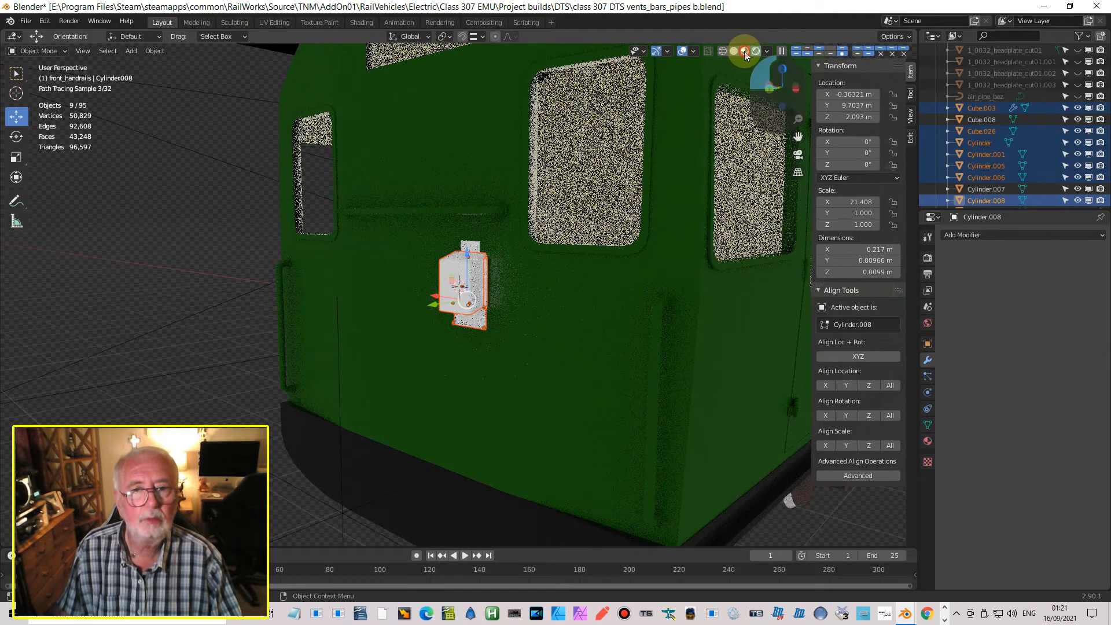
mouse_move(458, 333)
middle_mouse_down()
mouse_move(520, 275)
mouse_move(541, 279)
mouse_move(553, 398)
mouse_move(503, 359)
mouse_move(618, 255)
mouse_move(512, 240)
mouse_move(518, 310)
middle_mouse_up()
scroll(521, 317, "down", 3)
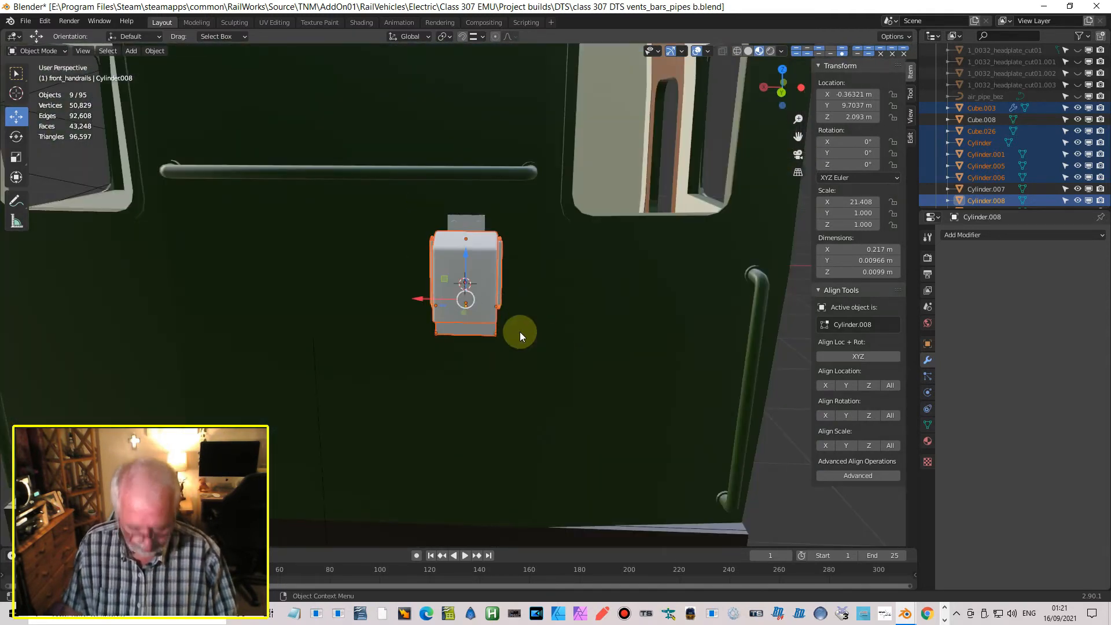
key("KP_1")
key("ctrl+KP_1")
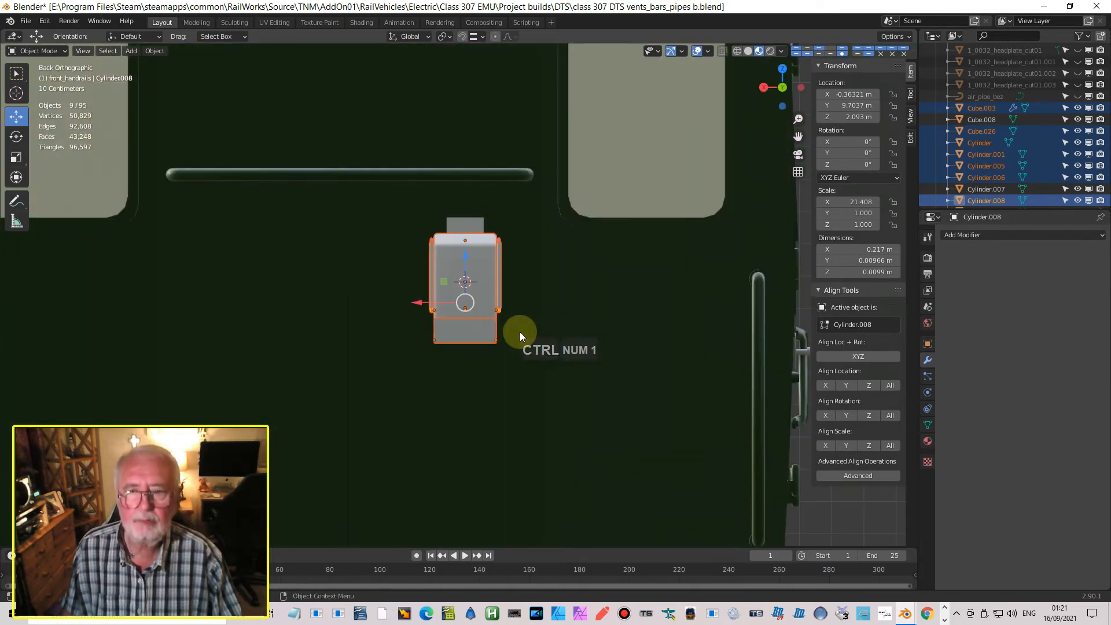
scroll(479, 328, "up", 2)
middle_click_drag(474, 325, 470, 363)
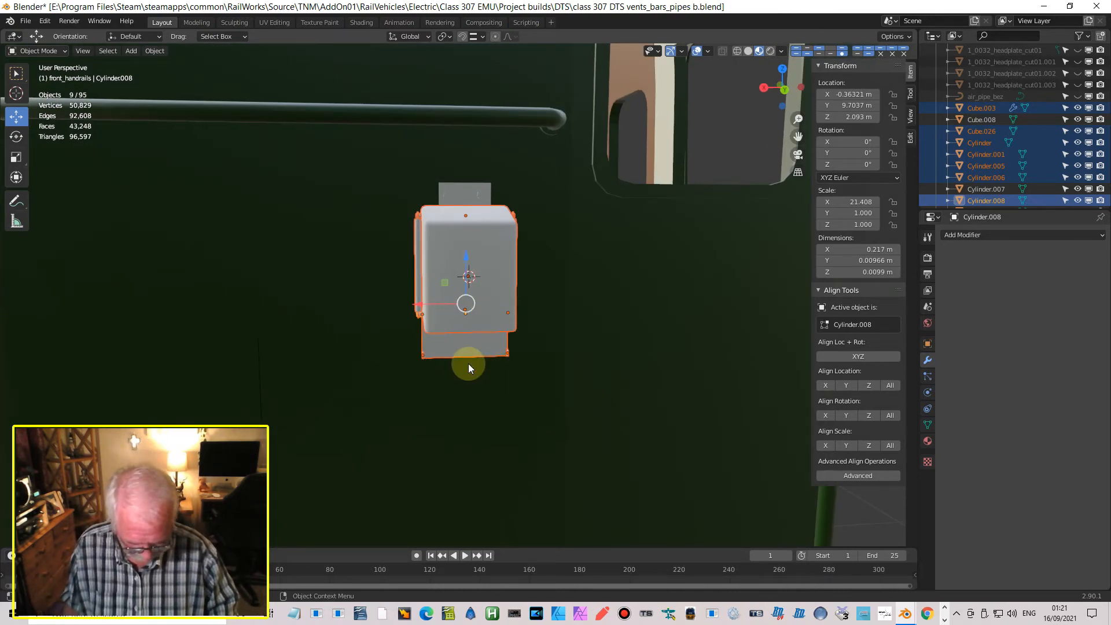
key("ctrl+KP_1")
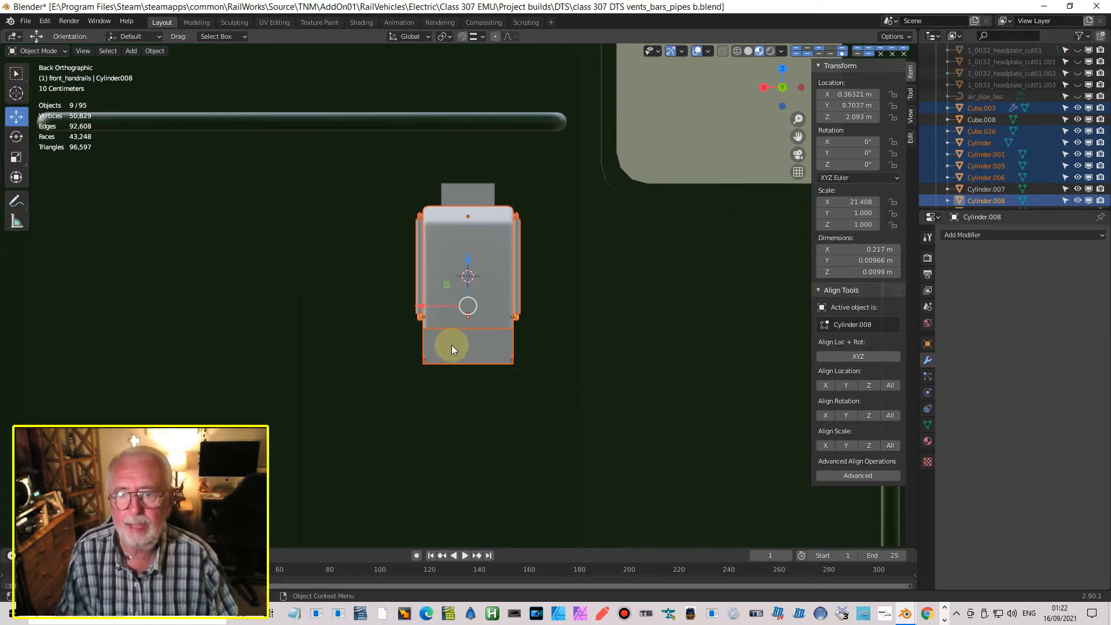
scroll(464, 320, "down", 1)
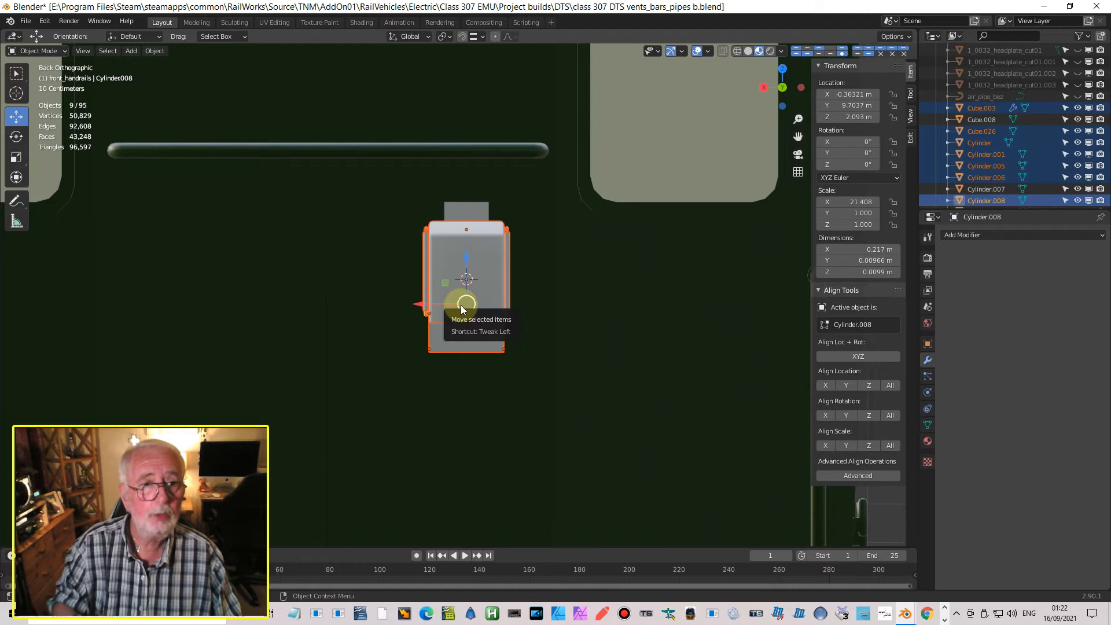
Step: Add the two discs and the upper bracket plate to the selected box parts
mouse_move(478, 301)
middle_mouse_down()
mouse_move(466, 342)
mouse_move(474, 266)
mouse_move(493, 324)
mouse_move(481, 319)
middle_mouse_up()
left_click(473, 226, "shift")
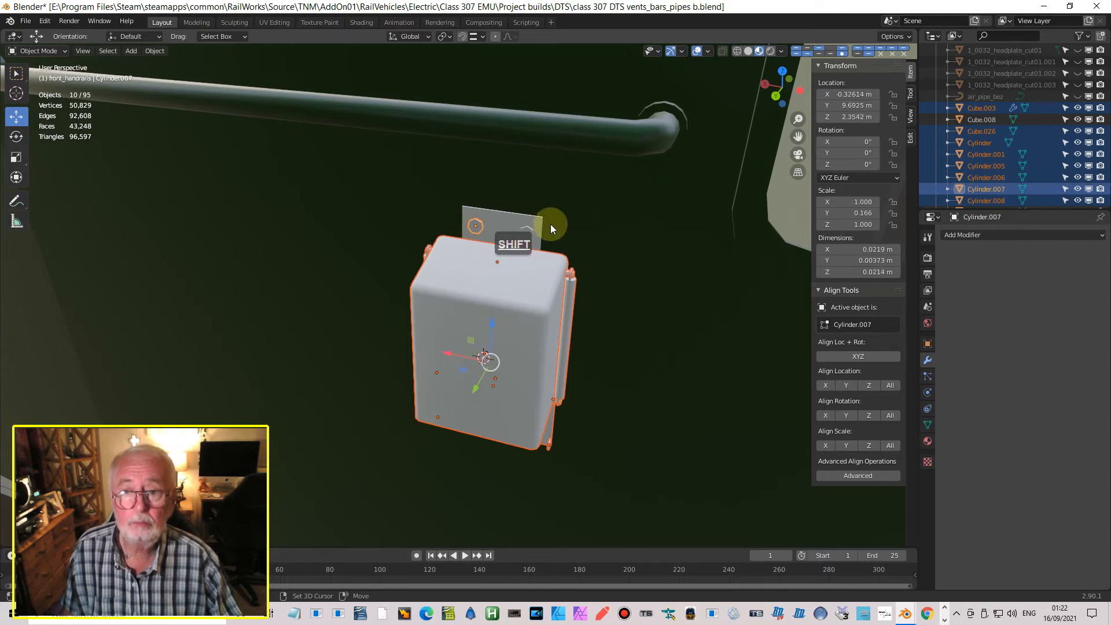
left_click(529, 229, "shift")
left_click(522, 227, "shift")
mouse_move(572, 325)
middle_mouse_down()
mouse_move(613, 194)
mouse_move(635, 190)
mouse_move(644, 171)
mouse_move(581, 307)
middle_mouse_up()
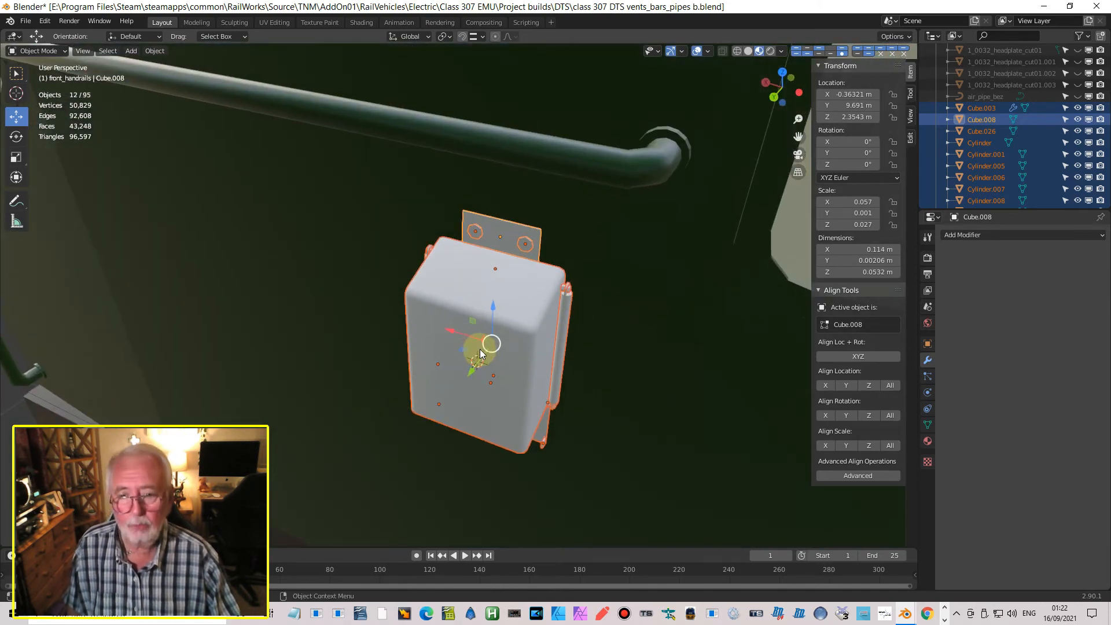
Step: Move the selected box parts into a new collection named ETS_Unit01
right_click(460, 344)
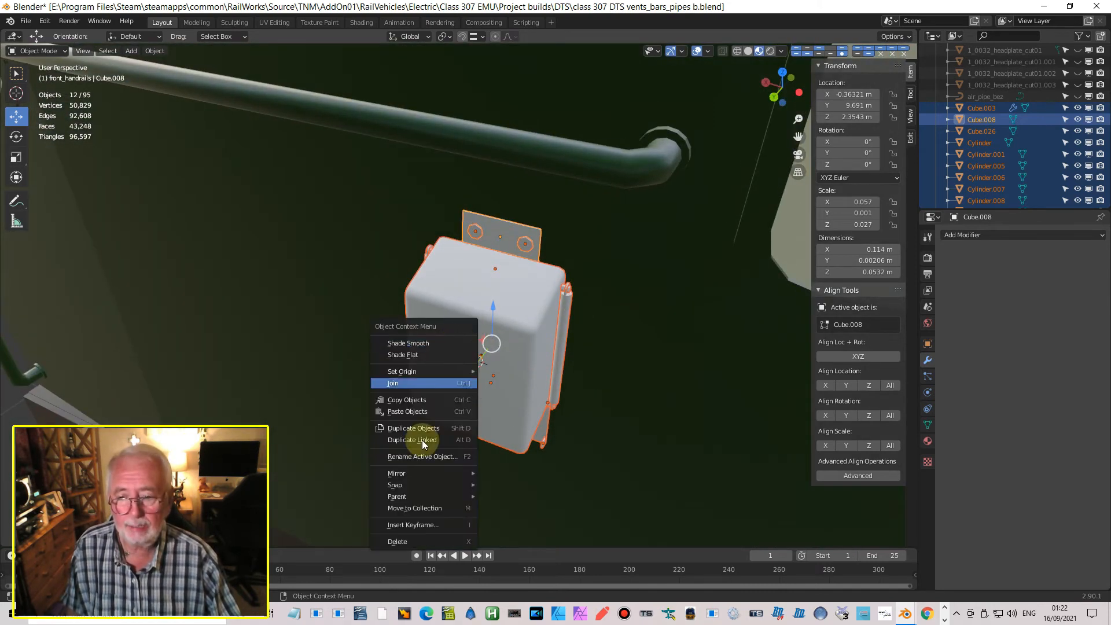
left_click(426, 509)
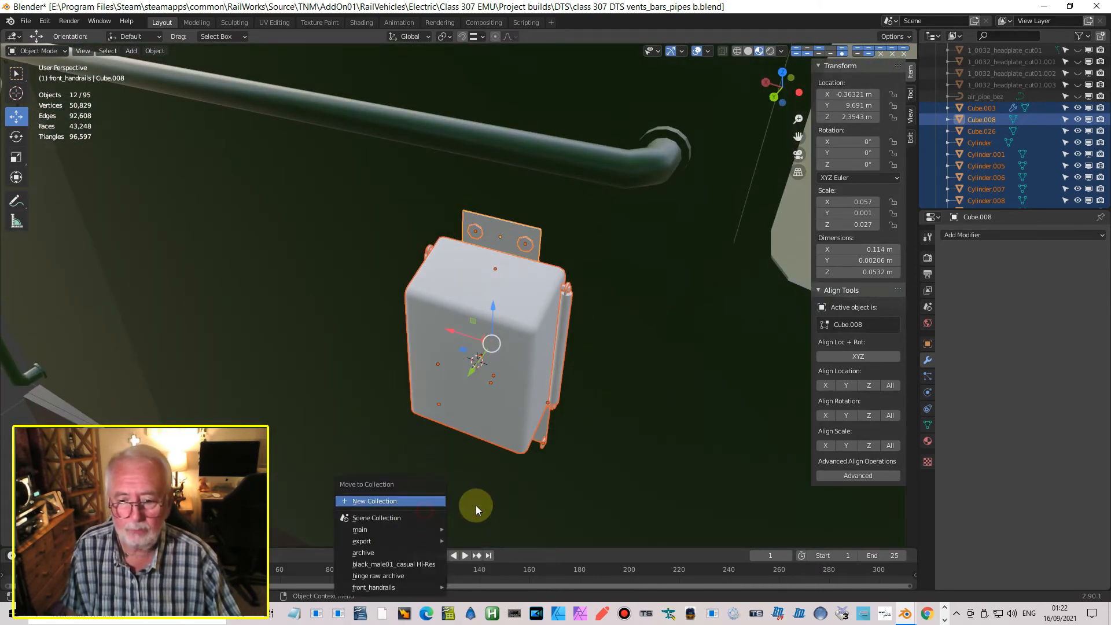
right_click(446, 395)
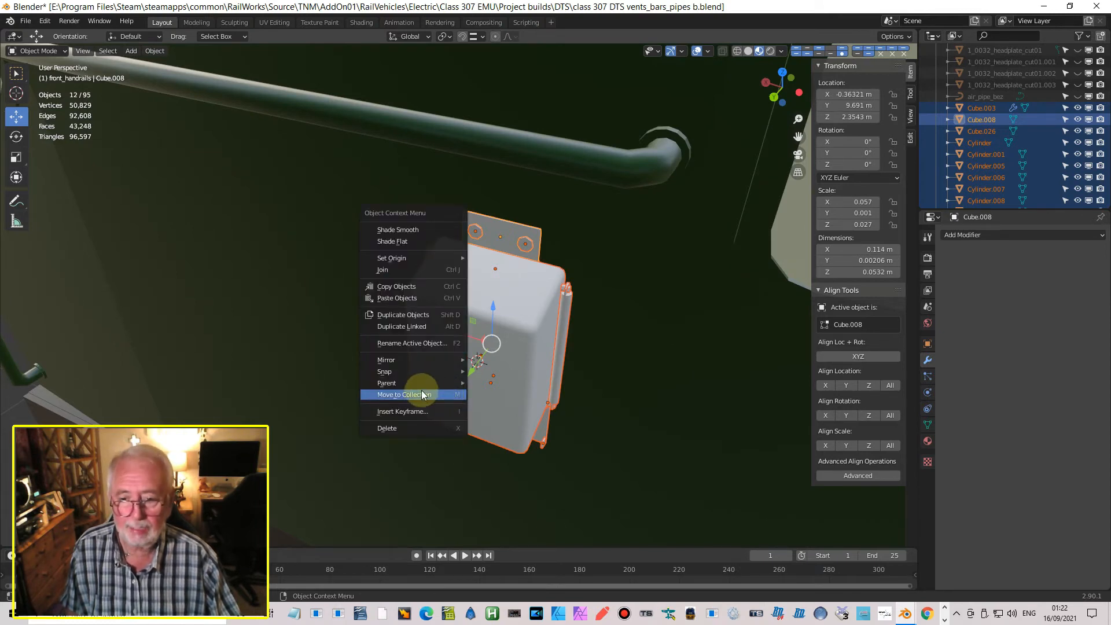
left_click(421, 395)
left_click(379, 392)
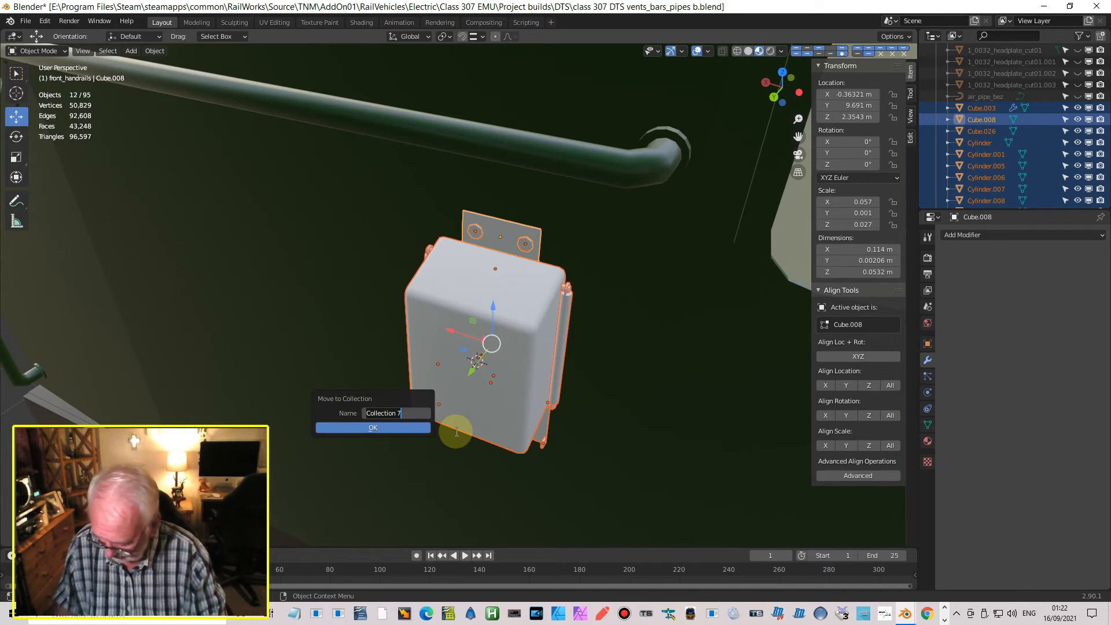
type("1")
key("BackSpace")
key("shift")
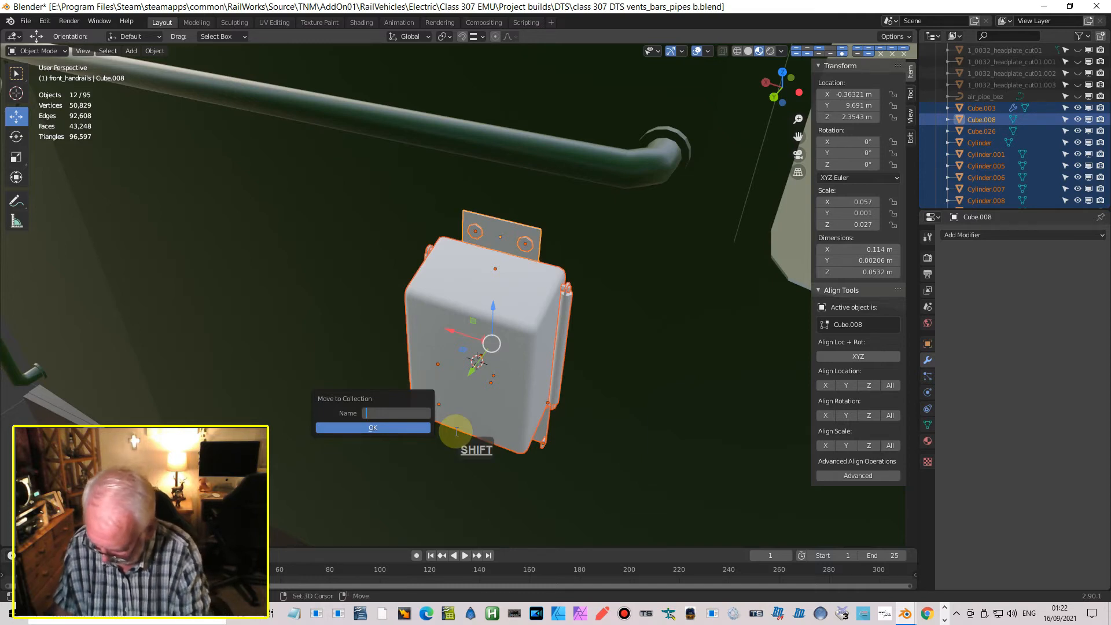
type("ETS")
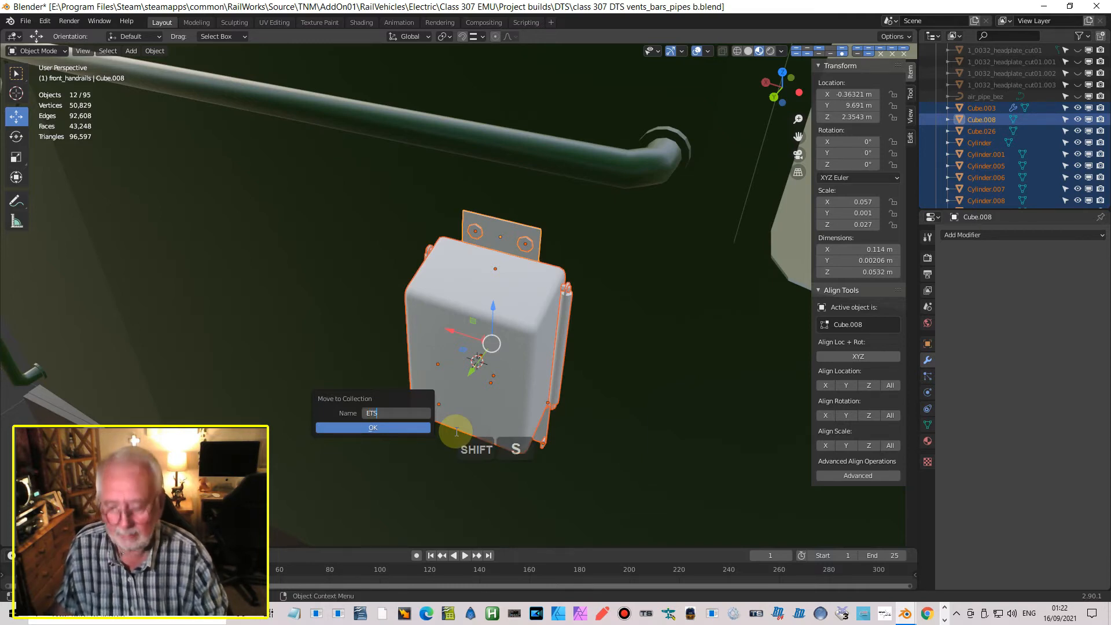
type("_")
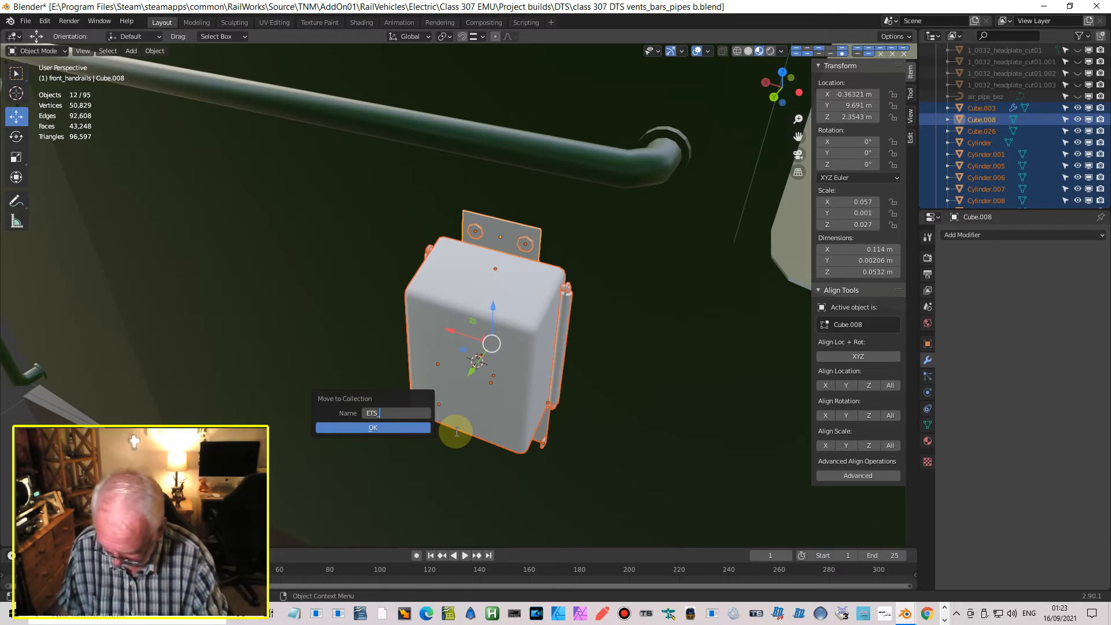
type("Unit")
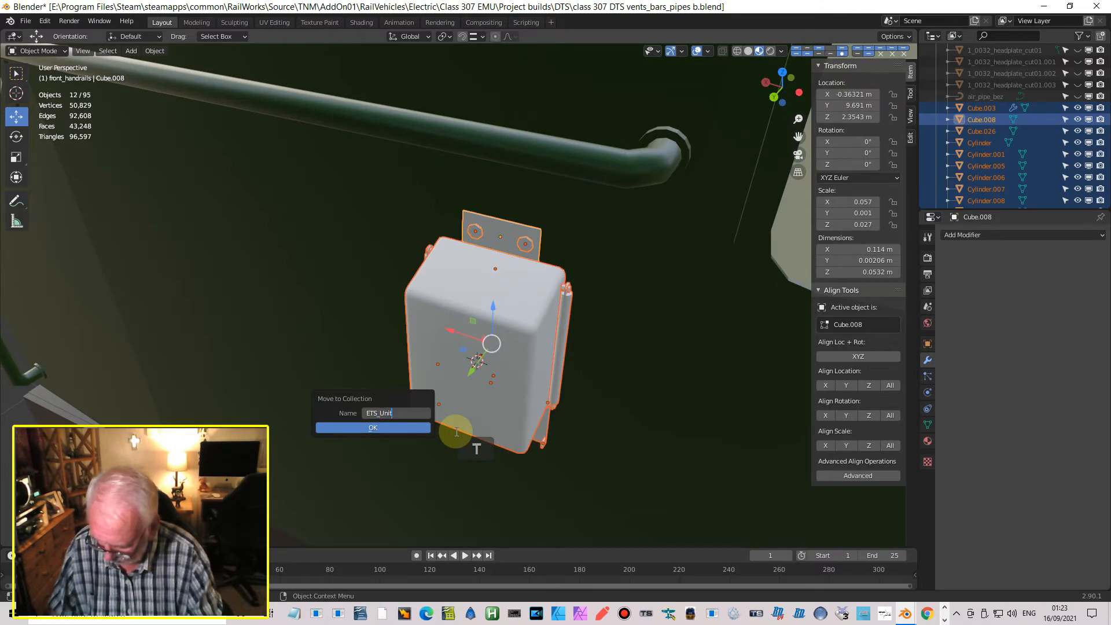
type("1")
key("BackSpace")
type("01")
key("Return")
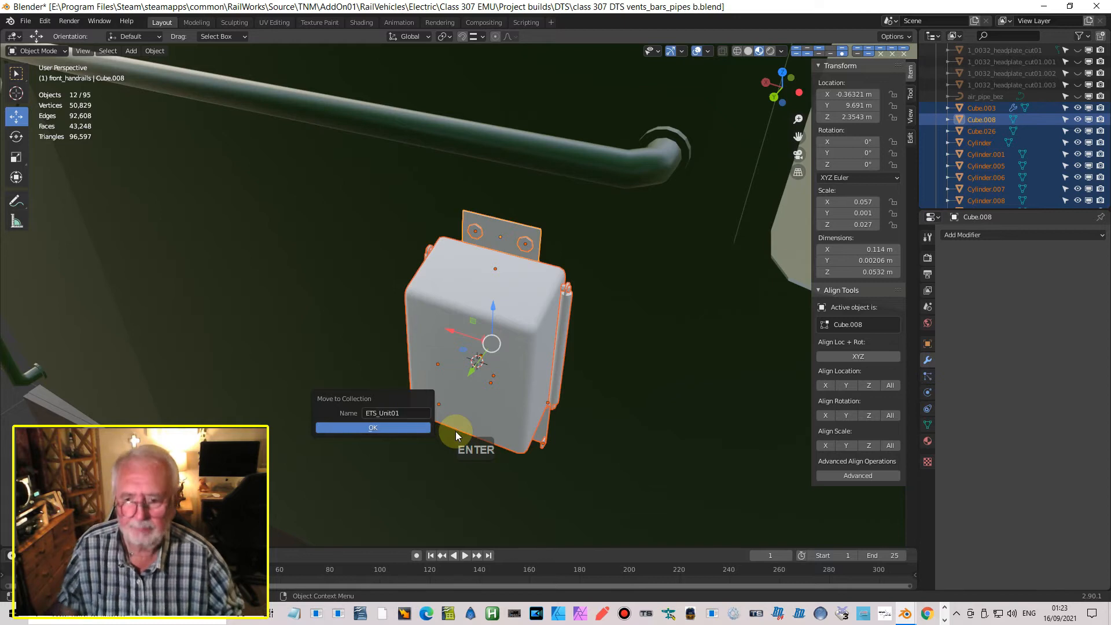
left_click(366, 429)
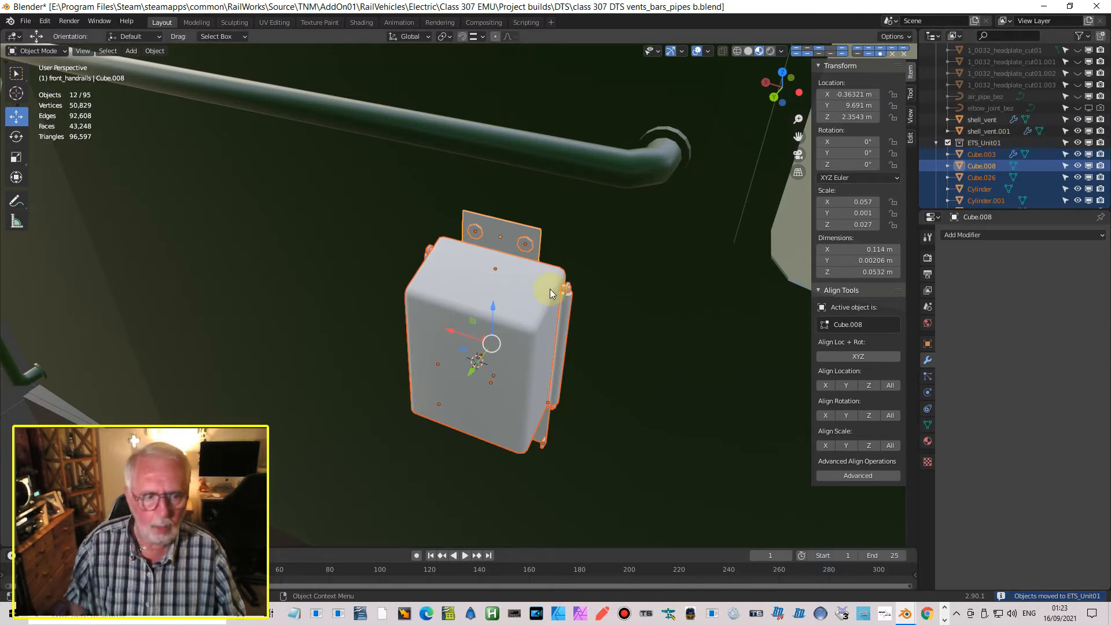
Step: Duplicate the box parts, moving the copies about 0.34 m along X, and join the copies into one object
key("shift+d")
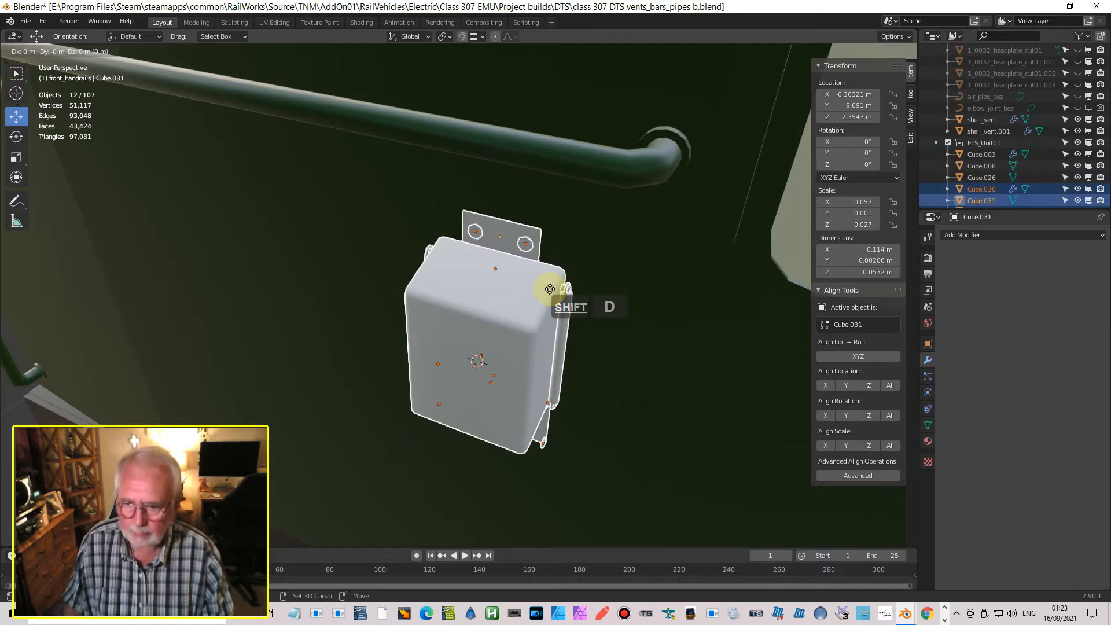
key("Return")
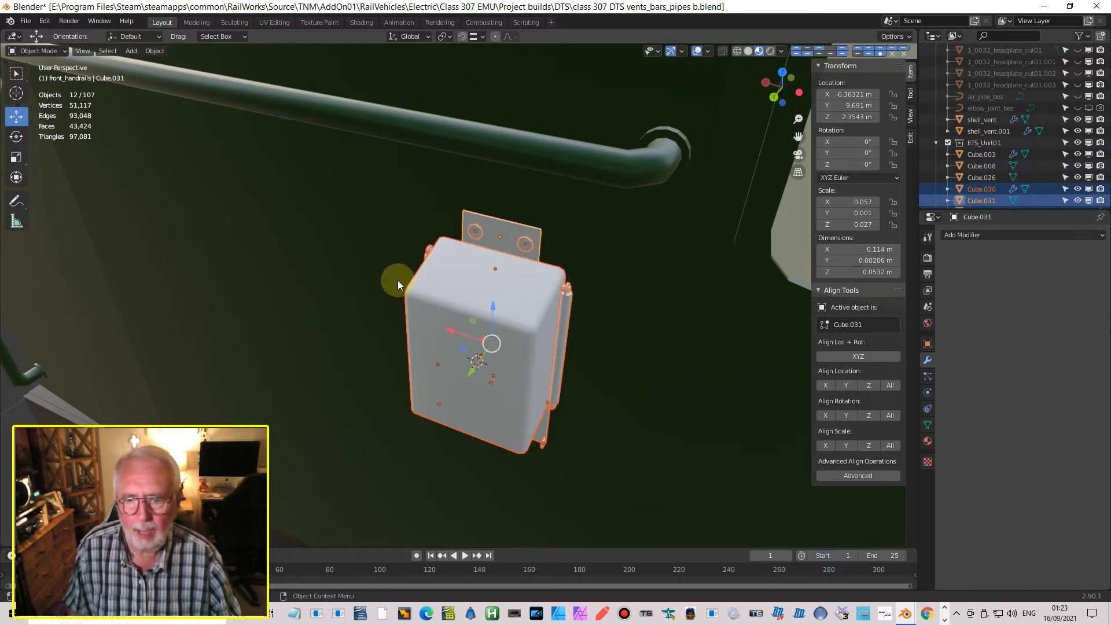
left_click_drag(455, 329, 339, 272)
middle_click_drag(339, 272, 314, 321)
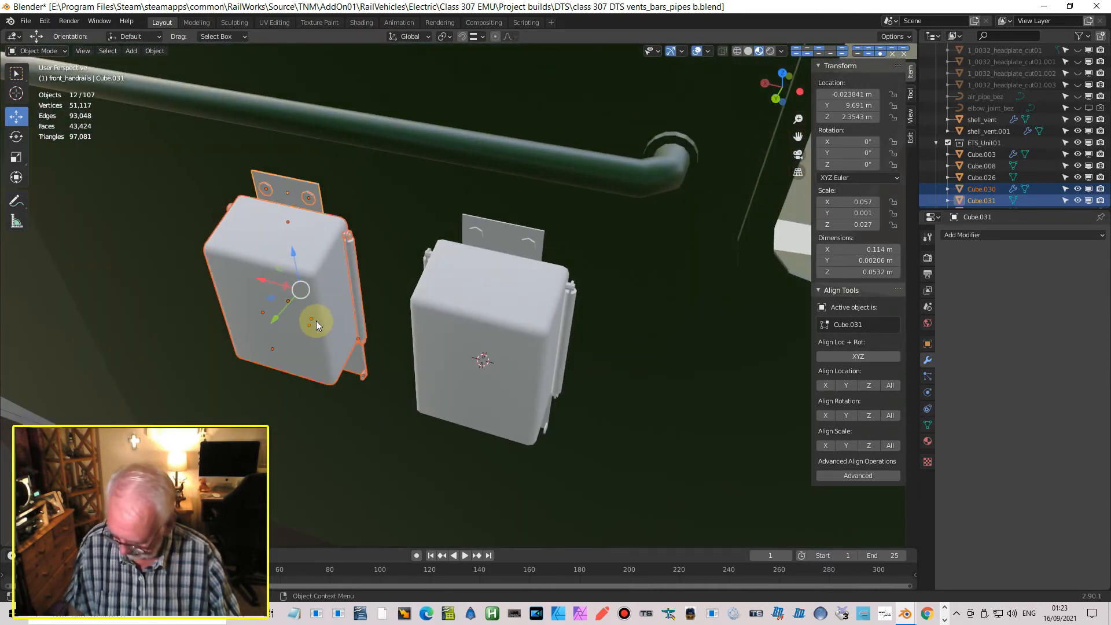
key("ctrl+j")
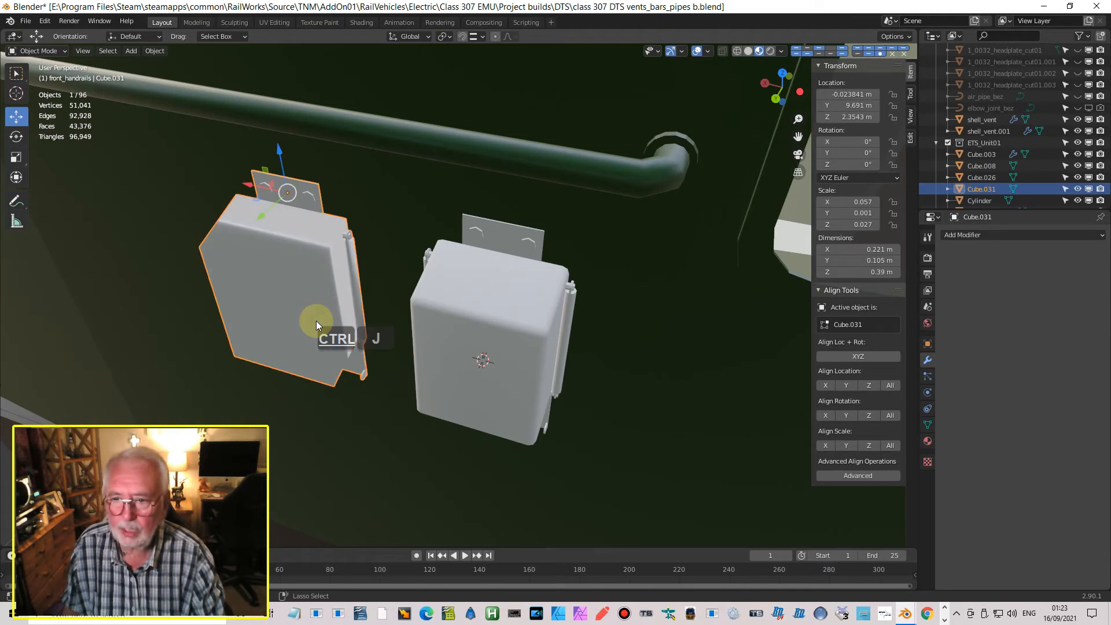
Step: Add an edge Bevel modifier to the joined box copy with amount 0.01 m, 2 segments and limit method Weight
middle_click_drag(277, 325, 457, 256)
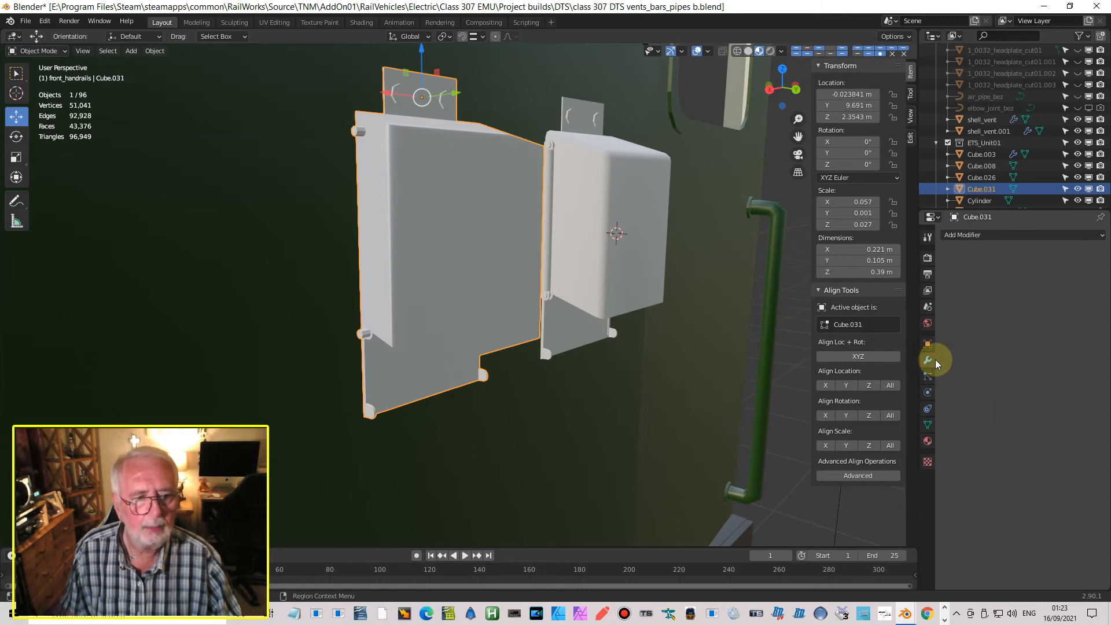
left_click(984, 237)
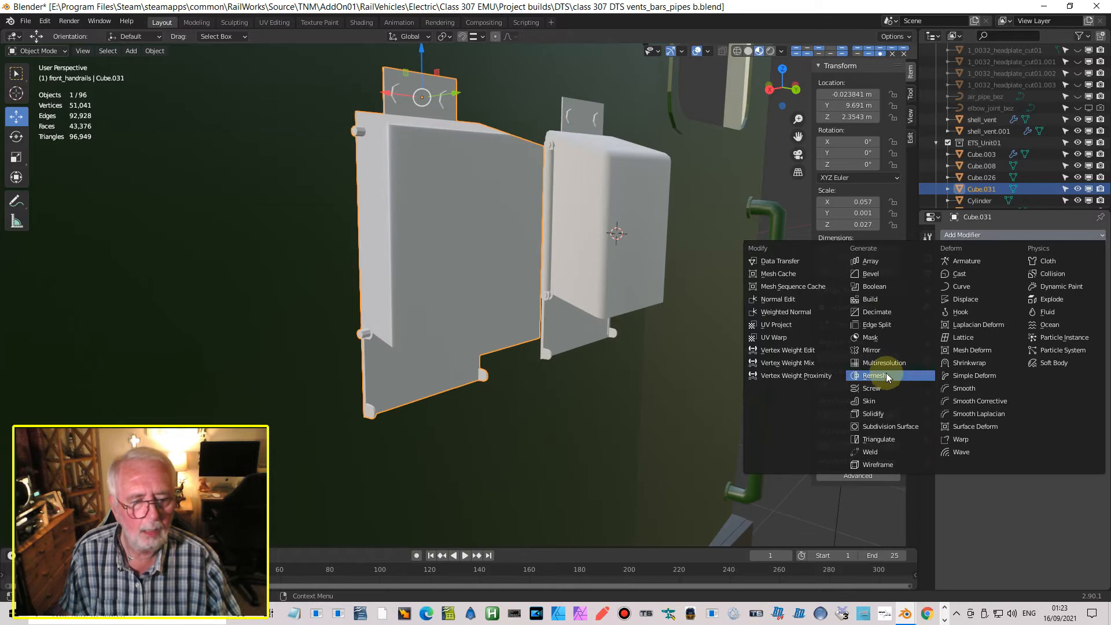
left_click(870, 273)
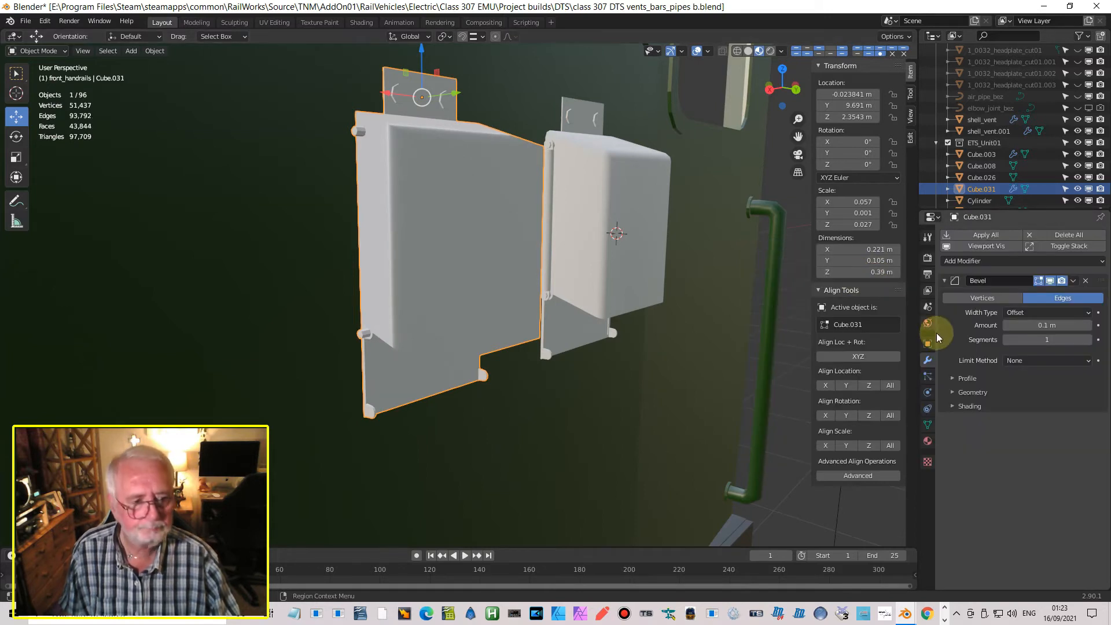
left_click(1012, 325)
type("0")
key("Return")
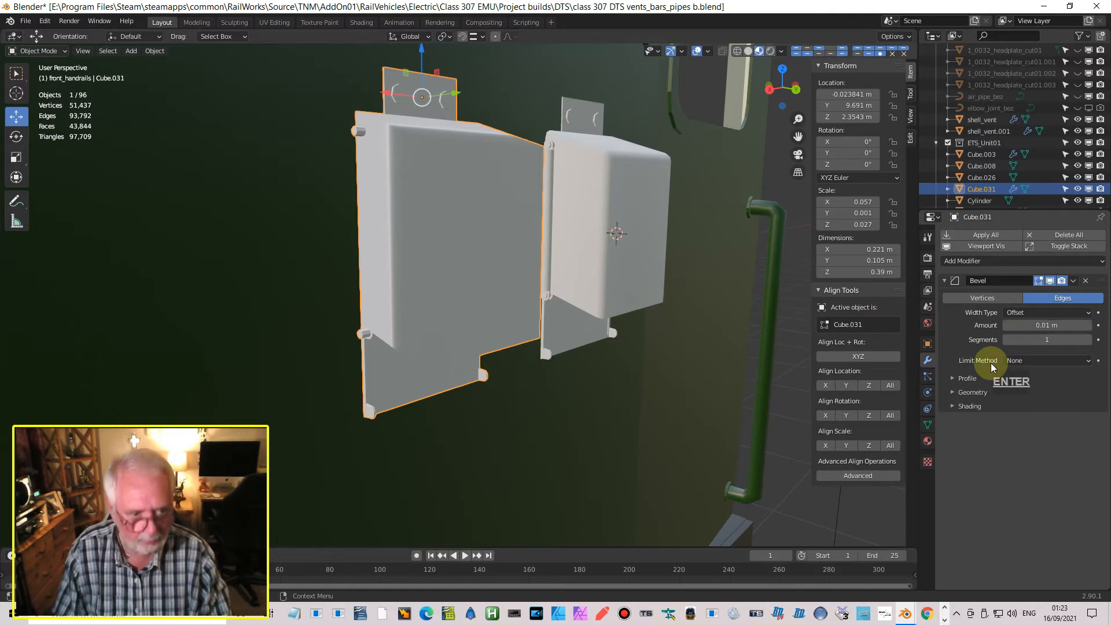
left_click(1089, 340)
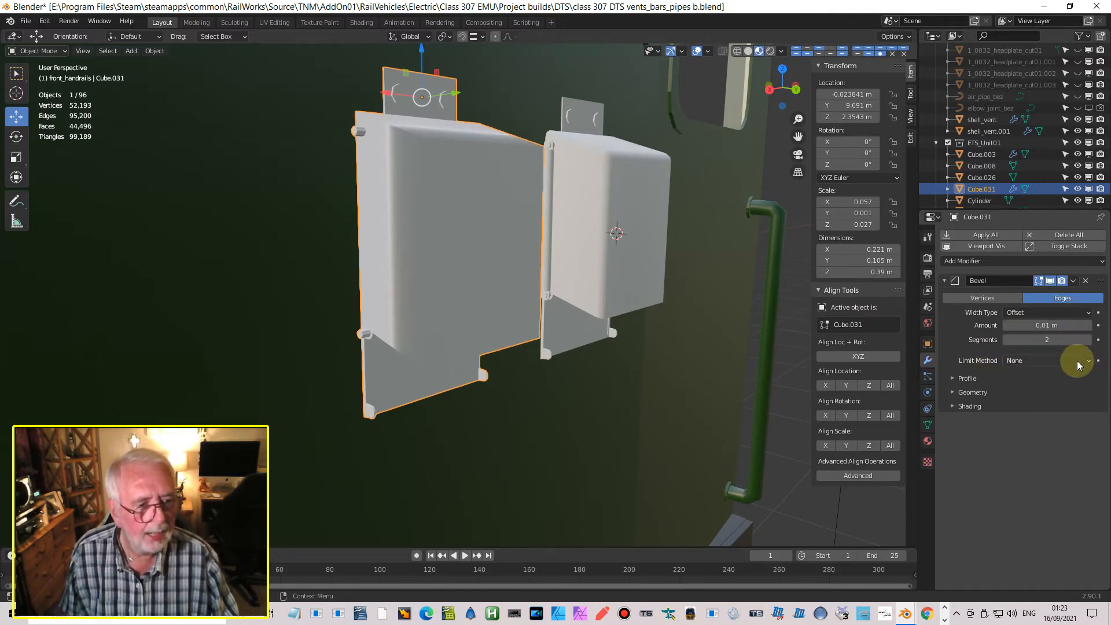
left_click(1059, 360)
left_click(1017, 400)
middle_click_drag(710, 330, 631, 356)
scroll(631, 356, "up", 1)
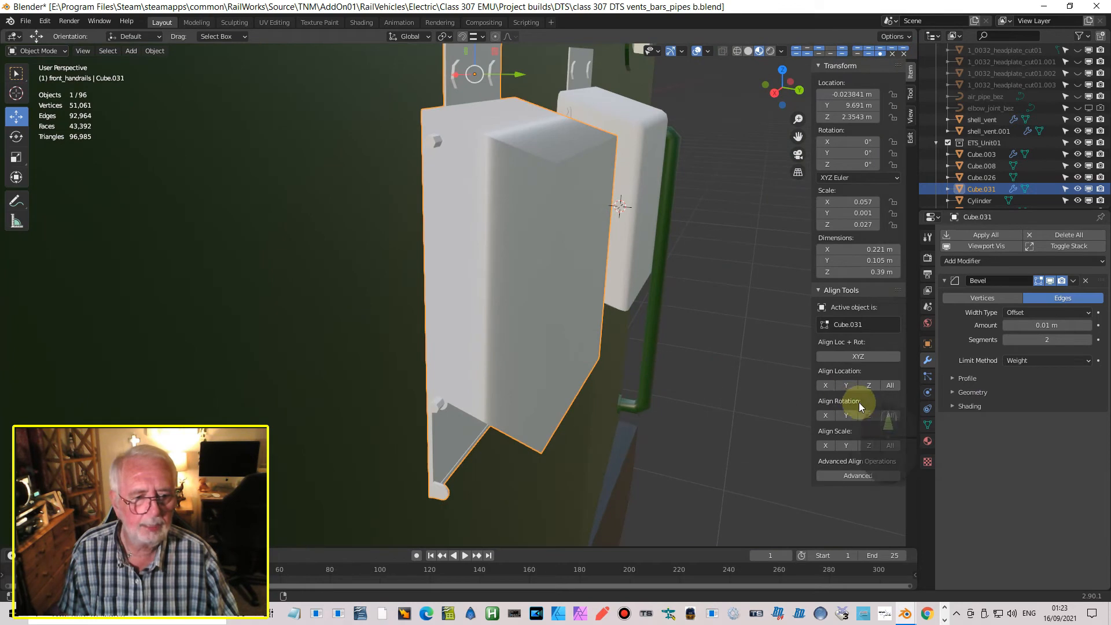
Step: Enable Auto Smooth on the joined box copy's normals with an angle of 50°
left_click(928, 424)
left_click(1006, 551)
left_click(1053, 552)
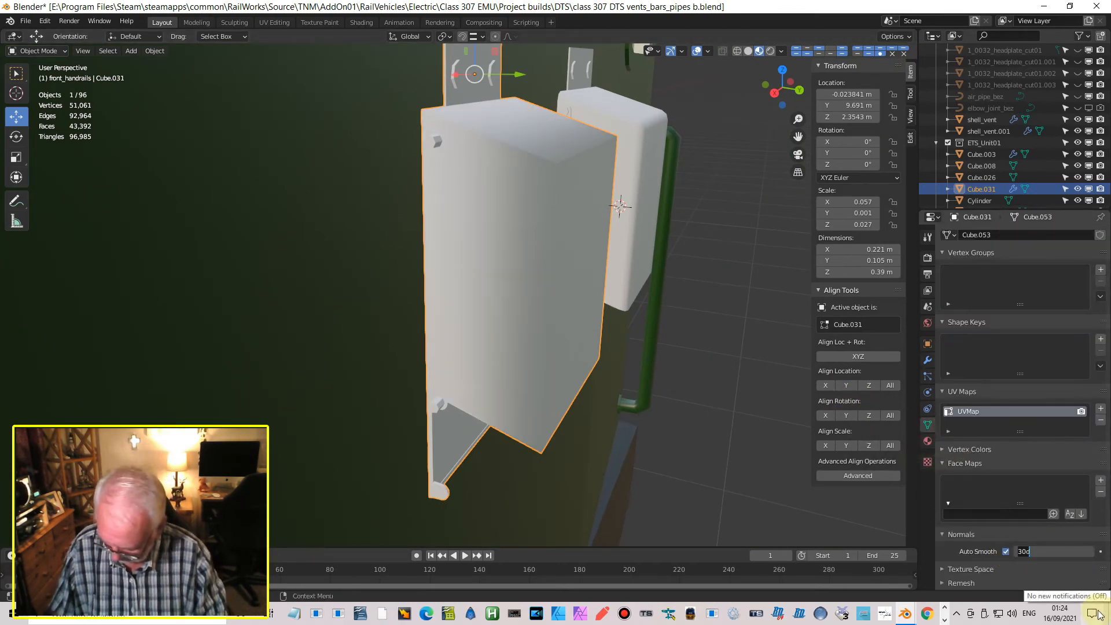
type("50")
key("Return")
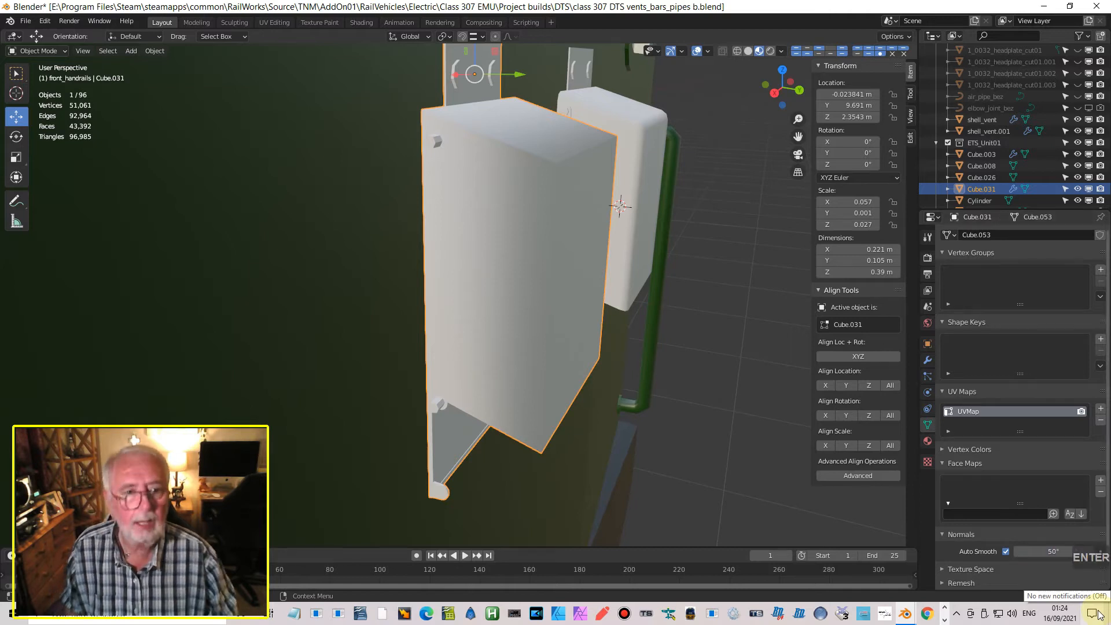
Step: Apply the rotation and scale of the joined box copy
scroll(543, 339, "up", 2)
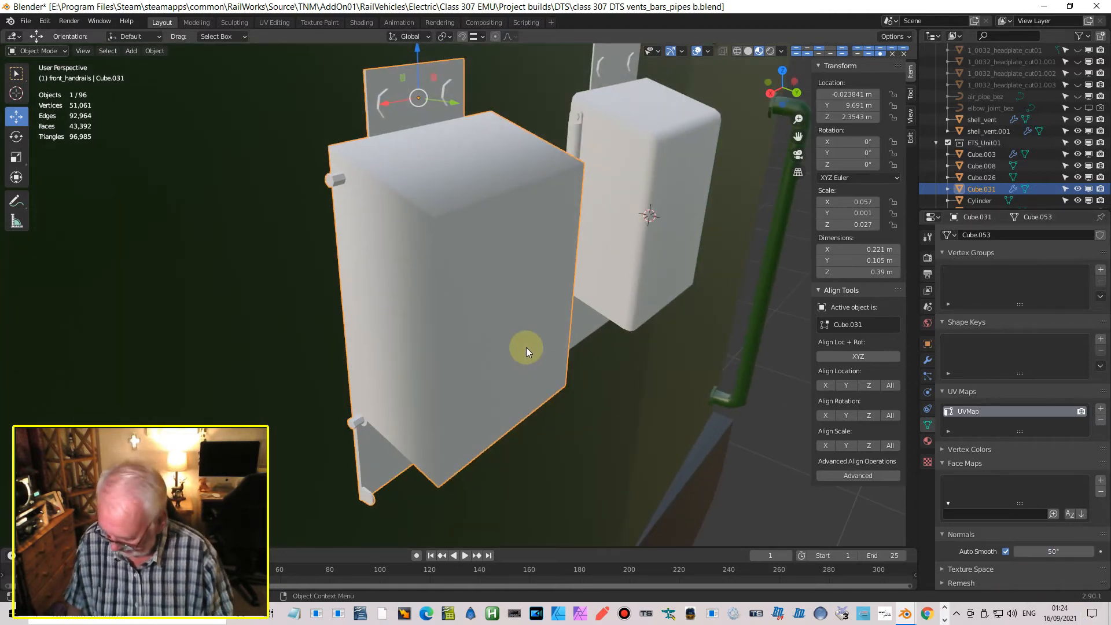
key("ctrl+a")
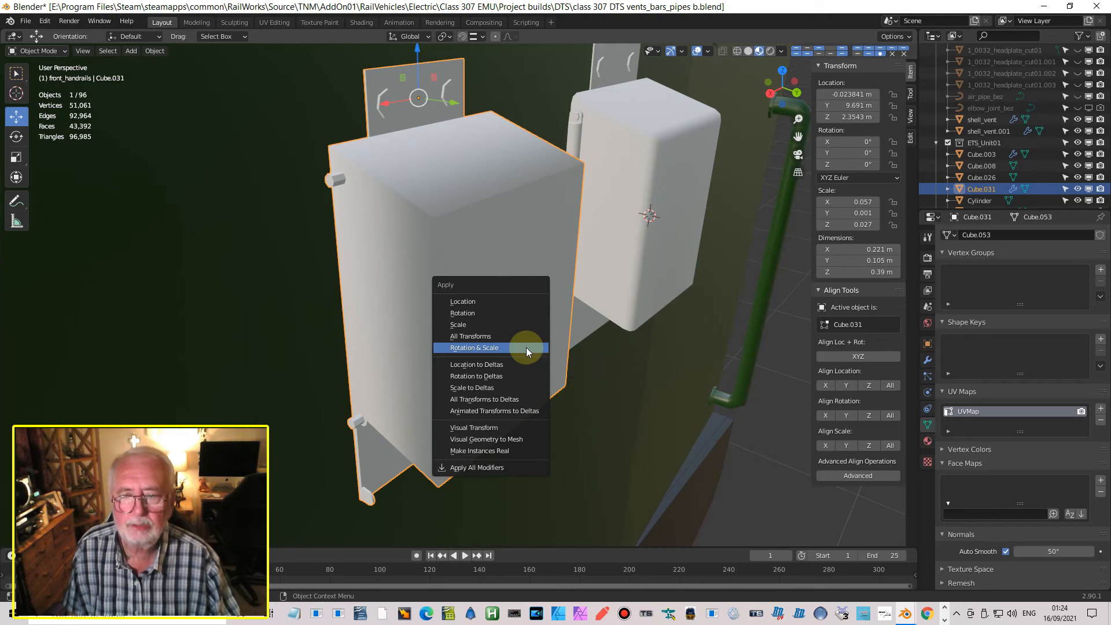
left_click(526, 348)
middle_click_drag(525, 328, 387, 280)
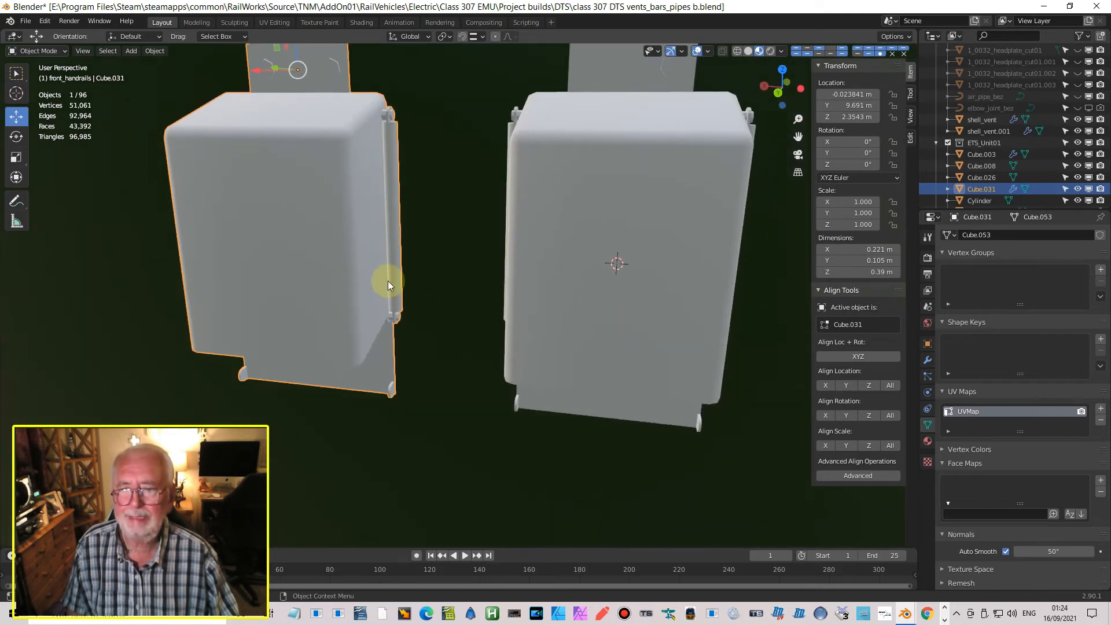
left_click(400, 286)
left_click(400, 285)
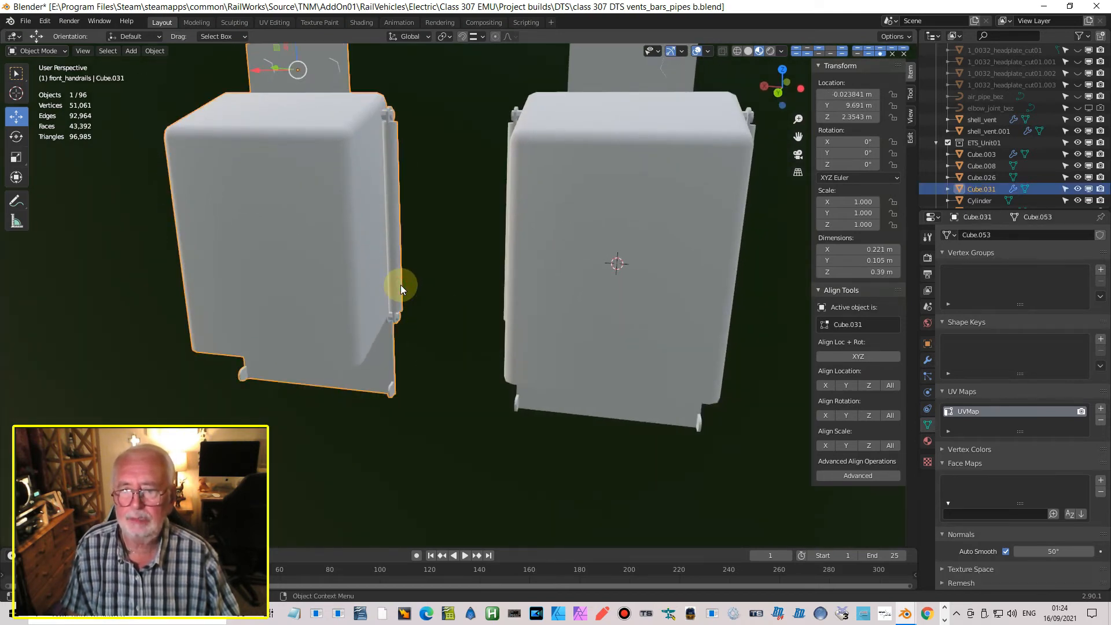
key("ctrl+z")
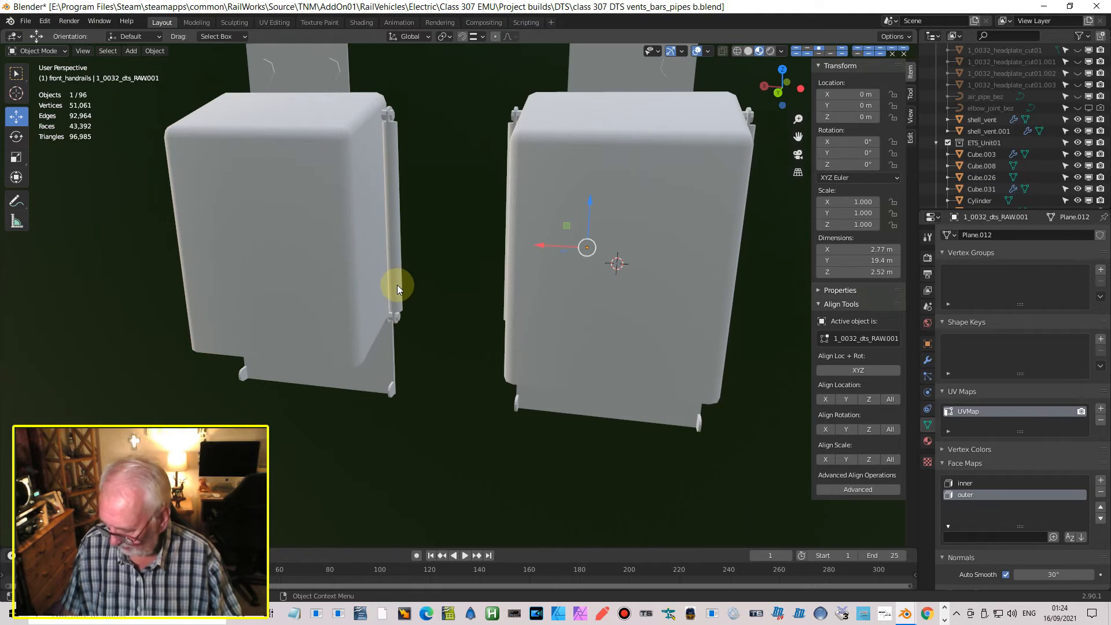
key("Tab")
key("Tab")
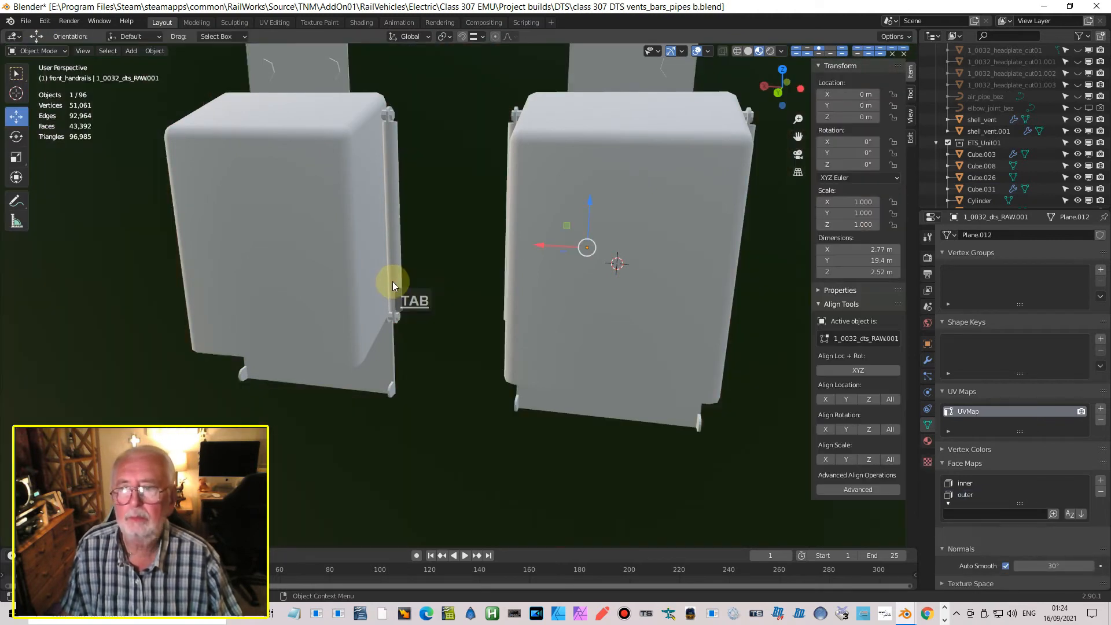
middle_click_drag(436, 280, 467, 254)
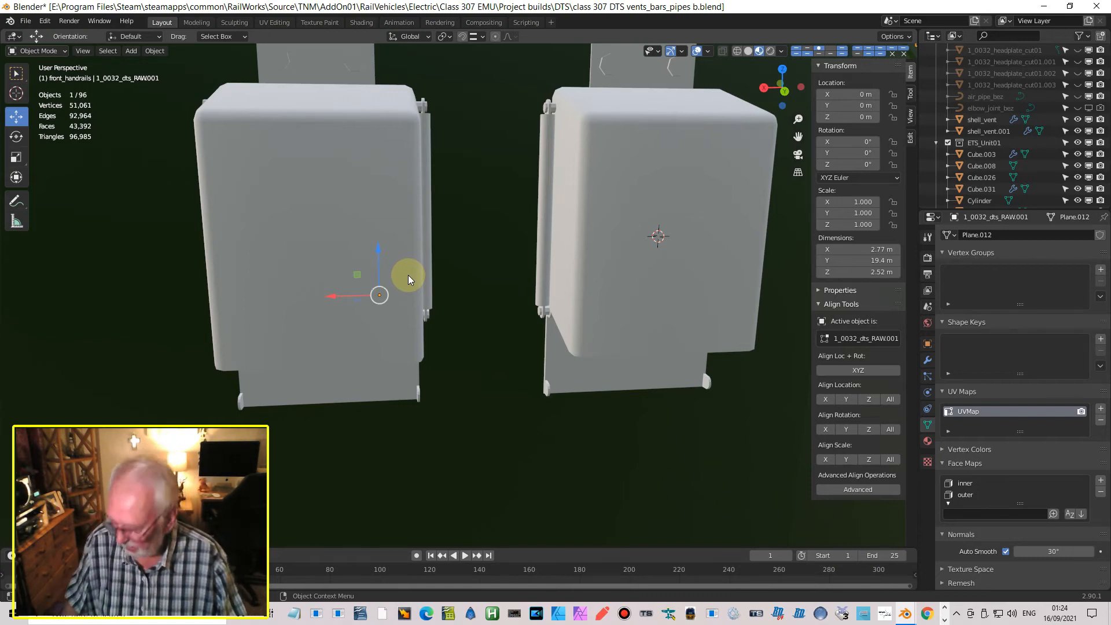
key("Tab")
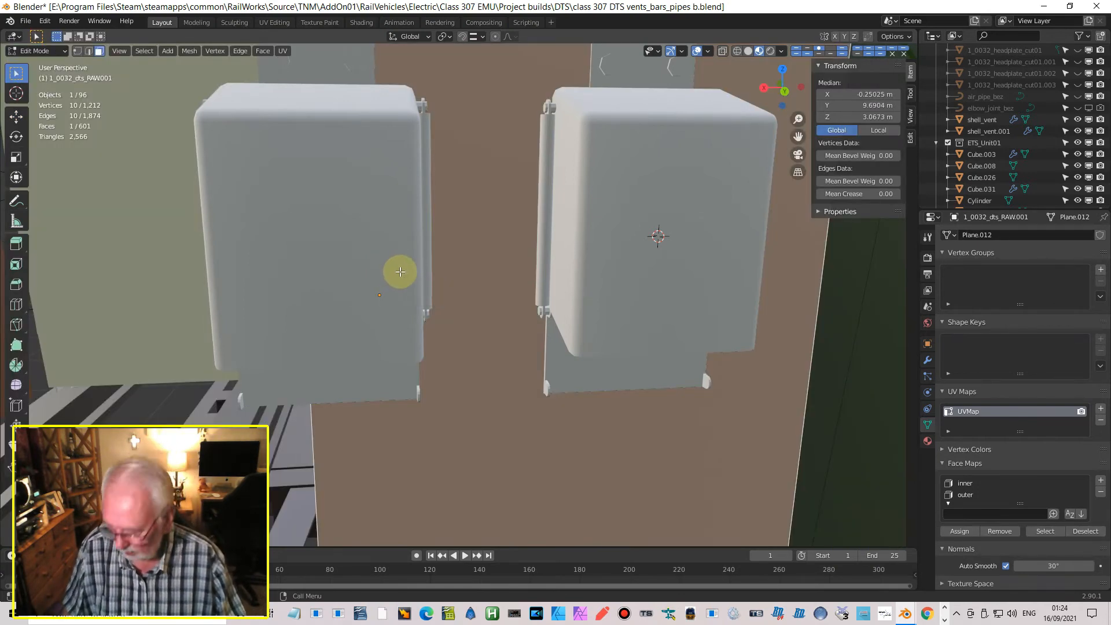
key("Tab")
Step: Apply the Bevel modifier on the joined box copy in Object Mode
left_click(391, 259)
key("Tab")
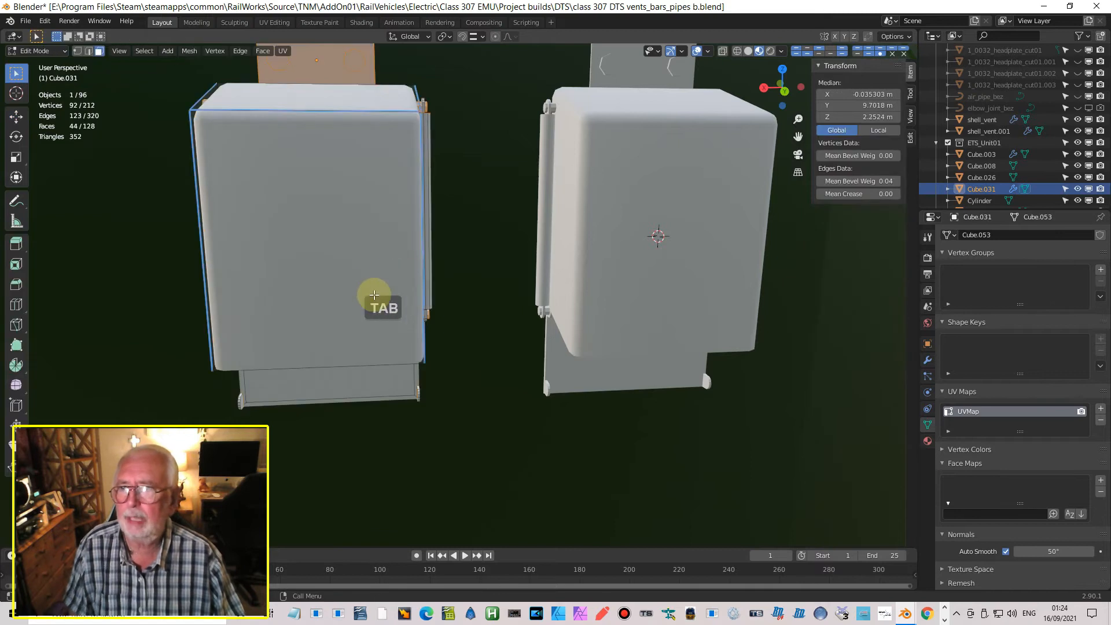
scroll(375, 292, "down", 4)
middle_click_drag(363, 288, 442, 290)
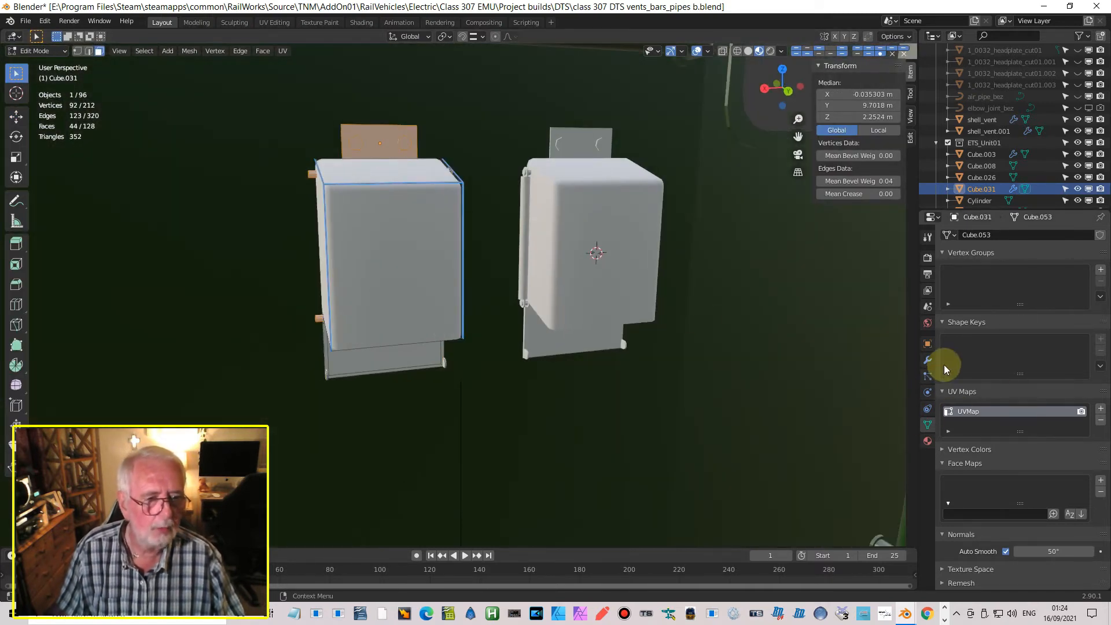
left_click(927, 360)
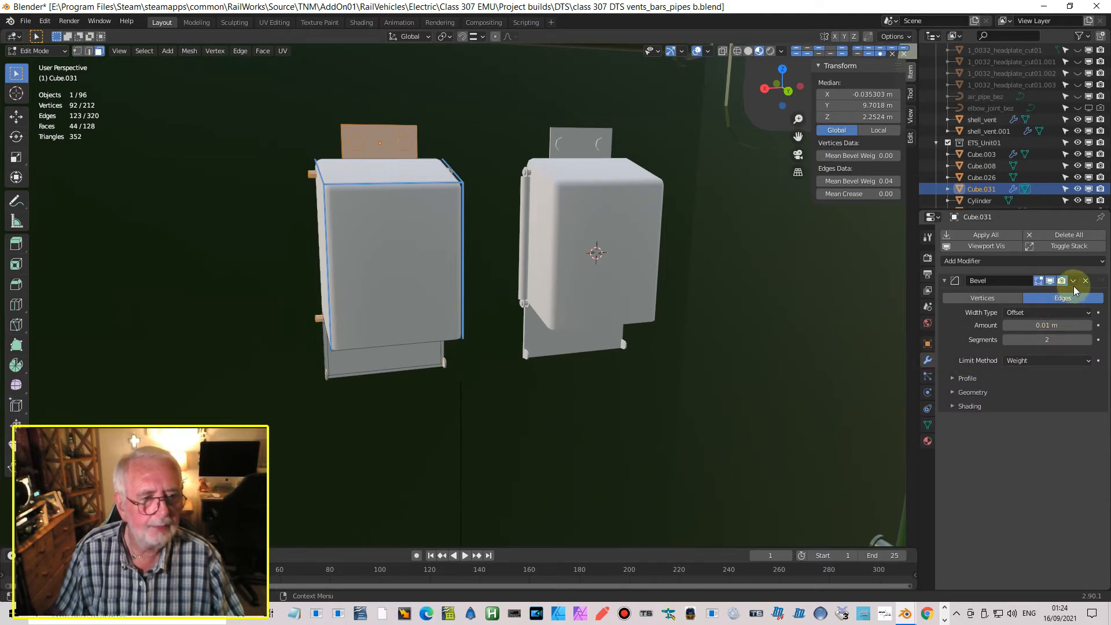
key("Tab")
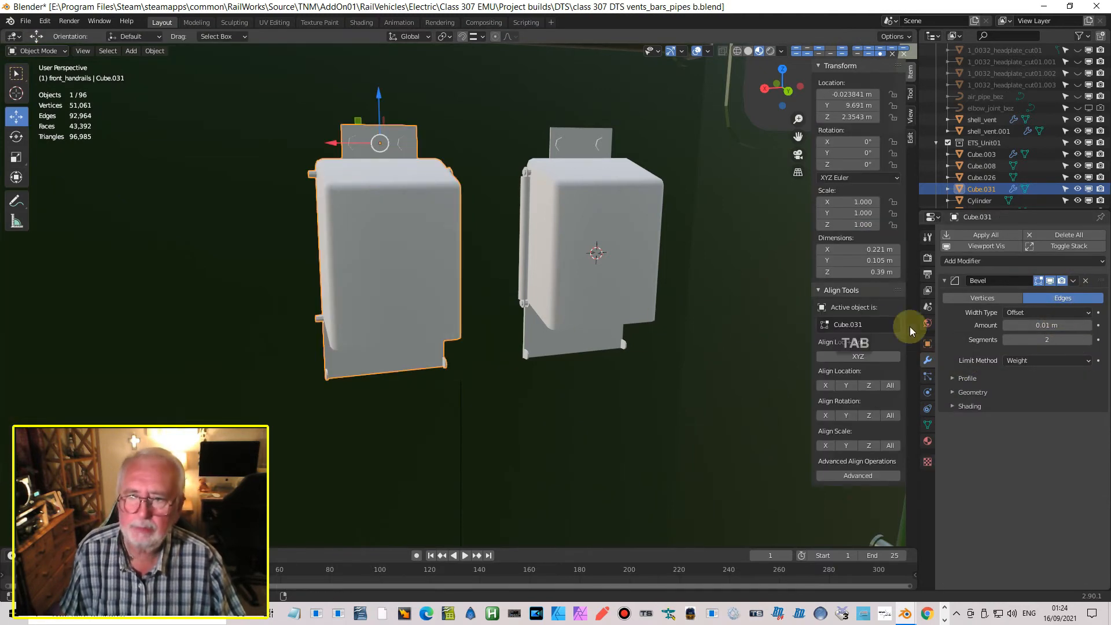
left_click(1074, 281)
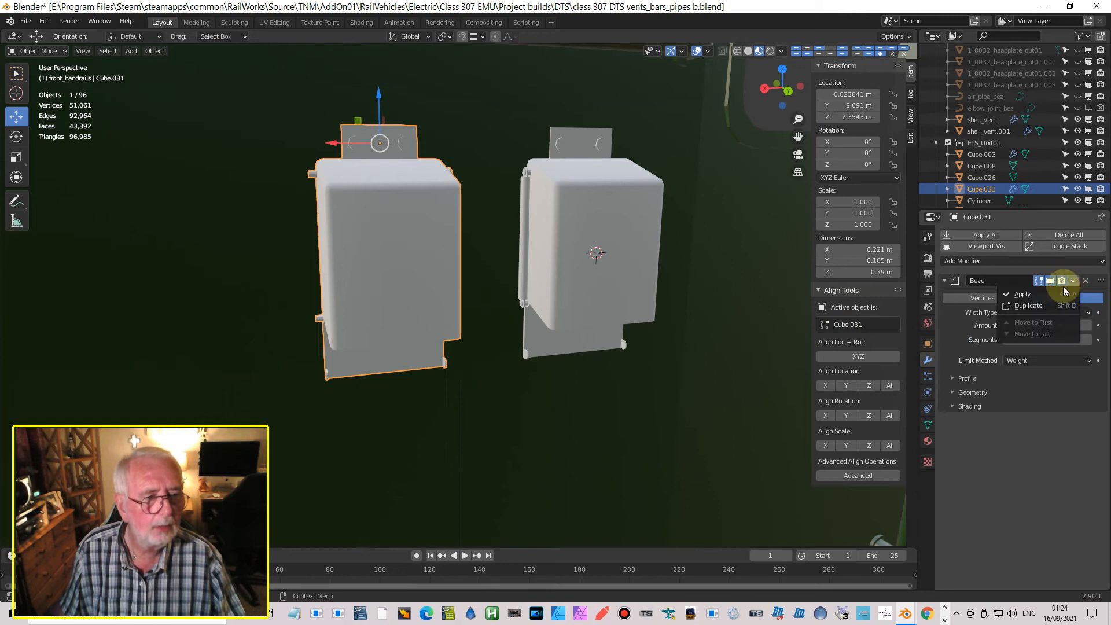
left_click(1033, 295)
Step: Examine the joined box copy's mesh in Edit Mode with all its geometry selected, checking the bevelled edges and corners
key("Tab")
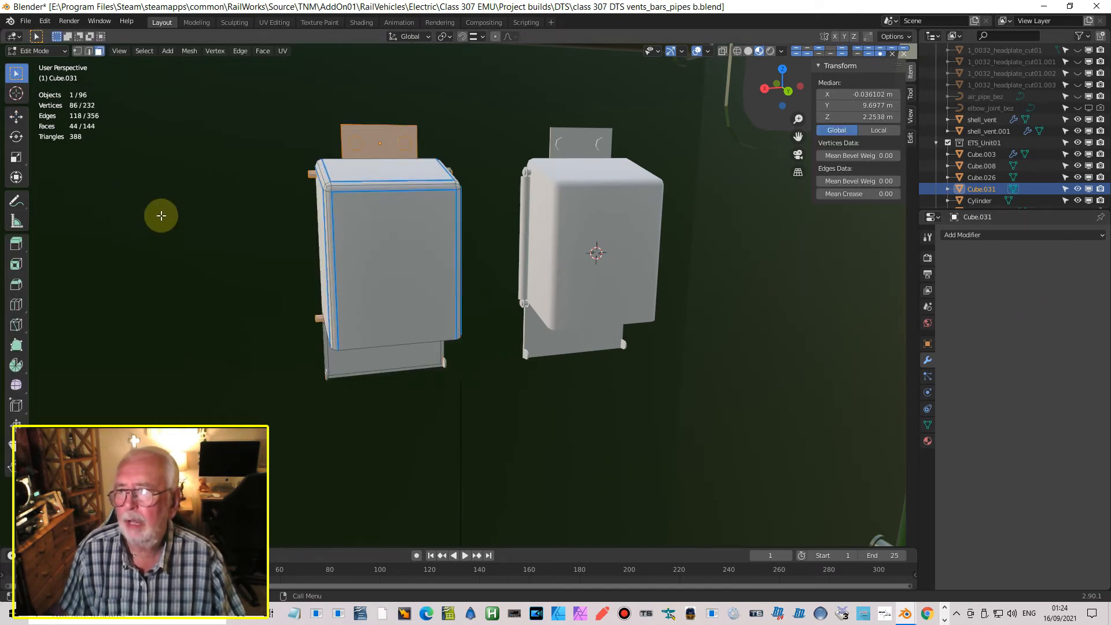
middle_click_drag(369, 231, 397, 248)
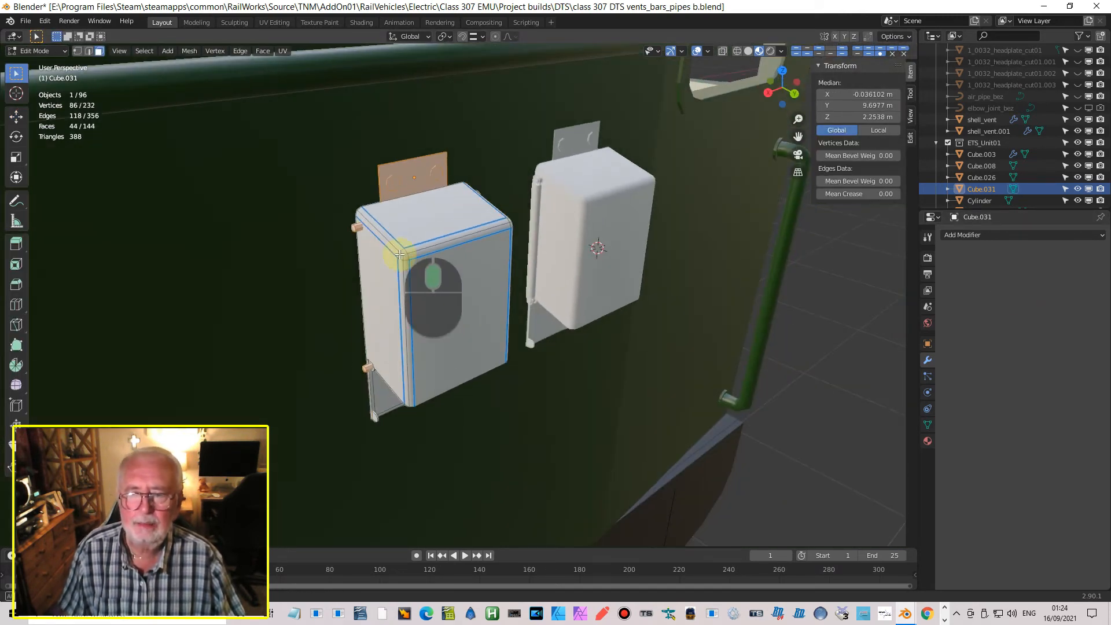
scroll(330, 241, "up", 3)
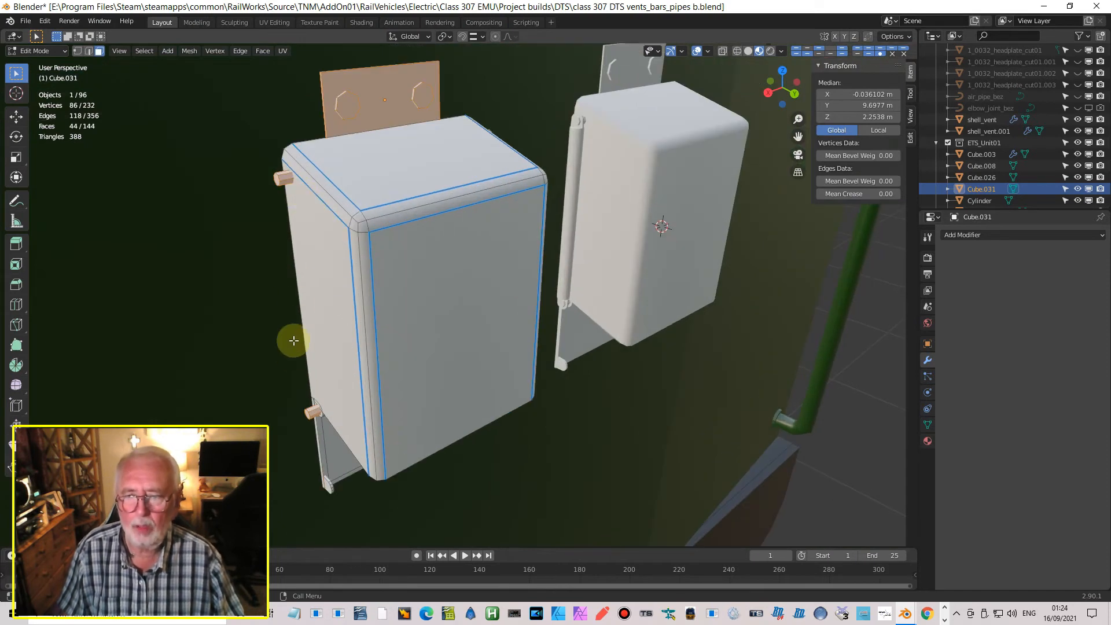
middle_click_drag(548, 392, 526, 434)
key("a")
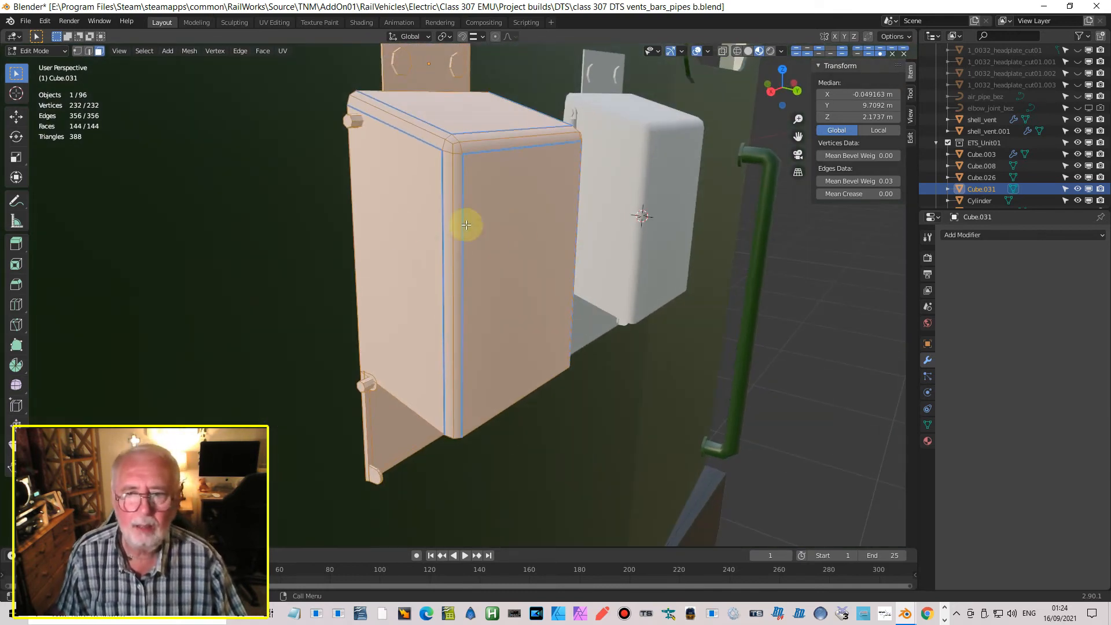
scroll(481, 251, "down", 5)
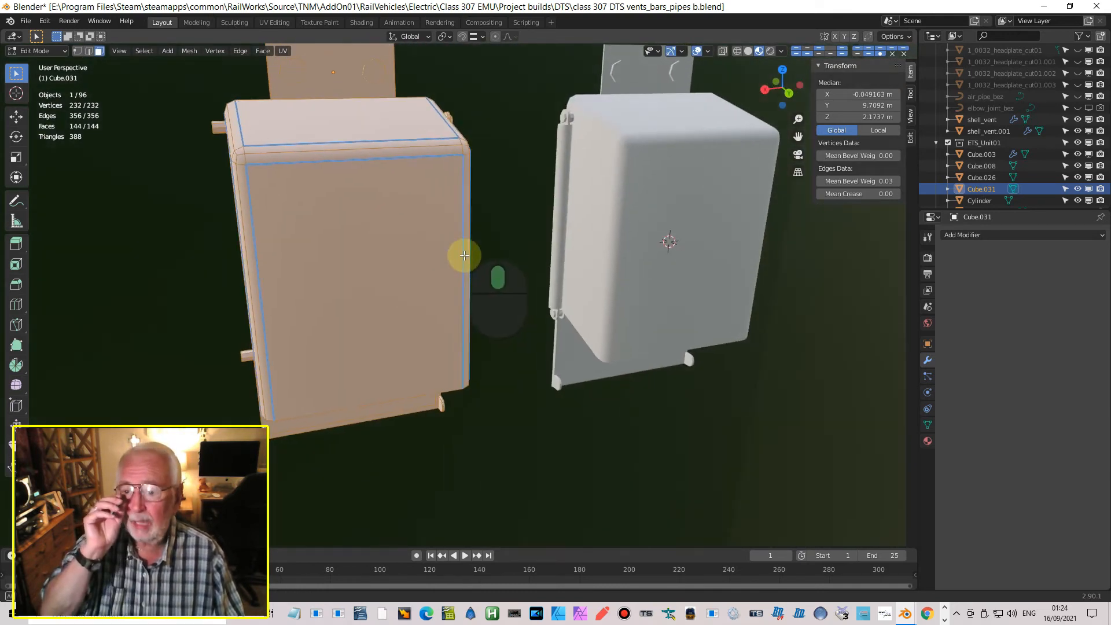
key("Tab")
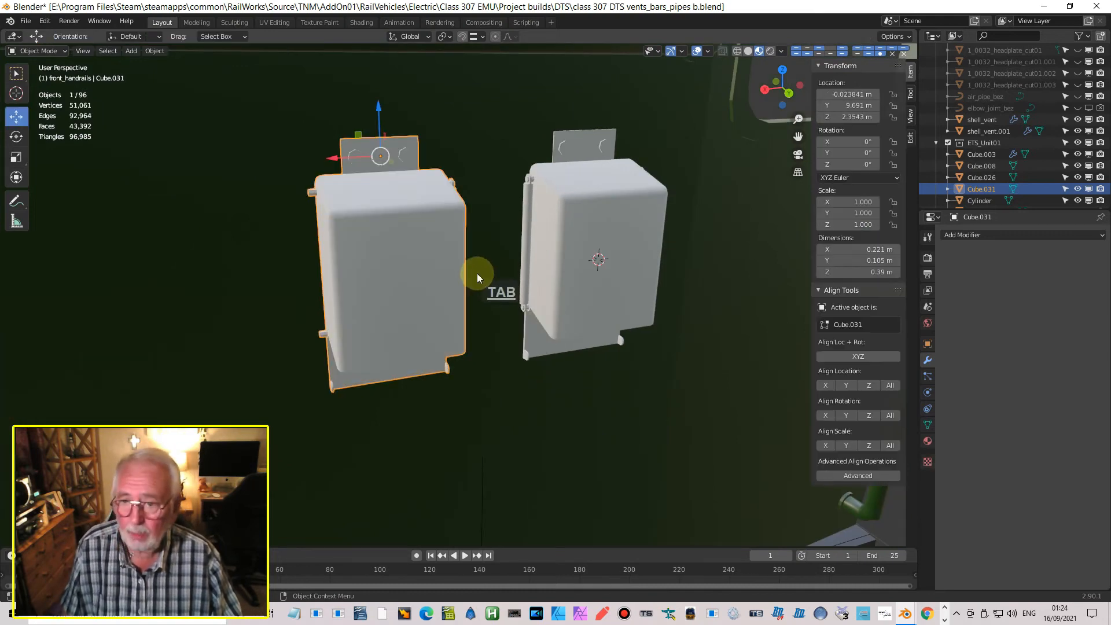
Step: Delete the joined box copy, keeping the original separate box parts
middle_click_drag(429, 231, 444, 255)
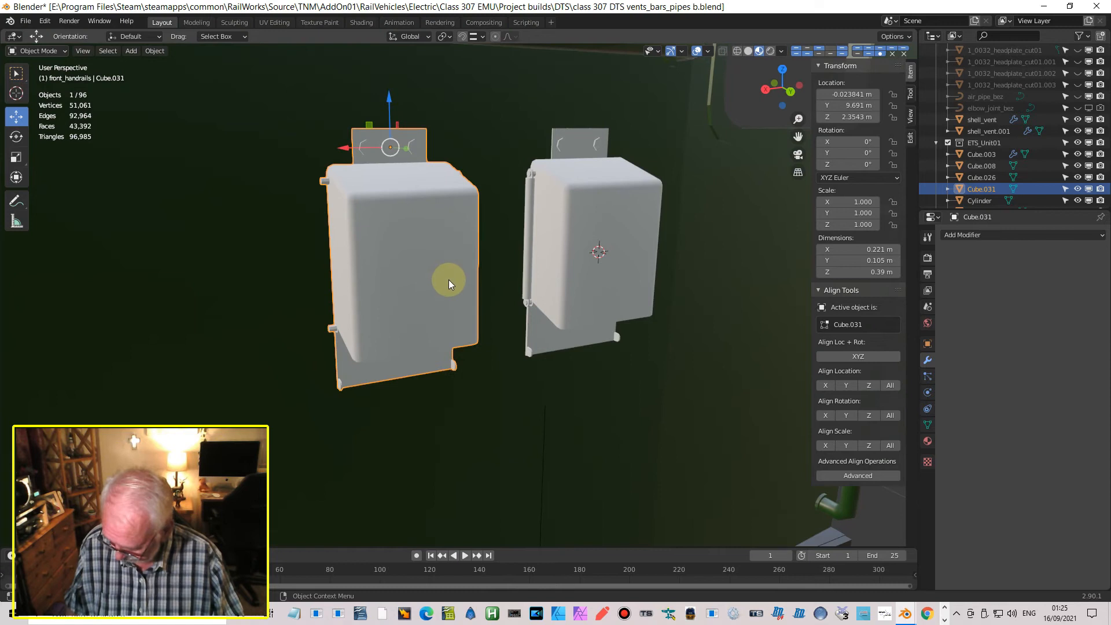
key("x")
left_click(439, 278)
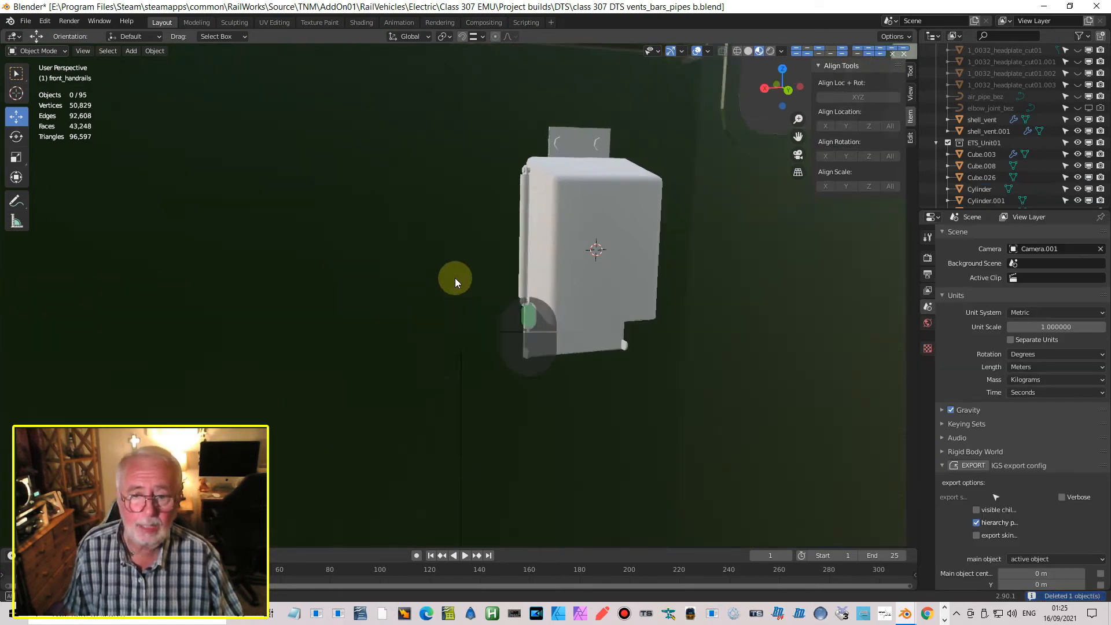
Step: Fill the open underside of the box cover with a face from its bottom edge loop and return to Object Mode
middle_click_drag(454, 278, 405, 260)
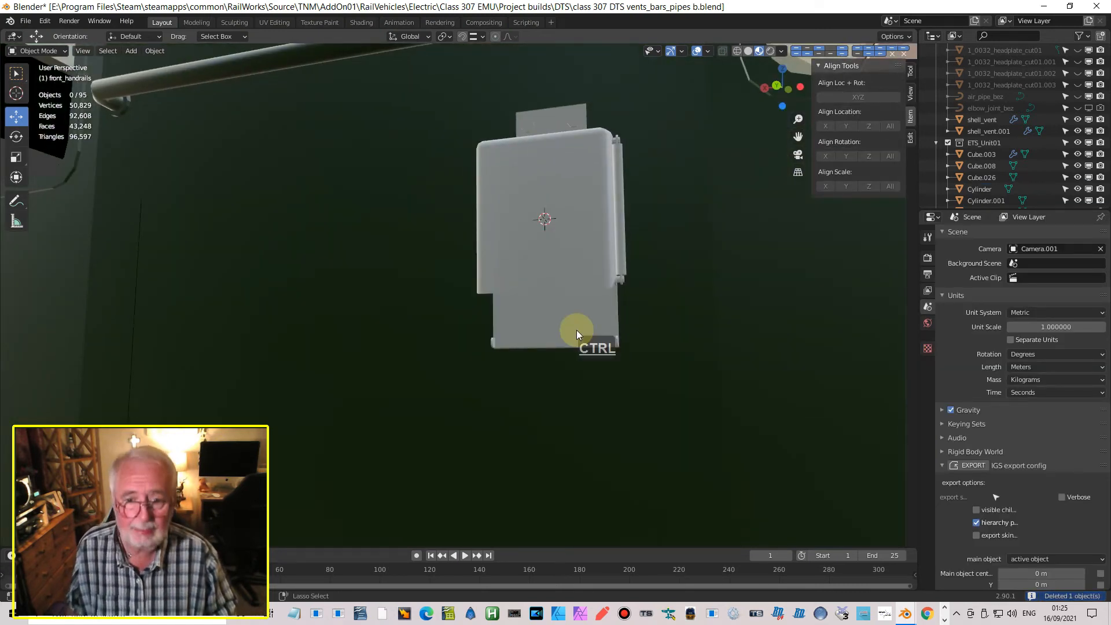
key("ctrl+KP_1")
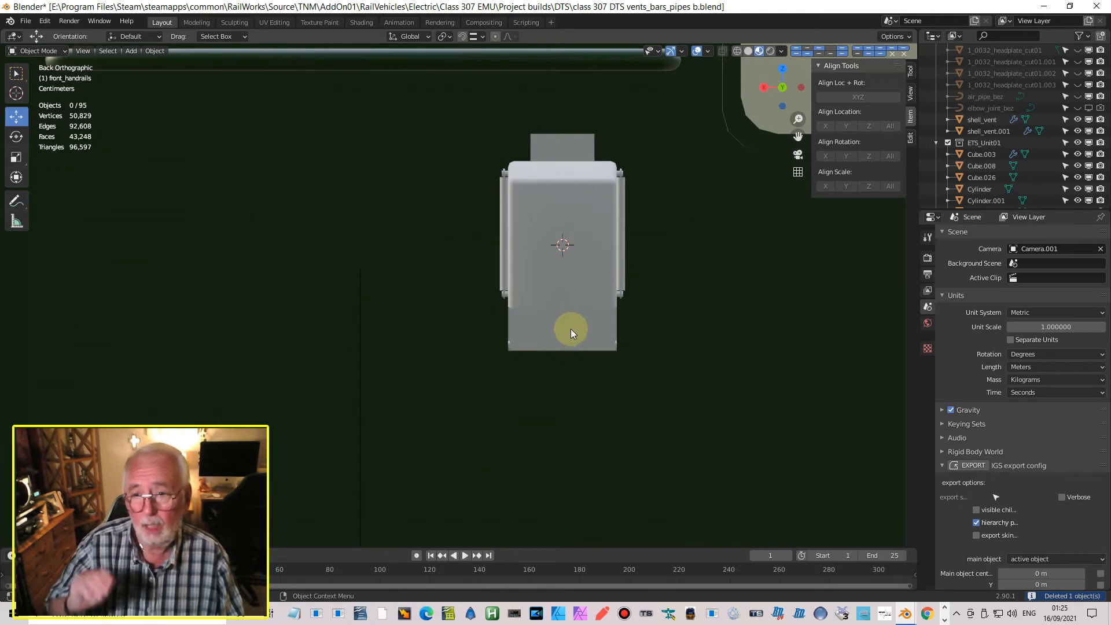
scroll(557, 342, "down", 1)
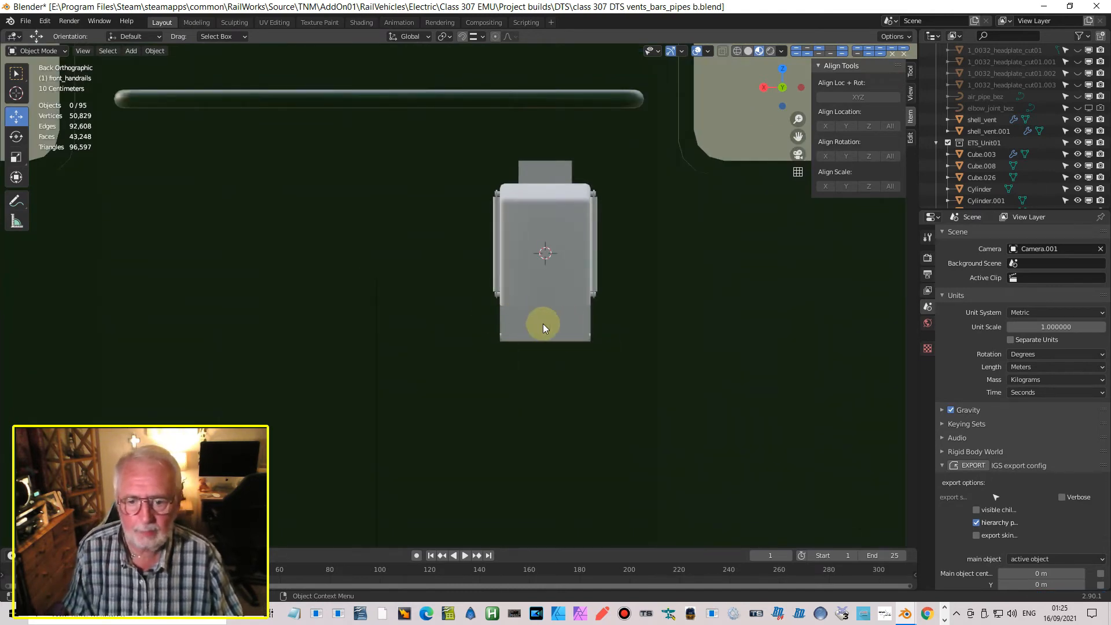
middle_click_drag(560, 304, 617, 228)
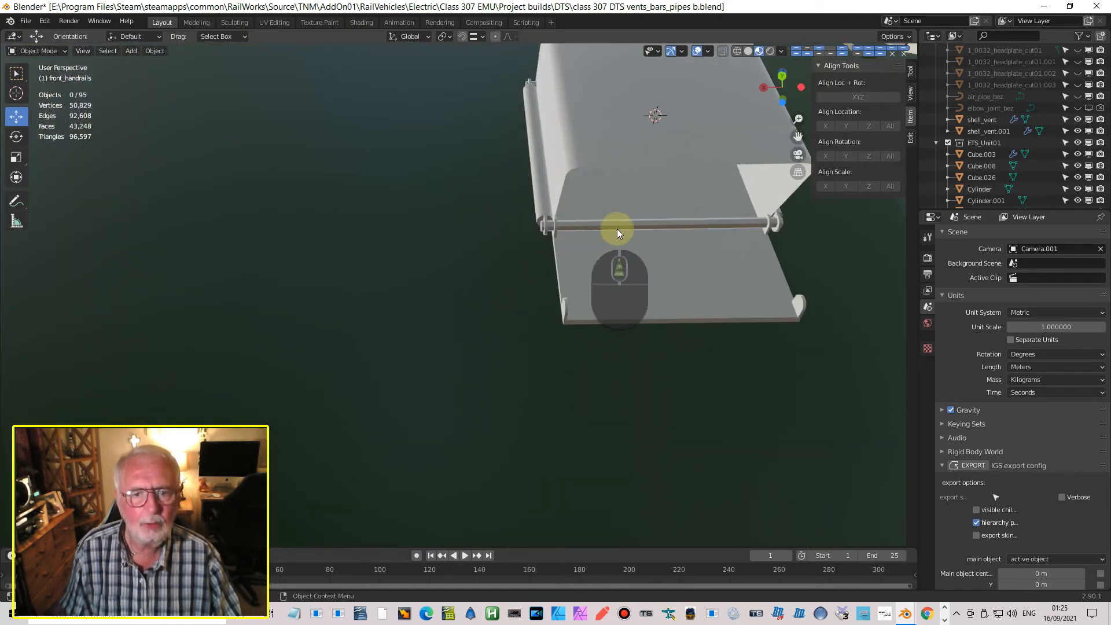
middle_click_drag(717, 302, 688, 238)
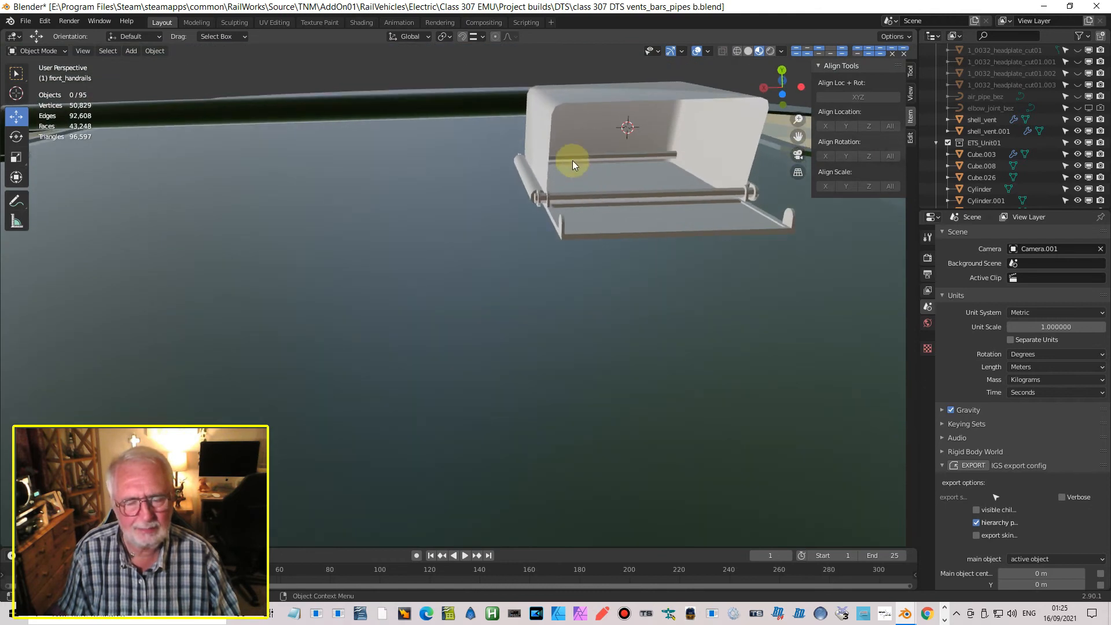
middle_click_drag(644, 182, 699, 232)
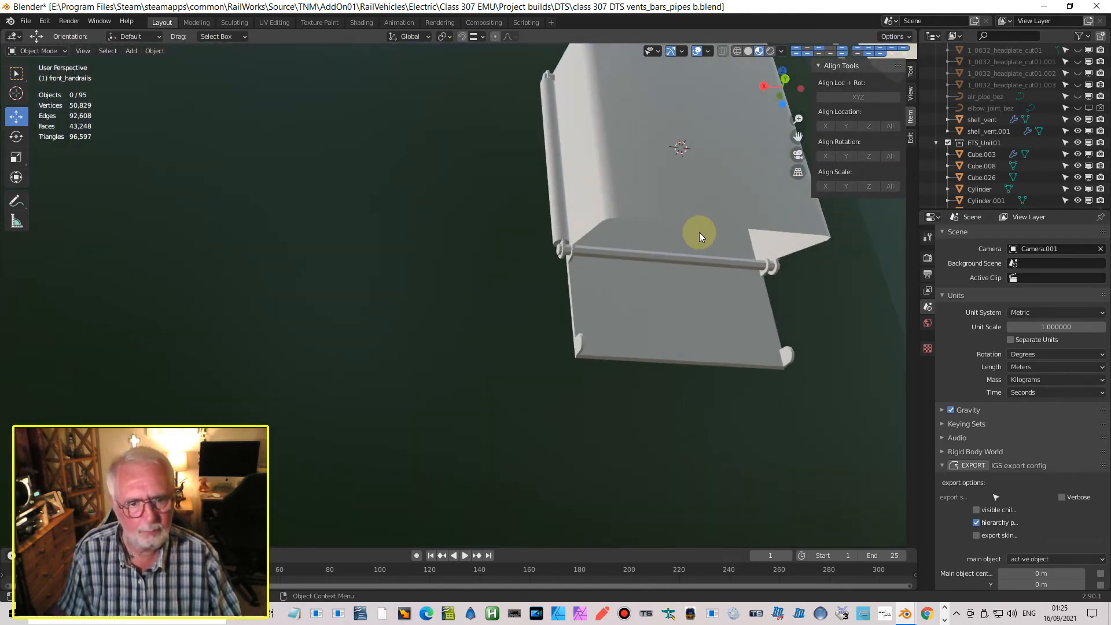
left_click(661, 219)
key("Tab")
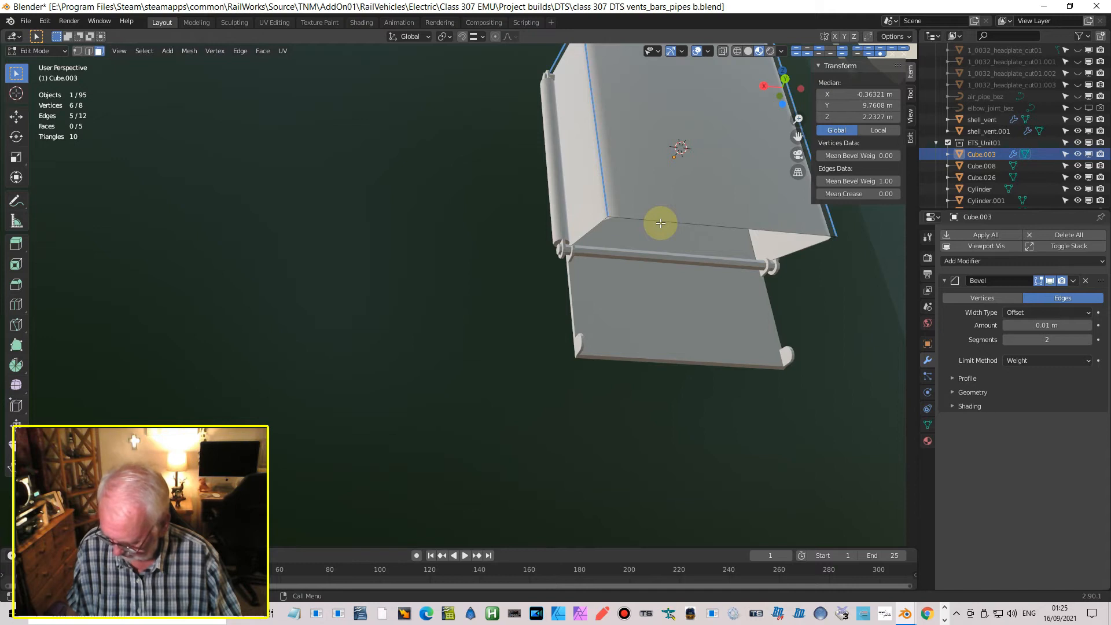
key("alt+a")
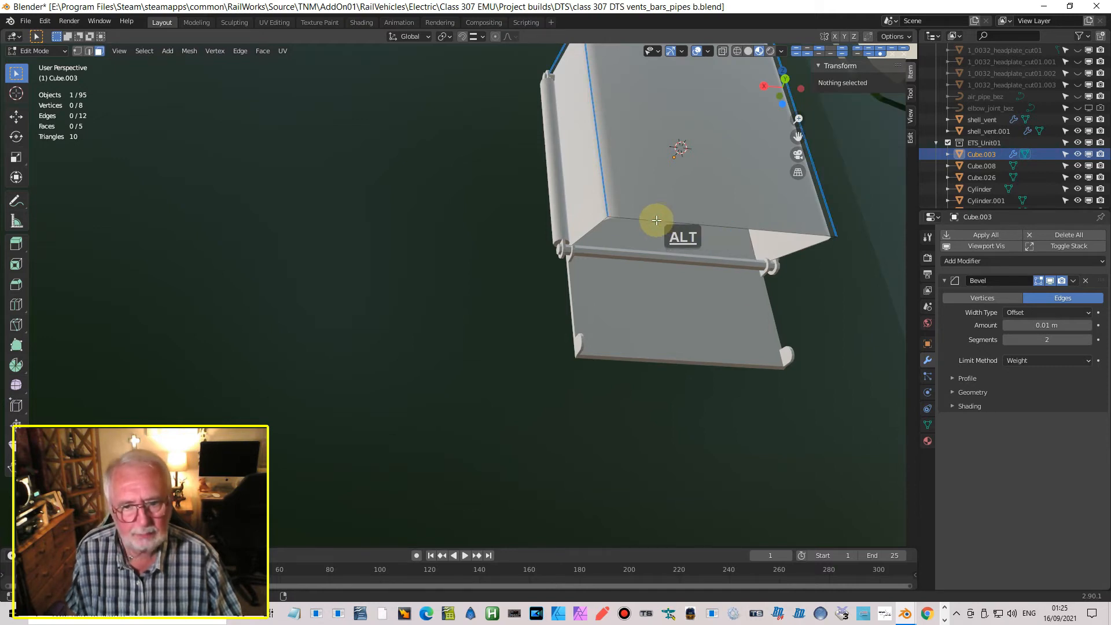
scroll(653, 223, "up", 3)
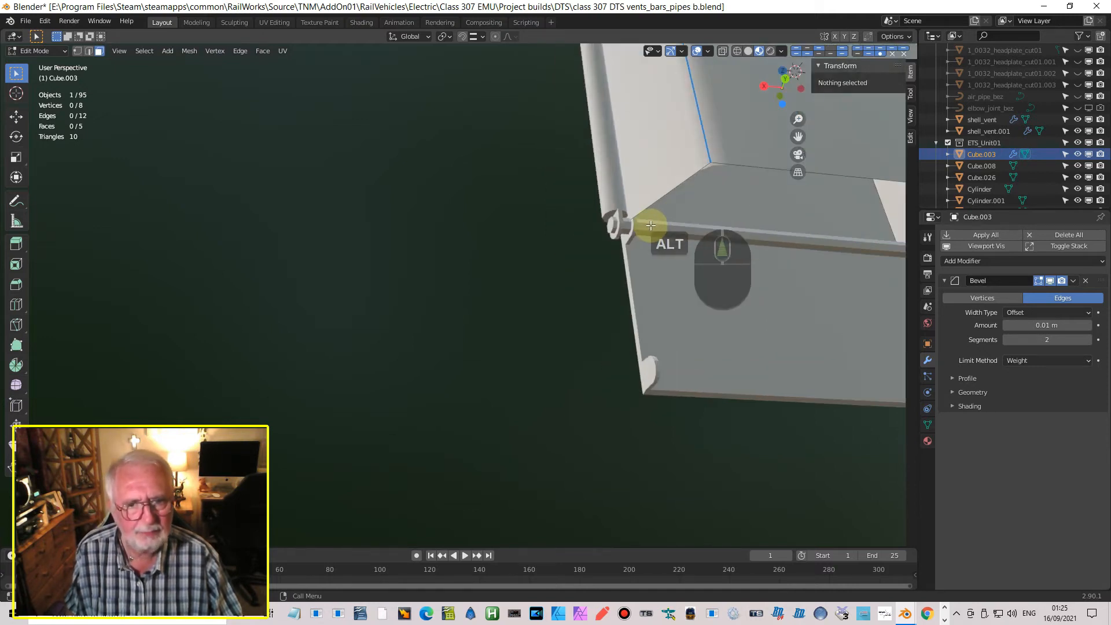
left_click(663, 192, "alt")
left_click(729, 162, "alt")
scroll(726, 174, "down", 5)
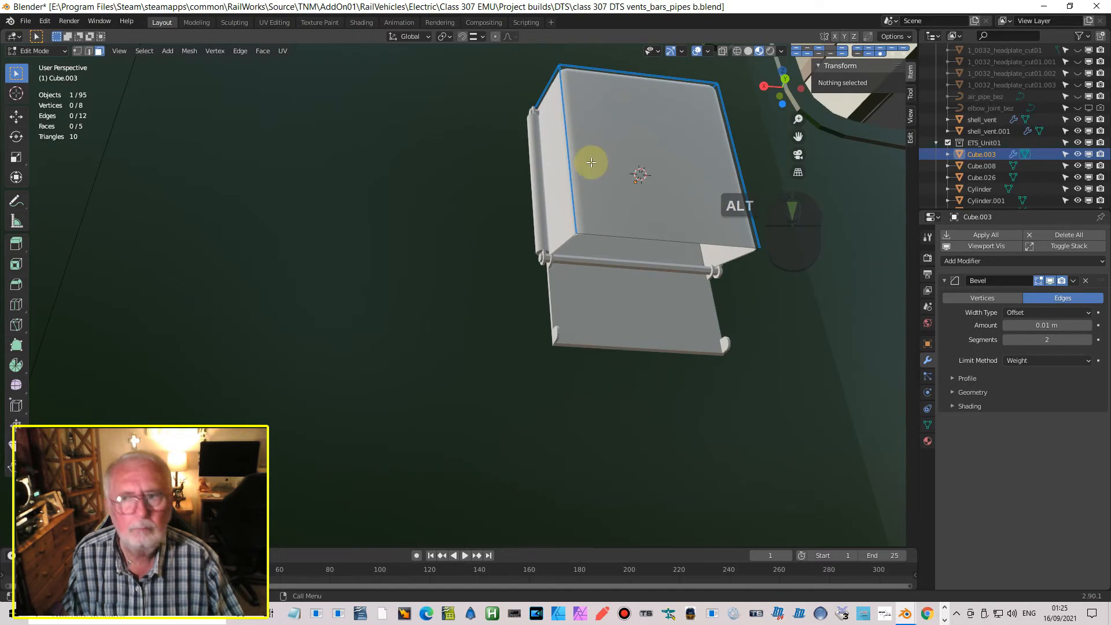
left_click(89, 51)
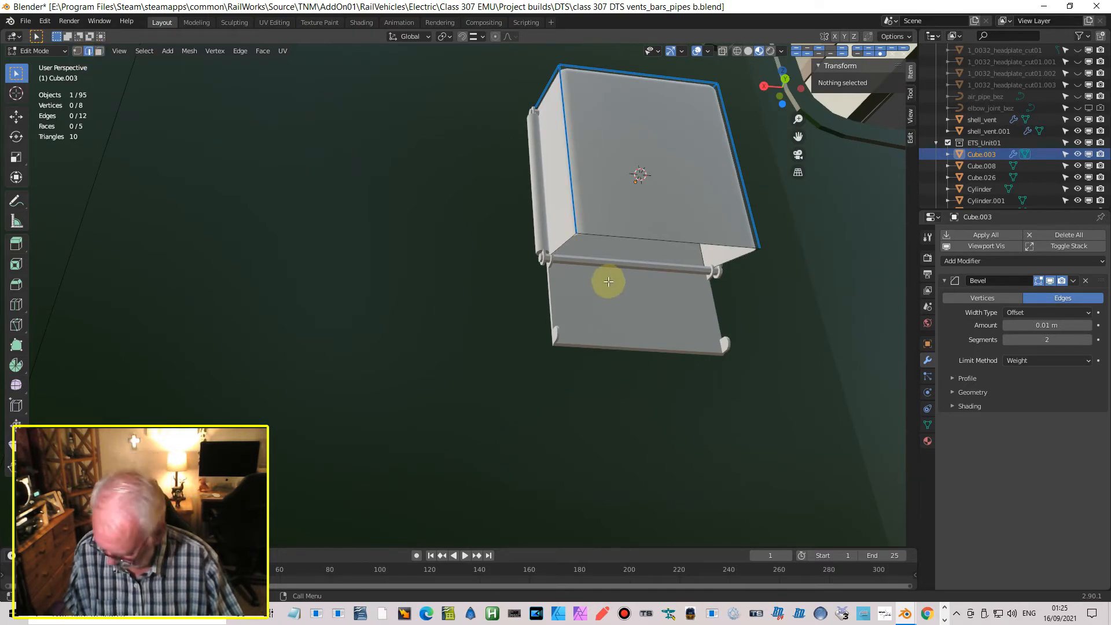
left_click(644, 237, "alt")
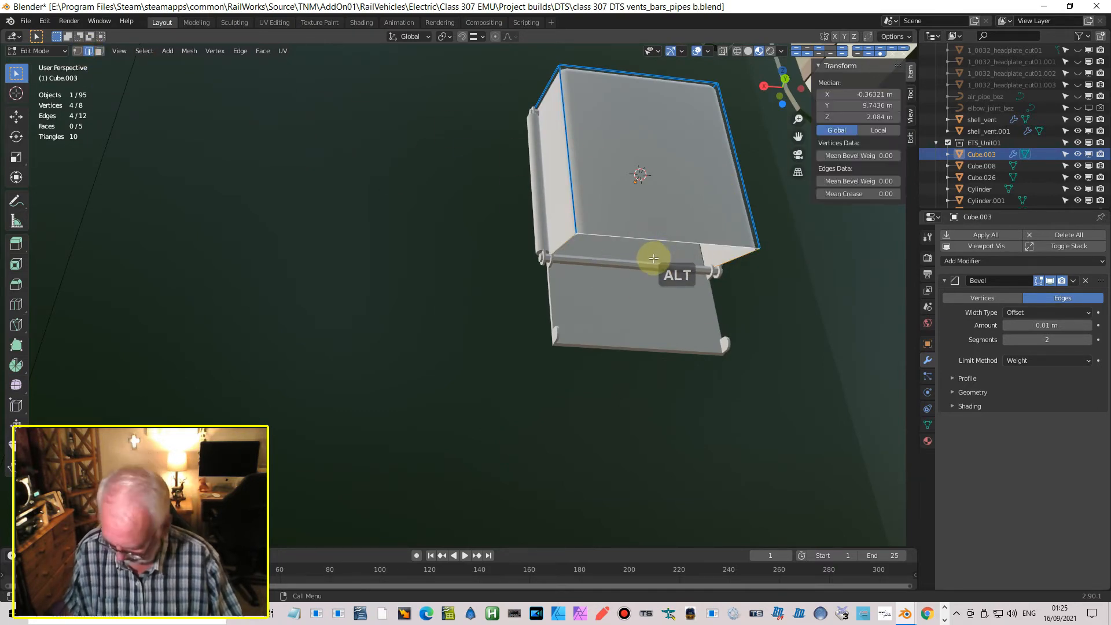
key("f")
mouse_move(627, 268)
middle_mouse_down()
mouse_move(541, 303)
mouse_move(597, 293)
mouse_move(631, 305)
middle_mouse_up()
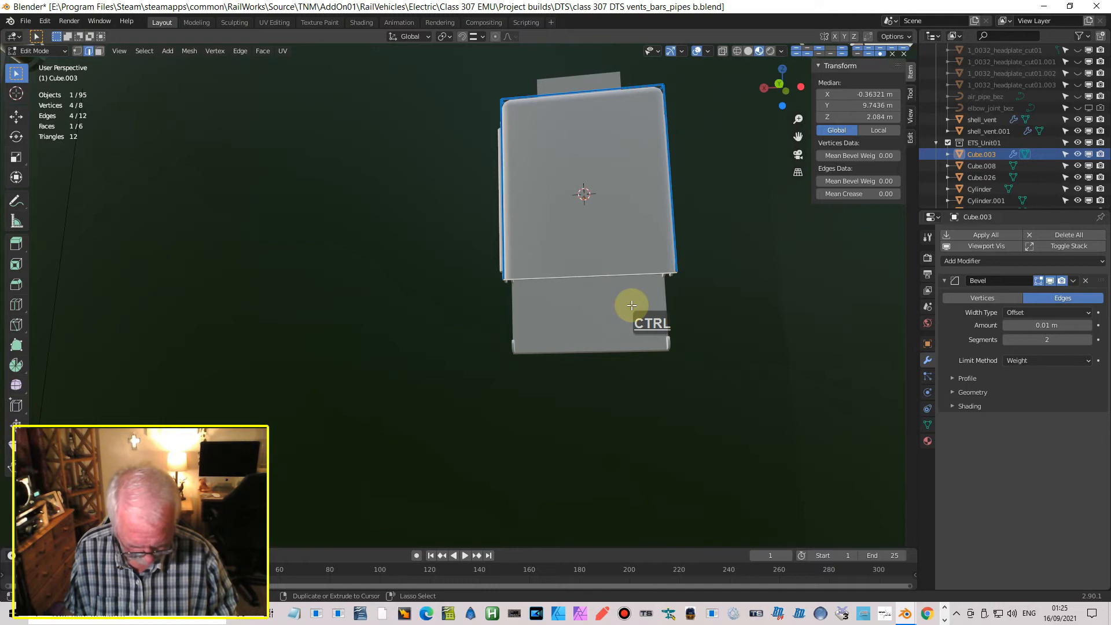
key("ctrl+KP_1")
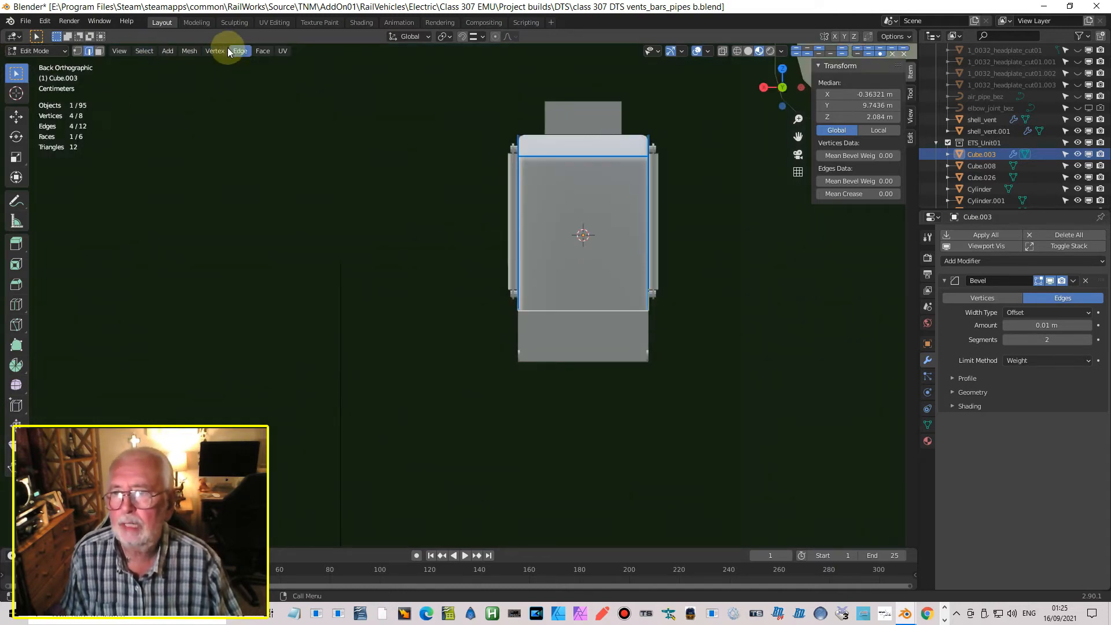
key("Tab")
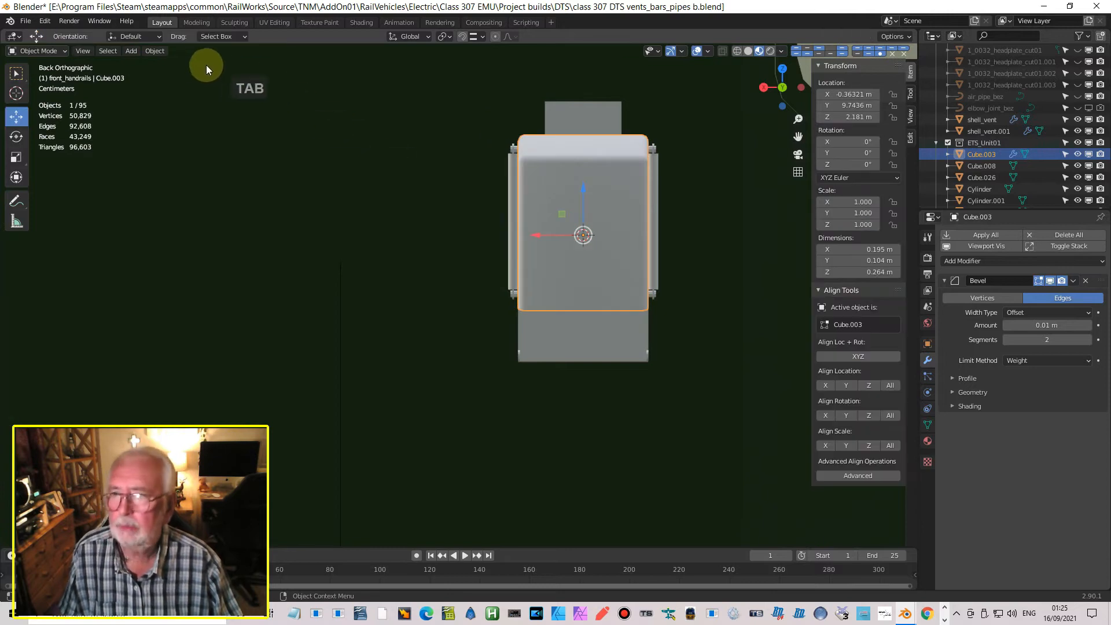
Step: Add a mesh cylinder with 12 vertices at the 3D cursor in the middle of the box
left_click(130, 53)
mouse_move(151, 62)
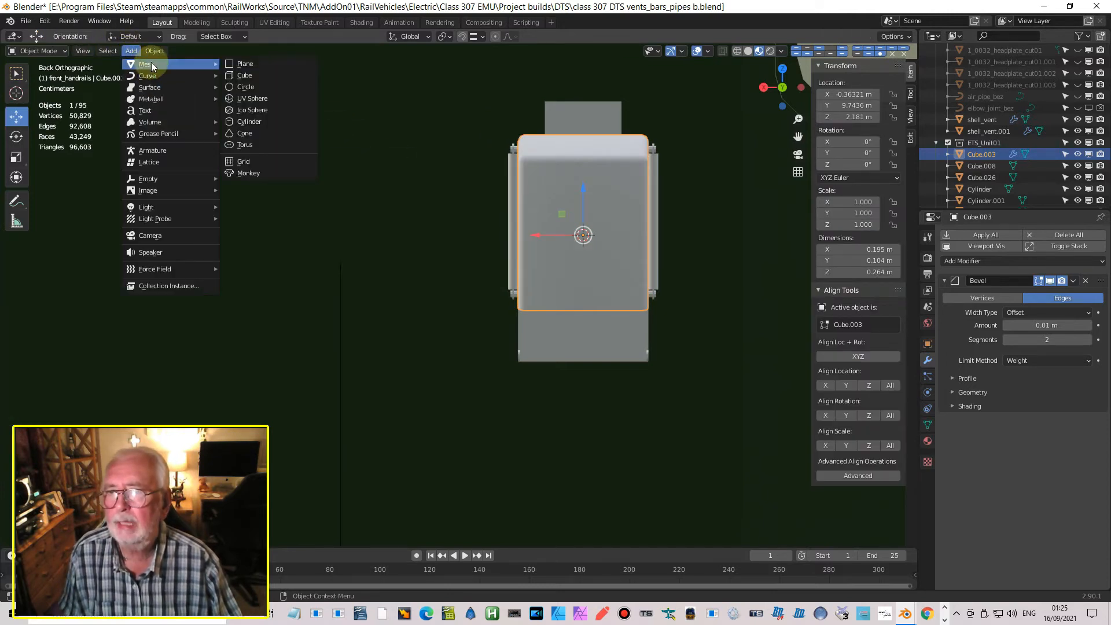
left_click(262, 122)
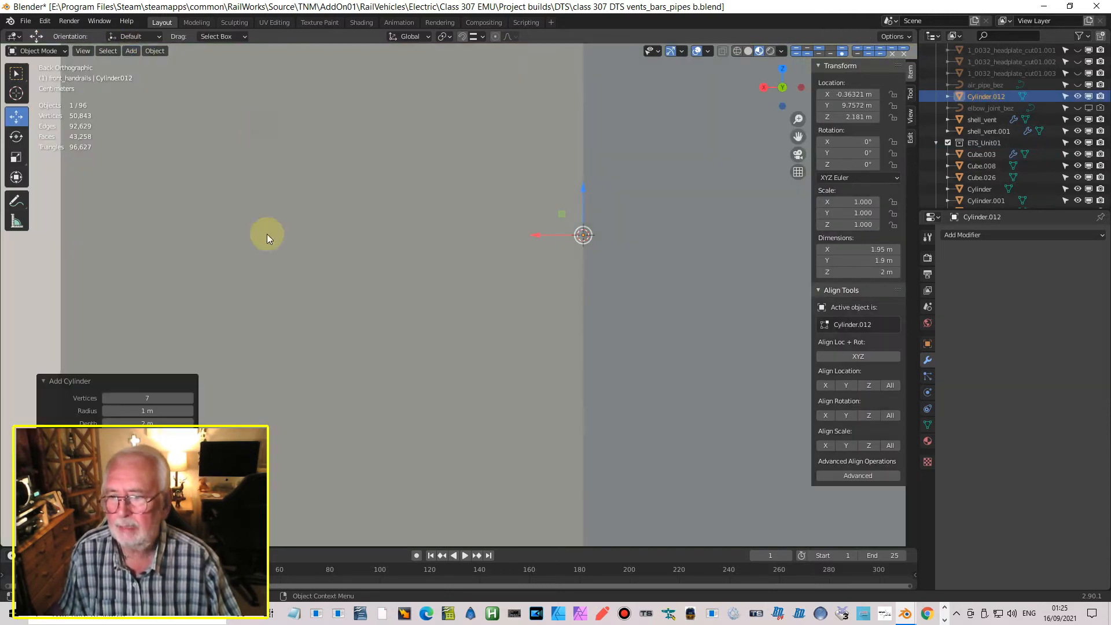
left_click(144, 398)
type("7")
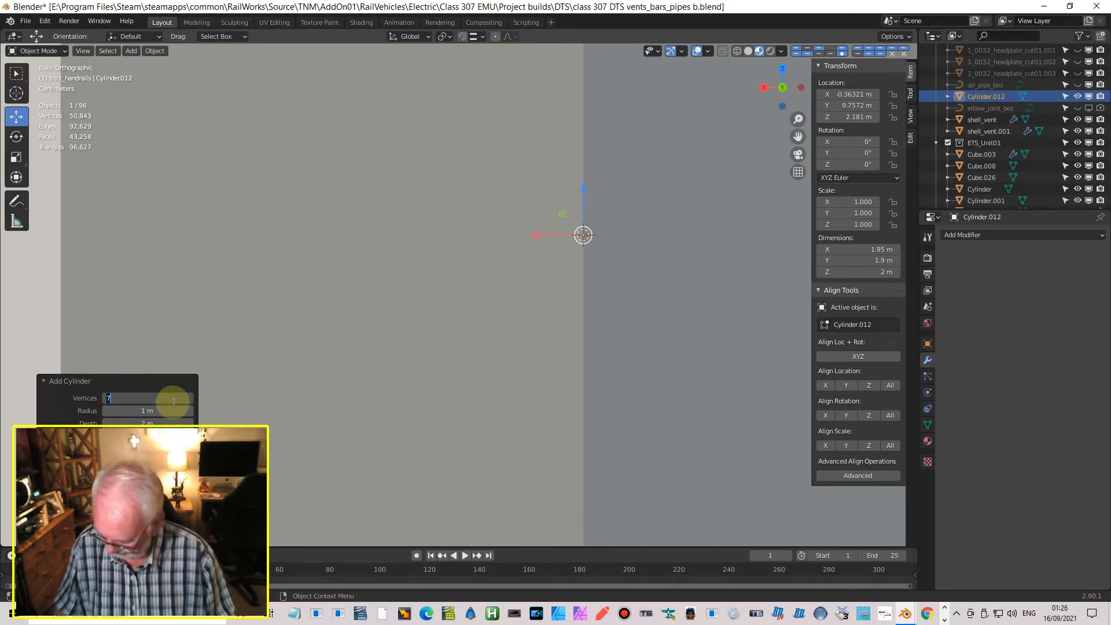
type("2")
key("Return")
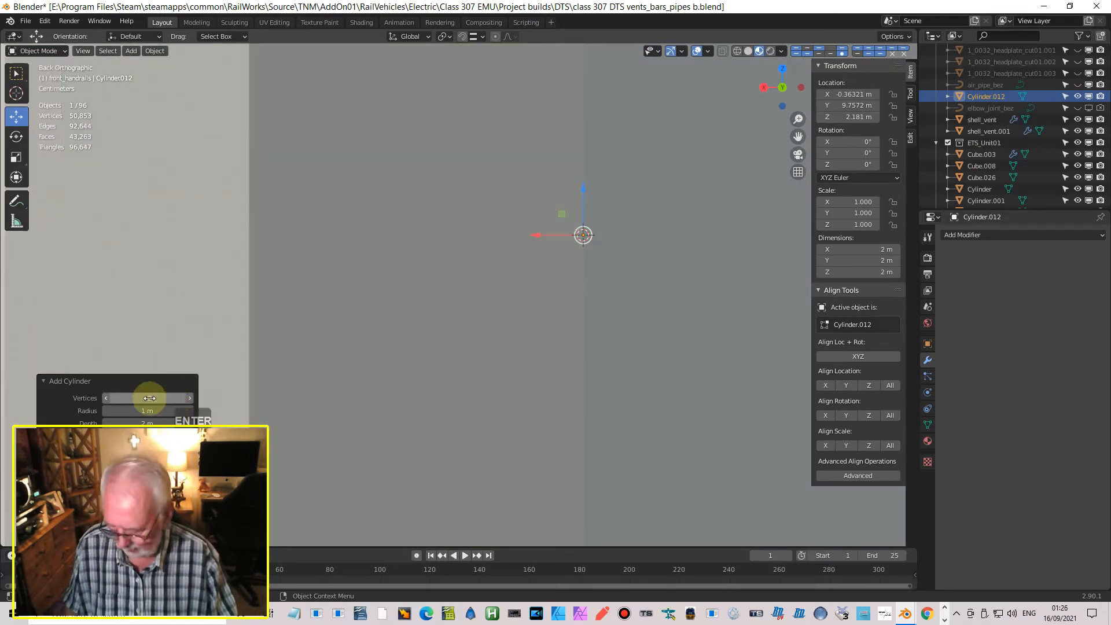
Step: Scale the cylinder to about 0.041 and move it down along Z to about 2.0 m, near the backplate's lower edge
key("s")
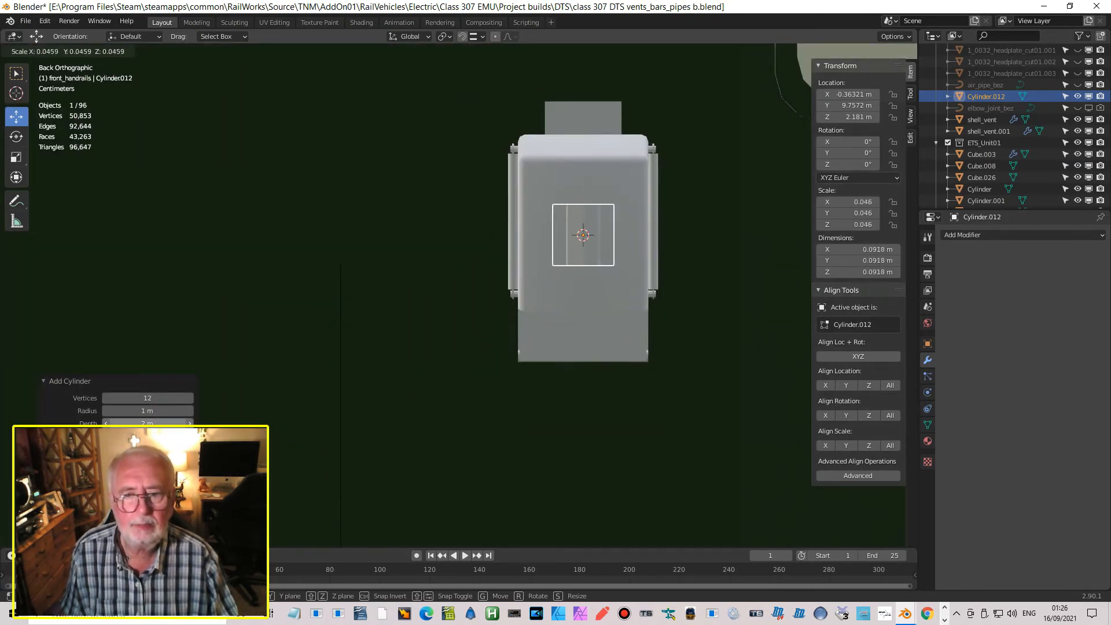
left_click(568, 230)
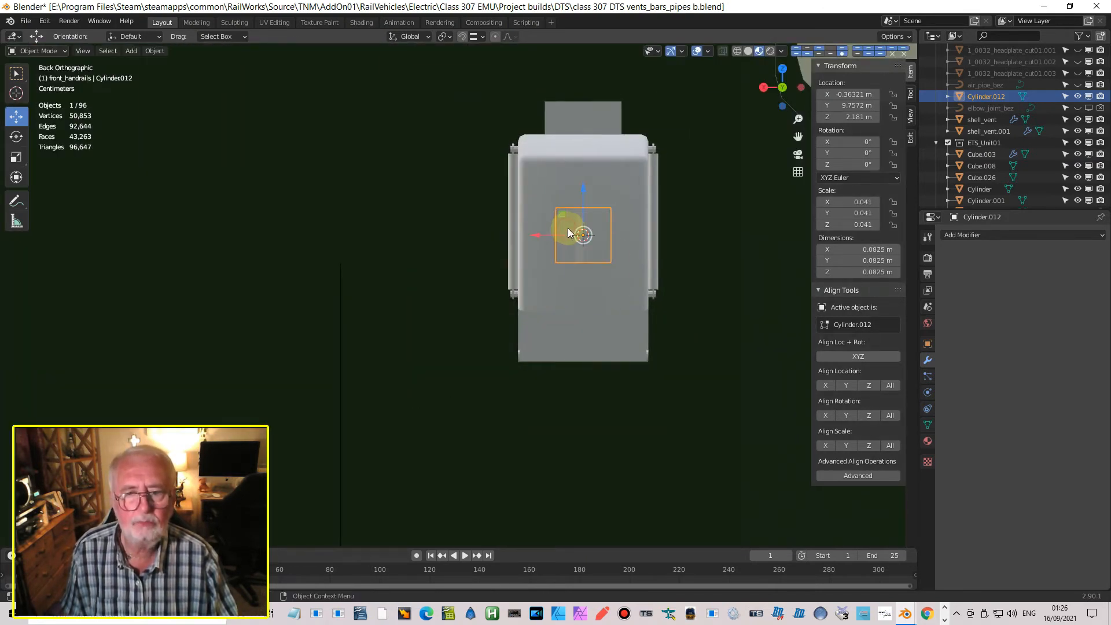
left_click_drag(582, 185, 564, 269)
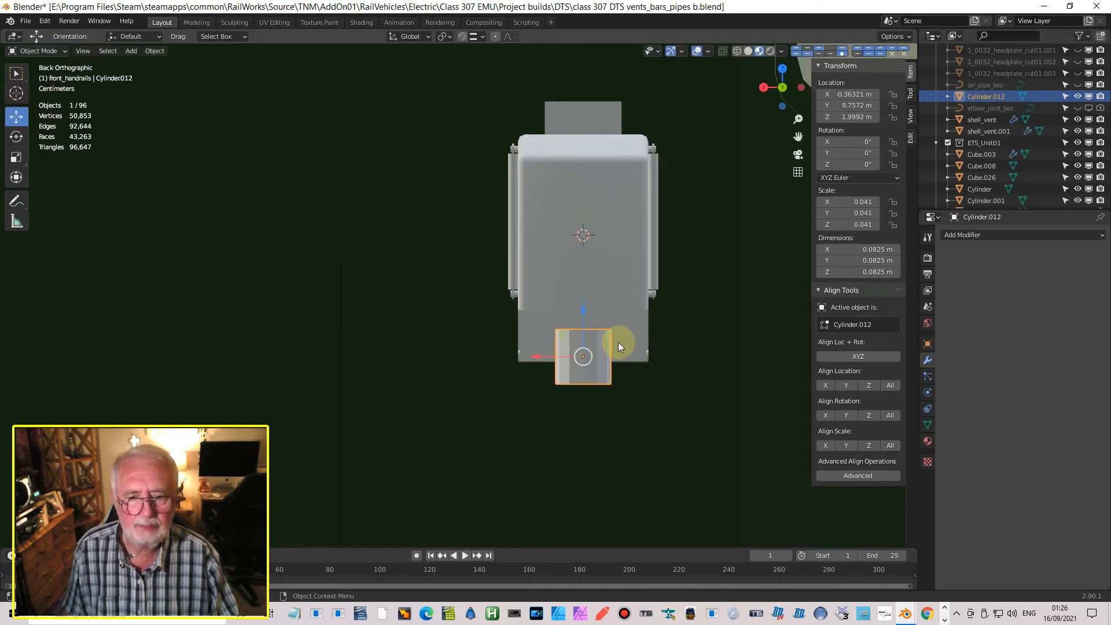
Step: Scale the cylinder down to about 0.033 and lower it along Z to about 1.94 m, below the backplate
key("s")
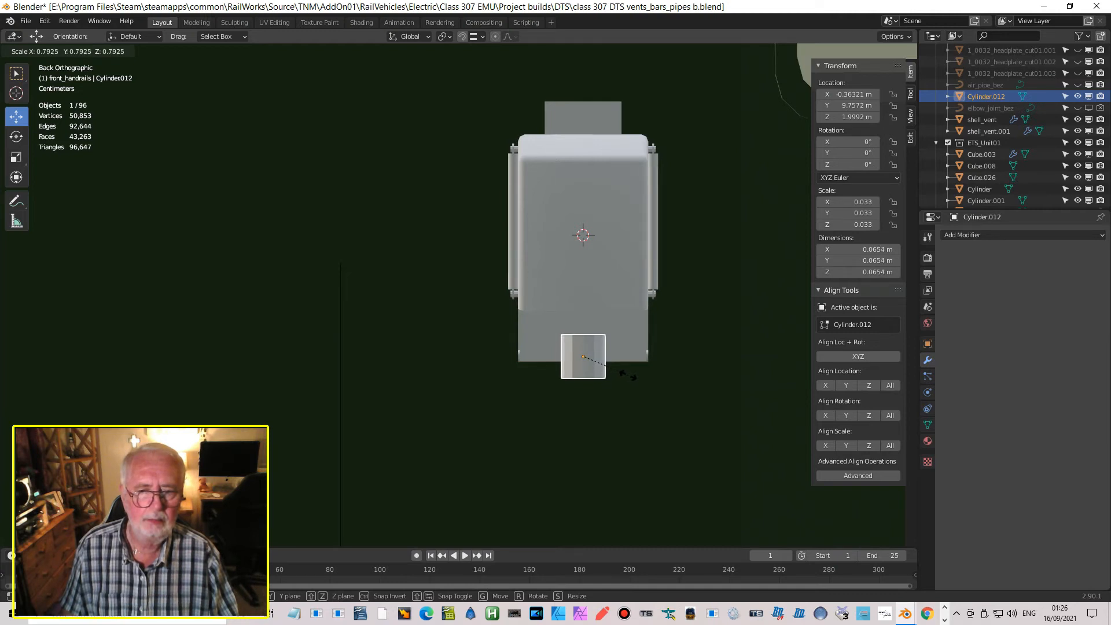
left_click(628, 375)
left_click(588, 331)
left_click_drag(581, 313, 590, 380)
middle_click_drag(591, 454, 532, 225)
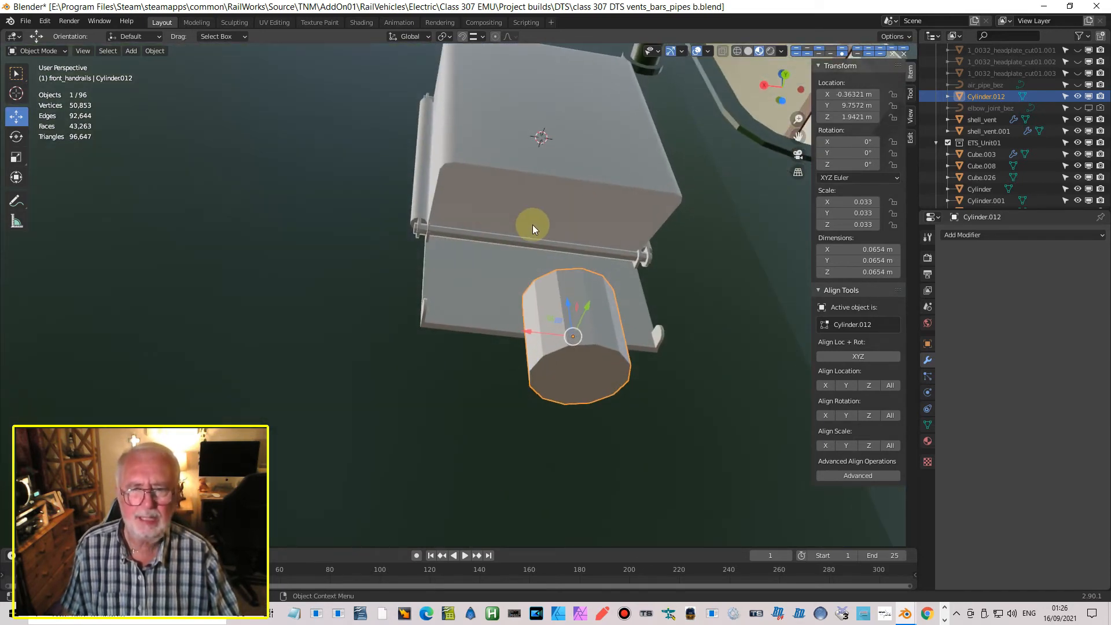
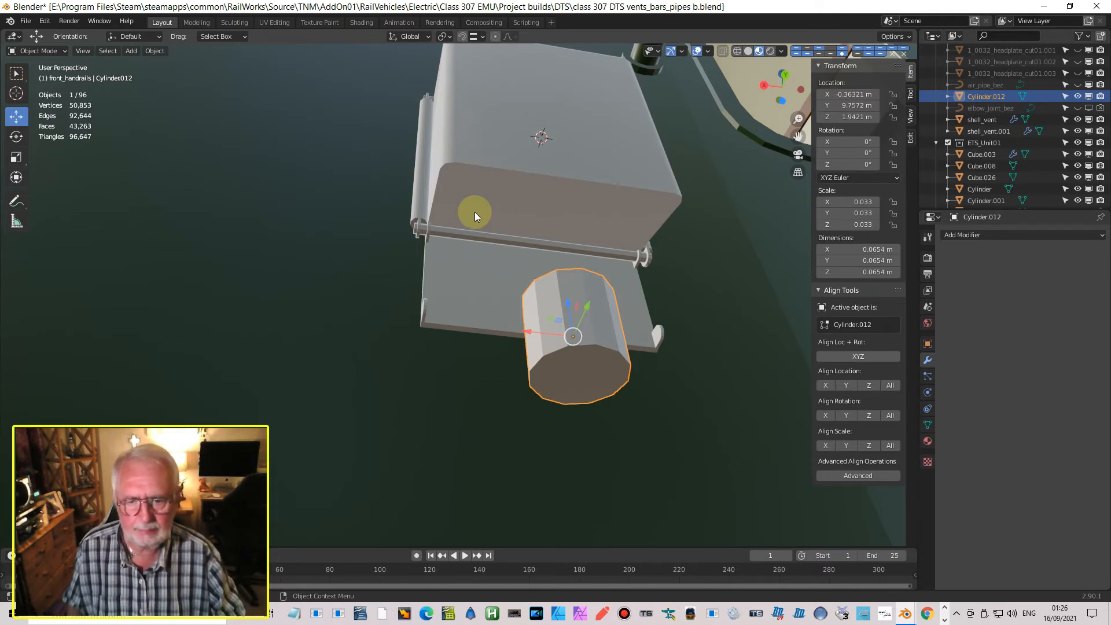
middle_click_drag(617, 374, 631, 459)
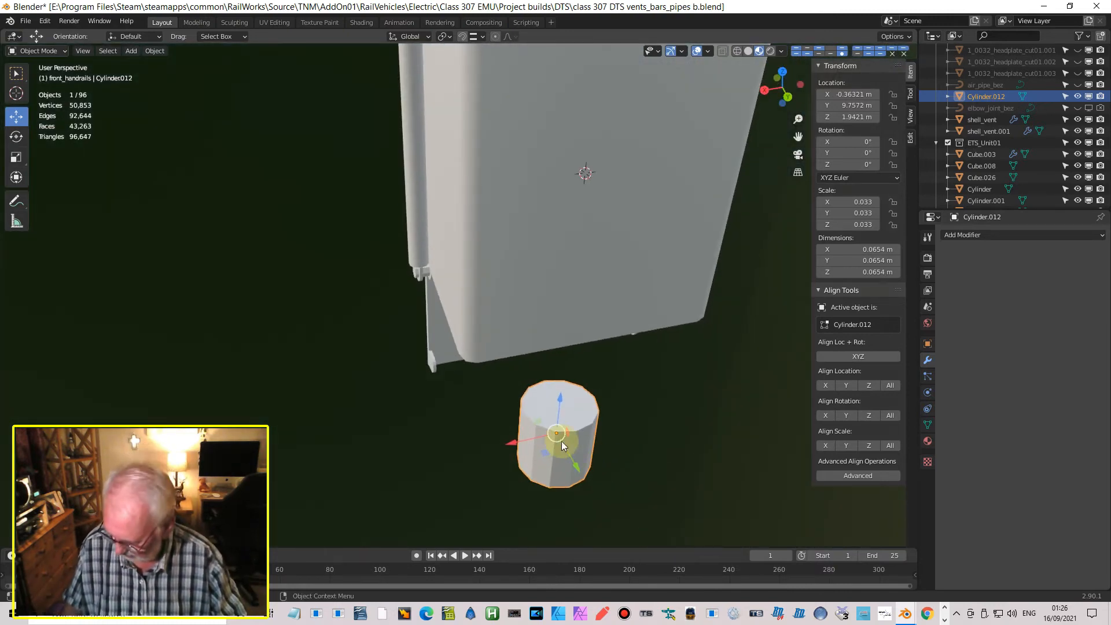
Step: In Edit Mode, flatten the five vertices on the outward-facing side of the cylinder's top ring by scaling them to 0 along Y
key("Tab")
scroll(324, 231, "up", 3)
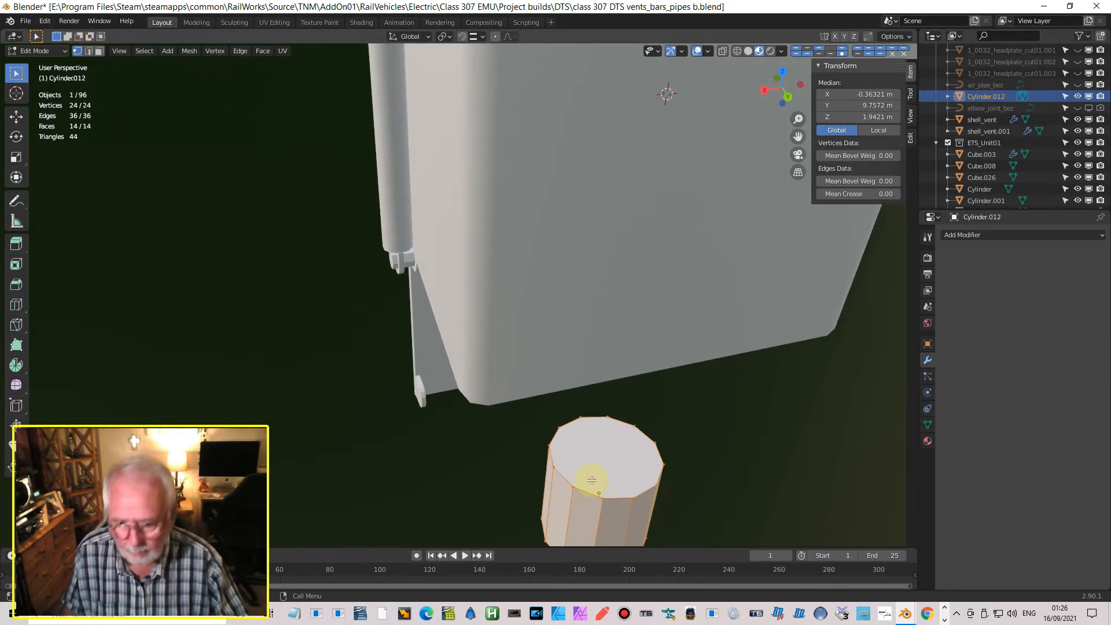
left_click(575, 486)
left_click(600, 495, "shift")
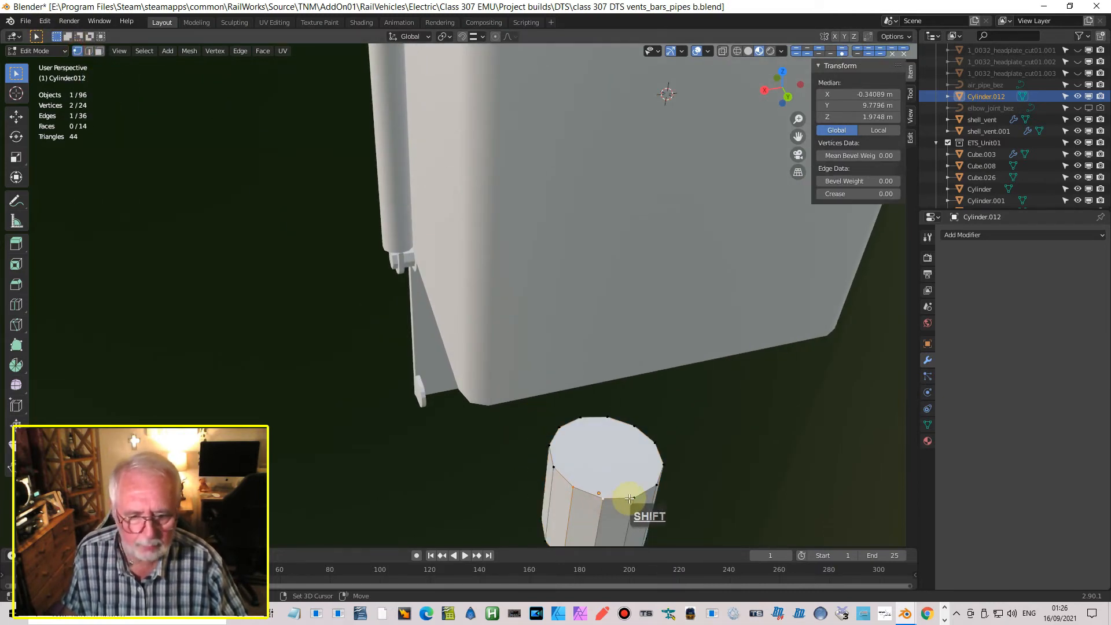
left_click(633, 498, "shift")
left_click(671, 469, "shift")
left_click(671, 466, "shift")
key("s")
key("y")
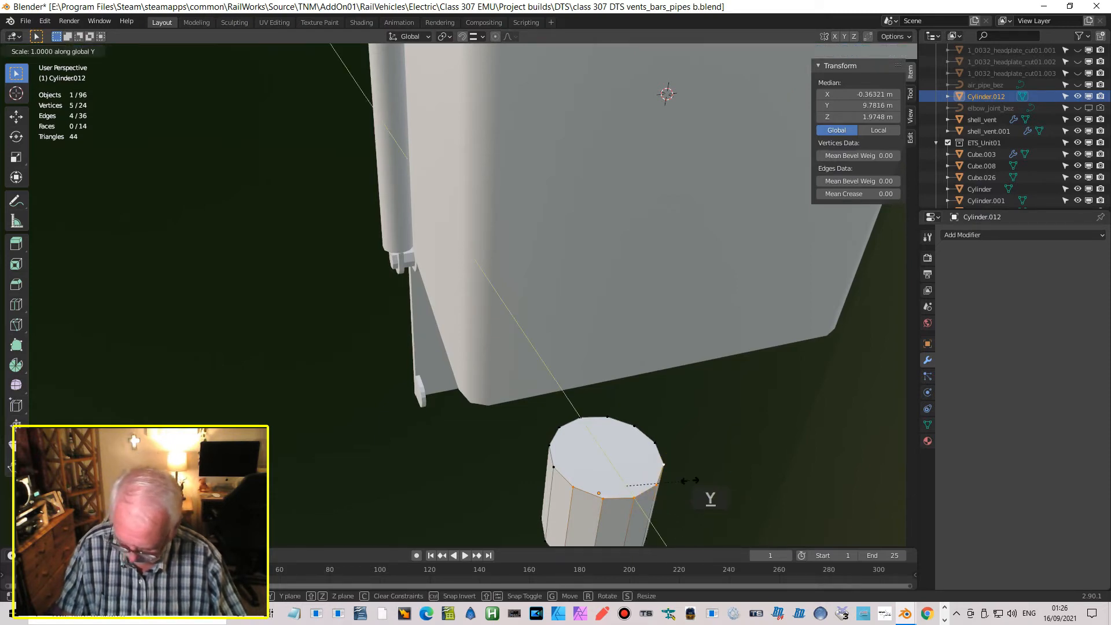
key("0")
key("Return")
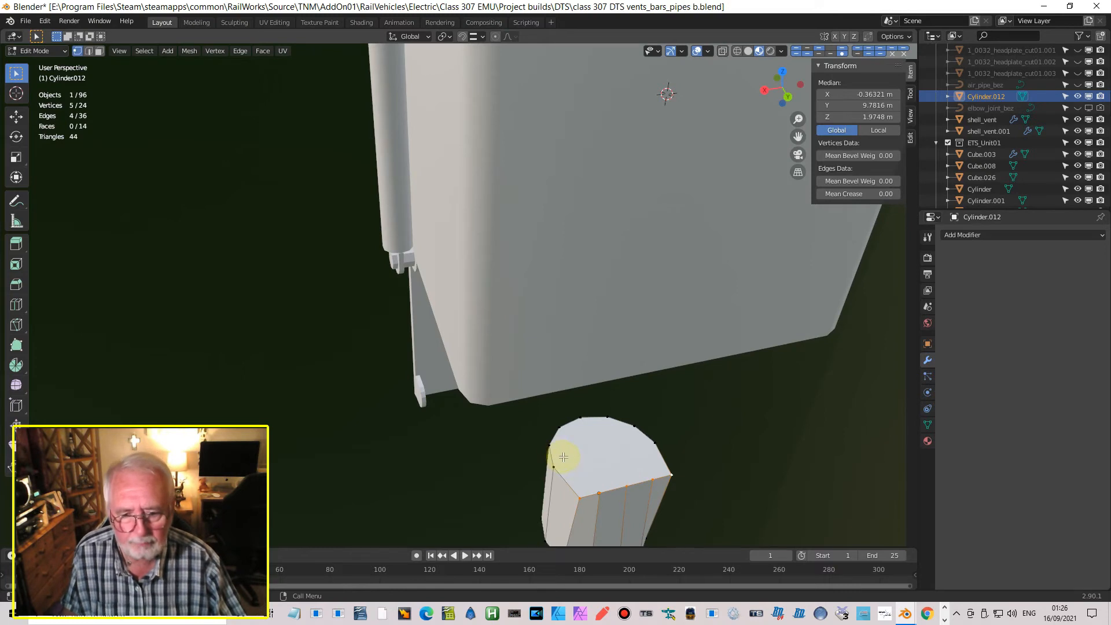
Step: Flatten the five vertices on the cab-facing side of the cylinder's top ring by scaling them to 0 along Y
mouse_move(577, 438)
middle_mouse_down()
mouse_move(565, 387)
mouse_move(590, 449)
mouse_move(573, 459)
mouse_move(573, 476)
mouse_move(565, 435)
middle_mouse_up()
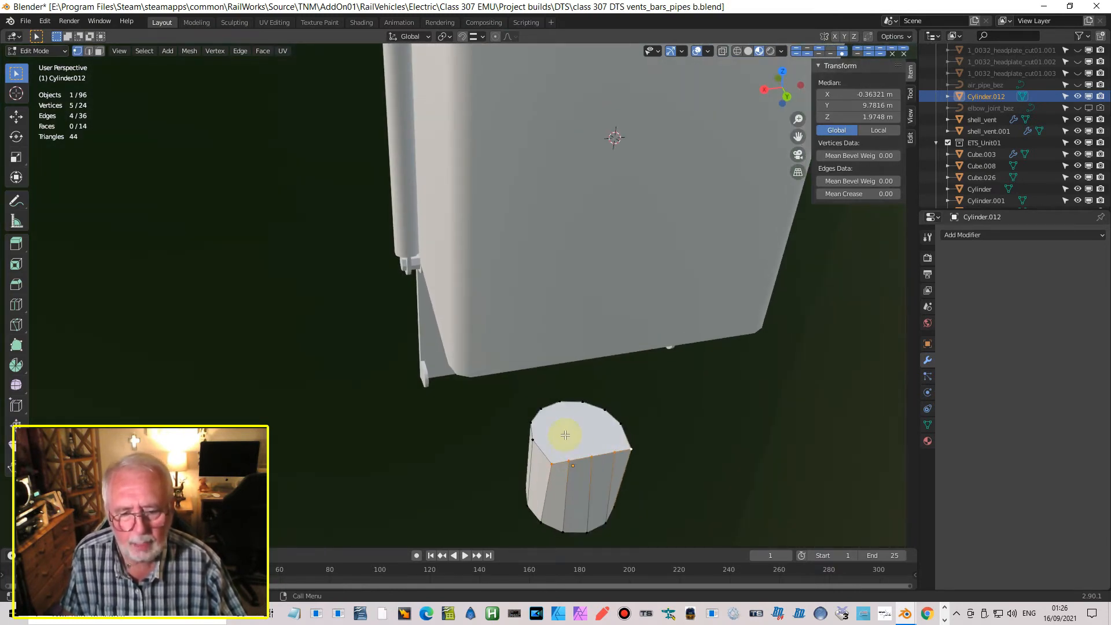
left_click(537, 423)
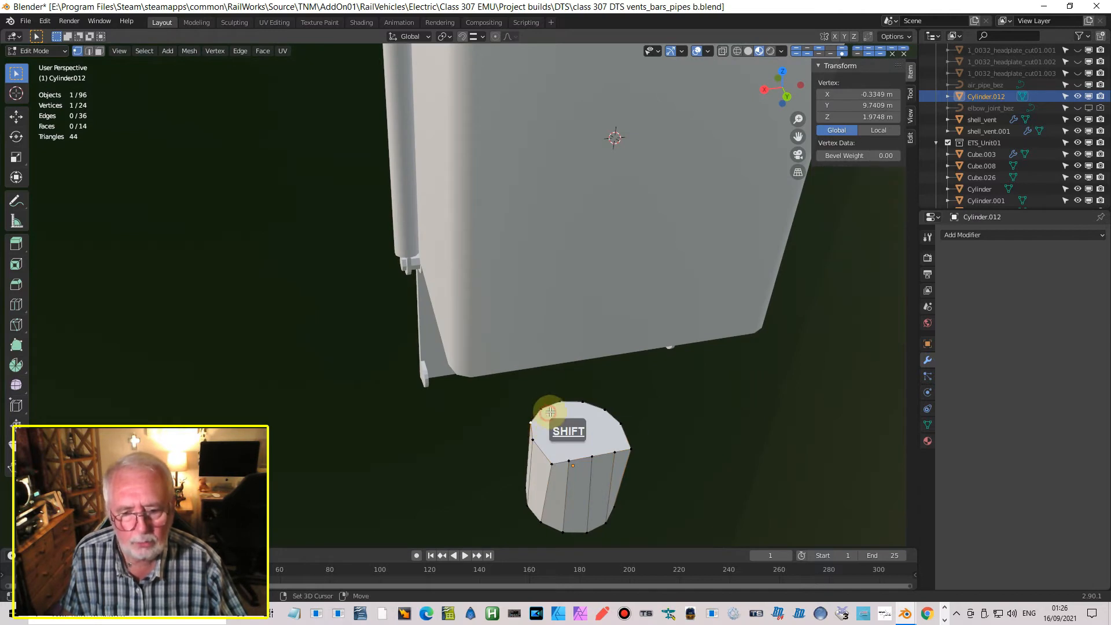
left_click(547, 410, "shift")
left_click(559, 401, "shift")
left_click(583, 402, "shift")
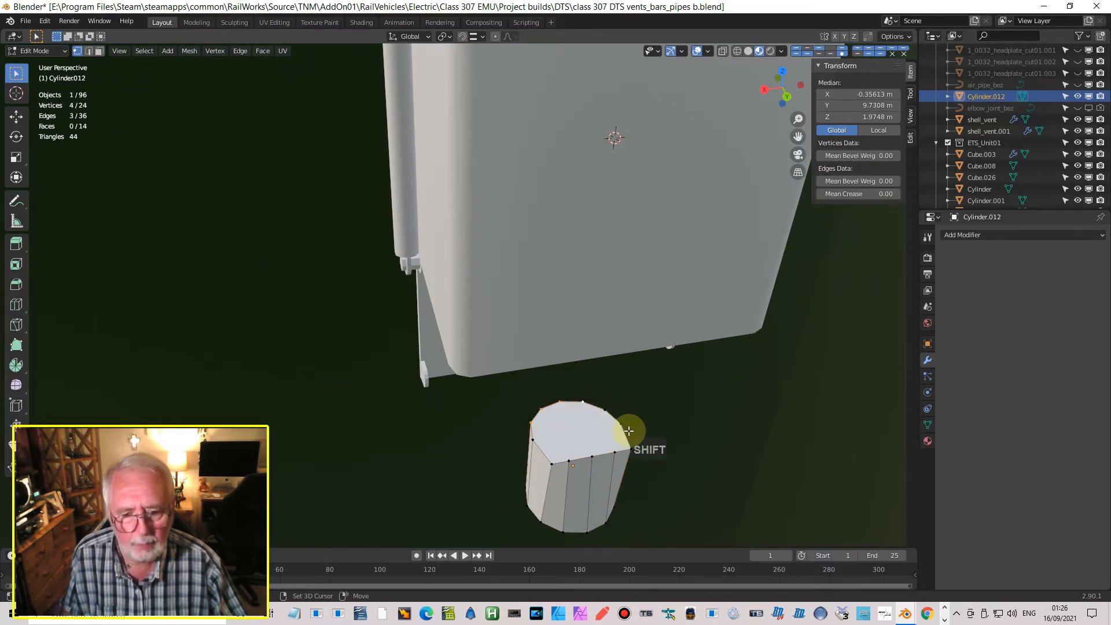
left_click(605, 412, "shift")
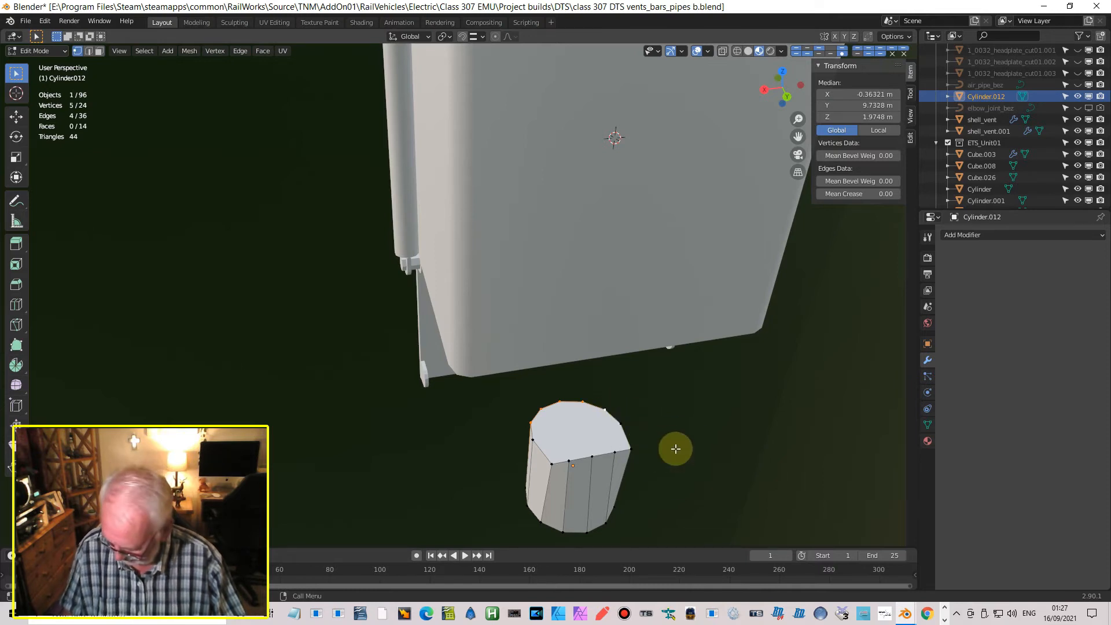
key("s")
key("y")
key("0")
key("Return")
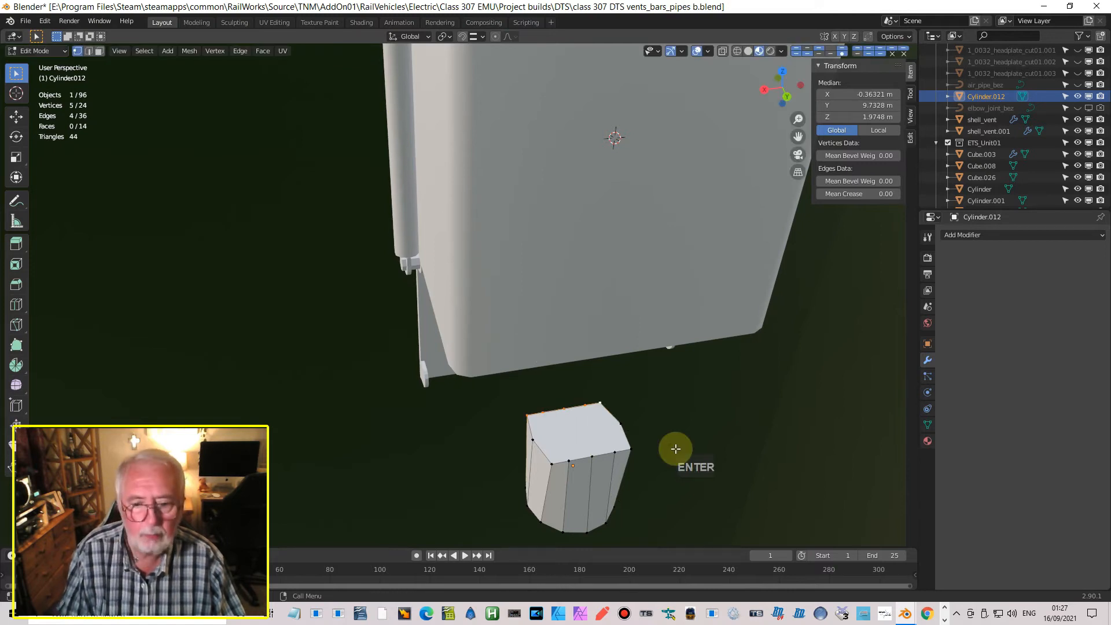
Step: Straighten the three vertices on the top ring's +X side by scaling them to 0 along X
middle_click_drag(603, 462, 537, 414)
left_click(538, 415)
left_click(548, 431, "shift")
left_click(570, 451, "shift")
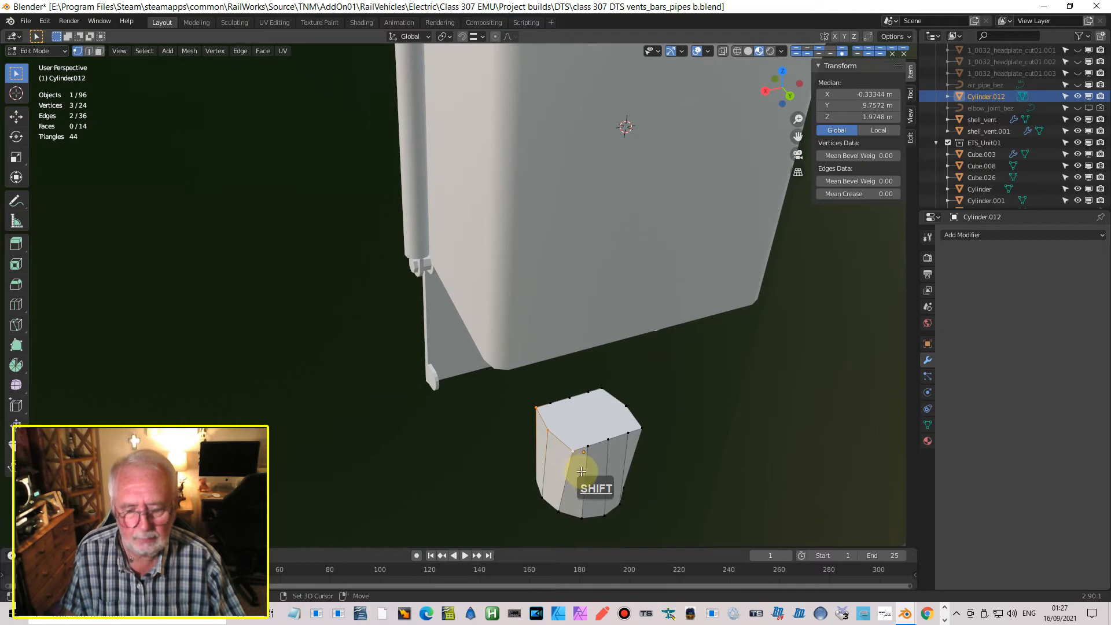
key("s")
key("x")
key("0")
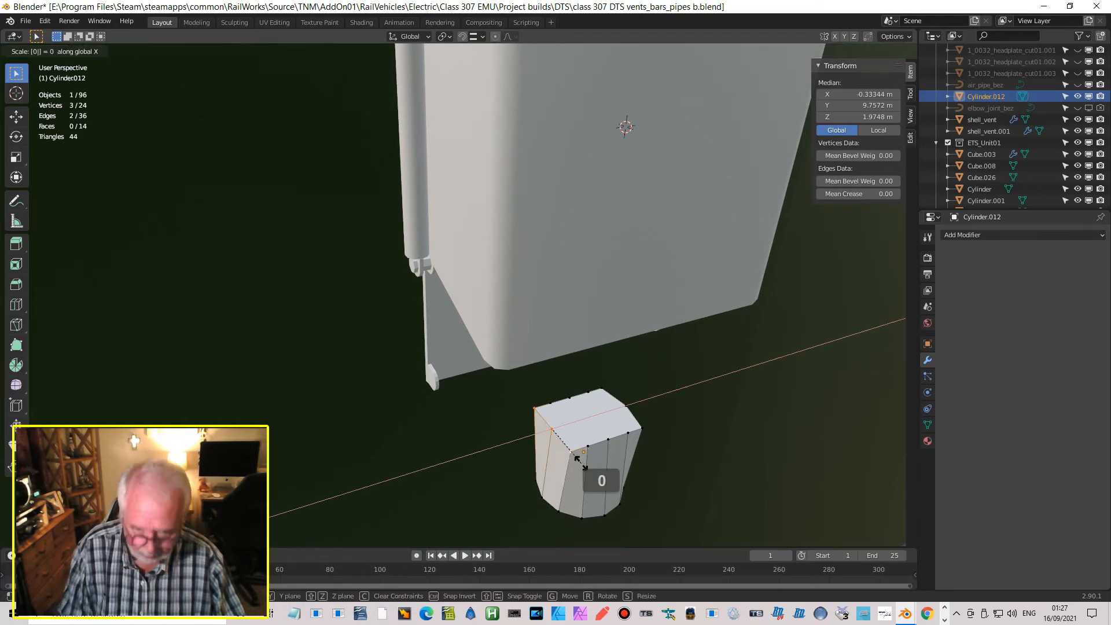
key("Return")
Step: Straighten the three vertices on the top ring's -X side by scaling them to 0 along X
left_click(630, 405)
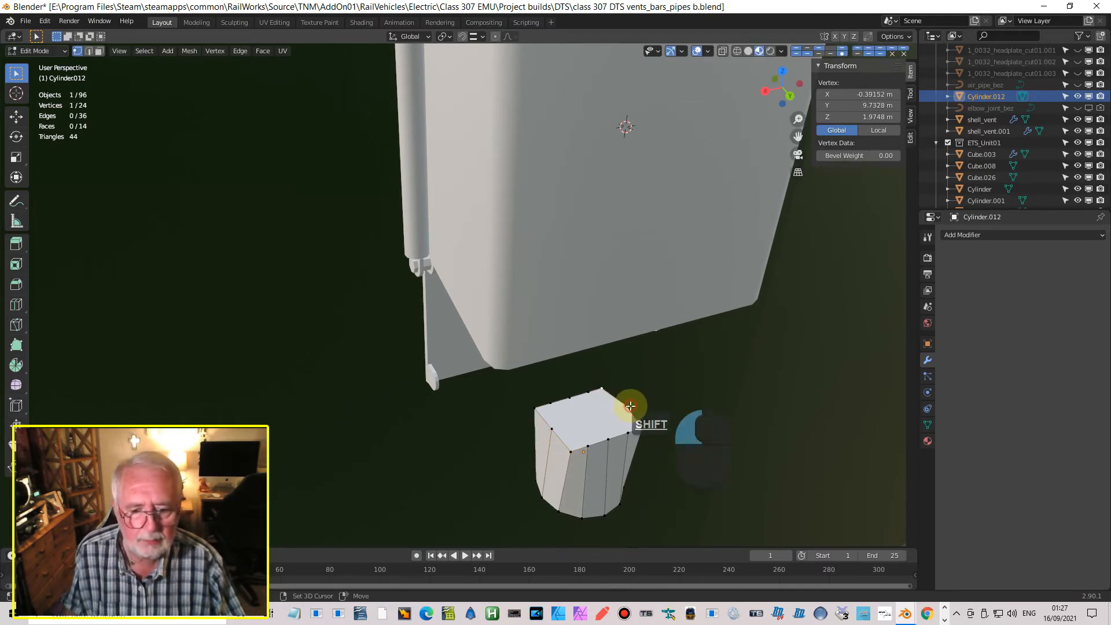
left_click(630, 406, "shift")
left_click(642, 429, "shift")
key("s")
key("x")
key("Return")
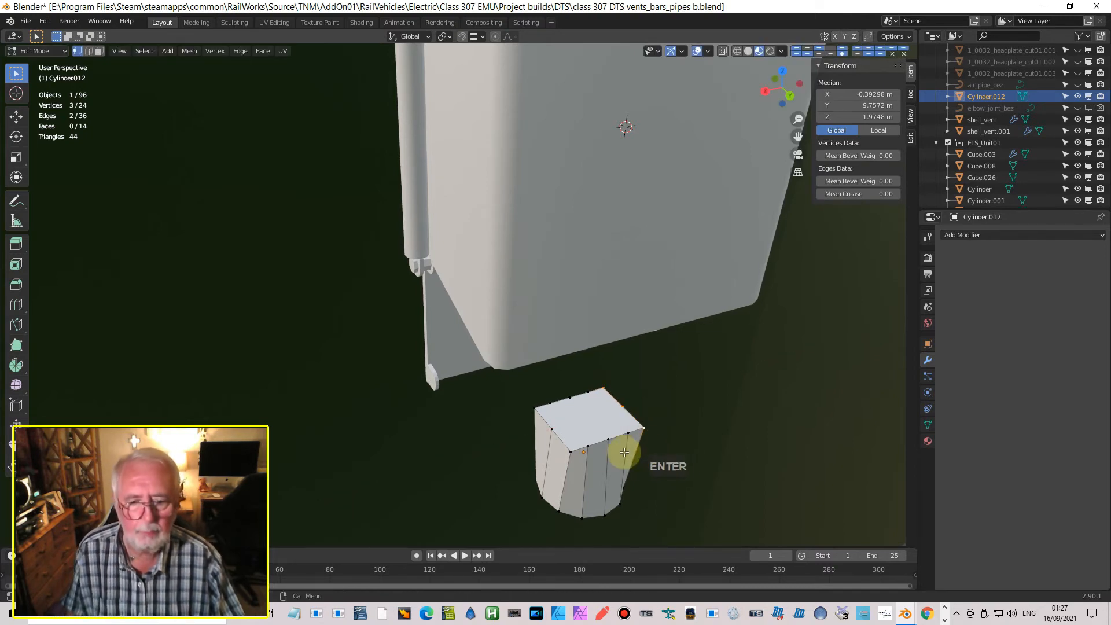
Step: Select the cylinder's squared top vertices, return to Object Mode and raise the cylinder along Z to about 2.05 m, against the cover's underside
key("KP_3")
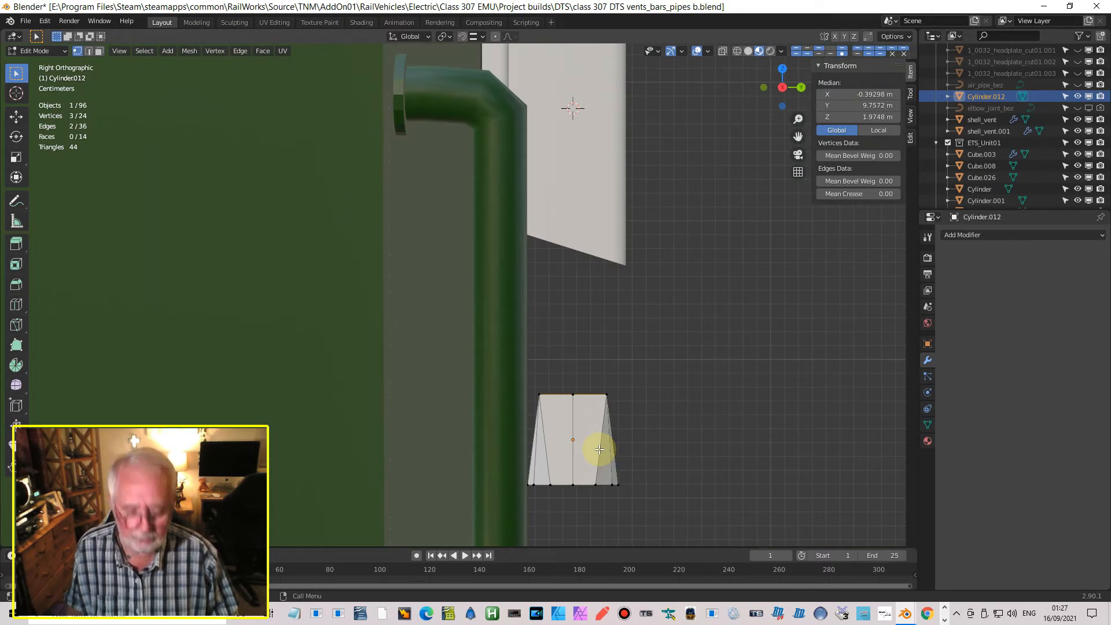
key("b")
left_click_drag(400, 345, 730, 410)
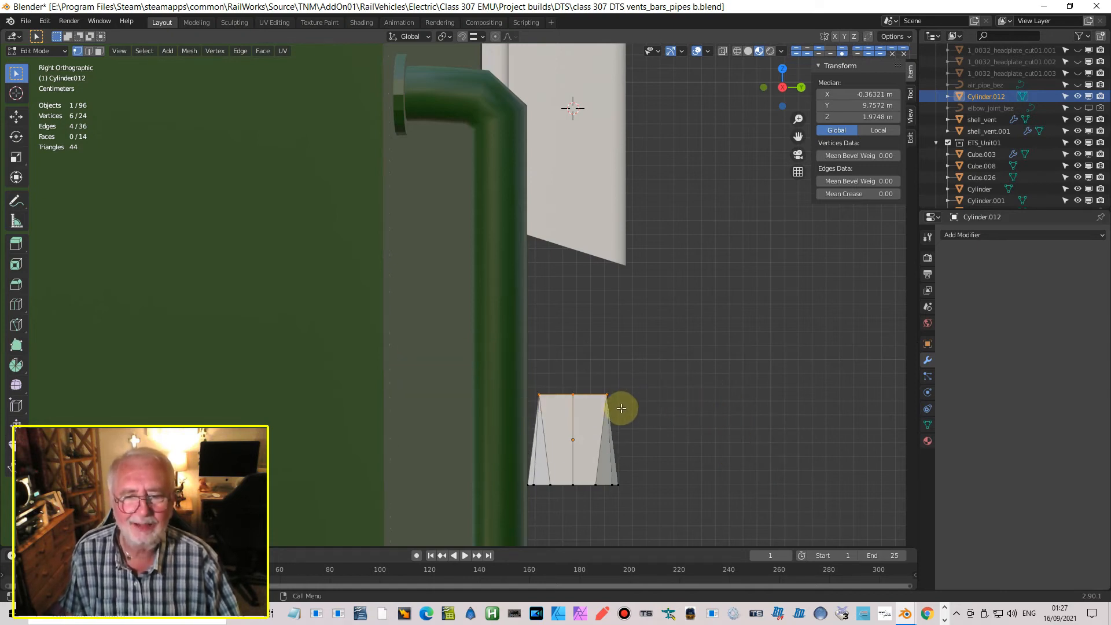
key("Tab")
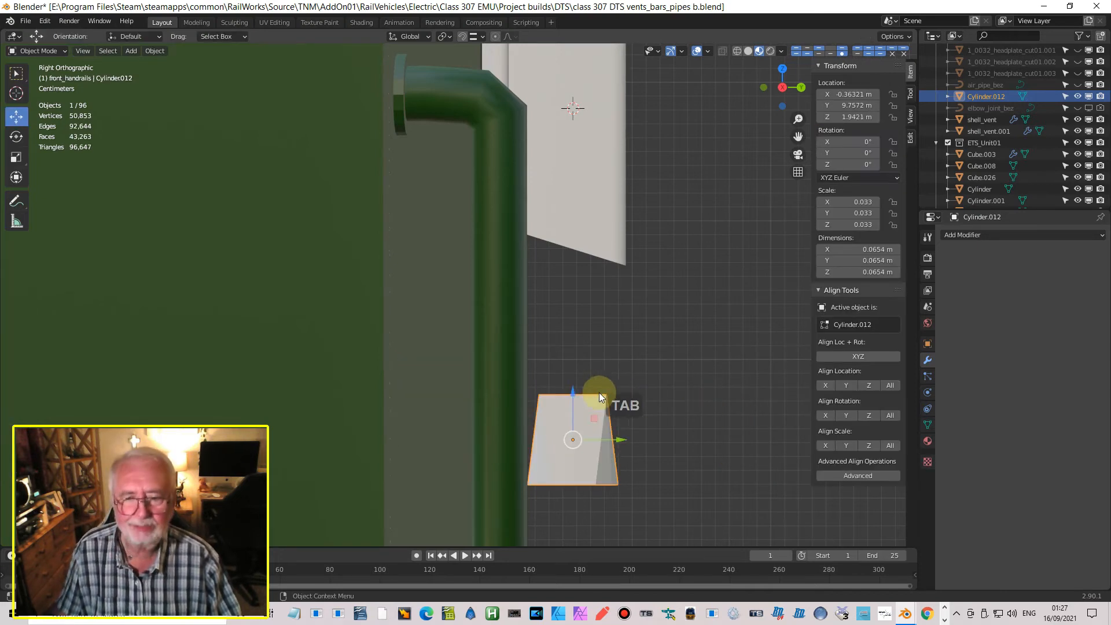
left_click_drag(572, 393, 573, 238)
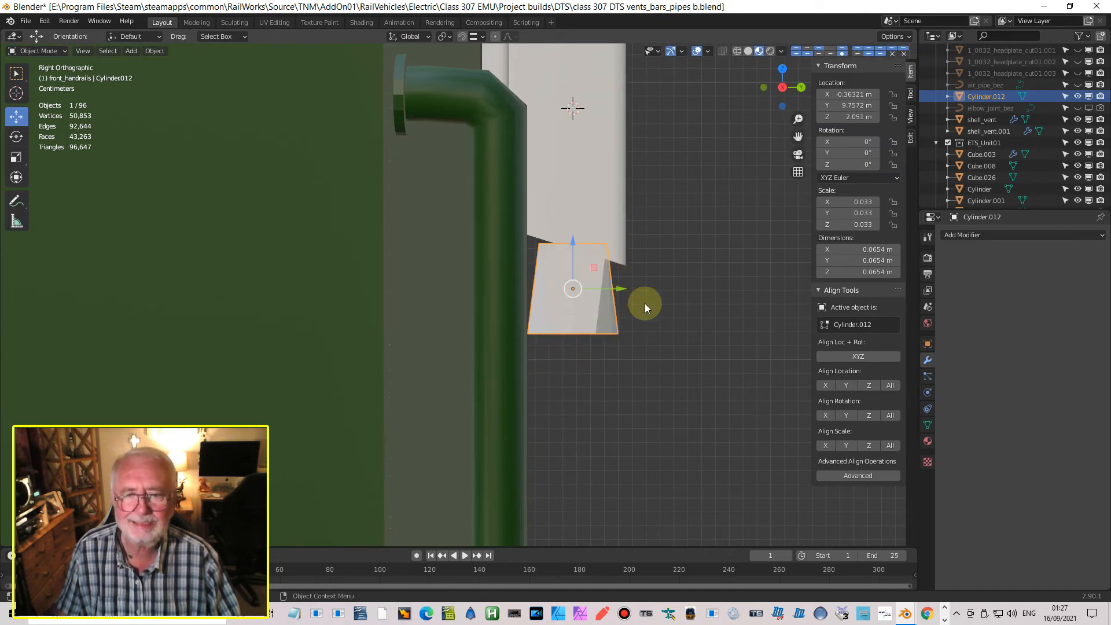
mouse_move(644, 302)
middle_mouse_down()
mouse_move(620, 293)
mouse_move(617, 273)
mouse_move(629, 270)
mouse_move(627, 292)
middle_mouse_up()
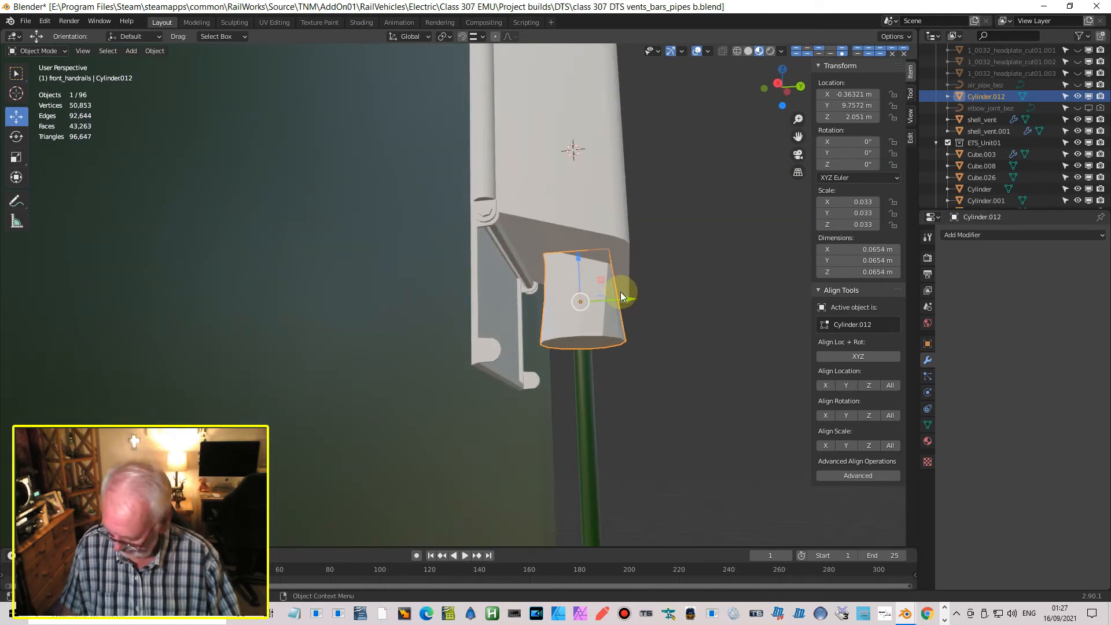
Step: Widen the cylinder's selected top vertices along Y by a factor of about 1.54 to match the box cover's depth
key("Tab")
key("s")
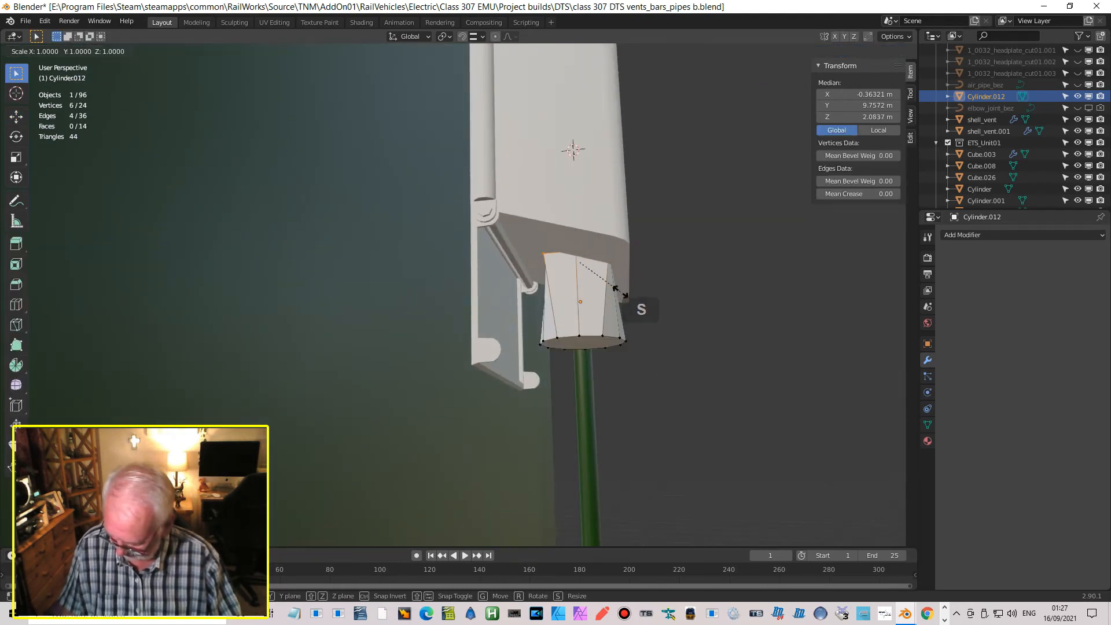
key("y")
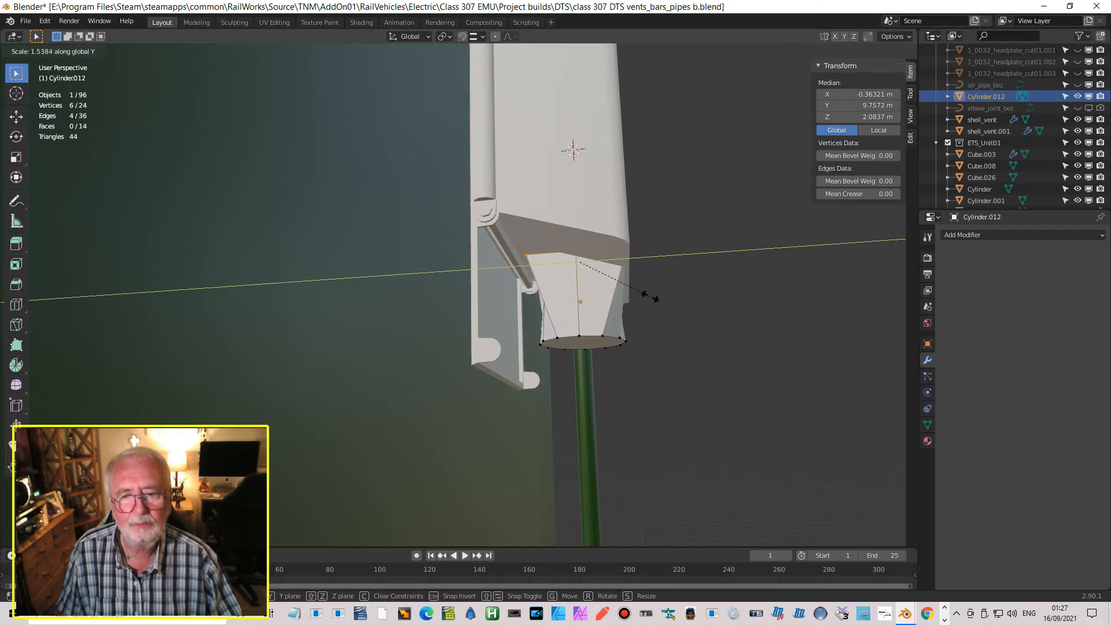
left_click(650, 298)
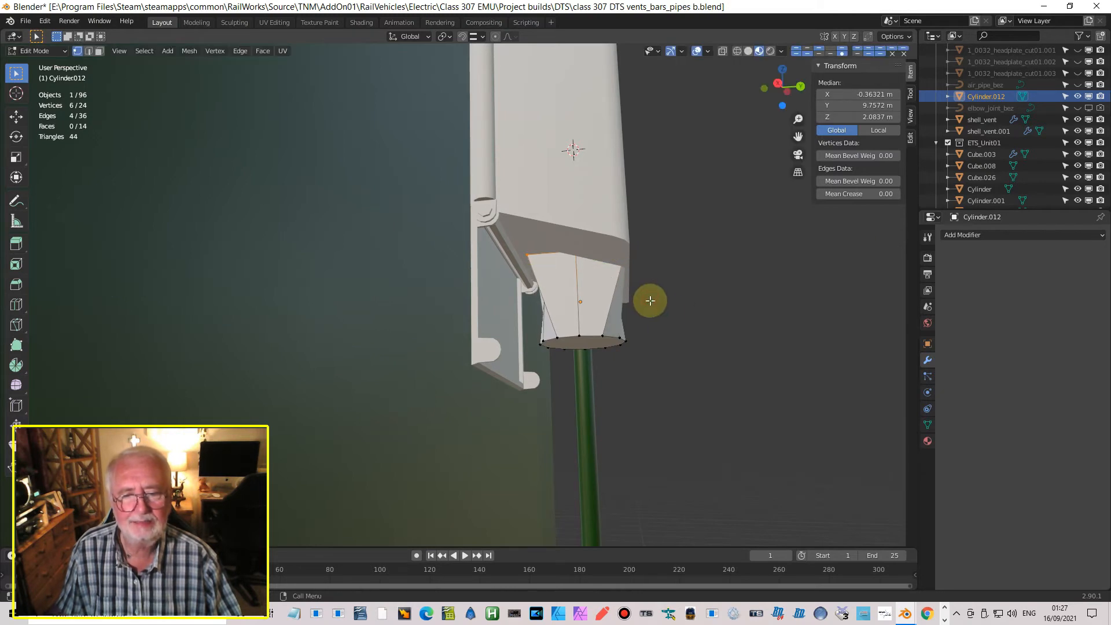
Step: Scale the cylinder's top vertices along X to a width of about 0.166 m, nearly spanning the cover
key("ctrl+KP_1")
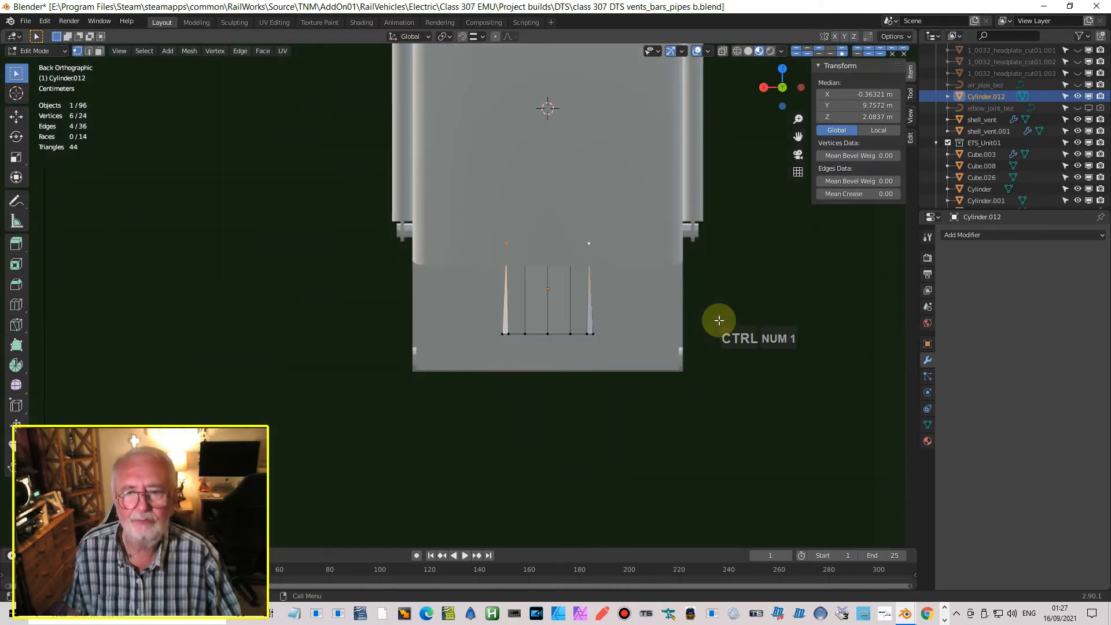
key("s")
key("x")
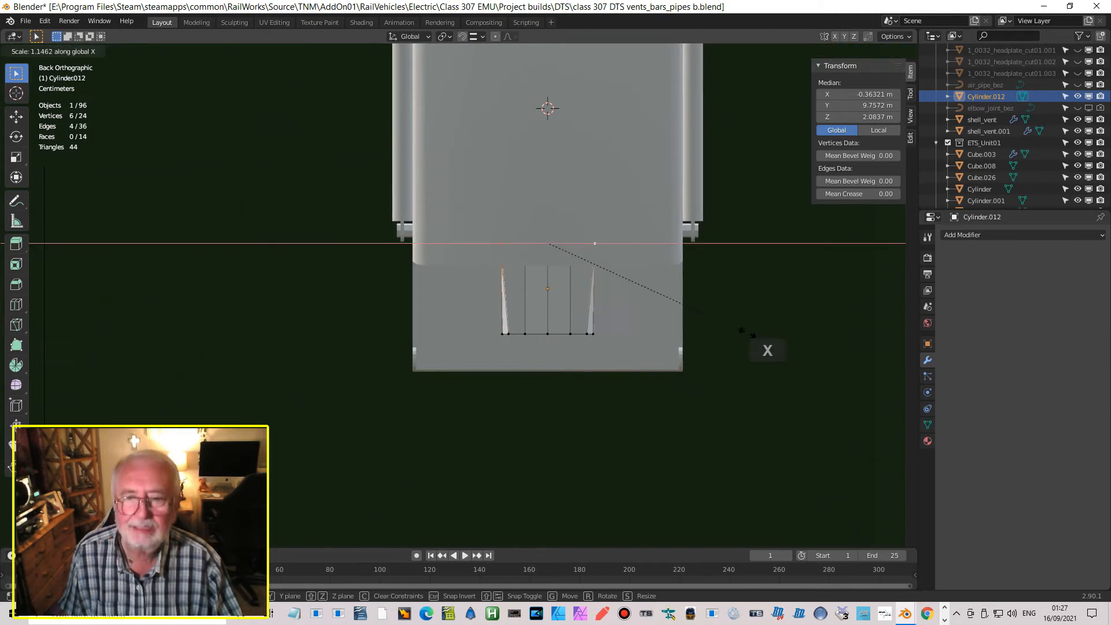
left_click(135, 393)
Step: Return to Object Mode and lower the flared cylinder along Z to about 2.035 m, level with the cover's lower front edge
middle_click_drag(795, 345, 870, 287)
middle_click_drag(665, 230, 551, 239)
key("Tab")
left_click_drag(524, 178, 542, 244)
middle_click_drag(541, 244, 565, 306)
left_click_drag(562, 315, 551, 261)
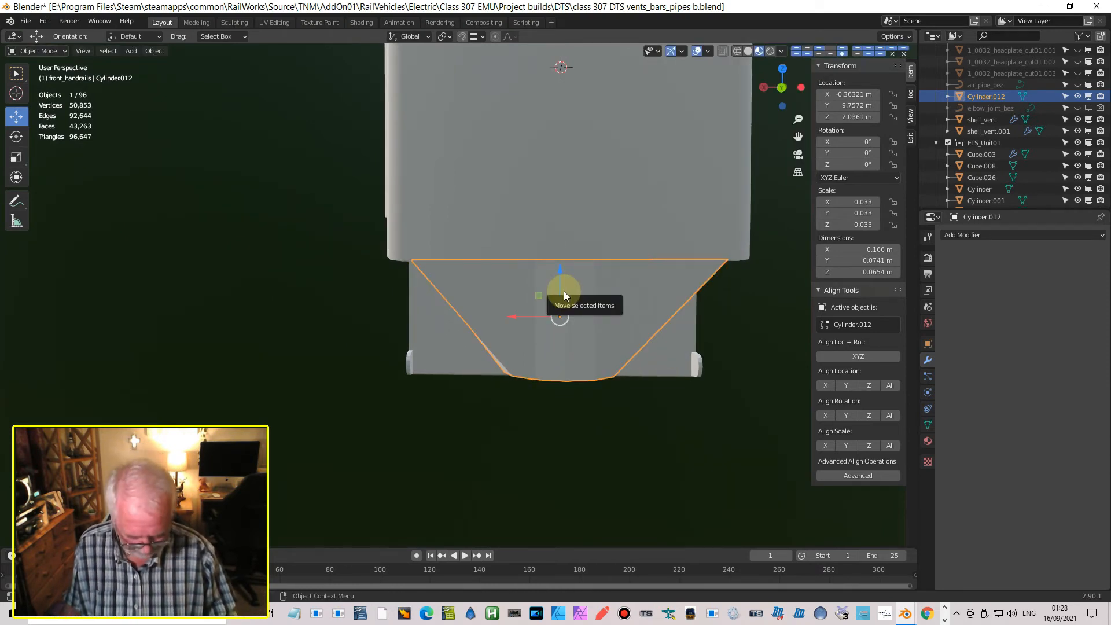
middle_click_drag(530, 256, 613, 296)
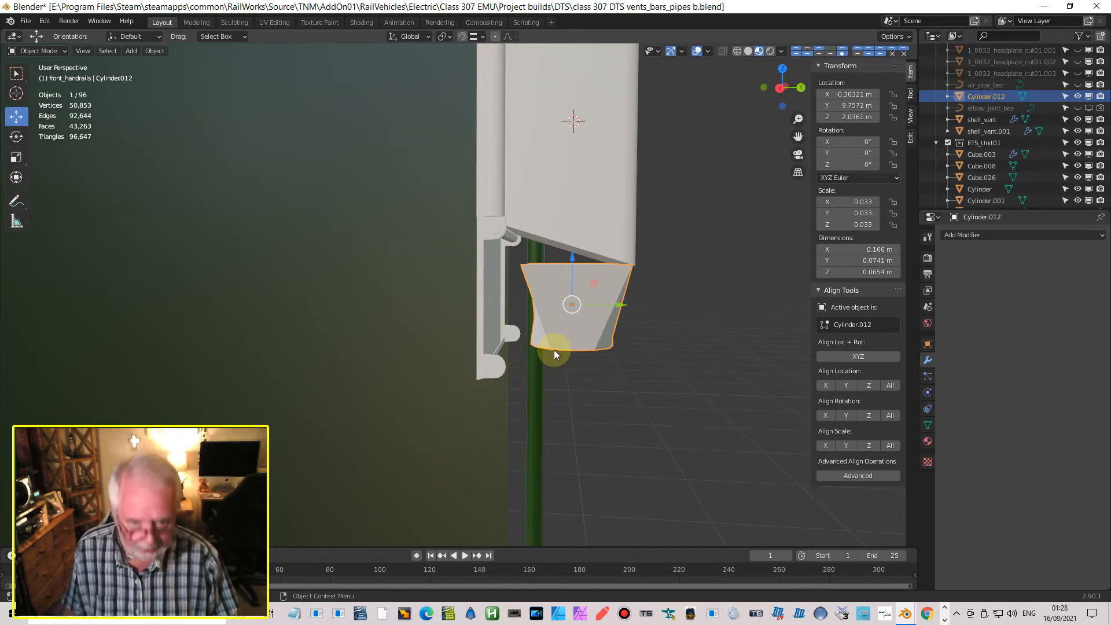
key("KP_3")
left_click_drag(572, 258, 570, 261)
middle_click_drag(679, 332, 640, 324)
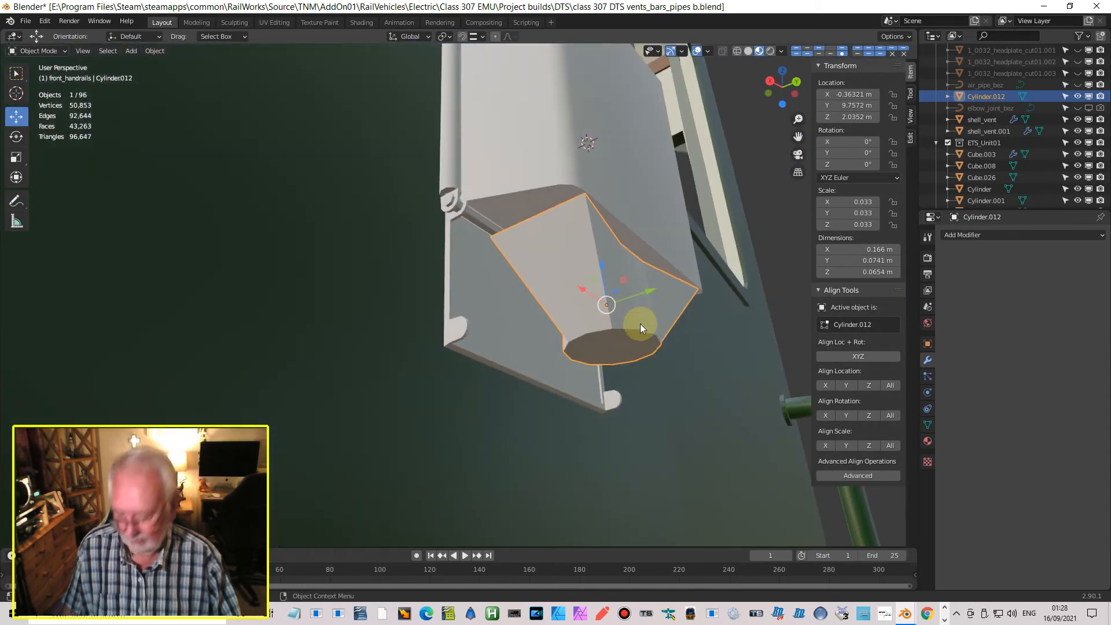
Step: Select the five top vertices along the flared cylinder's outer edge in Edit Mode and flatten them along Y with a scale of 0
key("Tab")
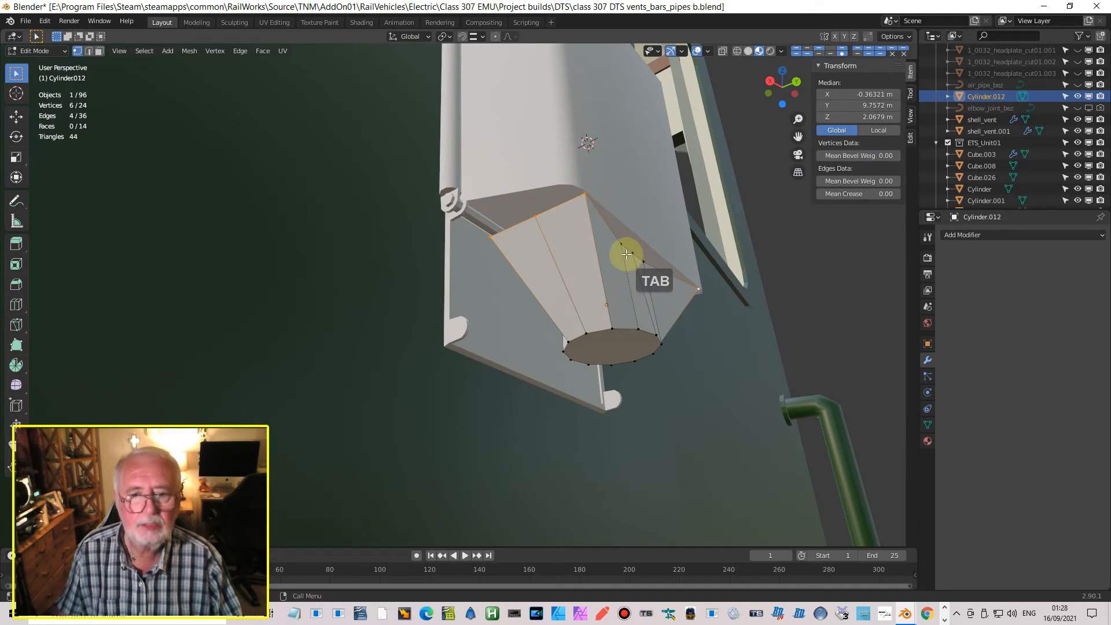
left_click(585, 198)
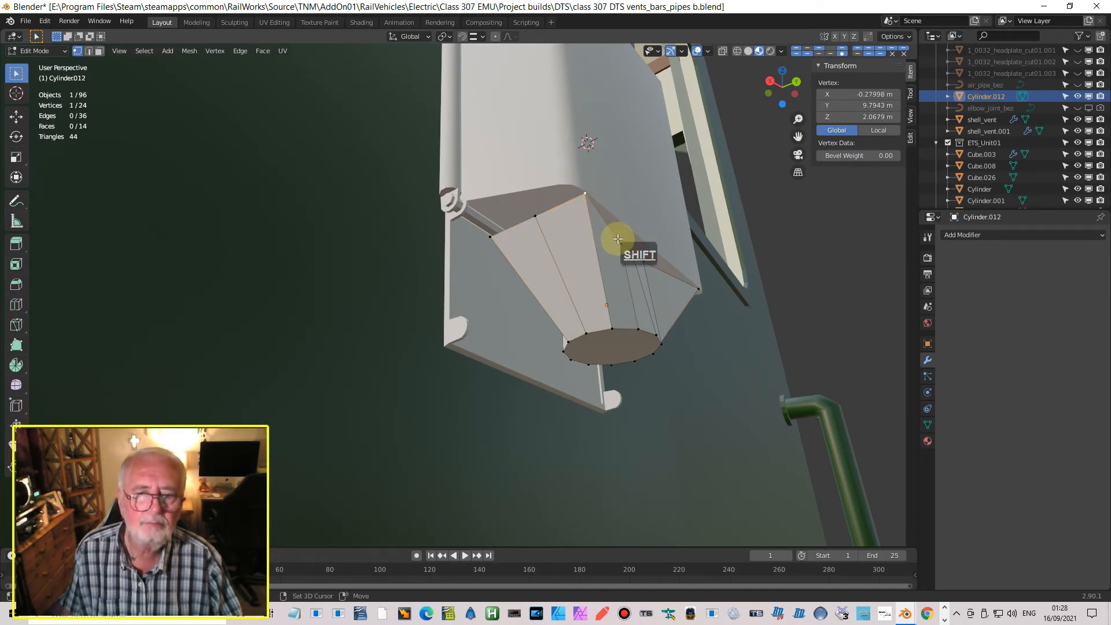
left_click(636, 246, "shift")
left_click(634, 254, "shift")
left_click(644, 260, "shift")
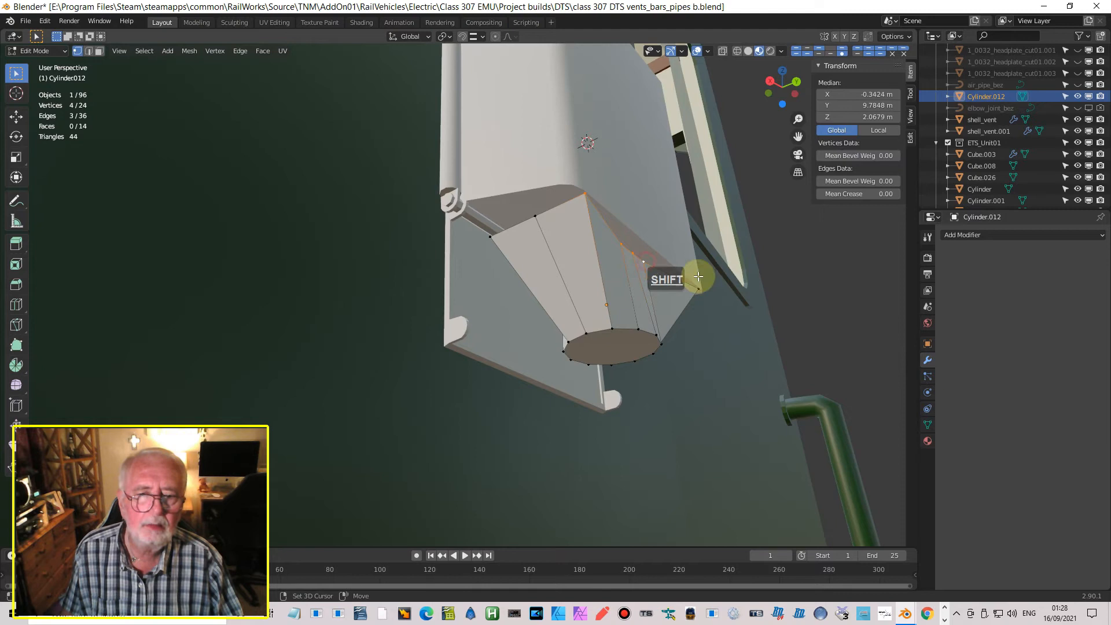
left_click(696, 288, "shift")
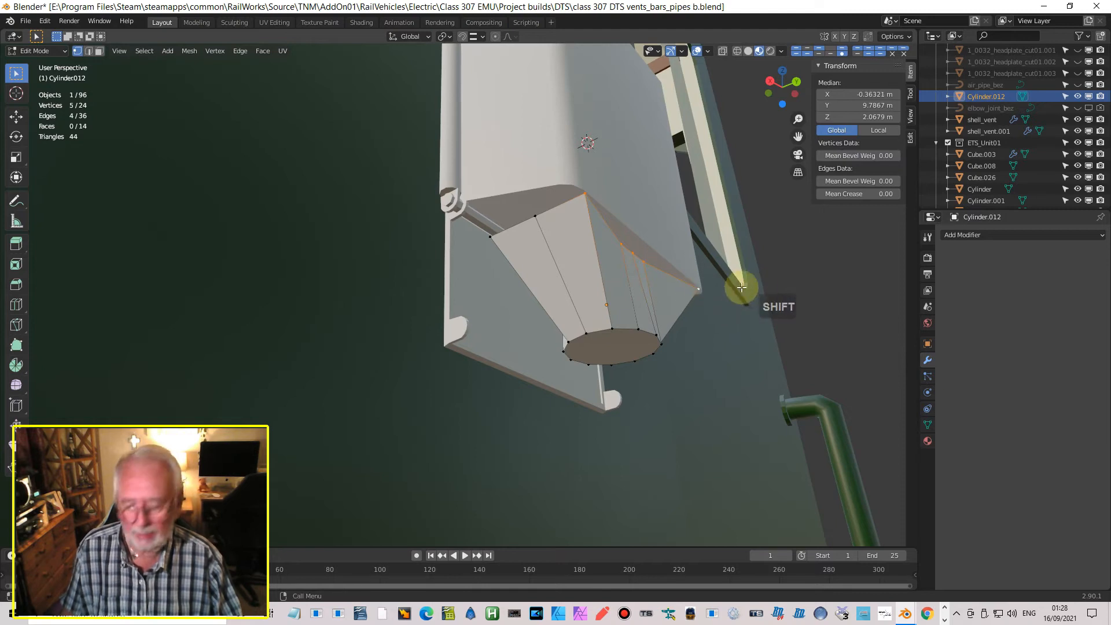
key("s")
key("y")
key("0")
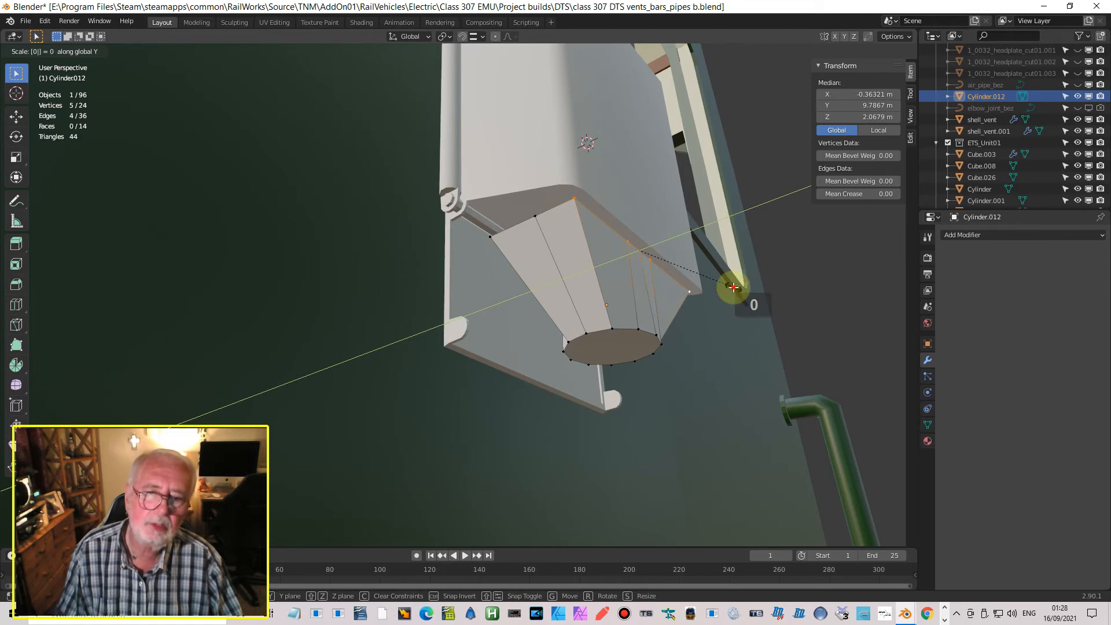
left_click(733, 287)
middle_click_drag(589, 319, 606, 300)
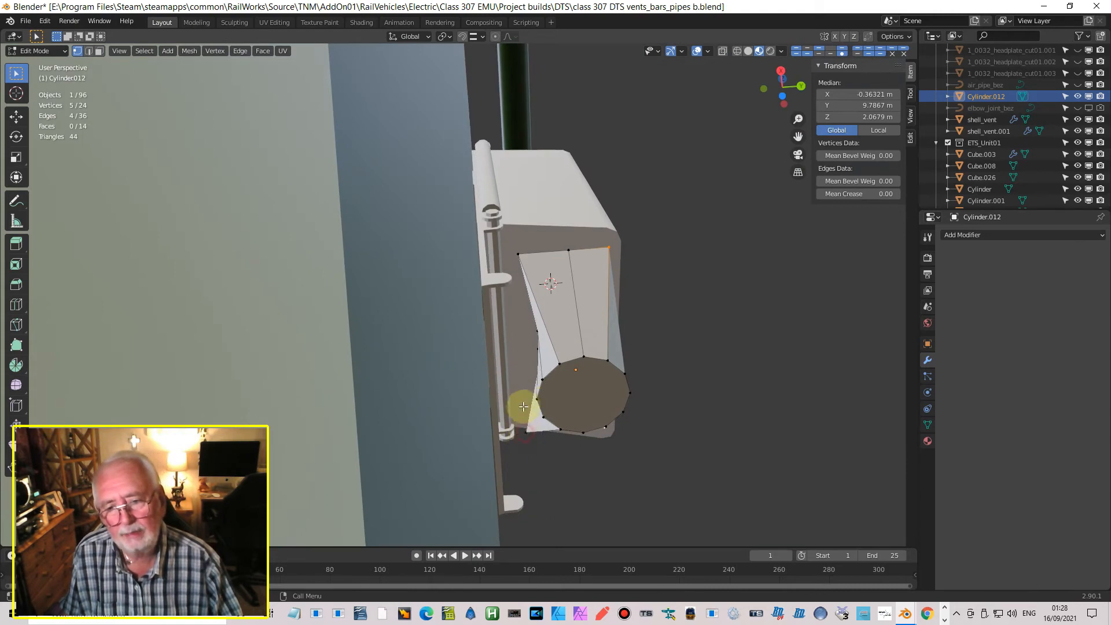
middle_click_drag(534, 371, 1, 439)
key("Tab")
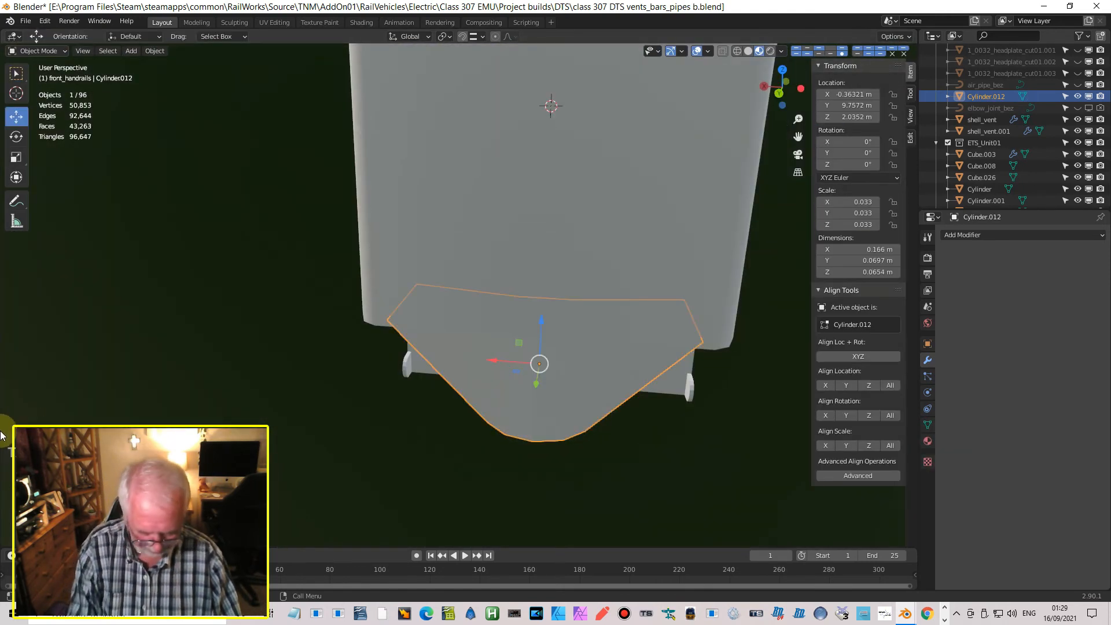
Step: Isolate the cylinder in local view and flatten the five top vertices nearest the cab along Y with a scale of 0
key("KP_Divide")
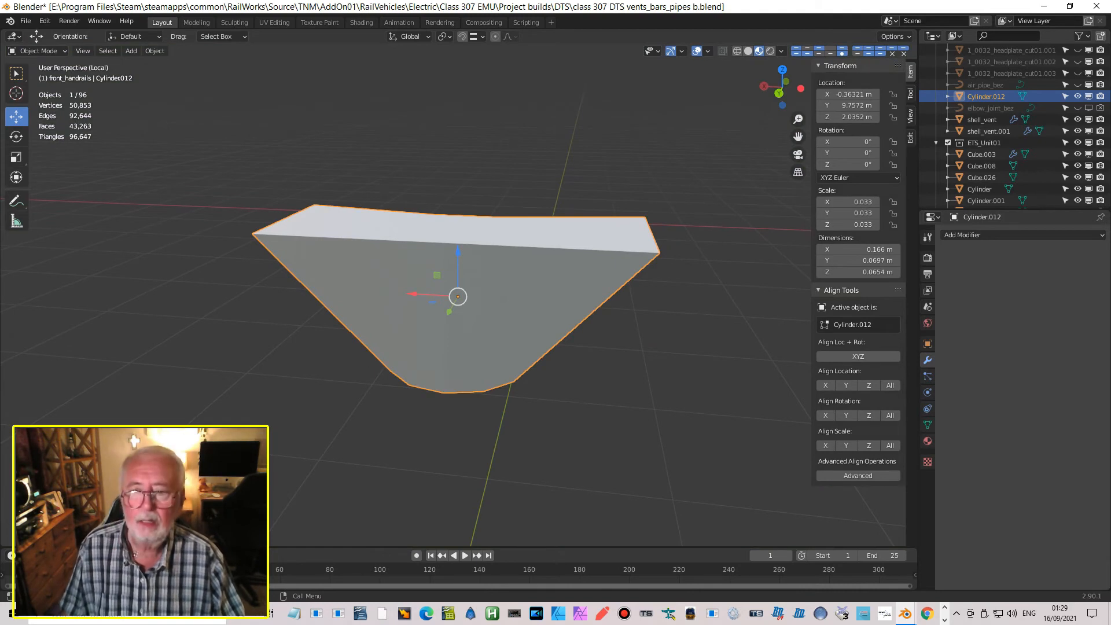
key("Tab")
middle_click_drag(99, 337, 245, 384)
left_click(369, 330)
left_click(473, 255, "shift")
left_click(498, 243, "shift")
left_click(522, 231, "shift")
left_click(622, 197, "shift")
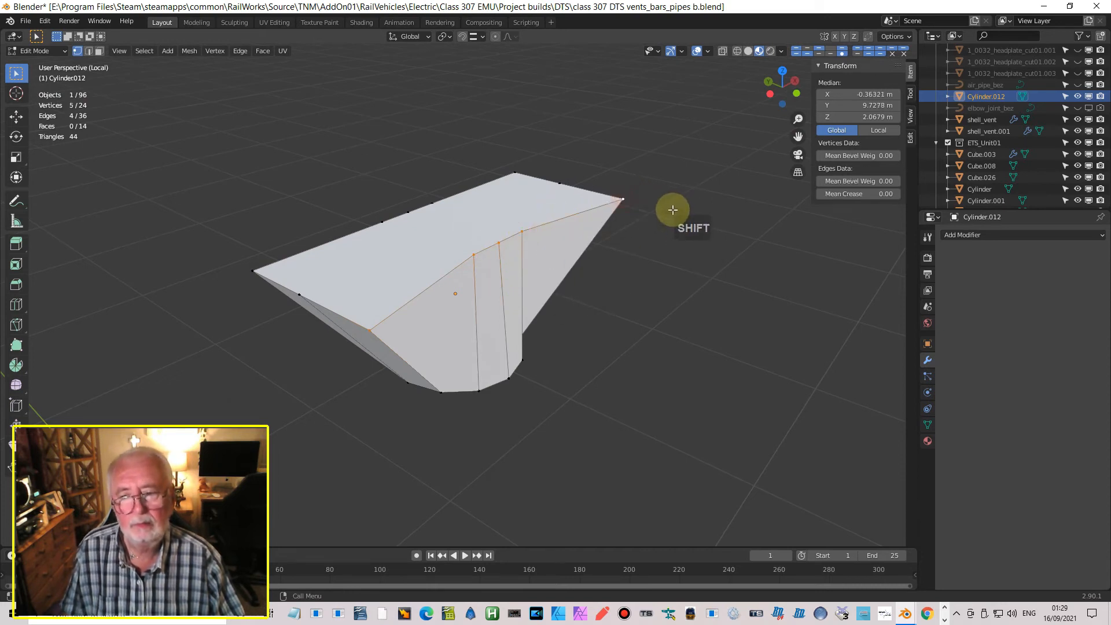
type("sy")
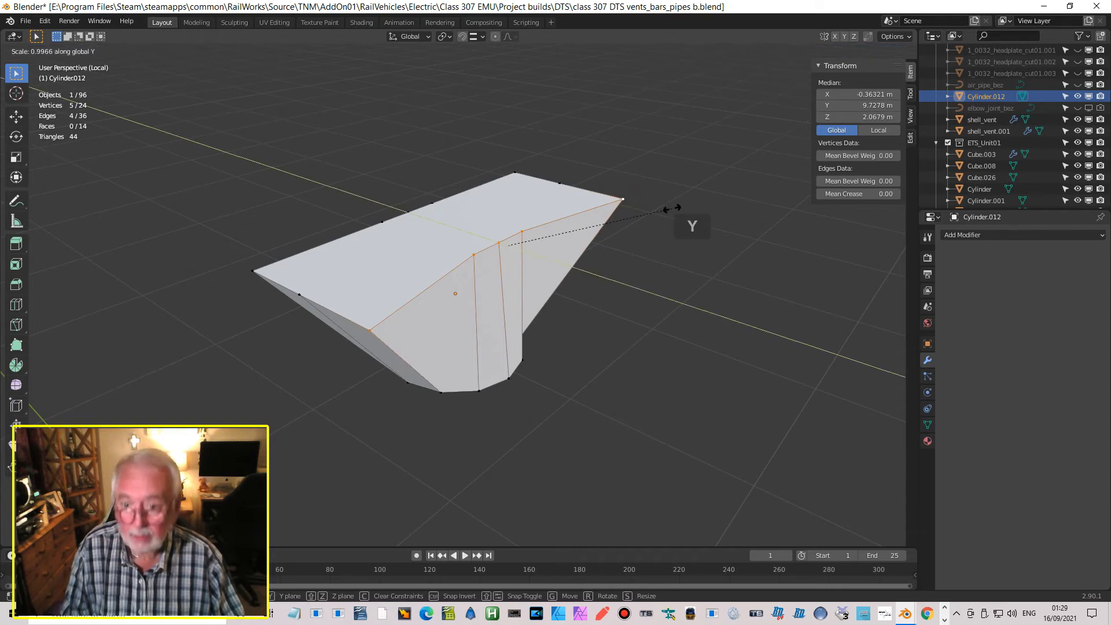
type("0")
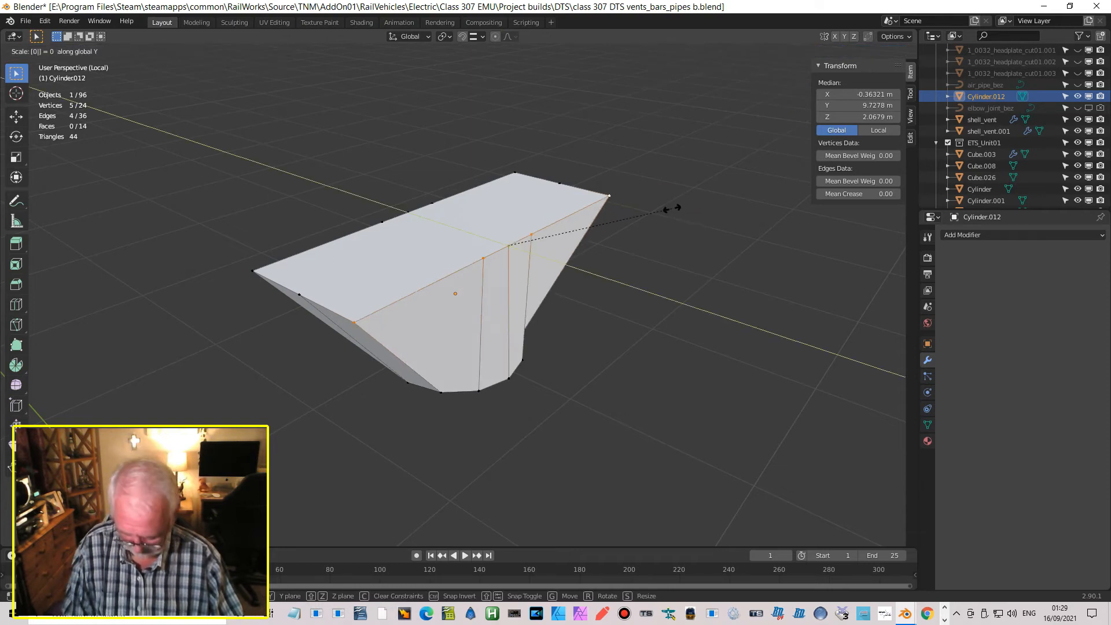
key("Return")
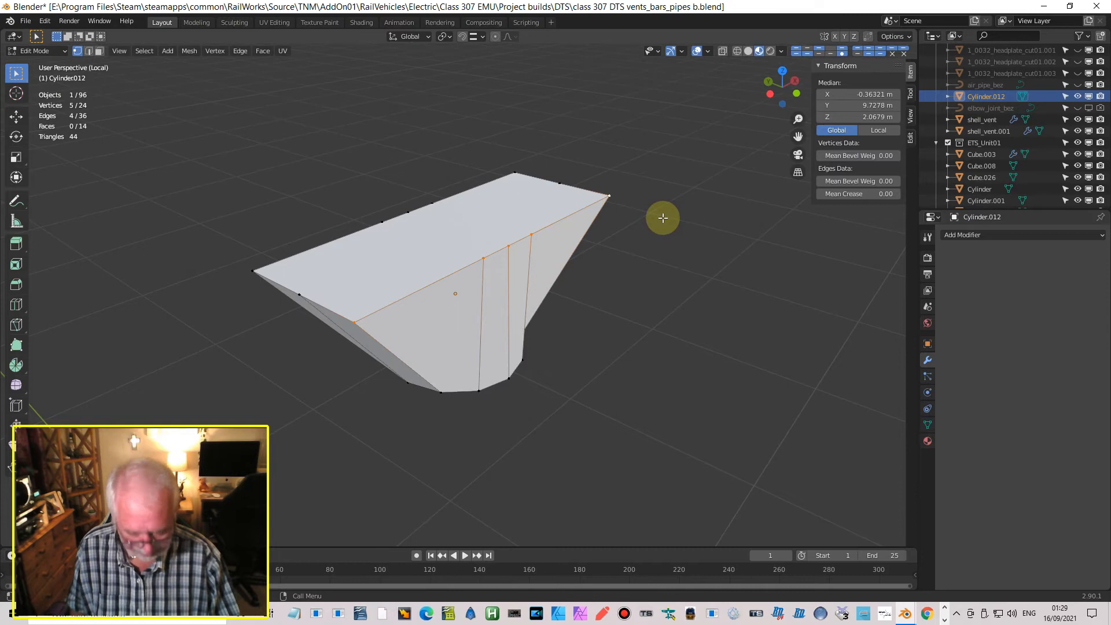
key("KP_Divide")
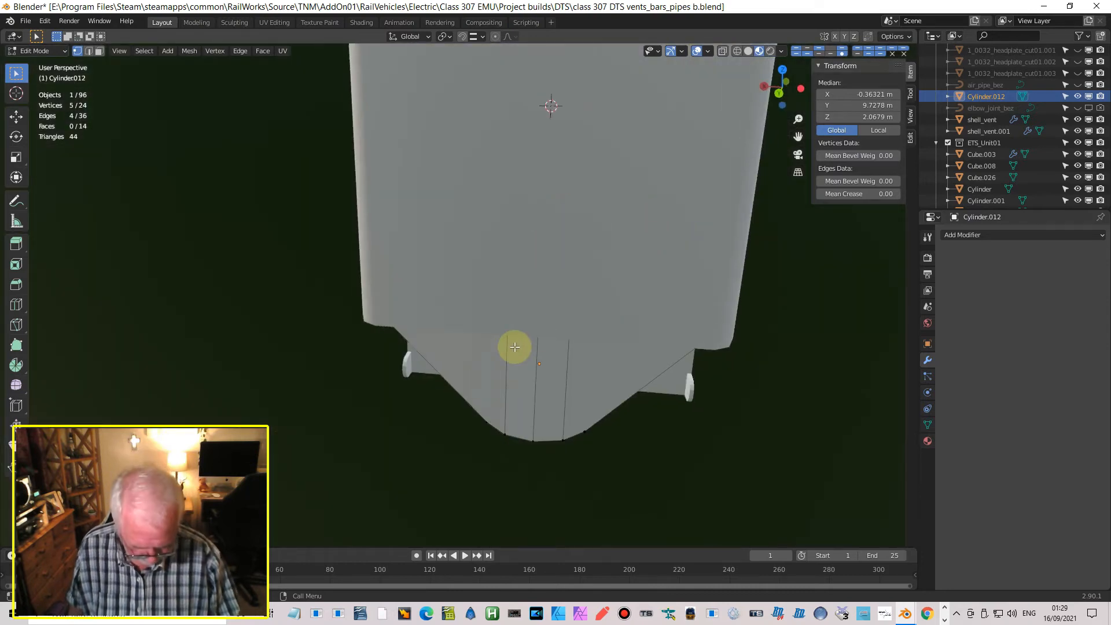
Step: Select all twelve top vertices with X-ray in the right view and scale them along Y by about 1.23 to match the box's depth
key("ctrl+KP_1")
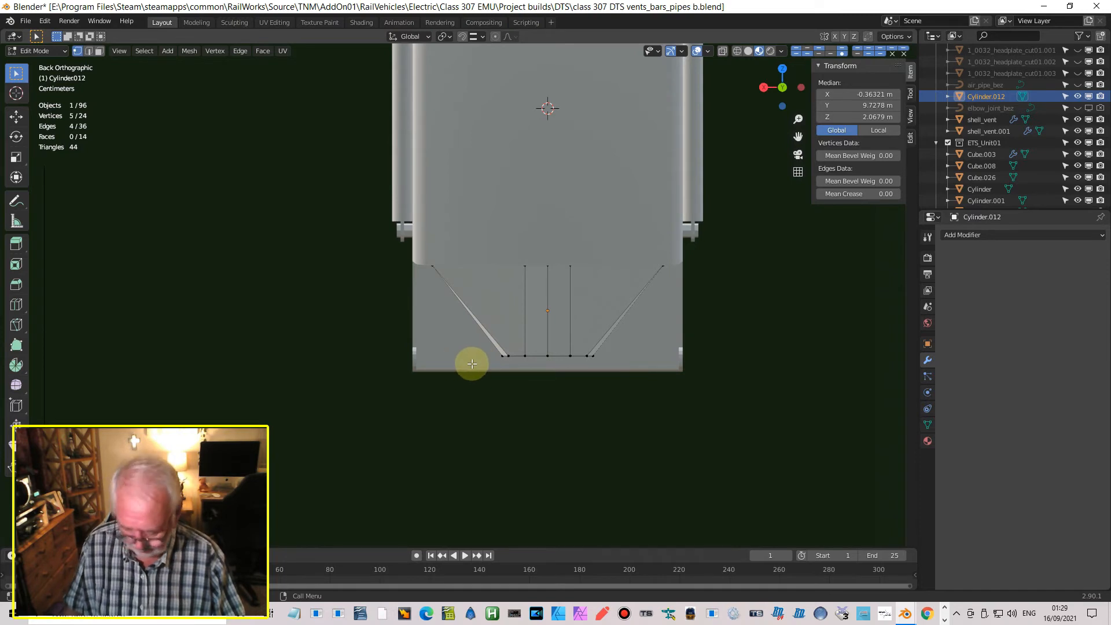
key("KP_3")
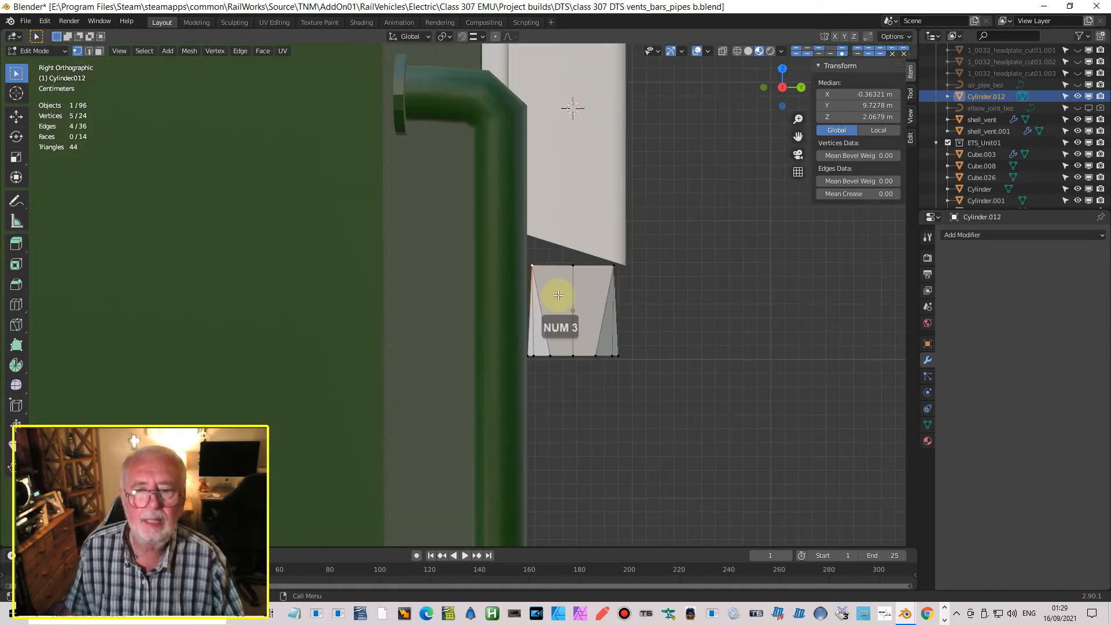
key("Tab")
key("Tab")
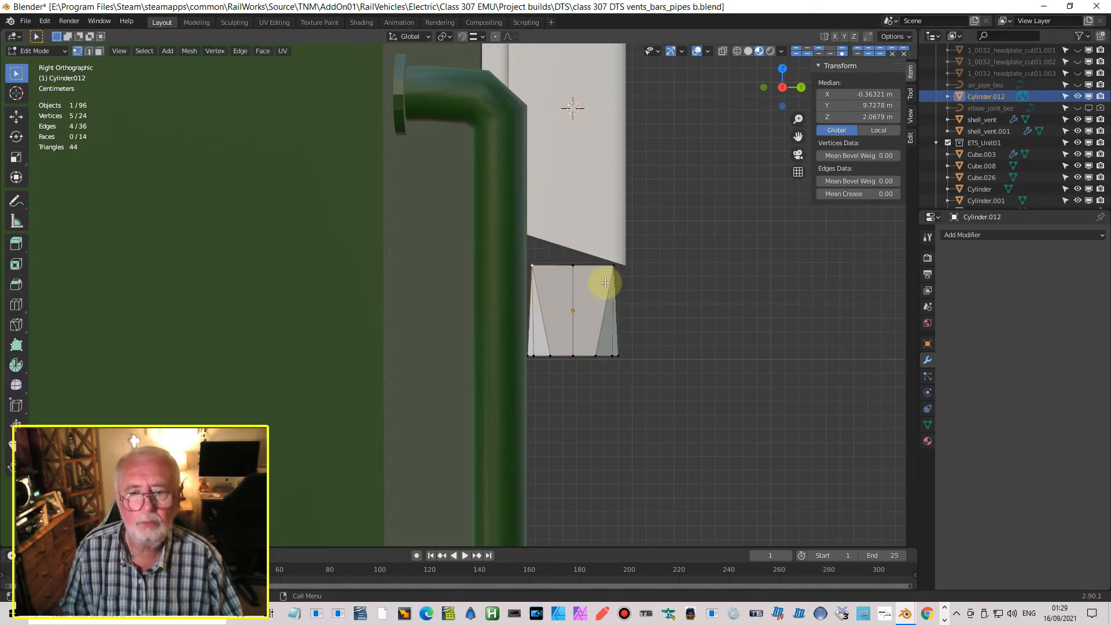
mouse_move(640, 303)
middle_mouse_down()
mouse_move(618, 296)
mouse_move(631, 285)
middle_mouse_up()
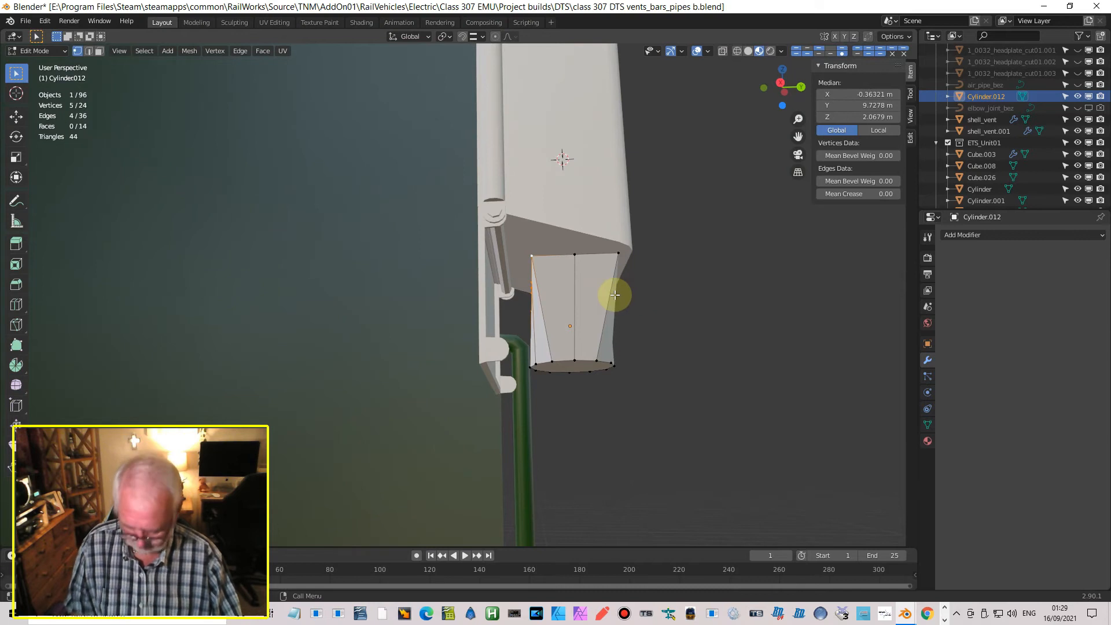
key("KP_3")
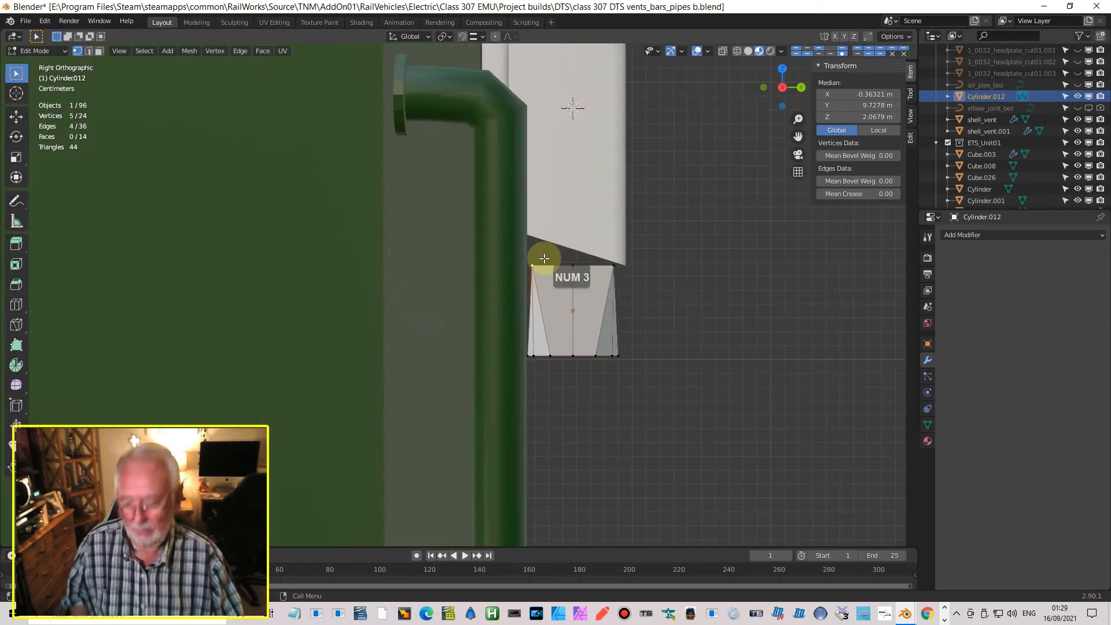
key("b")
left_click_drag(488, 231, 645, 277)
left_click(723, 51)
key("b")
left_click_drag(494, 237, 638, 280)
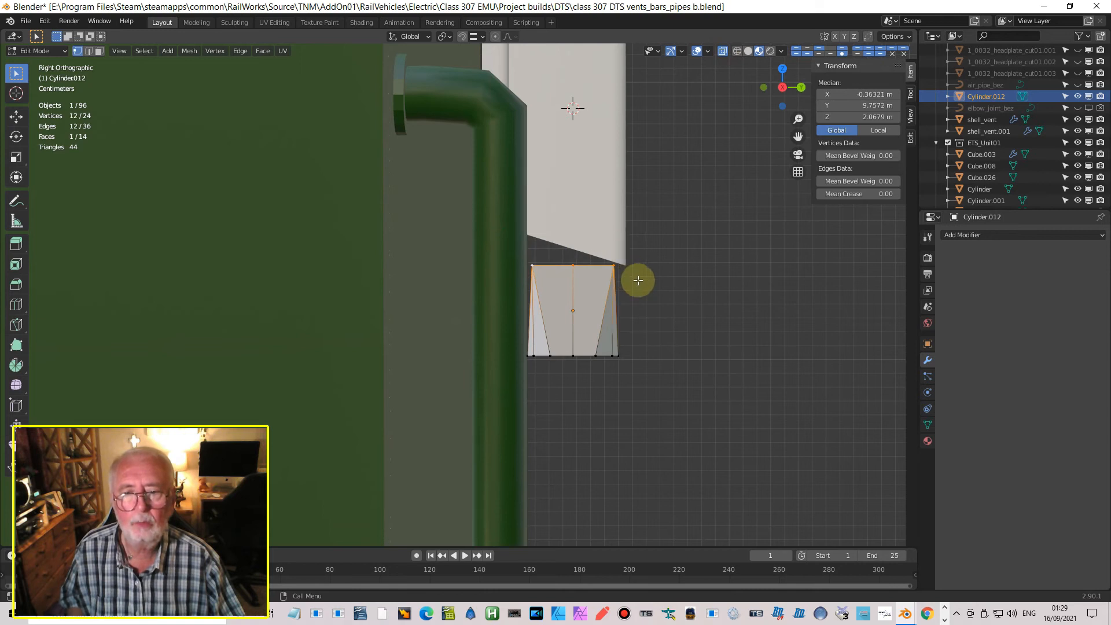
key("s")
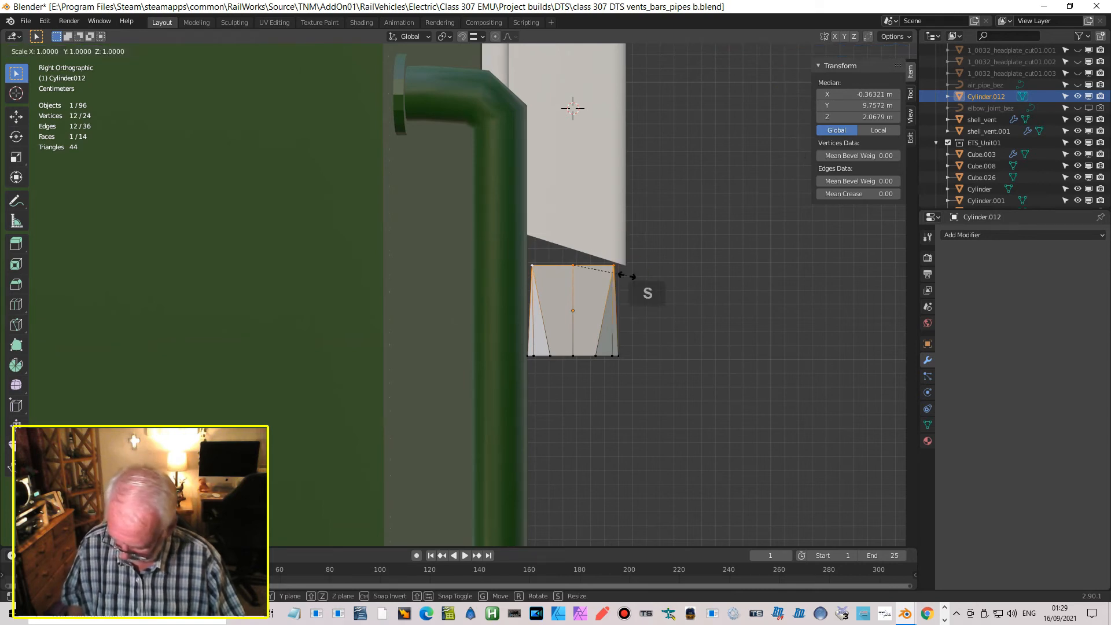
key("y")
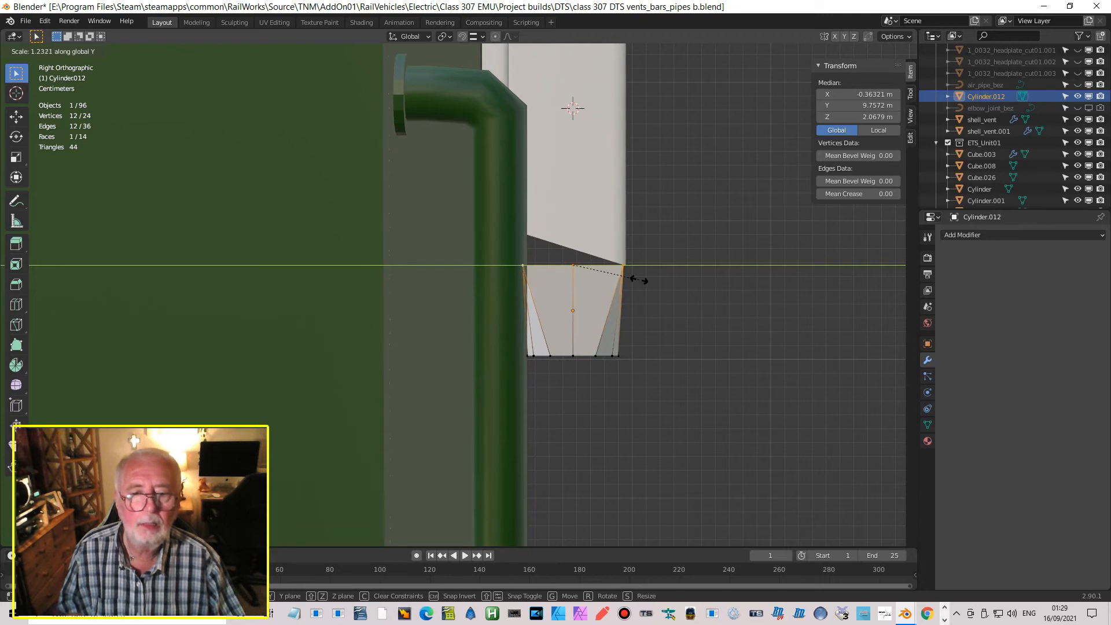
left_click(639, 282)
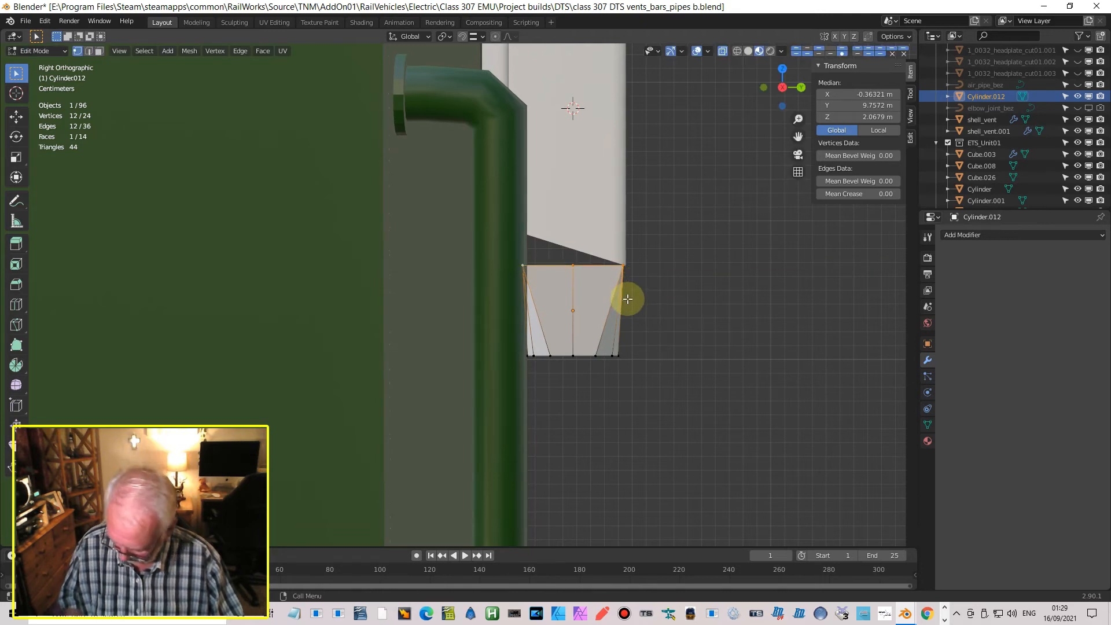
Step: Raise the cylinder's top vertices along Z to about 2.091 m, so they overlap the box cover's sloping underside
key("g")
key("z")
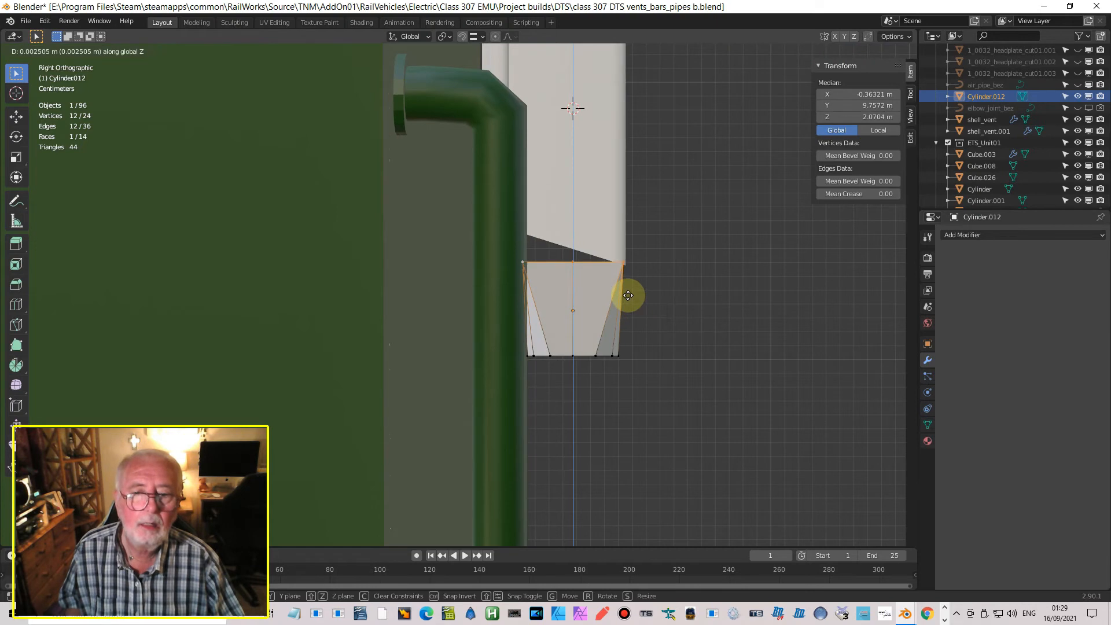
left_click(628, 298)
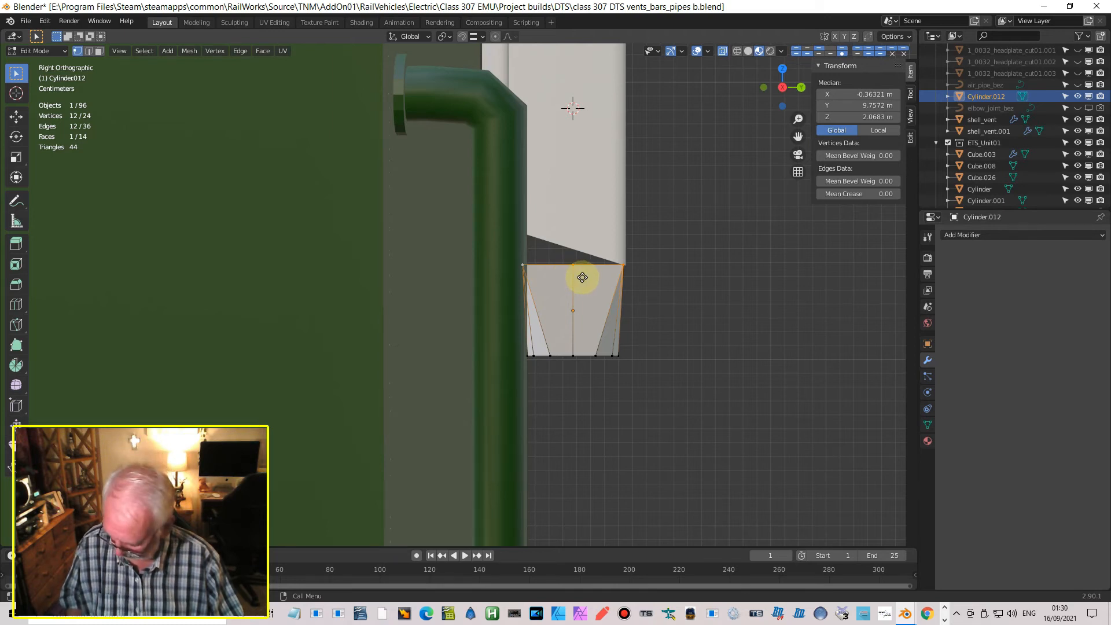
key("g")
key("z")
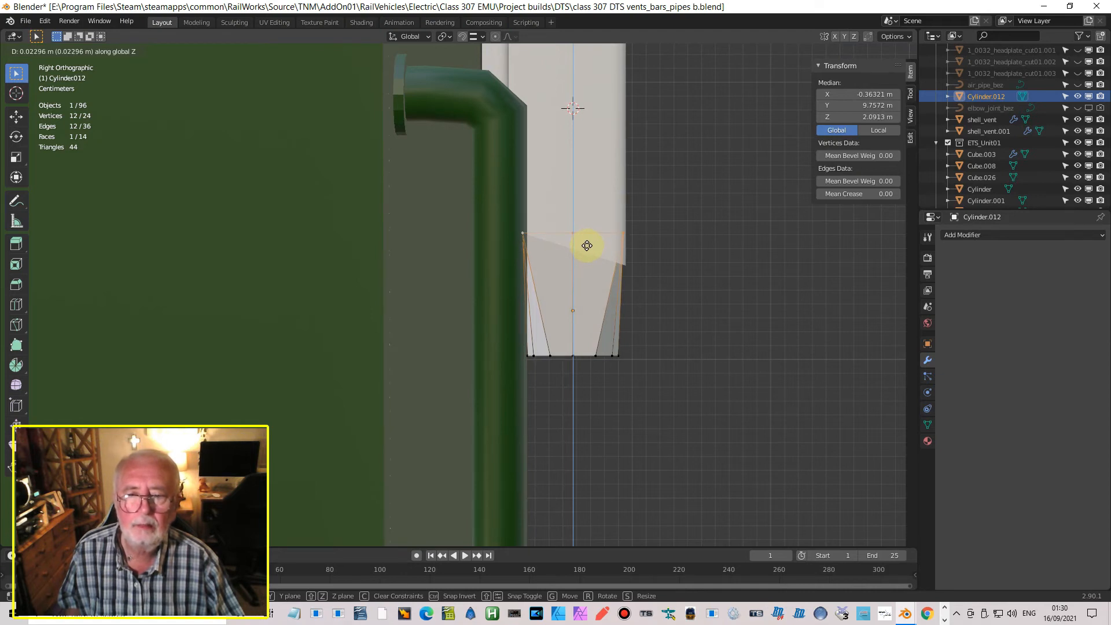
left_click(587, 245)
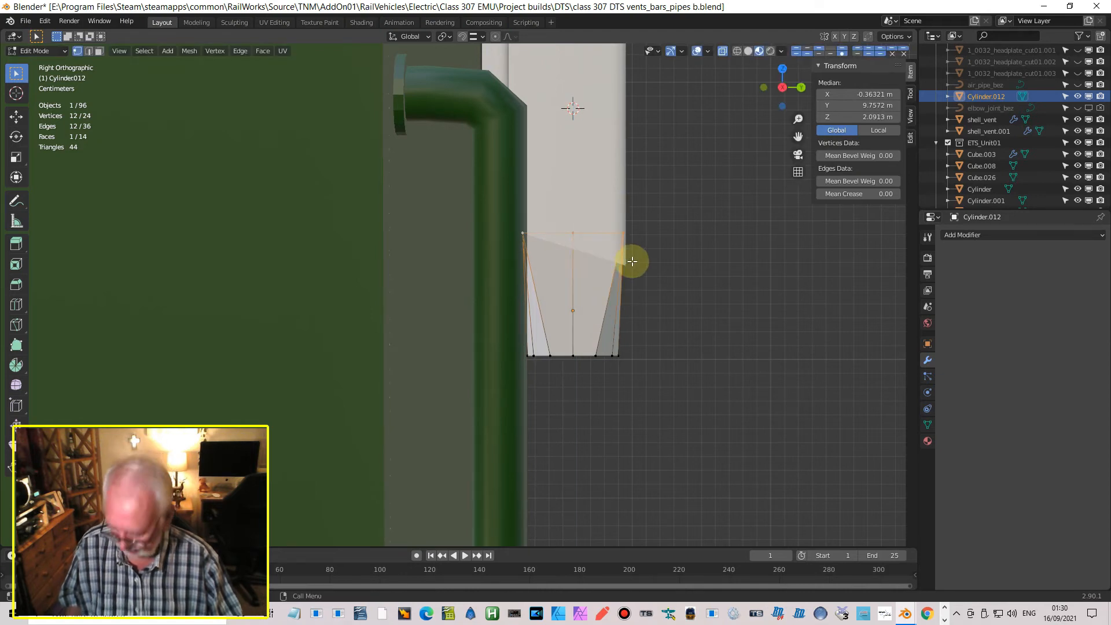
Step: Rotate the top vertices about 18° to follow the cover's sloped underside and lower them along Z to about 2.081 m
key("r")
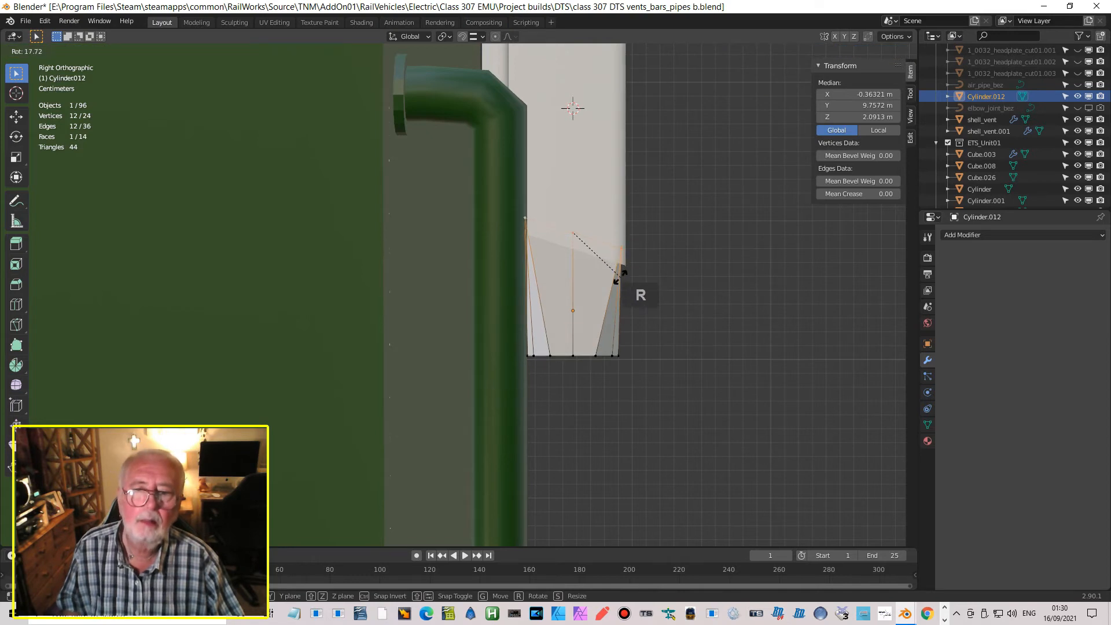
left_click(619, 281)
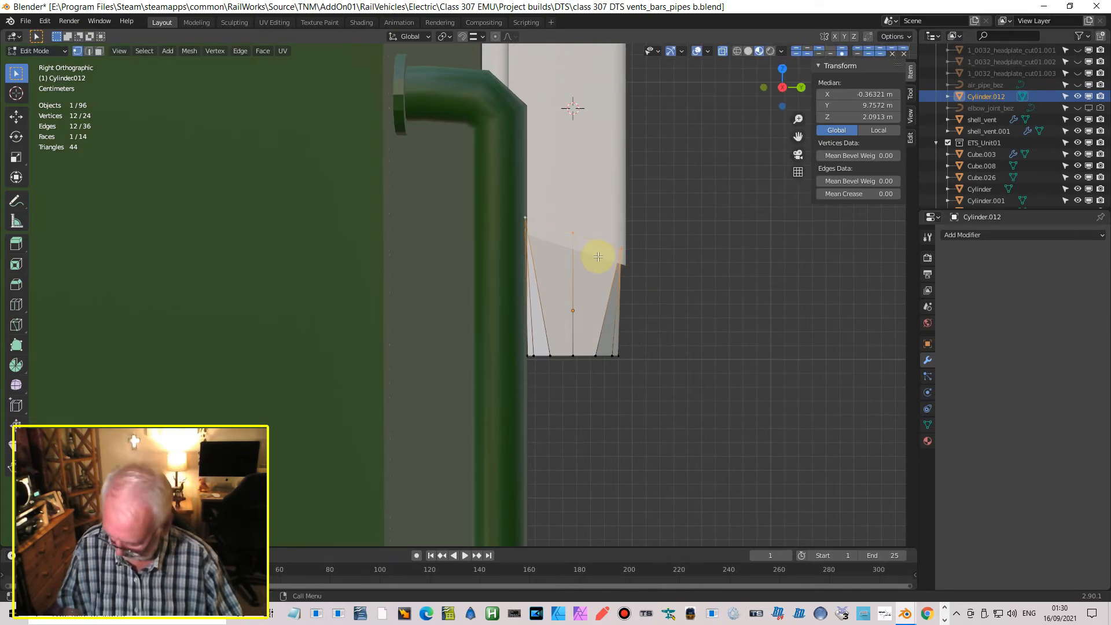
key("g")
key("z")
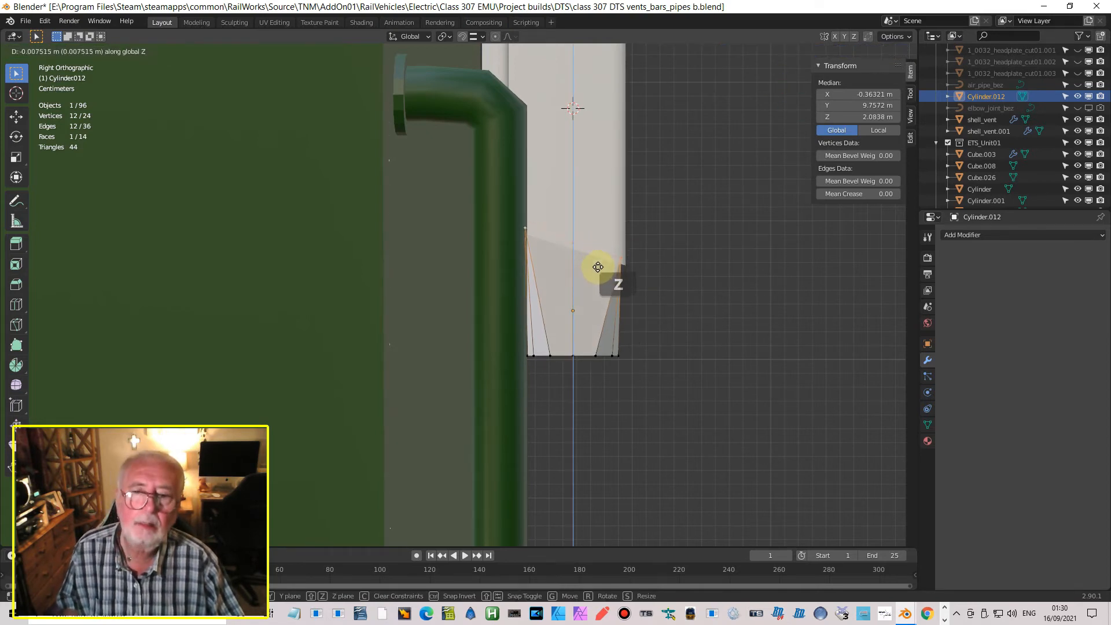
left_click(597, 270)
middle_click_drag(596, 268, 469, 214)
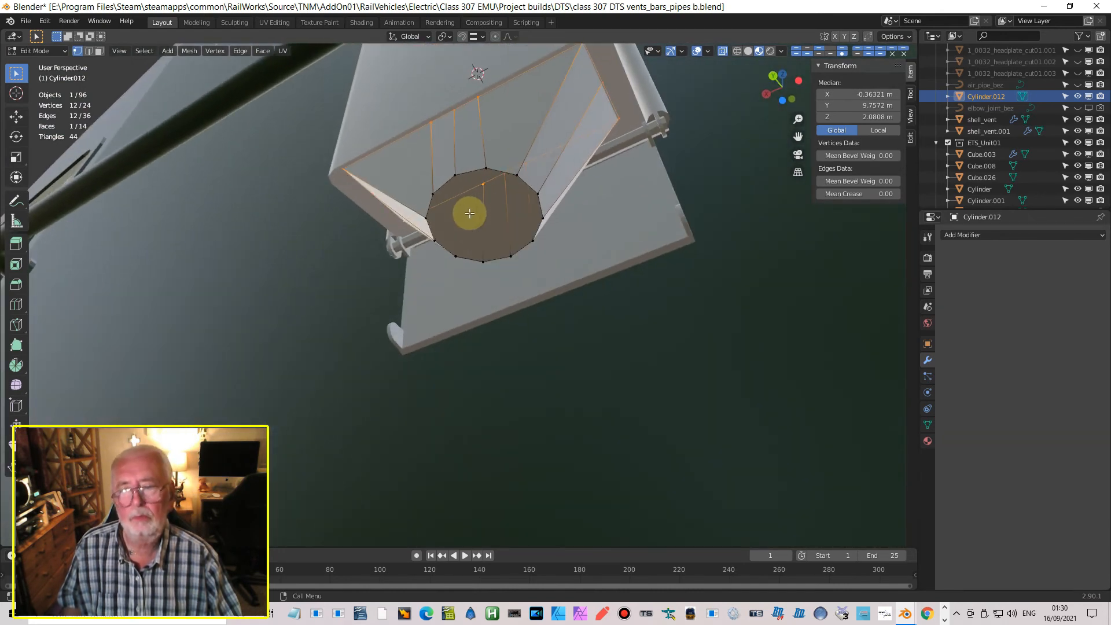
Step: Return to Object Mode and shift the flared cylinder along Y to about 9.752 m
key("Tab")
left_click_drag(459, 155, 462, 156)
middle_click_drag(461, 156, 570, 266)
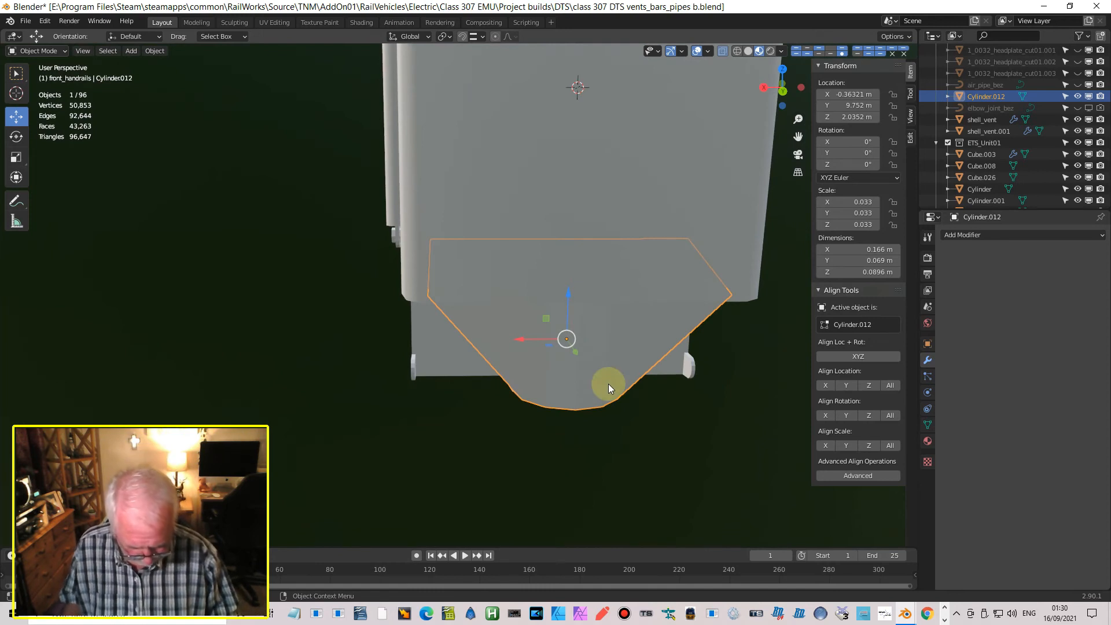
Step: Extrude the flared cylinder's twelve bottom vertices straight down along Z by about 0.072 m to form a round spout
key("ctrl+KP_1")
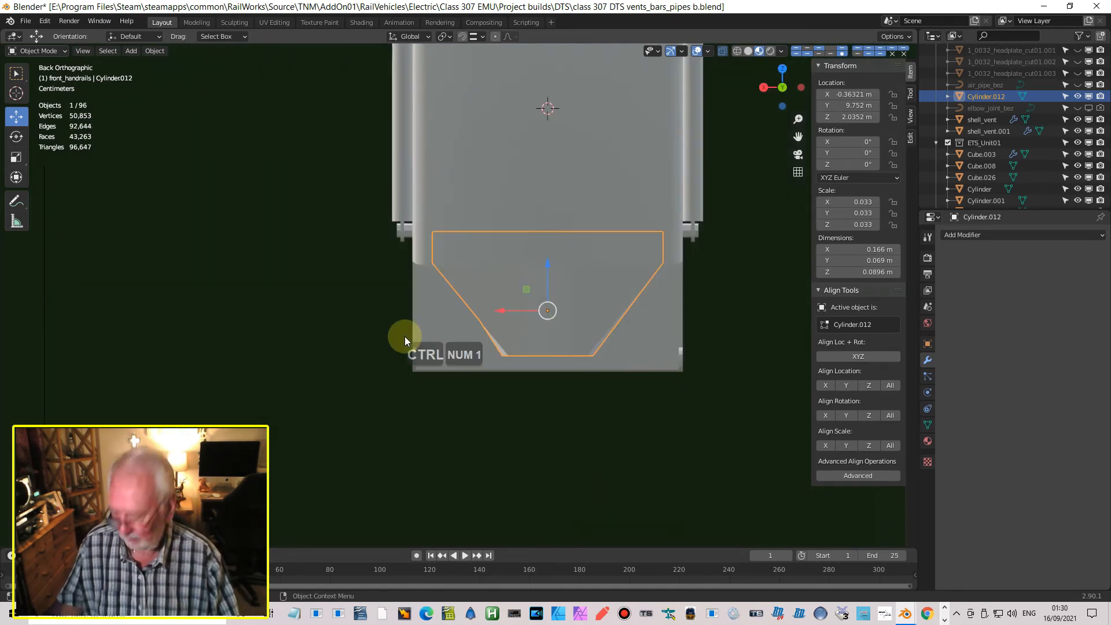
key("Tab")
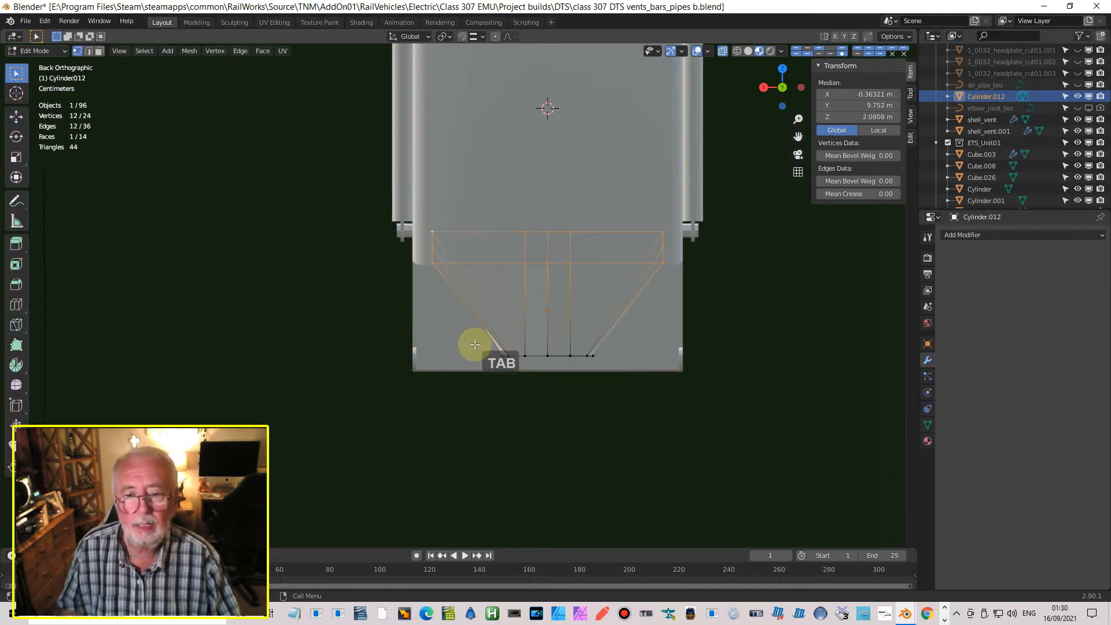
key("alt+a")
key("b")
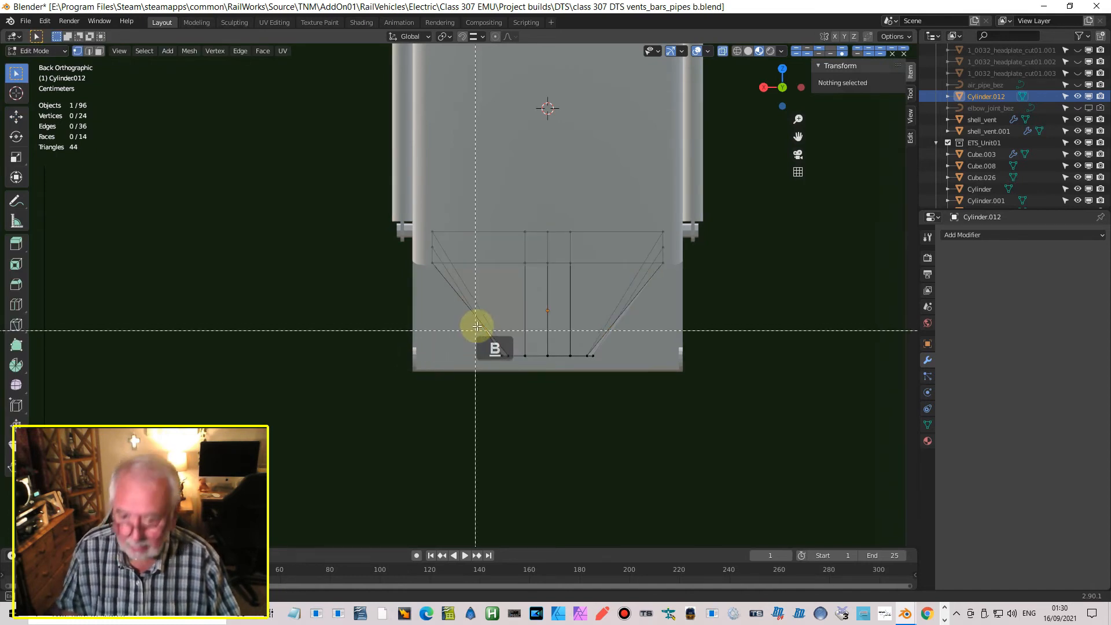
left_click_drag(470, 336, 624, 395)
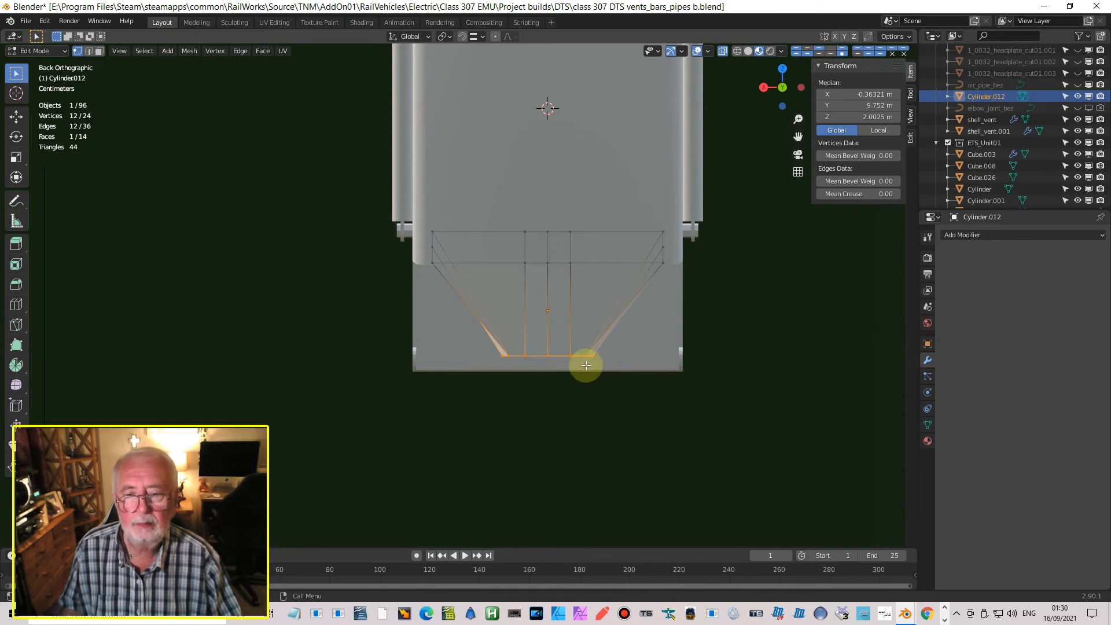
key("e")
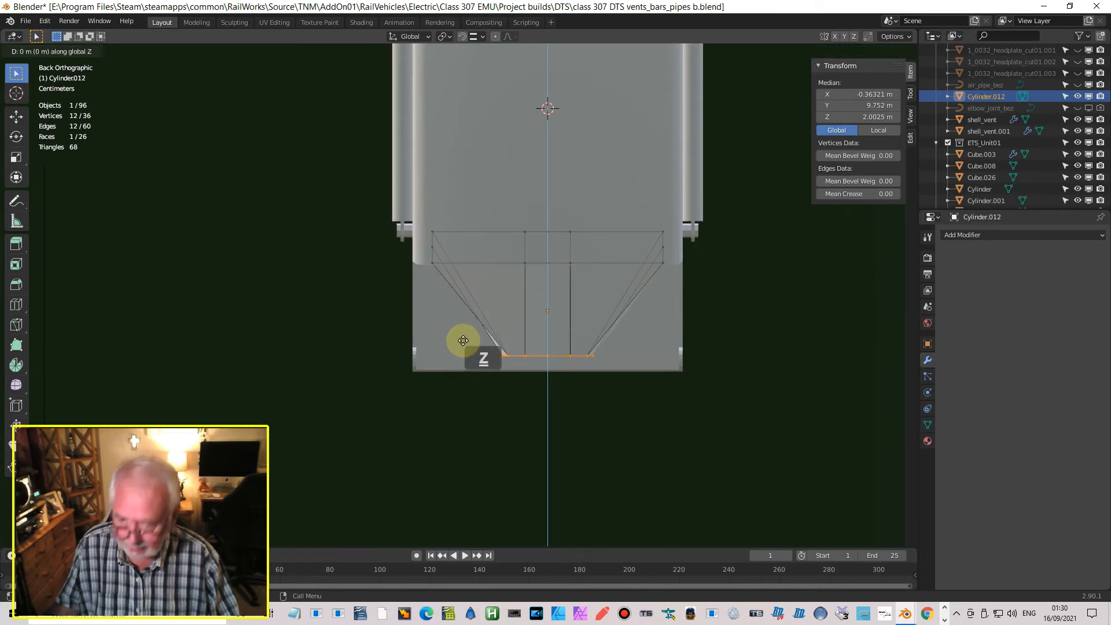
left_click(485, 441)
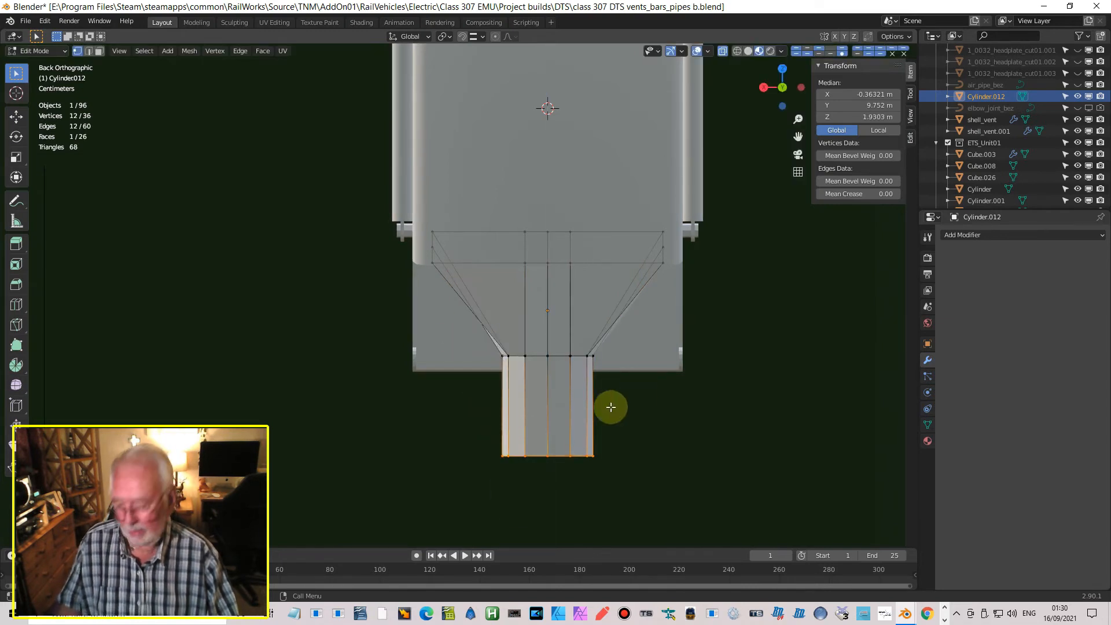
key("Tab")
key("Tab")
Step: Select the four sloping corner edges of the flared section and set their mean bevel weight to 1.00
middle_click_drag(422, 508, 568, 441)
left_click(88, 51)
left_click(570, 284)
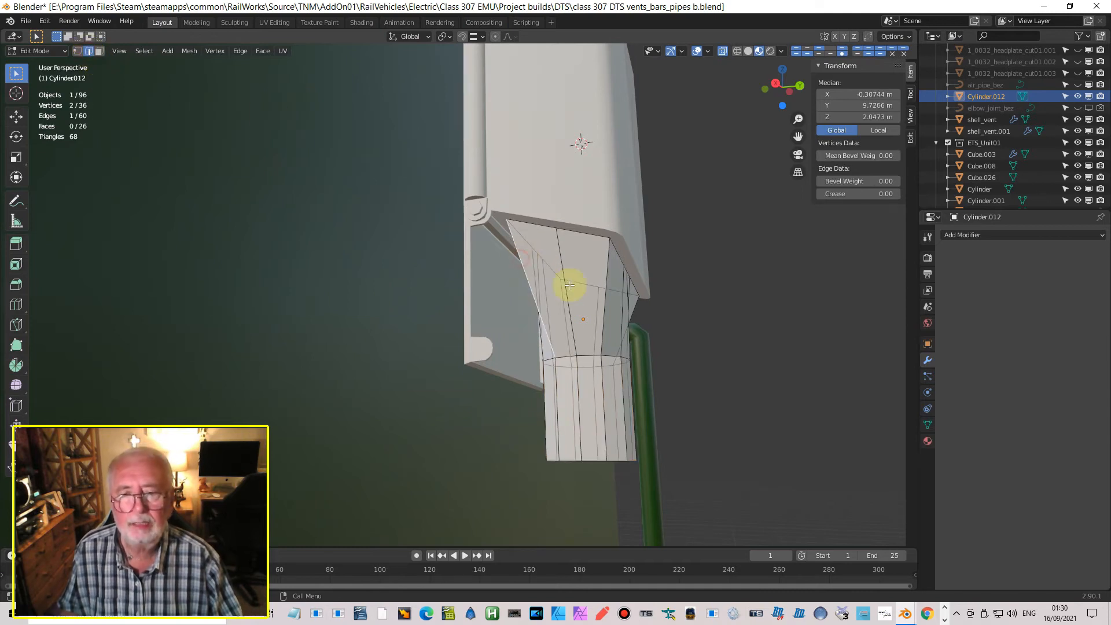
left_click(606, 297, "shift")
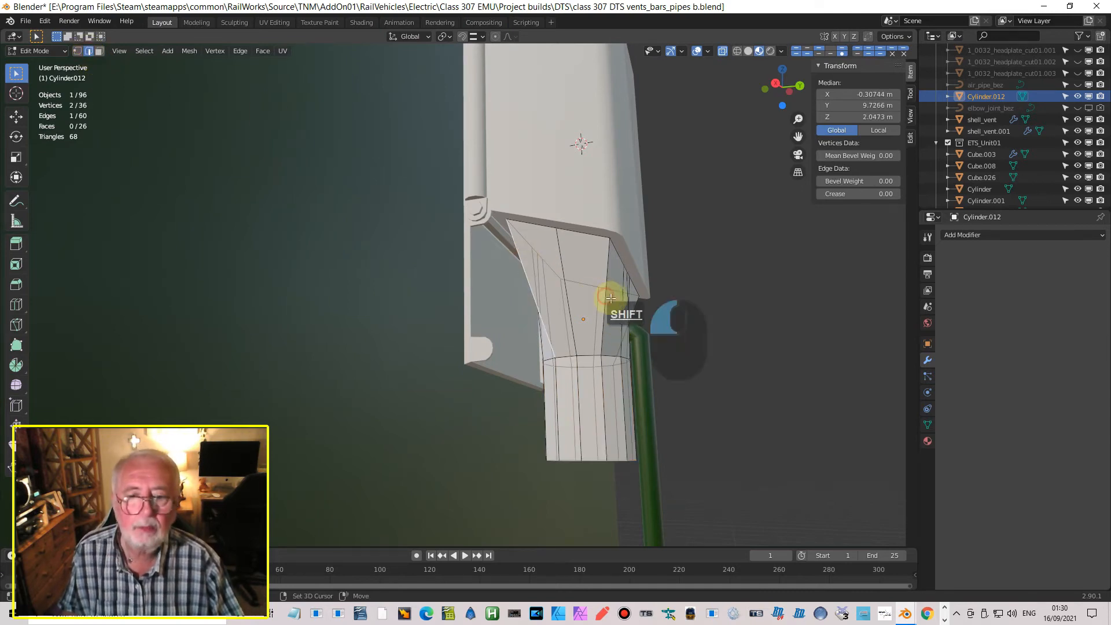
middle_click_drag(650, 360, 509, 328)
left_click(479, 196, "shift")
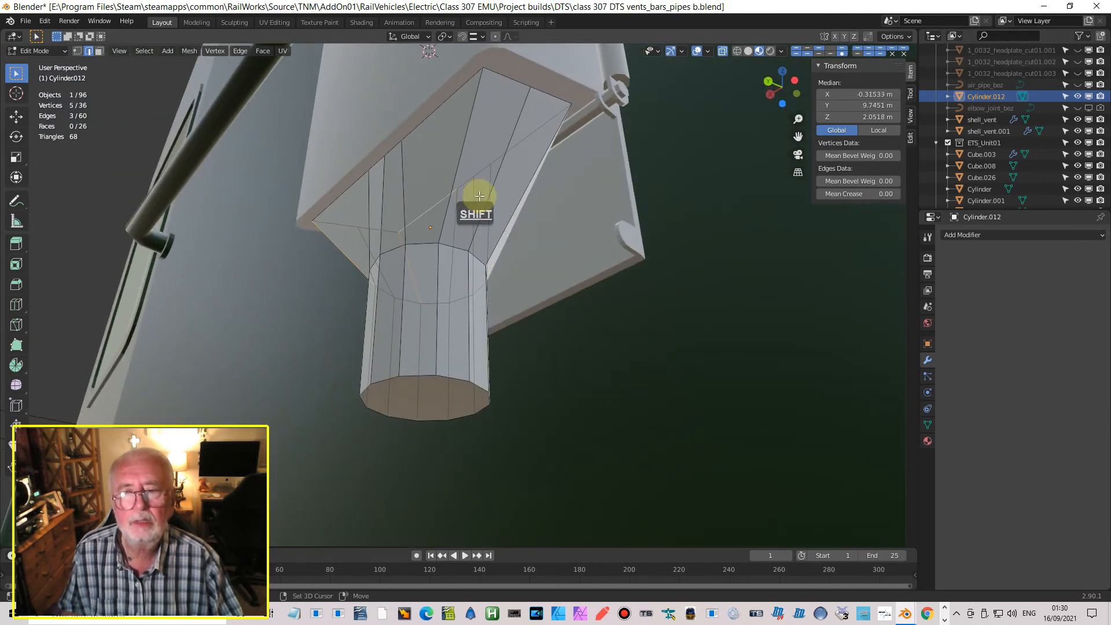
left_click(458, 165, "shift")
left_click(522, 178, "shift")
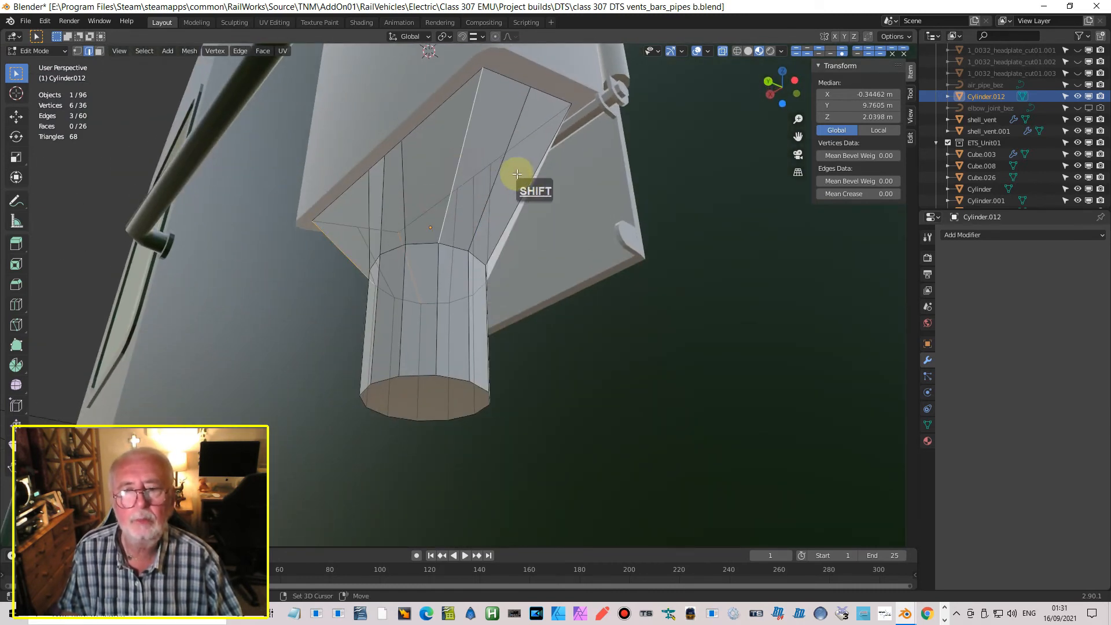
middle_click_drag(598, 248, 708, 270)
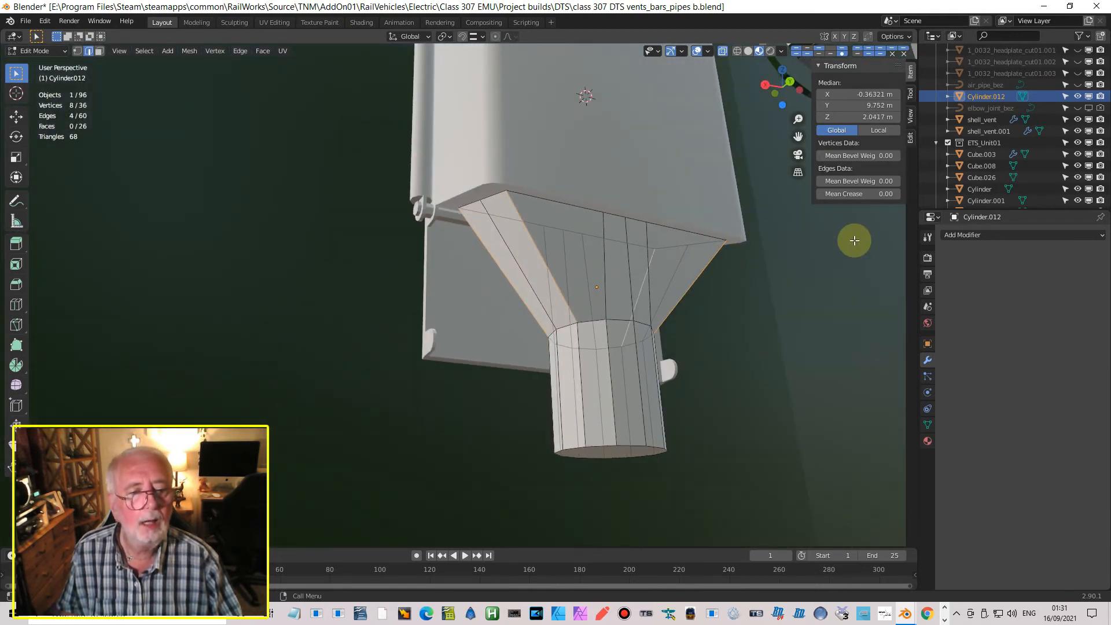
left_click_drag(891, 181, 931, 181)
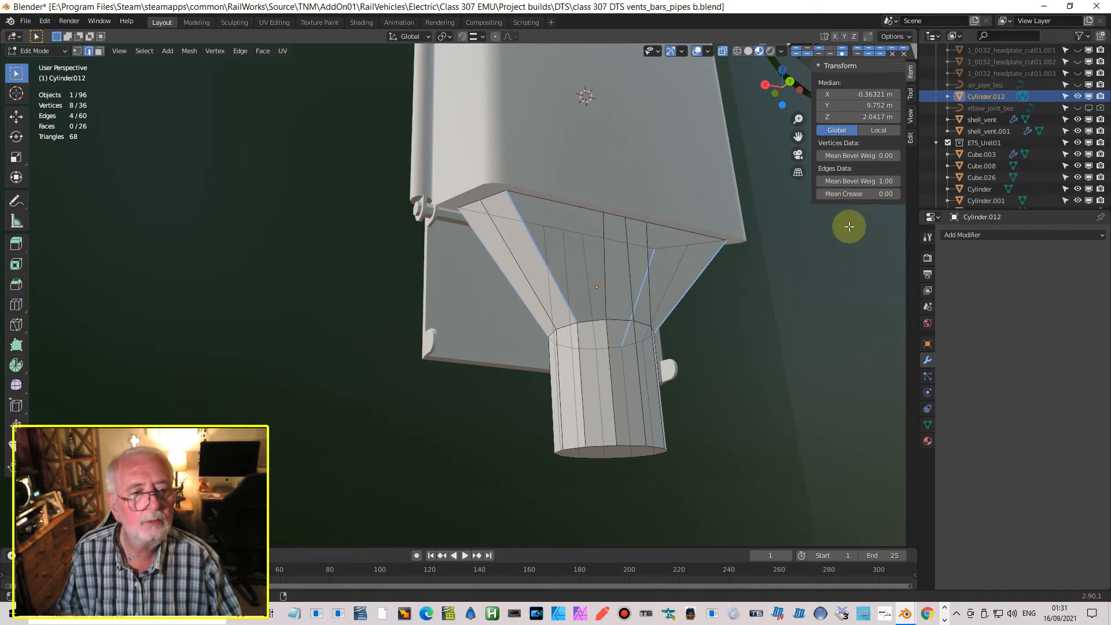
Step: Add a Bevel modifier to the cylinder with amount 0.01 m, 2 segments and the limit method Weight
left_click(980, 235)
left_click(915, 281)
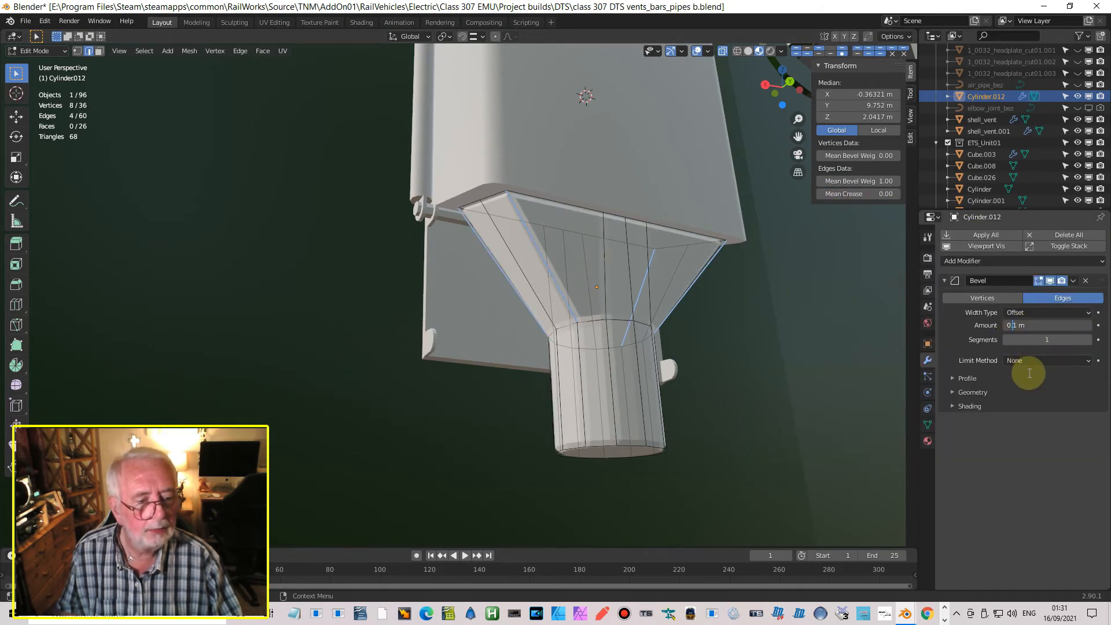
key("Return")
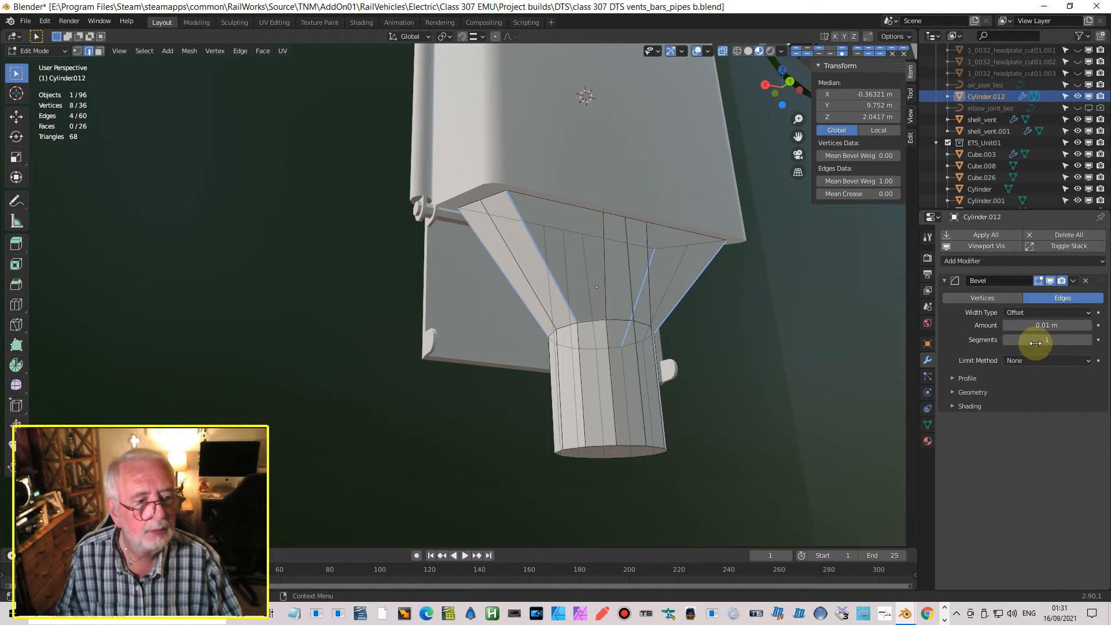
left_click(1088, 360)
left_click(1037, 399)
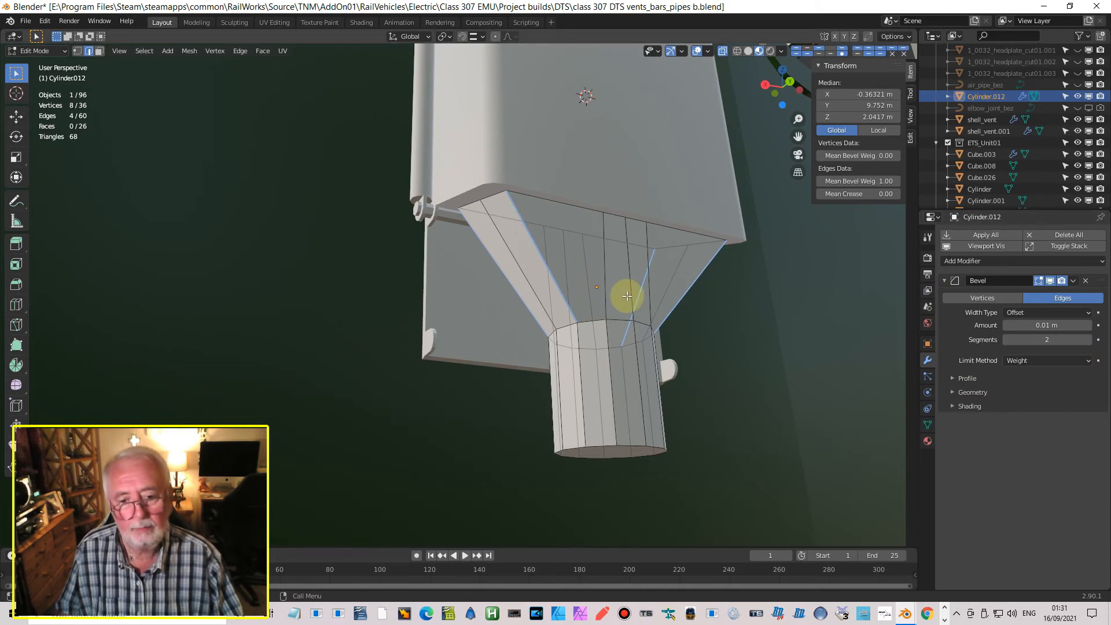
Step: Return to Object Mode and apply the cylinder's scale
key("Tab")
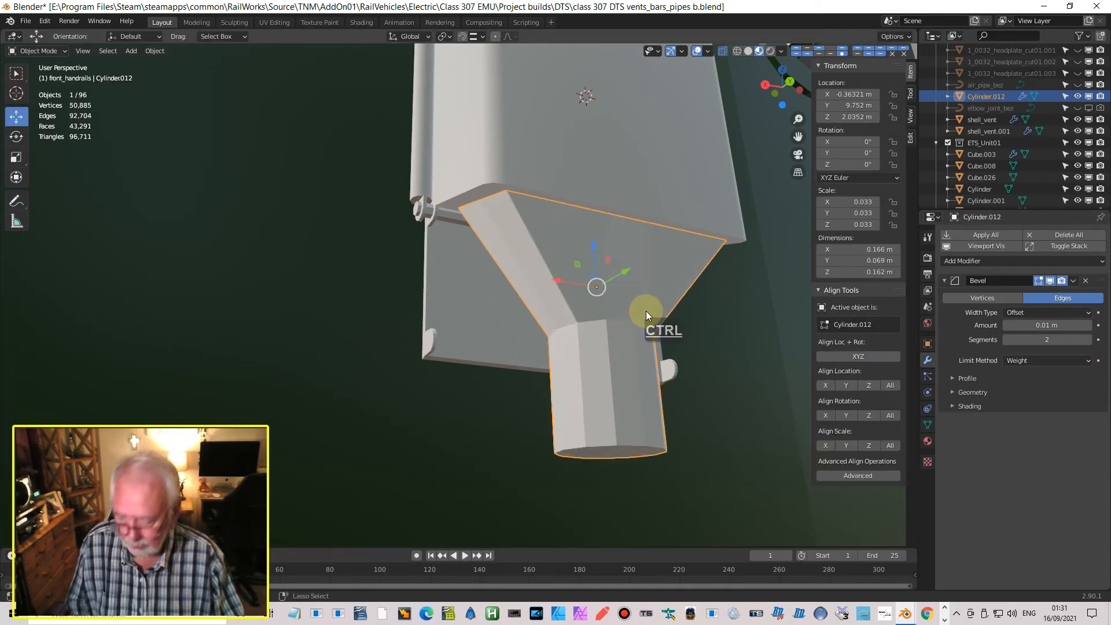
key("ctrl+a")
left_click(644, 311)
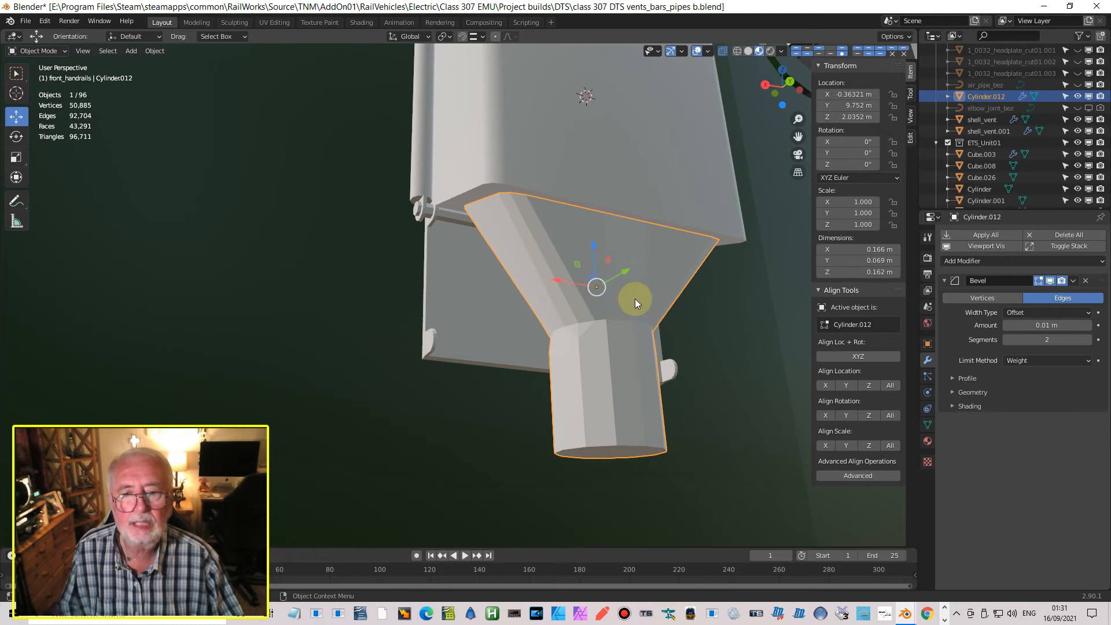
Step: Shade the cylinder smooth and enable Auto Smooth with an angle of 50°
middle_click_drag(635, 297, 651, 263)
left_click(154, 51)
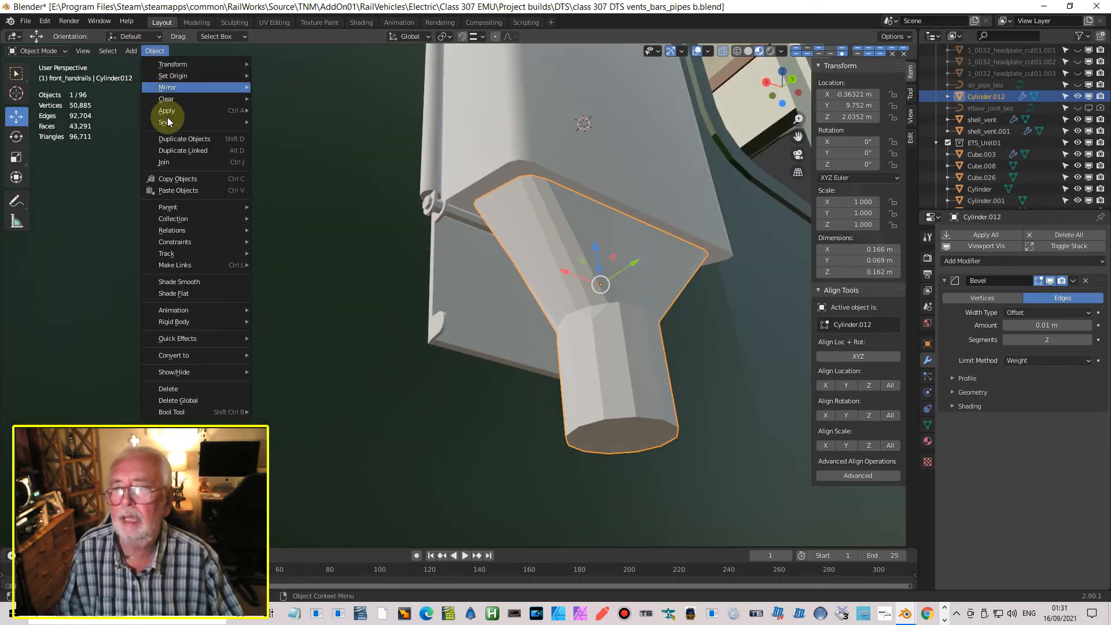
left_click(183, 282)
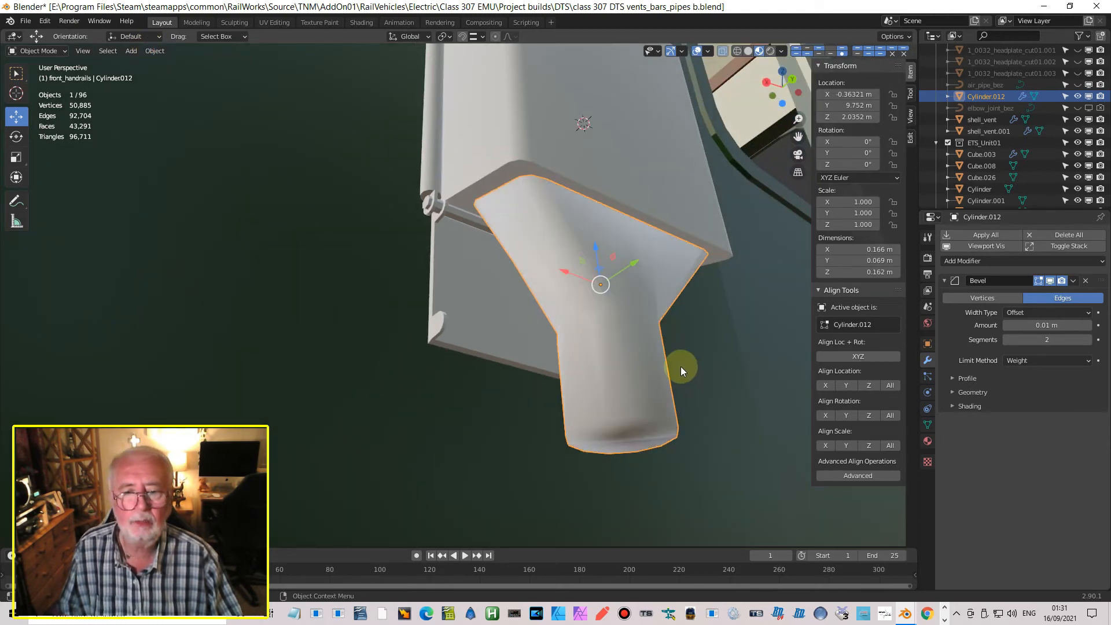
middle_click_drag(681, 366, 752, 394)
left_click(927, 425)
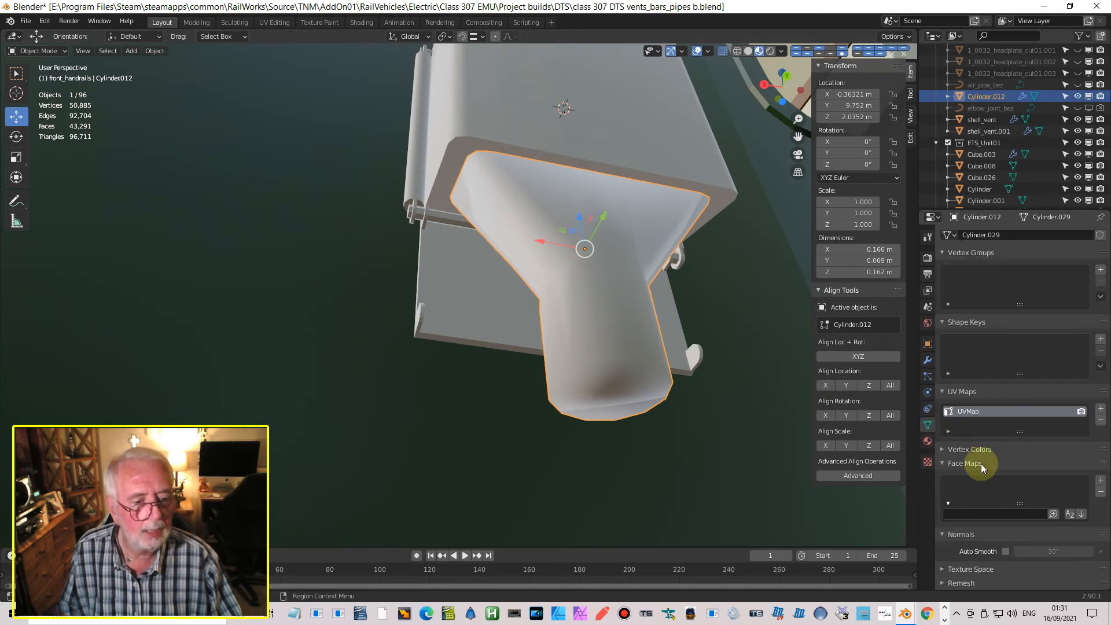
left_click(1006, 551)
left_click(1053, 553)
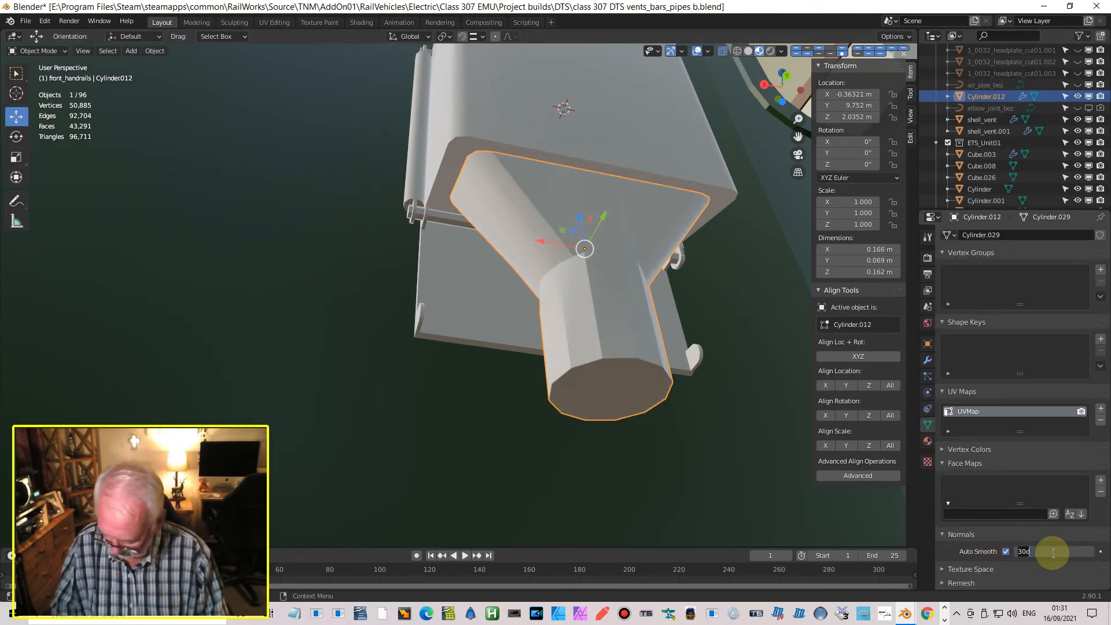
key("Return")
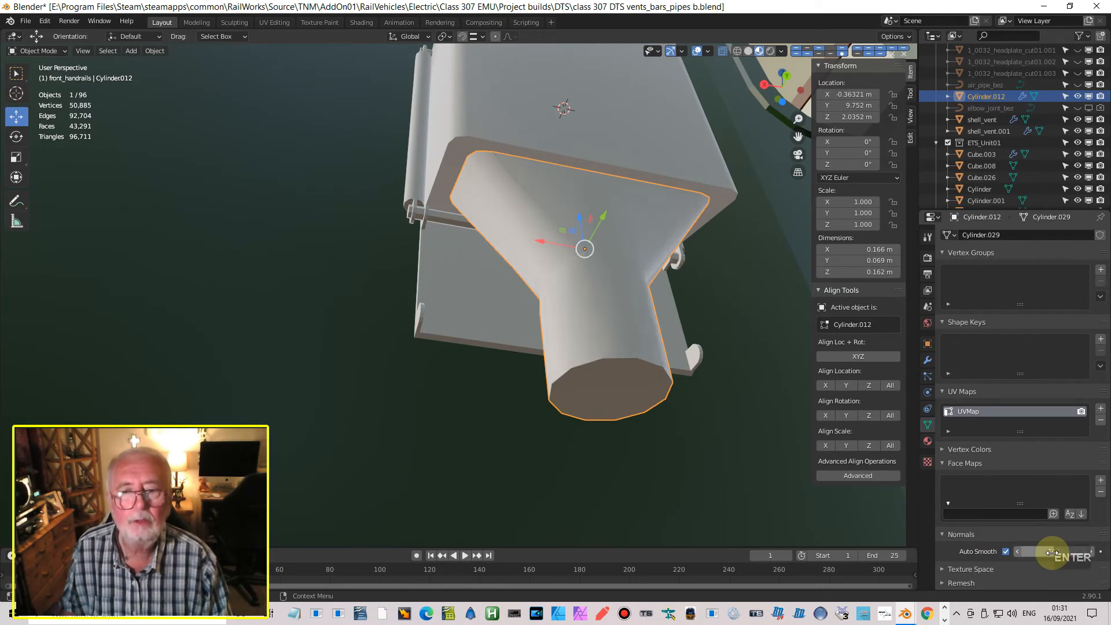
Step: Examine the shading of the smoothed transition where the flare meets the round spout
middle_click_drag(667, 300, 595, 373)
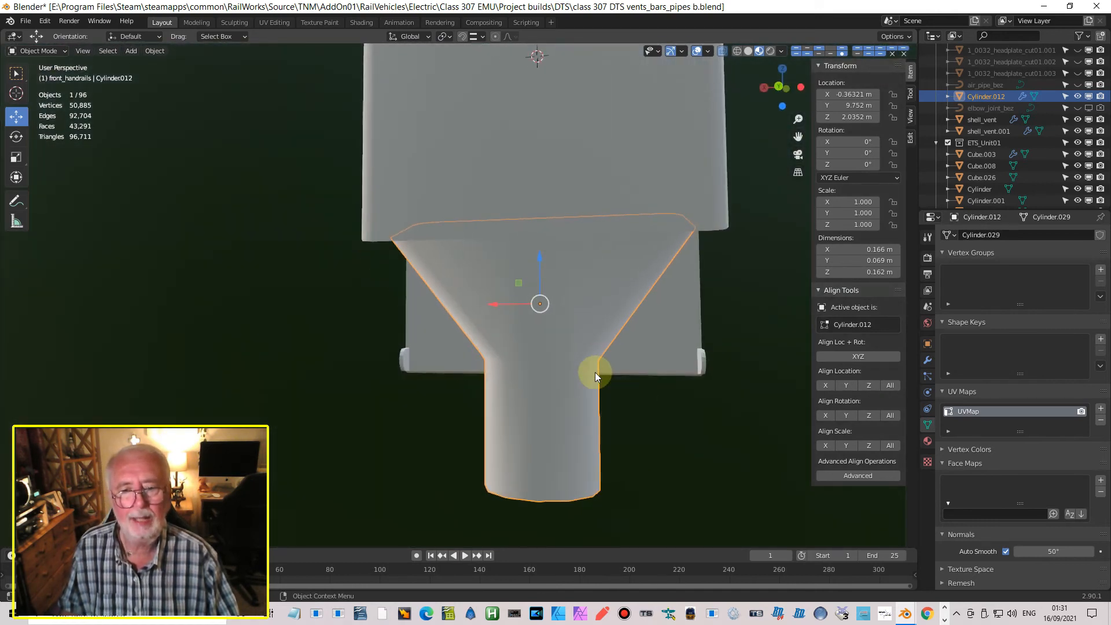
key("ctrl+KP_1")
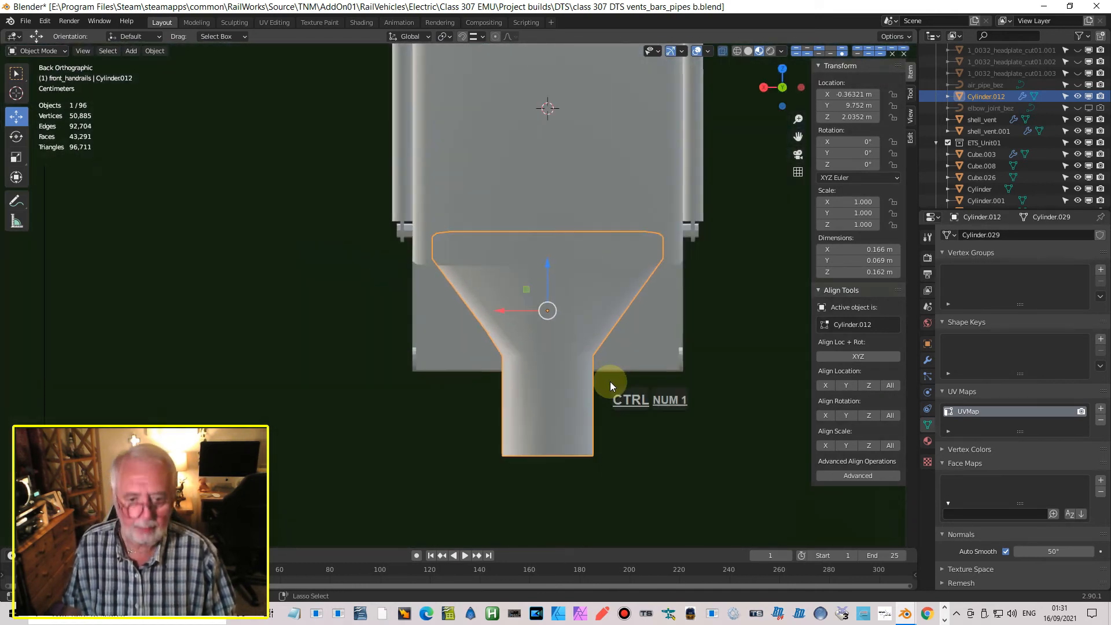
middle_click_drag(579, 366, 600, 326, "shift")
scroll(578, 333, "up", 1)
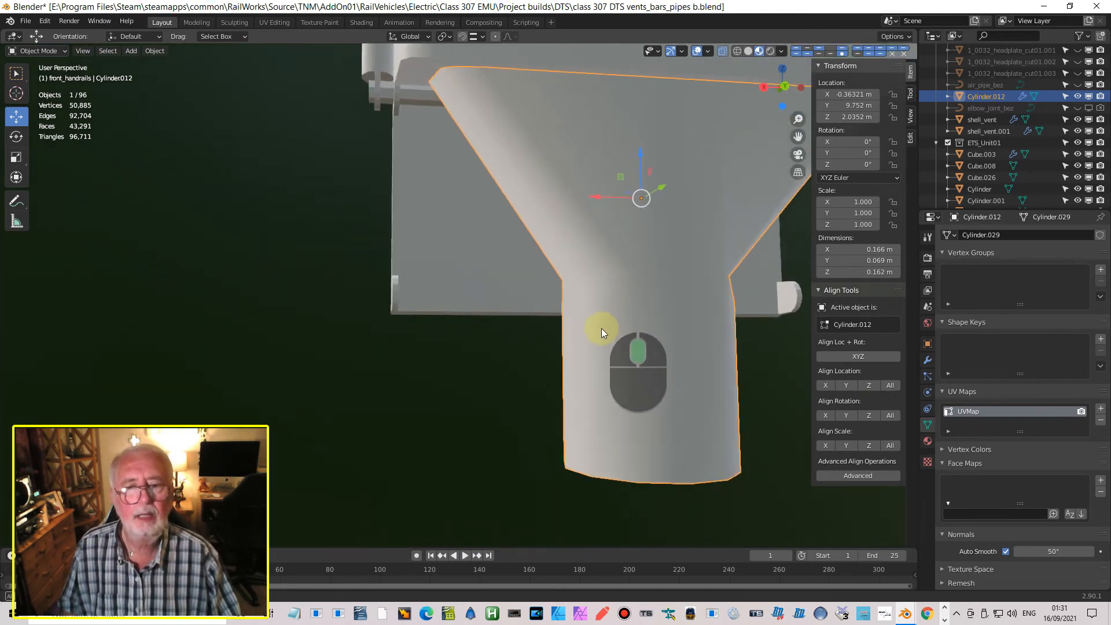
scroll(572, 318, "up", 3)
middle_click_drag(579, 262, 574, 317)
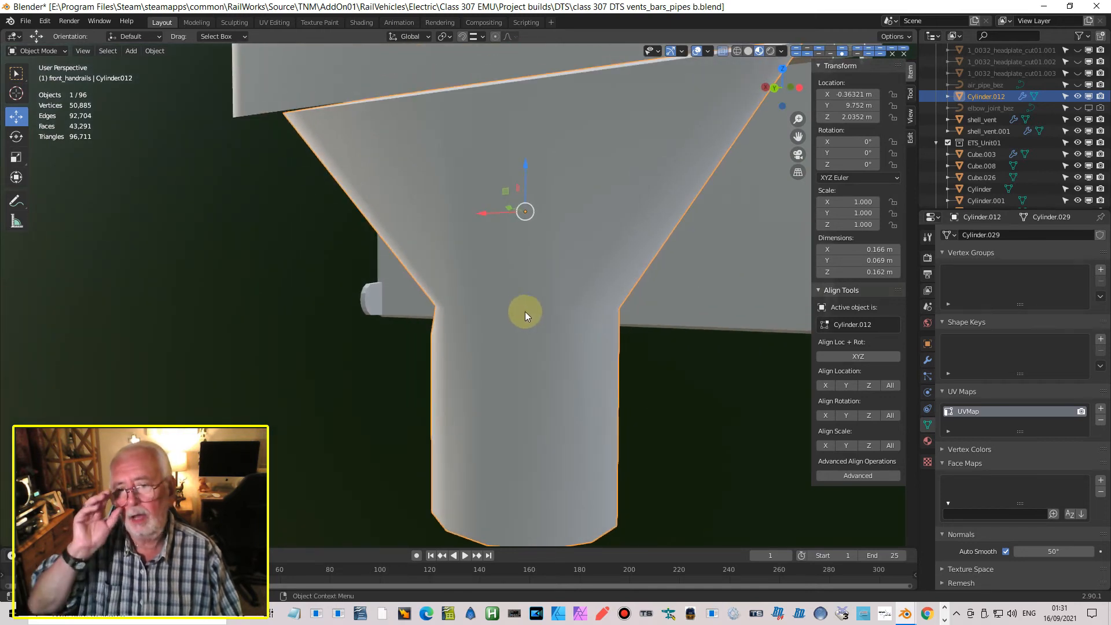
scroll(535, 311, "down", 5)
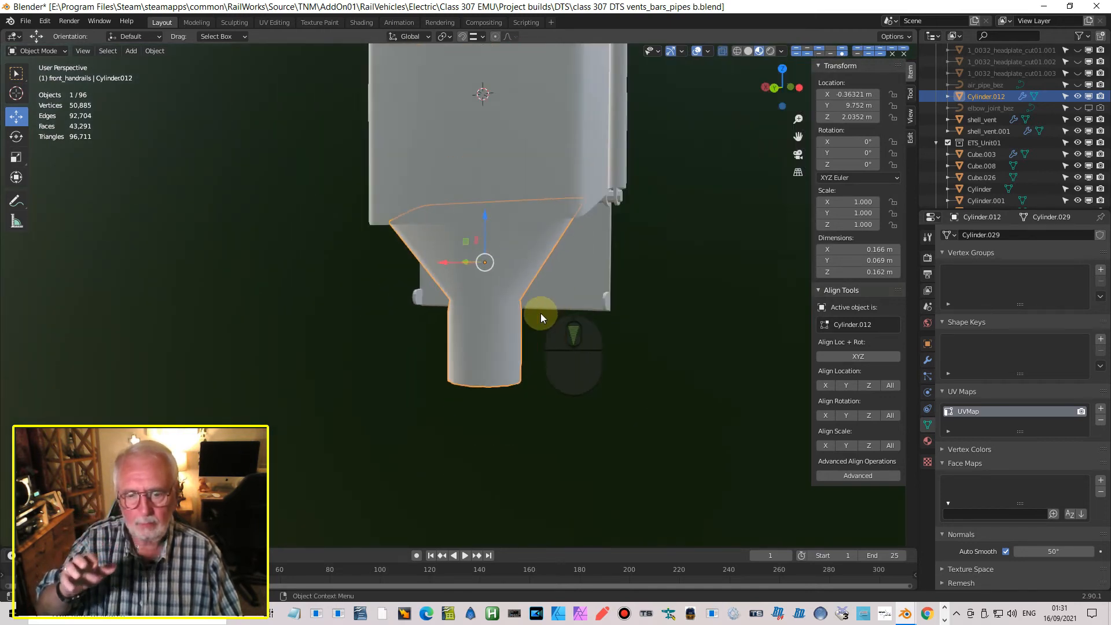
middle_click_drag(569, 310, 573, 311)
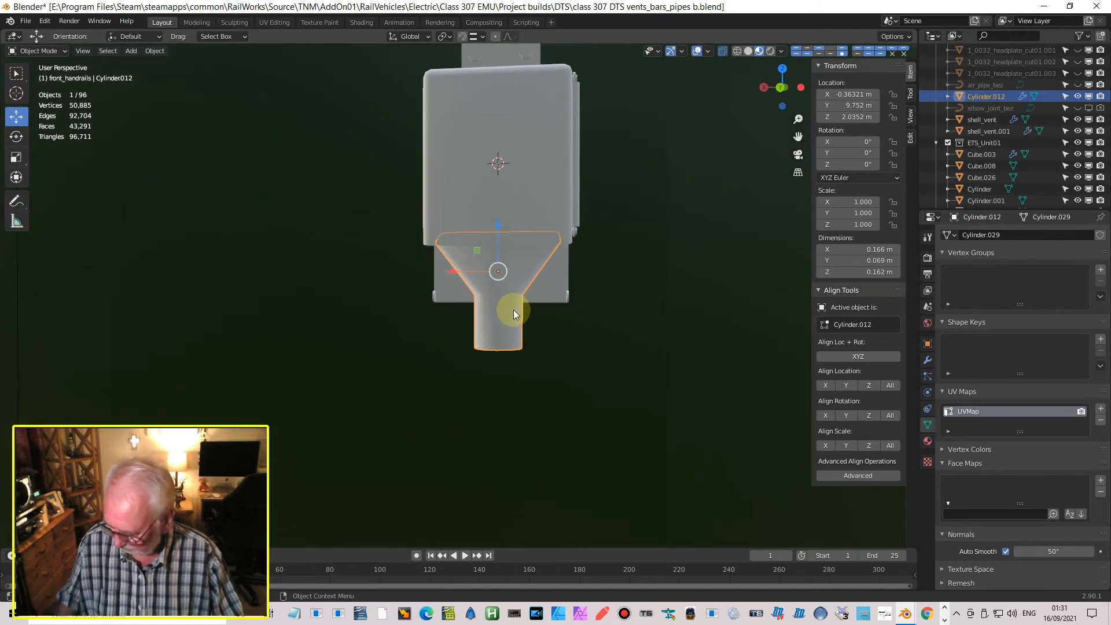
Step: Select the edge loop where the flare meets the round spout in Edit Mode and mark it sharp
key("Tab")
scroll(508, 298, "up", 4)
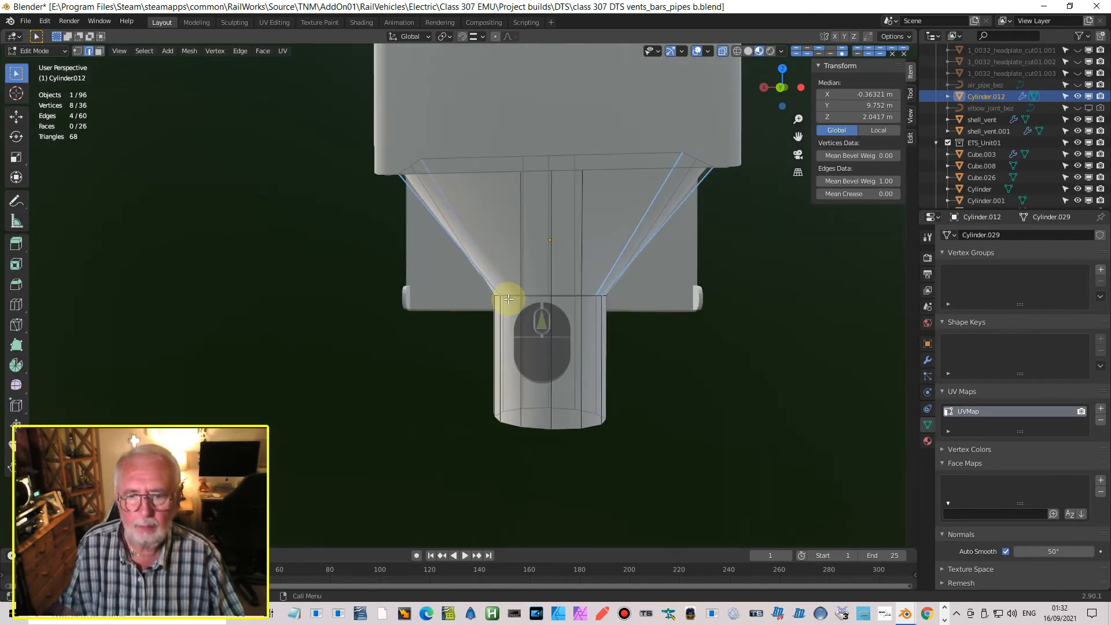
middle_click_drag(615, 321, 602, 251)
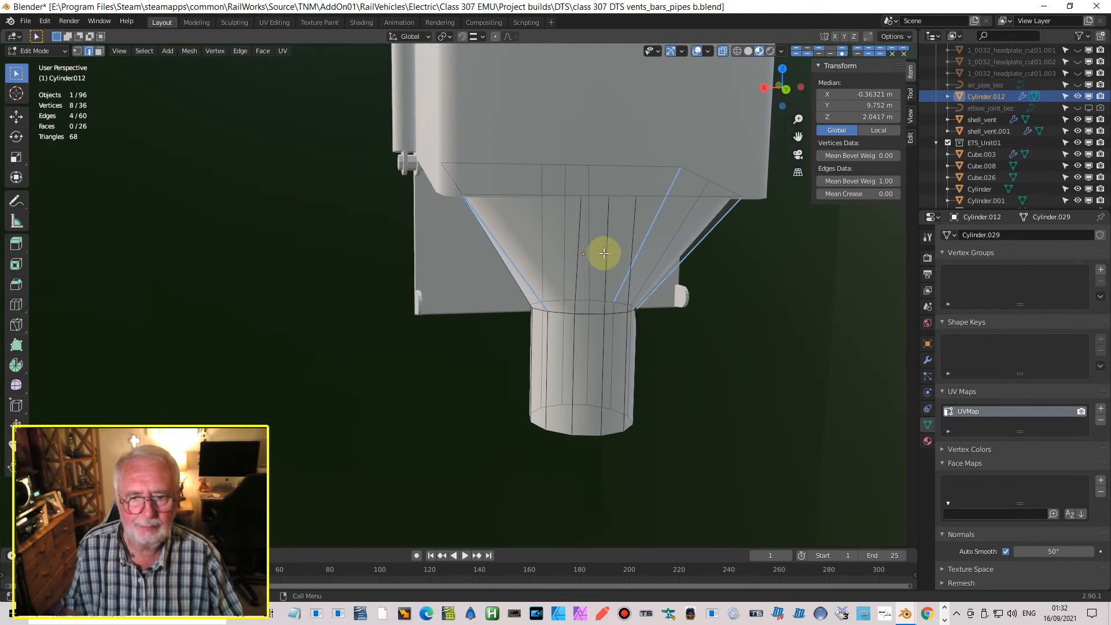
left_click(600, 315, "alt")
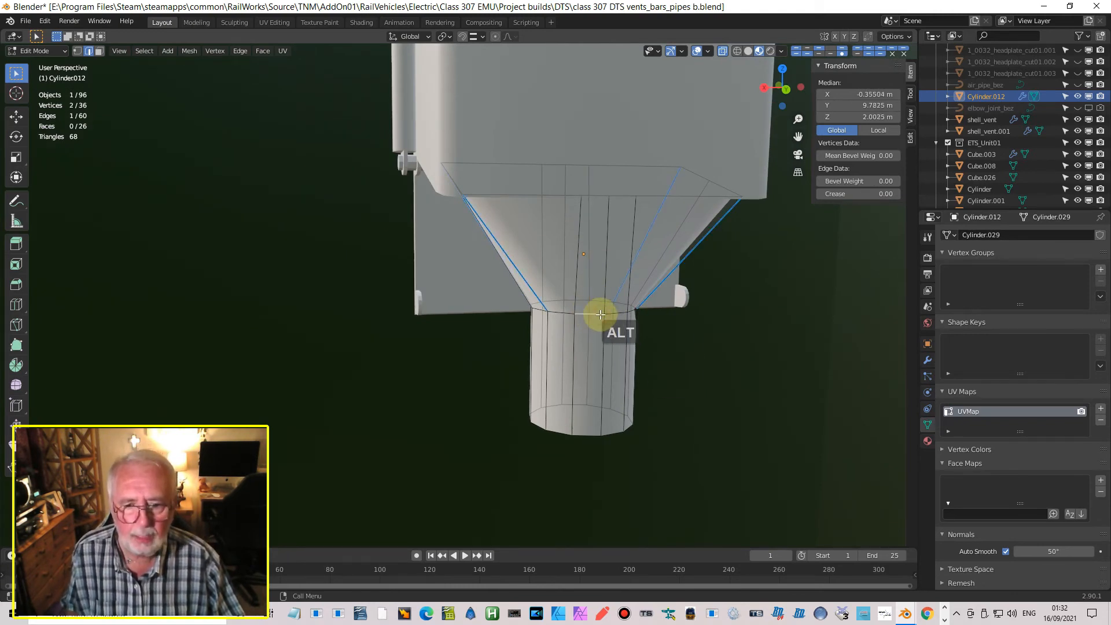
left_click(600, 314, "alt")
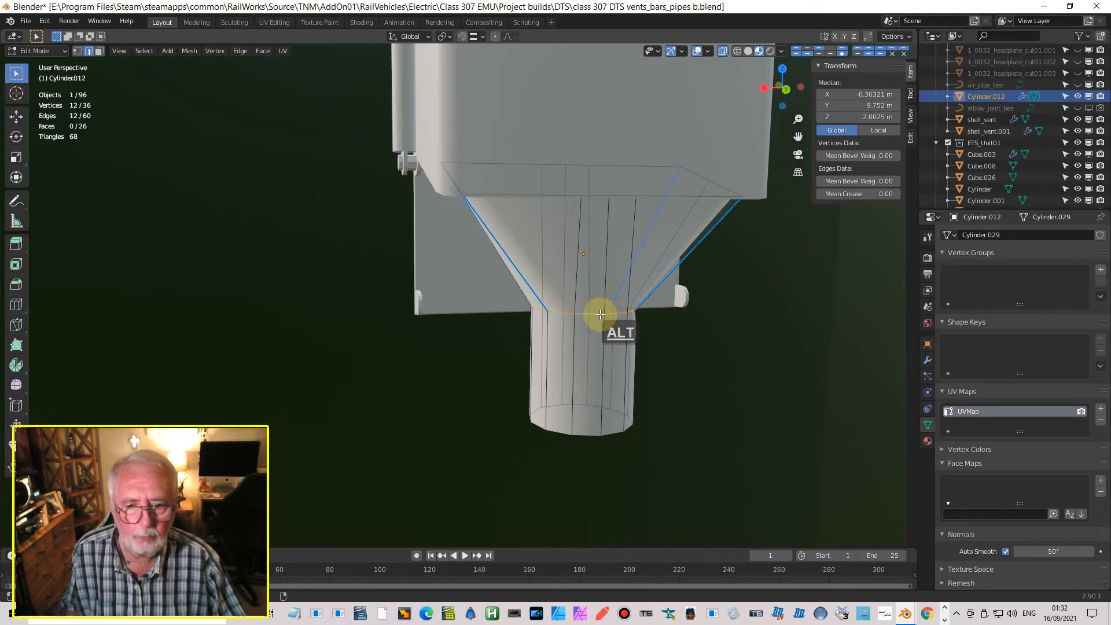
left_click(209, 51)
mouse_move(189, 51)
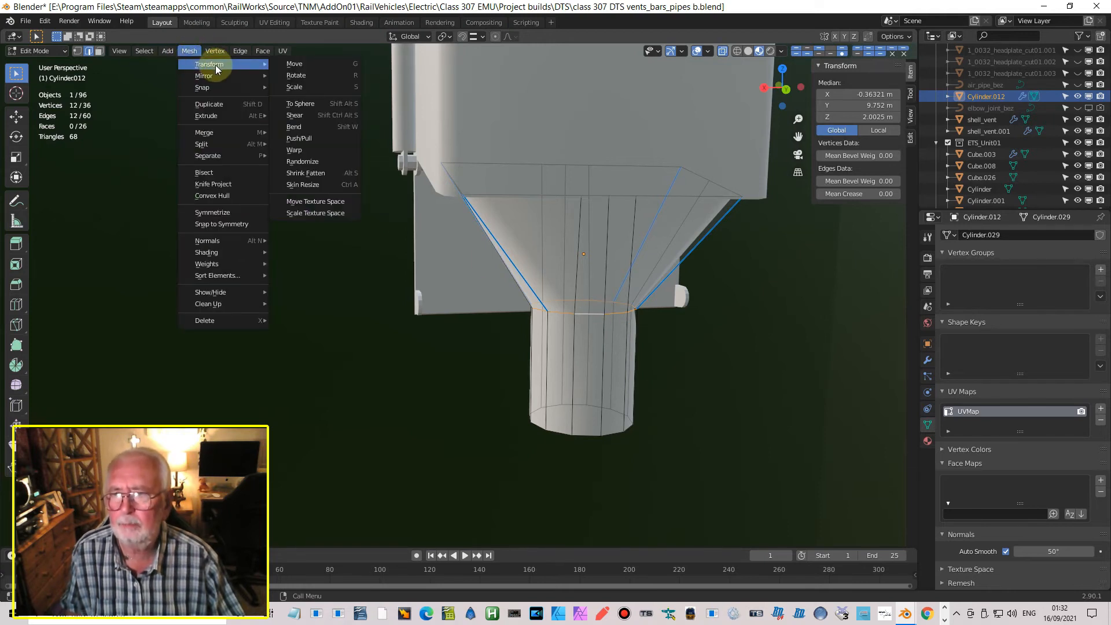
mouse_move(239, 52)
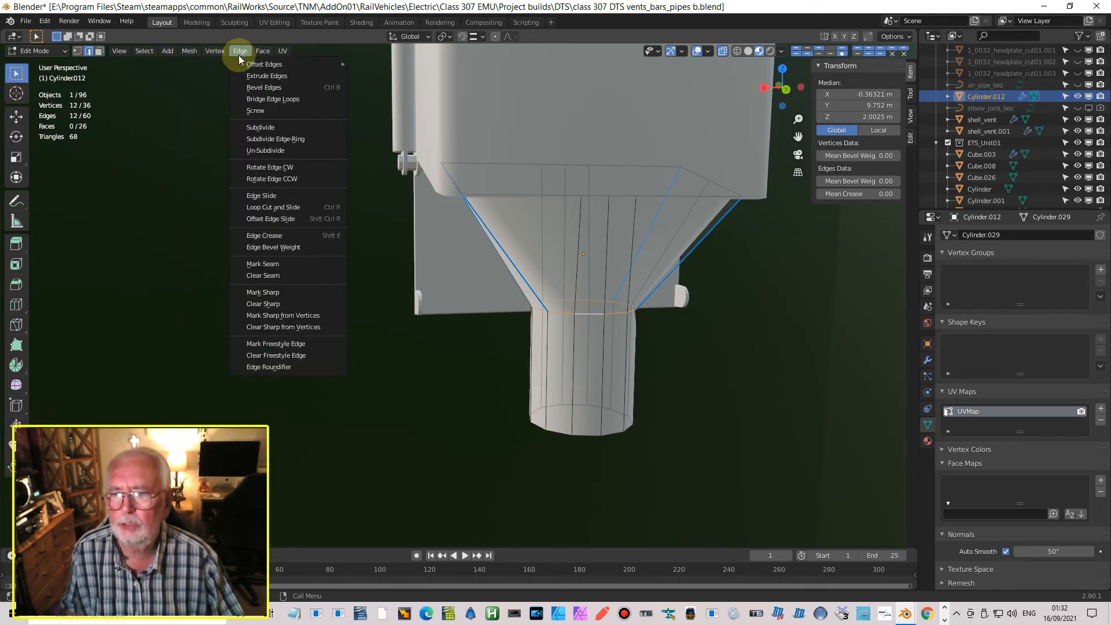
left_click(271, 293)
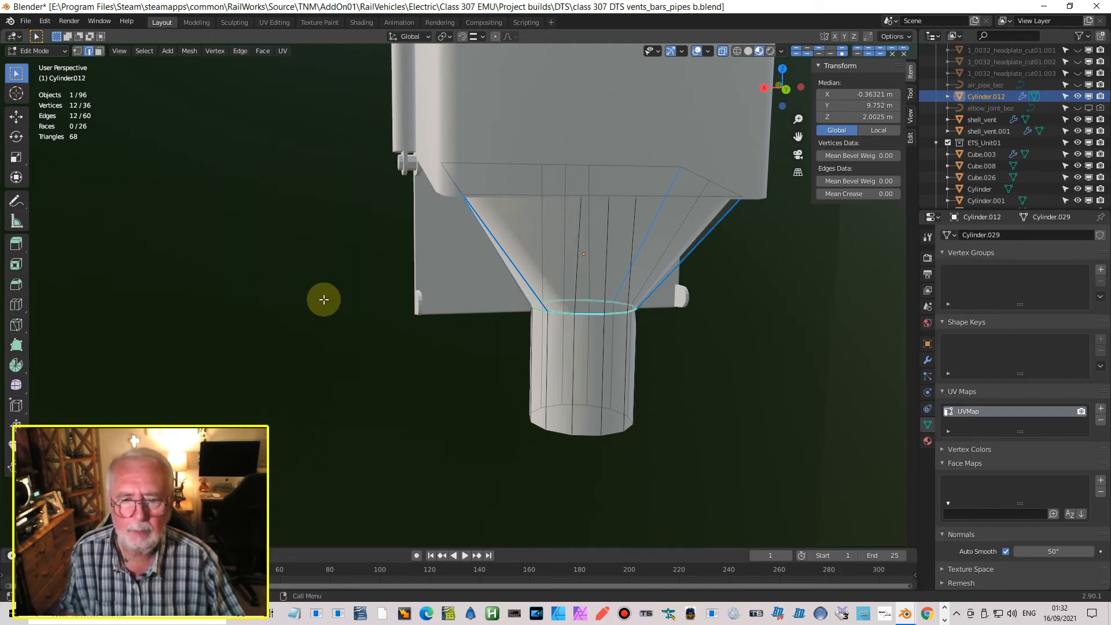
Step: Return to Object Mode and examine the shading along the sharp loop where the flare meets the round spout
key("Tab")
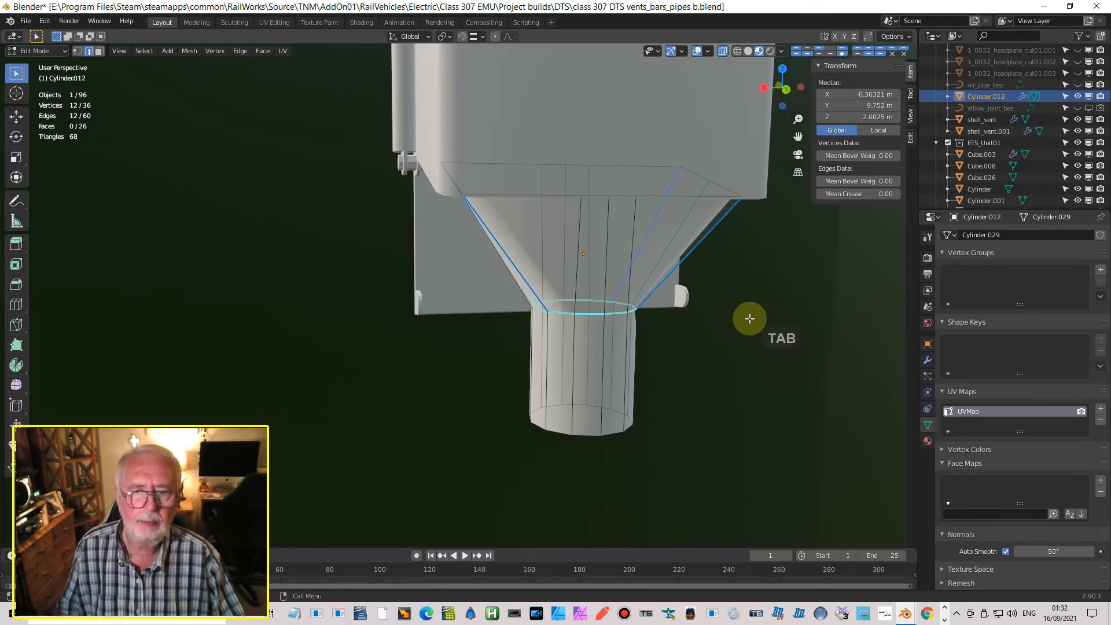
middle_click_drag(737, 317, 620, 253)
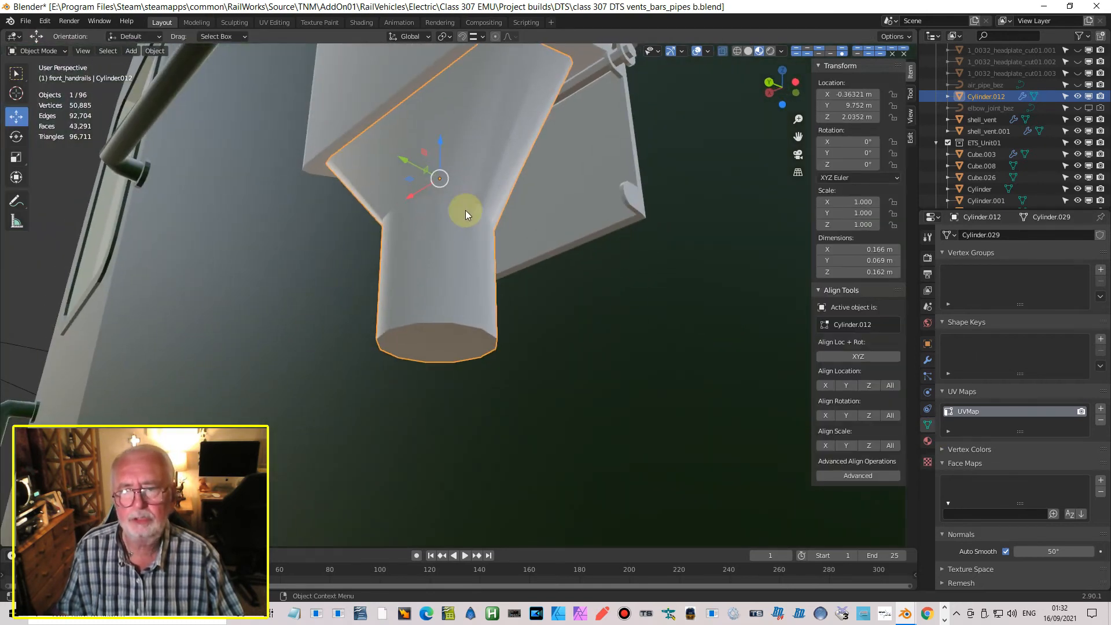
middle_click_drag(507, 217, 553, 185)
scroll(557, 190, "up", 4)
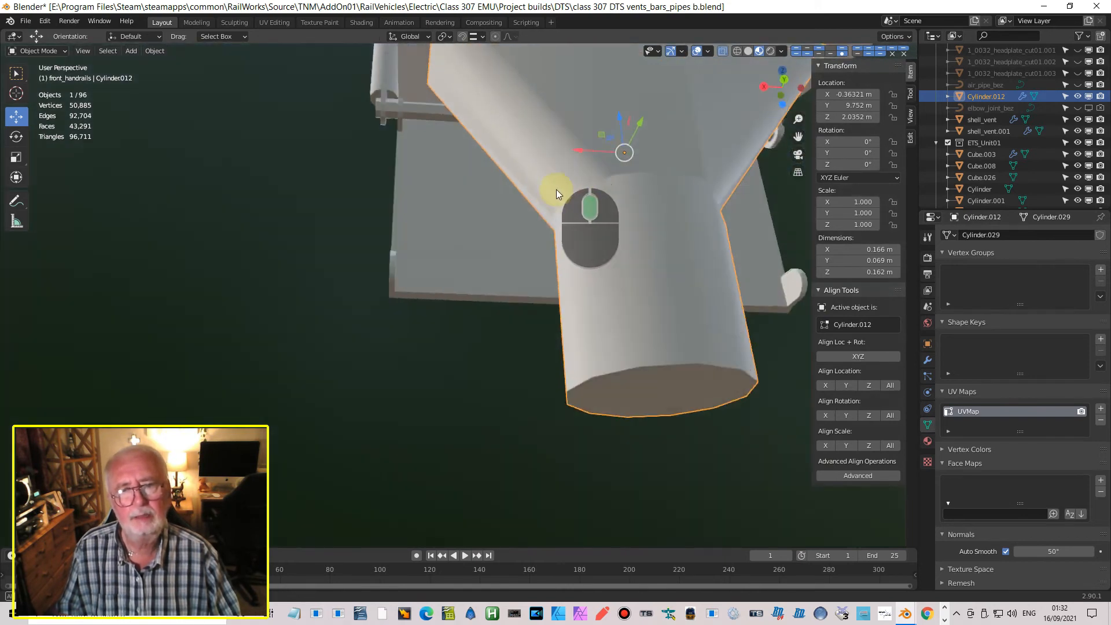
middle_click_drag(647, 177, 670, 218)
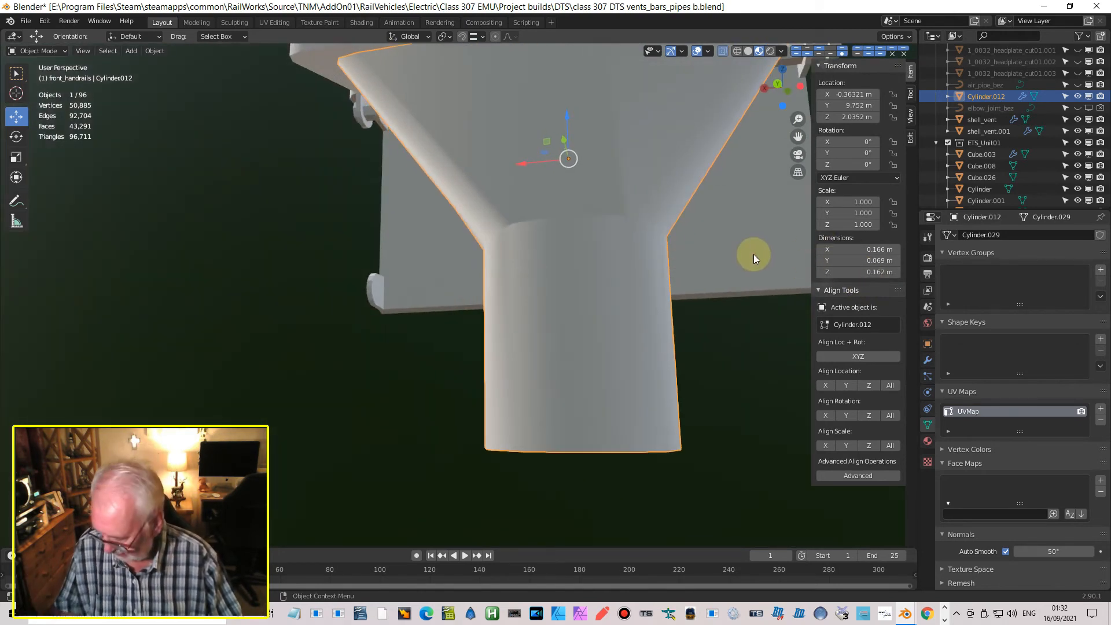
Step: Lower the cylinder's Auto Smooth angle to 44.4° and check the shading of the flare and spout
key("Tab")
middle_click_drag(748, 219, 804, 220)
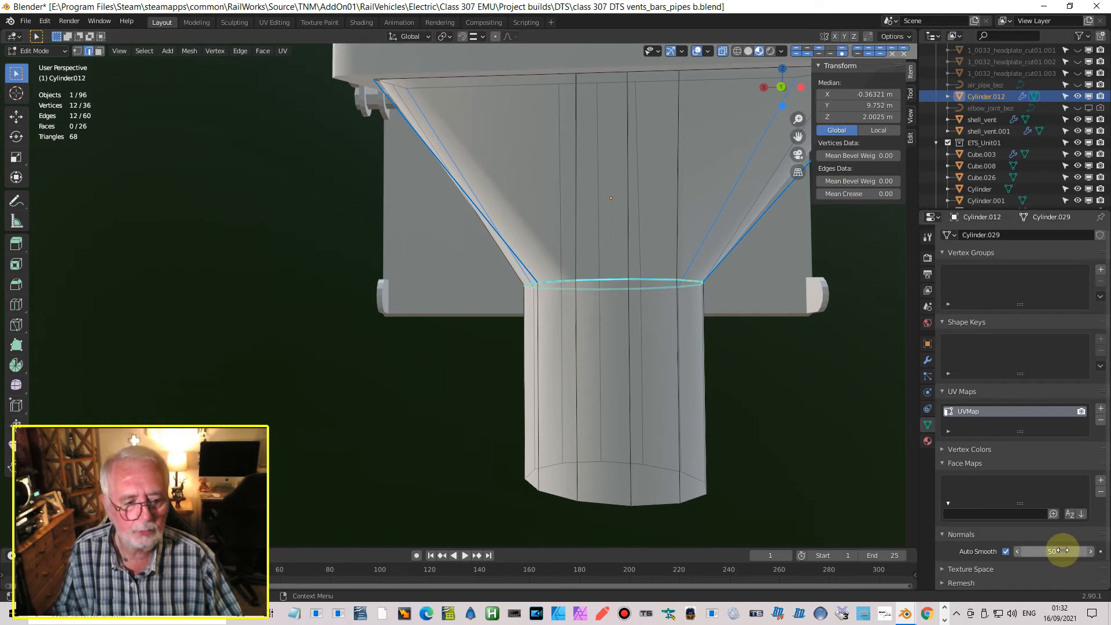
middle_click_drag(771, 506, 798, 509)
left_click_drag(1053, 551, 1020, 551)
key("Tab")
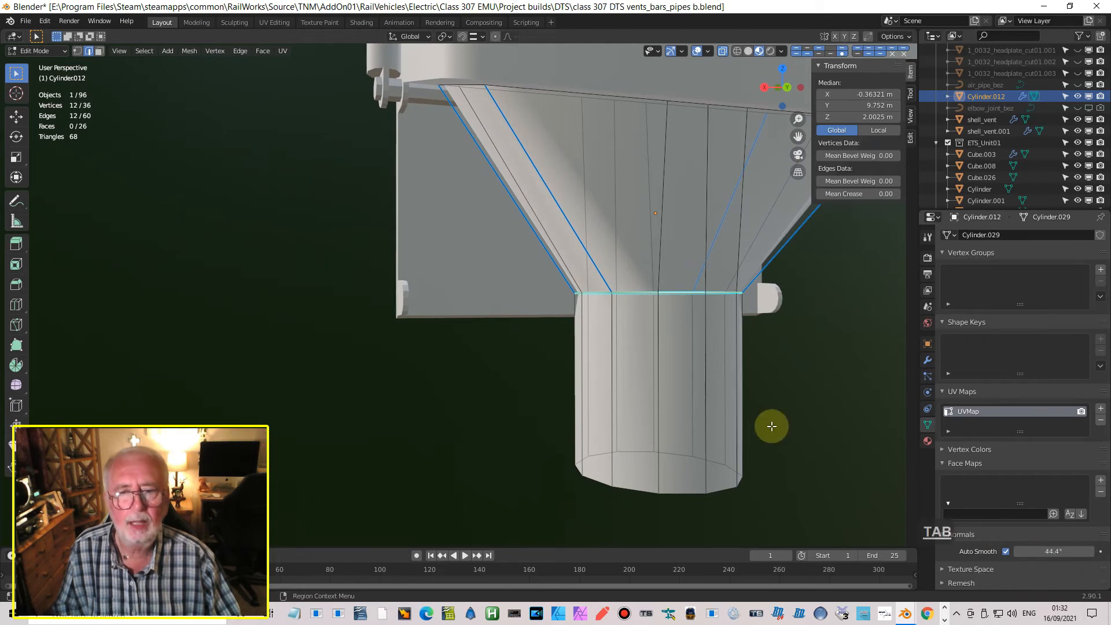
scroll(738, 295, "up", 2)
middle_click_drag(749, 272, 699, 331)
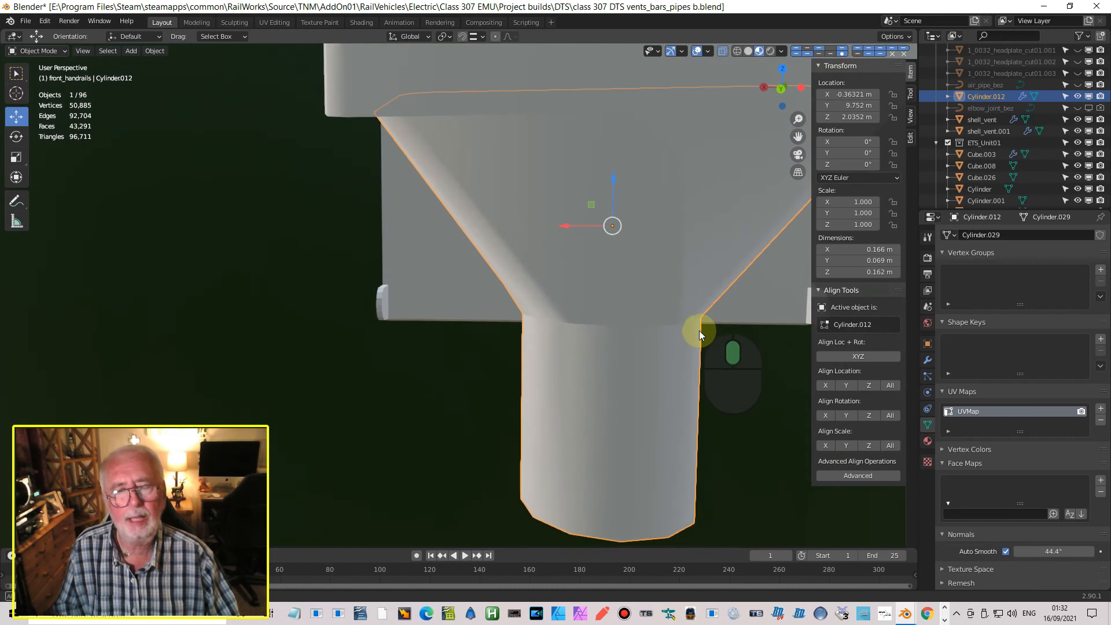
Step: Select the flare's four corner edges, try a mean bevel weight of 0.73 and restore it to 1.00
key("Tab")
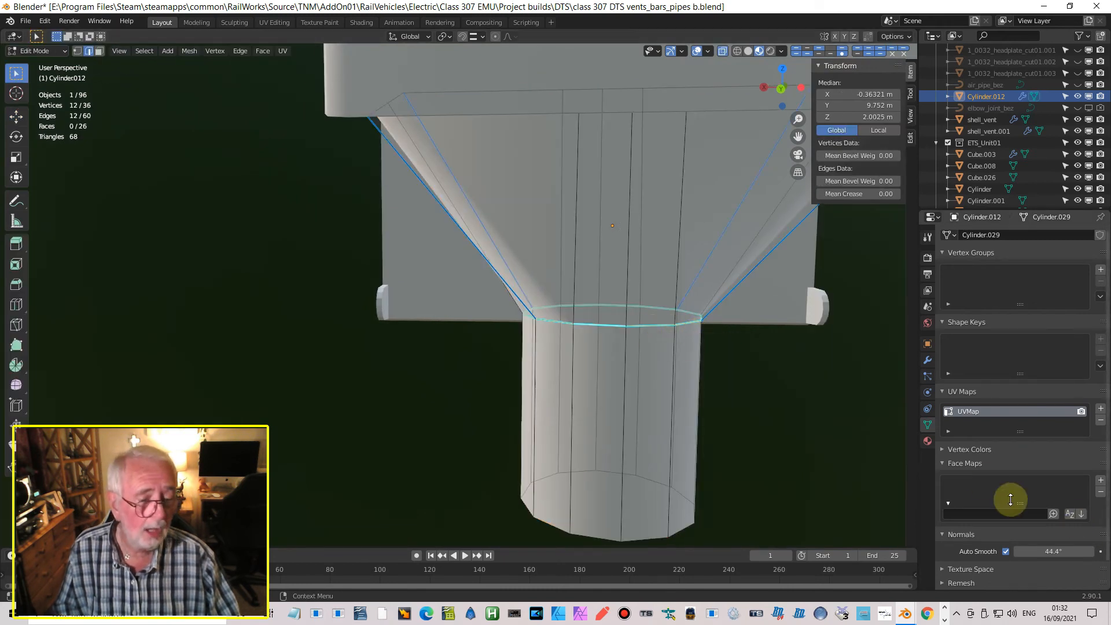
left_click(720, 253)
left_click(471, 253, "shift")
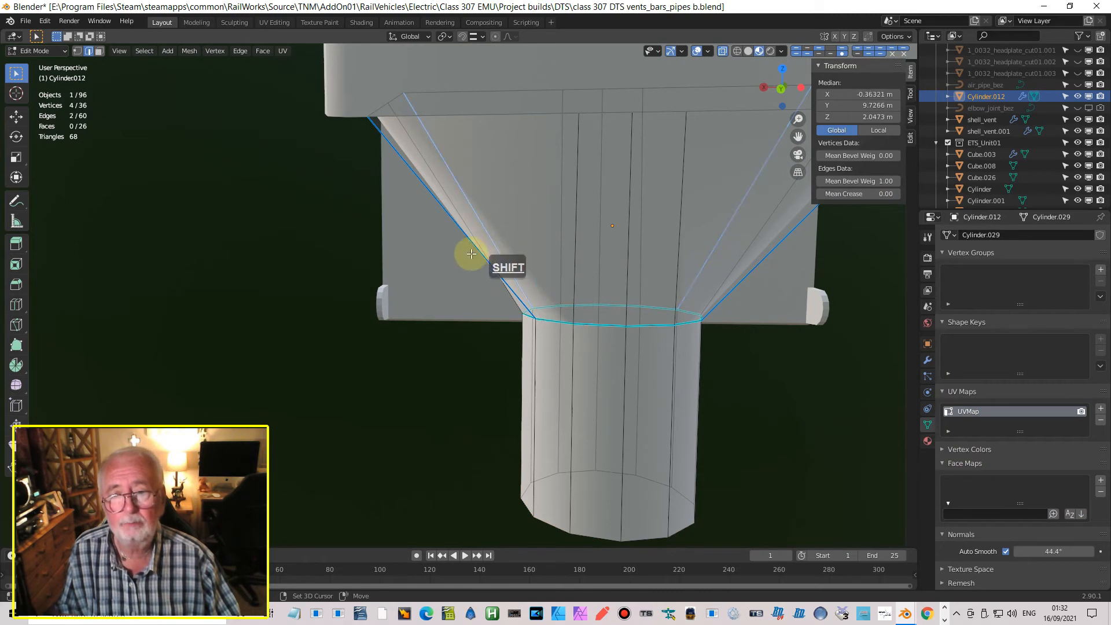
left_click(767, 256, "shift")
left_click(765, 258, "shift")
left_click(879, 181)
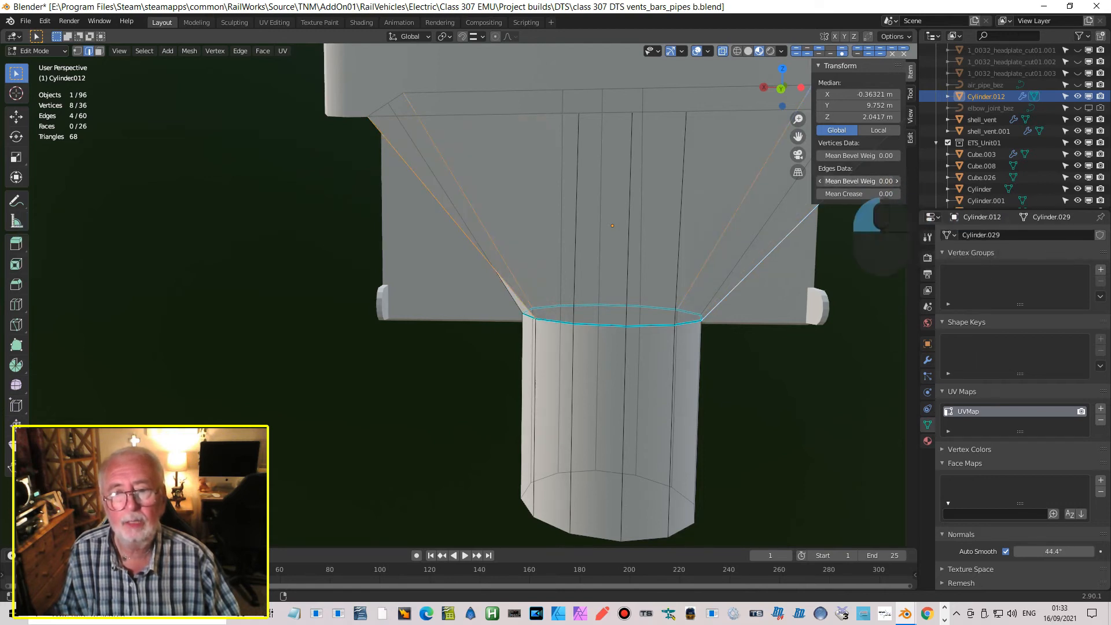
left_click_drag(1013, 230, 937, 226)
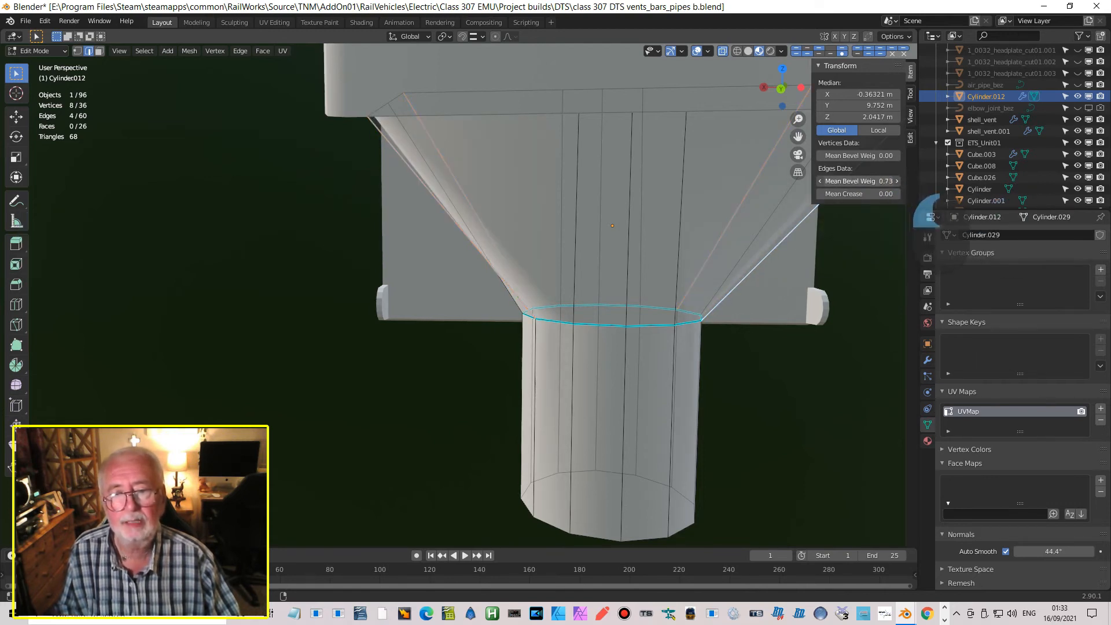
key("Tab")
middle_click_drag(290, 342, 516, 328)
key("Tab")
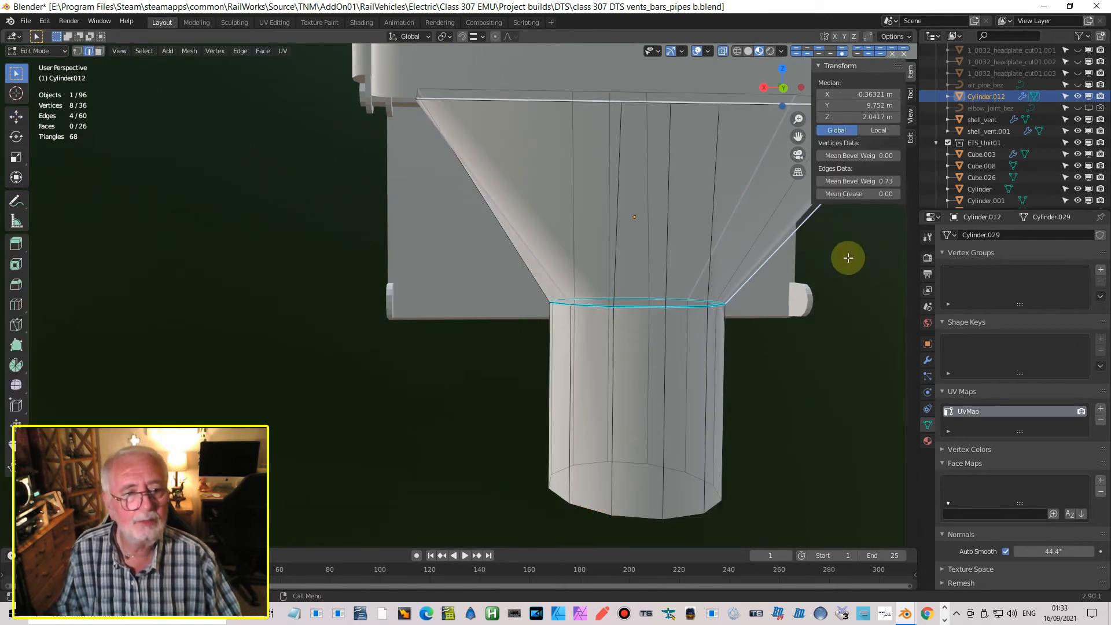
mouse_move(882, 179)
left_mouse_down()
mouse_move(909, 216)
mouse_move(946, 232)
left_mouse_up()
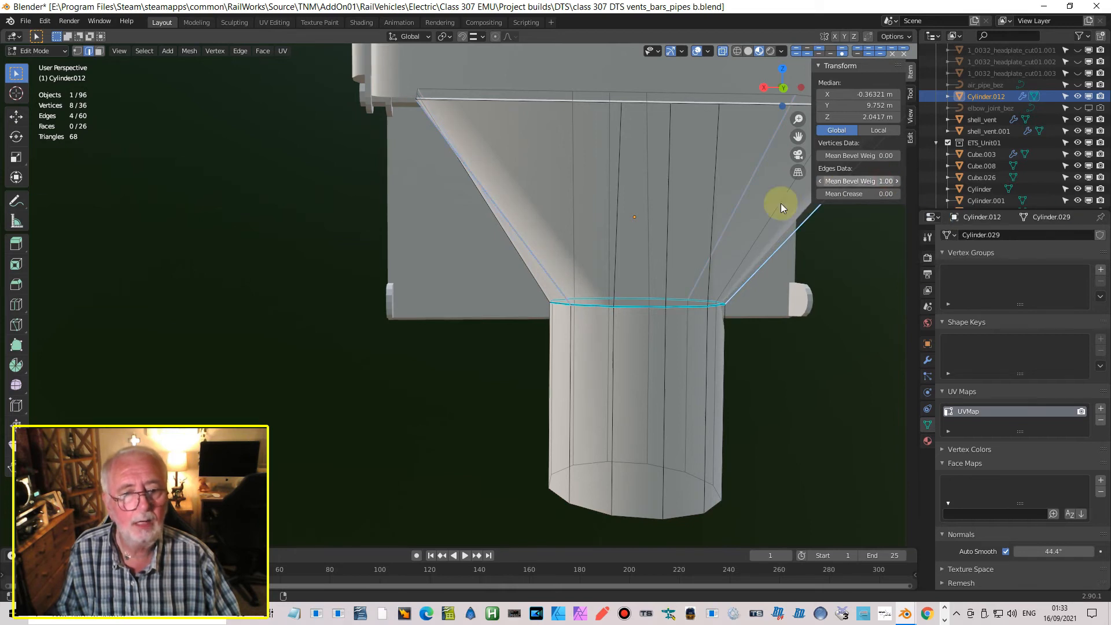
Step: Select the edge loop where the flare meets the round spout and clear its seam and sharp marks
left_click(602, 306)
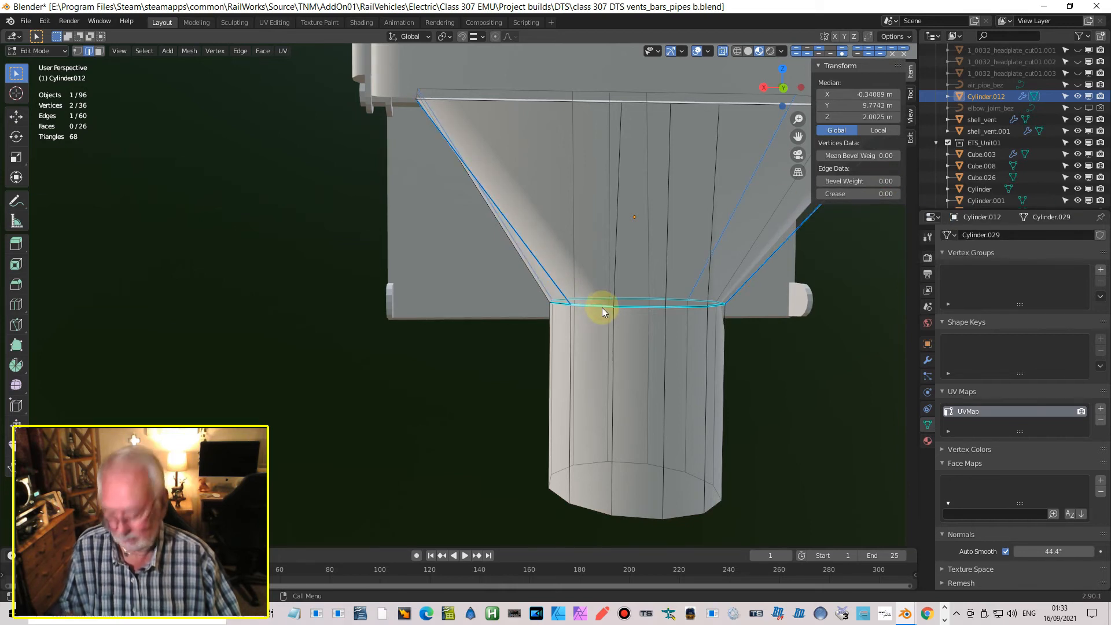
left_click(609, 310, "alt")
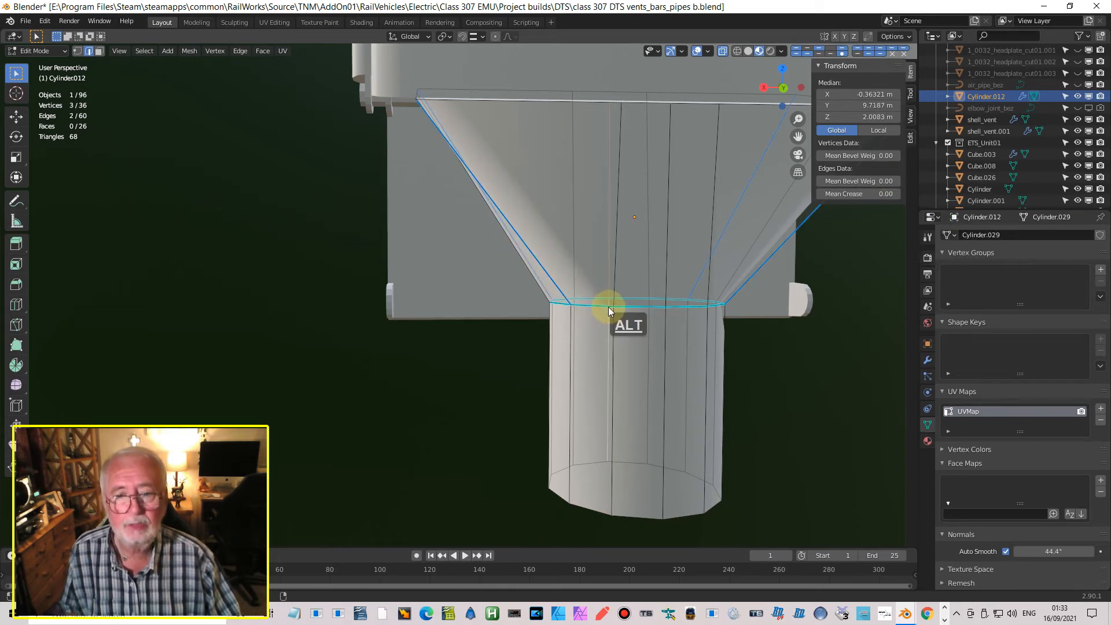
left_click(623, 308, "alt")
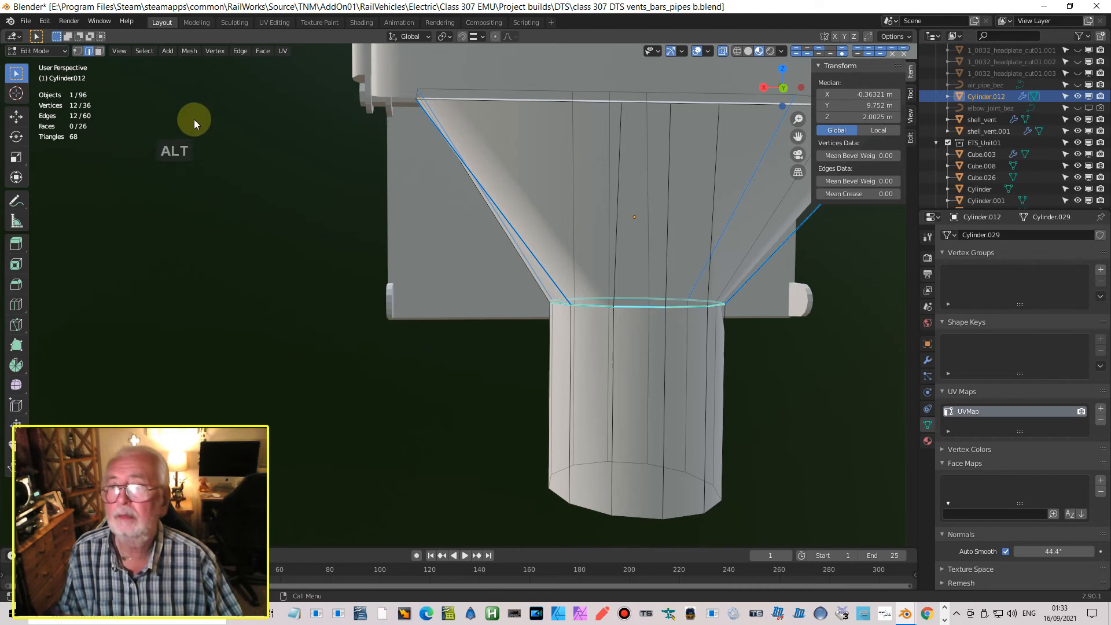
left_click(241, 51)
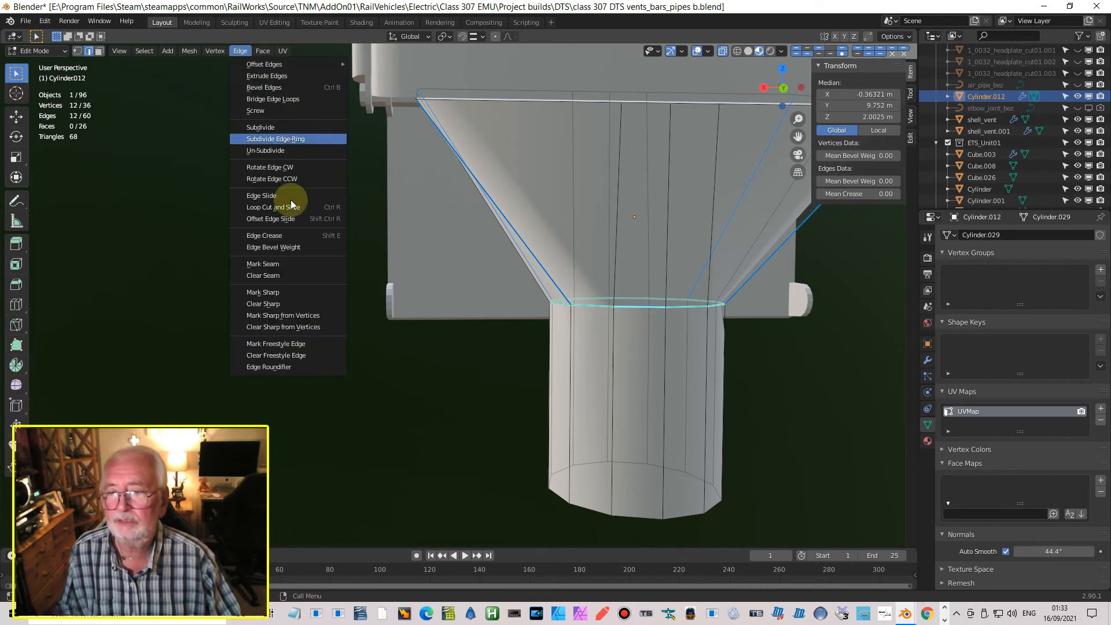
left_click(276, 275)
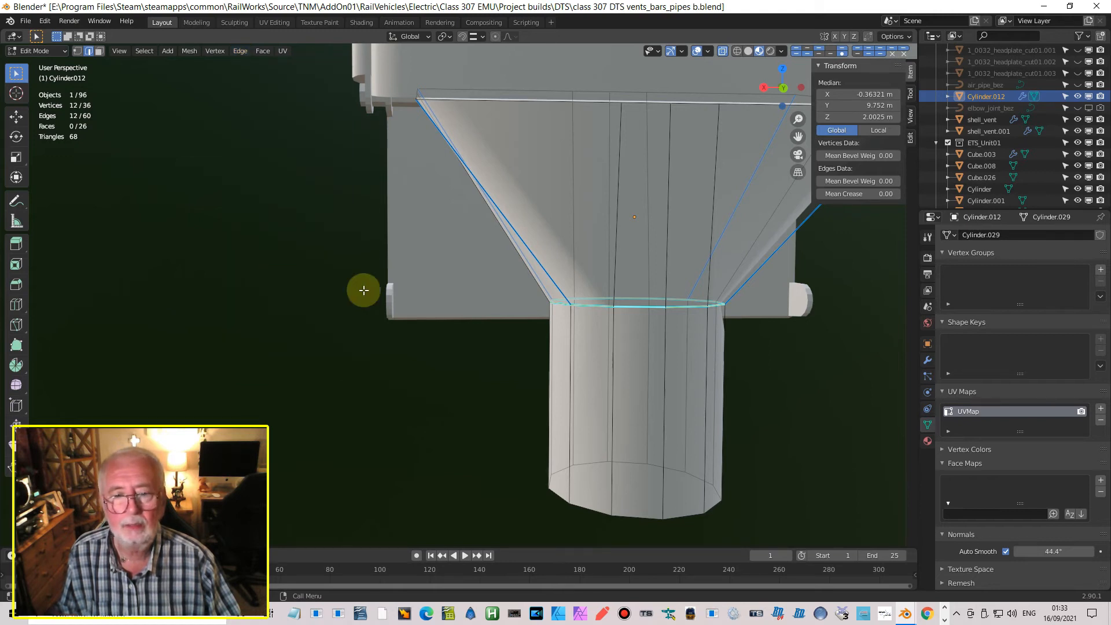
left_click(599, 308, "alt")
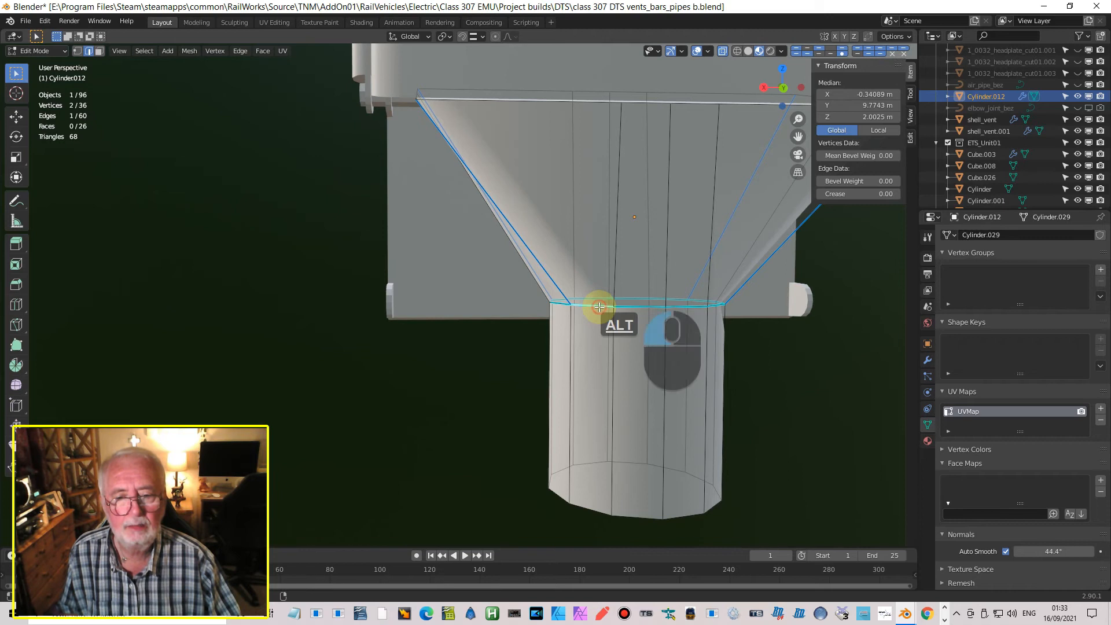
left_click(250, 53)
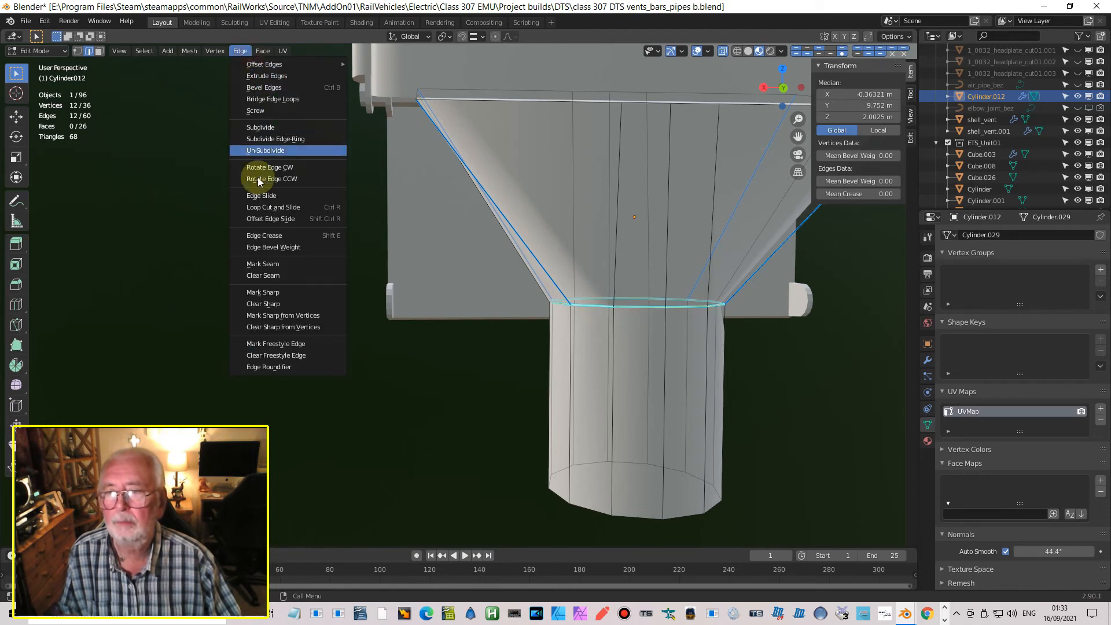
left_click(271, 274)
left_click(239, 51)
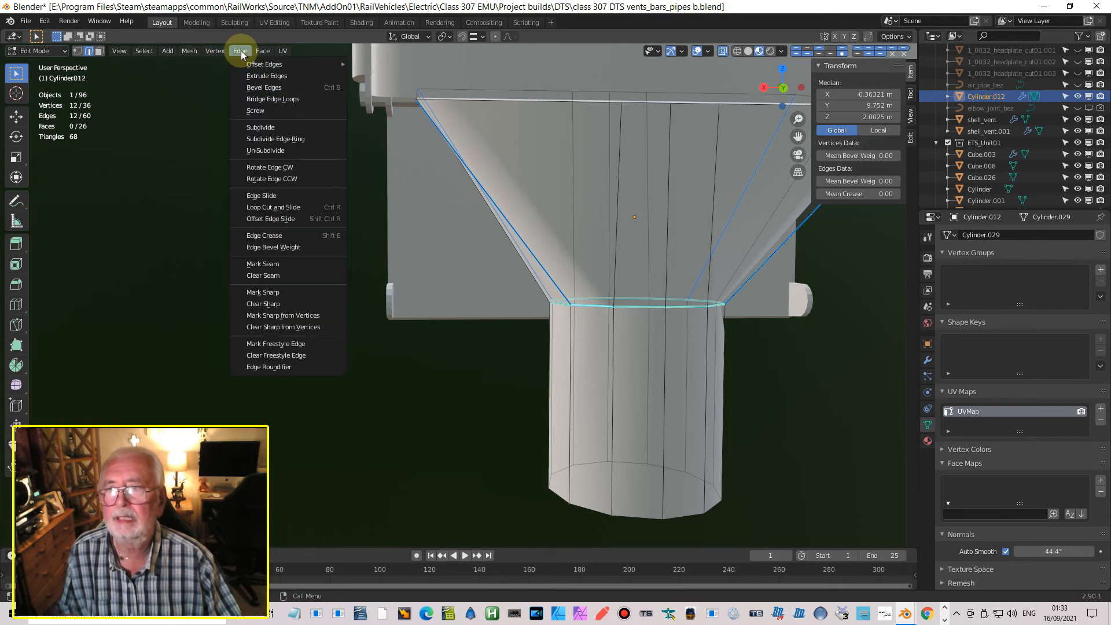
left_click(276, 307)
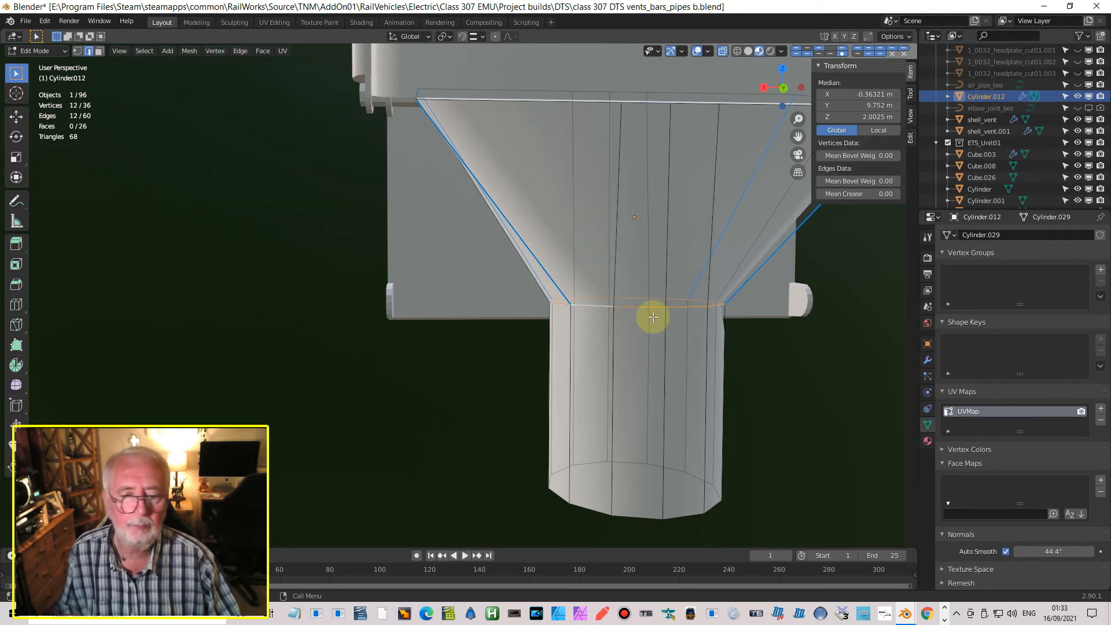
Step: Return to Object Mode and set the cylinder's Auto Smooth angle to 45°, checking the shading of the transition
key("Tab")
middle_click_drag(684, 303, 723, 266)
left_click(1061, 552)
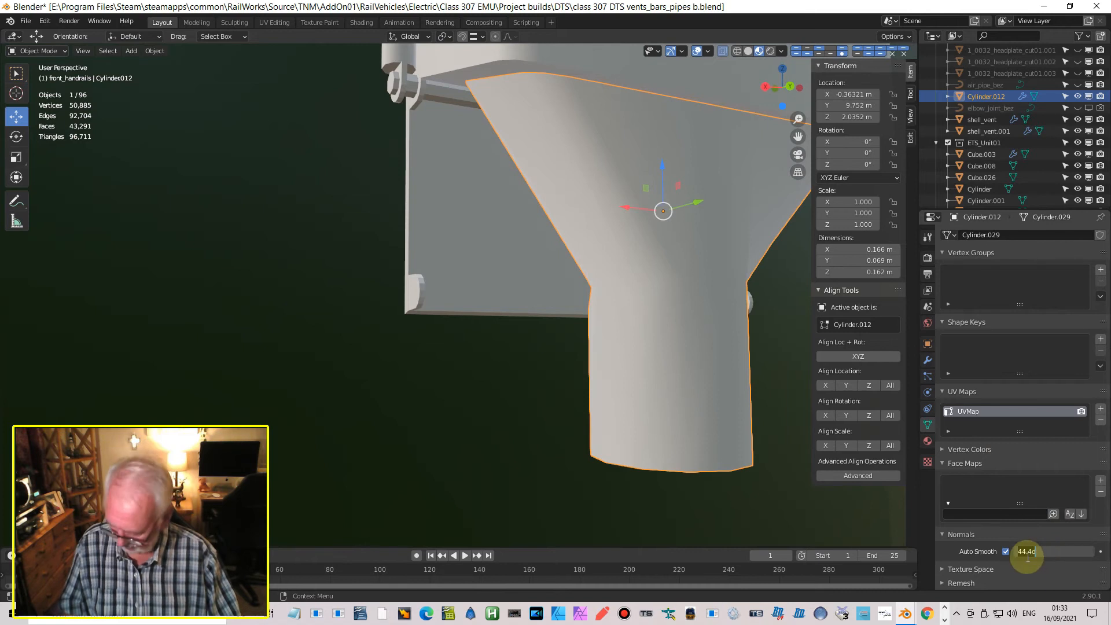
middle_click_drag(755, 392, 655, 370)
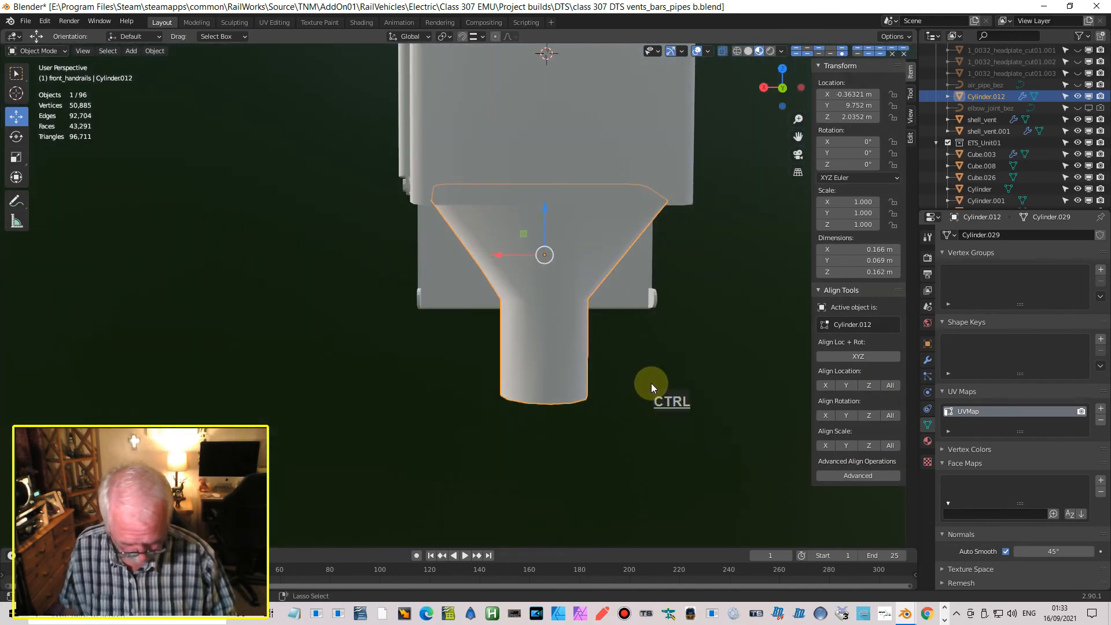
Step: Switch to the back orthographic view and add a mesh cylinder with 7 vertices
key("ctrl+KP_1")
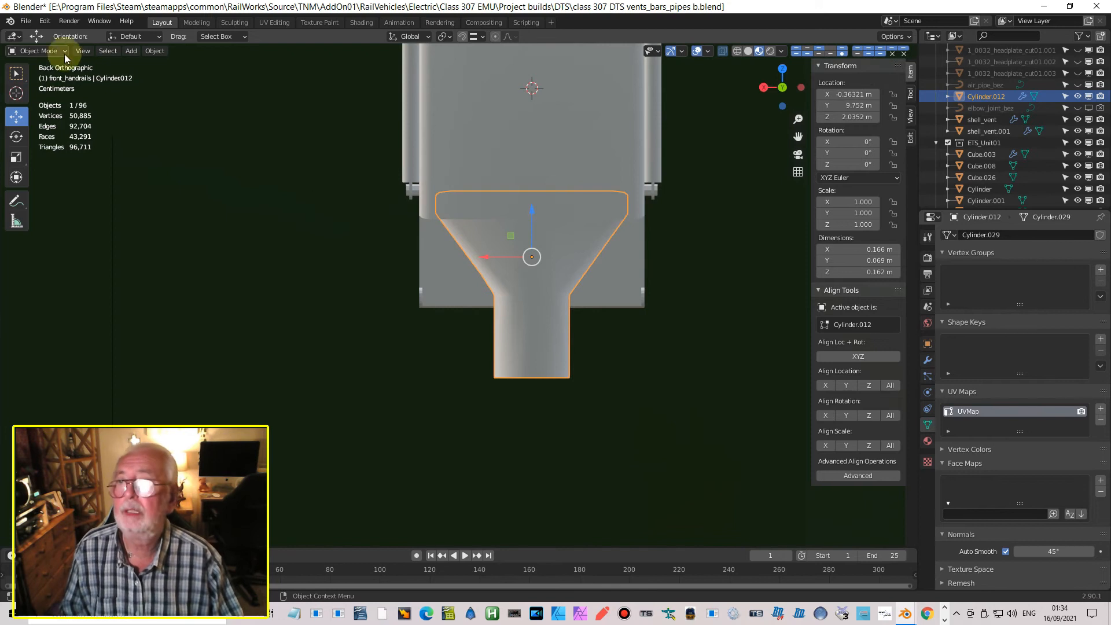
left_click(131, 51)
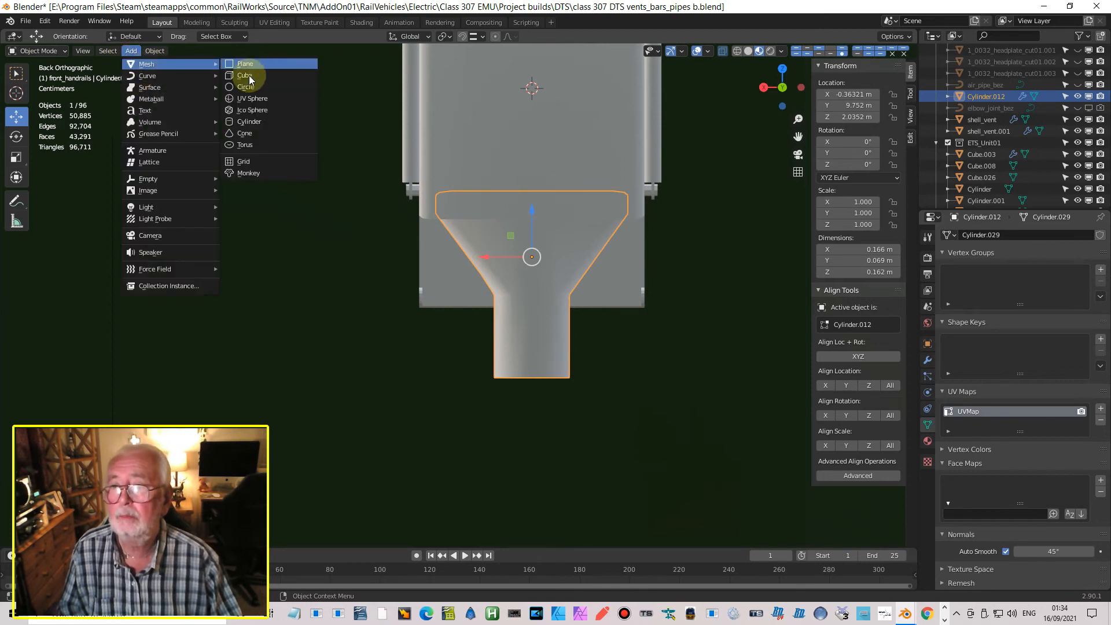
left_click(257, 121)
left_click(149, 399)
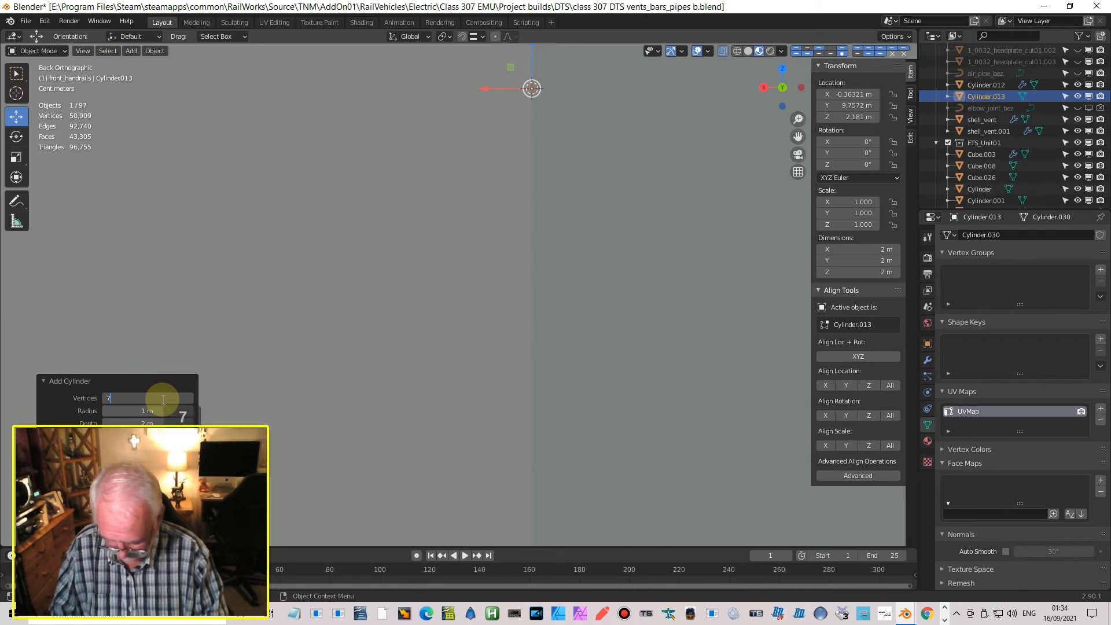
key("Return")
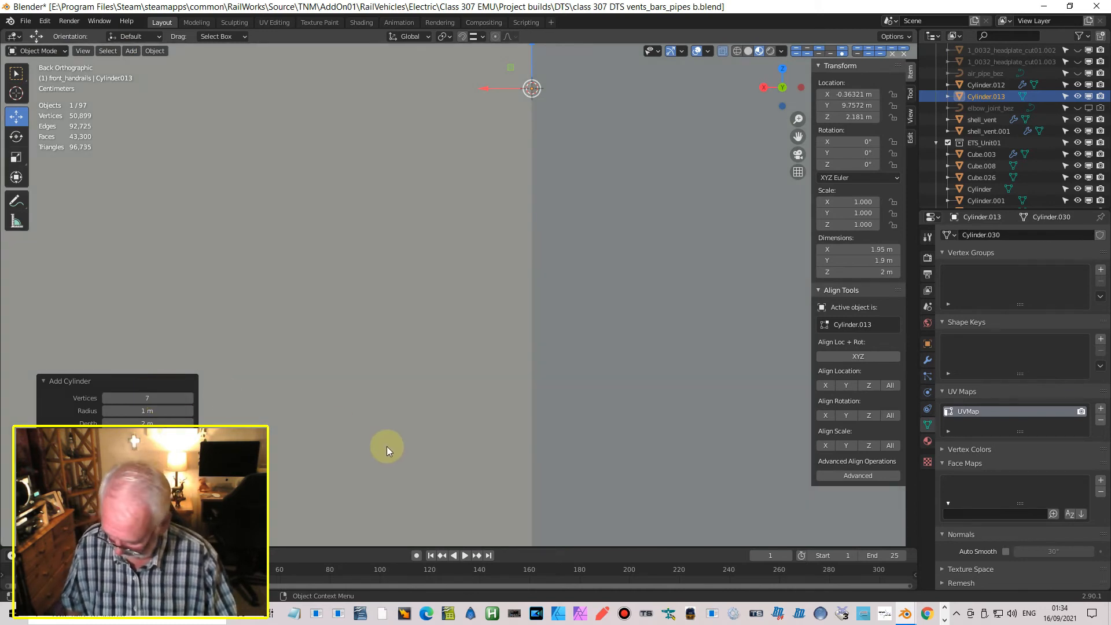
Step: Scale the new cylinder down to about 0.084 m wide and lower it over the round spout, at Z about 1.975 m
key("s")
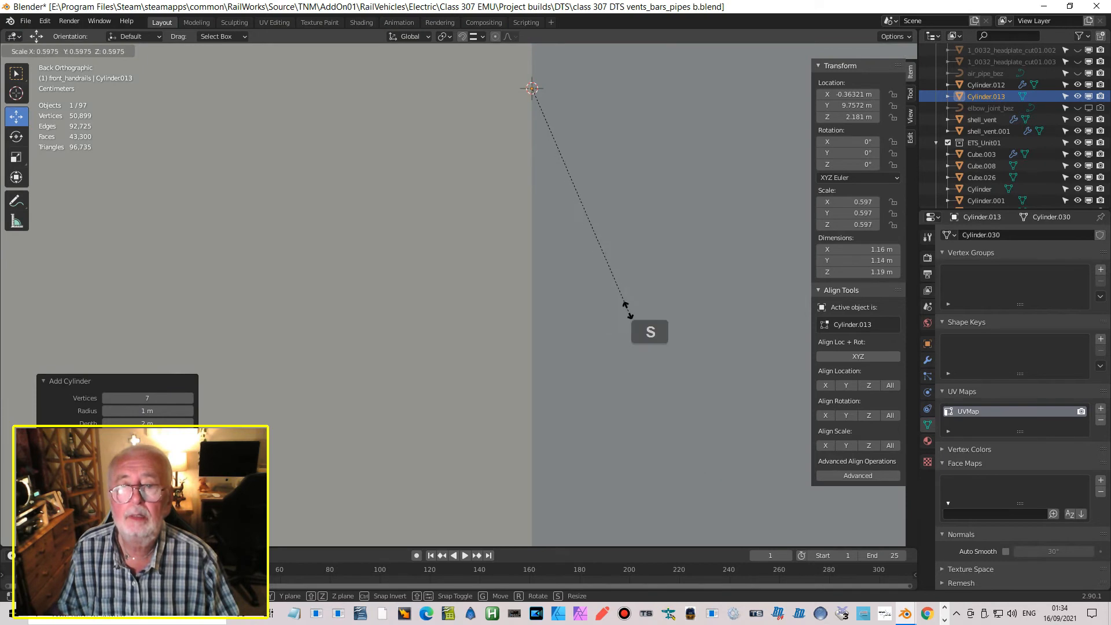
left_click(543, 112)
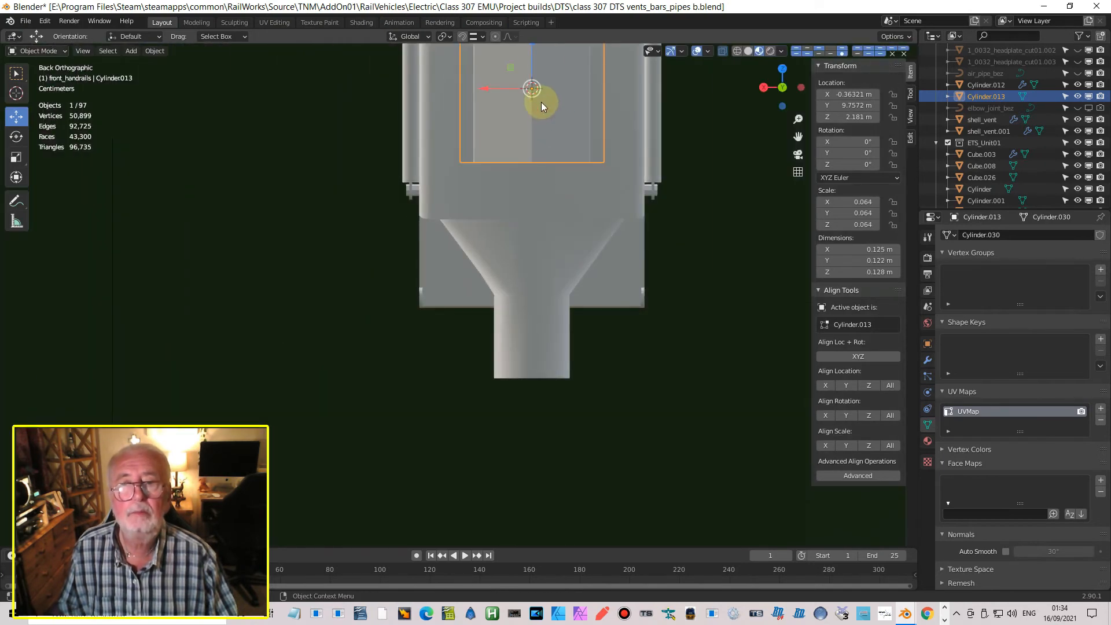
left_click_drag(532, 53, 526, 170)
left_click_drag(542, 243, 528, 294)
key("s")
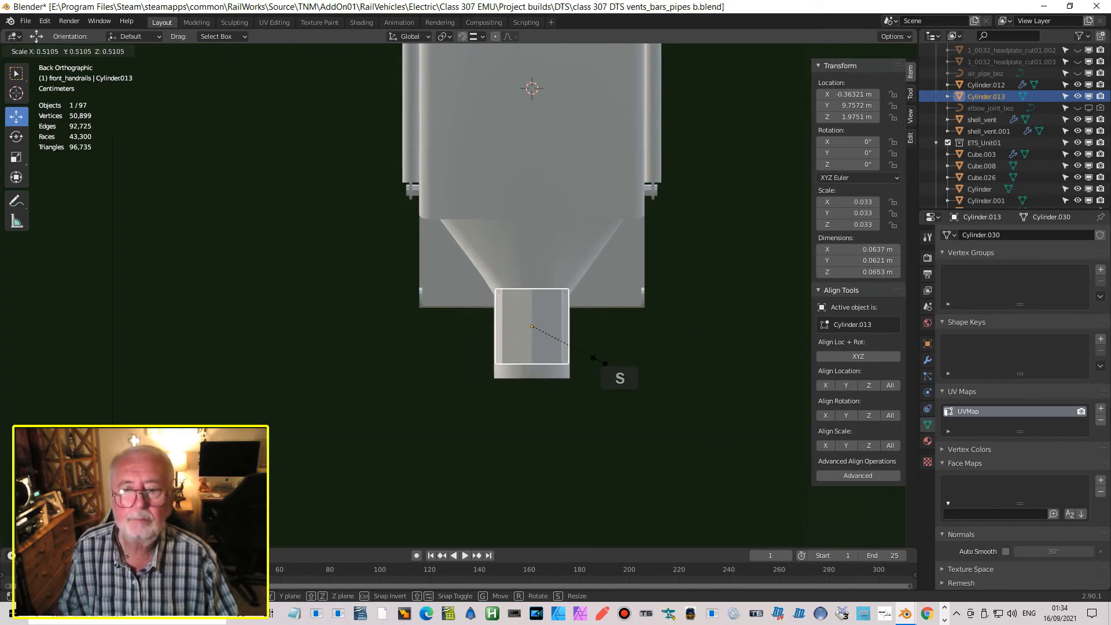
right_click(624, 371)
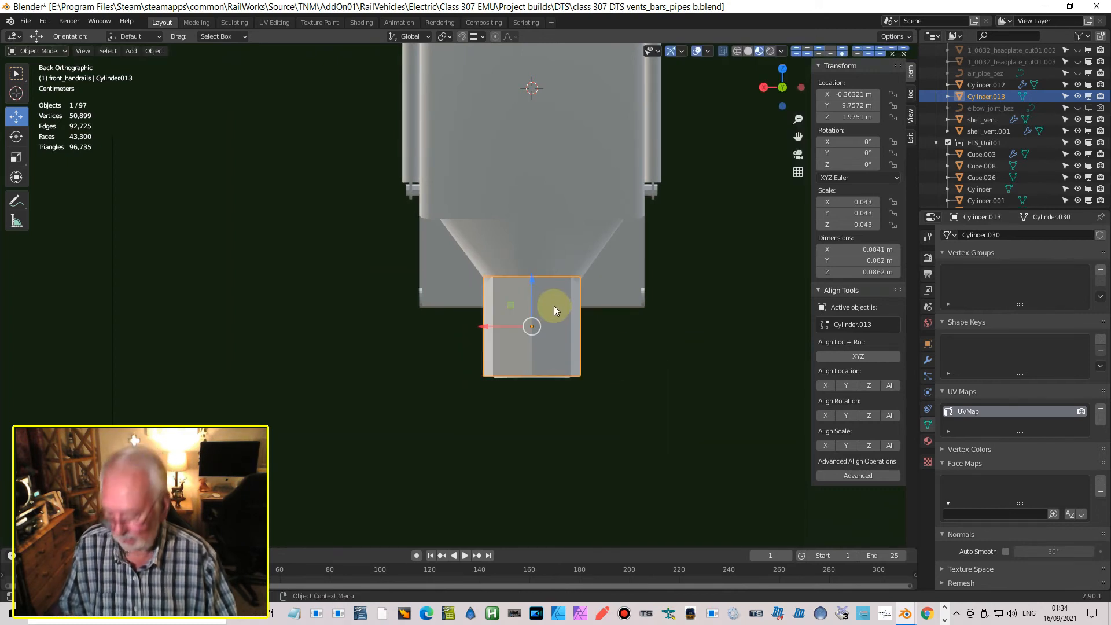
Step: Flatten the new cylinder along Z to about 0.016 m thick and raise it to just below the flare, at Z about 1.988 m
key("s")
key("z")
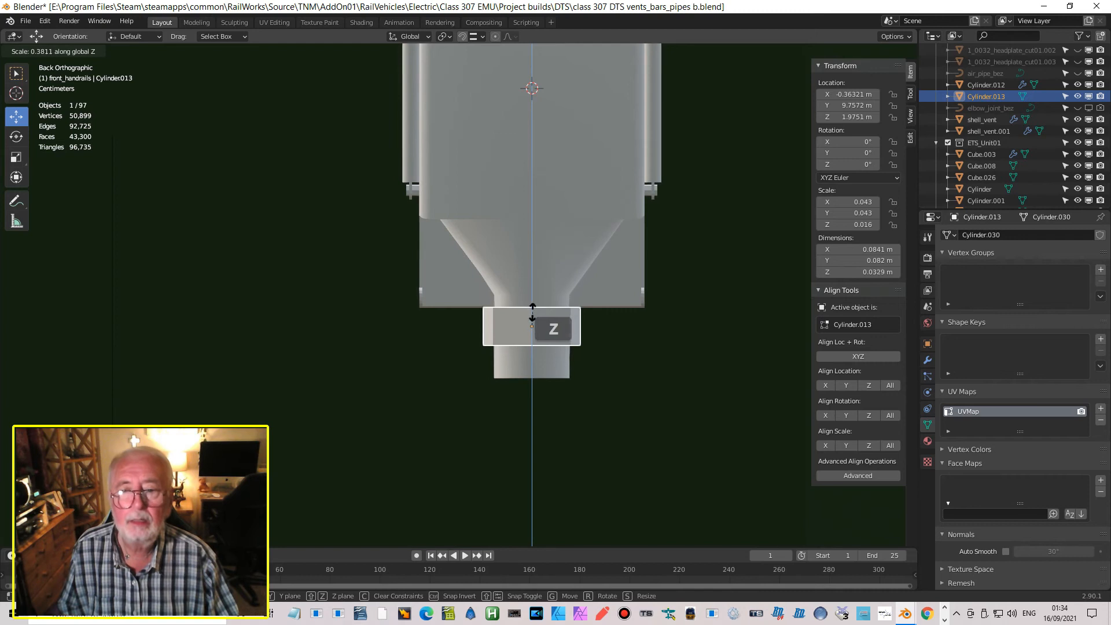
left_click(529, 318)
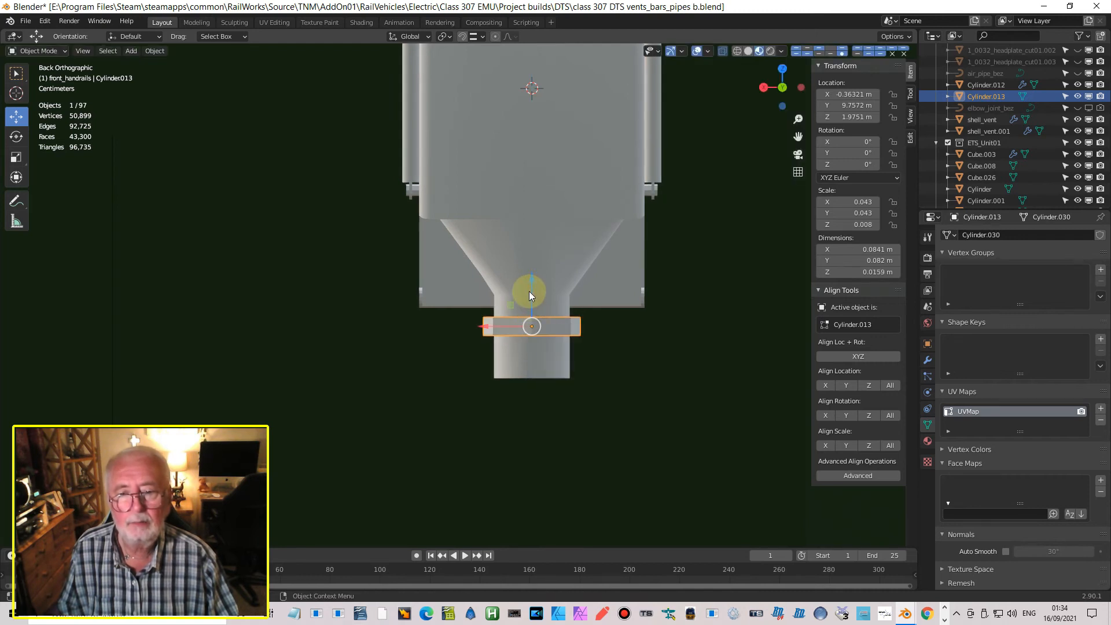
left_click_drag(531, 287, 559, 276)
scroll(585, 301, "up", 2)
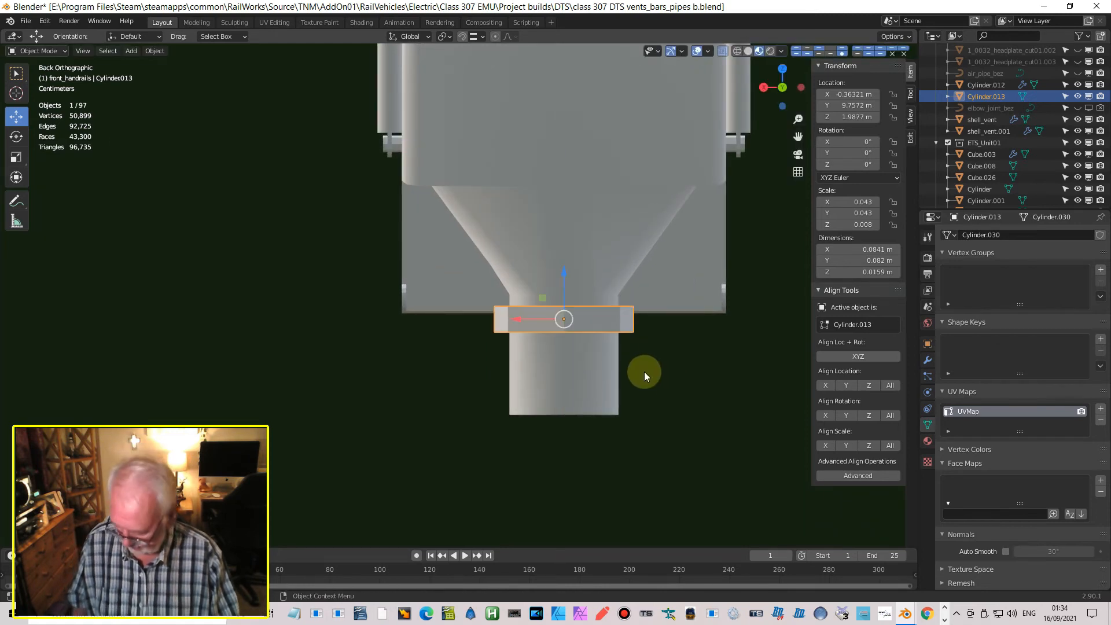
Step: Duplicate the seven-sided collar and lower the copy along the spout to Z about 1.967 m
key("shift+d")
key("Return")
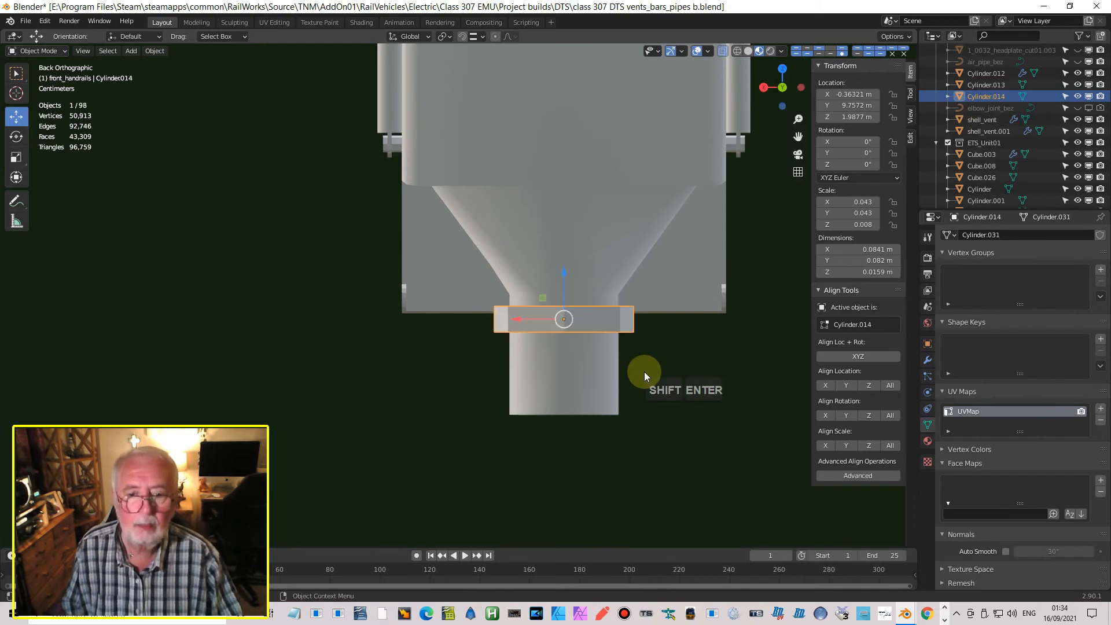
left_click_drag(565, 273, 571, 318)
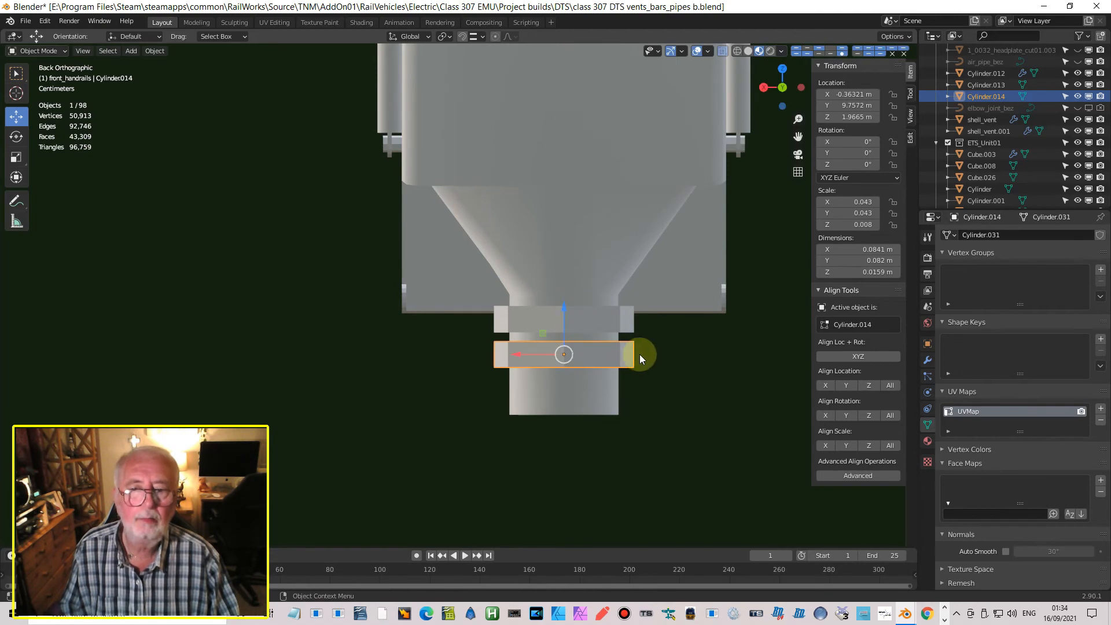
Step: Duplicate the second collar and lower the new copy to just below the spout's end, at Z about 1.922 m
key("shift+d")
key("Return")
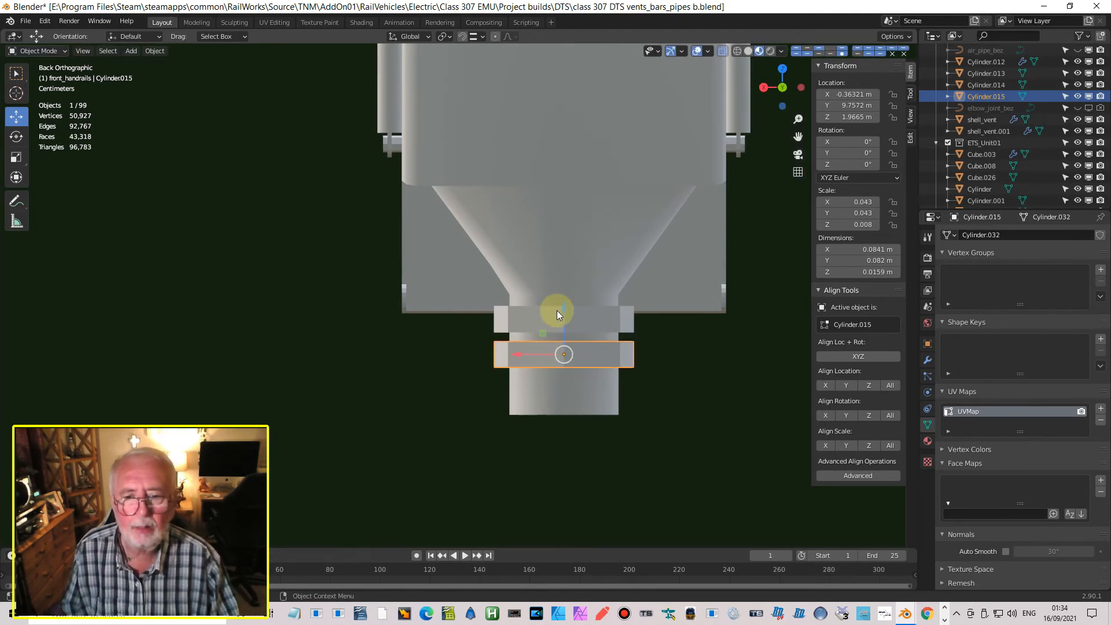
left_click_drag(564, 309, 578, 383)
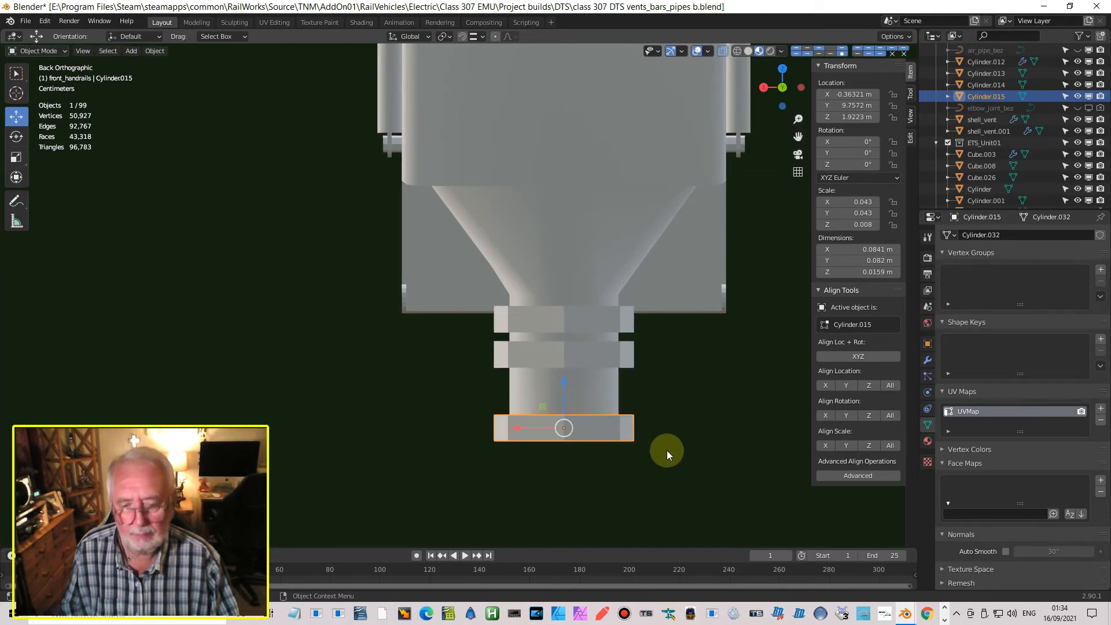
Step: Scale the lowest collar down to about 0.054 m wide, then stretch it along Z to about 0.0165 m thick
key("s")
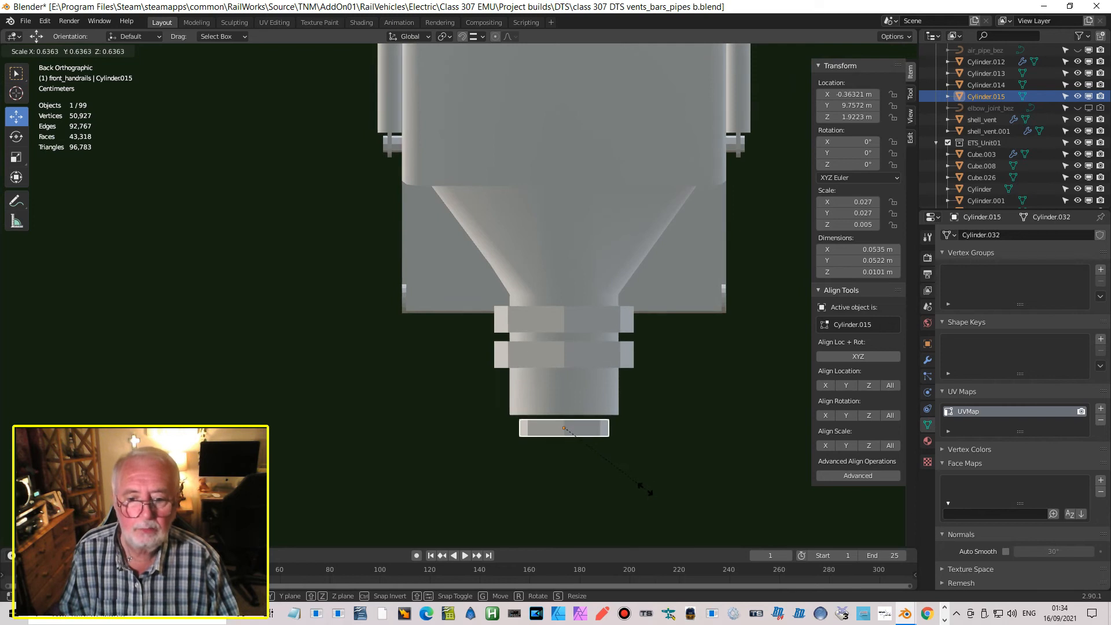
left_click(648, 488)
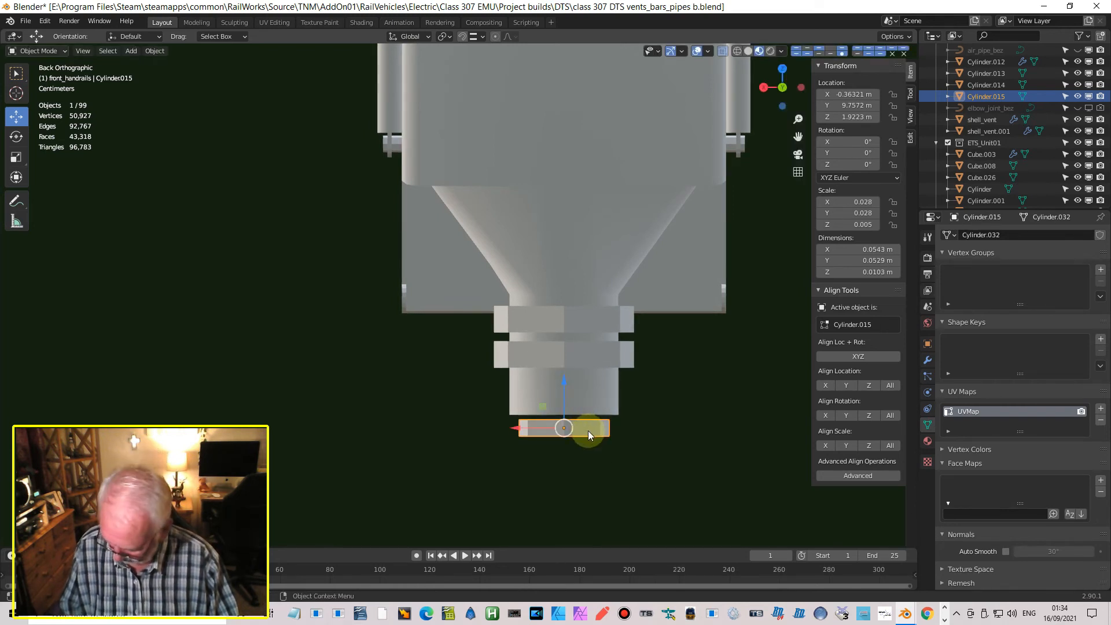
key("s")
key("z")
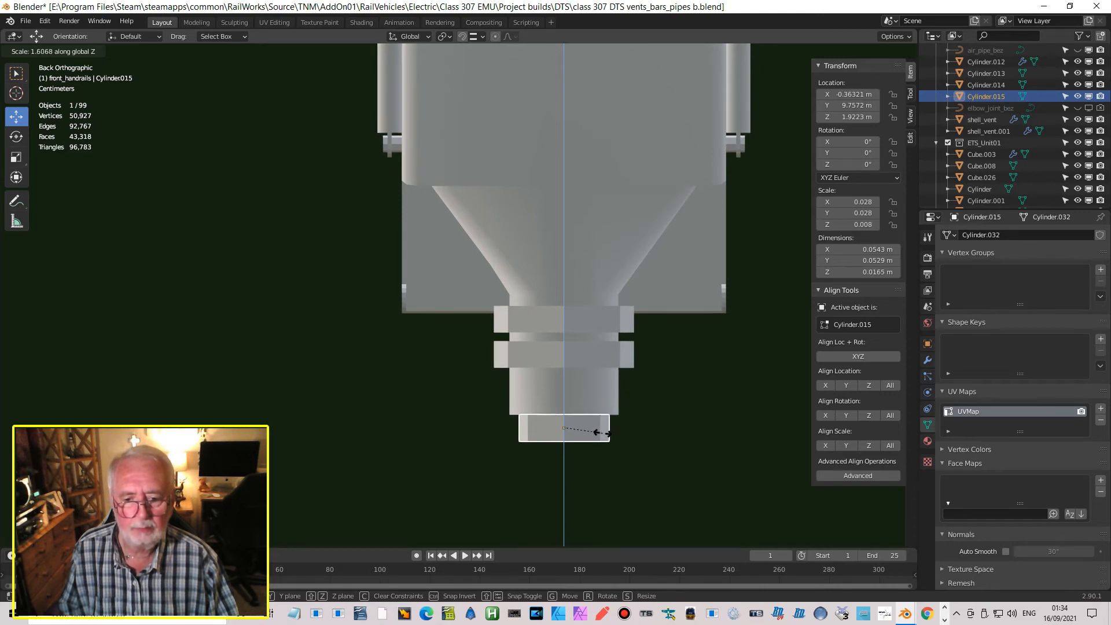
left_click(602, 432)
Step: In Edit Mode, select the end face of the transition's round spout and snap the 3D cursor to it
middle_click_drag(566, 422, 642, 283)
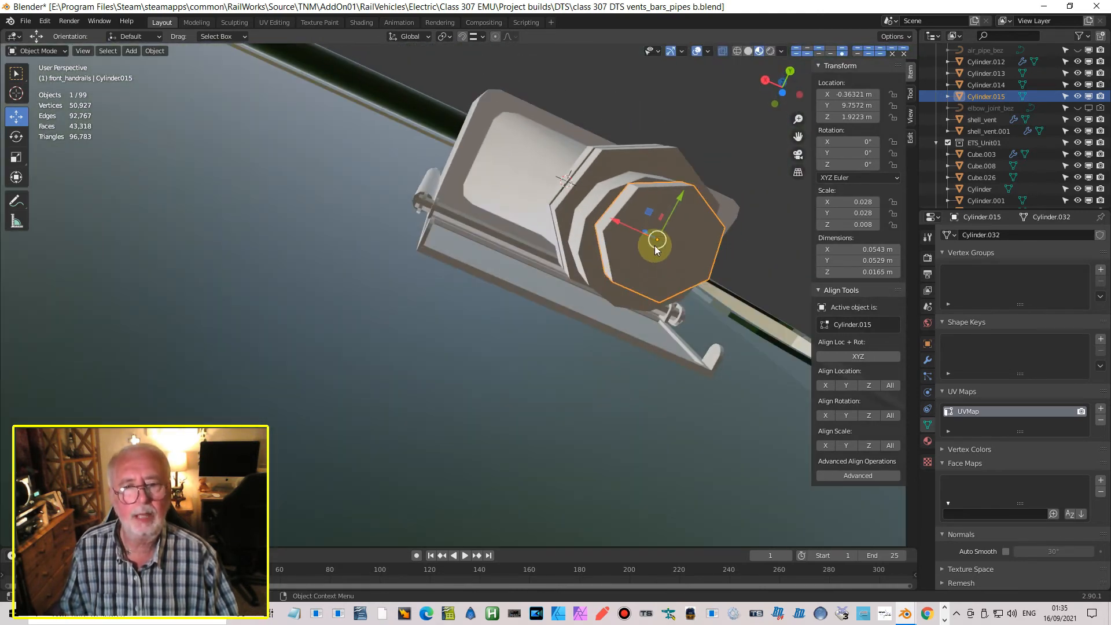
middle_click_drag(627, 220, 677, 243)
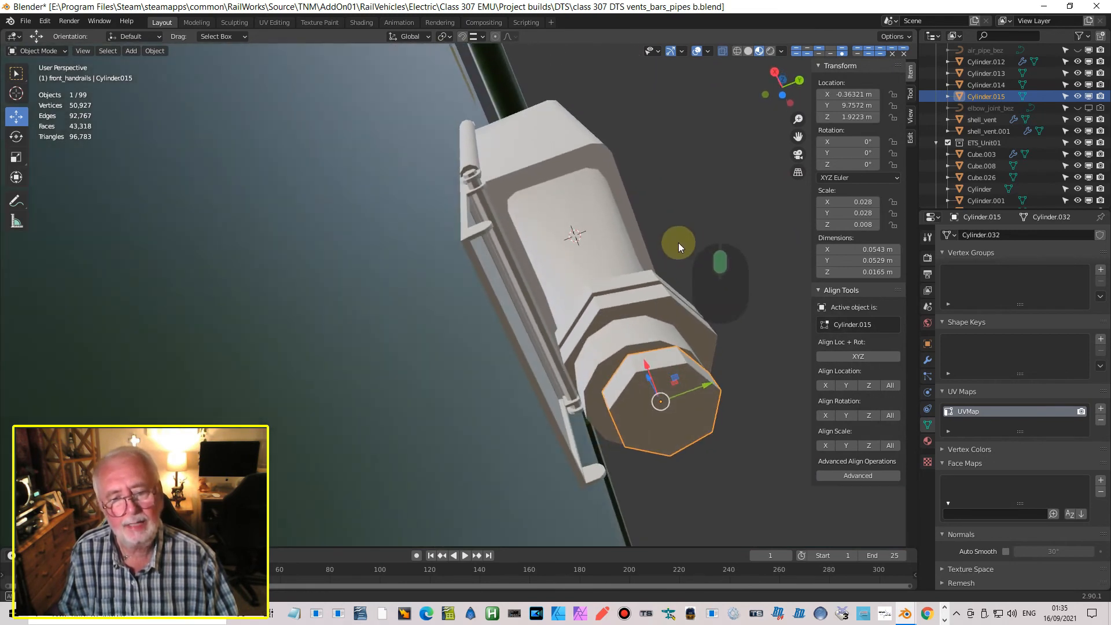
left_click(597, 370)
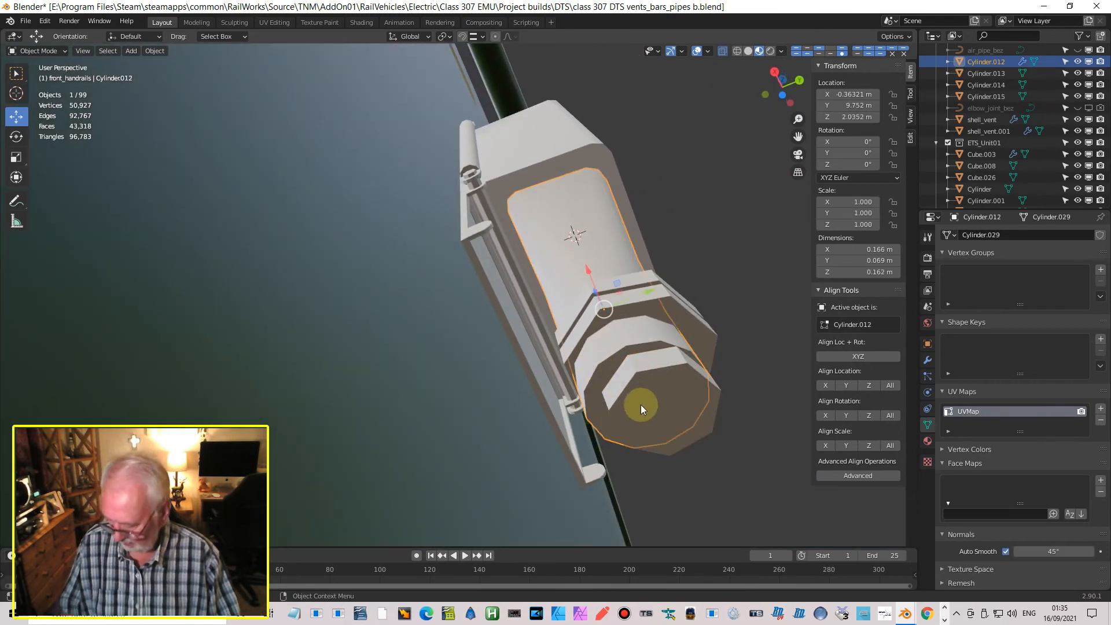
key("Tab")
middle_click_drag(671, 341, 617, 362)
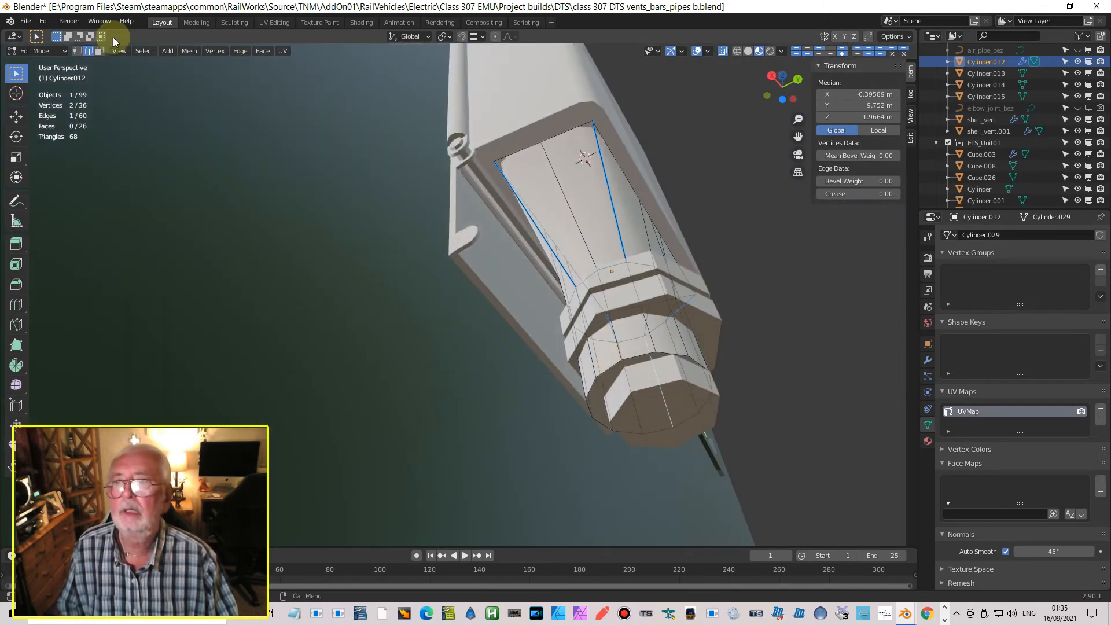
left_click(99, 51)
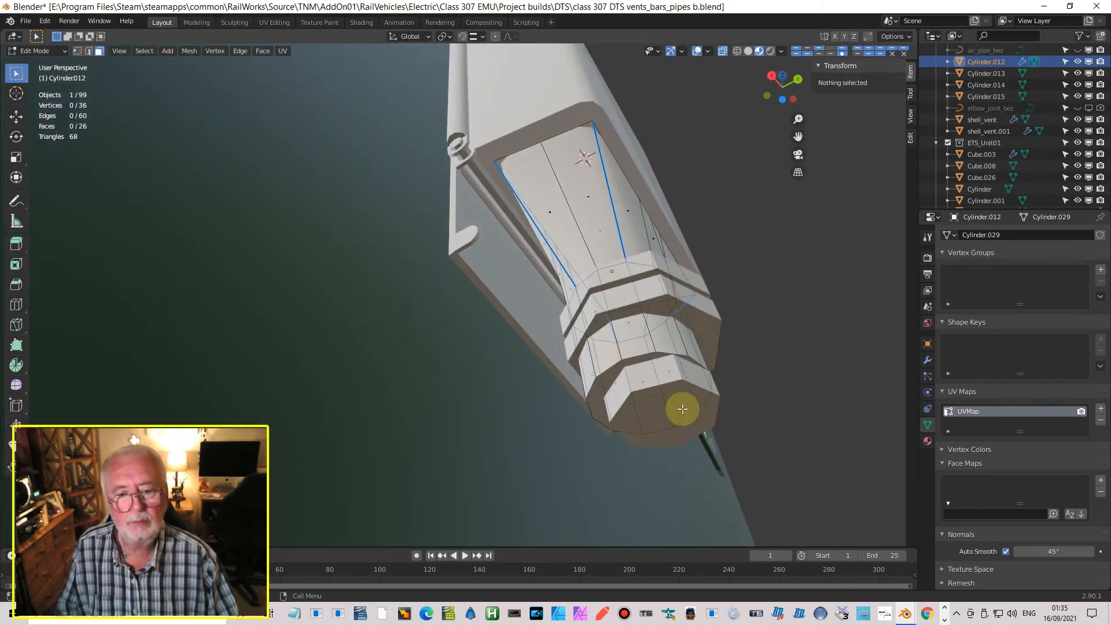
left_click(654, 396)
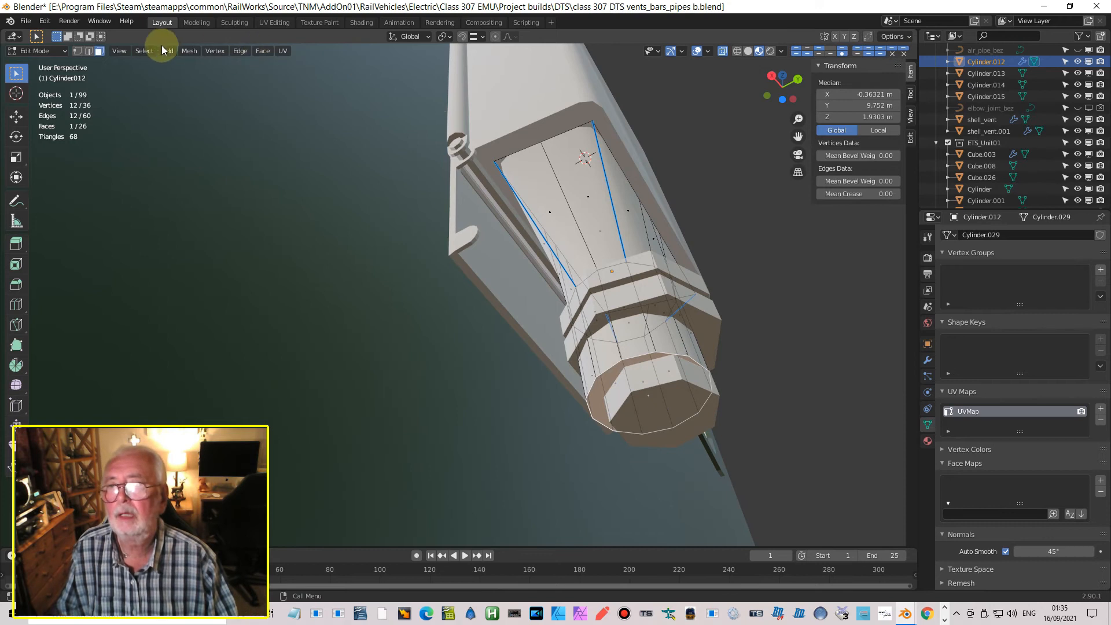
left_click(188, 51)
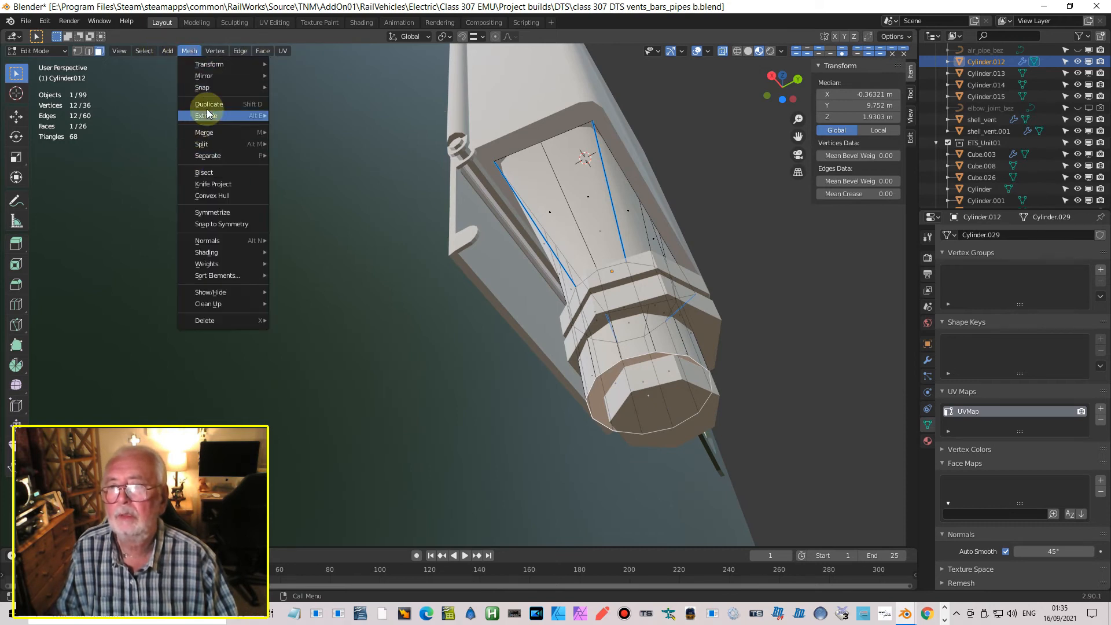
mouse_move(232, 87)
left_click(307, 138)
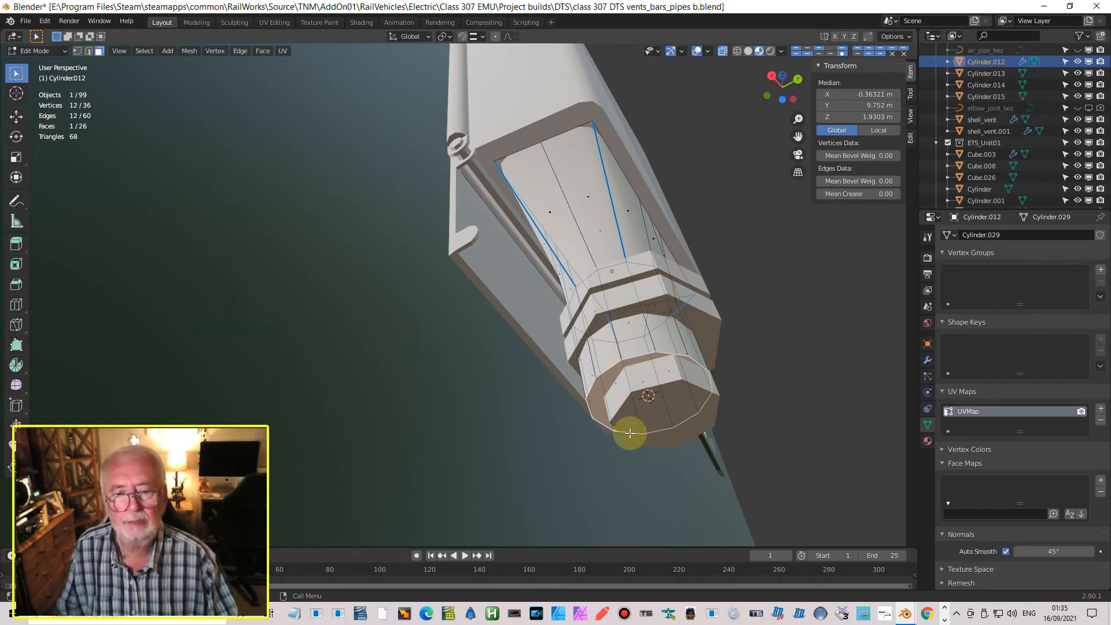
Step: Return to Object Mode and snap the small seven-sided end cylinder to the 3D cursor
key("Tab")
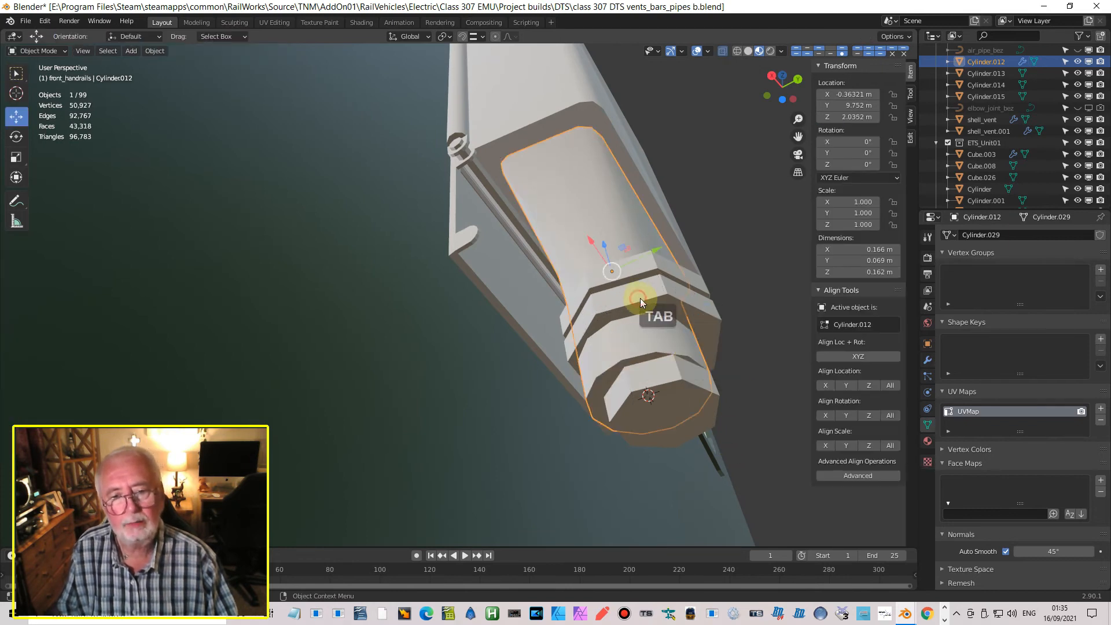
left_click(695, 417)
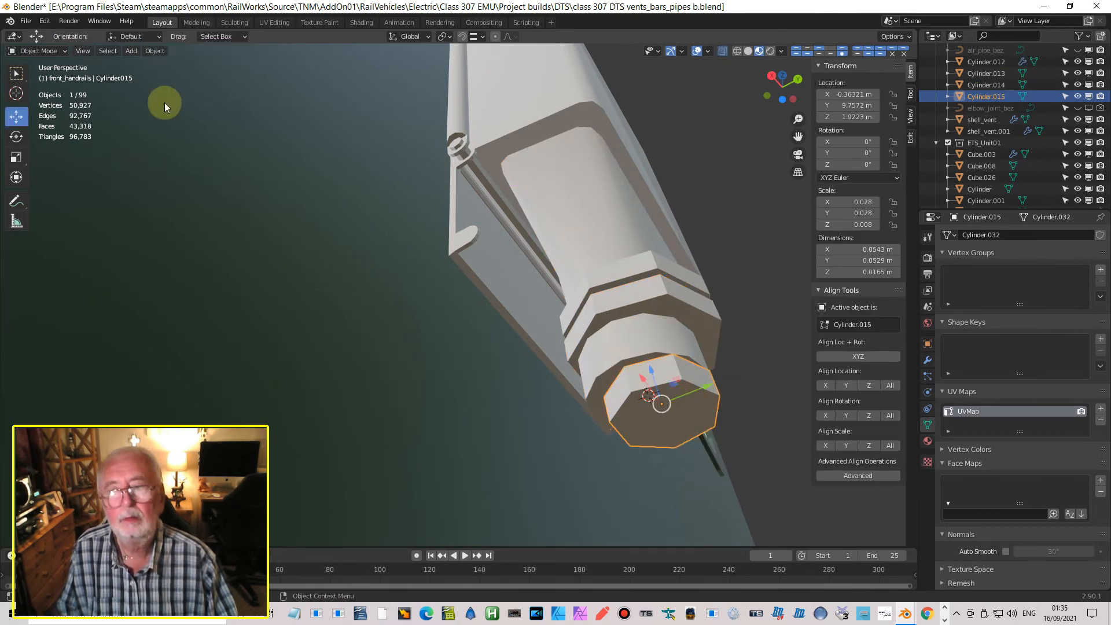
left_click(155, 51)
mouse_move(216, 84)
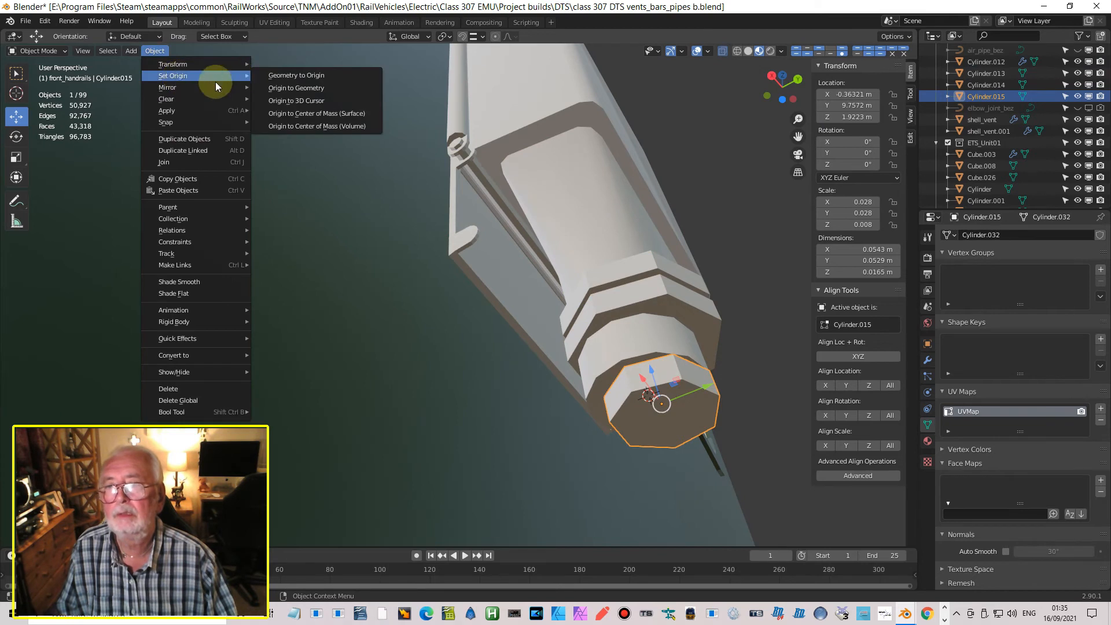
mouse_move(191, 120)
left_click(292, 132)
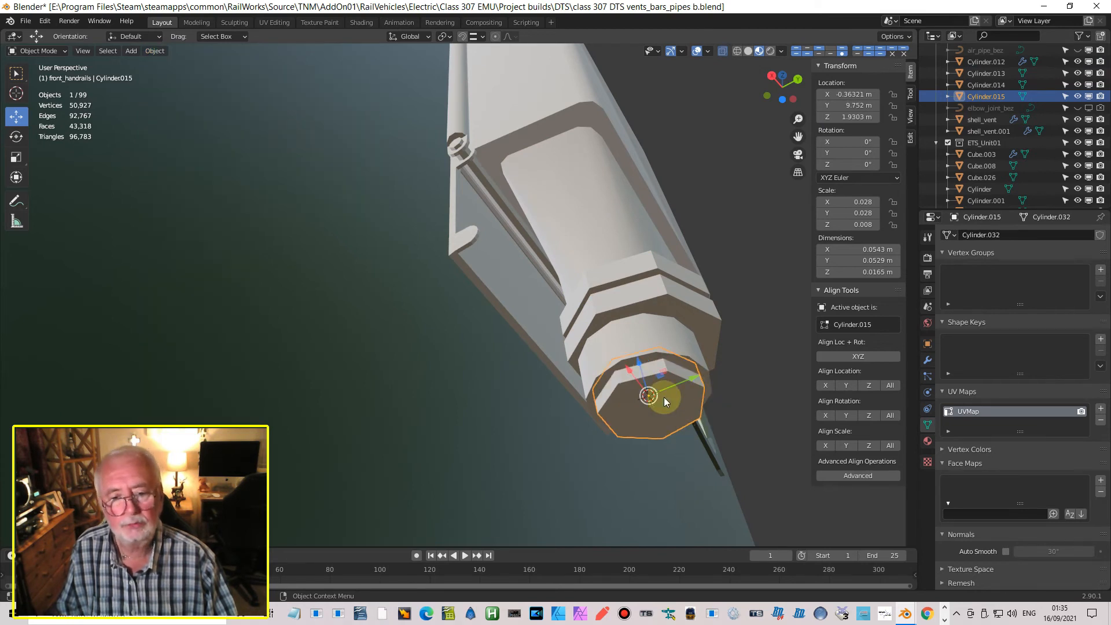
Step: In the back orthographic view, lower the small end cylinder until it sits directly beneath the spout's end
key("KP_1")
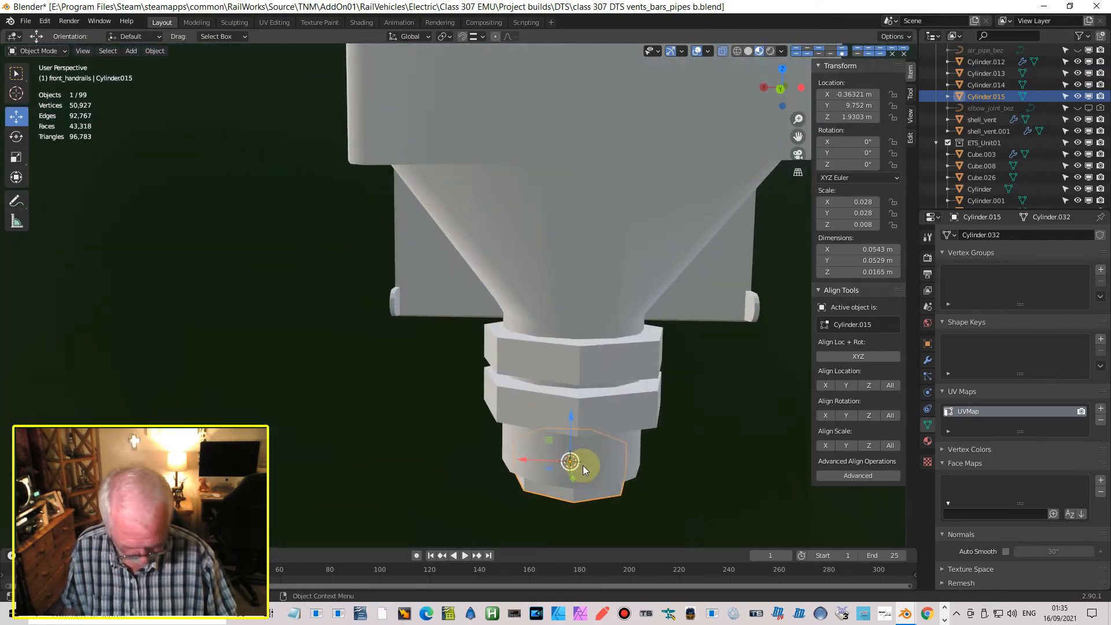
key("ctrl+KP_1")
left_click_drag(565, 368, 564, 384)
Step: Snap the lower of the two large collars to the 3D cursor and raise it to Z about 1.968 m
left_click(529, 353)
middle_click_drag(590, 369, 666, 304)
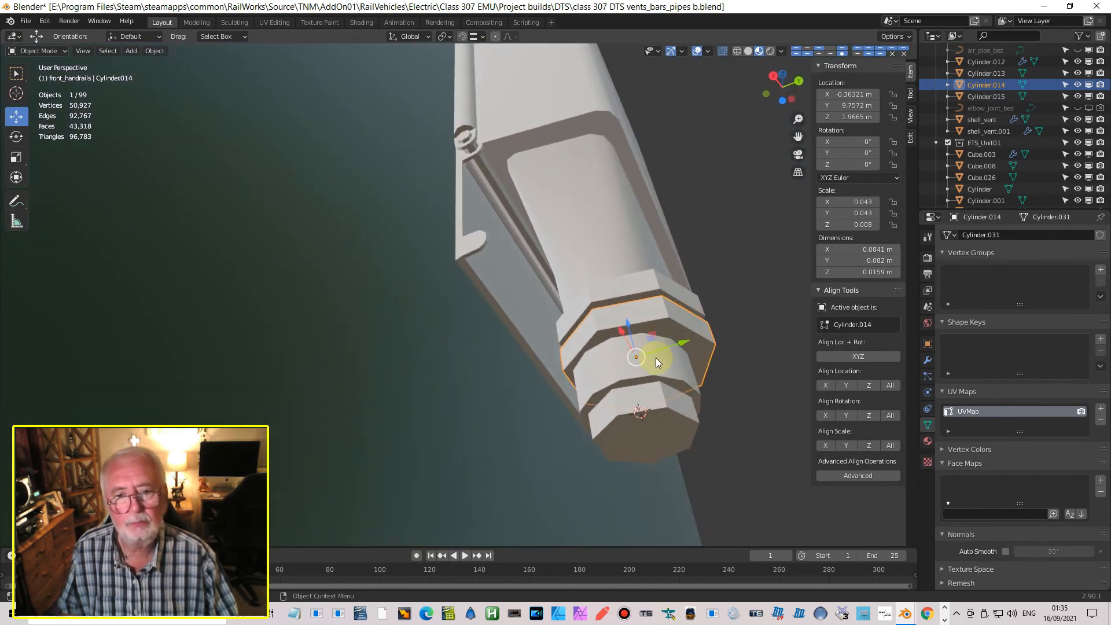
middle_click_drag(655, 358, 644, 364)
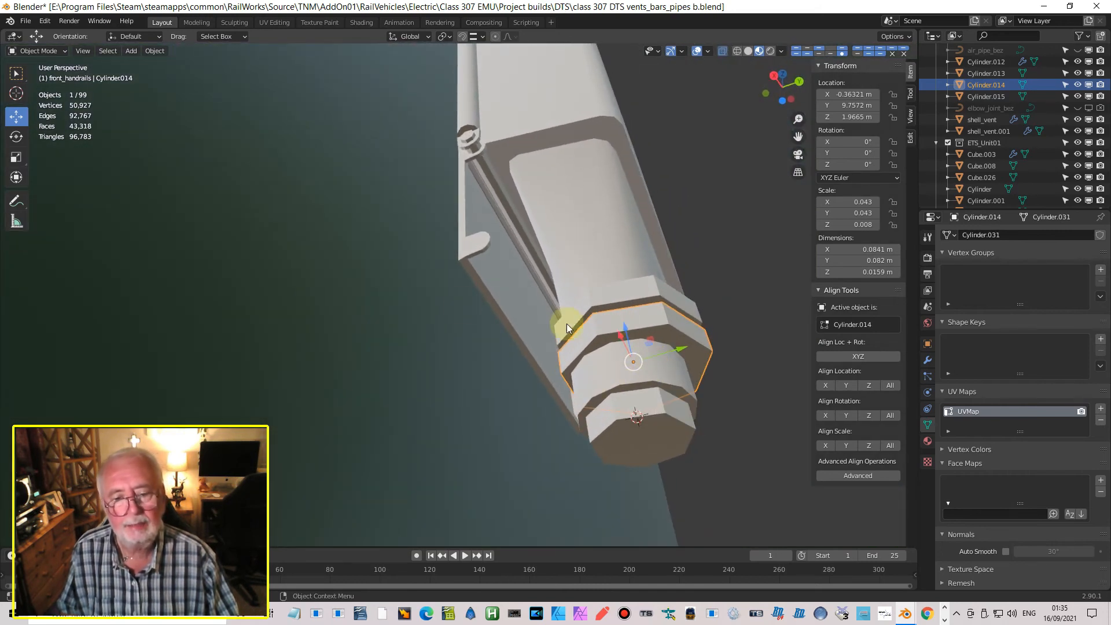
left_click(155, 51)
mouse_move(175, 78)
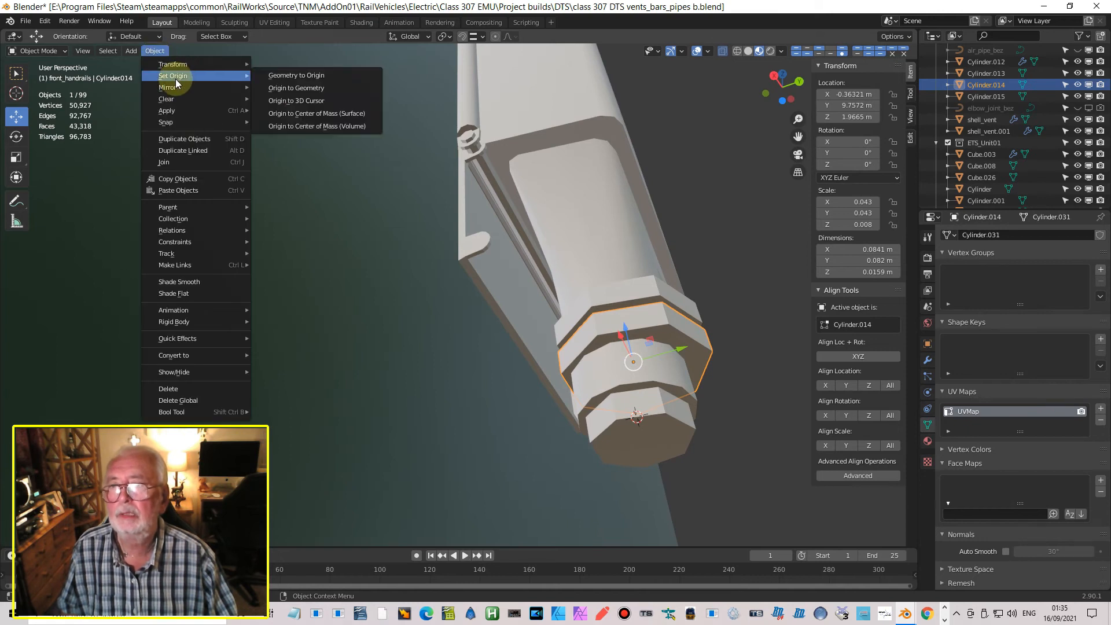
mouse_move(191, 122)
left_click(293, 137)
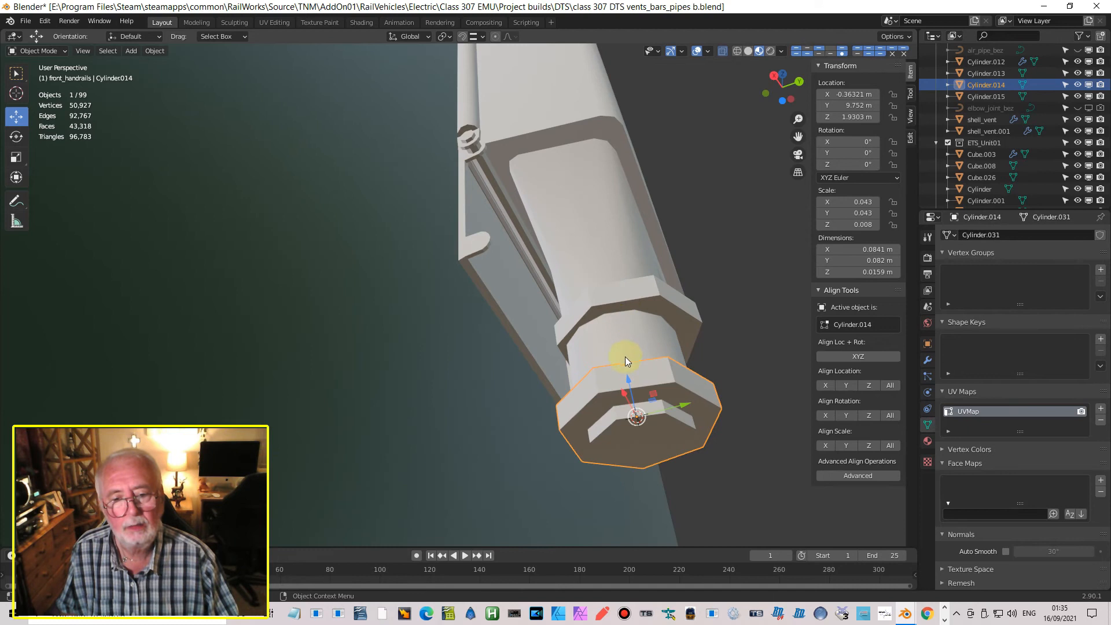
left_click_drag(626, 374, 619, 321)
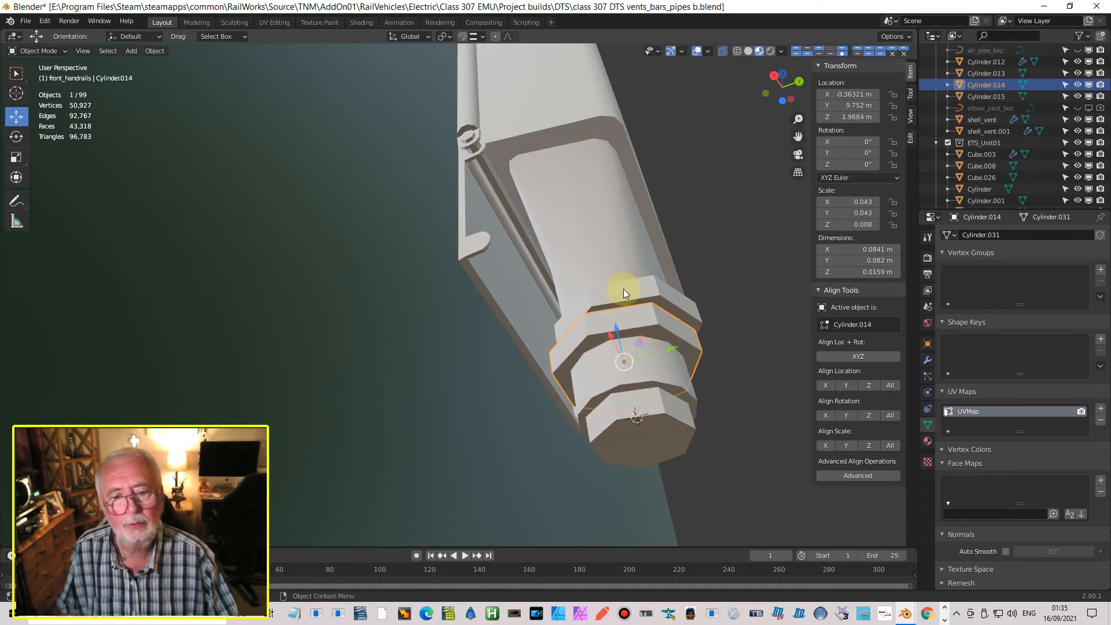
Step: Snap the upper large collar to the 3D cursor and raise it to Z about 1.998 m
left_click(624, 289)
left_click(154, 51)
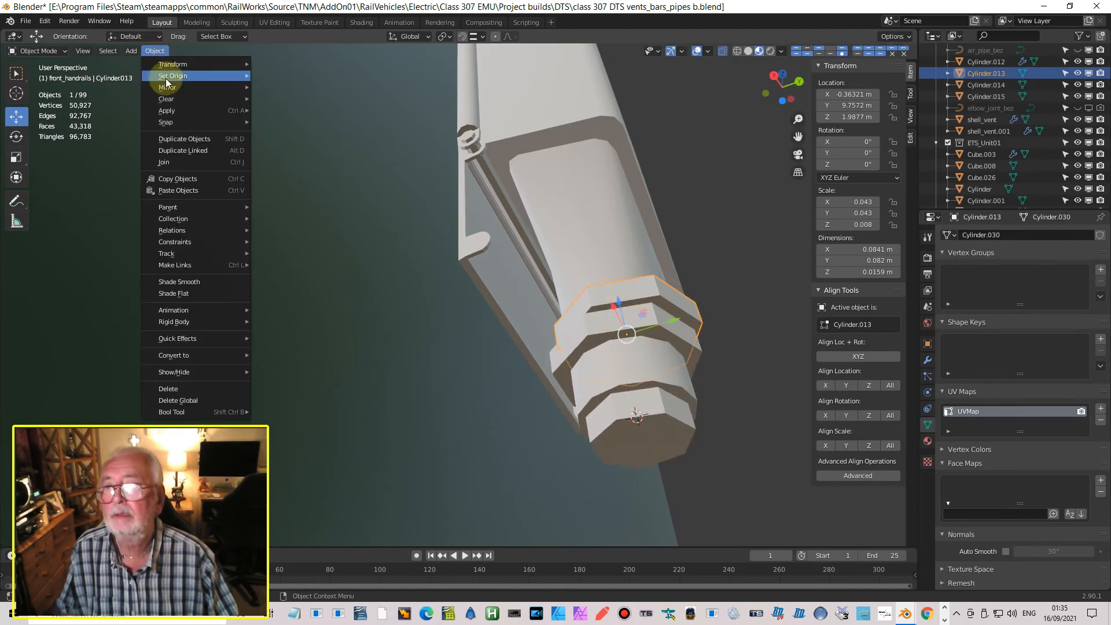
left_click(289, 125)
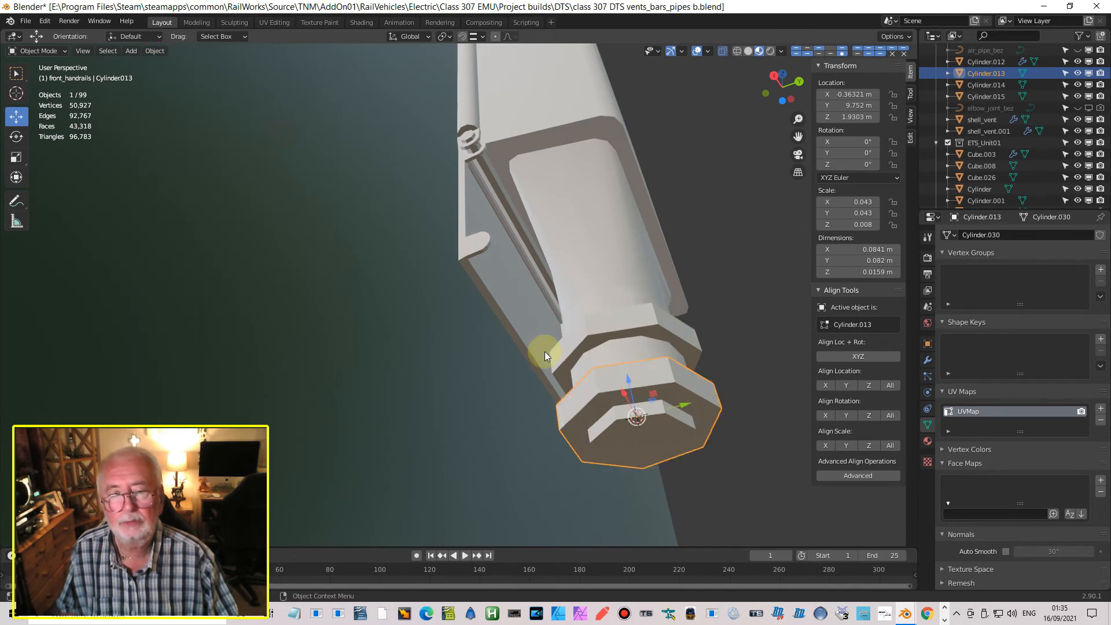
left_click_drag(630, 381, 579, 302)
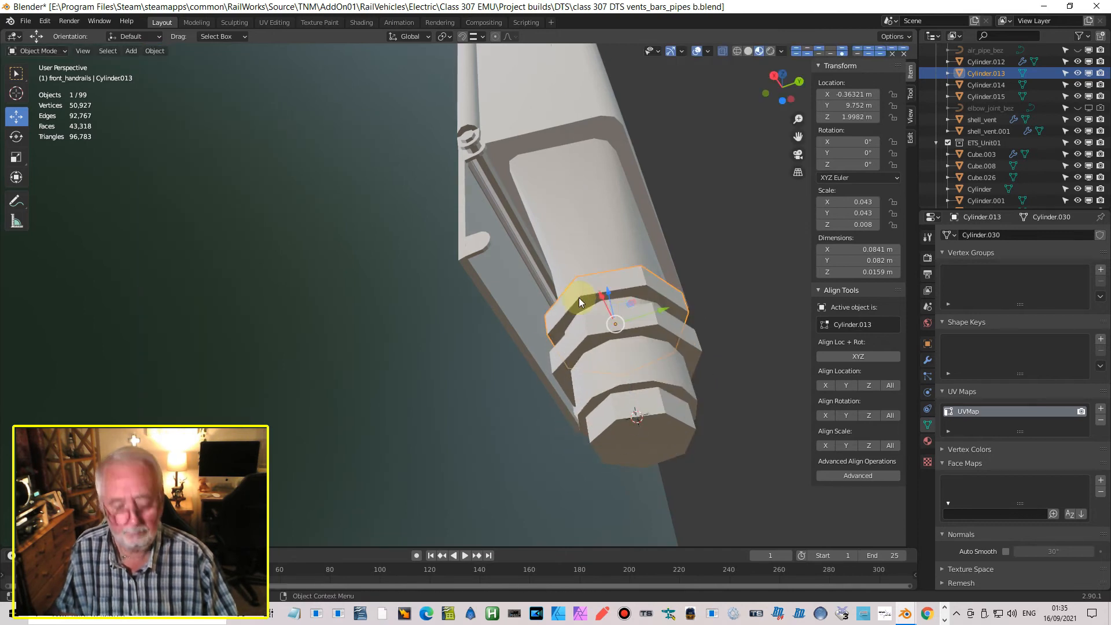
Step: In the back orthographic view, lower the upper collar slightly and set the lower one at Z about 1.973 m
key("ctrl+KP_1")
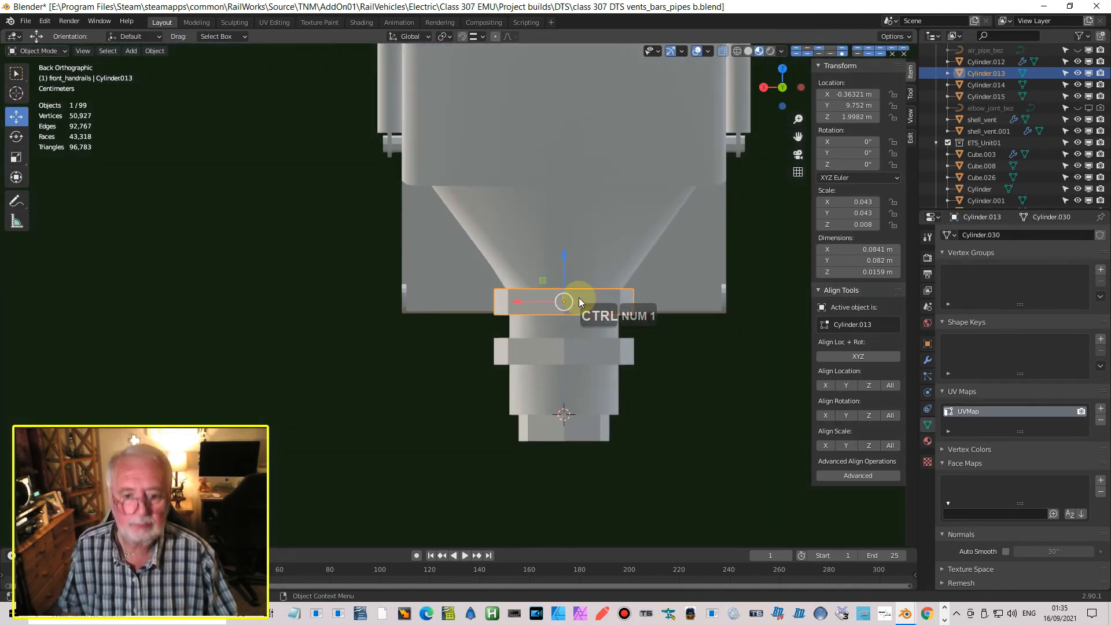
left_click(563, 260)
left_click_drag(564, 260, 565, 270)
left_click(563, 353)
mouse_move(566, 311)
left_mouse_down()
mouse_move(563, 301)
mouse_move(565, 310)
left_mouse_up()
middle_click_drag(634, 349, 655, 332)
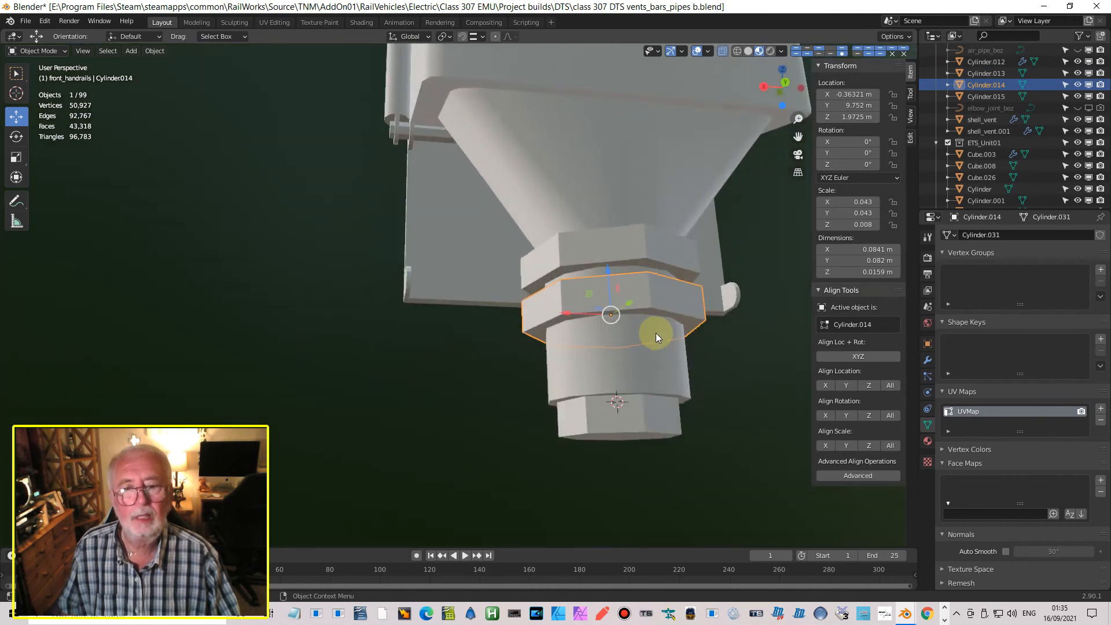
Step: Examine the ETS_Unit01 box and its spout collars on the cab front from several angles and distances
scroll(615, 353, "down", 6)
middle_click_drag(575, 374, 492, 362)
scroll(553, 347, "up", 3)
scroll(554, 347, "down", 3)
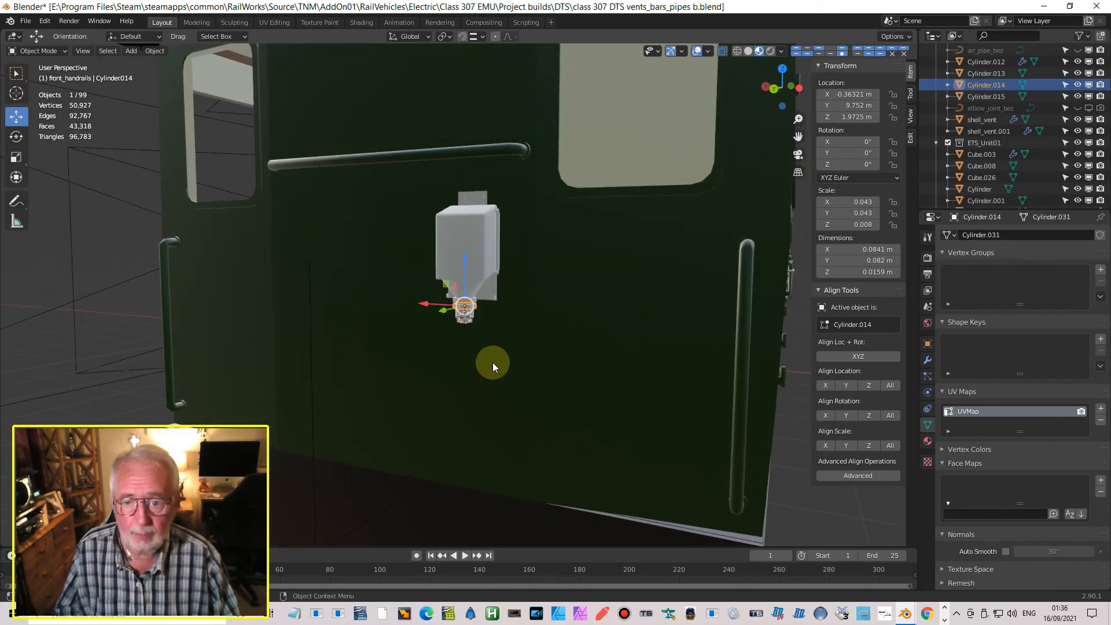
mouse_move(460, 237)
middle_mouse_down()
mouse_move(497, 255)
mouse_move(481, 234)
middle_mouse_up()
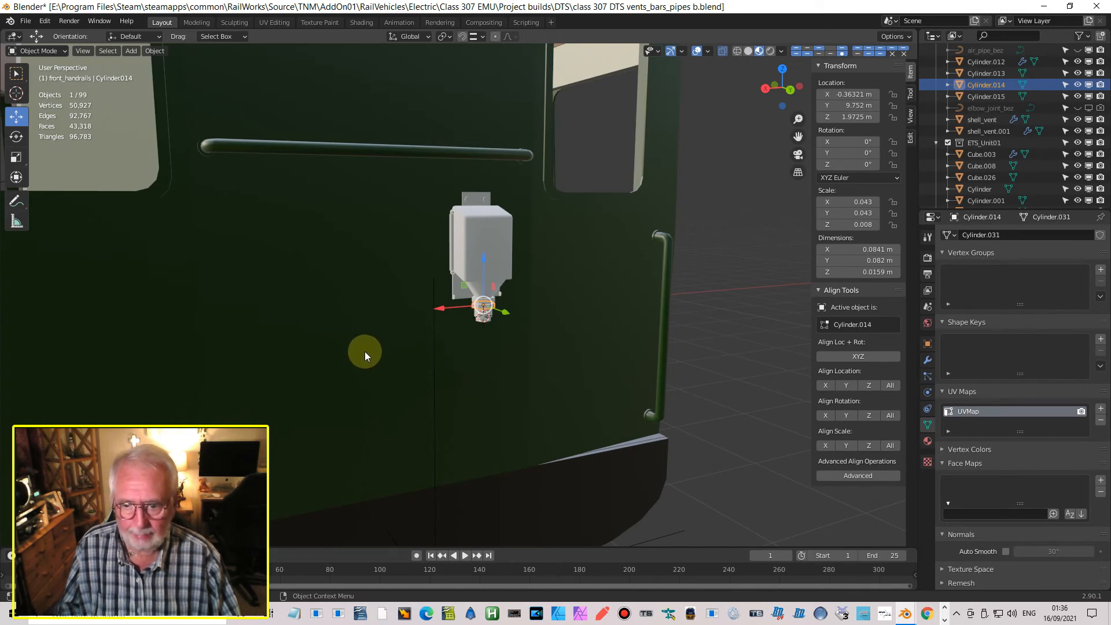
middle_click_drag(446, 315, 511, 306)
scroll(453, 303, "up", 2)
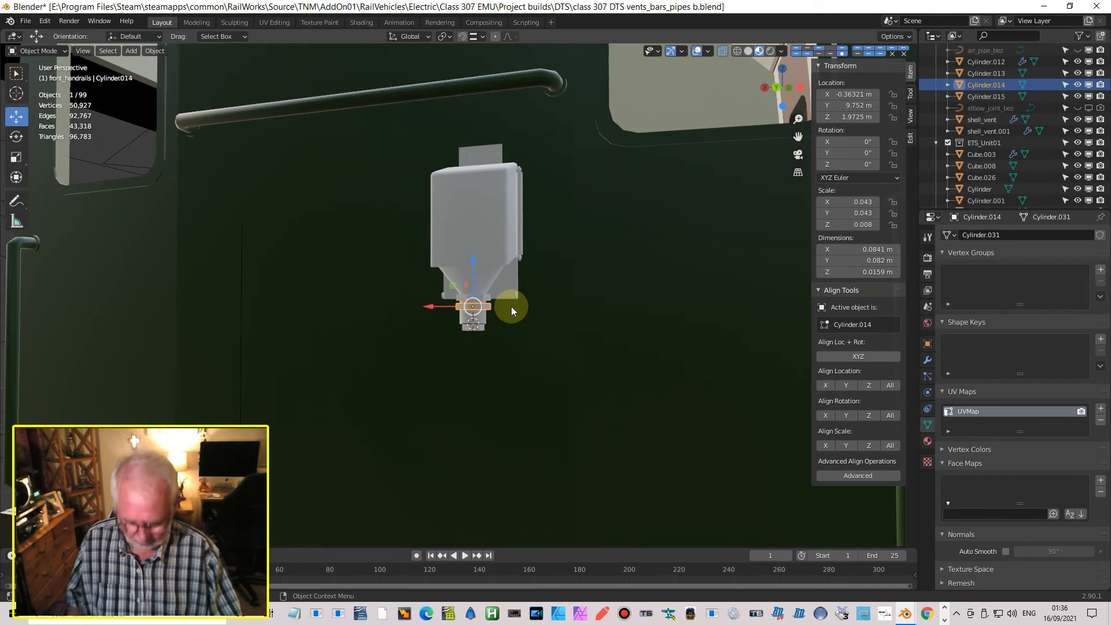
key("ctrl+KP_1")
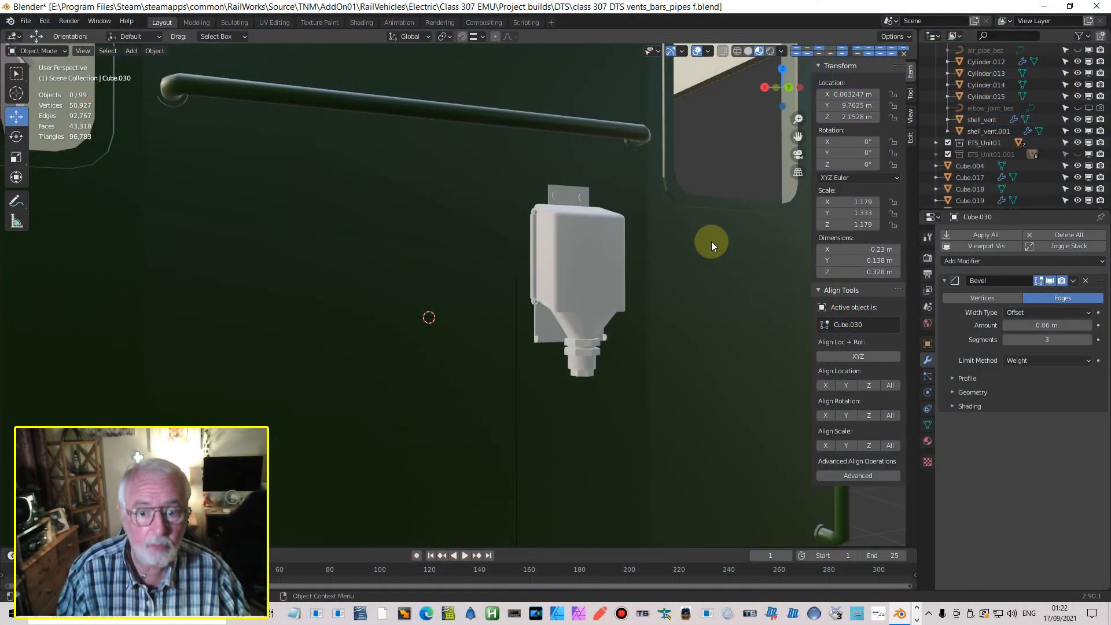
middle_click_drag(559, 263, 484, 286)
middle_click_drag(603, 362, 508, 258, "shift")
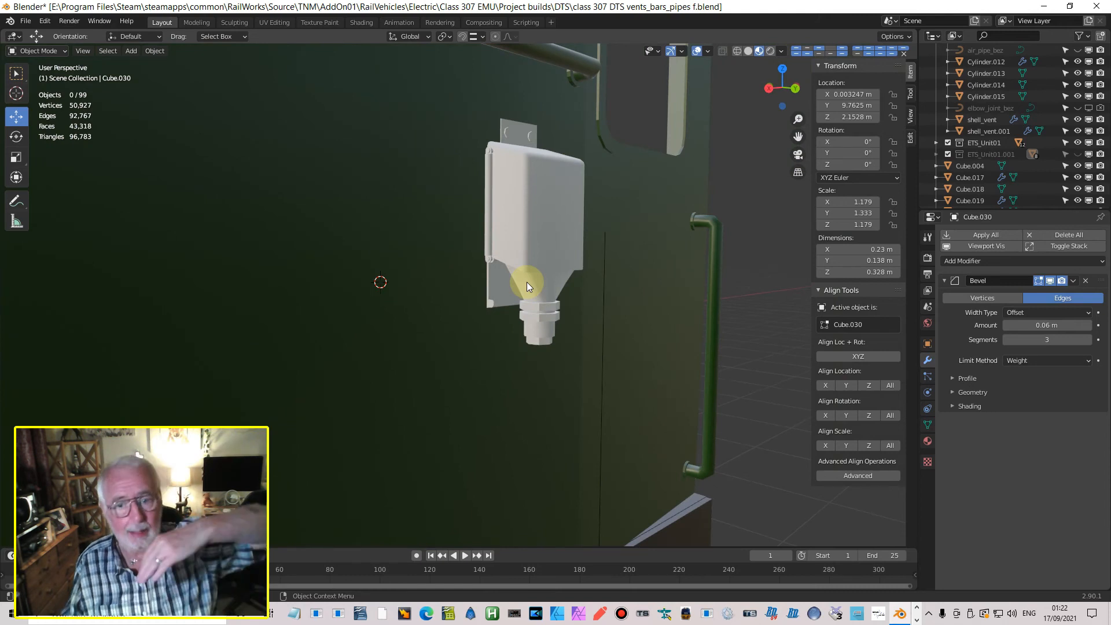
Step: Raise the lower front edge of the ETS_Unit01 box by about 0.057 m along Z in the right orthographic view
key("Tab")
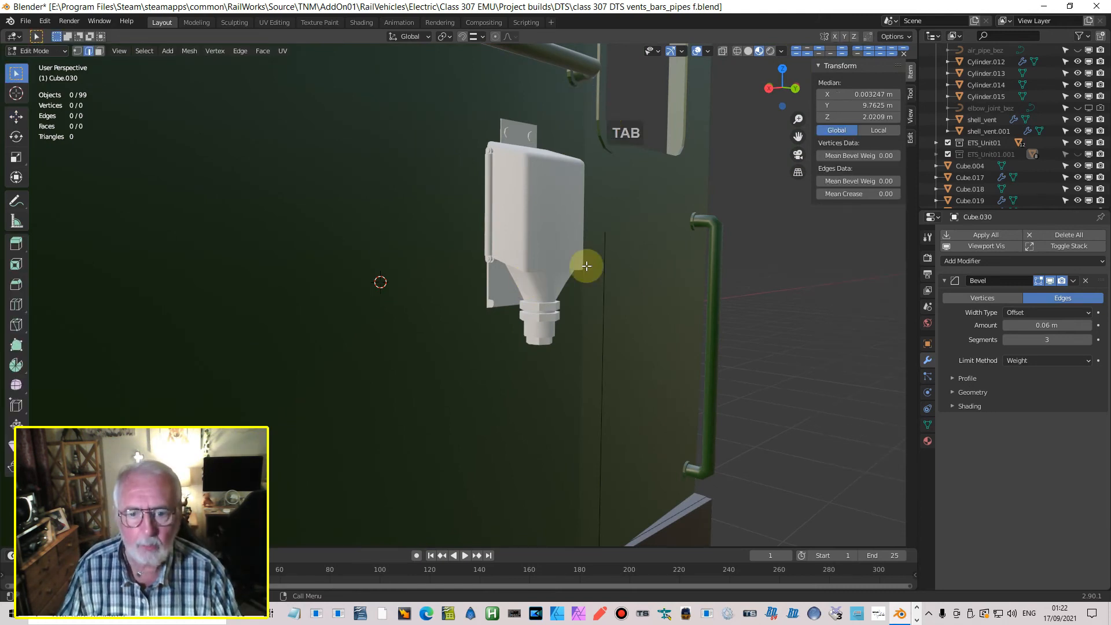
key("Tab")
left_click(547, 254)
key("Tab")
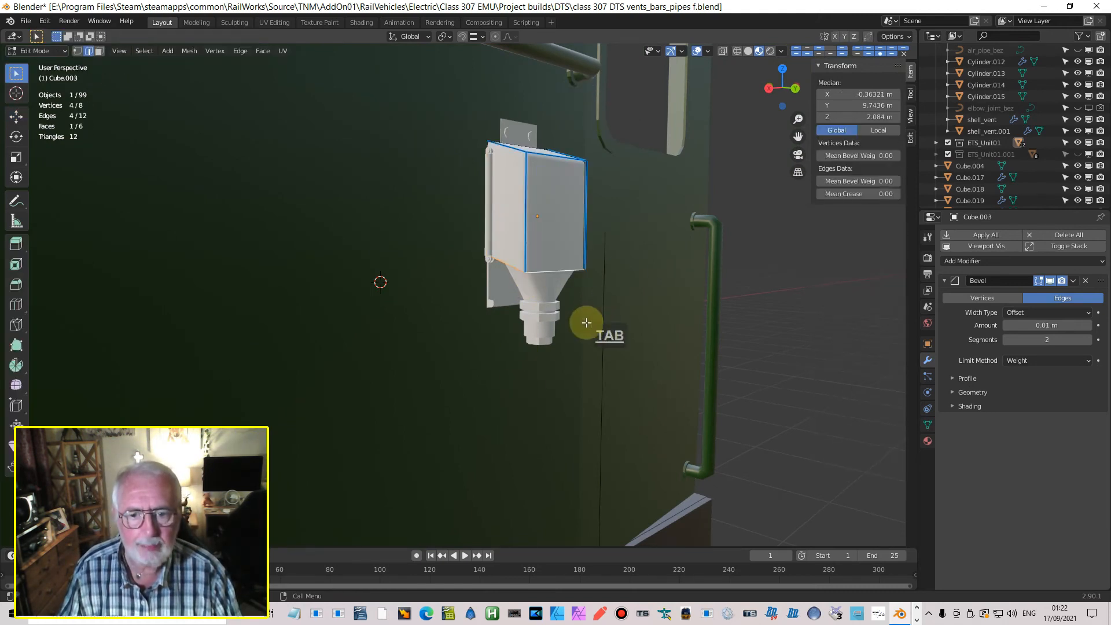
left_click(549, 270)
left_click(553, 271)
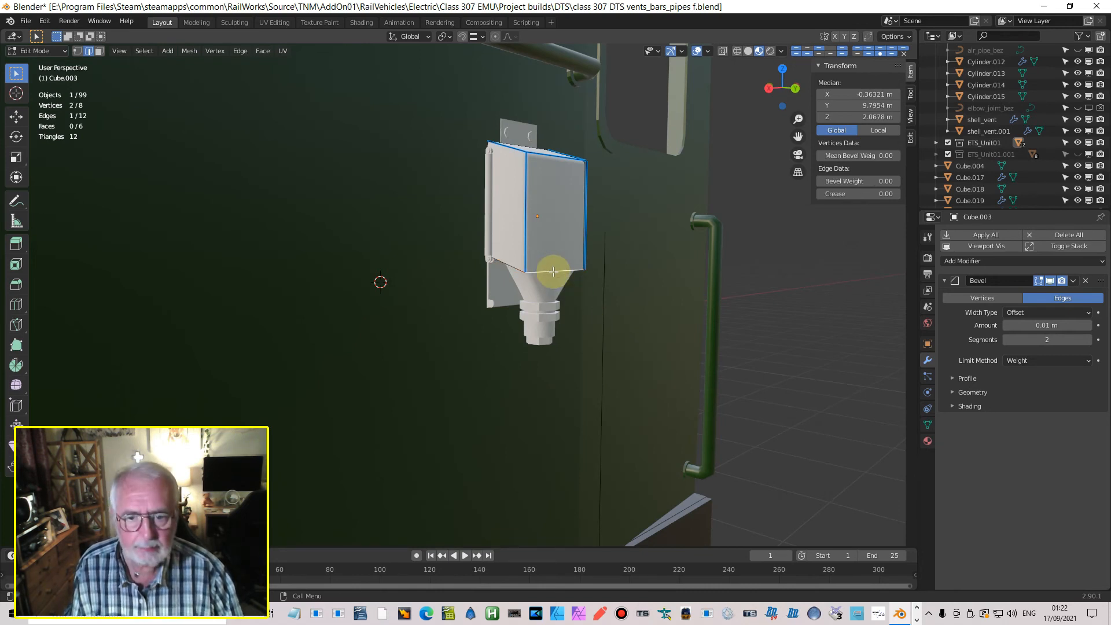
key("KP_3")
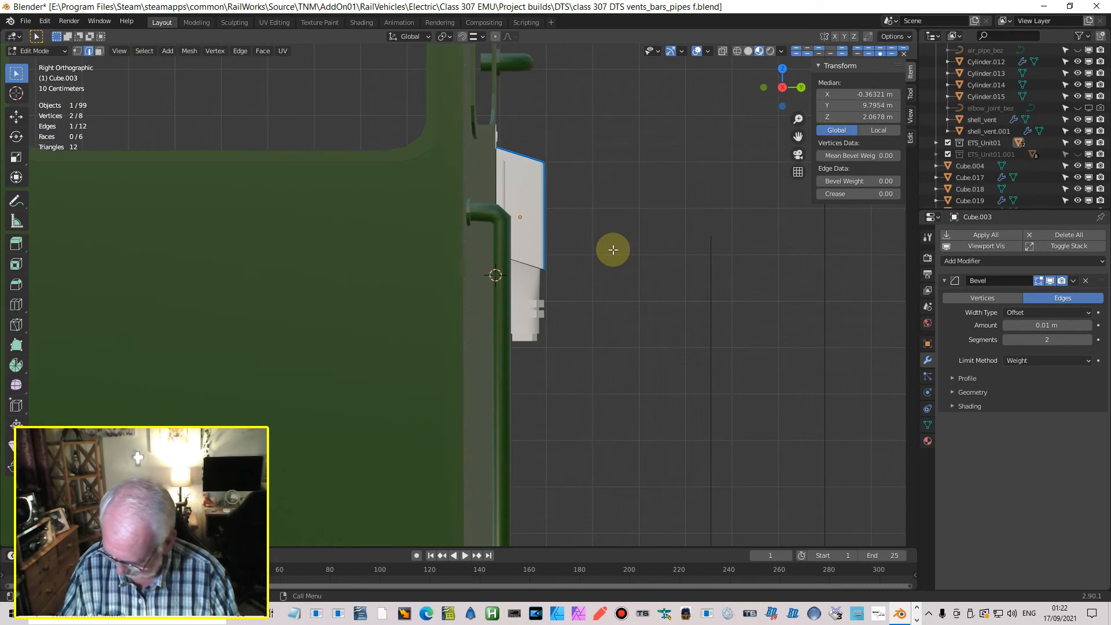
key("g")
key("z")
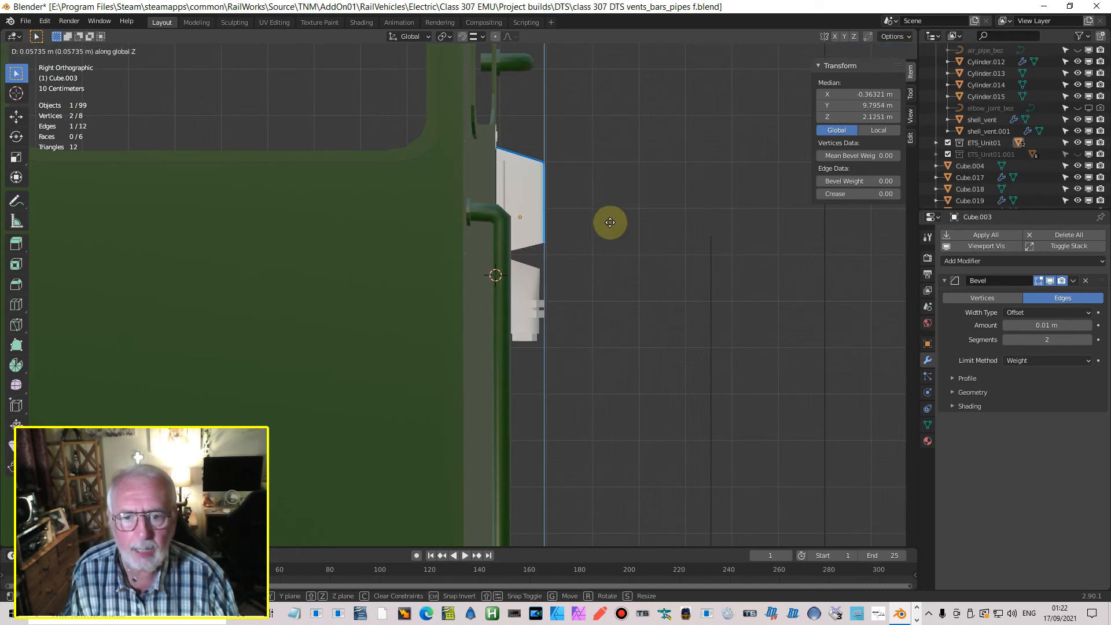
left_click(609, 223)
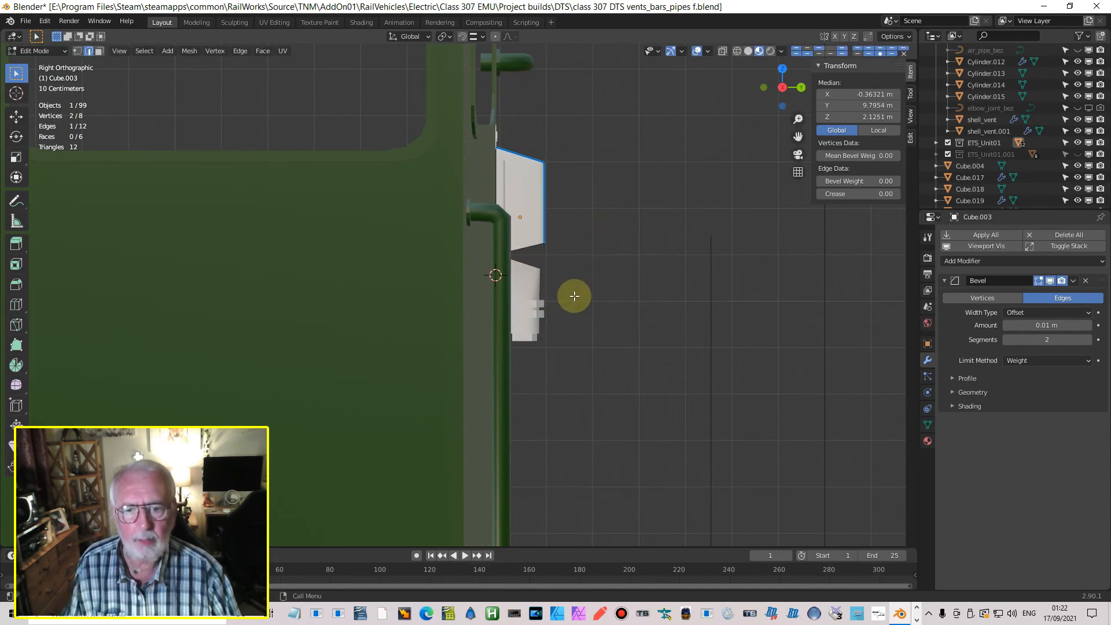
Step: Select the spout, both large collars and the end piece together and raise them until the end piece sits at Z about 1.951 m
middle_click_drag(572, 295, 509, 305)
scroll(534, 304, "up", 5)
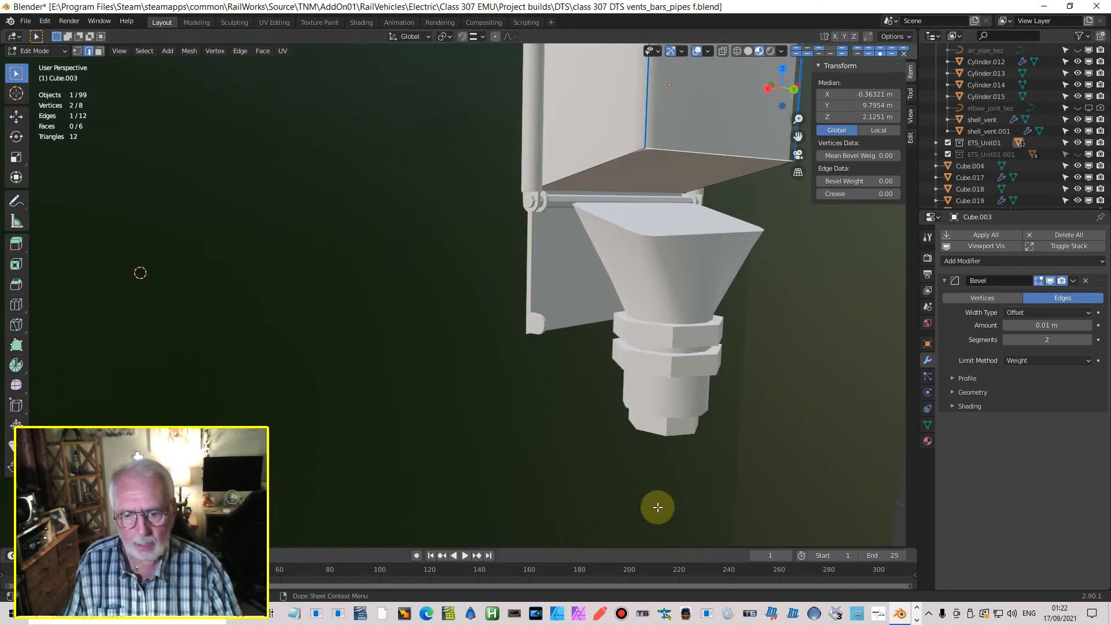
key("Tab")
left_click(649, 261)
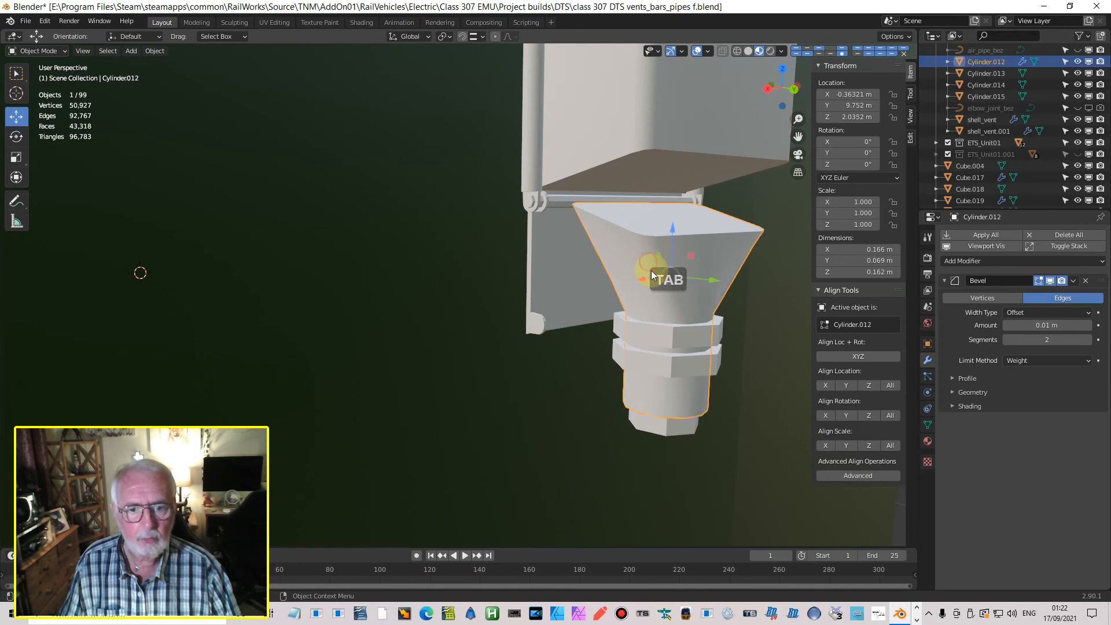
left_click(669, 339, "shift")
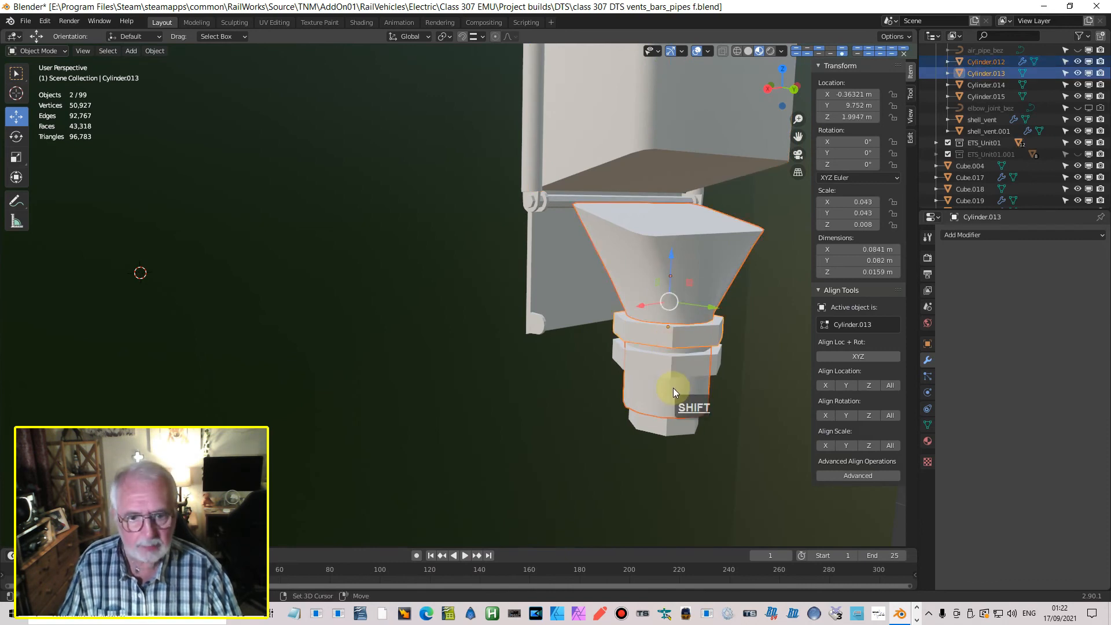
left_click(673, 372, "shift")
left_click(678, 428, "shift")
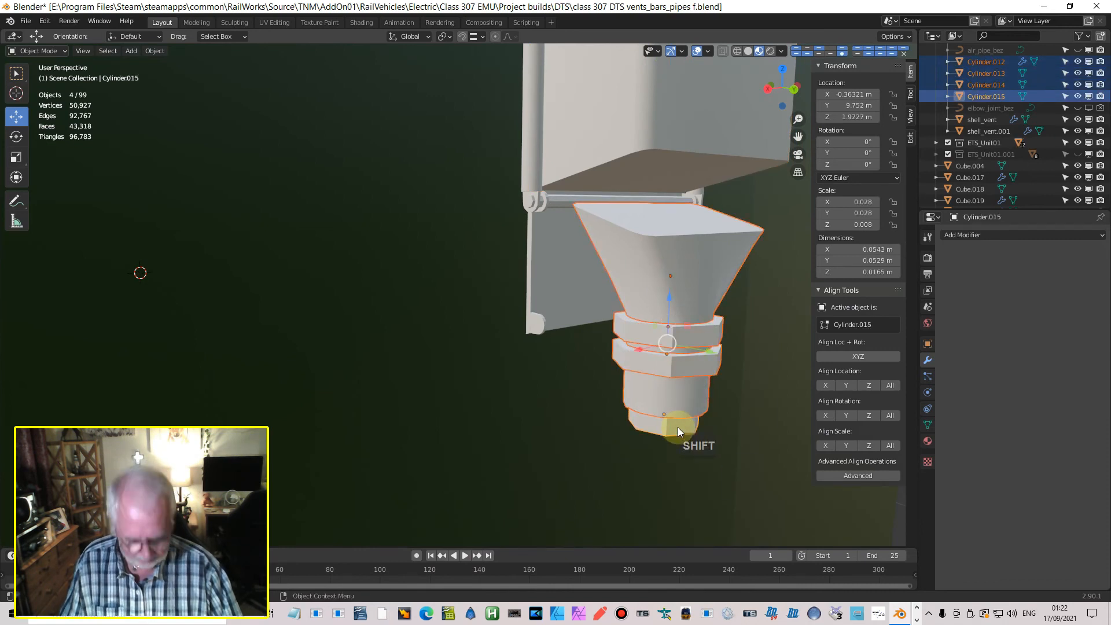
key("KP_3")
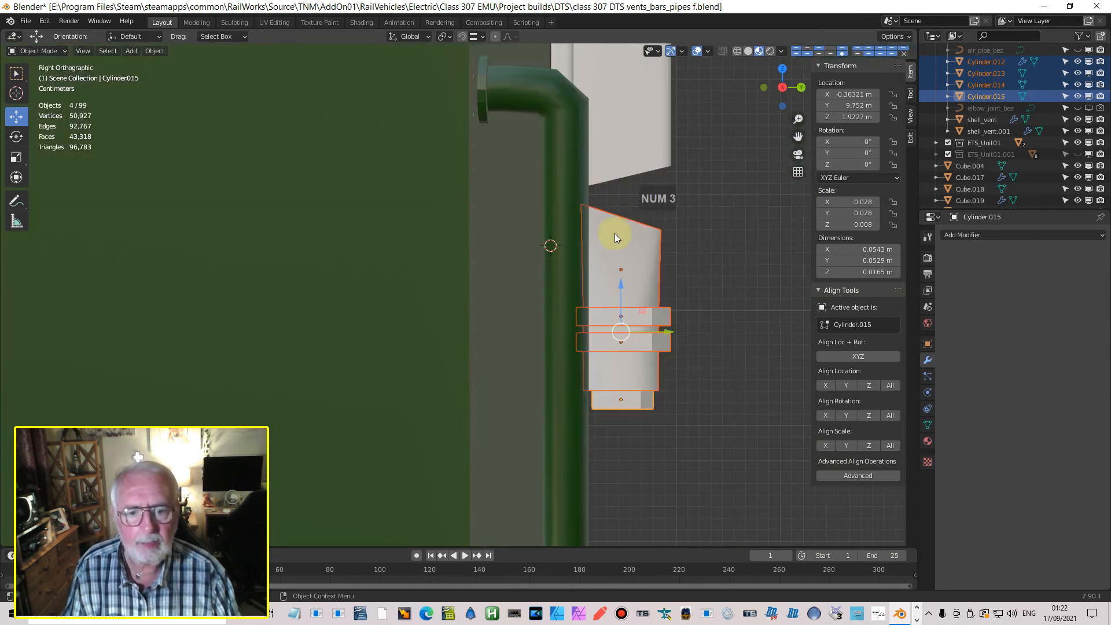
left_click_drag(622, 291, 622, 258)
Step: In wireframe shading, raise the selected spout assembly further until the end piece sits at Z about 1.967 m
left_click(738, 51)
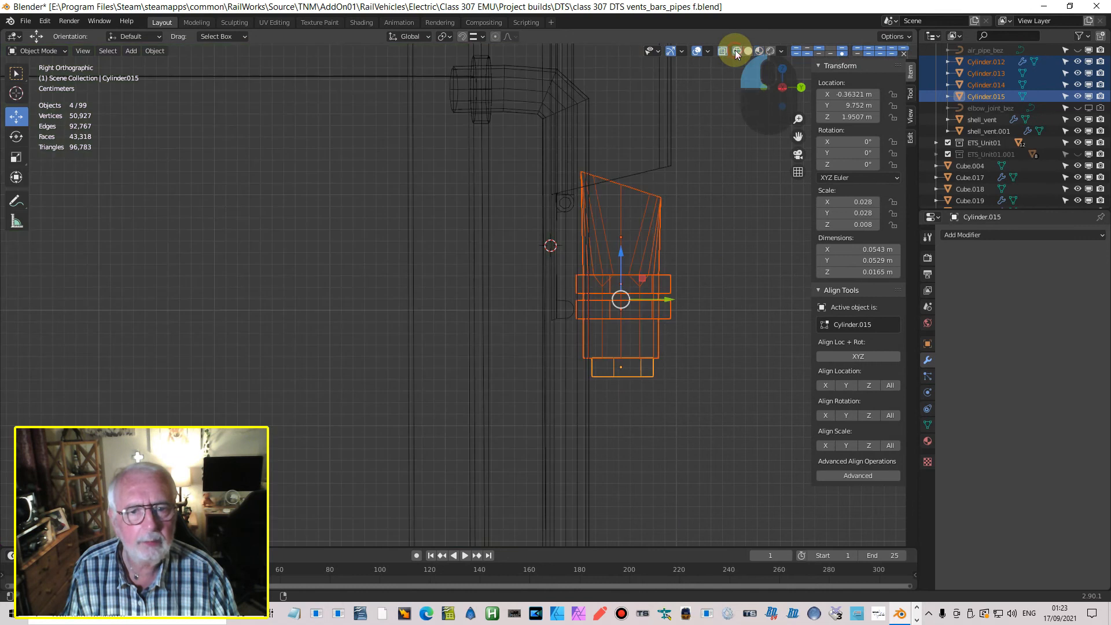
scroll(721, 185, "up", 1)
middle_click_drag(721, 185, 649, 267, "shift")
scroll(644, 270, "up", 1)
left_click_drag(609, 348, 613, 317)
Step: Rotate the top face of the spout about 30° in the side view to match the box's sloping underside
key("Tab")
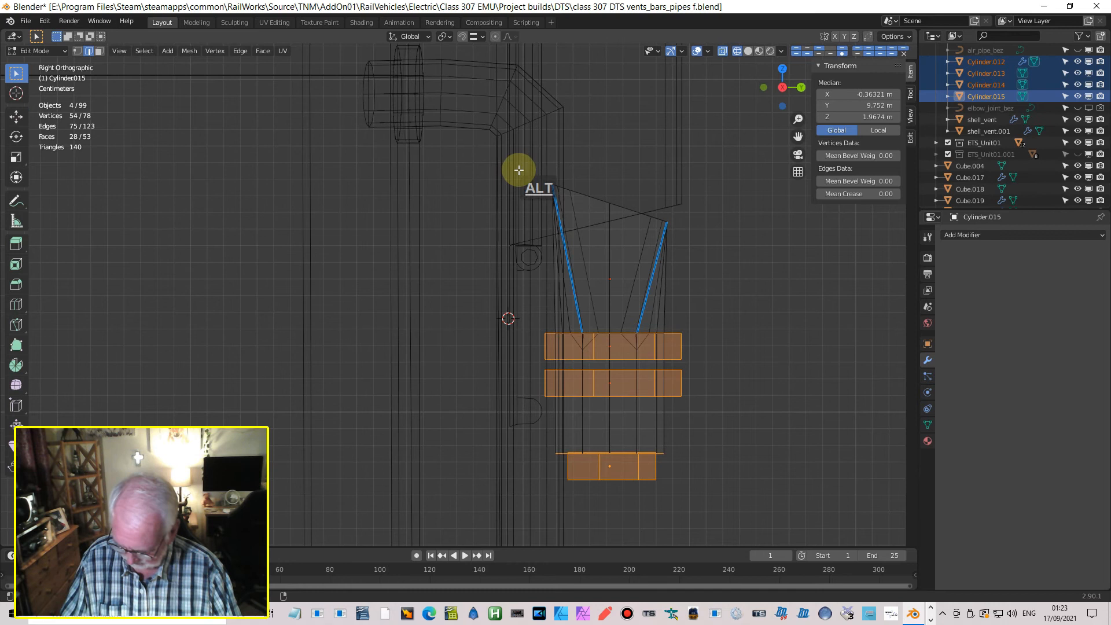
key("alt+a")
left_click_drag(509, 153, 722, 255)
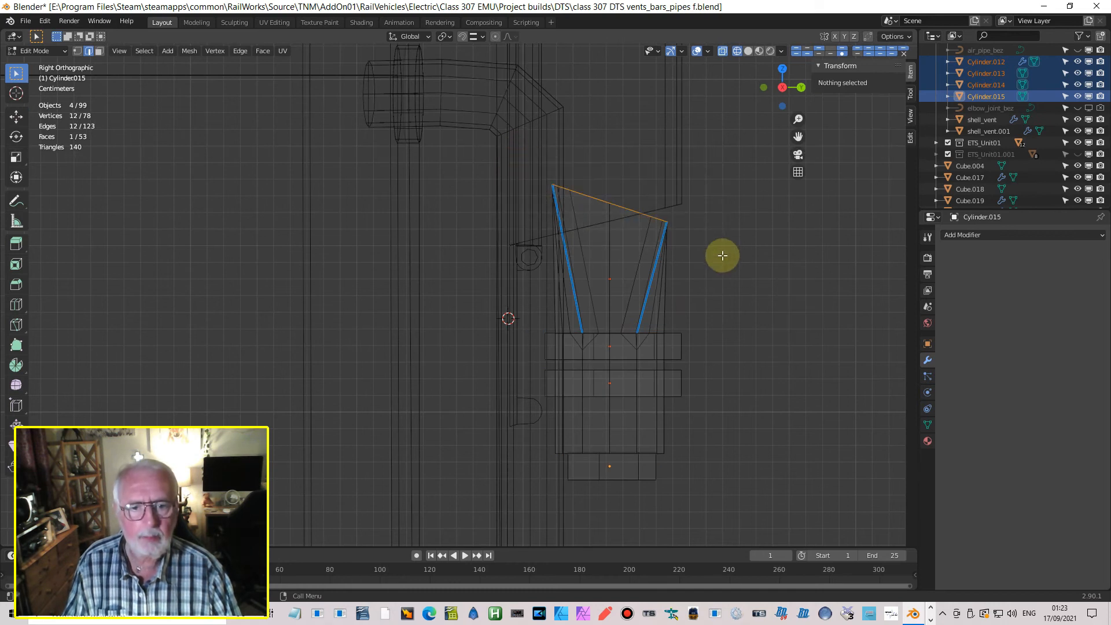
key("r")
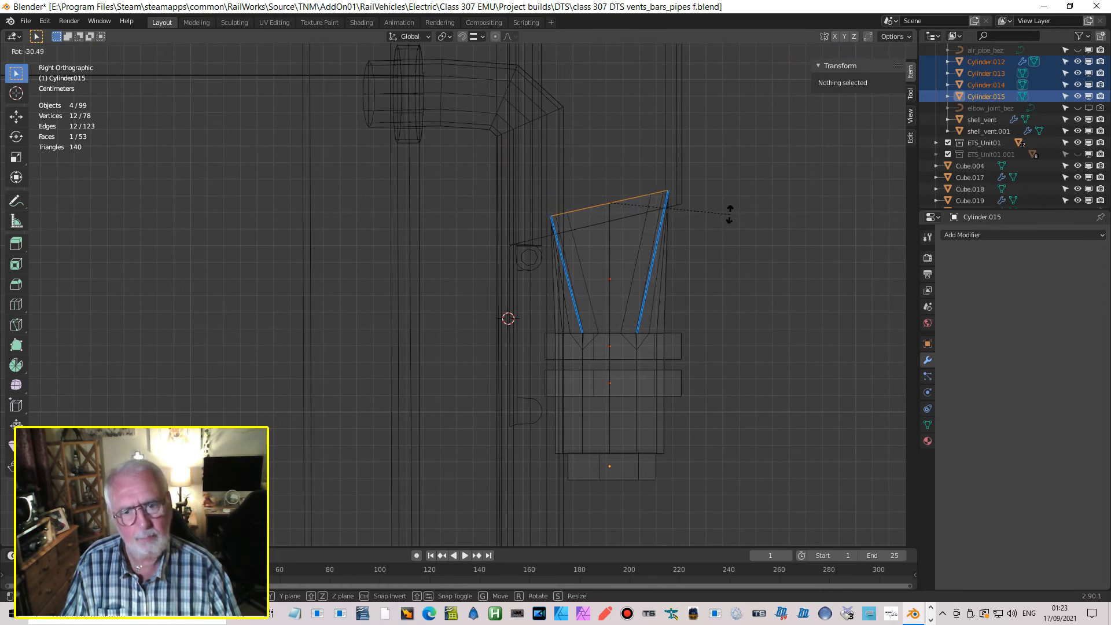
left_click(728, 211)
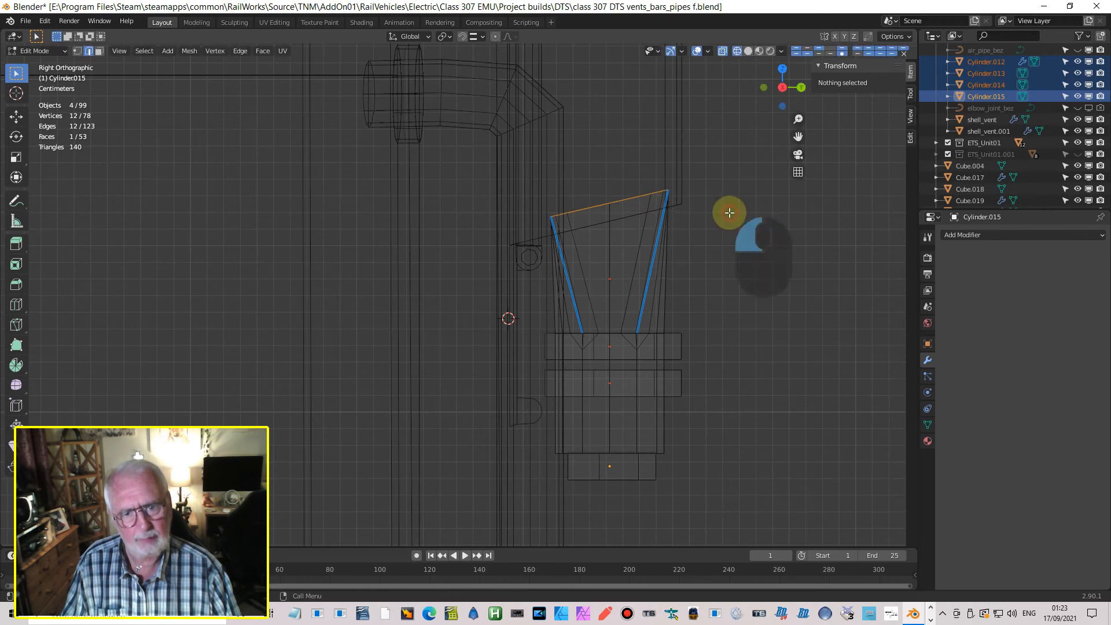
key("Tab")
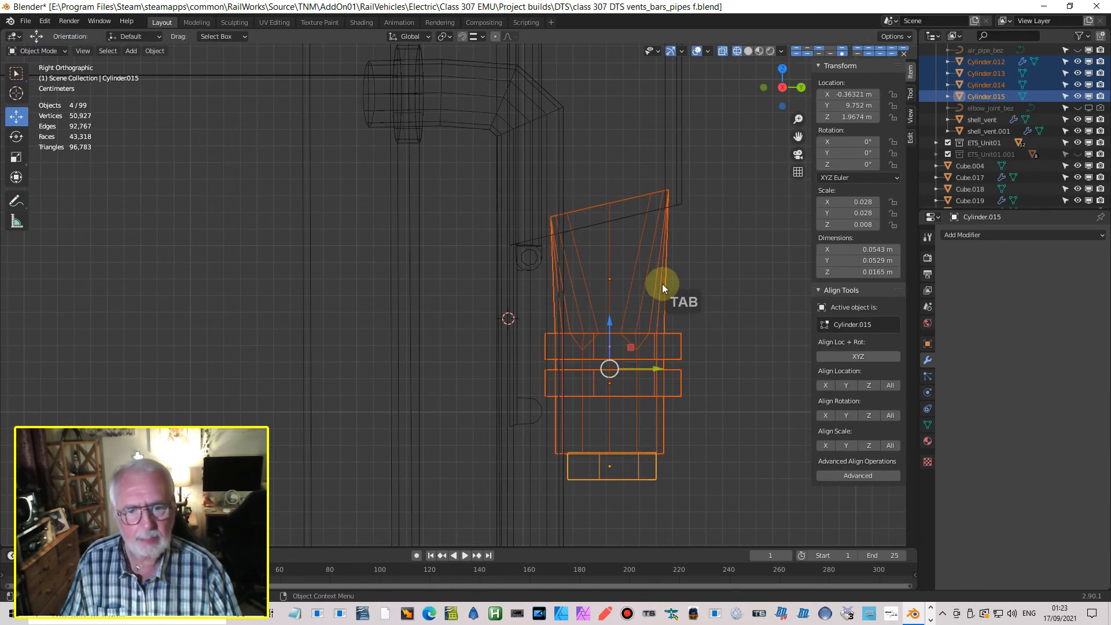
Step: Lower the spout assembly onto the line of the box's underside, with the end piece at Z about 1.957 m
left_click_drag(614, 318, 619, 337)
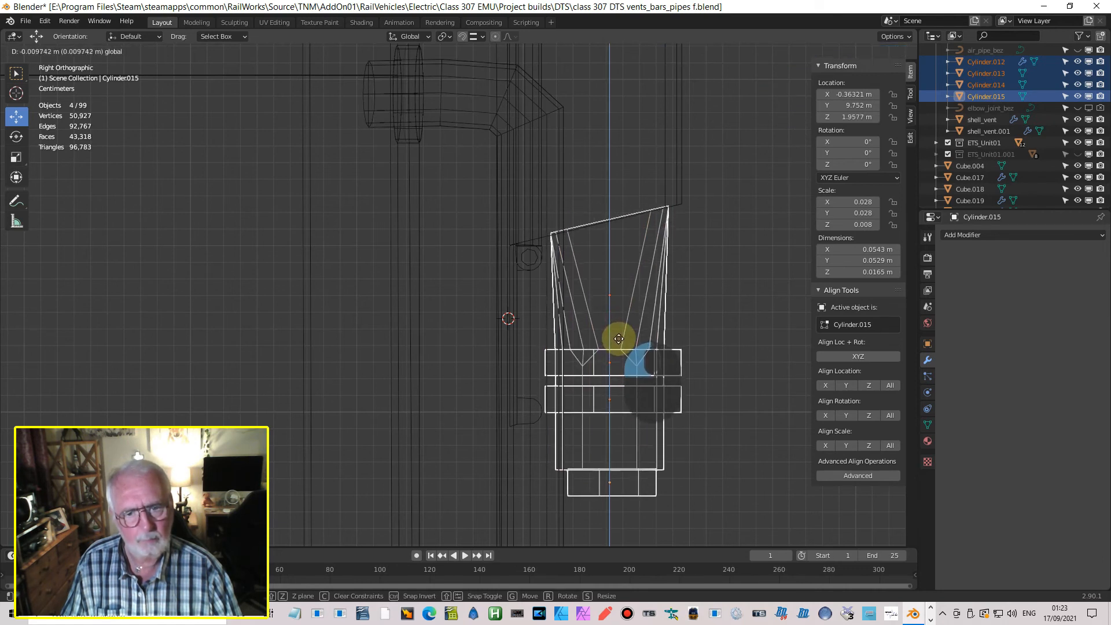
left_click(619, 340)
left_click_drag(613, 340, 613, 338)
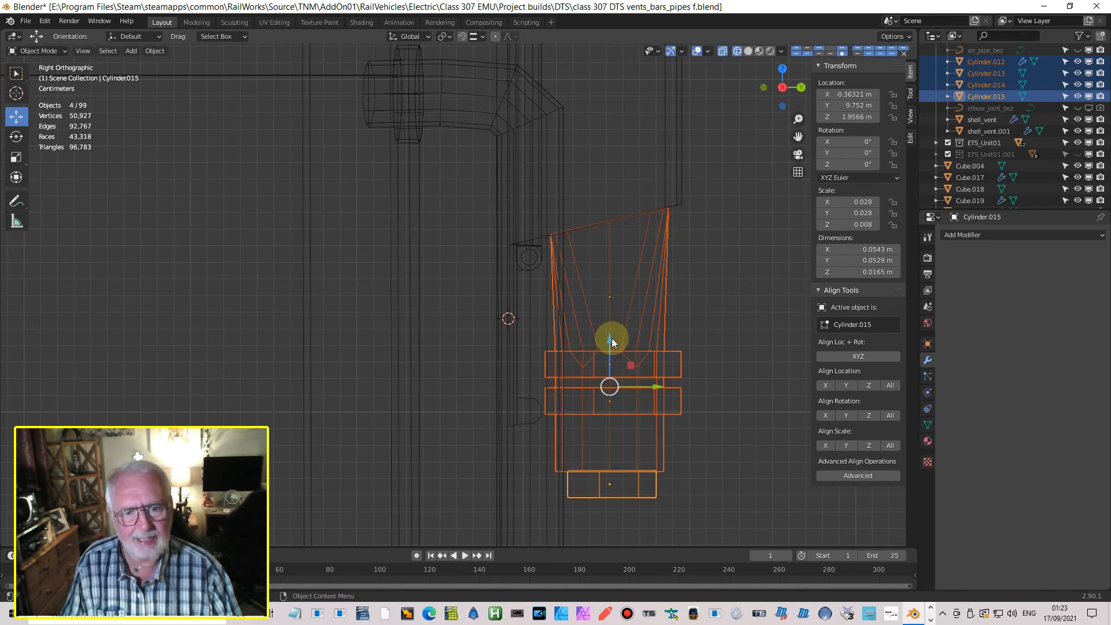
scroll(690, 367, "down", 4)
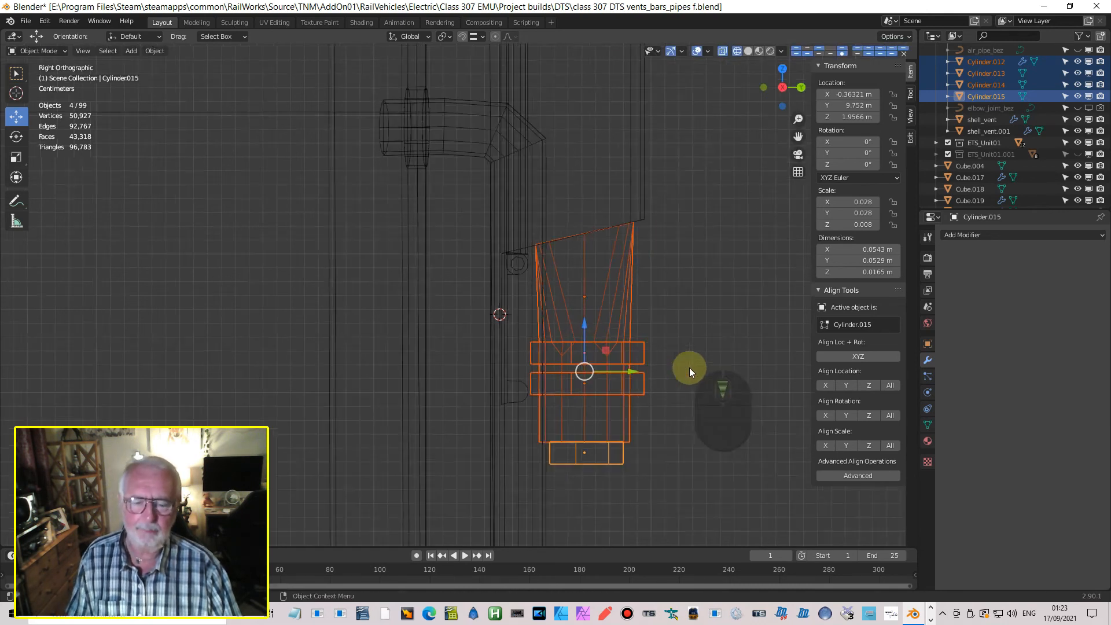
Step: Examine the reshaped ETS_Unit01 box and its spout joint in solid and material preview shading from several angles
left_click(749, 51)
middle_click_drag(633, 271, 589, 331)
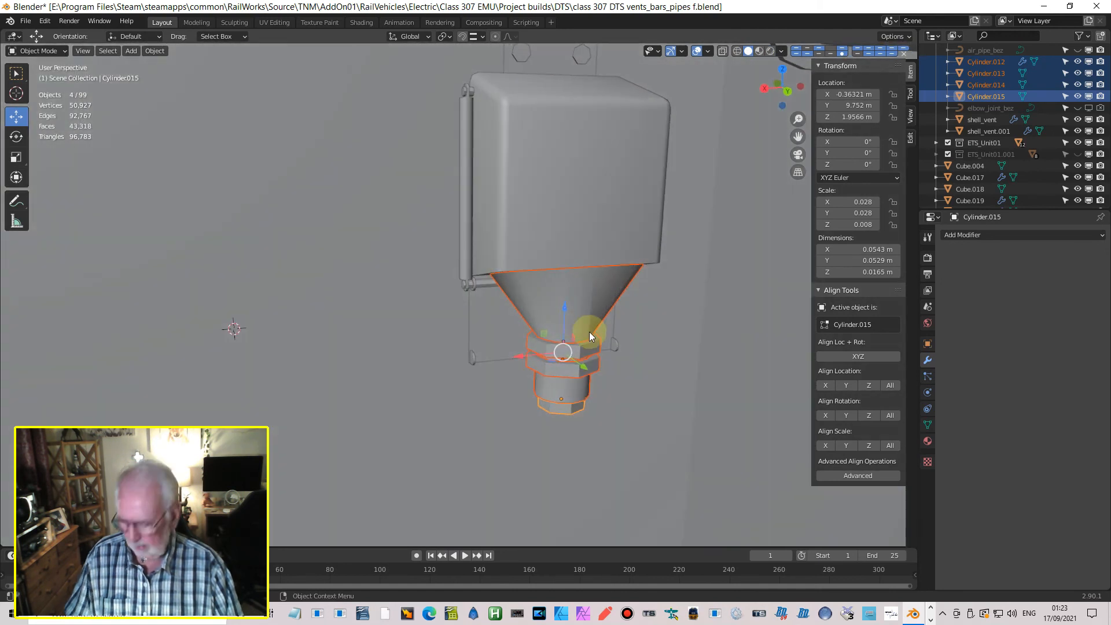
left_click(759, 51)
scroll(658, 311, "down", 5)
middle_click_drag(658, 311, 634, 305)
scroll(474, 299, "up", 3)
left_click(509, 320)
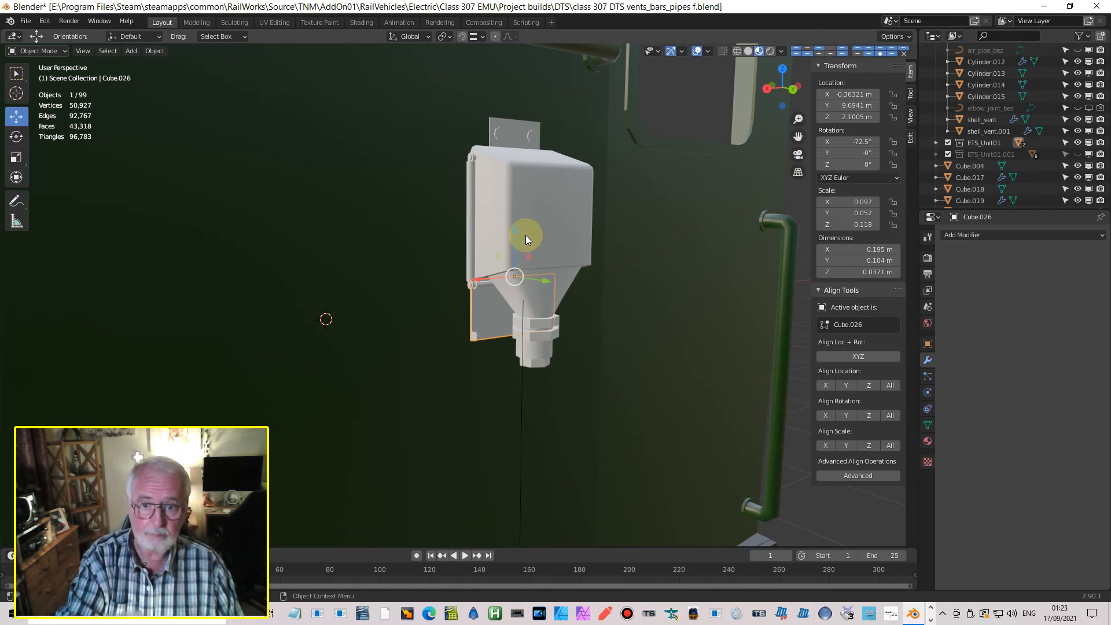
mouse_move(526, 236)
middle_mouse_down()
mouse_move(488, 249)
mouse_move(521, 235)
middle_mouse_up()
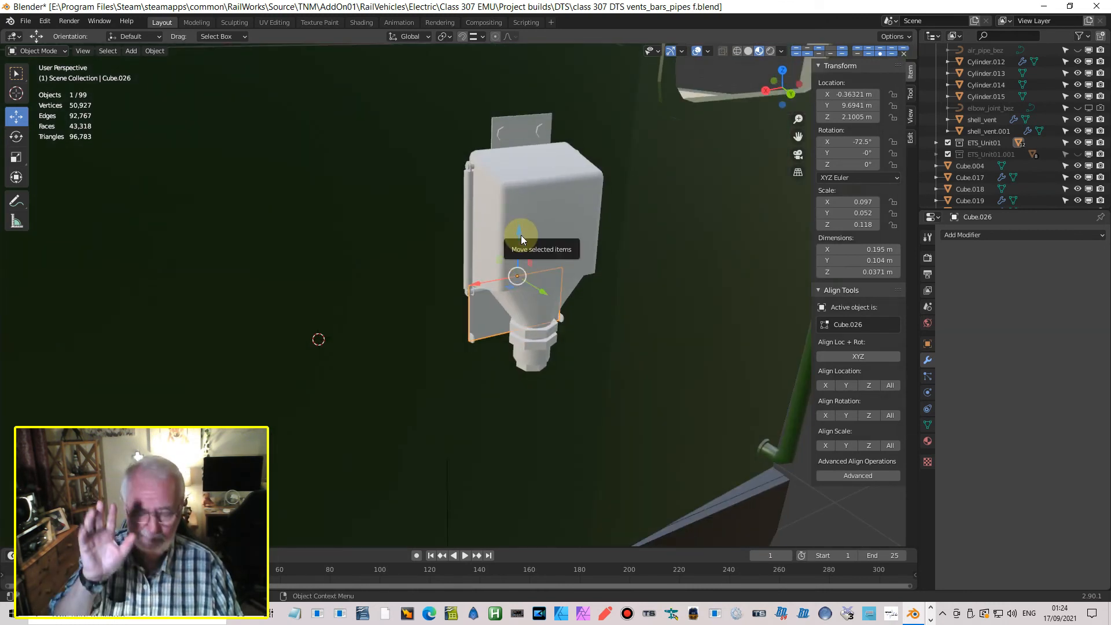
middle_click_drag(592, 249, 652, 177)
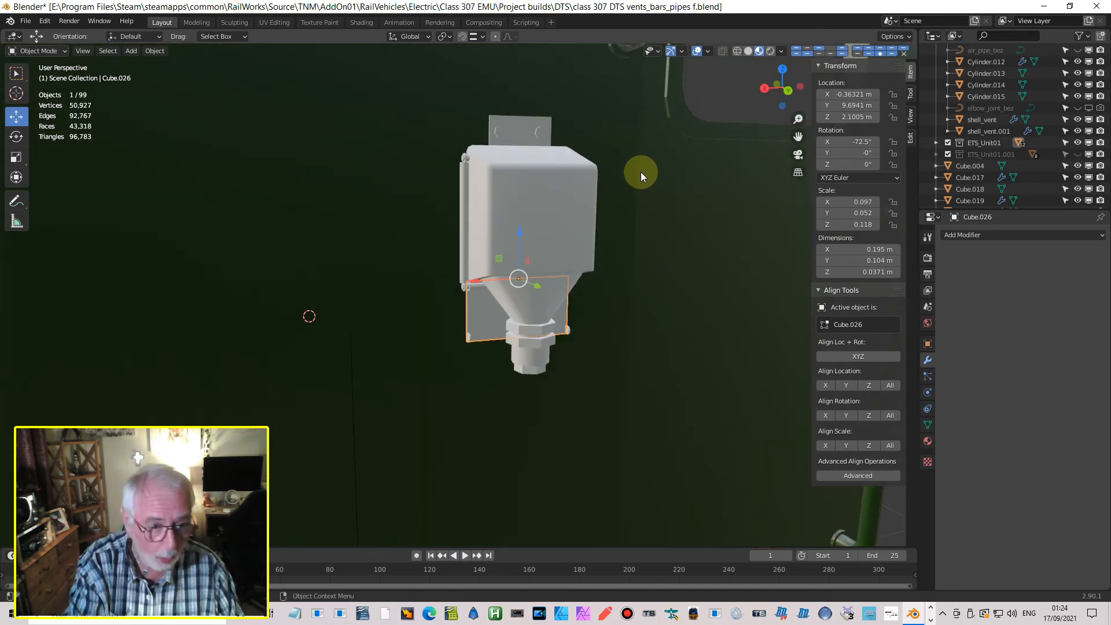
Step: Show the hidden ETS_Unit01.001 collection and compare its rounded cover with the ETS_Unit01 box
left_click(1077, 155)
middle_click_drag(421, 298, 332, 264)
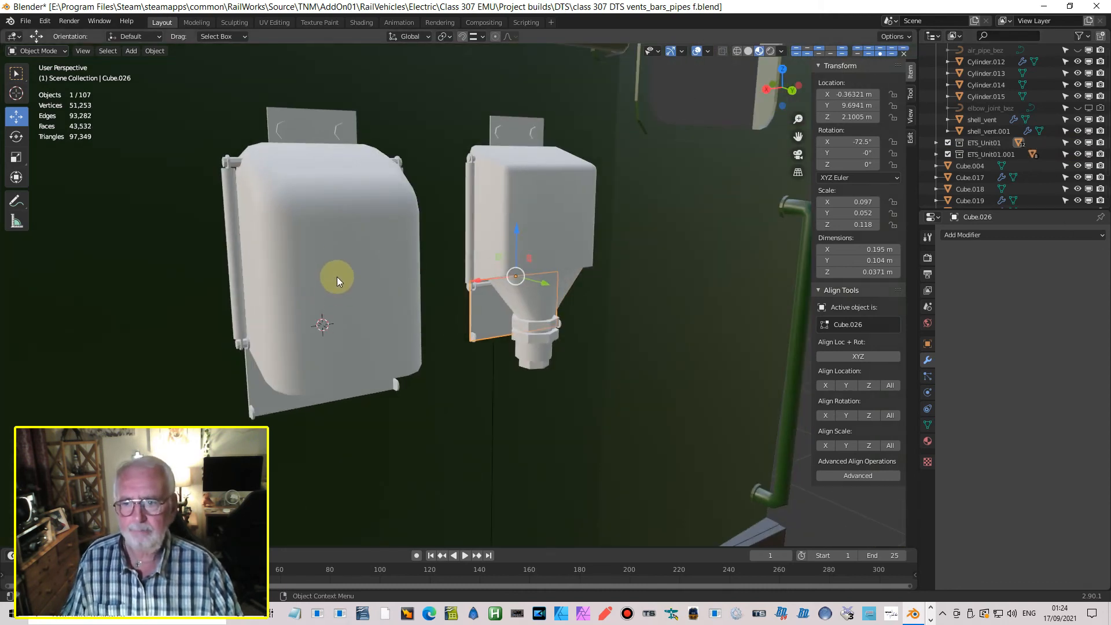
left_click(340, 265)
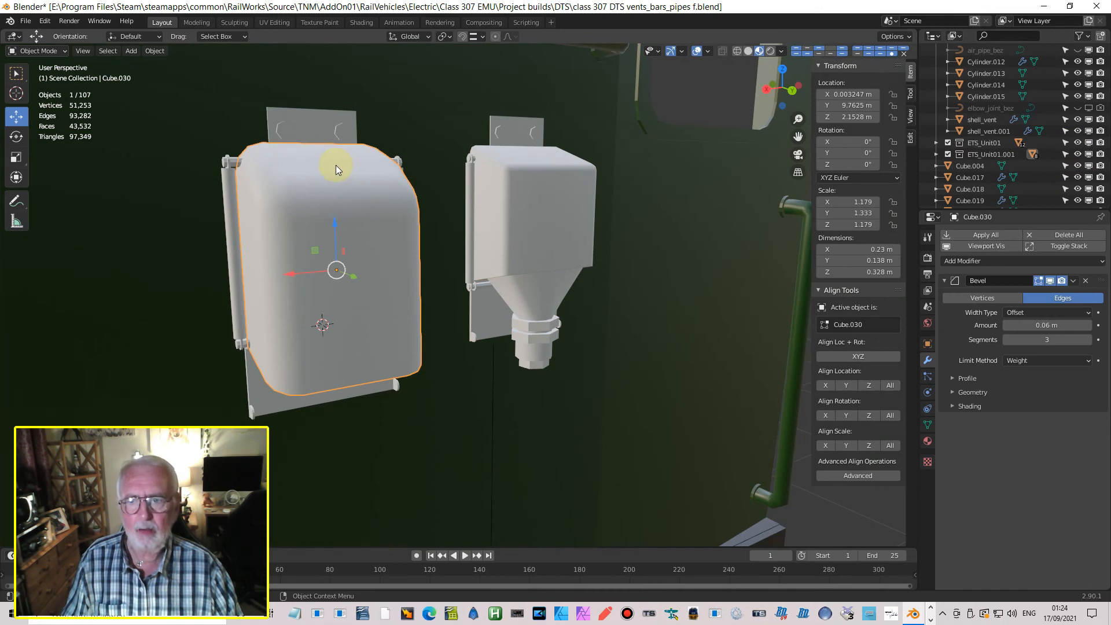
middle_click_drag(282, 275, 338, 217)
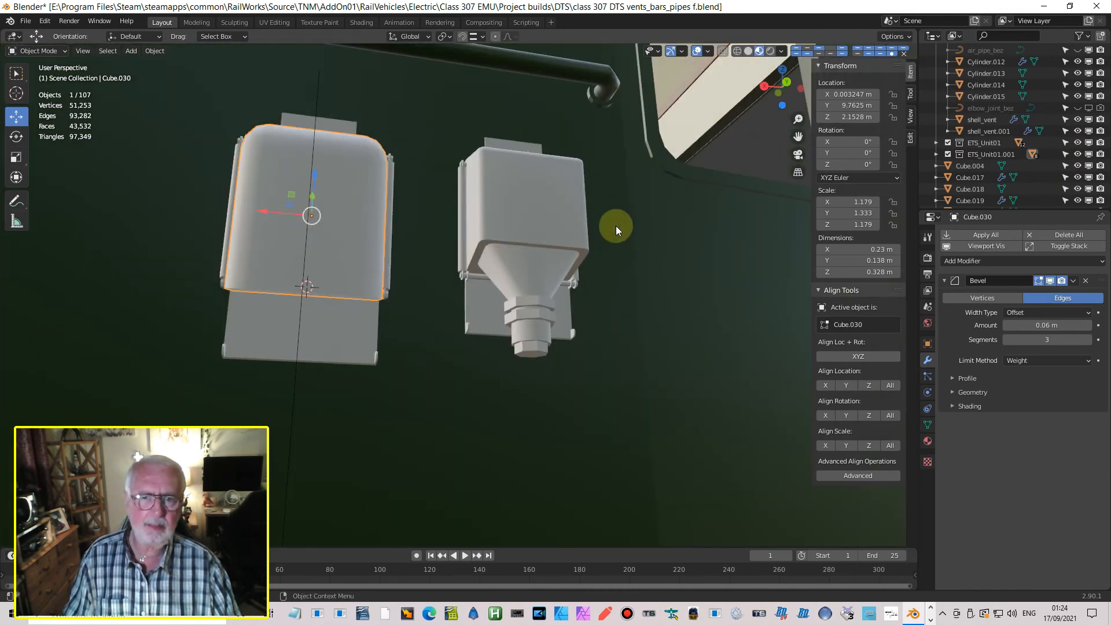
middle_click_drag(329, 258, 340, 220)
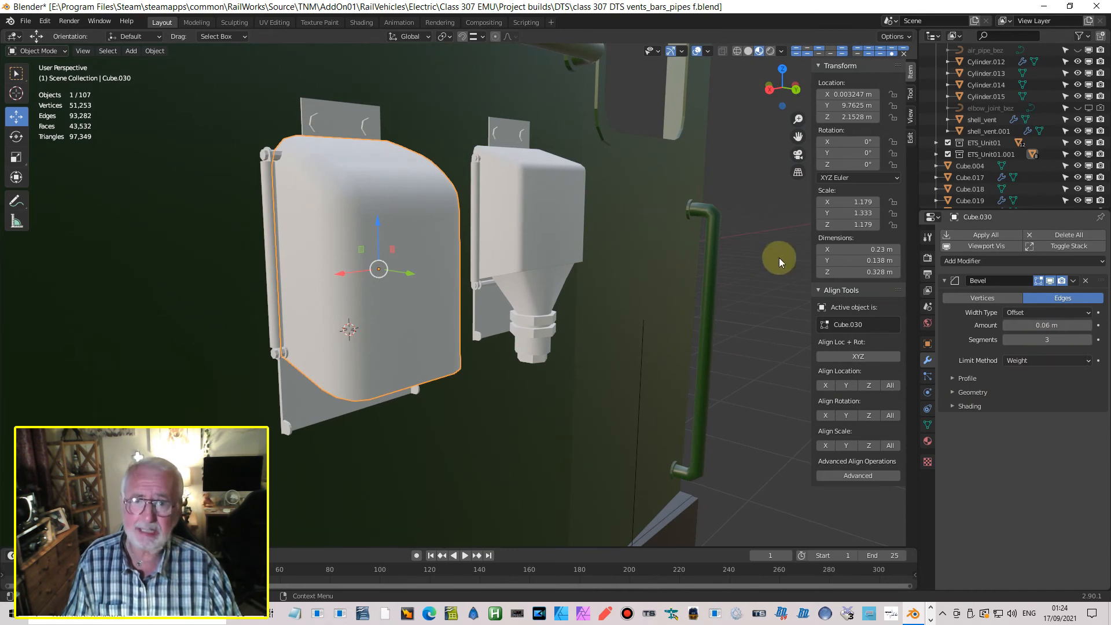
left_click(523, 221)
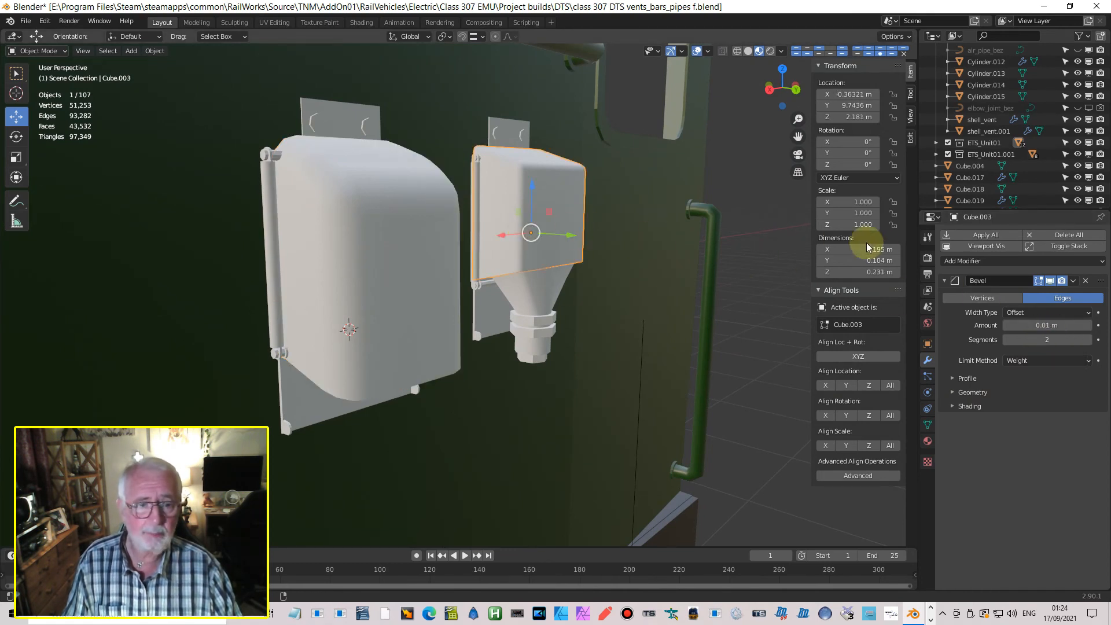
Step: Try 2 bevel segments on the rounded ETS_Unit01.001 cover and return it to 3, checking the shape from several angles
left_click(408, 251)
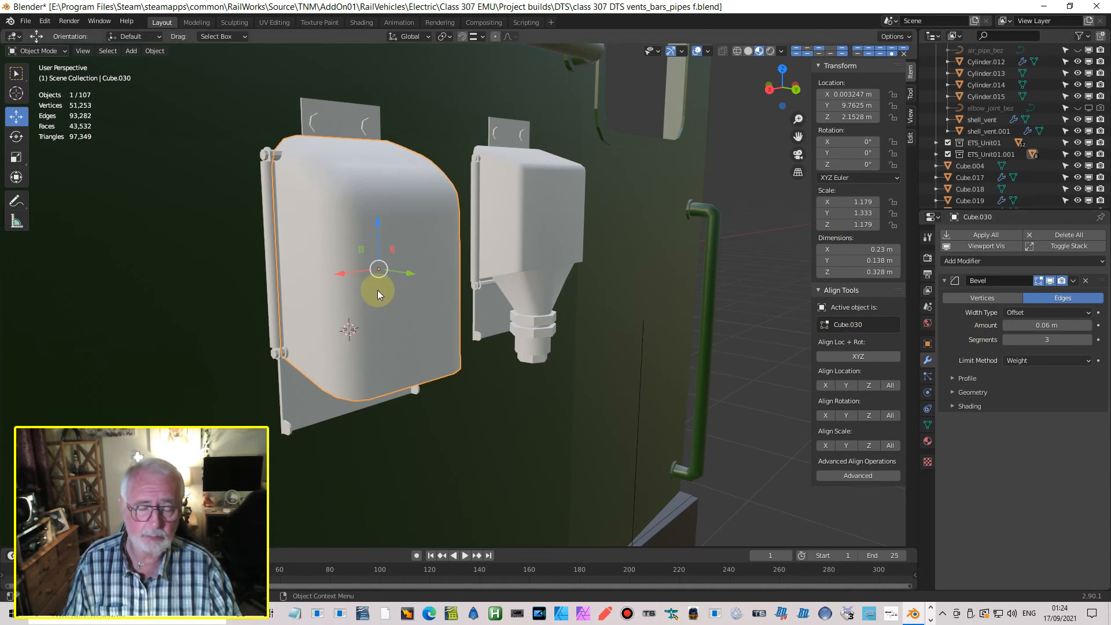
left_click(1005, 341)
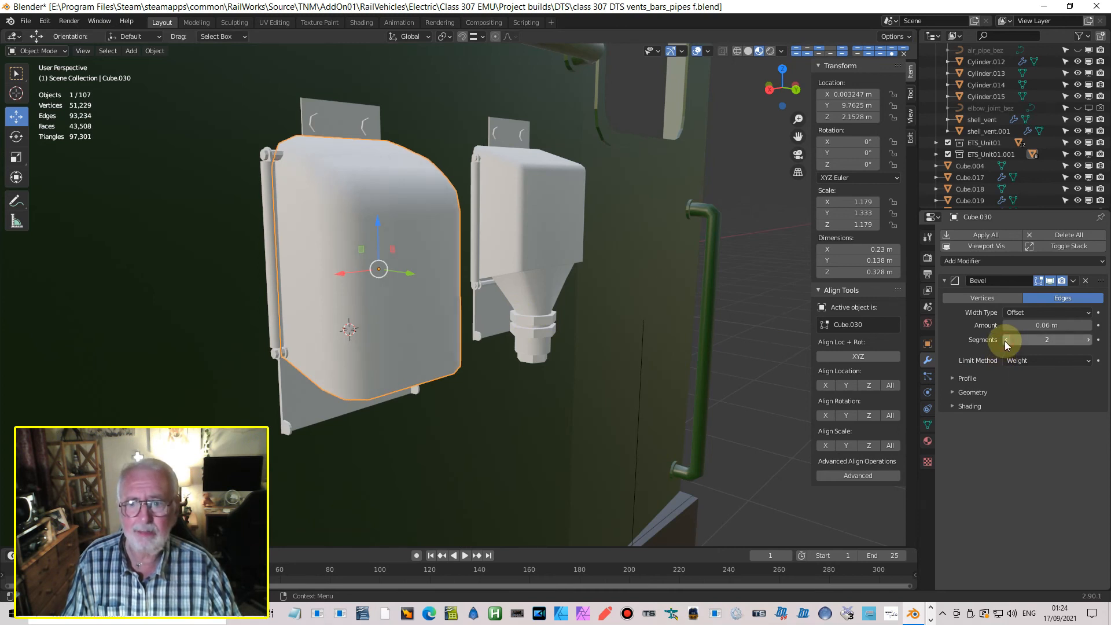
middle_click_drag(713, 332, 682, 332)
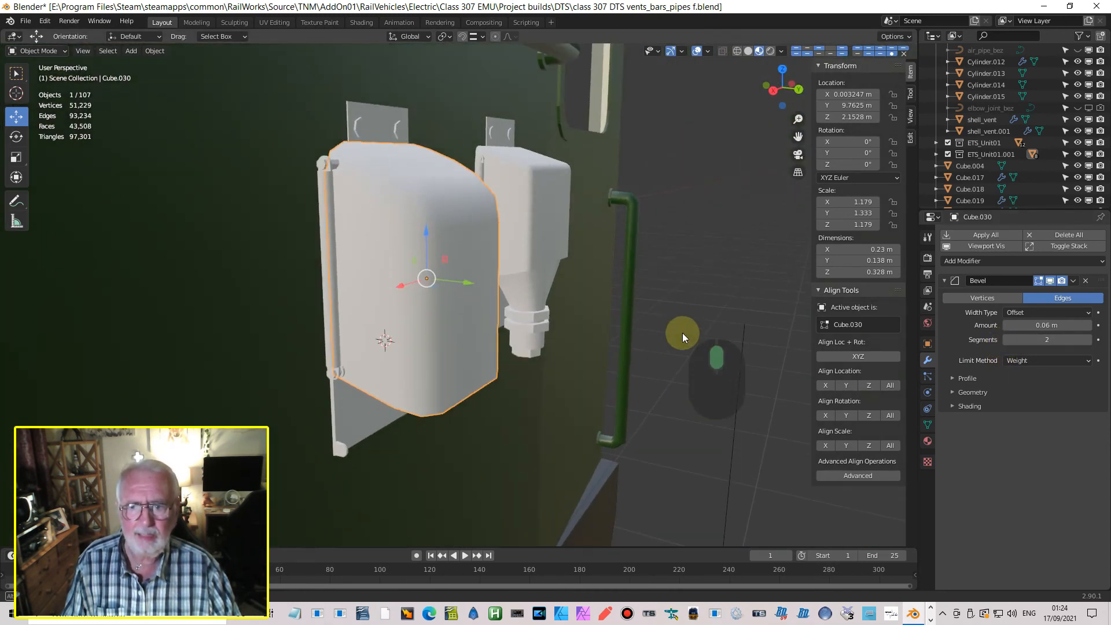
left_click(1089, 340)
left_click(1008, 341)
middle_click_drag(666, 353, 554, 360)
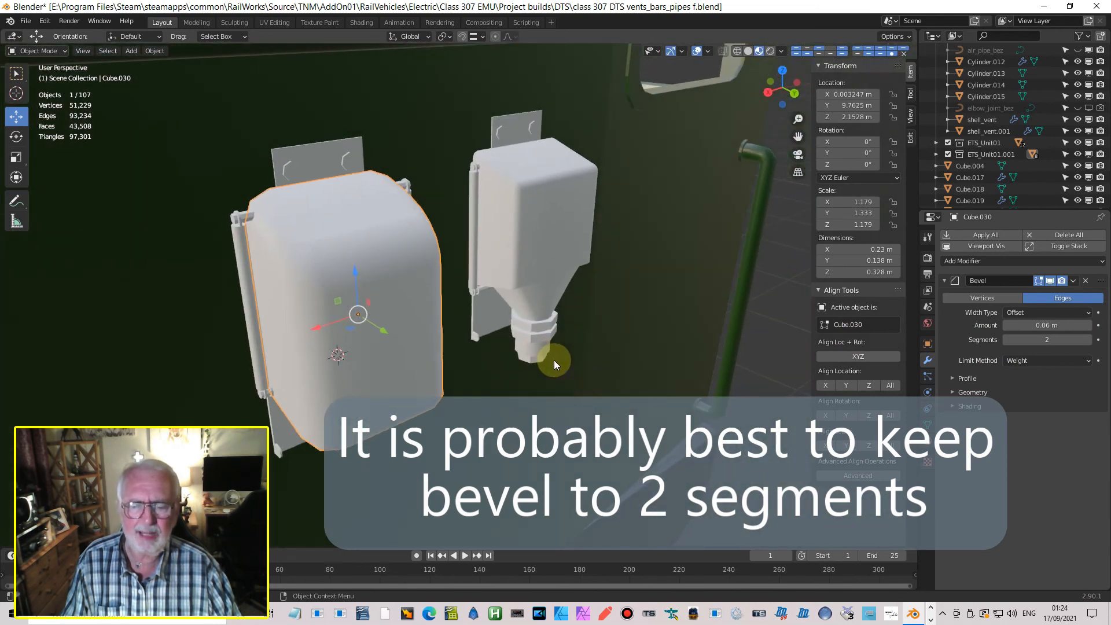
left_click(1090, 341)
middle_click_drag(457, 340, 369, 288)
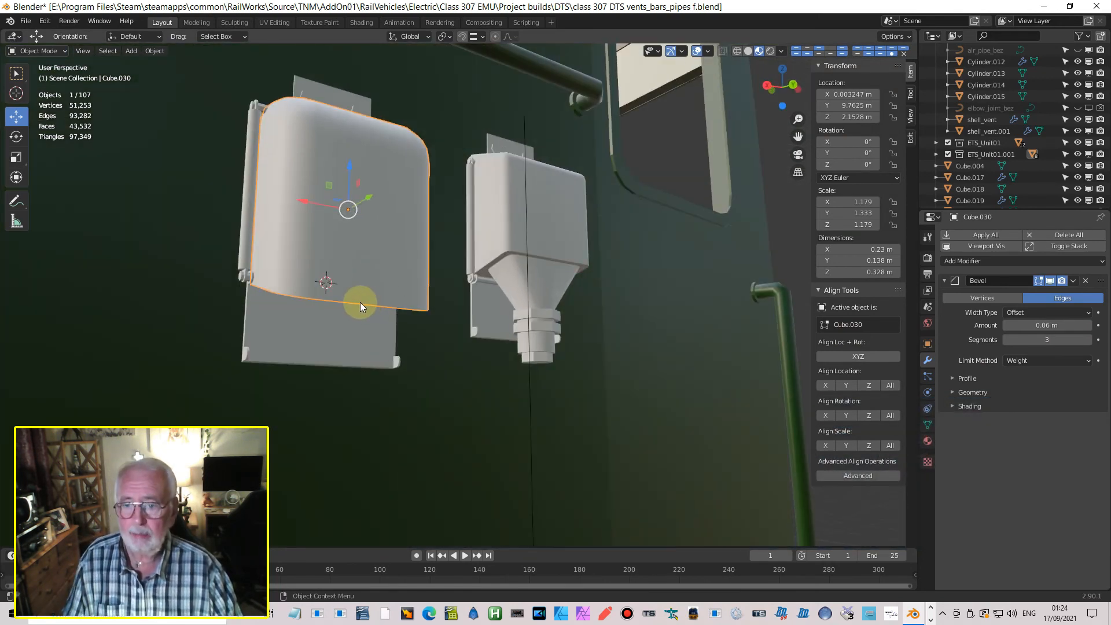
middle_click_drag(333, 285, 307, 318)
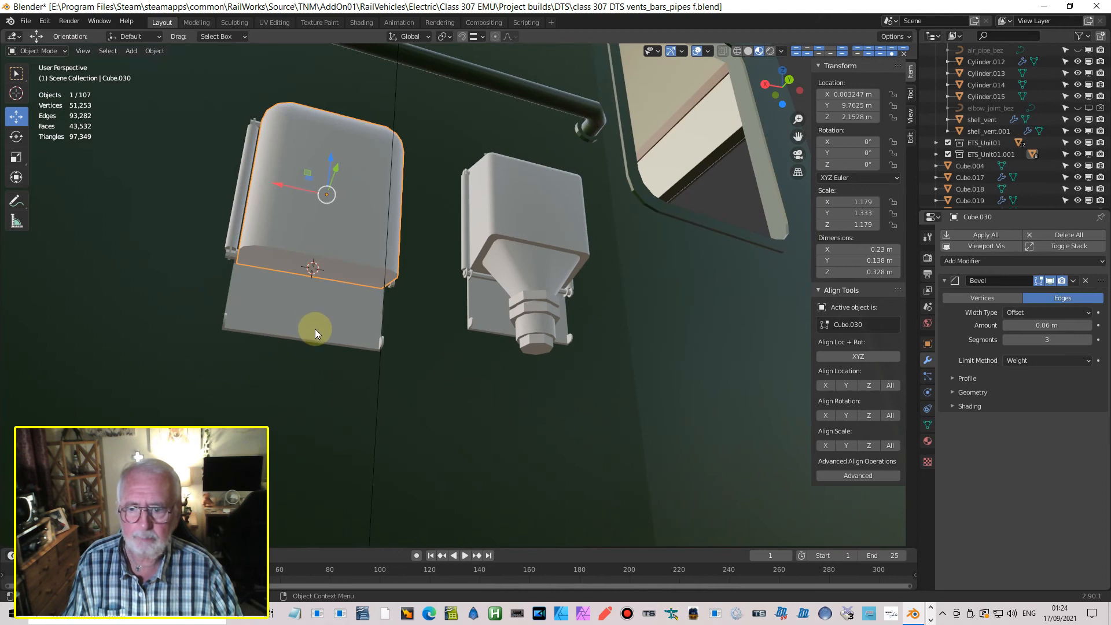
Step: Examine the rounded ETS_Unit01.001 cover from below, the side and above, comparing its bevelled shape with its underlying mesh edges
middle_click_drag(362, 338, 354, 251)
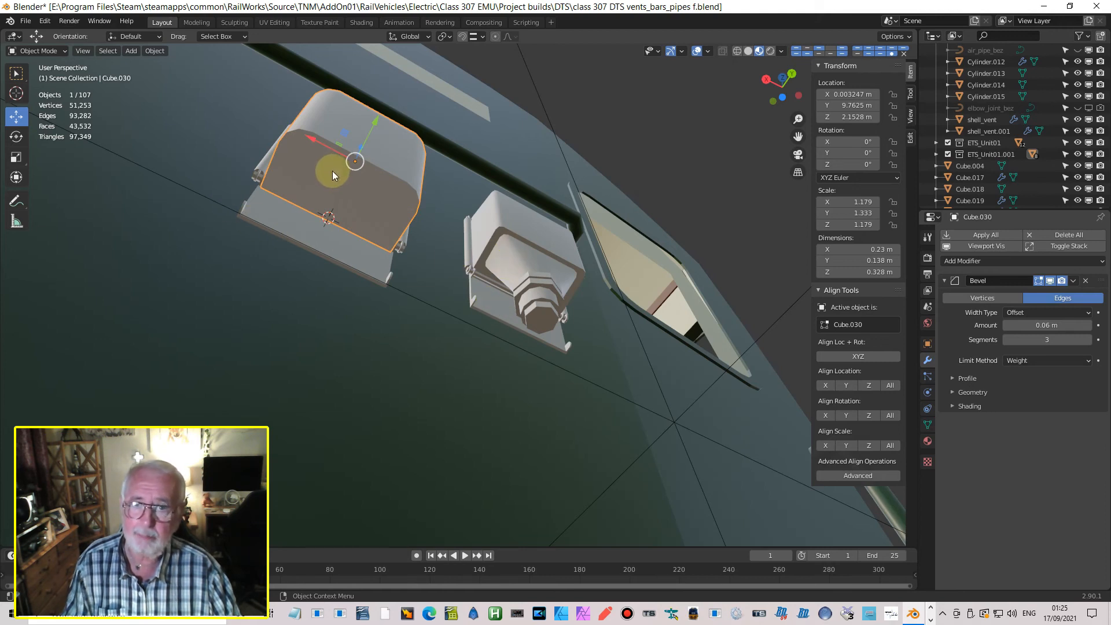
middle_click_drag(323, 184, 358, 317)
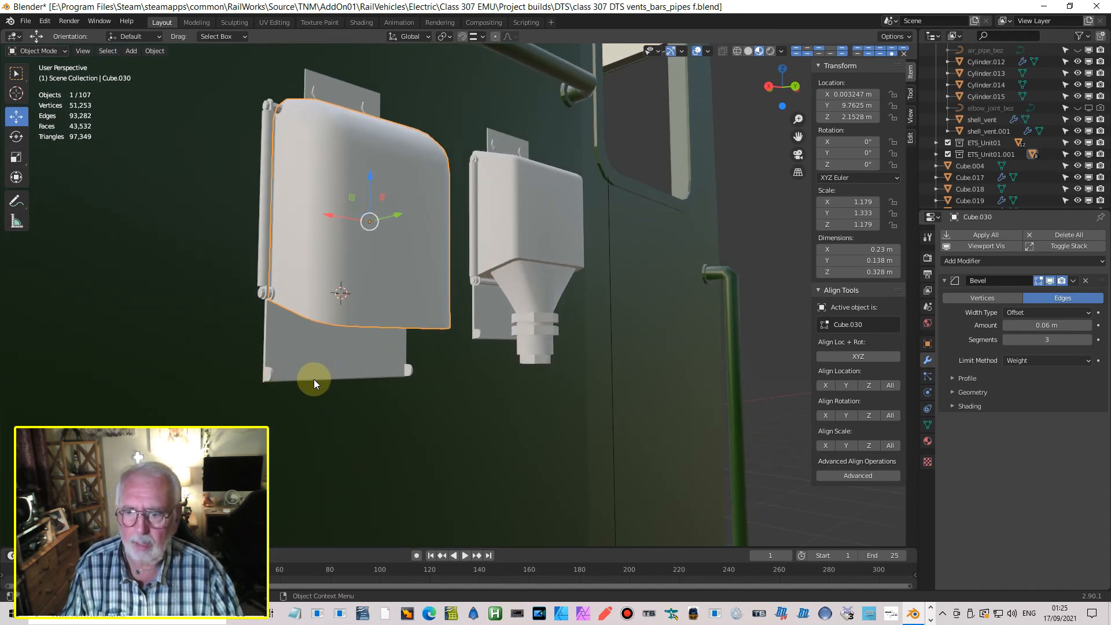
middle_click_drag(345, 321, 511, 286)
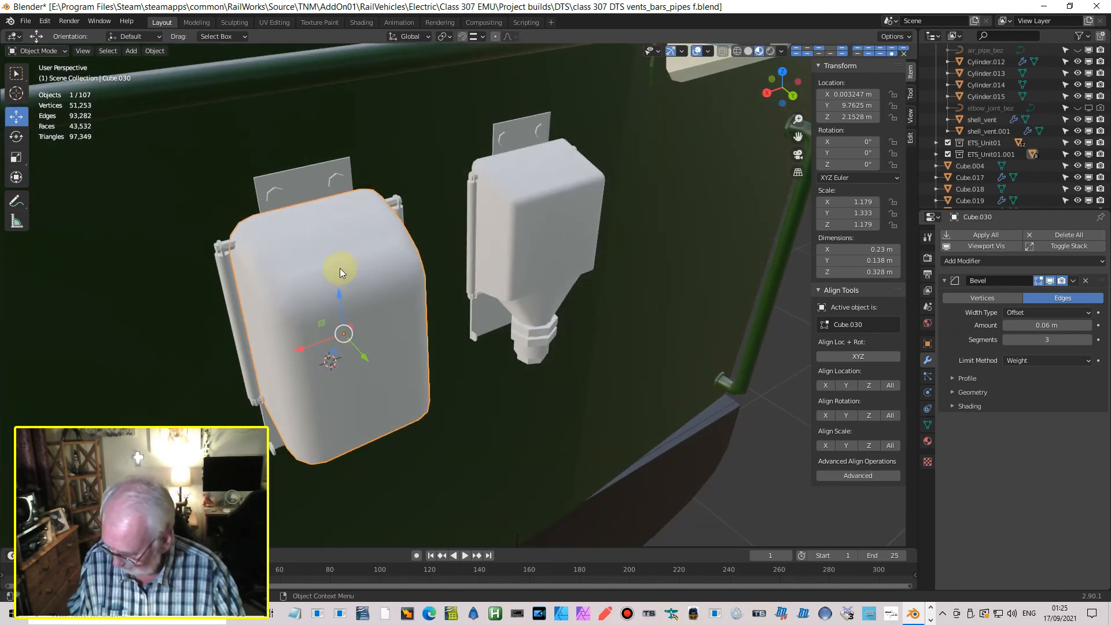
key("Tab")
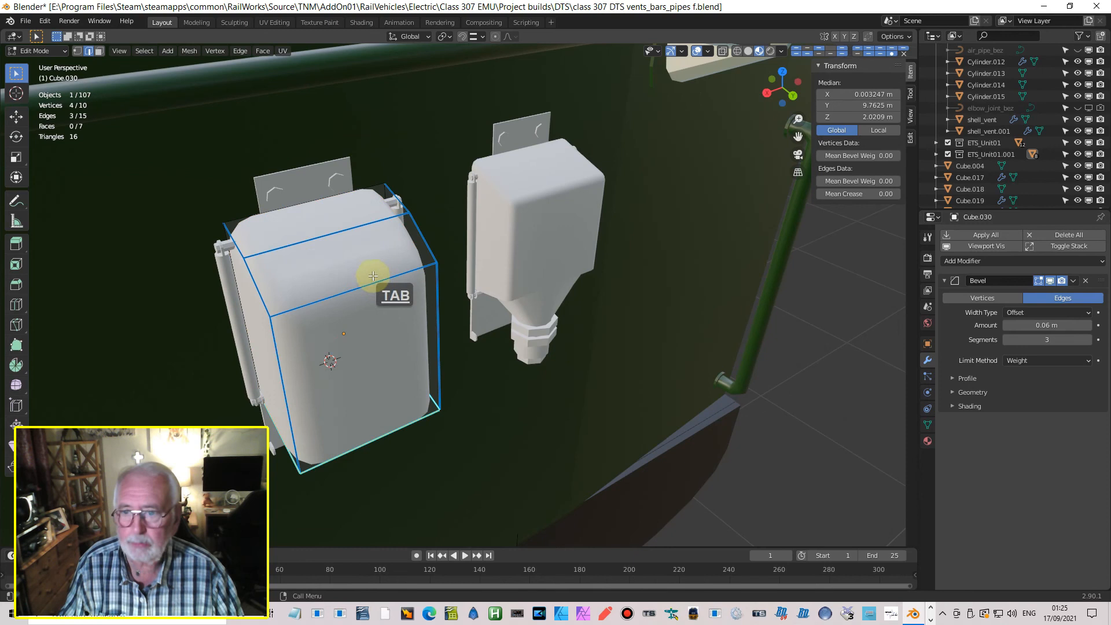
middle_click_drag(310, 270, 303, 272)
middle_click_drag(434, 235, 482, 197)
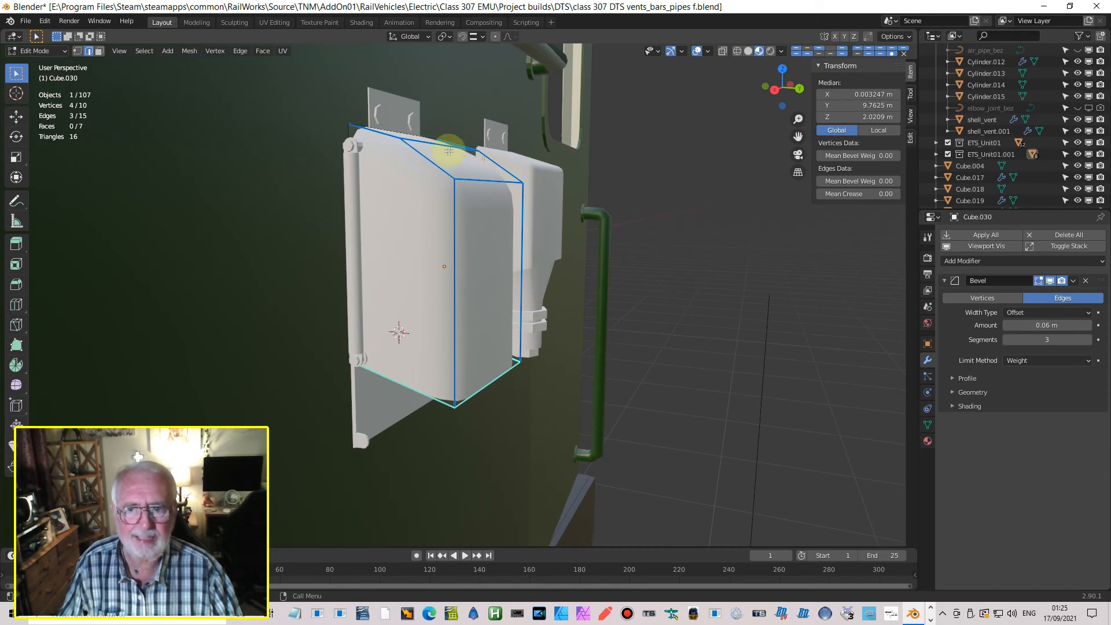
key("Tab")
middle_click_drag(509, 199, 436, 230)
key("Tab")
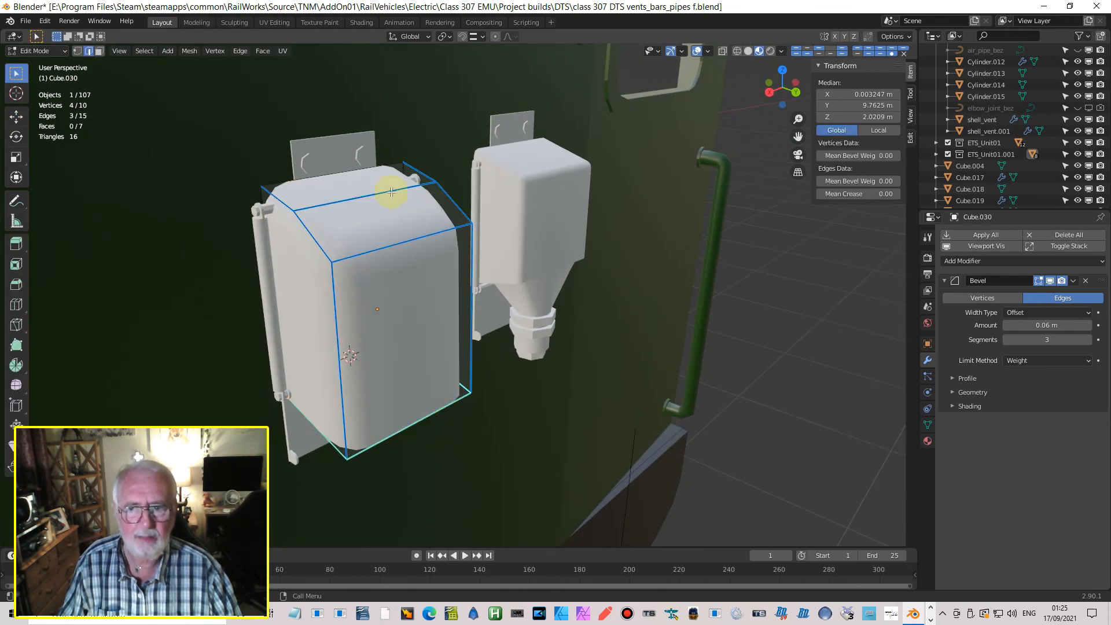
key("Tab")
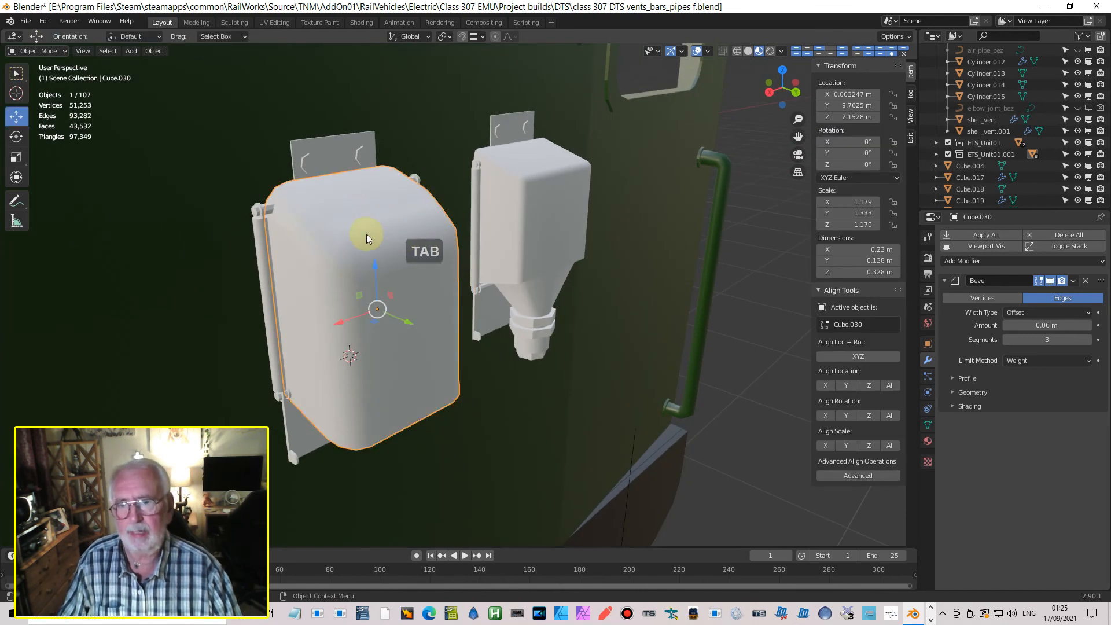
Step: Compare the underlying mesh and bevelled shape of the ETS_Unit01 box with those of the rounded cover
key("Tab")
key("Tab")
left_click(525, 187)
key("Tab")
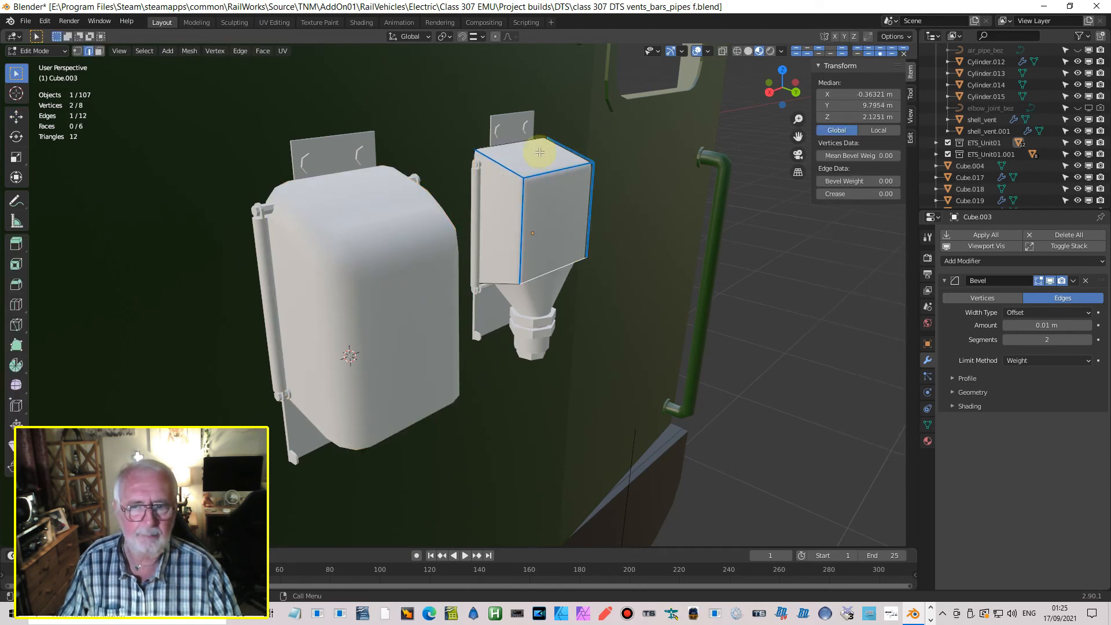
key("Tab")
scroll(385, 306, "down", 3)
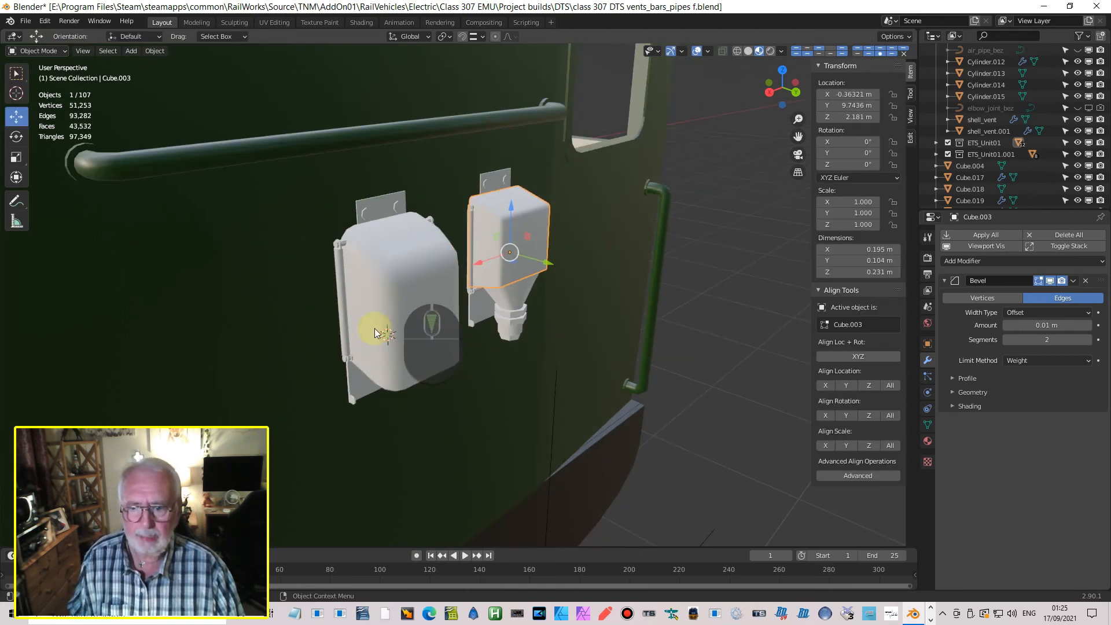
scroll(364, 403, "up", 3)
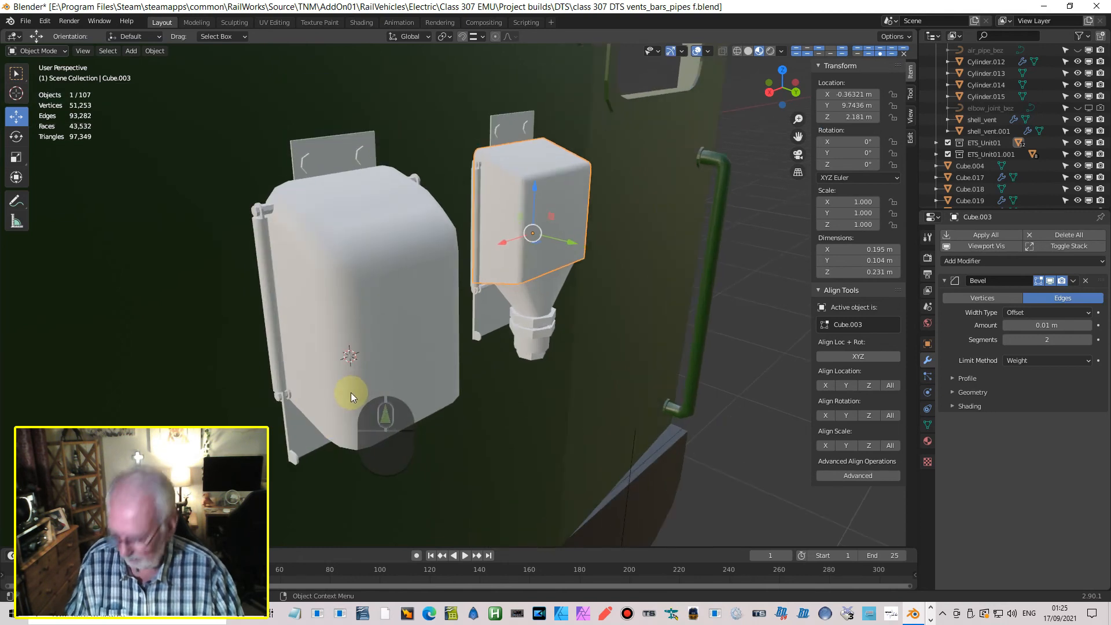
Step: In the right side view, rotate the lower flap plate under the rounded cover to an X rotation of about -18.5°, matching the sloped underside
middle_click_drag(348, 386, 458, 238, "shift")
scroll(443, 279, "up", 2)
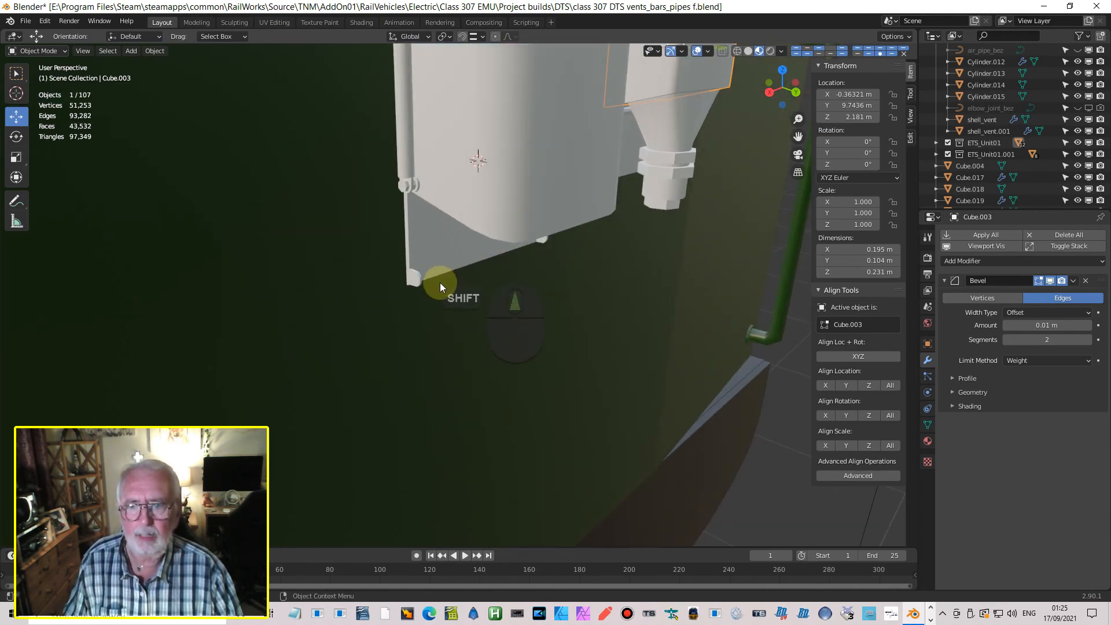
left_click(428, 276)
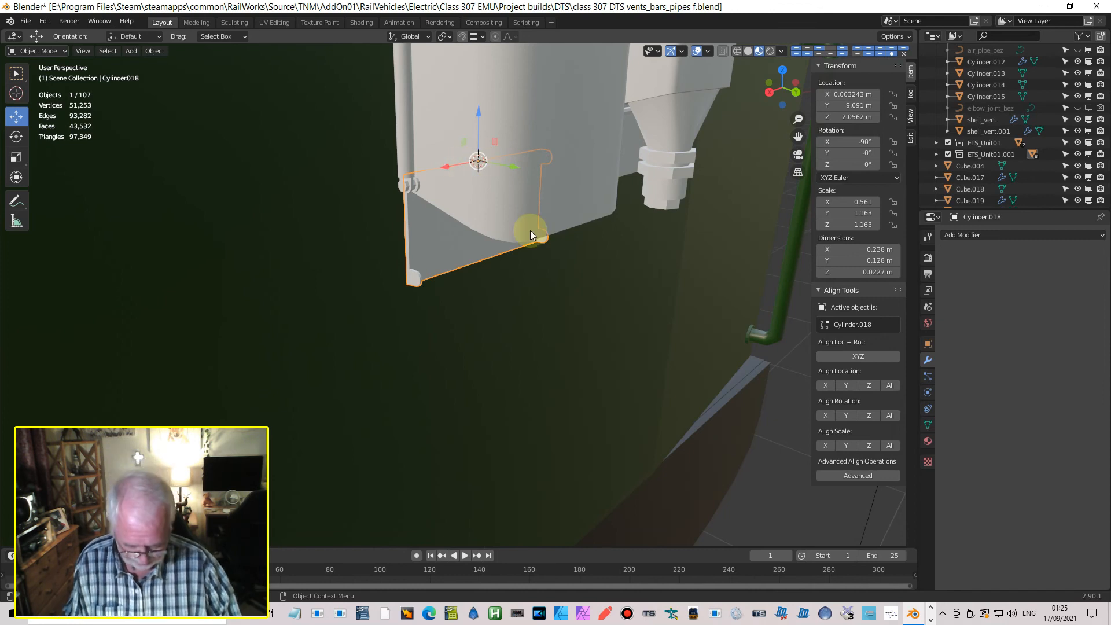
key("KP_3")
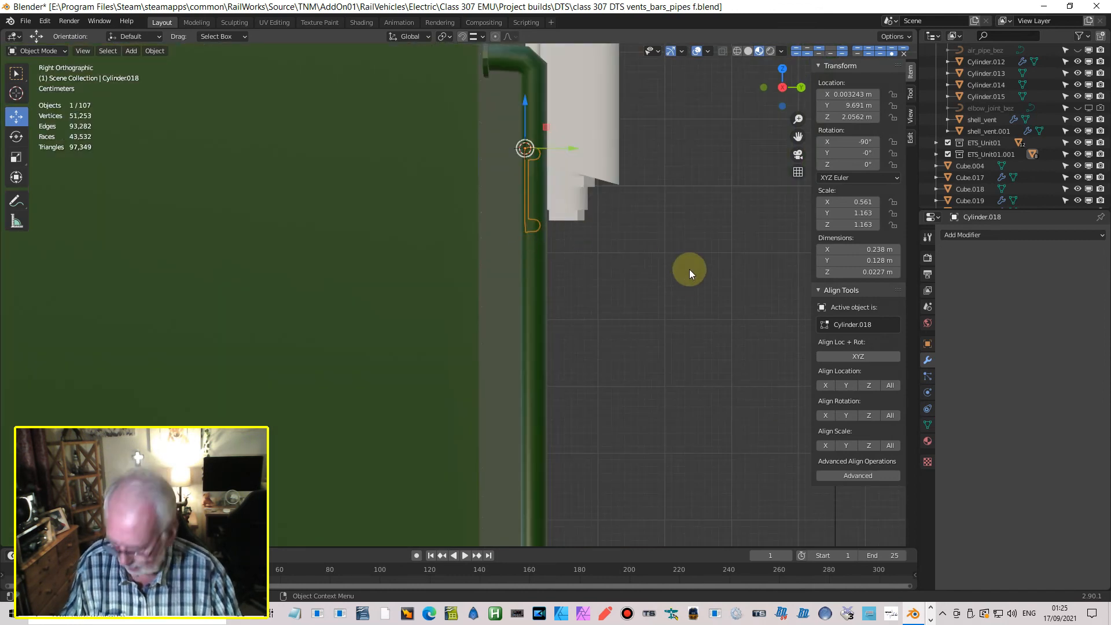
key("r")
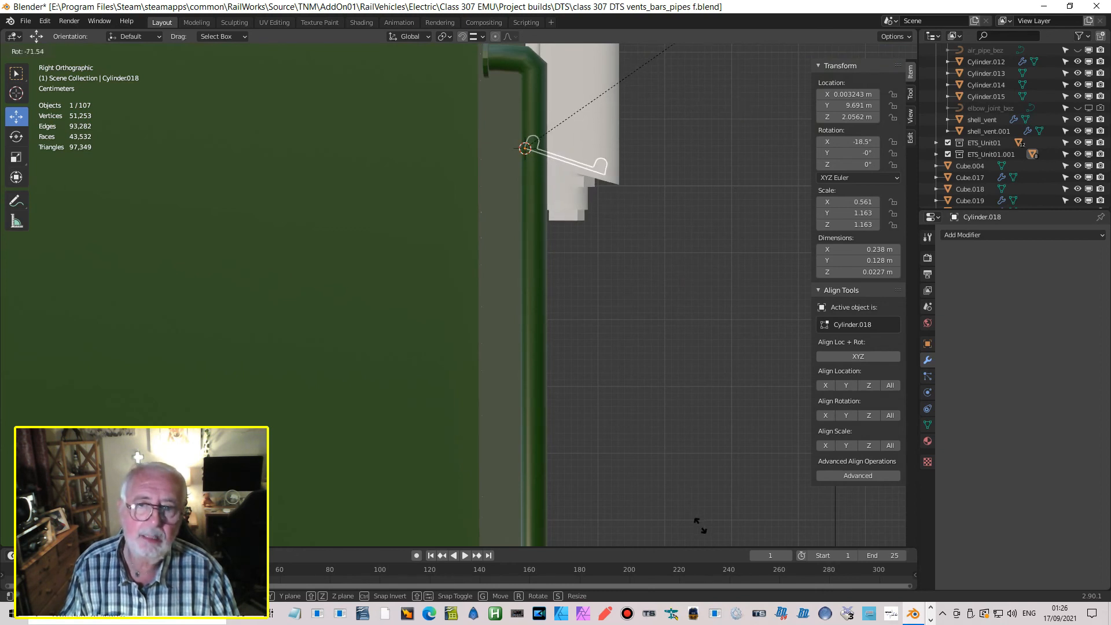
left_click(701, 528)
Step: Stretch the flap plate along its local Y axis by about 1.21, making it about 0.155 m deep
middle_click_drag(612, 181, 599, 289)
key("s")
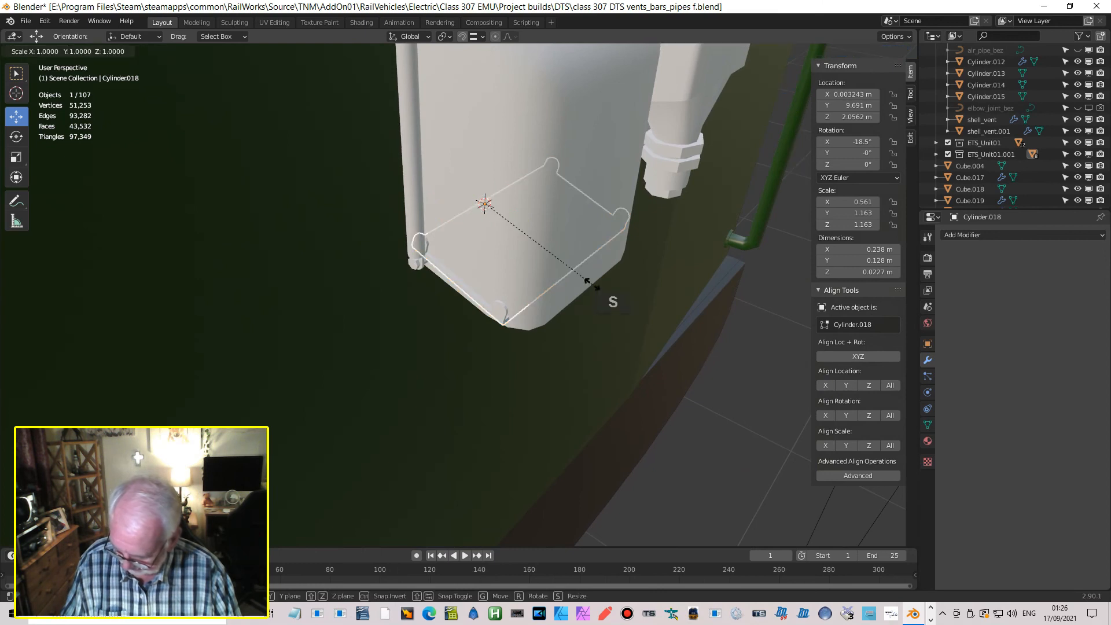
key("y")
key("y")
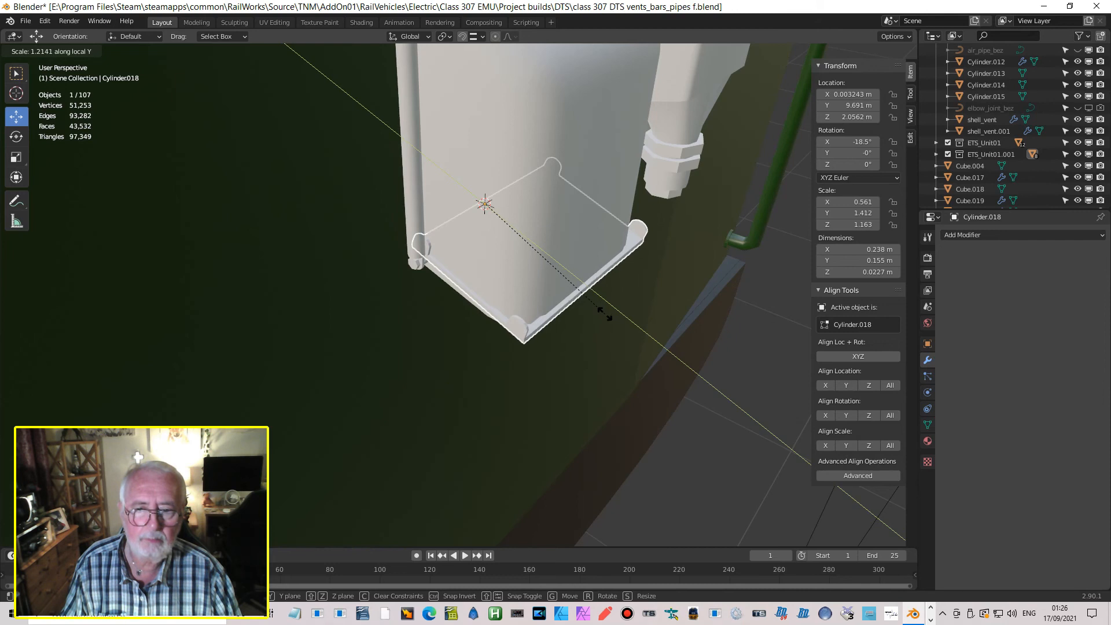
left_click(605, 317)
Step: In wireframe with Normal orientation, move the flap plate under the cover to Y about 9.692 m and Z about 2.043 m, and return to solid shading
middle_click_drag(600, 317, 574, 206)
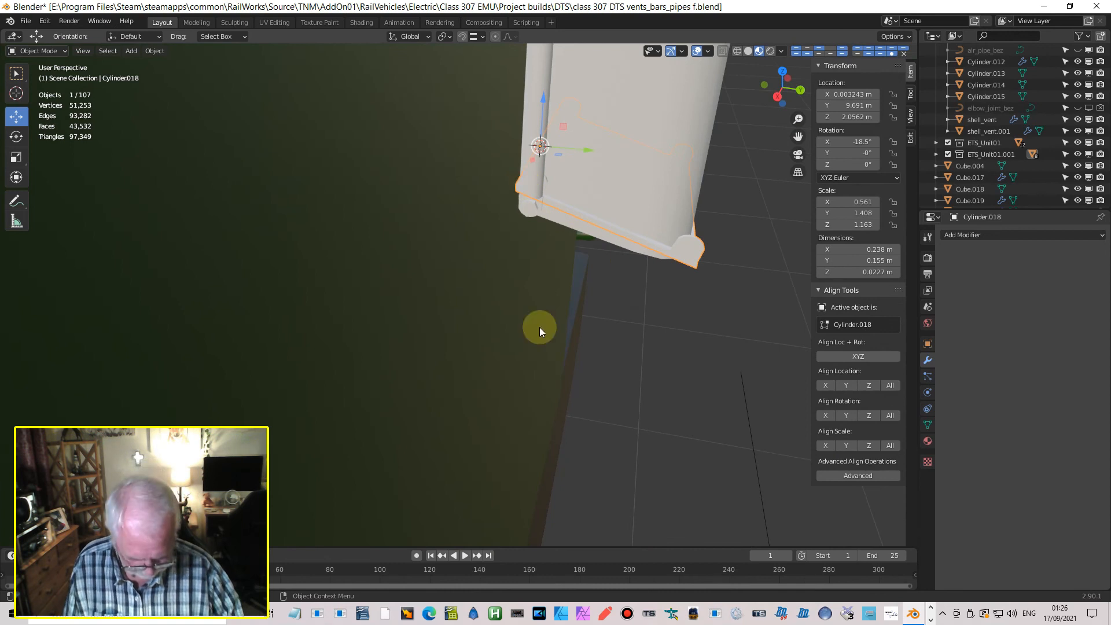
key("KP_3")
mouse_move(570, 222)
middle_mouse_down("shift")
mouse_move(576, 242)
mouse_move(532, 370)
middle_mouse_up("shift")
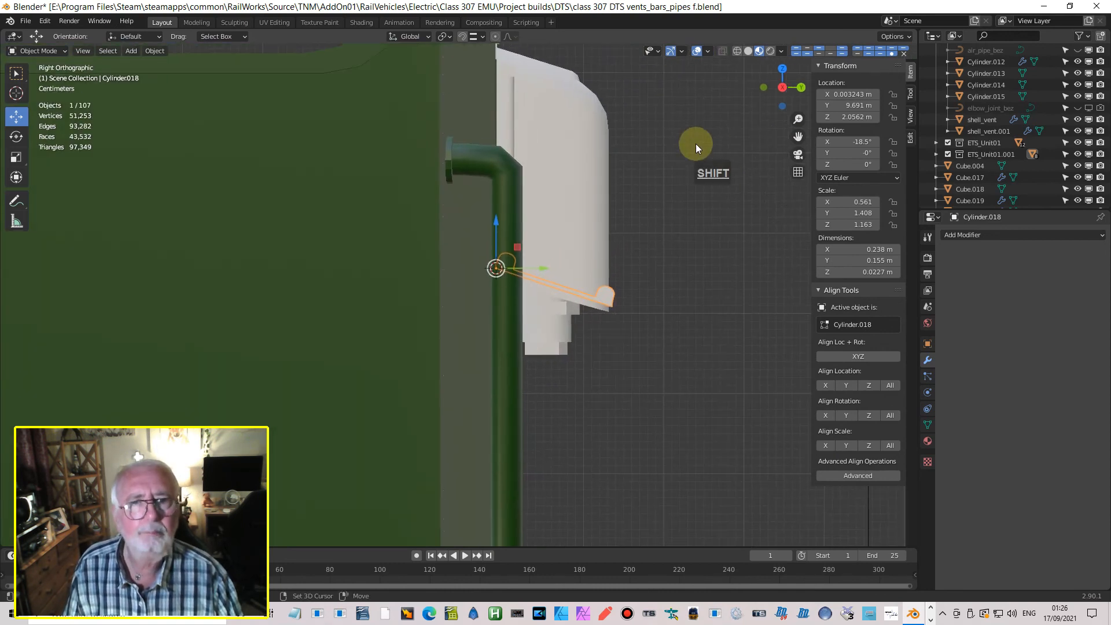
left_click(737, 51)
scroll(576, 241, "up", 4)
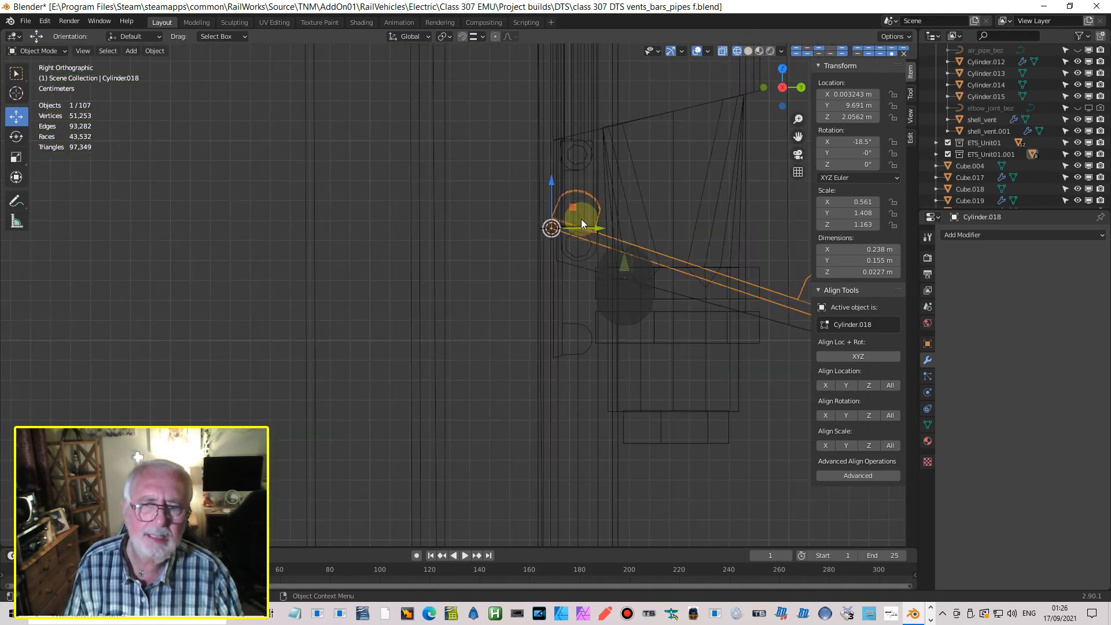
left_click(409, 35)
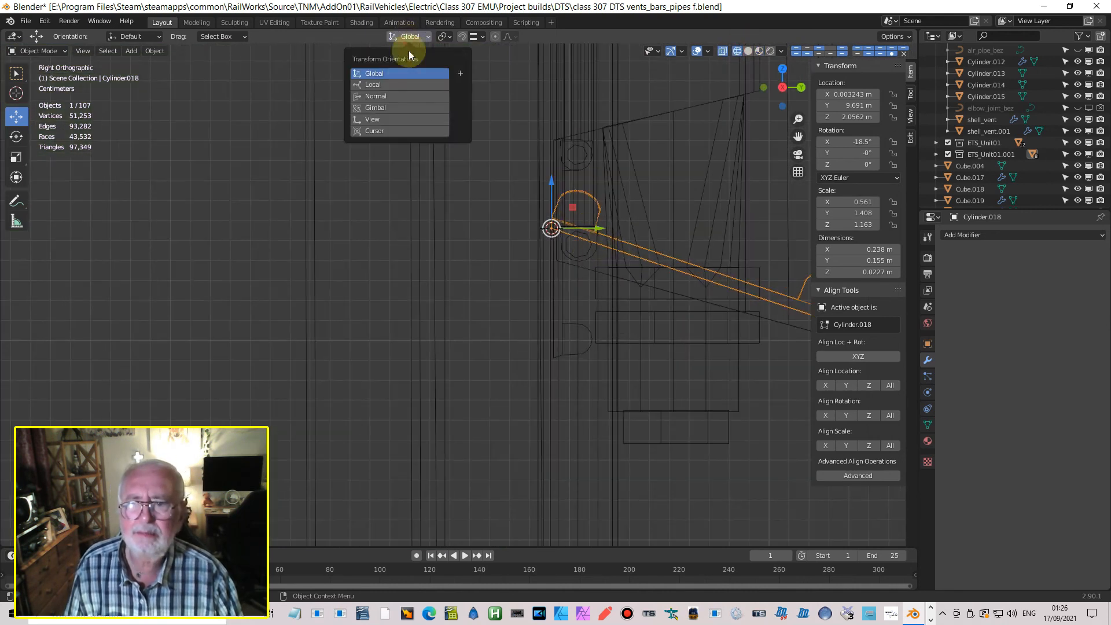
left_click(399, 98)
left_click_drag(568, 188, 582, 224)
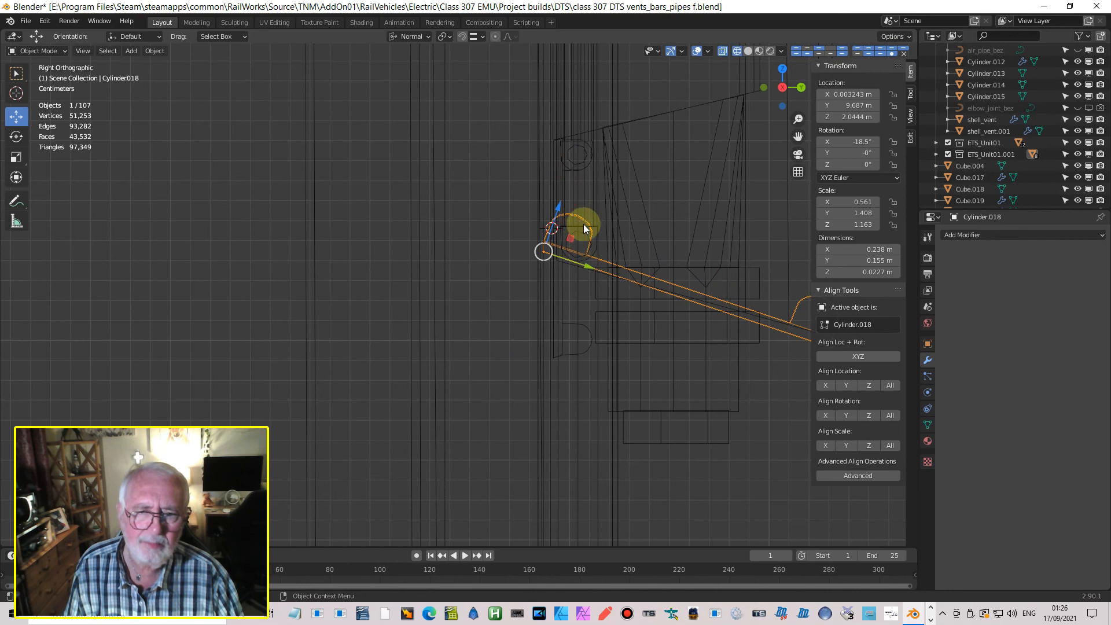
left_click_drag(589, 268, 600, 271)
scroll(637, 271, "down", 2)
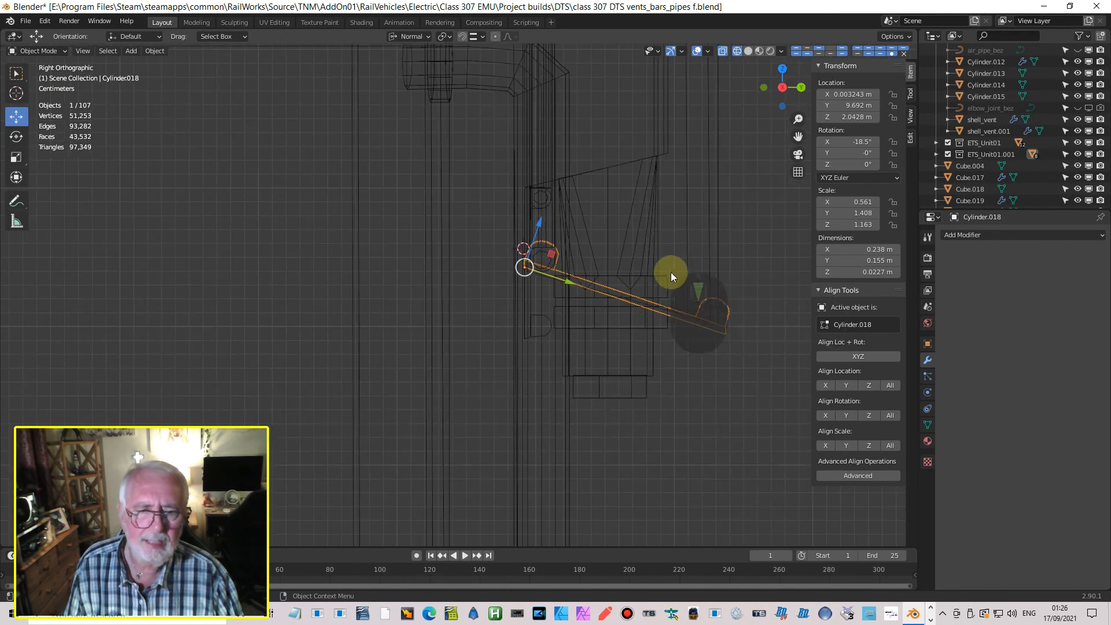
middle_click_drag(724, 335, 567, 331)
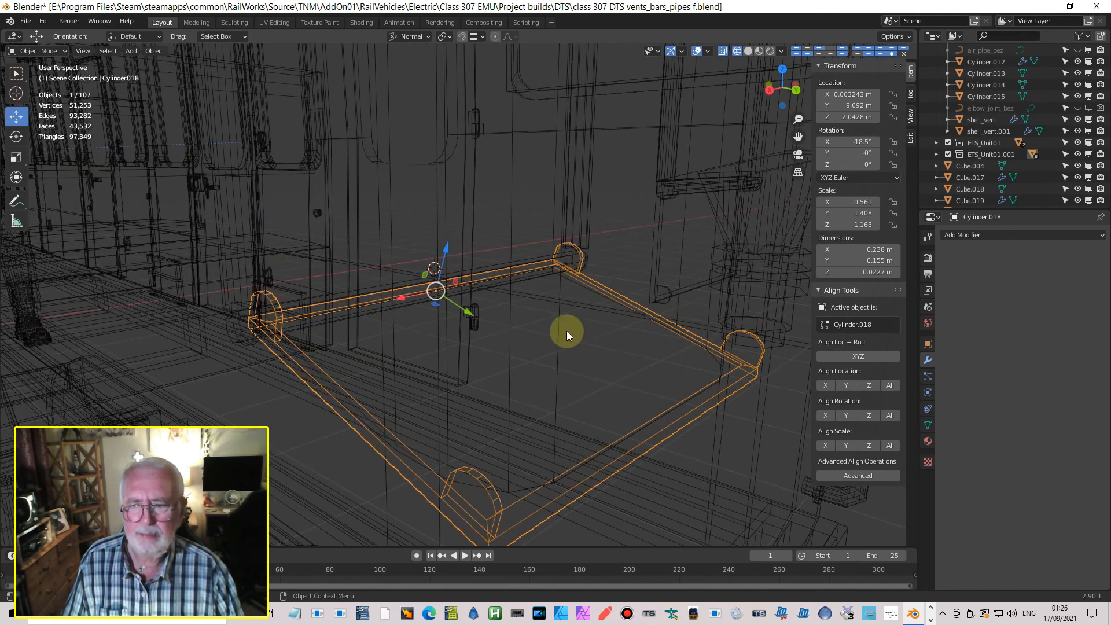
left_click(749, 51)
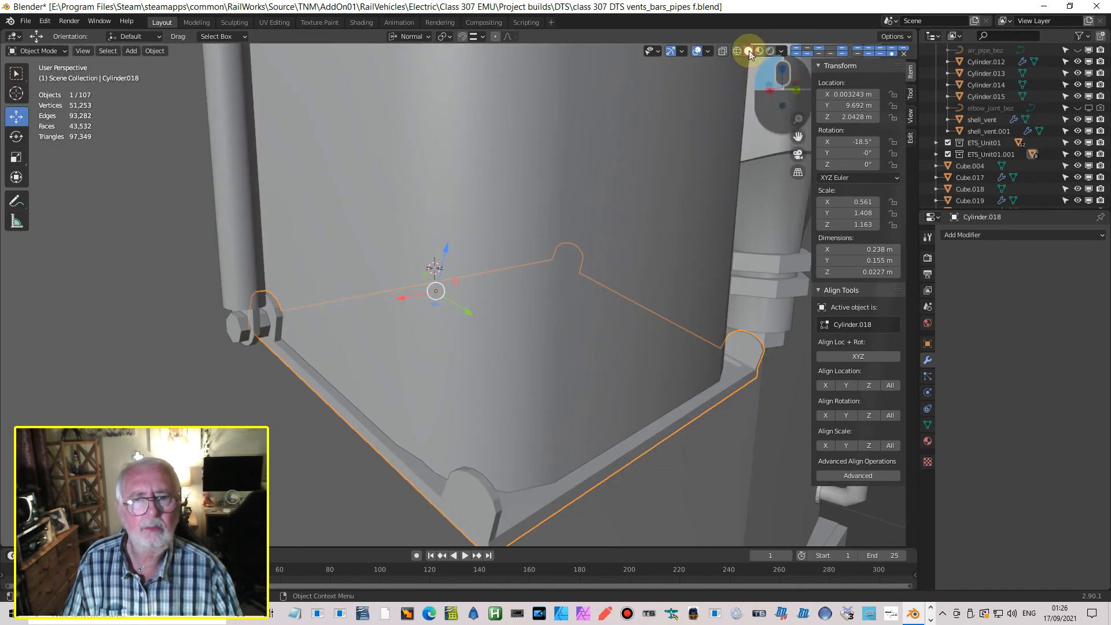
Step: Select the two outer rounded lugs on the flap plate and slide them along its local Y to a median Y of about 9.795 m
mouse_move(523, 386)
middle_mouse_down()
mouse_move(492, 379)
mouse_move(517, 380)
mouse_move(522, 416)
mouse_move(494, 434)
mouse_move(527, 439)
mouse_move(558, 402)
mouse_move(432, 335)
middle_mouse_up()
middle_click_drag(572, 372, 408, 436)
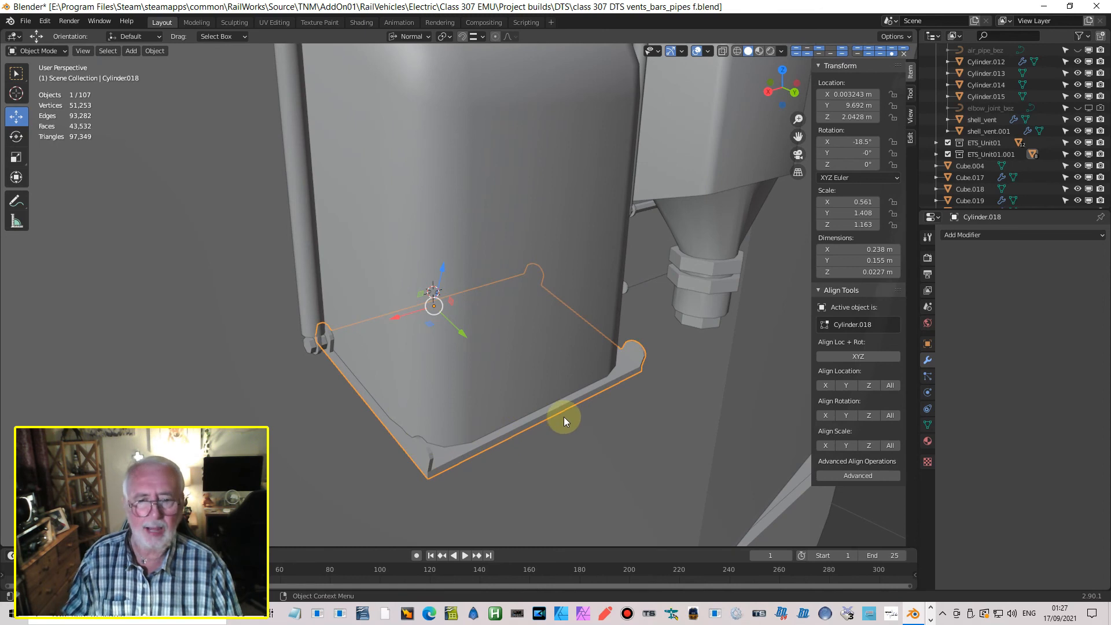
key("Tab")
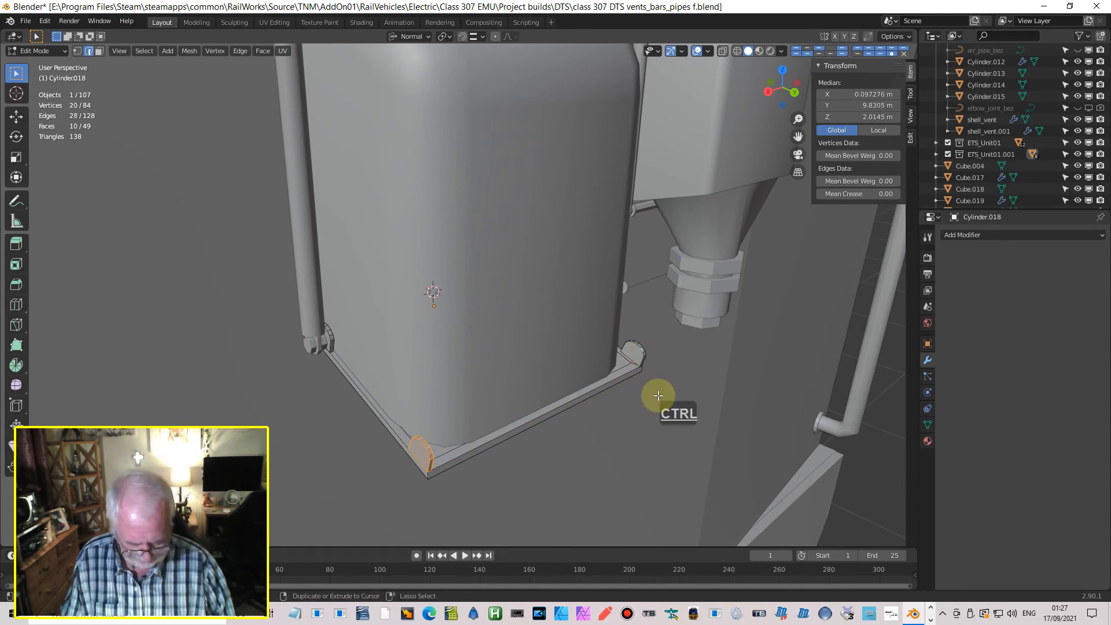
key("ctrl+KP_Add")
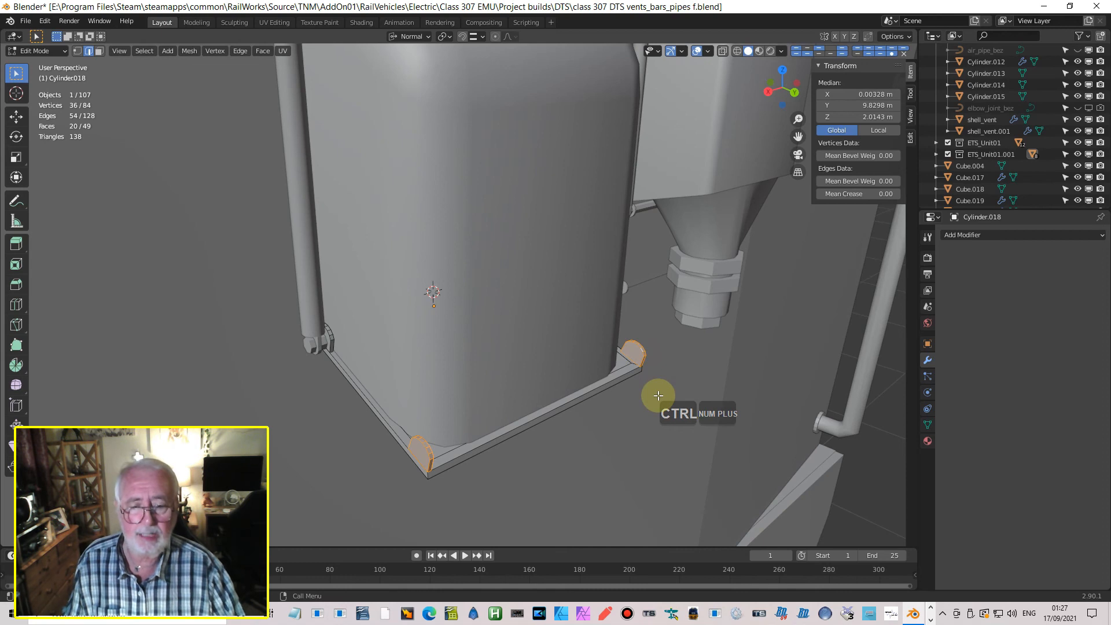
middle_click_drag(472, 461, 535, 461)
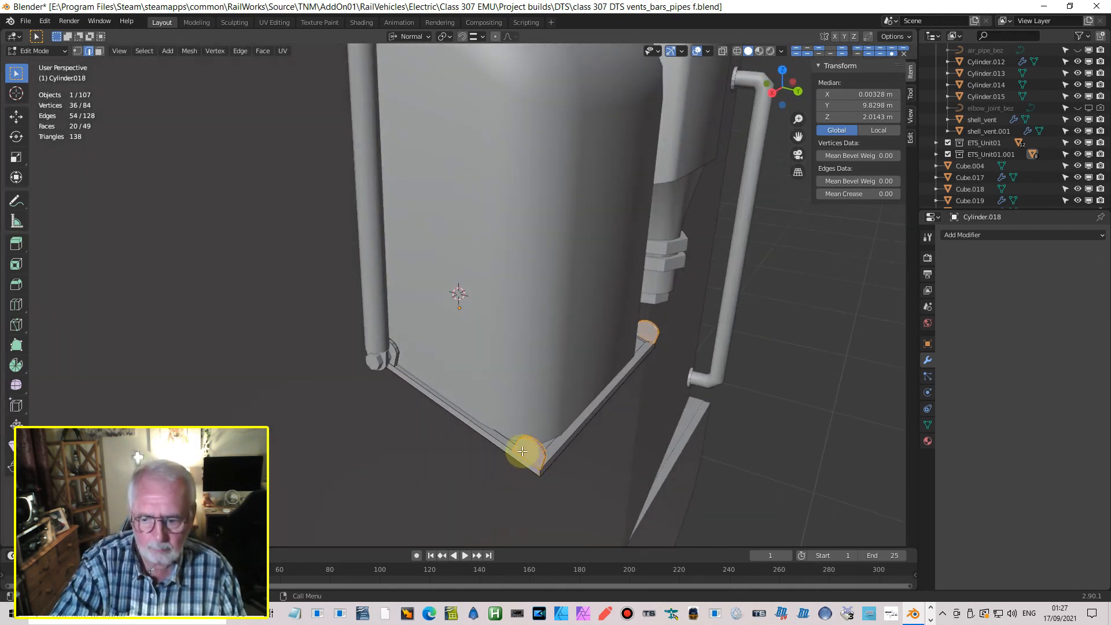
left_click(405, 36)
left_click(383, 73)
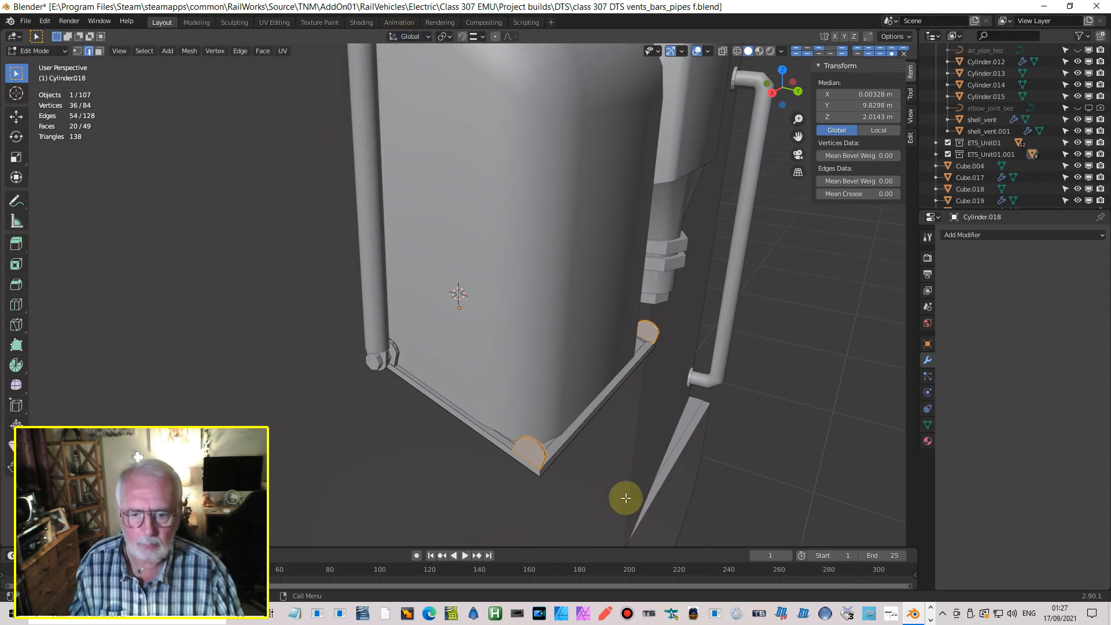
key("g")
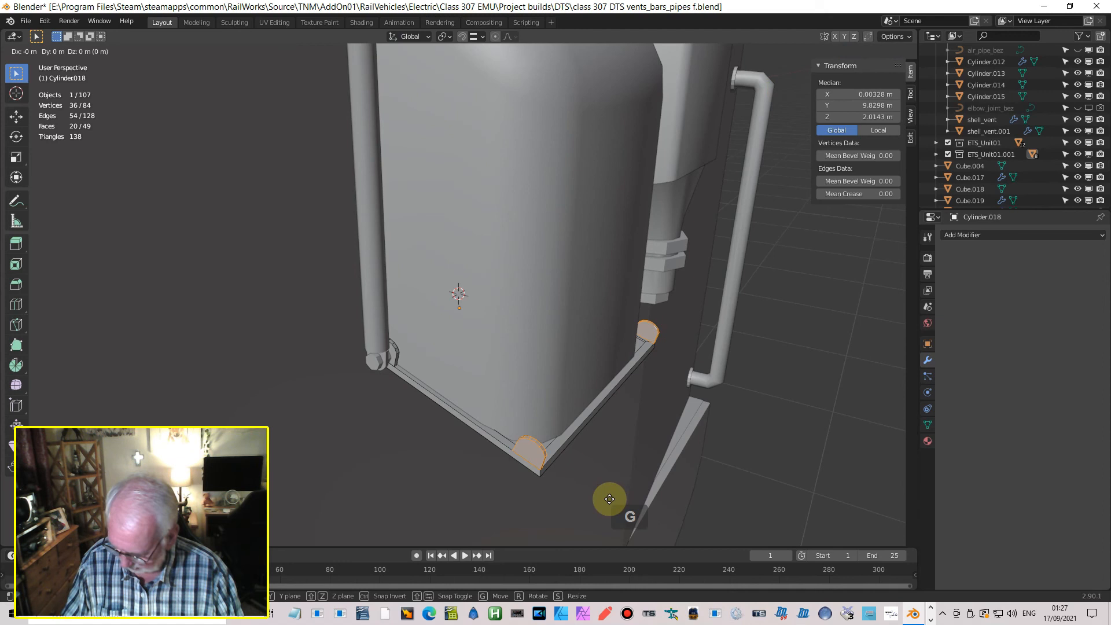
key("y")
key("y")
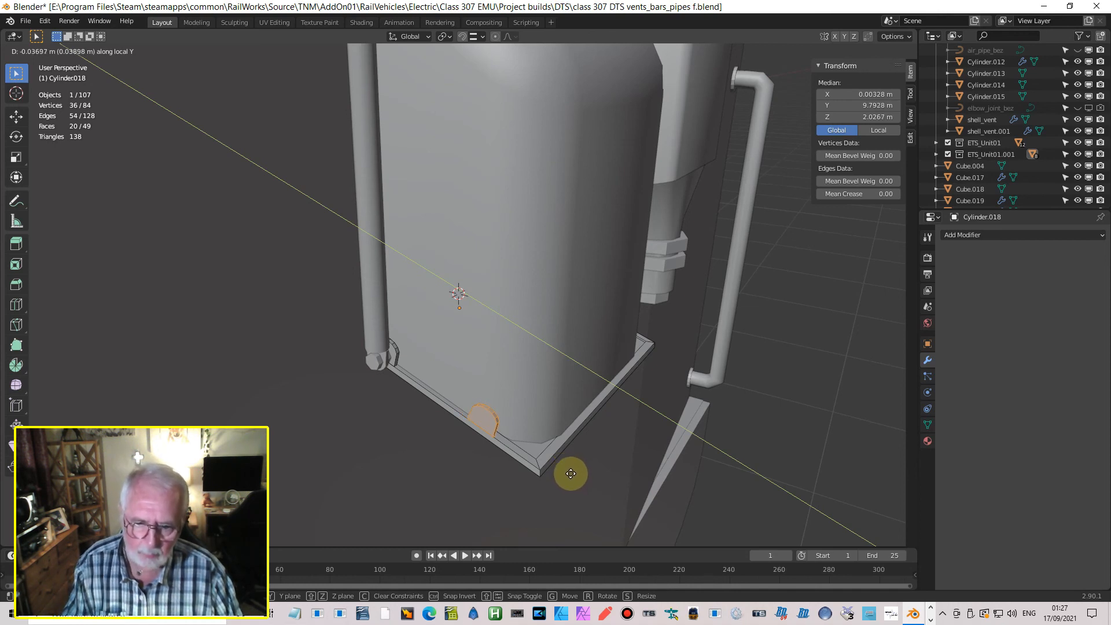
left_click(572, 476)
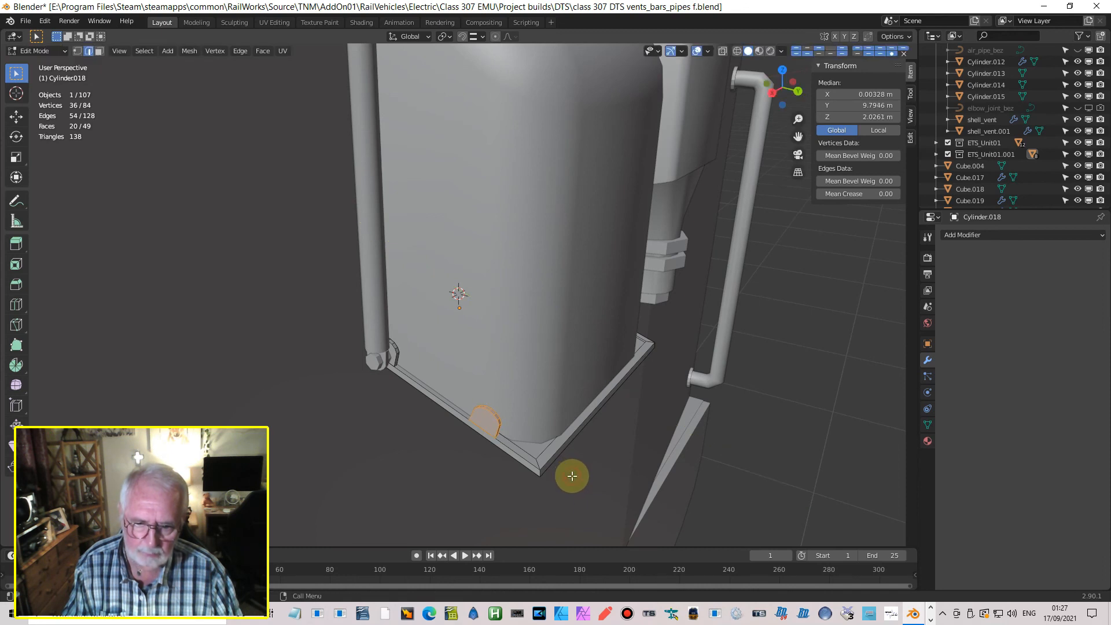
Step: Select the four short upright edges at the flap plate's two outer corners and set their mean bevel weight to 1.00
middle_click_drag(596, 484, 442, 479)
middle_click_drag(358, 439, 412, 411)
left_click(423, 395)
left_click(427, 408, "shift")
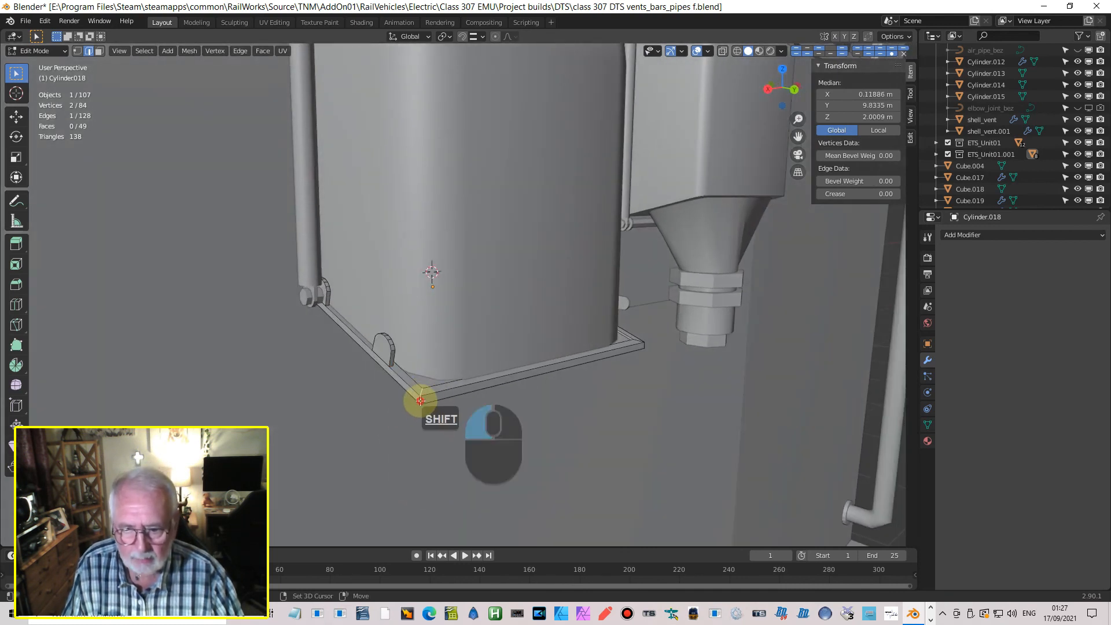
mouse_move(538, 406)
middle_mouse_down("shift")
mouse_move(558, 419)
mouse_move(545, 414)
middle_mouse_up("shift")
left_click(547, 394, "shift")
left_click(555, 397, "shift")
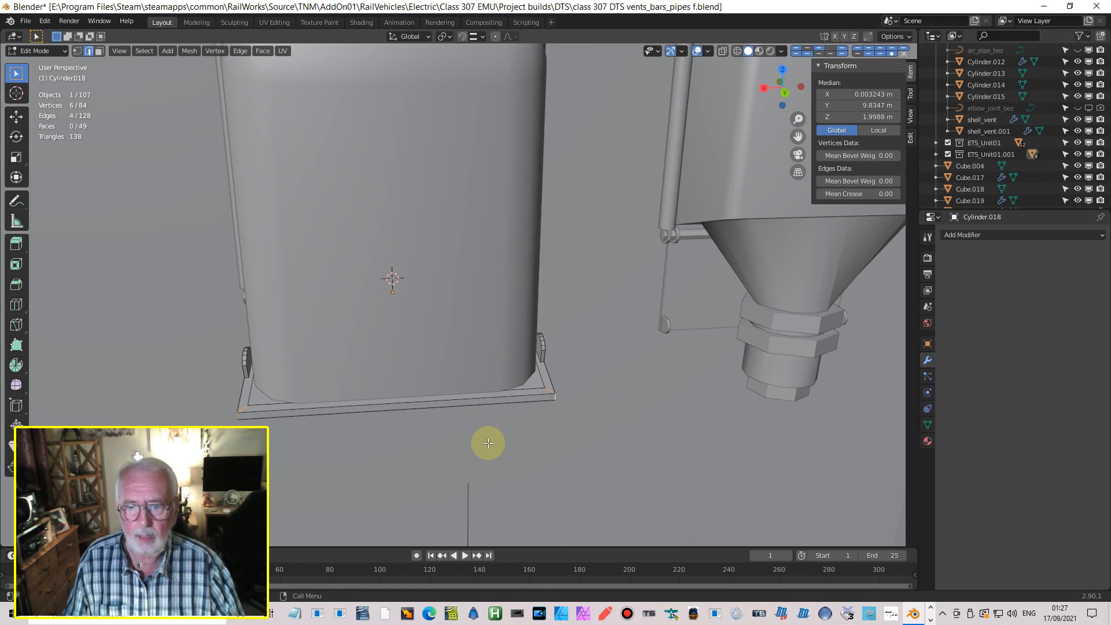
middle_click_drag(494, 401, 501, 391)
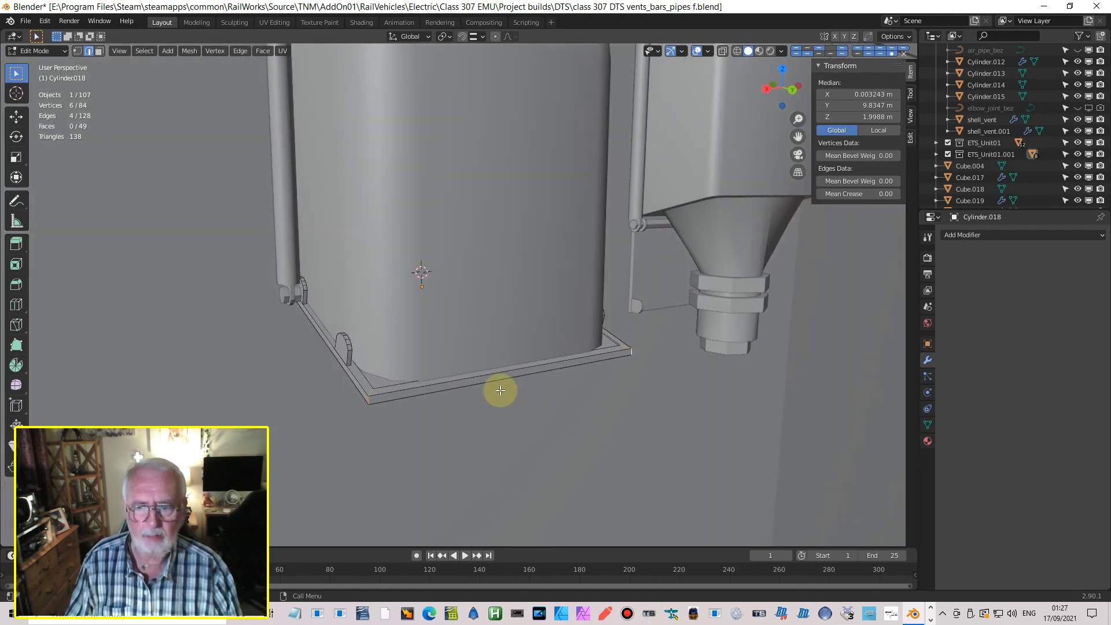
left_click(984, 235)
left_click_drag(851, 181, 903, 181)
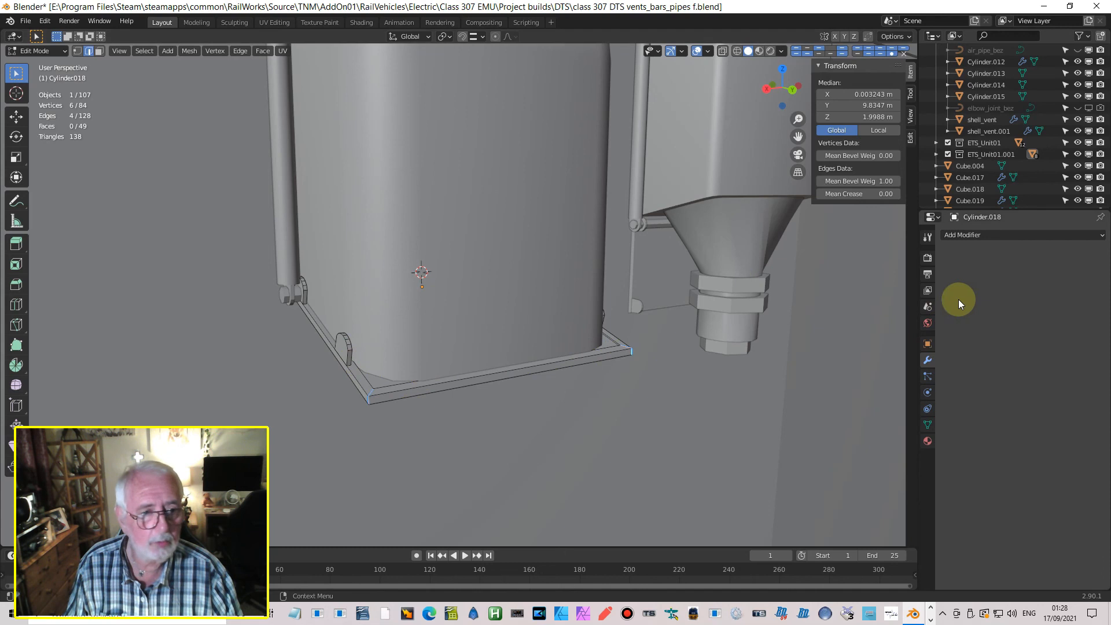
Step: Add a Bevel modifier to the flap plate with 2 segments, limited by Weight, and an amount of 2.08 m
left_click(973, 235)
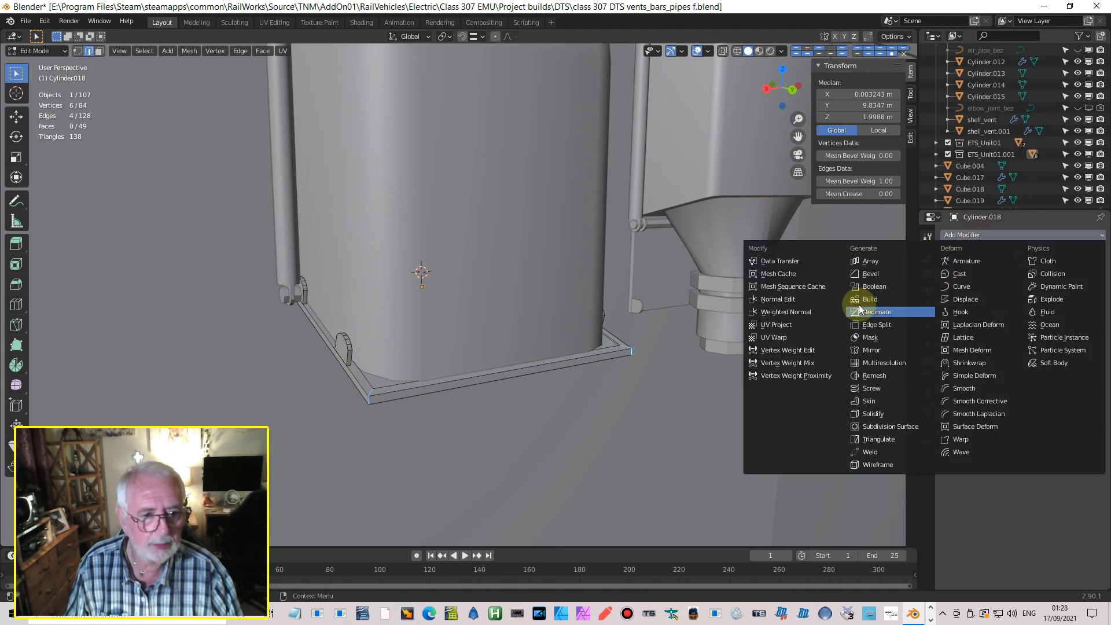
left_click(888, 272)
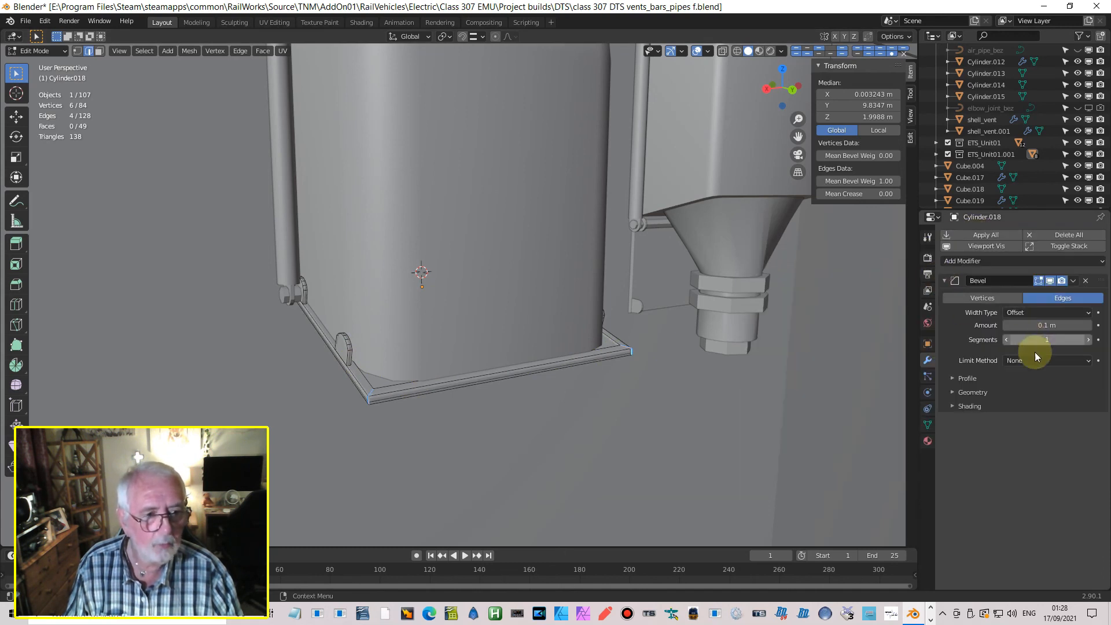
left_click_drag(1047, 340, 1077, 346)
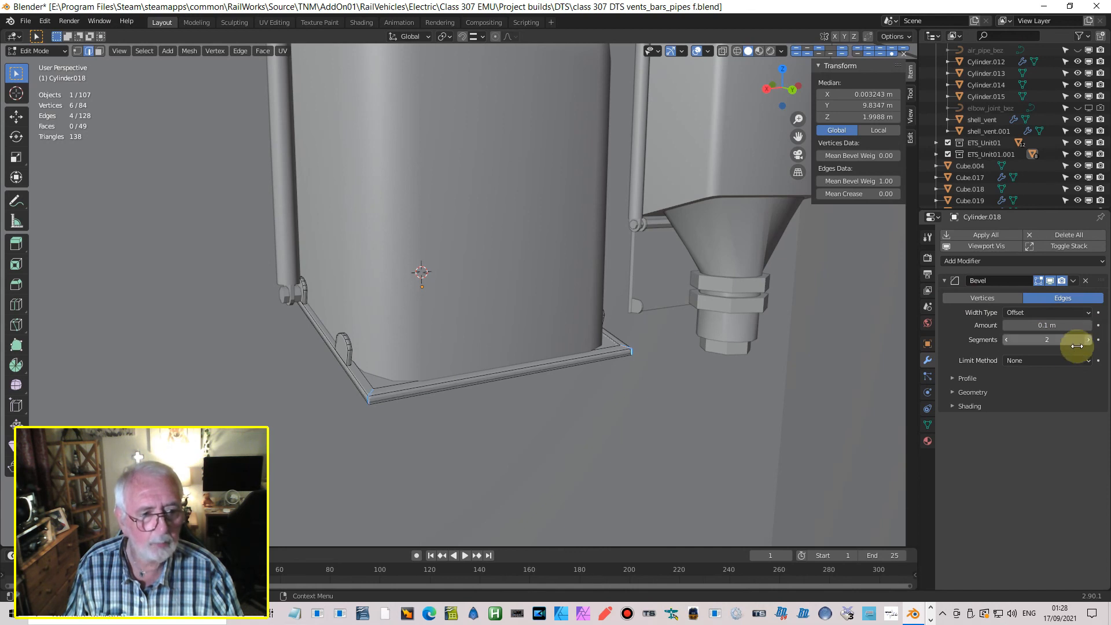
left_click(1029, 359)
left_click(1026, 396)
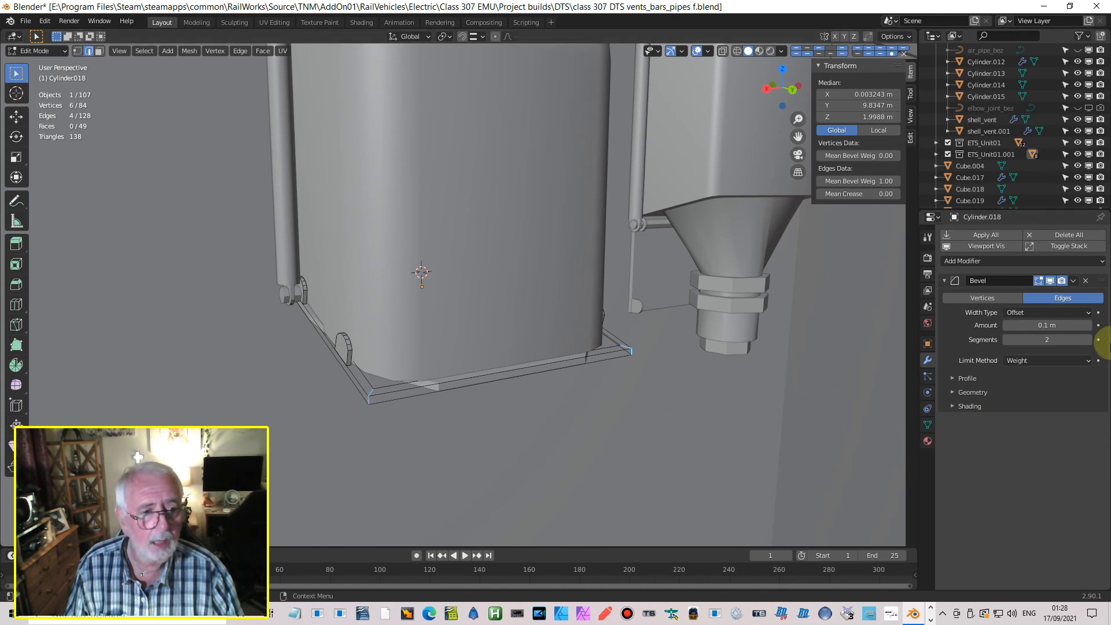
left_click_drag(1048, 325, 1070, 326)
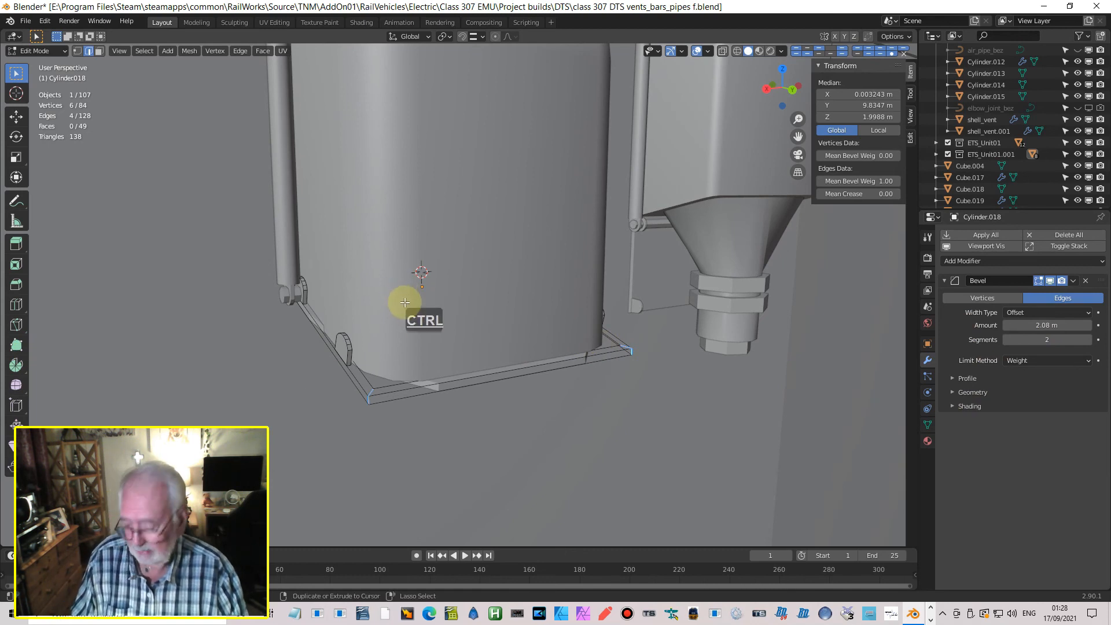
Step: Apply the flap plate's scale in Object Mode and return to editing its mesh
key("Tab")
key("ctrl+a")
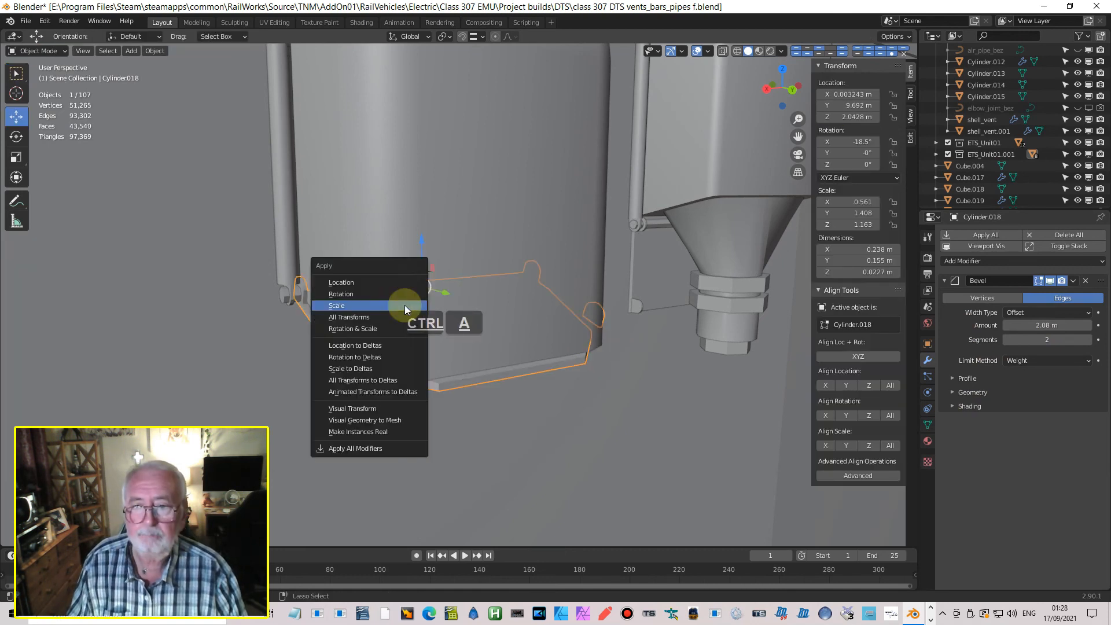
left_click(399, 306)
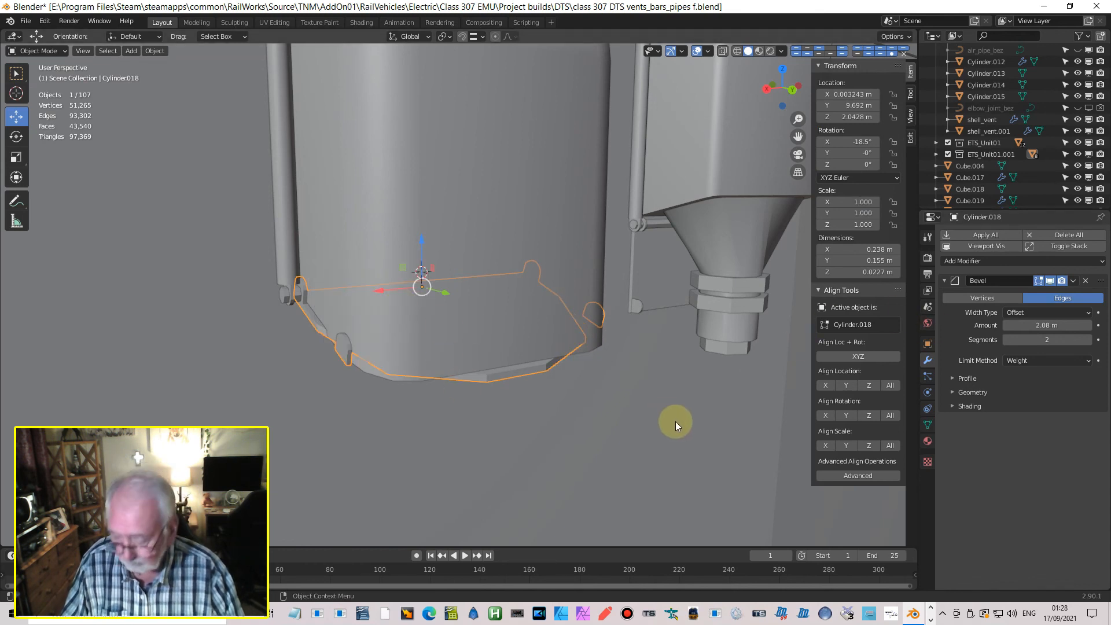
key("Tab")
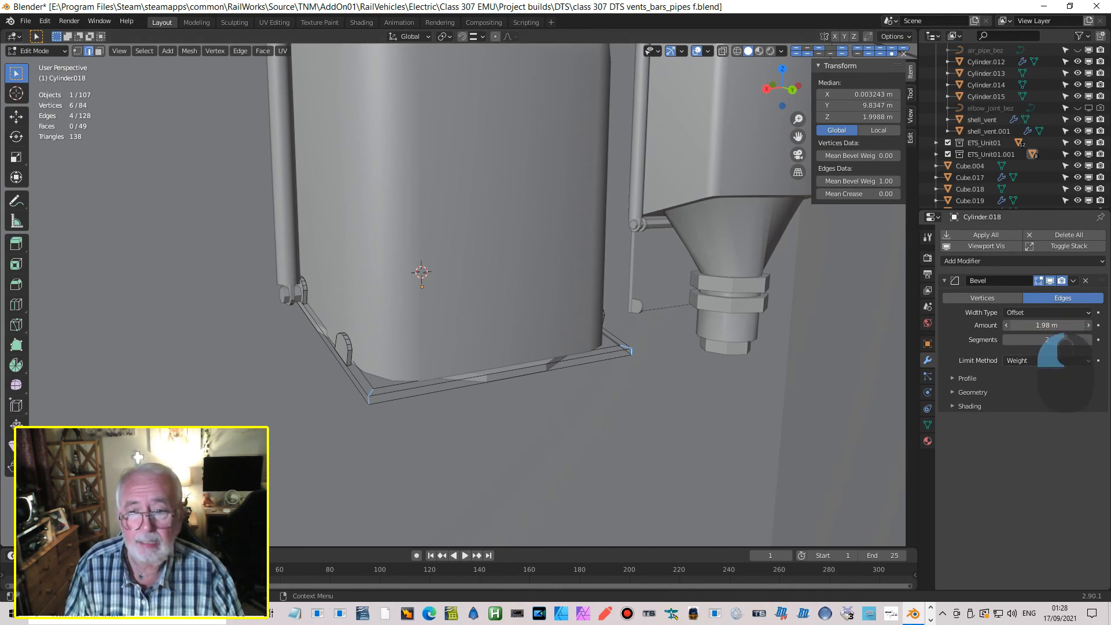
Step: Try a bevel amount of 1.69 m and inspect the flap plate's corners from below and in Object Mode
left_click_drag(1042, 325, 1026, 338)
middle_click_drag(580, 400, 594, 310)
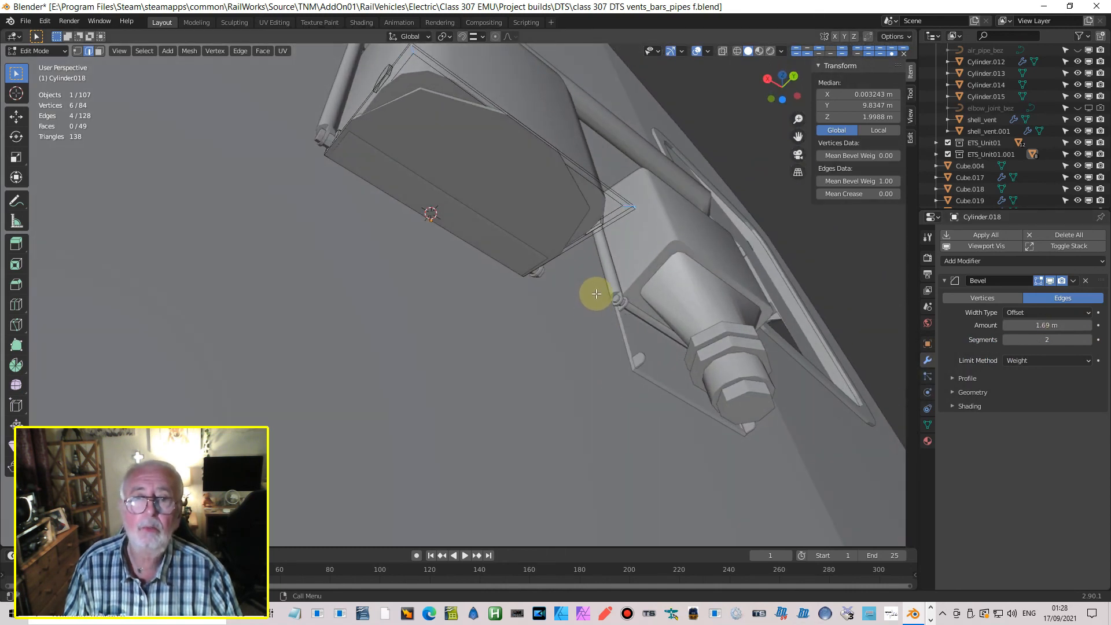
key("Tab")
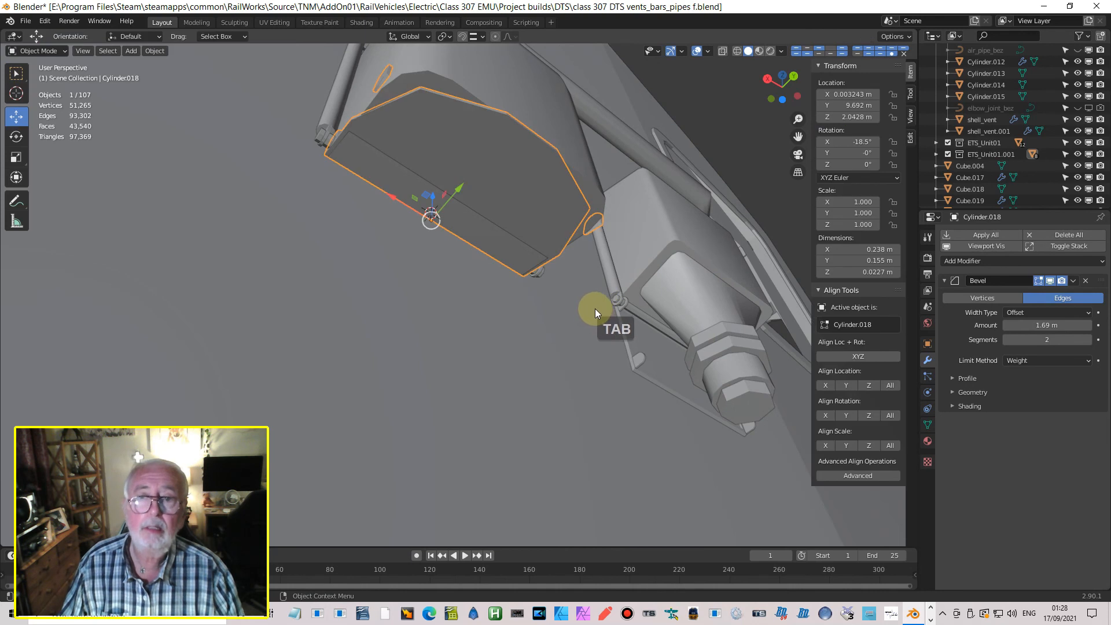
middle_click_drag(540, 264, 564, 352)
key("Tab")
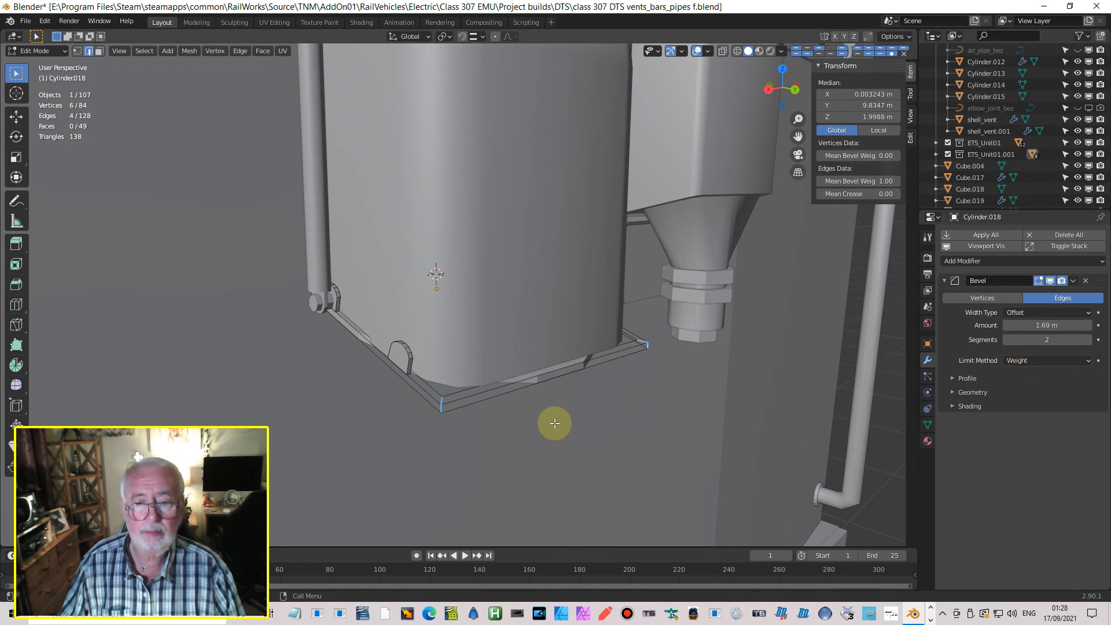
middle_click_drag(489, 372, 499, 376)
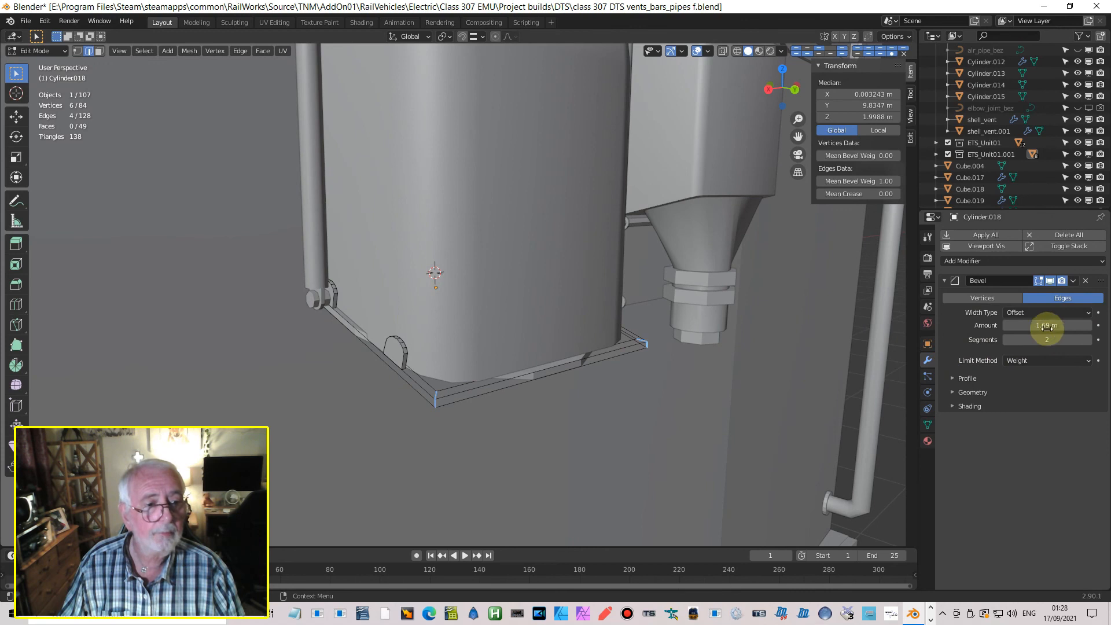
Step: Set the flap plate's bevel amount to 0.04 m with 3 segments, rounding its outer corners to follow the cover
left_click_drag(1045, 326, 716, 345)
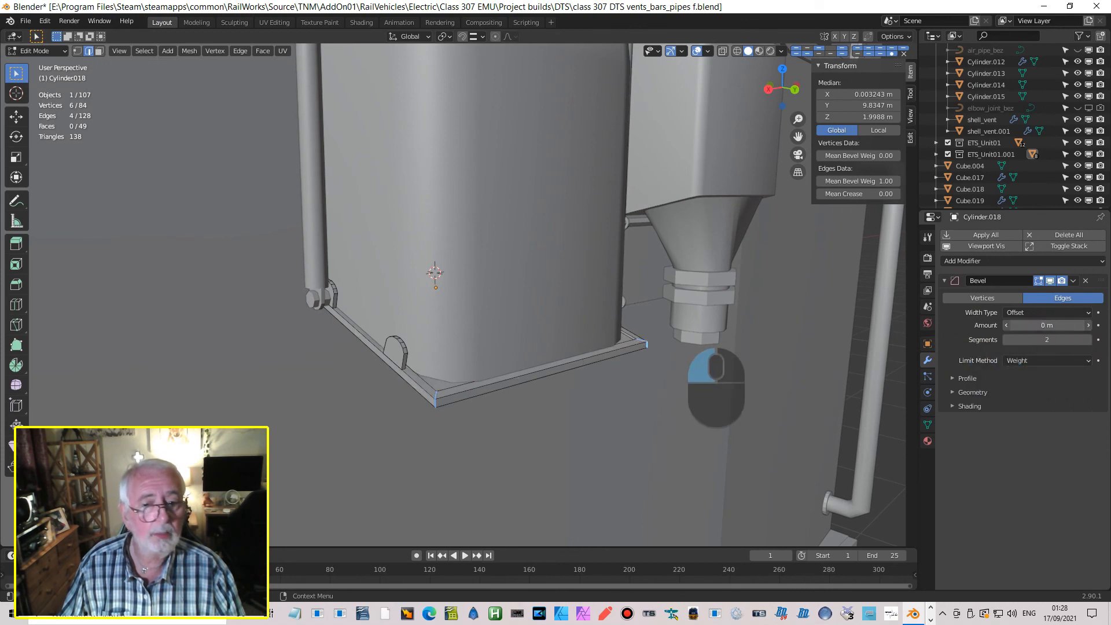
left_click(1040, 326)
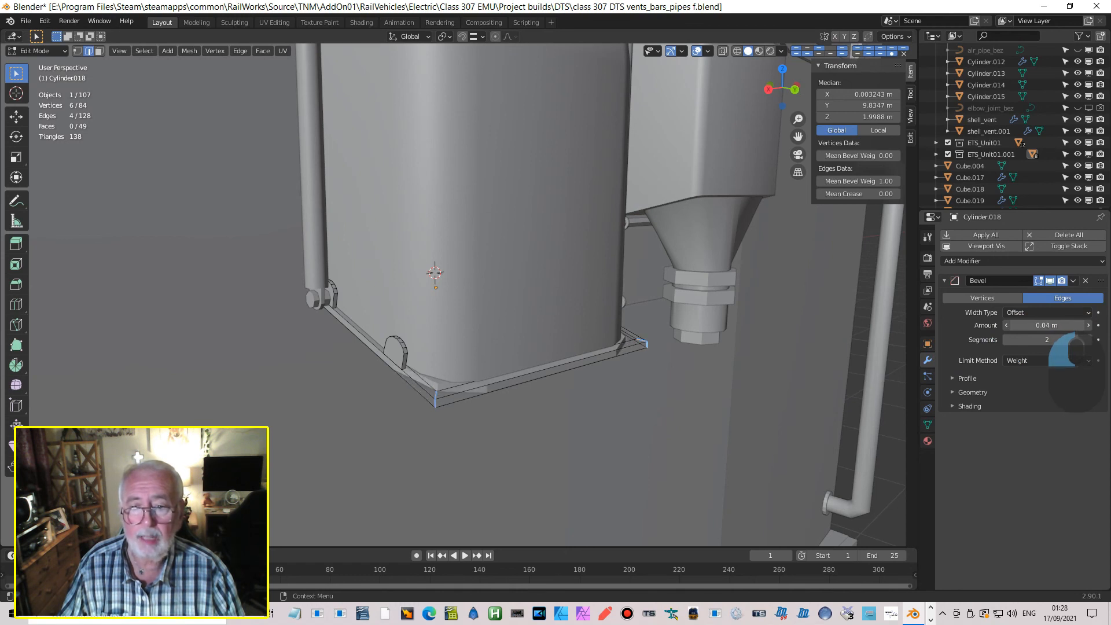
middle_click_drag(613, 459, 576, 399)
middle_click_drag(526, 446, 441, 399)
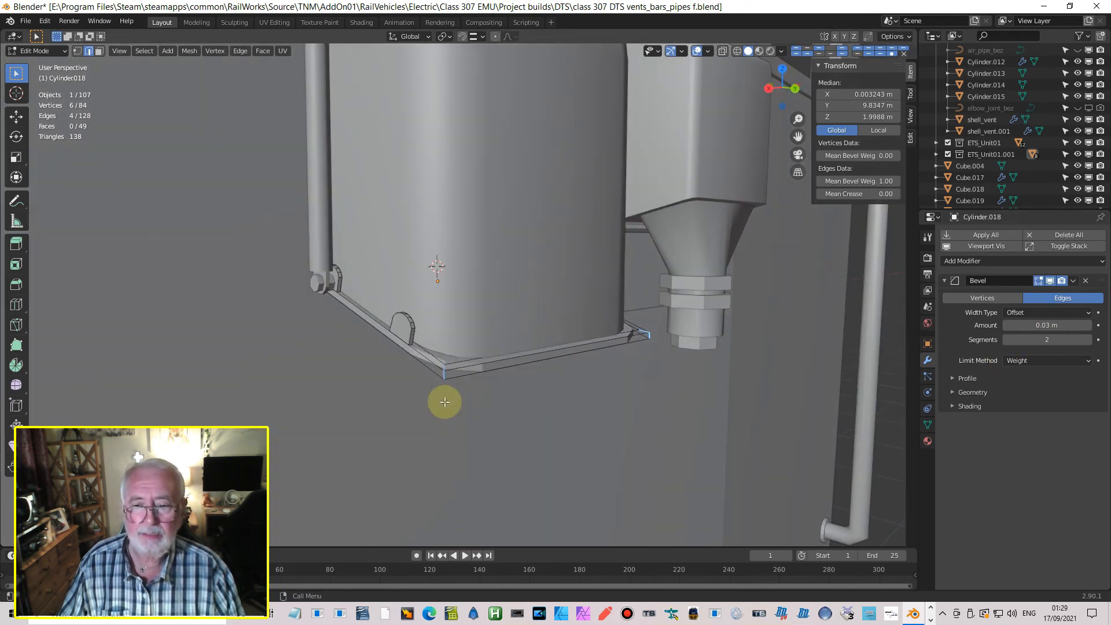
left_click(1086, 340)
middle_click_drag(654, 414, 637, 372)
scroll(616, 459, "up", 1)
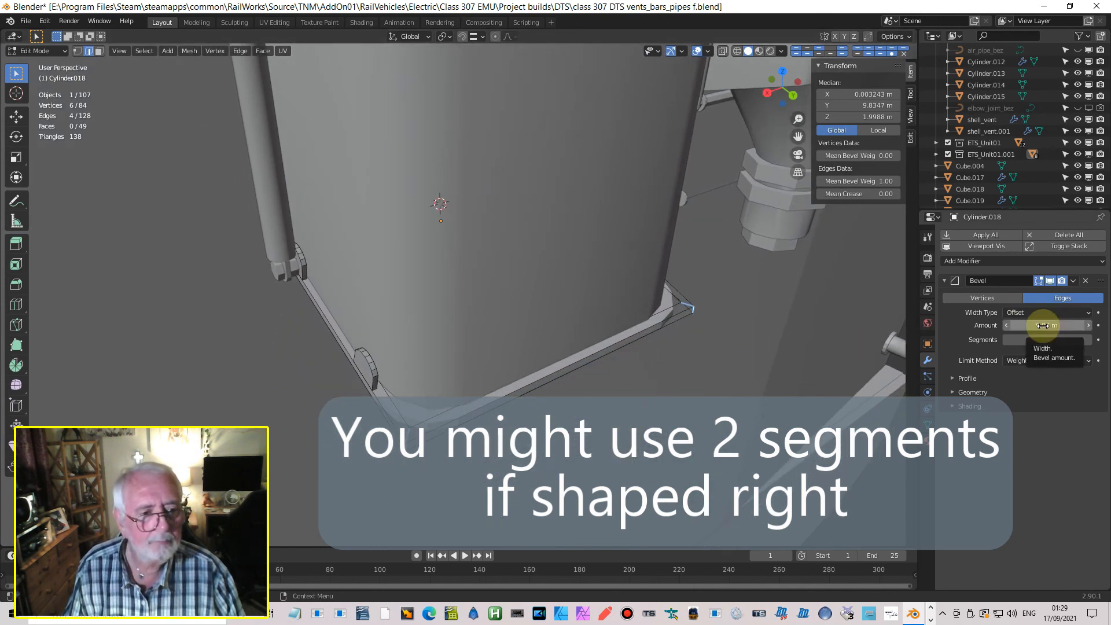
left_click(1090, 326)
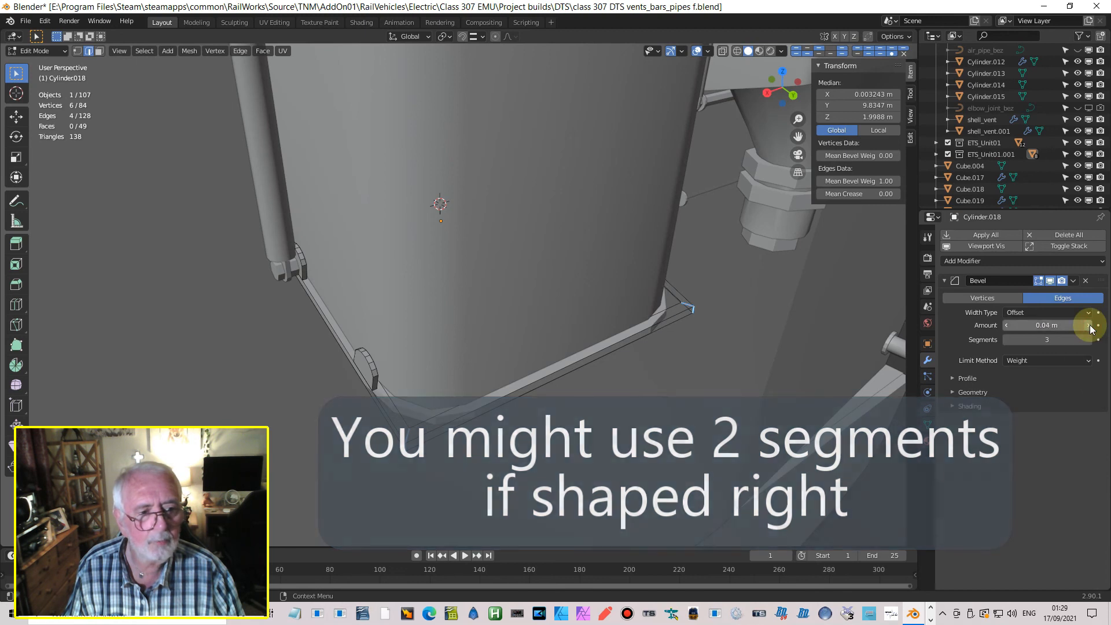
middle_click_drag(811, 350, 670, 357)
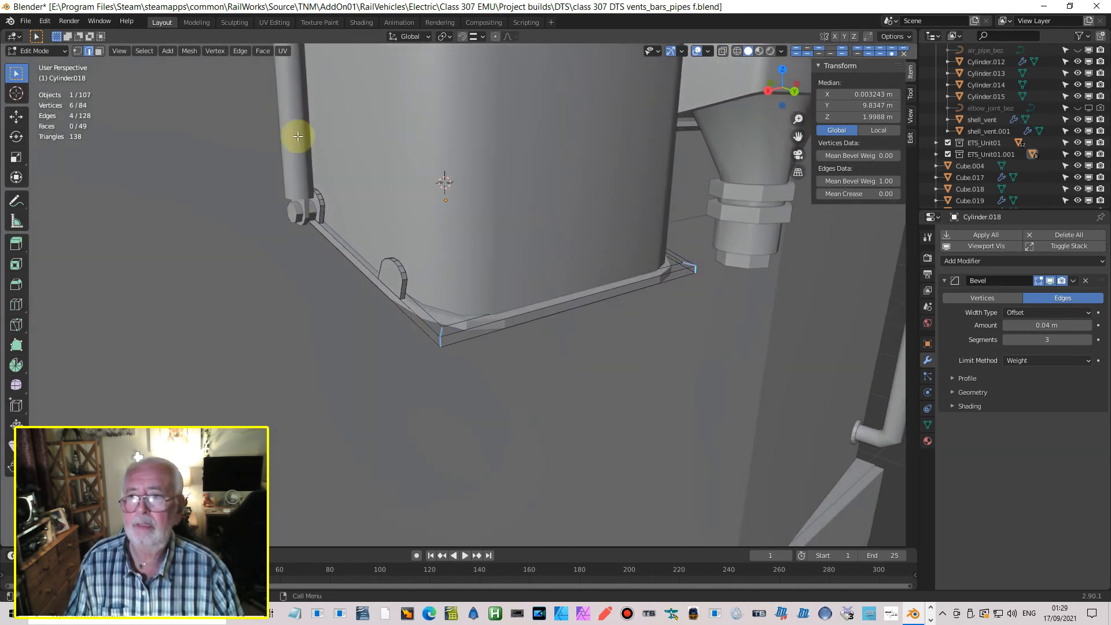
Step: Leave mesh editing and apply Shade Smooth to the flap plate
left_click(279, 53)
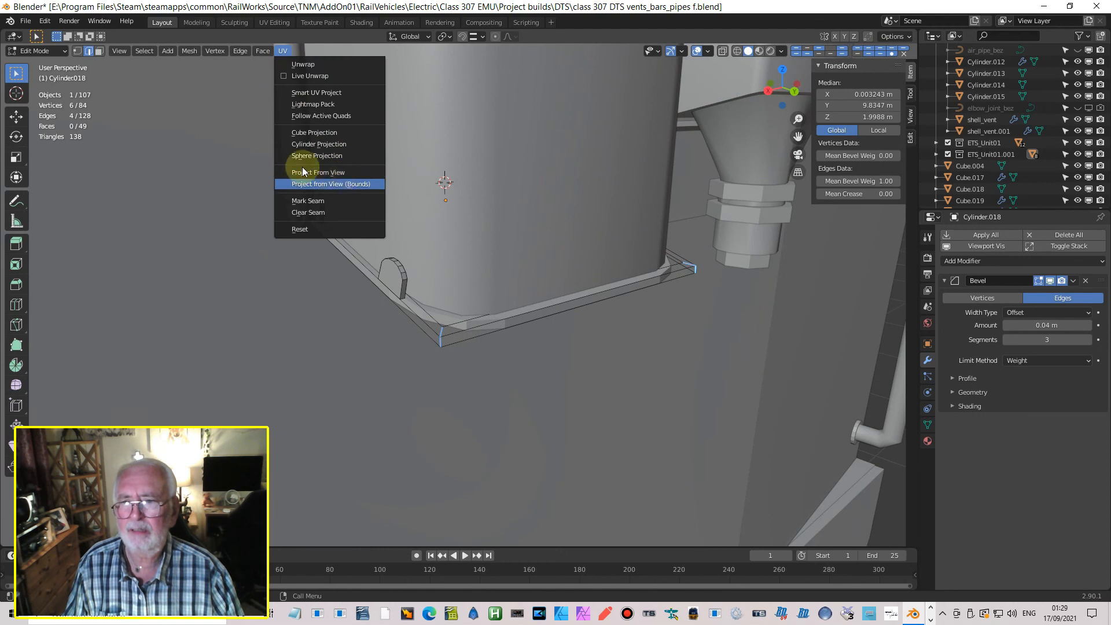
key("Tab")
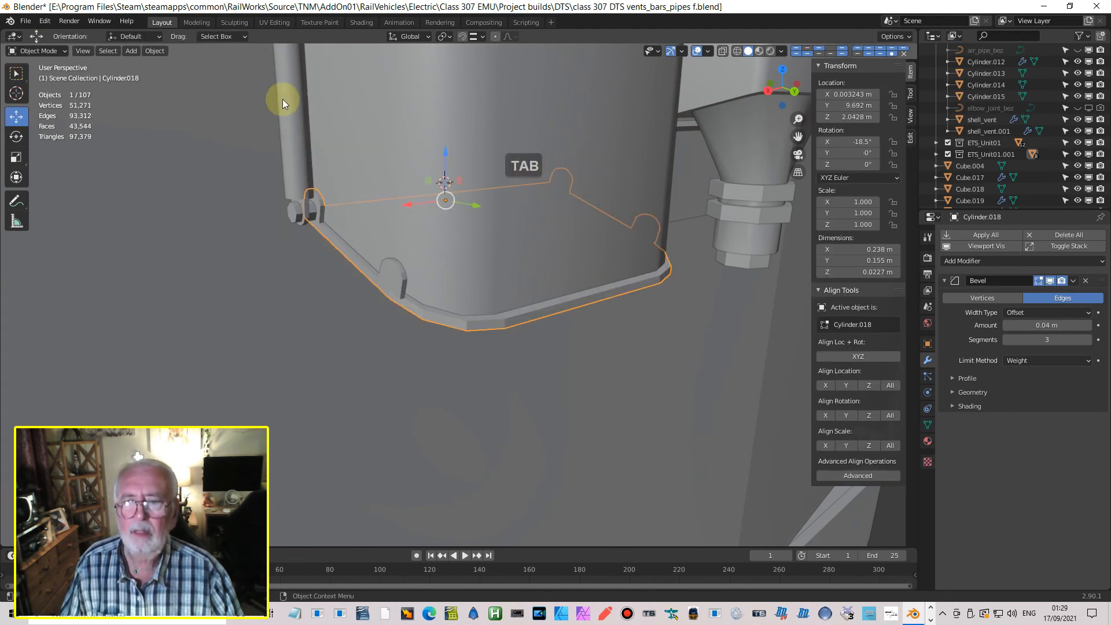
left_click(155, 51)
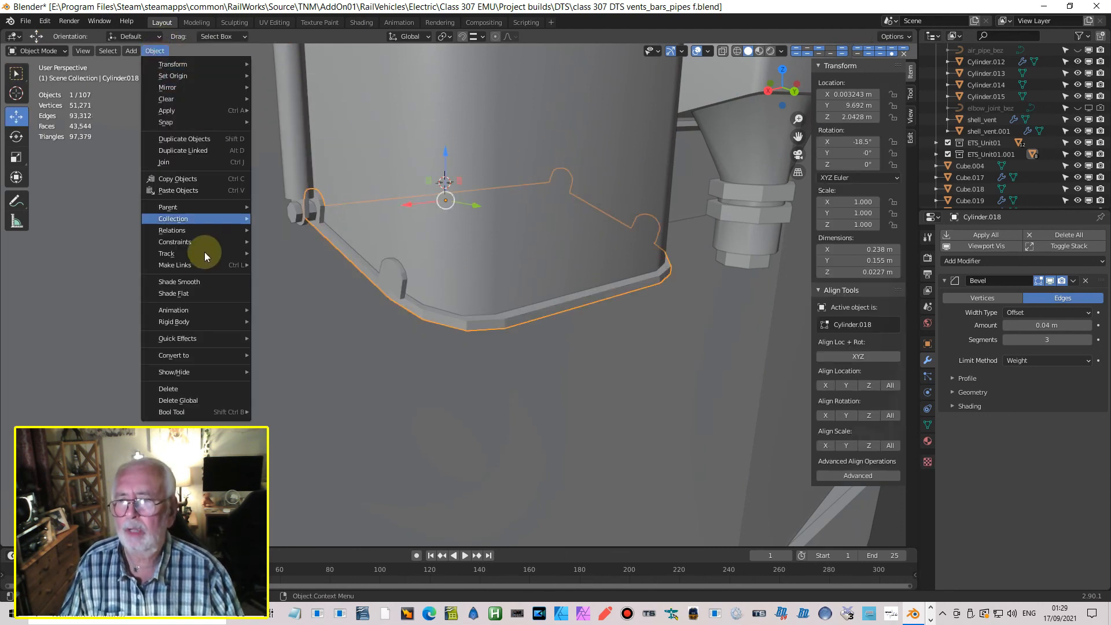
left_click(203, 285)
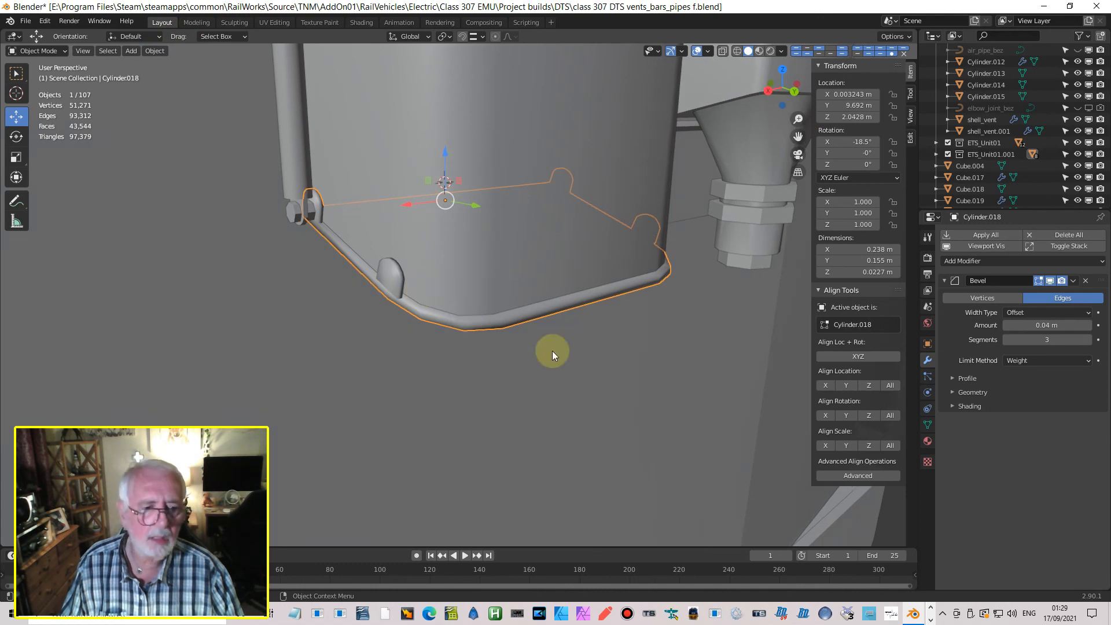
Step: Enable Auto Smooth on the flap plate's normals with an angle of 50.5°
left_click(927, 425)
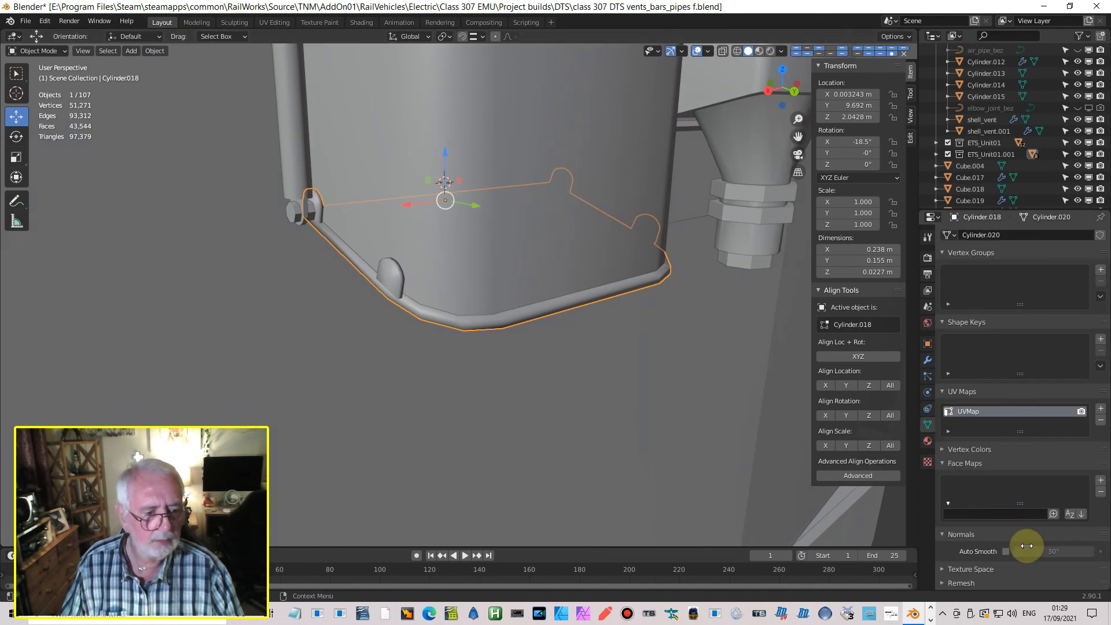
left_click(1006, 551)
middle_click_drag(694, 442, 712, 461)
left_click_drag(1042, 551, 1076, 552)
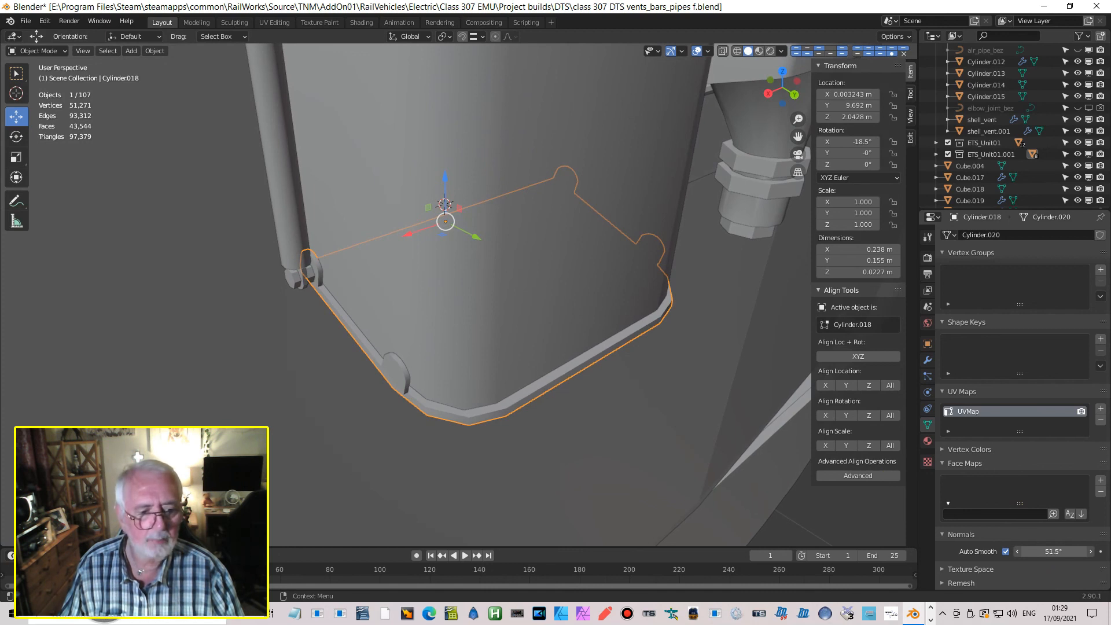
Step: Check the flap plate's fit against the cover's underside from below and set its X rotation to -15.7°
middle_click_drag(598, 404, 443, 186)
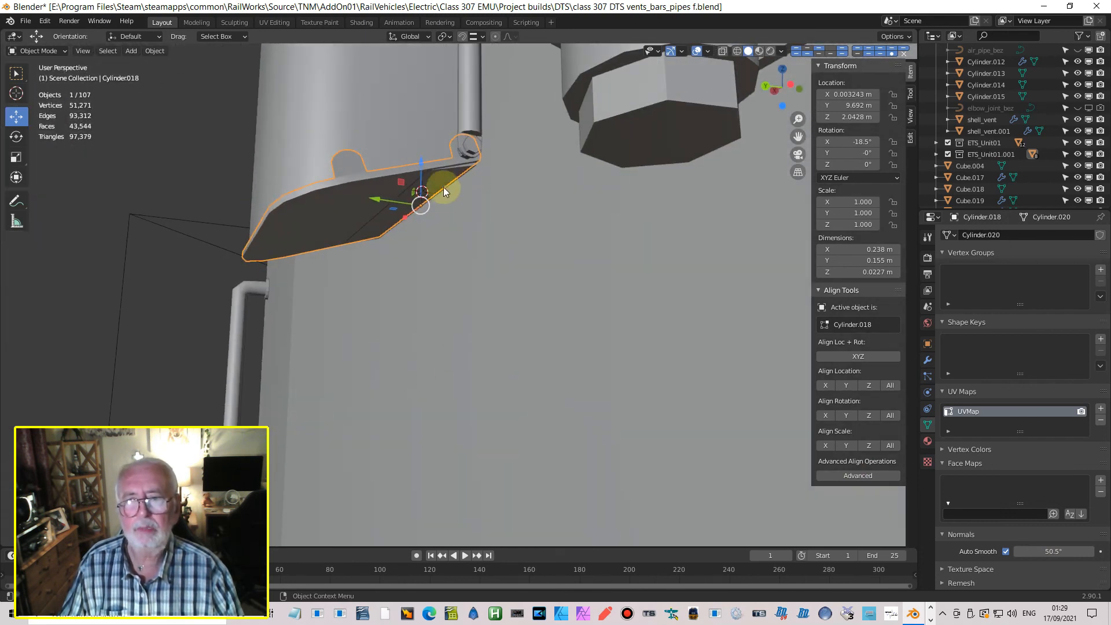
left_click(446, 165)
left_click(463, 169)
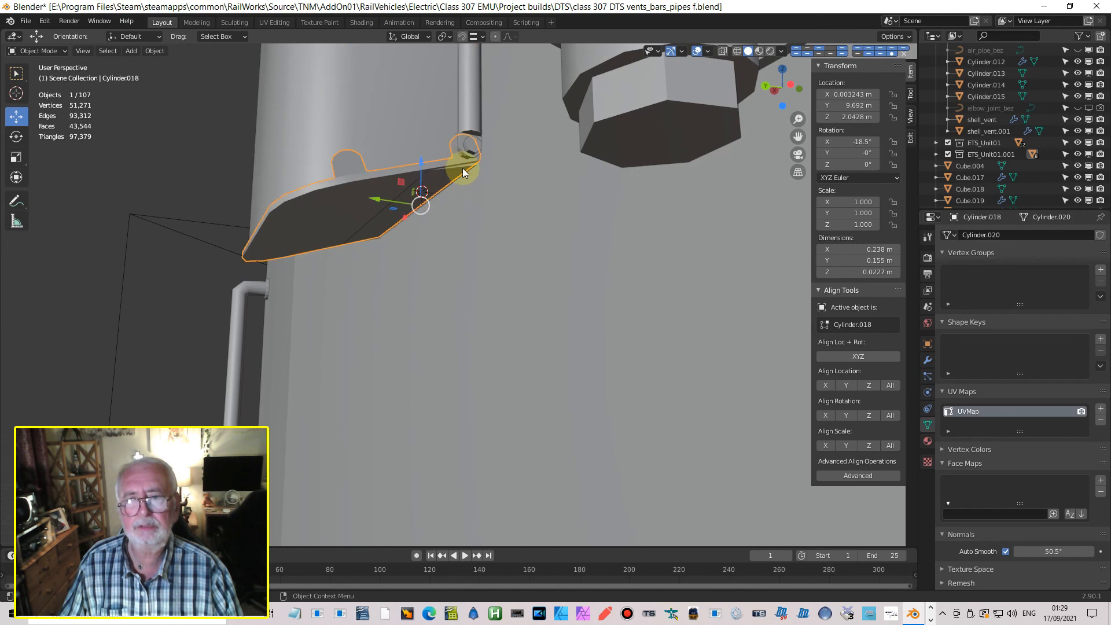
middle_click_drag(467, 172, 475, 130)
middle_click_drag(383, 267, 544, 294)
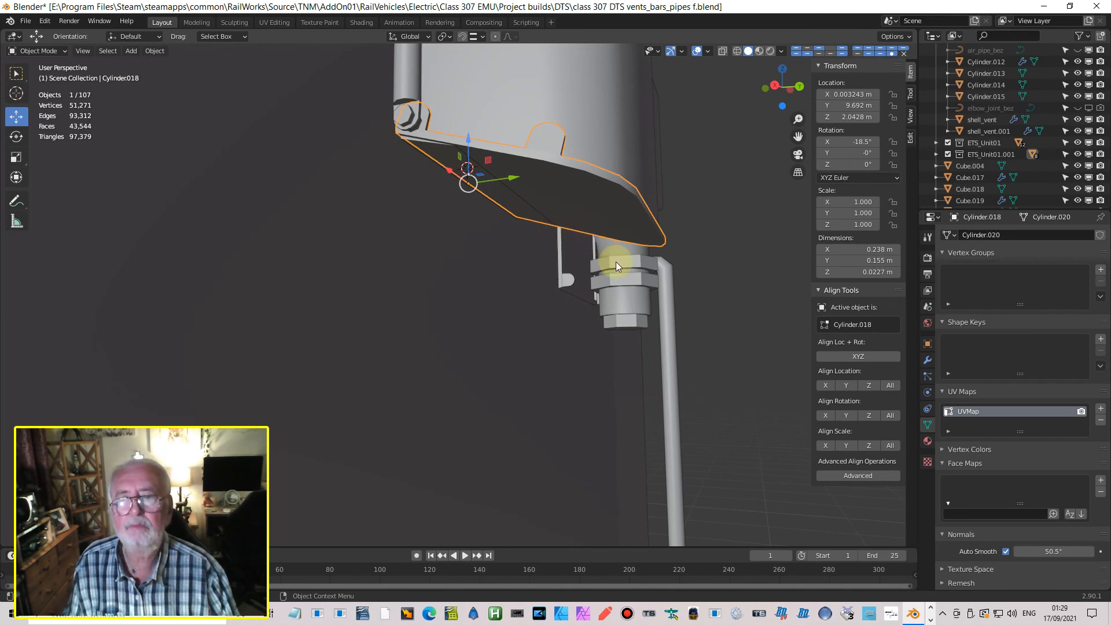
middle_click_drag(592, 241, 639, 305)
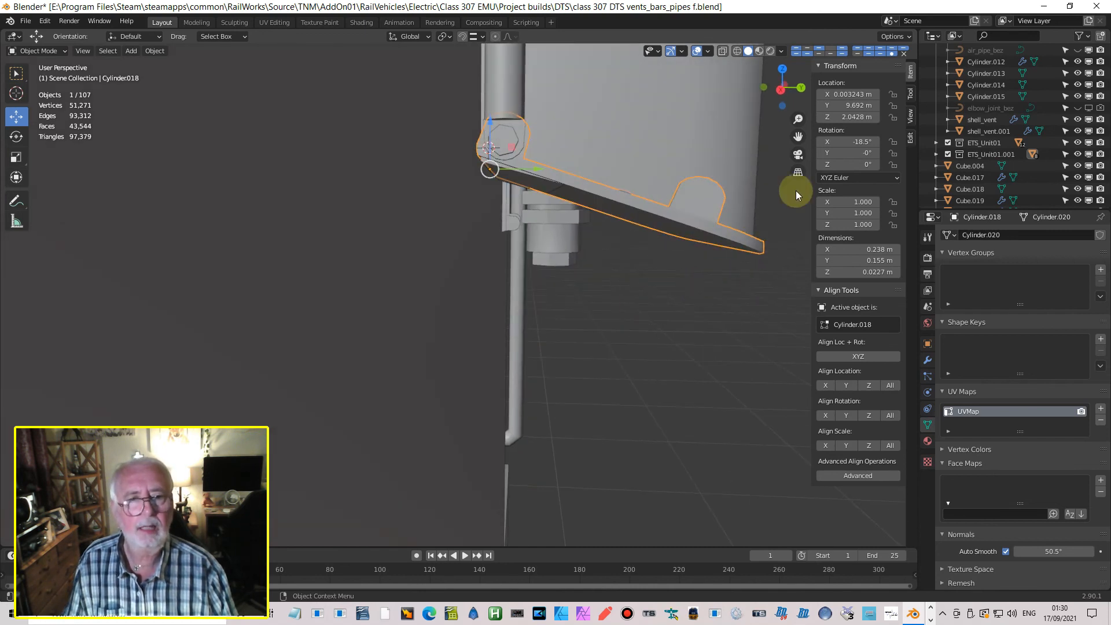
middle_click_drag(730, 153, 712, 154)
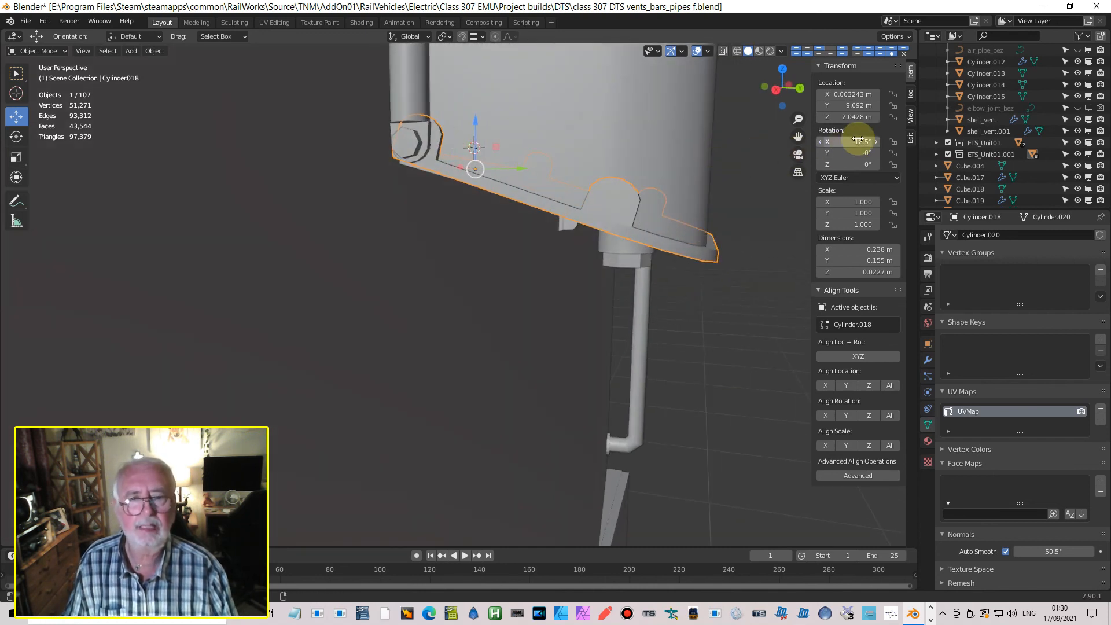
left_click(878, 142)
middle_click_drag(727, 174, 717, 164)
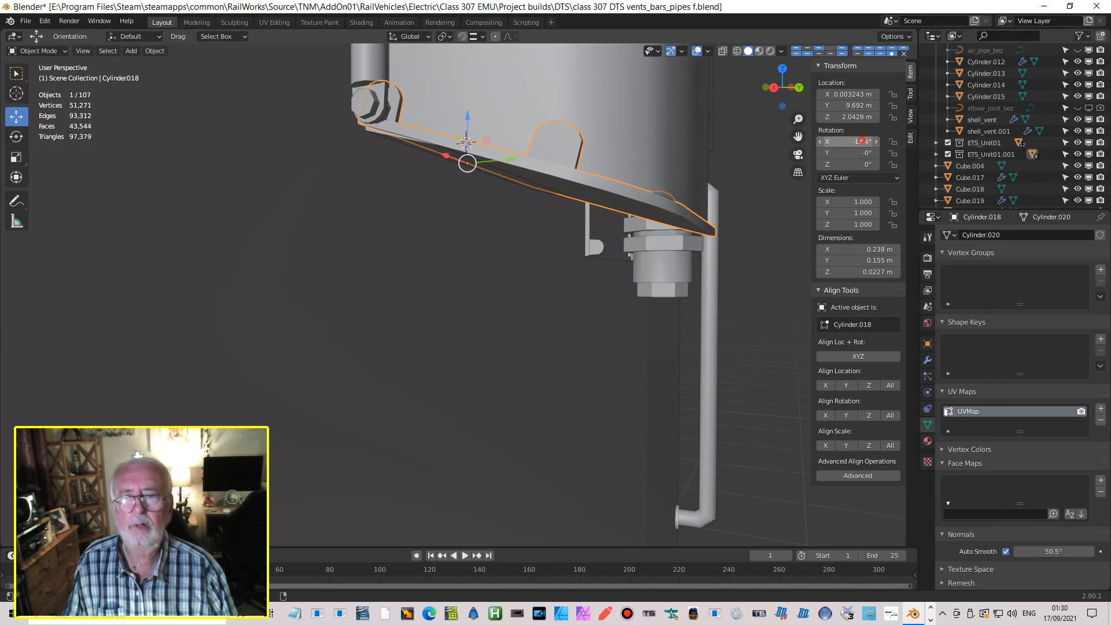
left_click(865, 142)
left_click_drag(888, 164, 860, 141)
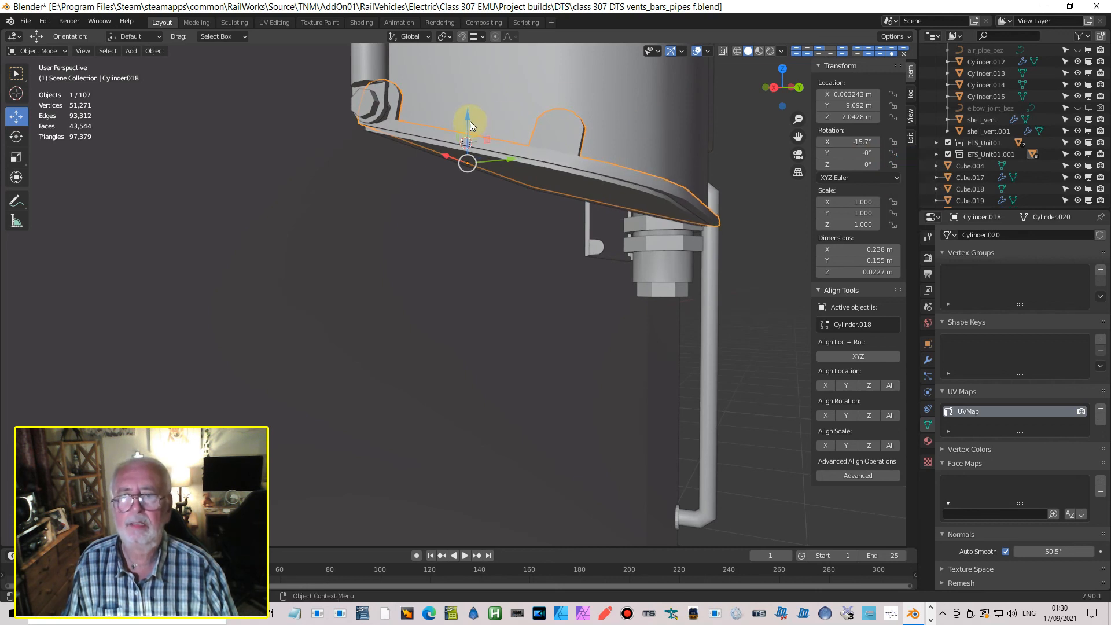
Step: Switch the transform orientation to Normal and lower the flap plate along its tilted Z axis to a Z location of about 2.038 m
middle_click_drag(426, 89, 535, 145)
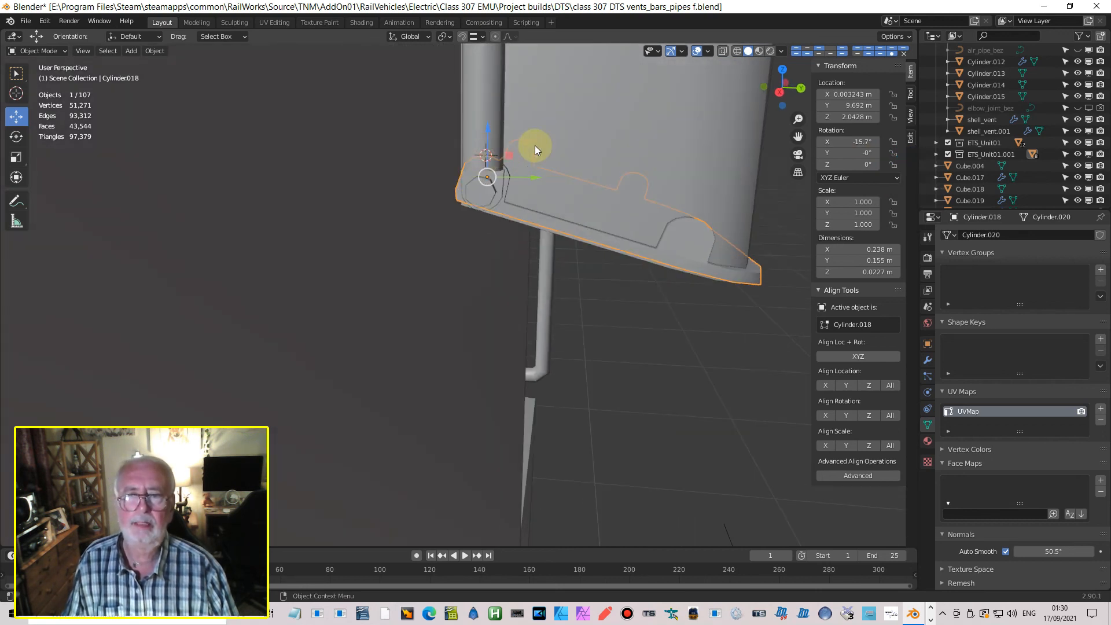
left_click(409, 36)
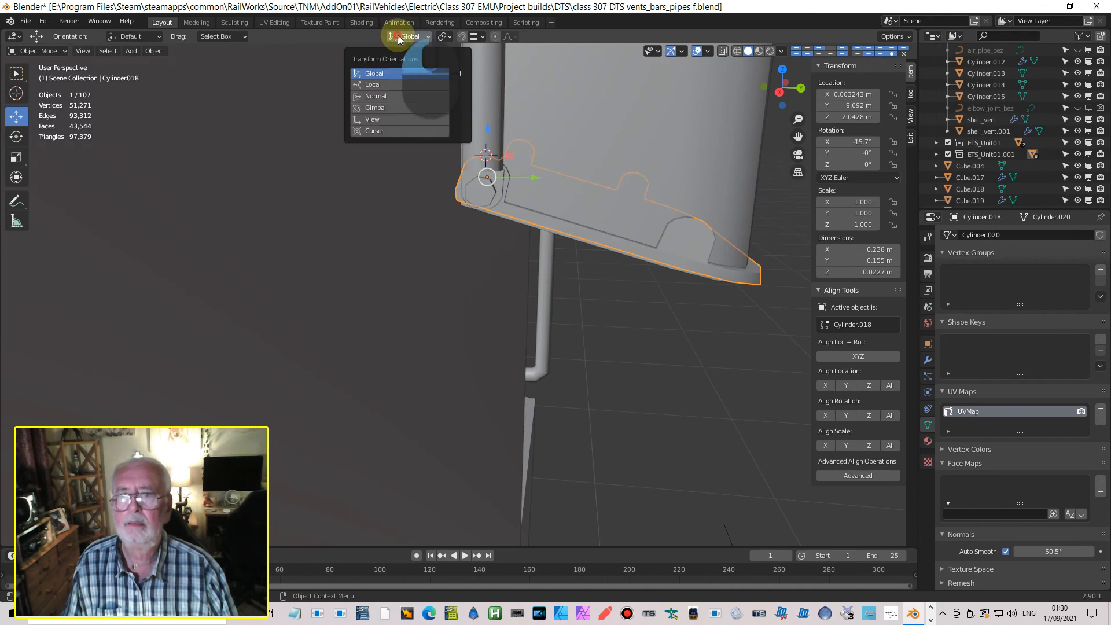
left_click(388, 96)
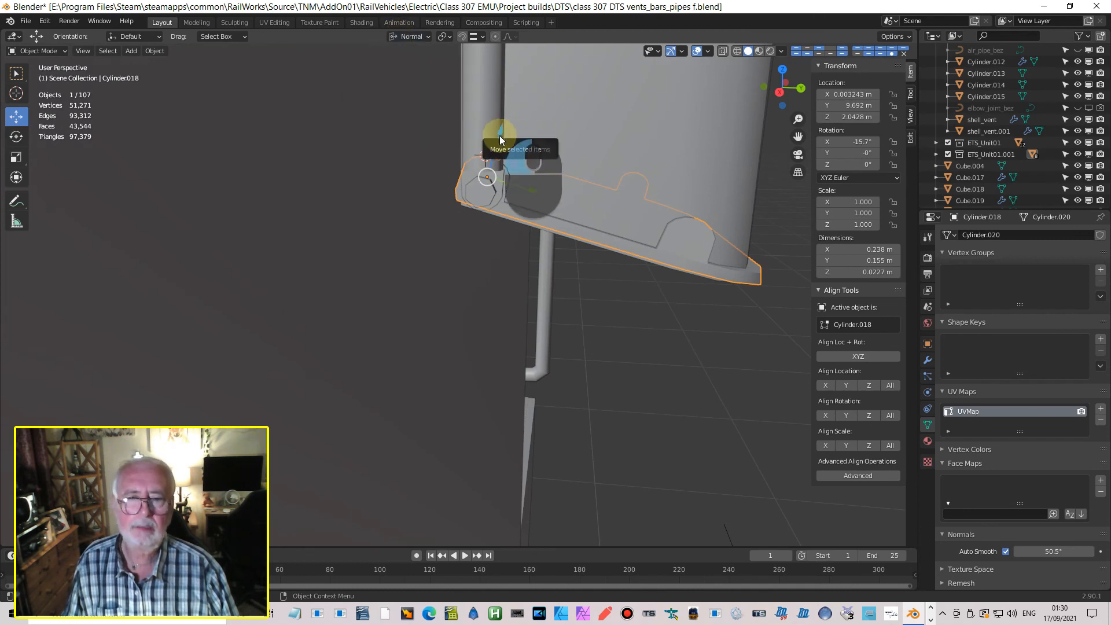
middle_click_drag(553, 214, 463, 87)
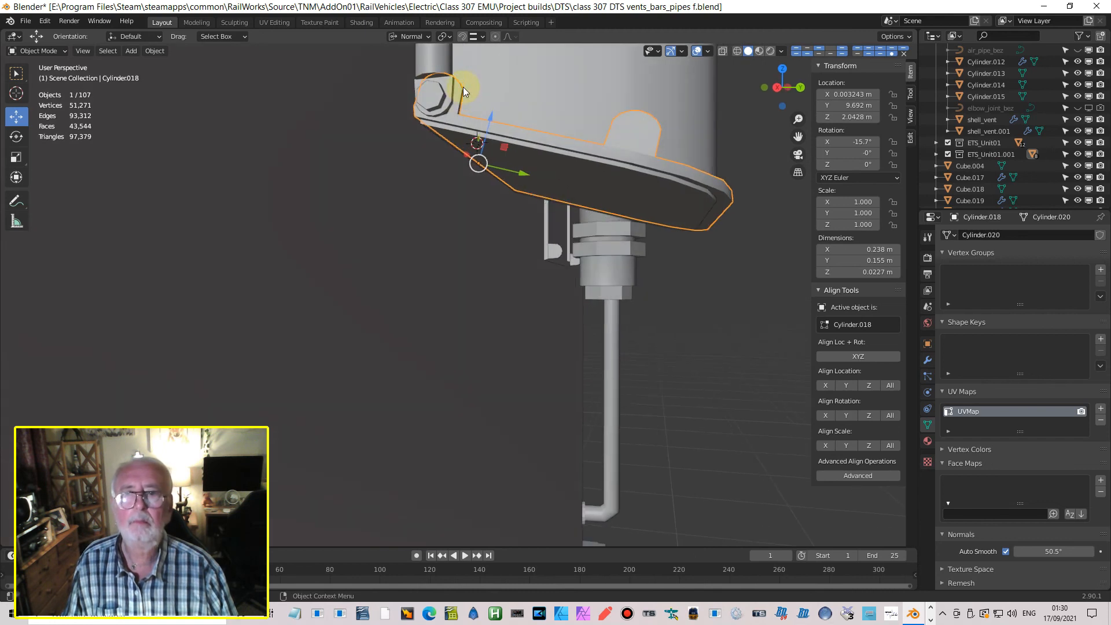
mouse_move(496, 119)
left_mouse_down()
mouse_move(493, 139)
mouse_move(494, 129)
left_mouse_up()
middle_click_drag(503, 141, 478, 204)
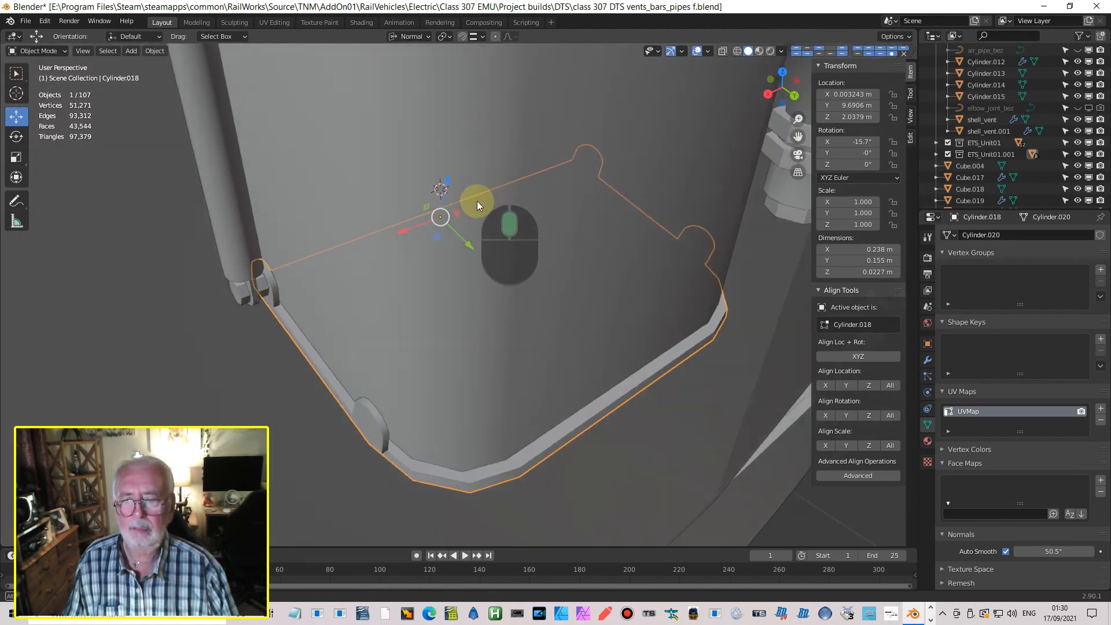
left_click_drag(447, 184, 446, 179)
right_click(442, 179)
Step: Deselect the flap plate by selecting the cab body, and examine both finished ETS boxes up close and against the whole cab front
middle_click_drag(443, 179, 455, 248)
scroll(488, 284, "down", 9)
middle_click_drag(523, 297, 536, 292)
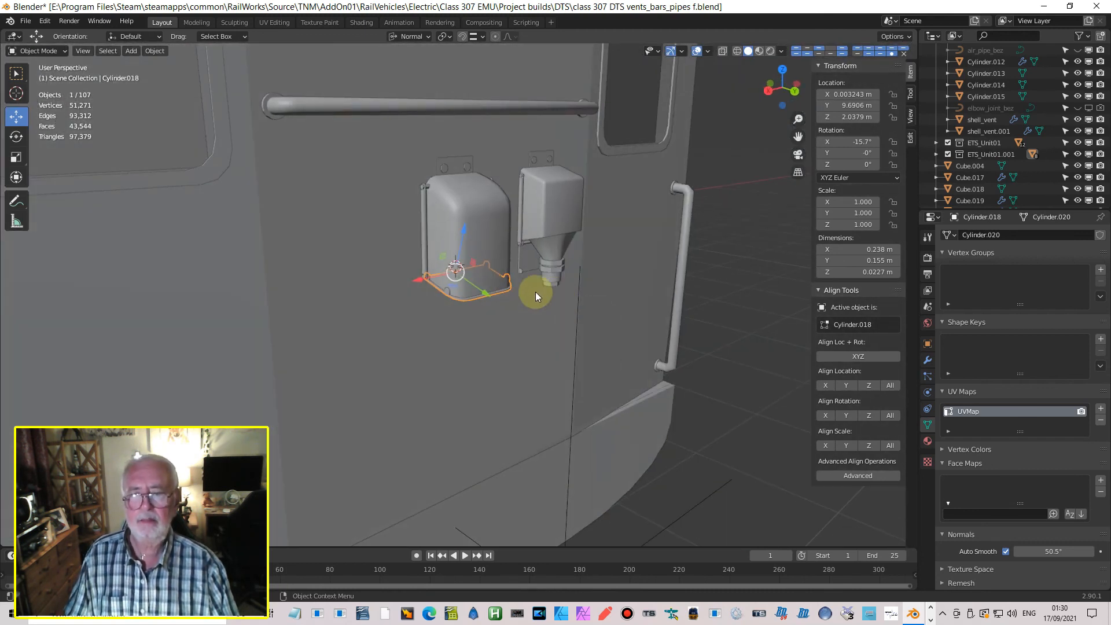
left_click(542, 348)
middle_click_drag(475, 314, 454, 304)
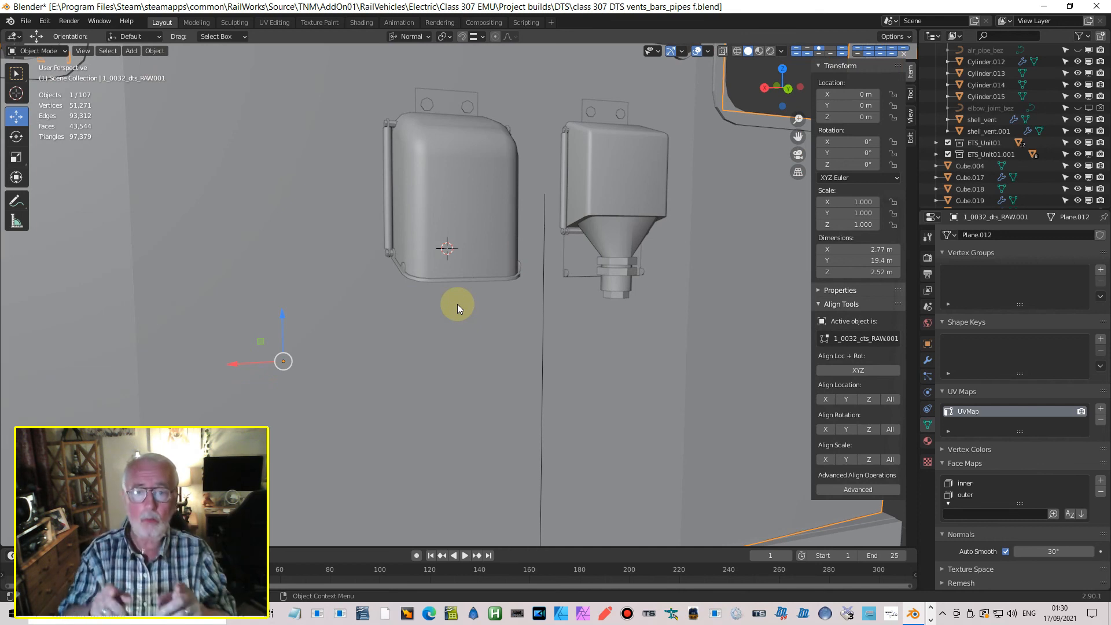
mouse_move(476, 289)
middle_mouse_down()
mouse_move(461, 302)
mouse_move(444, 287)
mouse_move(441, 308)
mouse_move(492, 303)
middle_mouse_up()
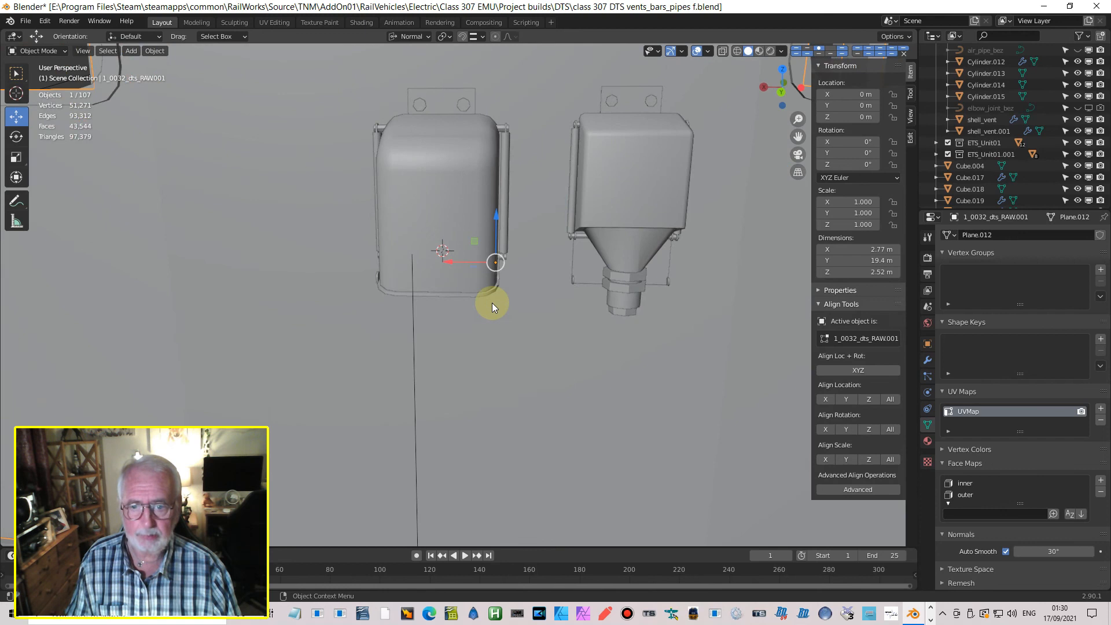
scroll(496, 302, "down", 3)
scroll(500, 305, "down", 4)
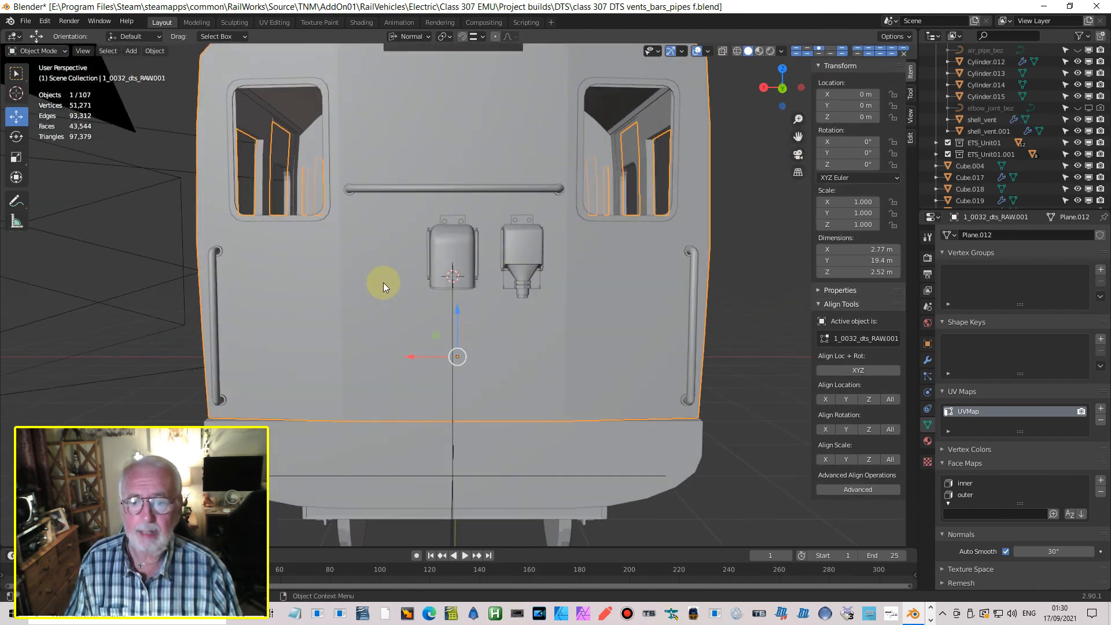